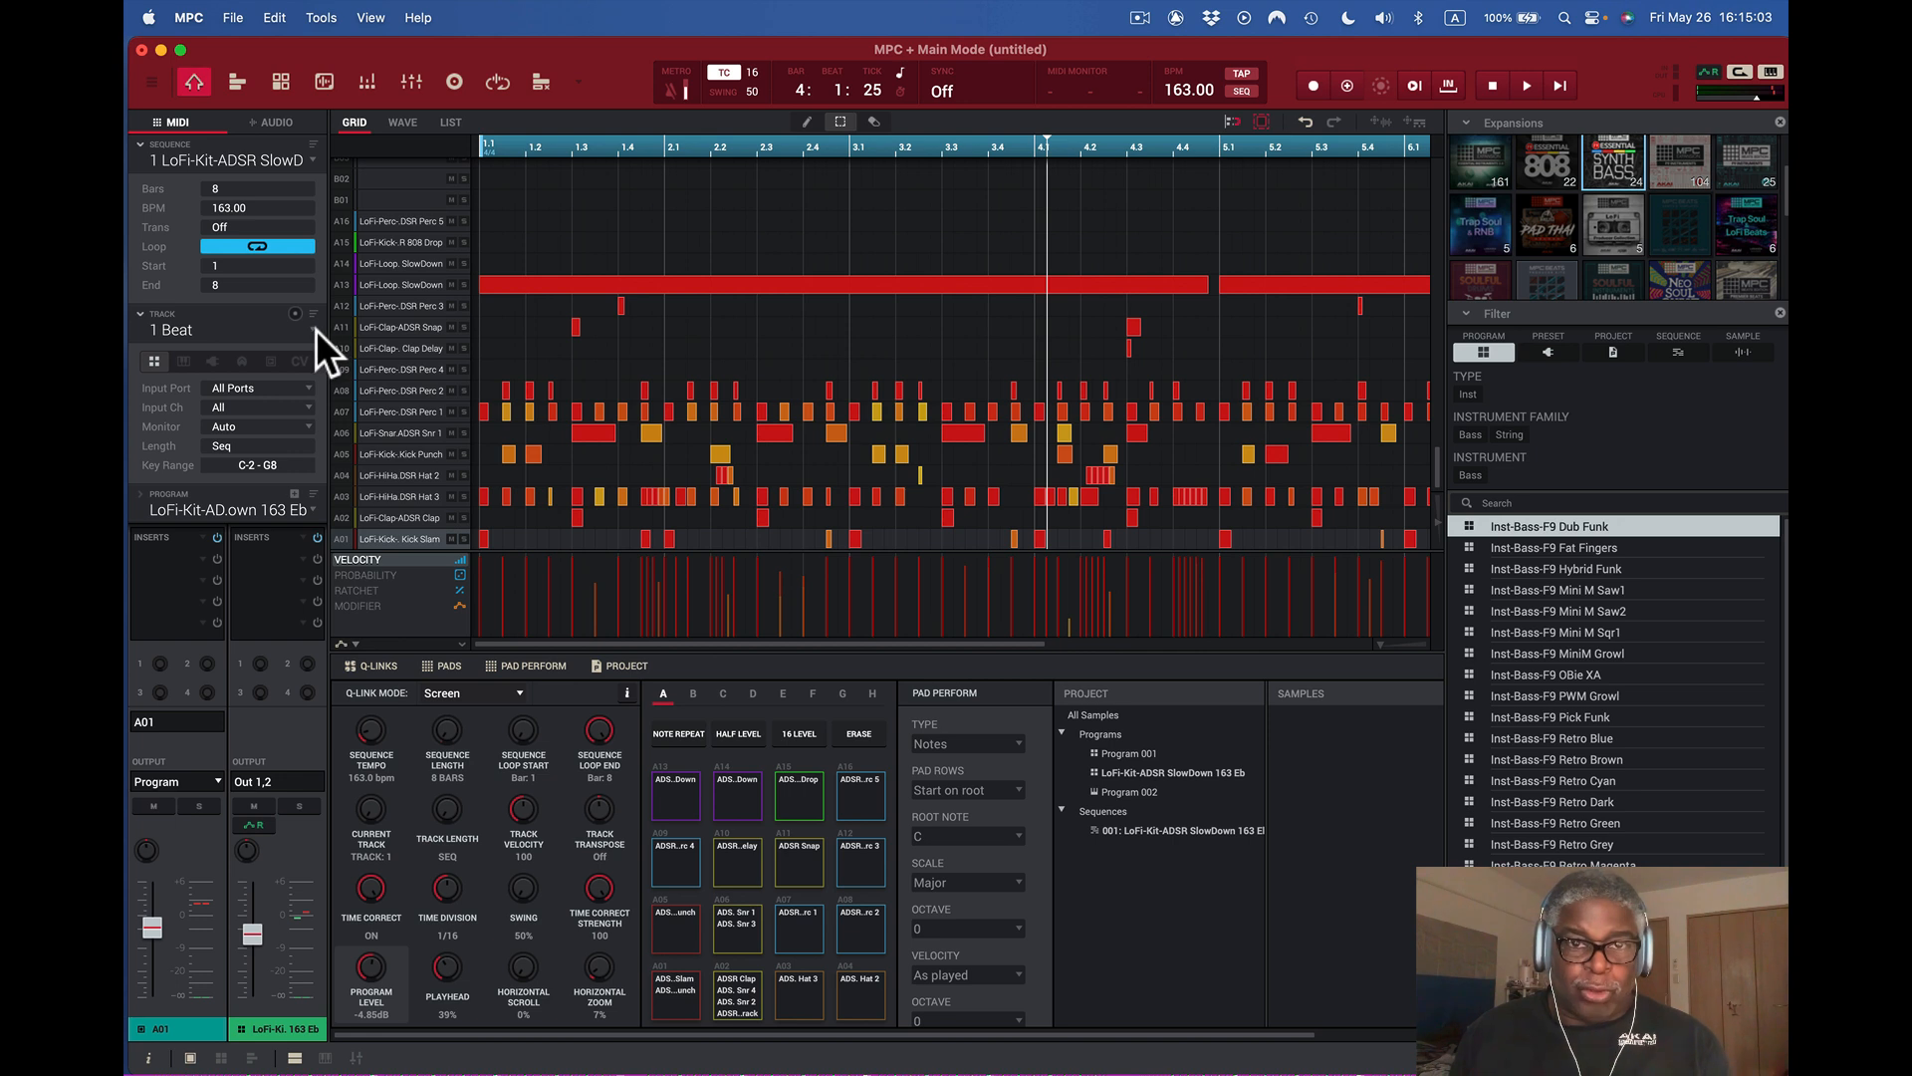
- Switch to unused track 2, make it a keygroup track and test a low note on the piano roll keyboard
left_click(315, 331)
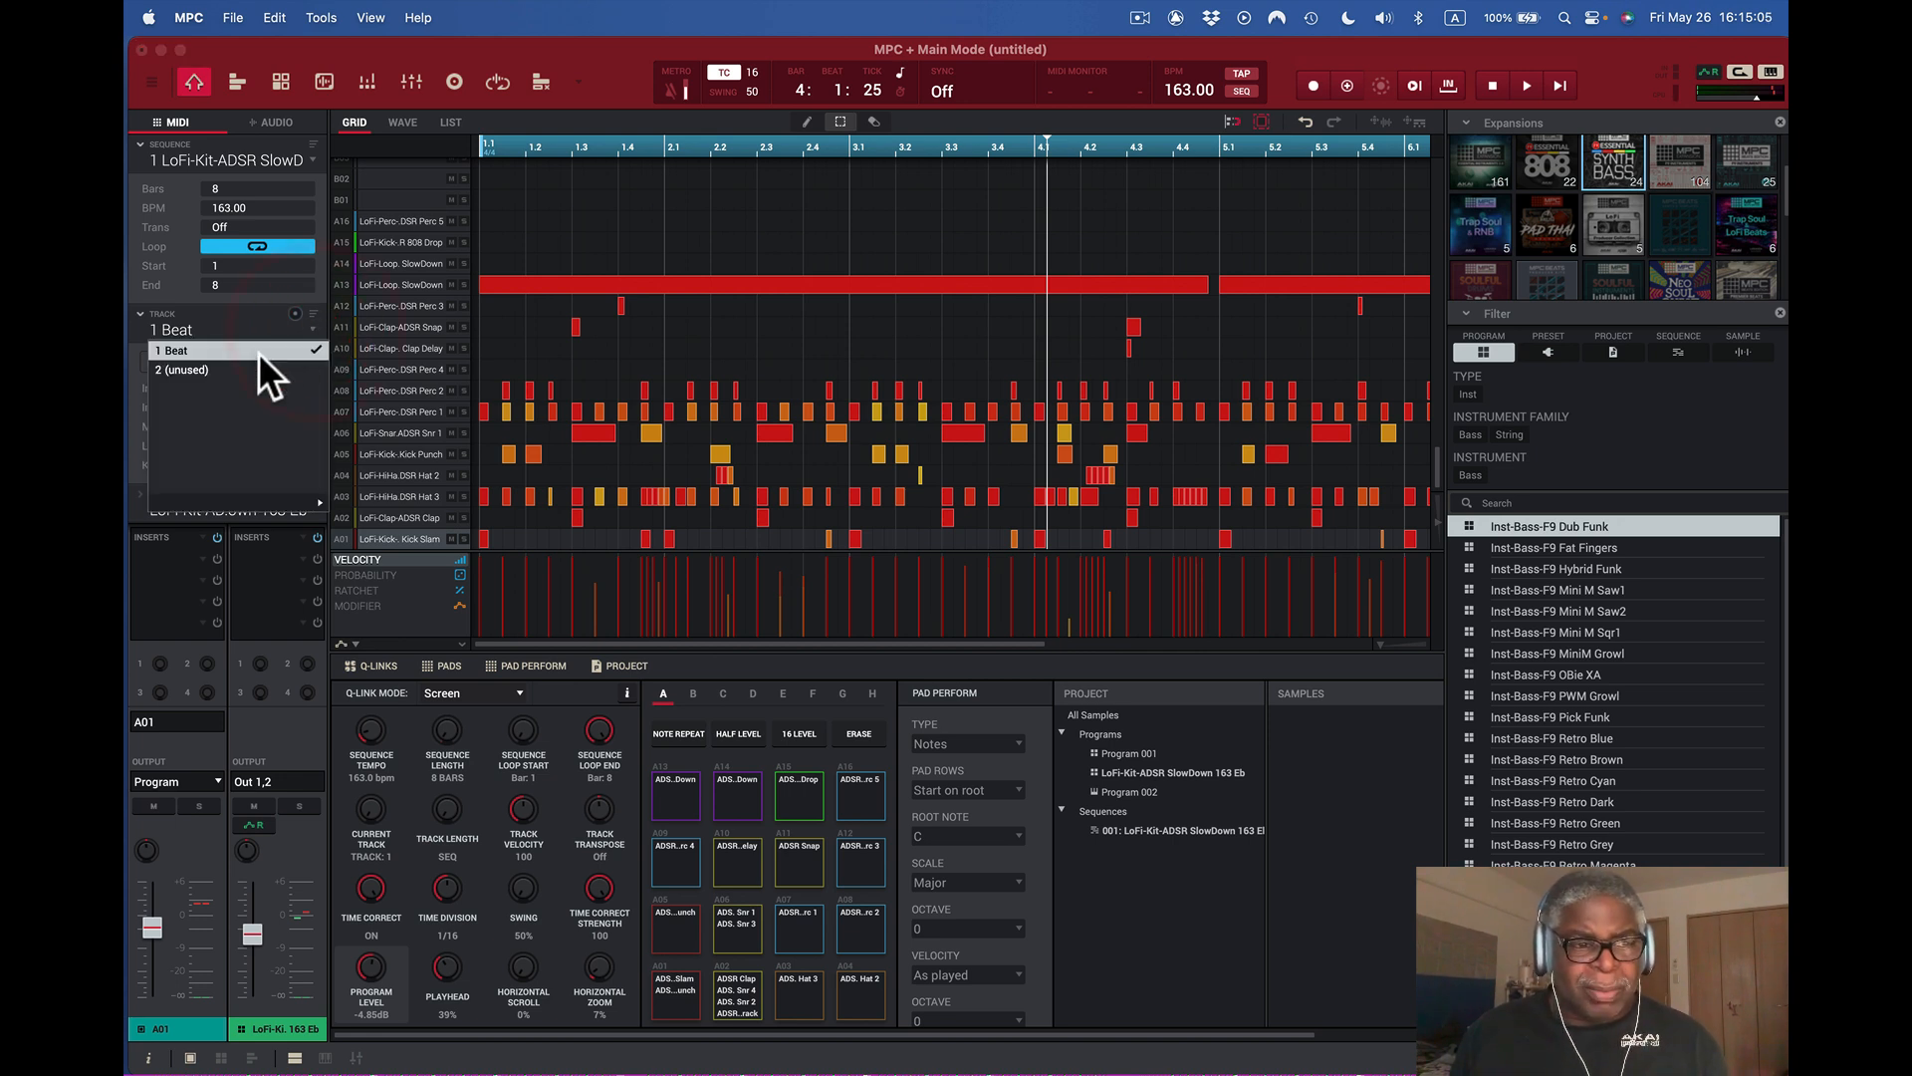
left_click(245, 368)
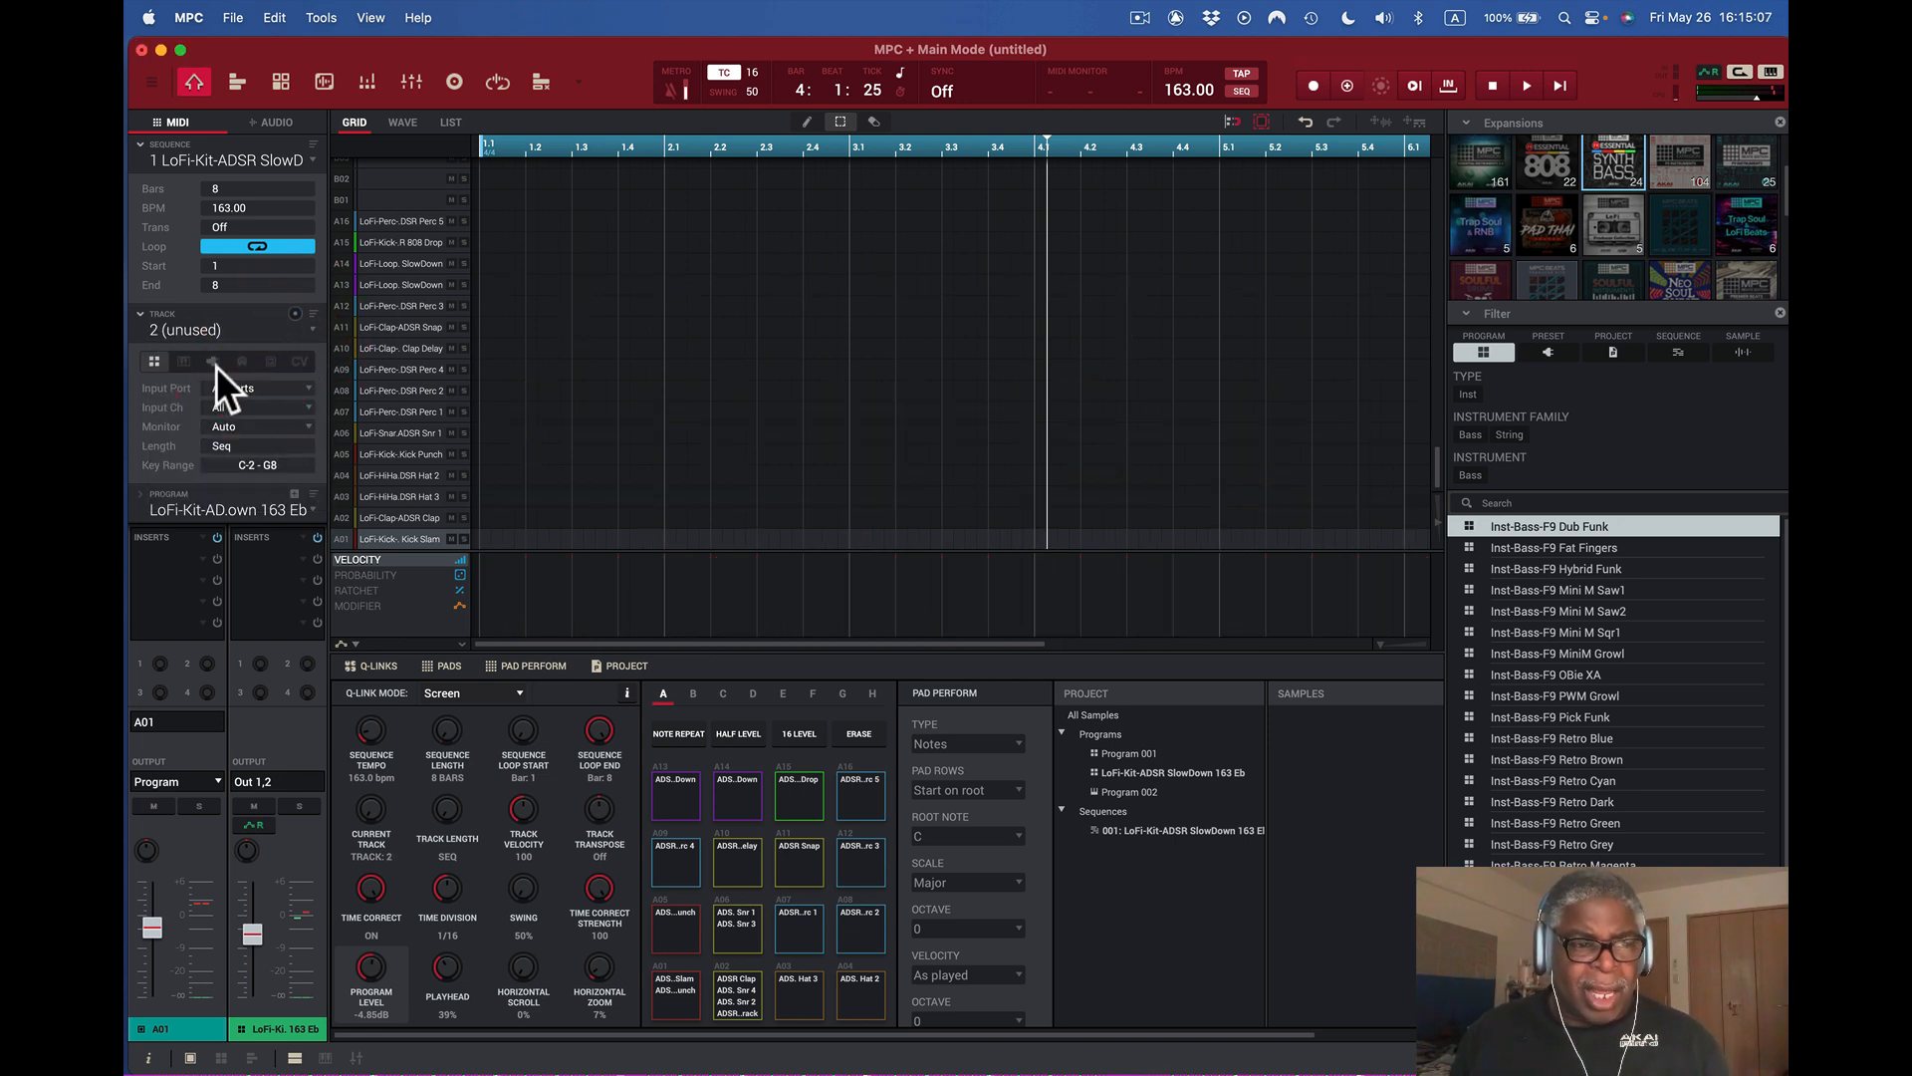
left_click(183, 362)
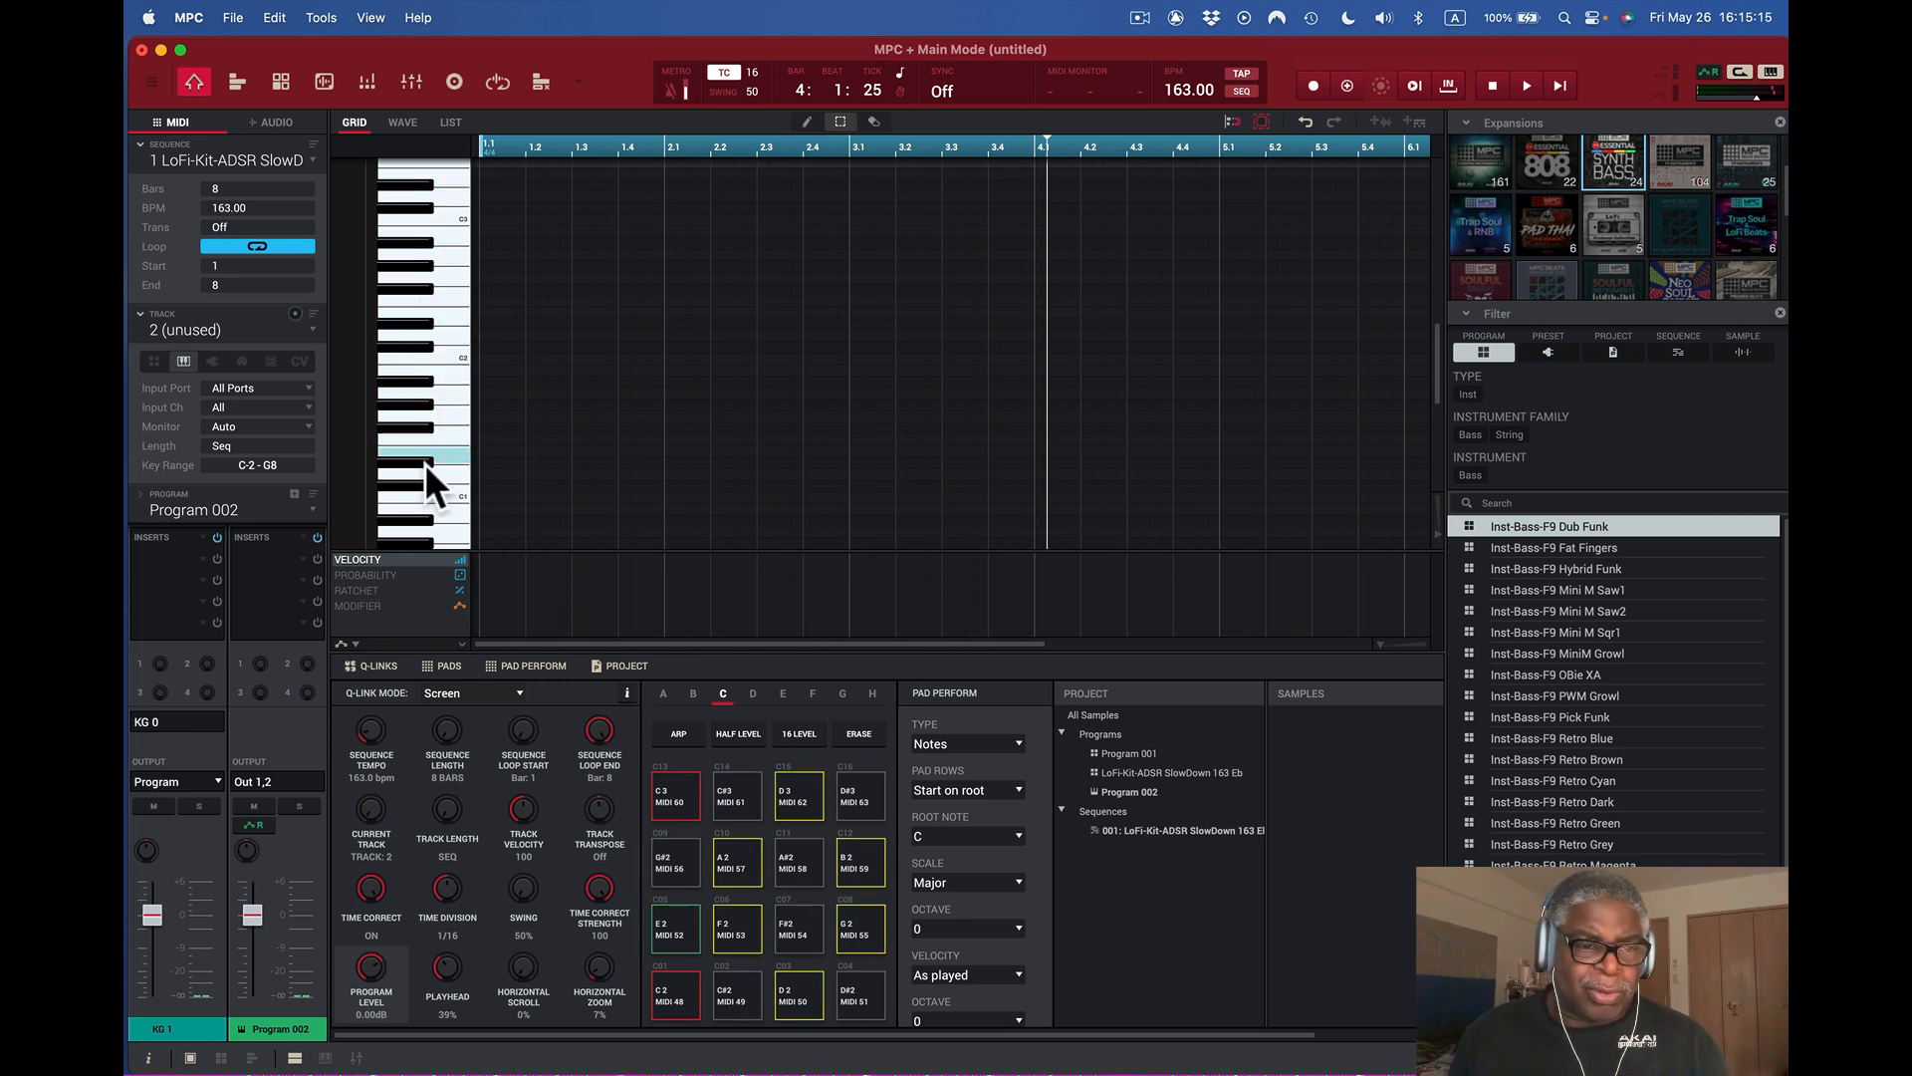
left_click(432, 535)
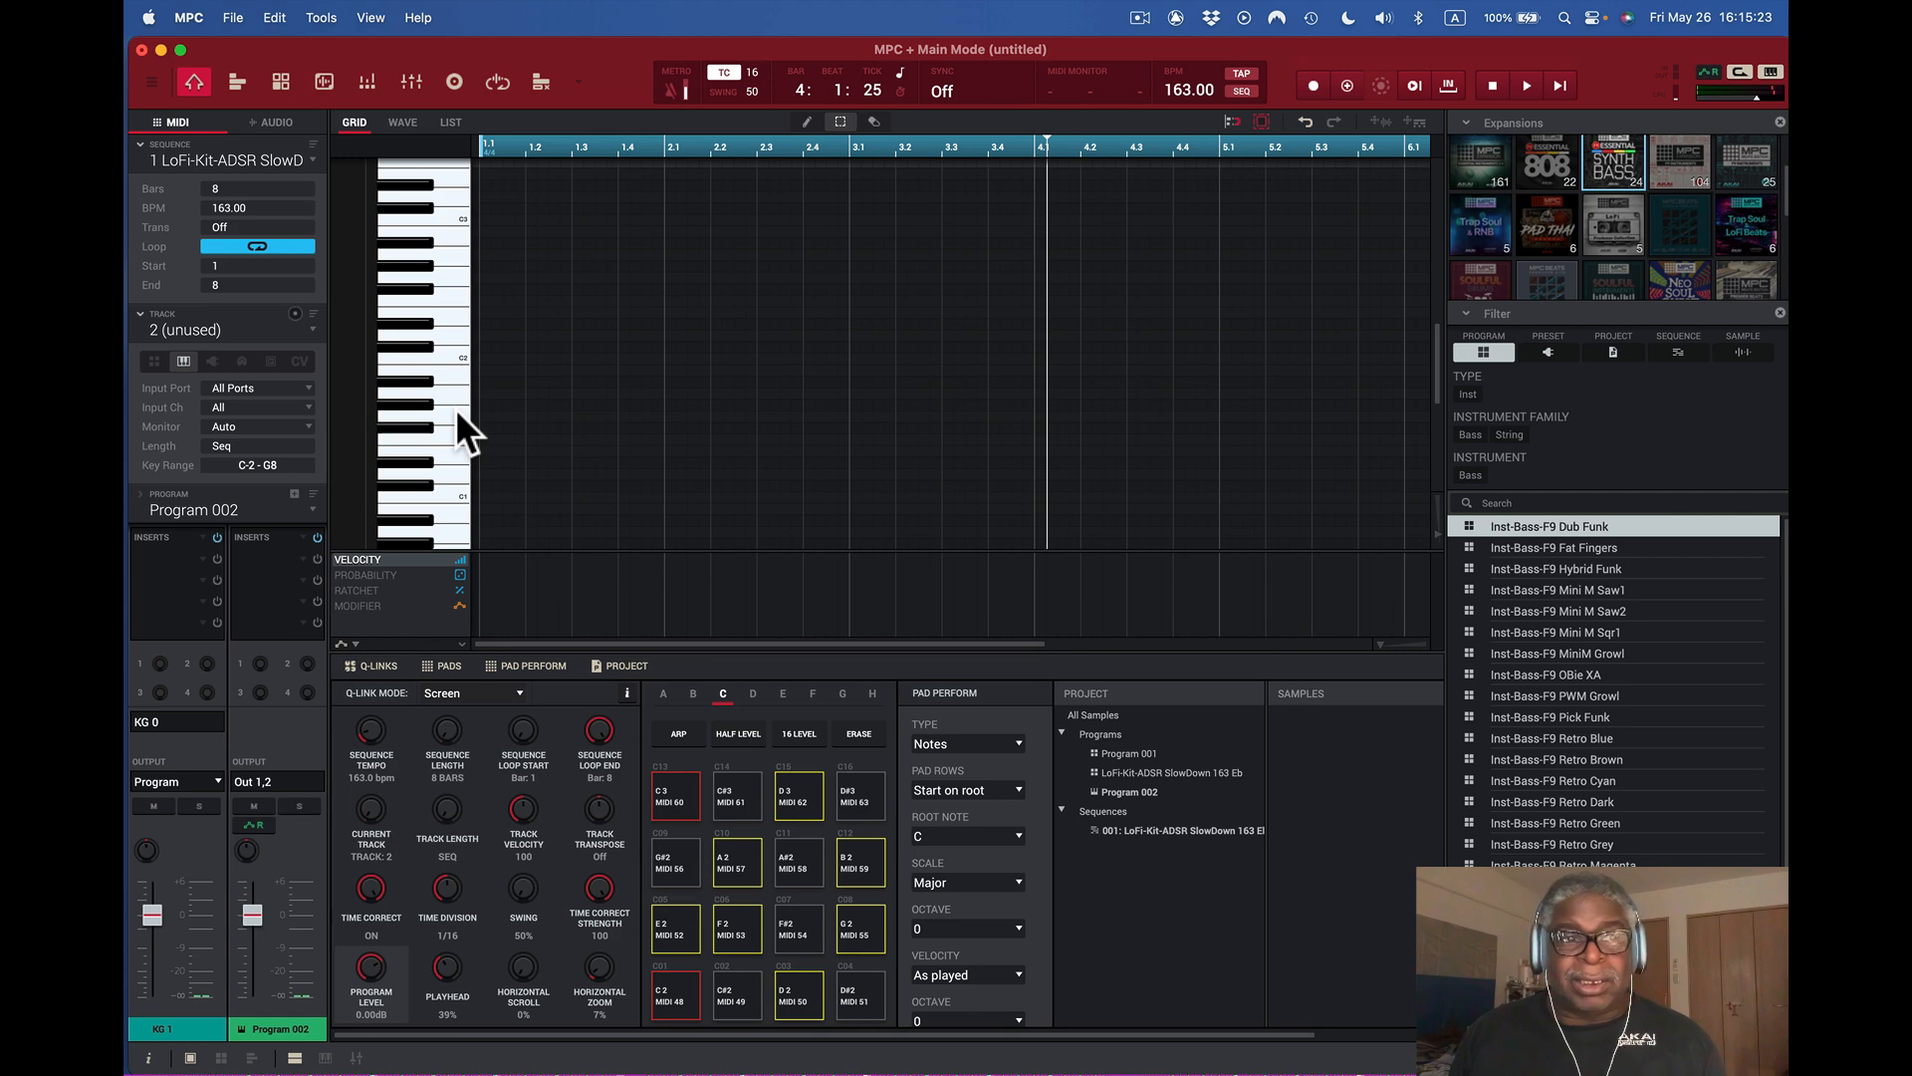
- Audition bass programs from the F9 Essential Synth Bass expansion, including OBie XA, Hybrid Funk, Fat Fingers and Dub Funk, partly over the playing beat
left_click(1615, 170)
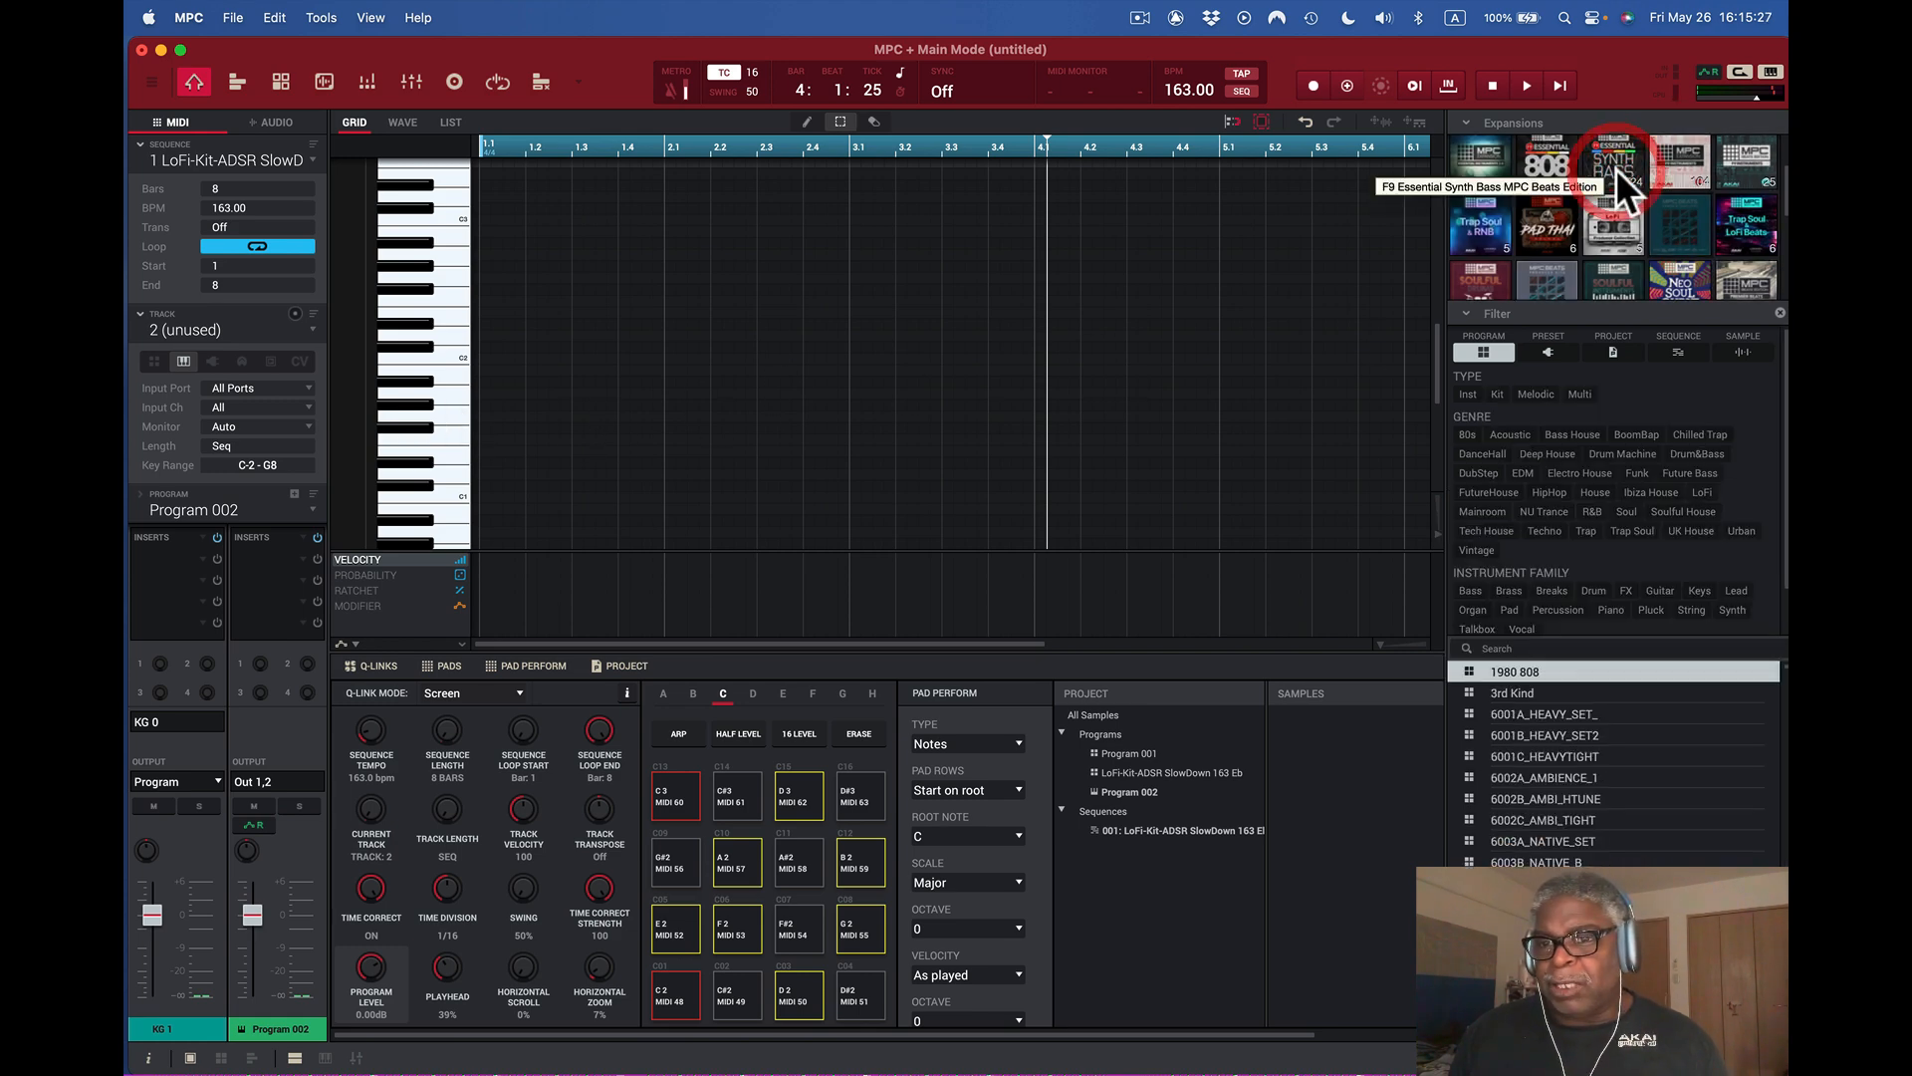
left_click(1616, 169)
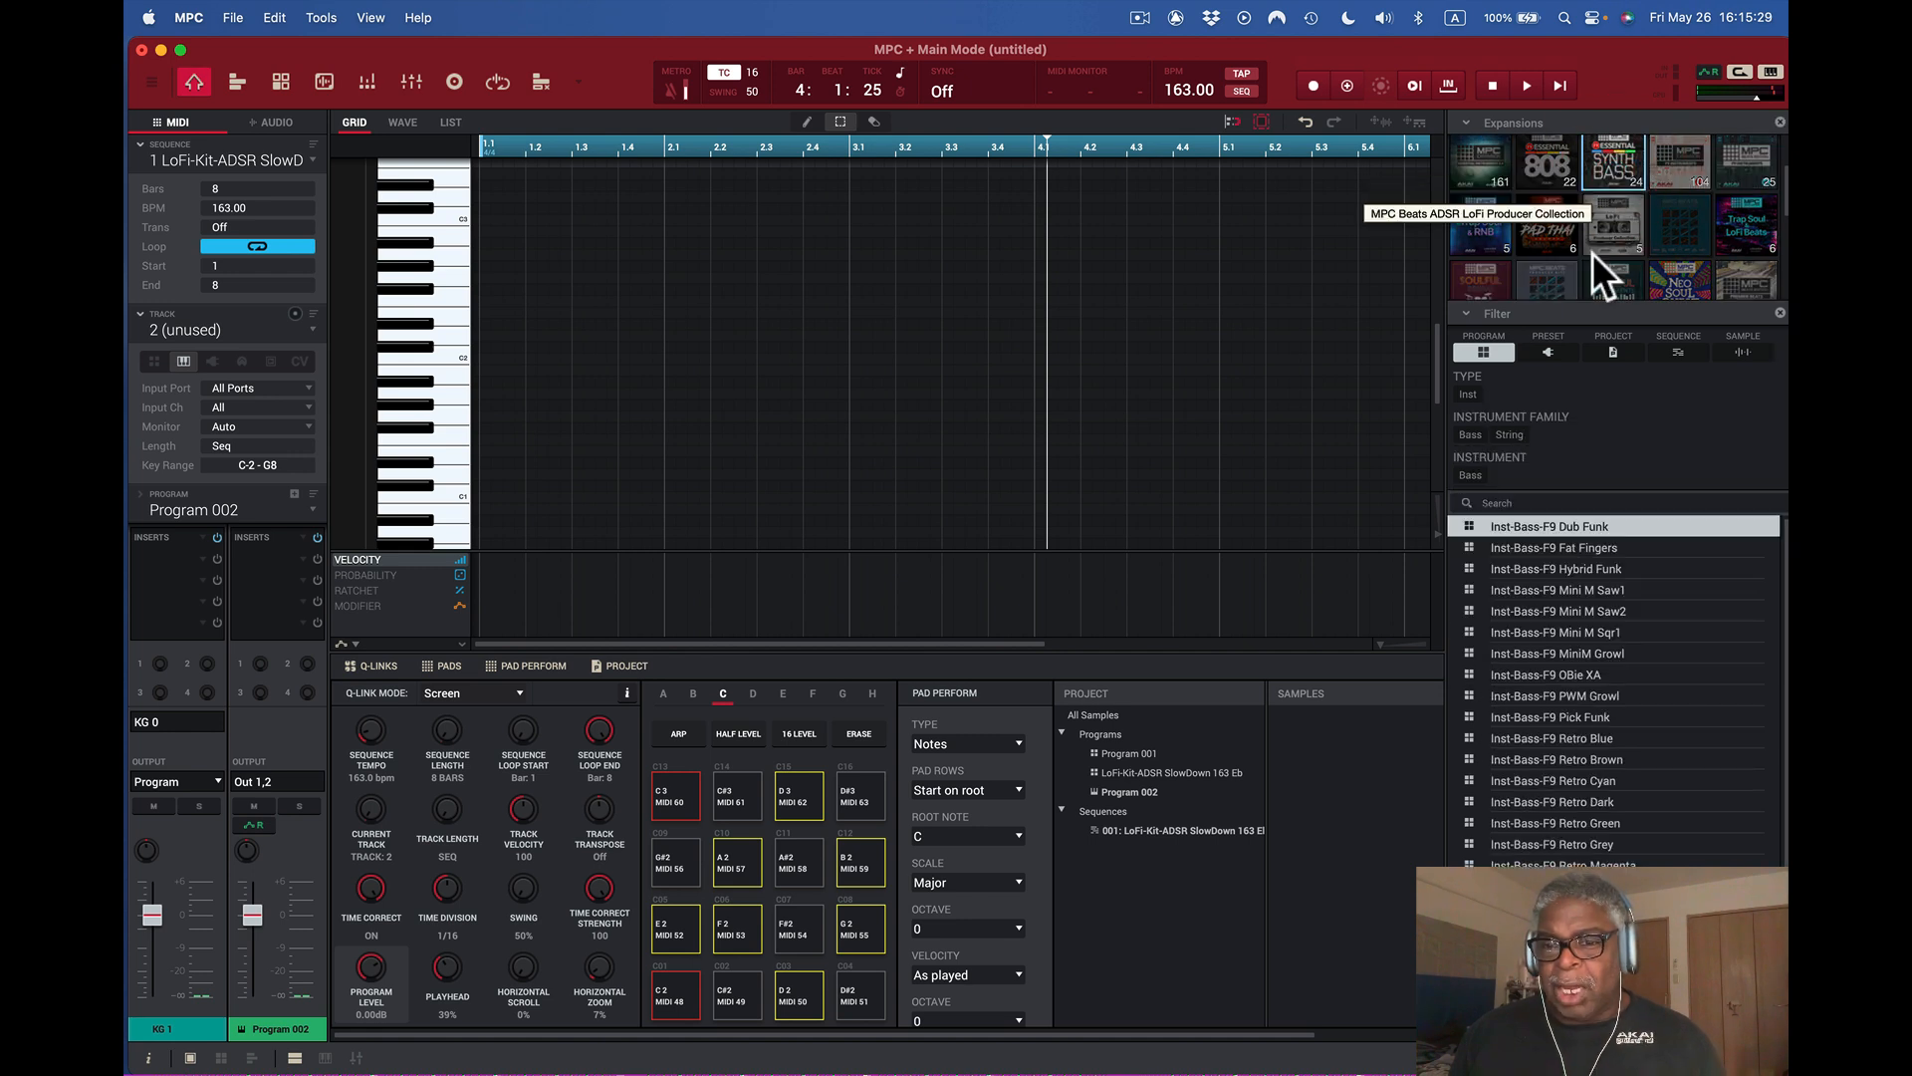
left_click(1562, 631)
left_click(1554, 674)
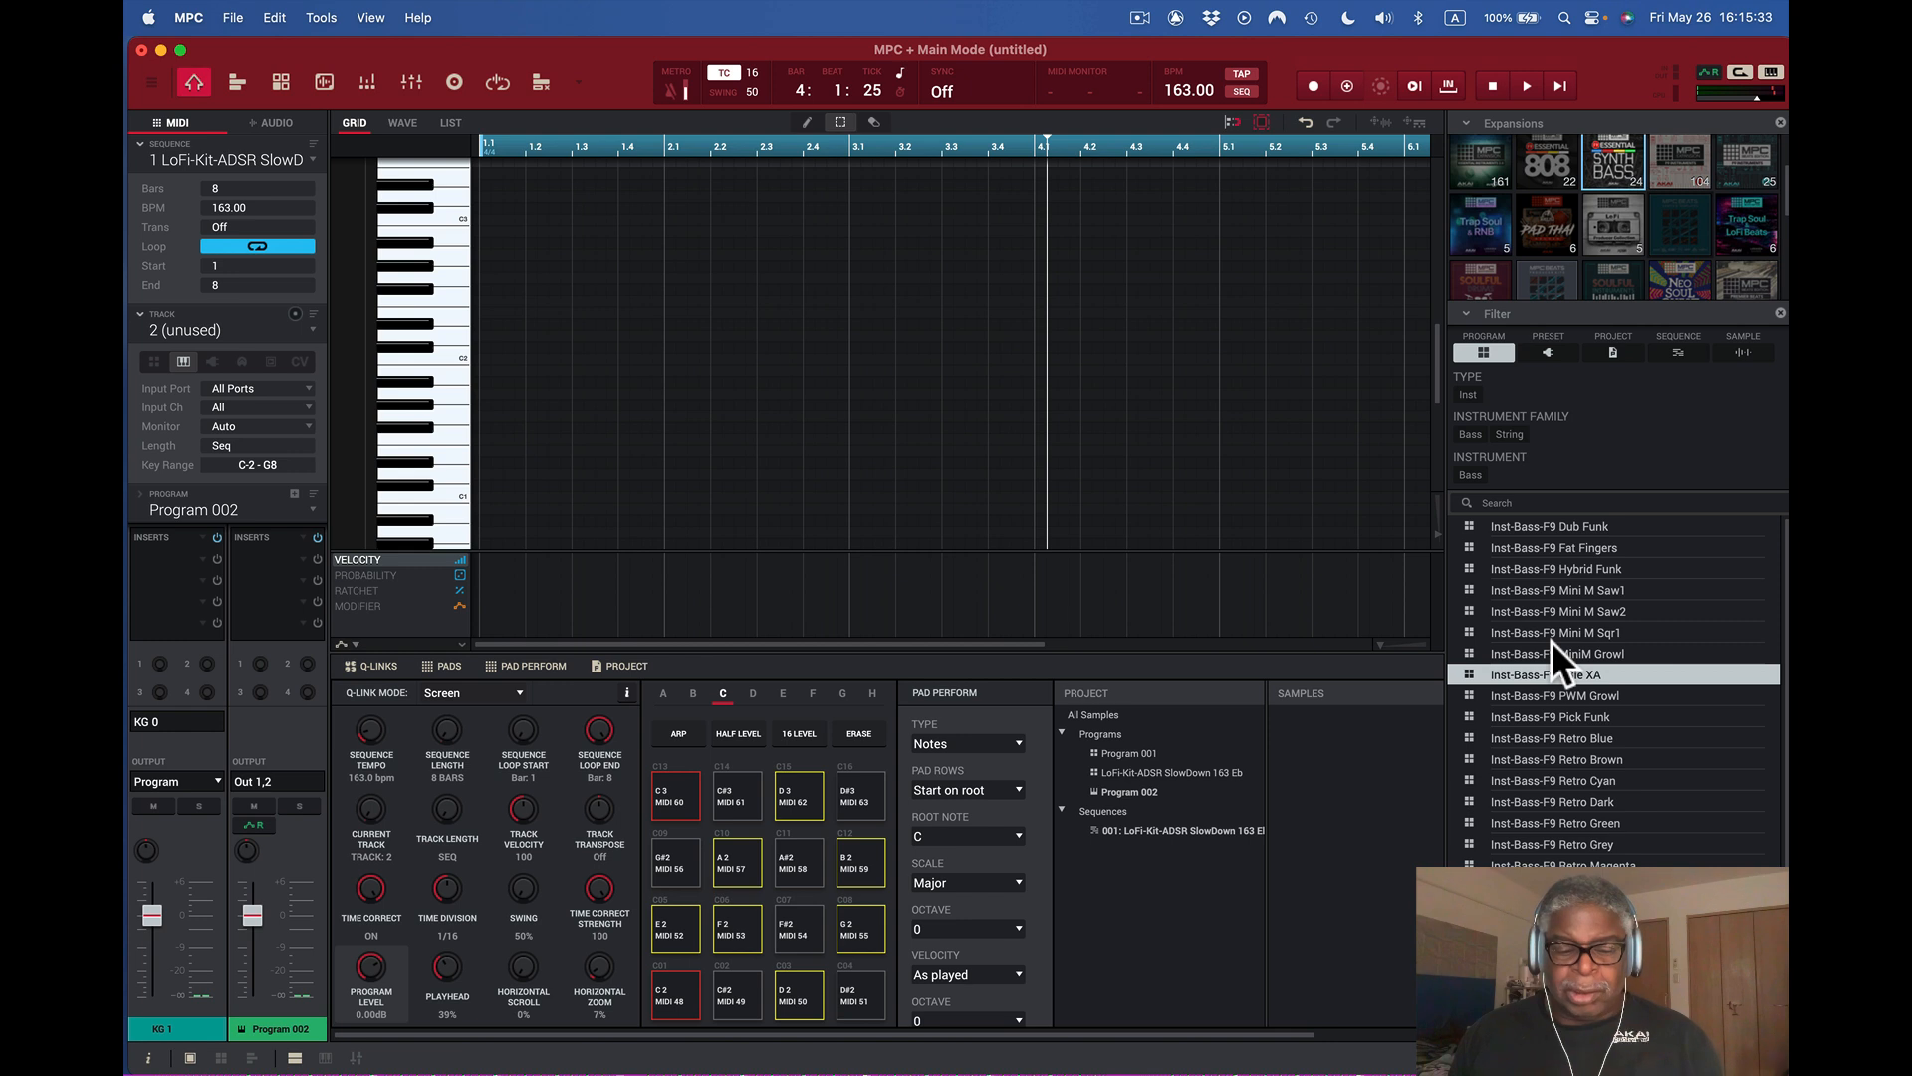
key("space")
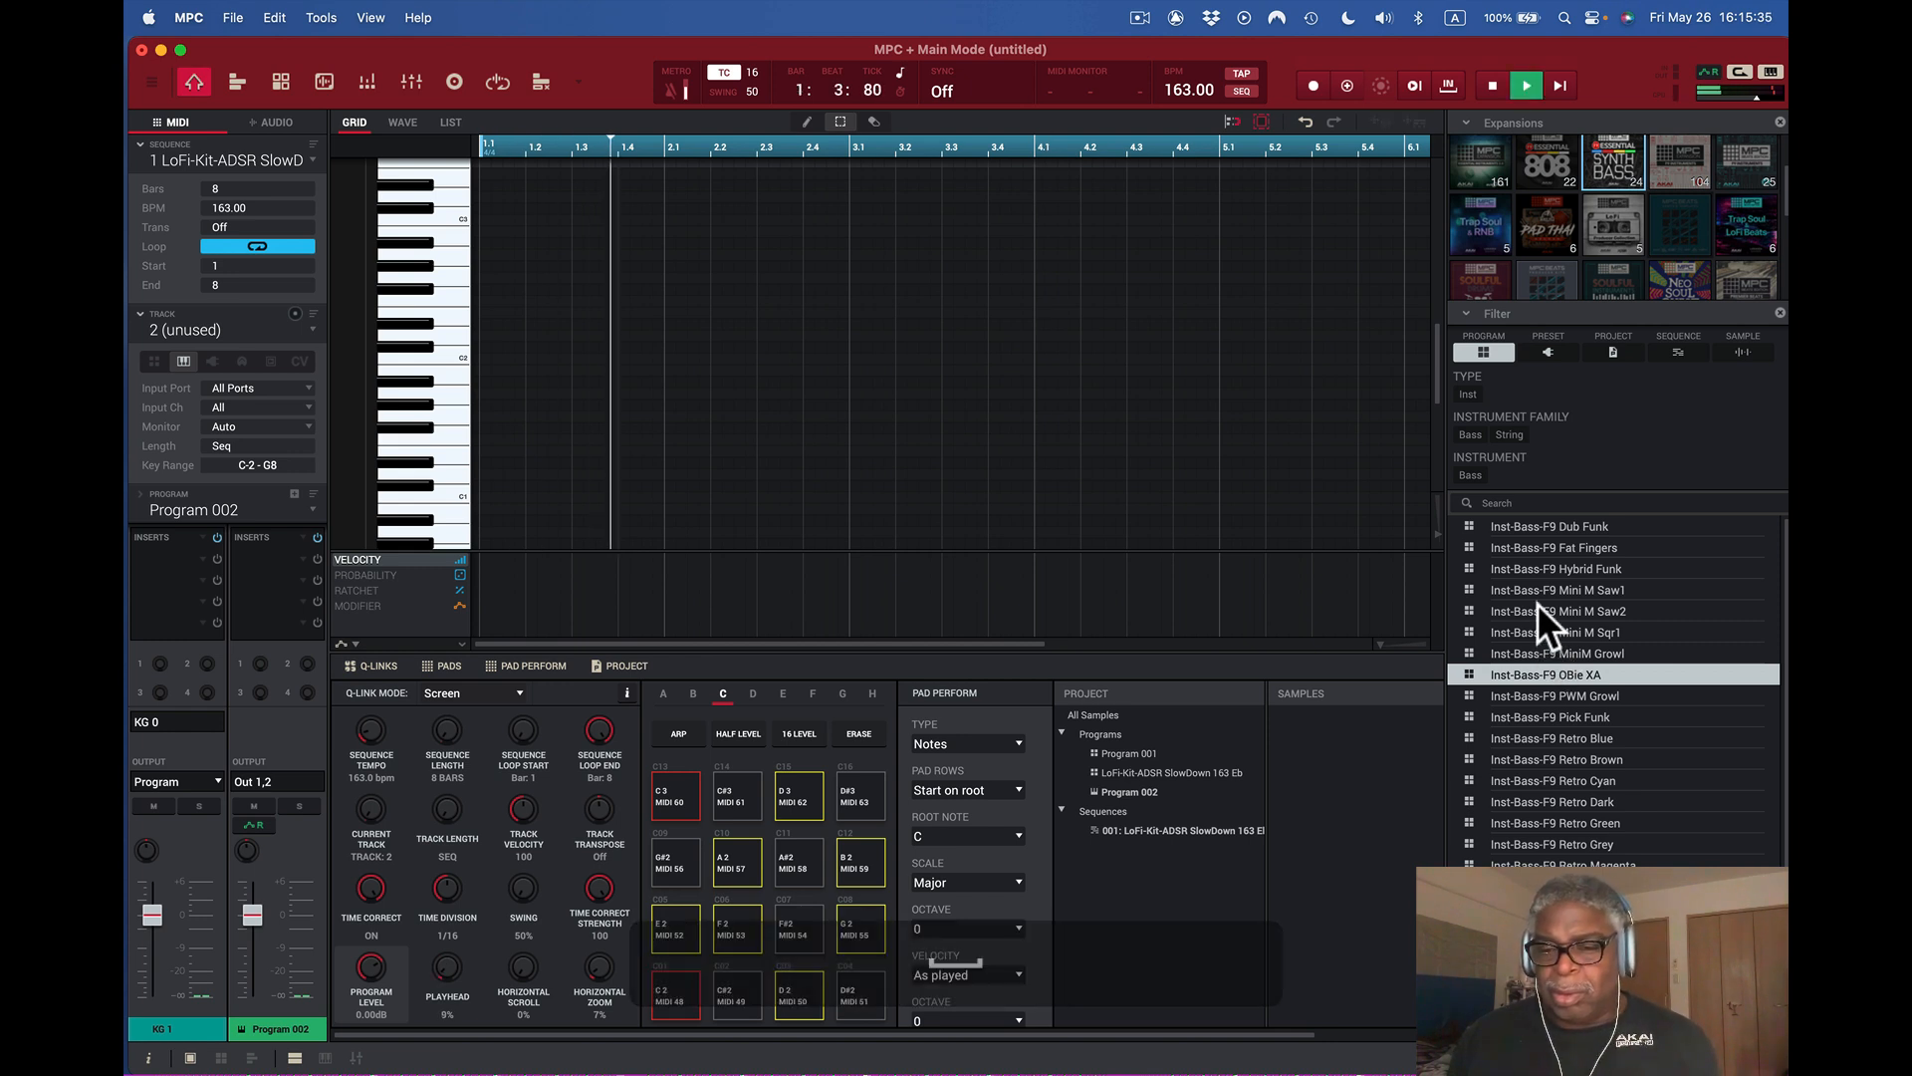
left_click(1546, 559)
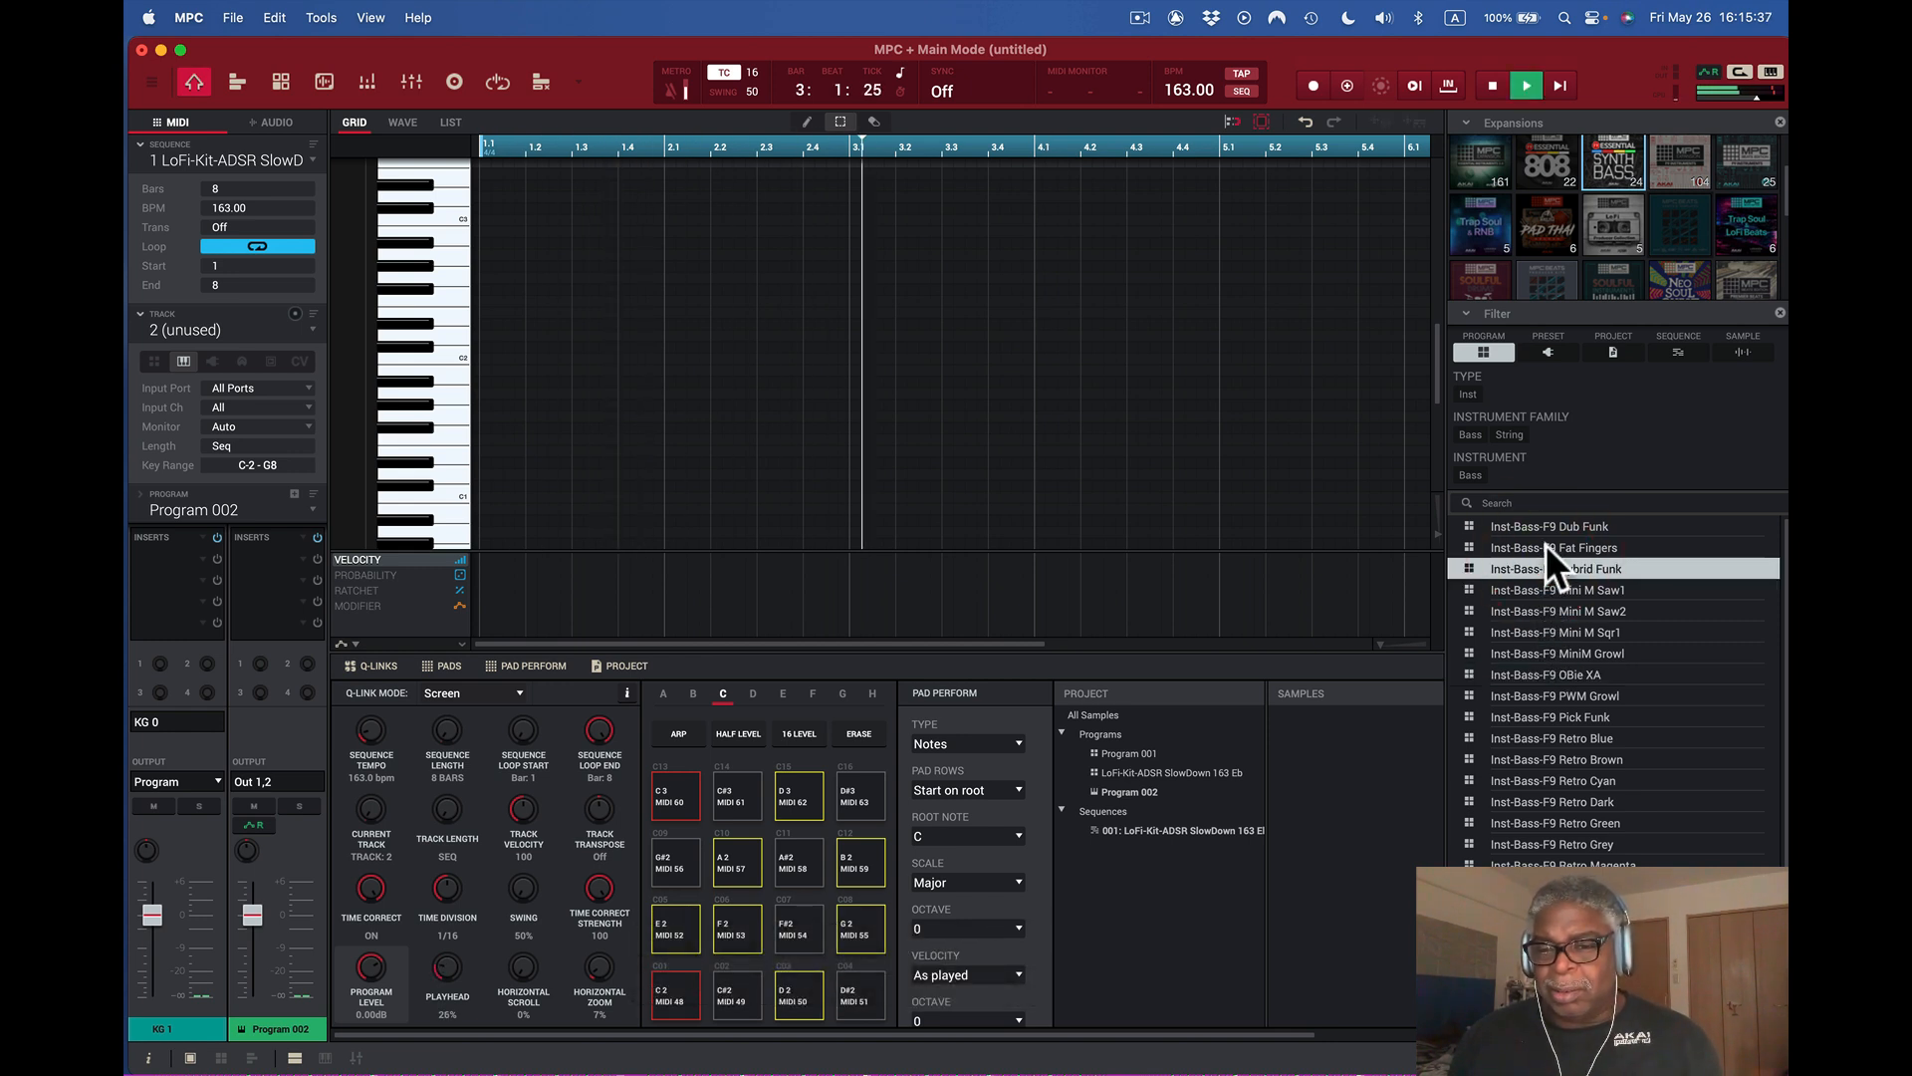
left_click(1544, 546)
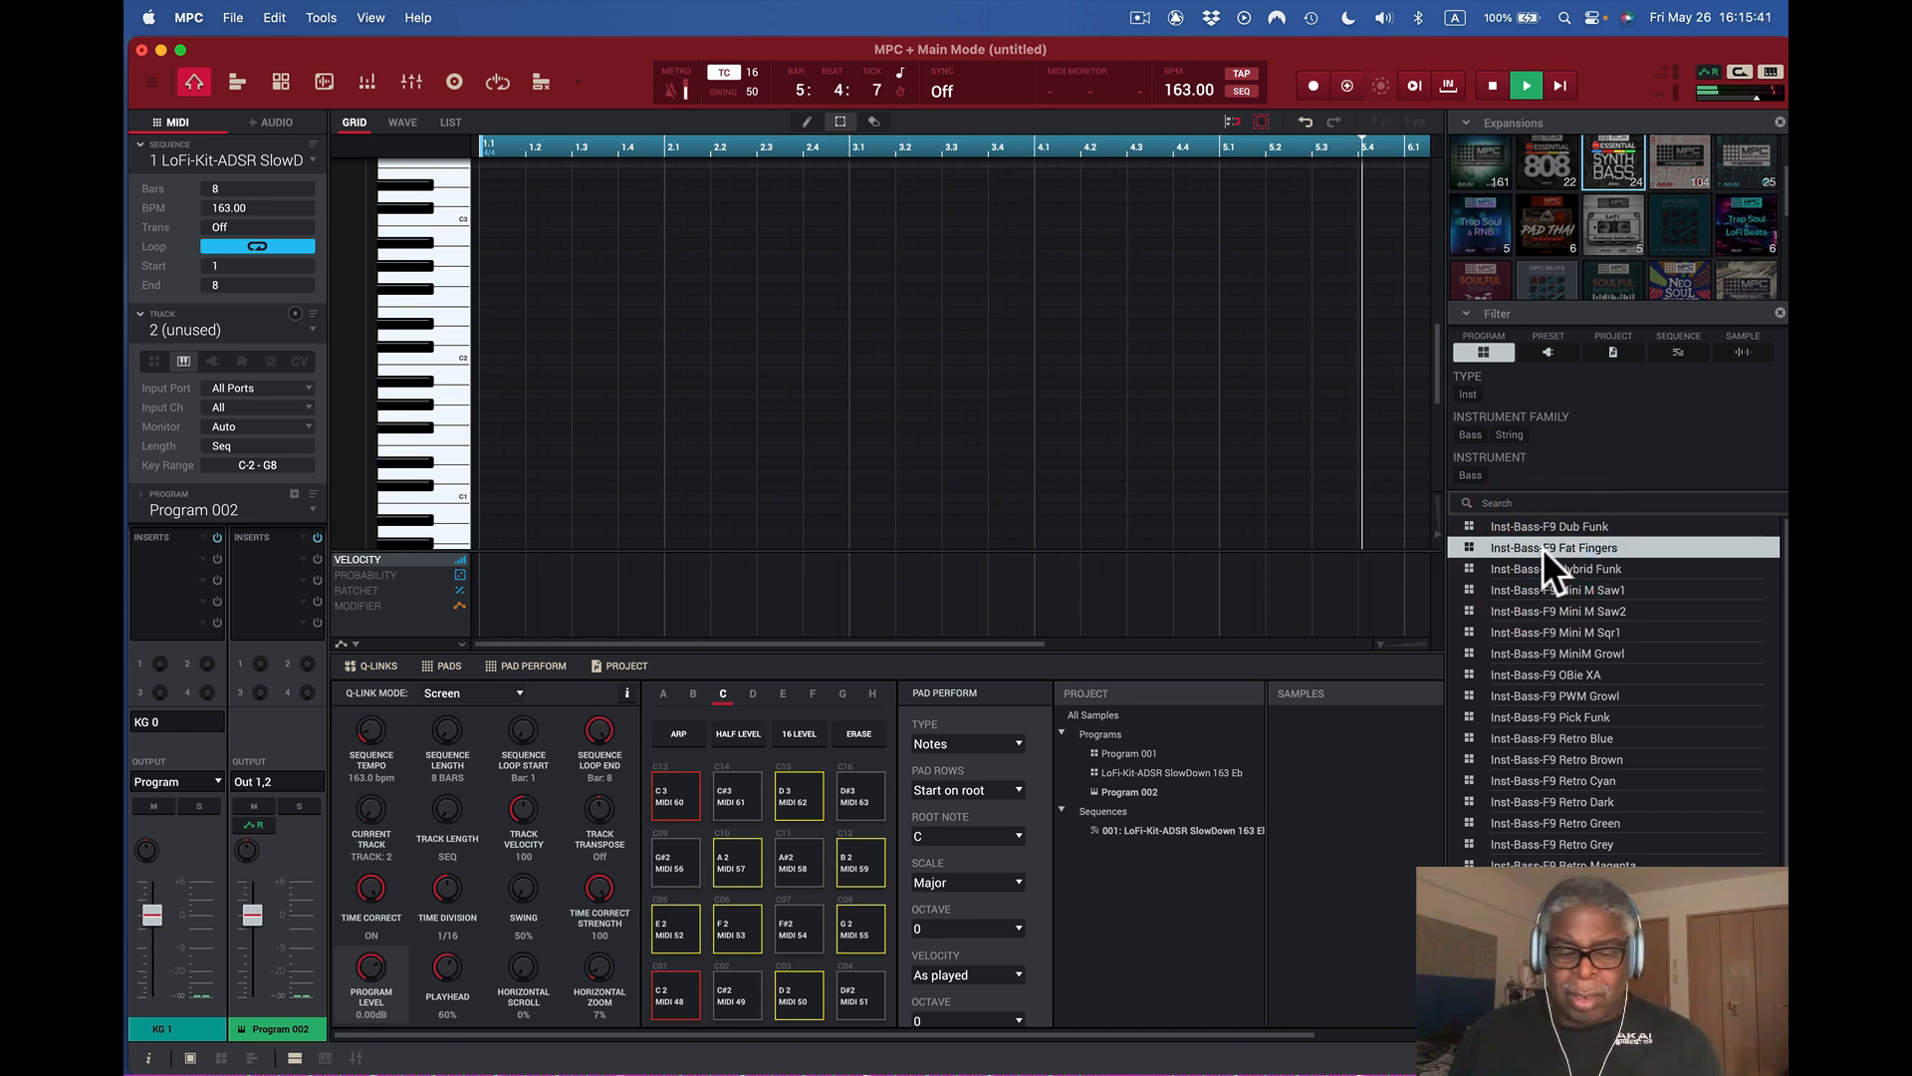
key("space")
left_click(1534, 524)
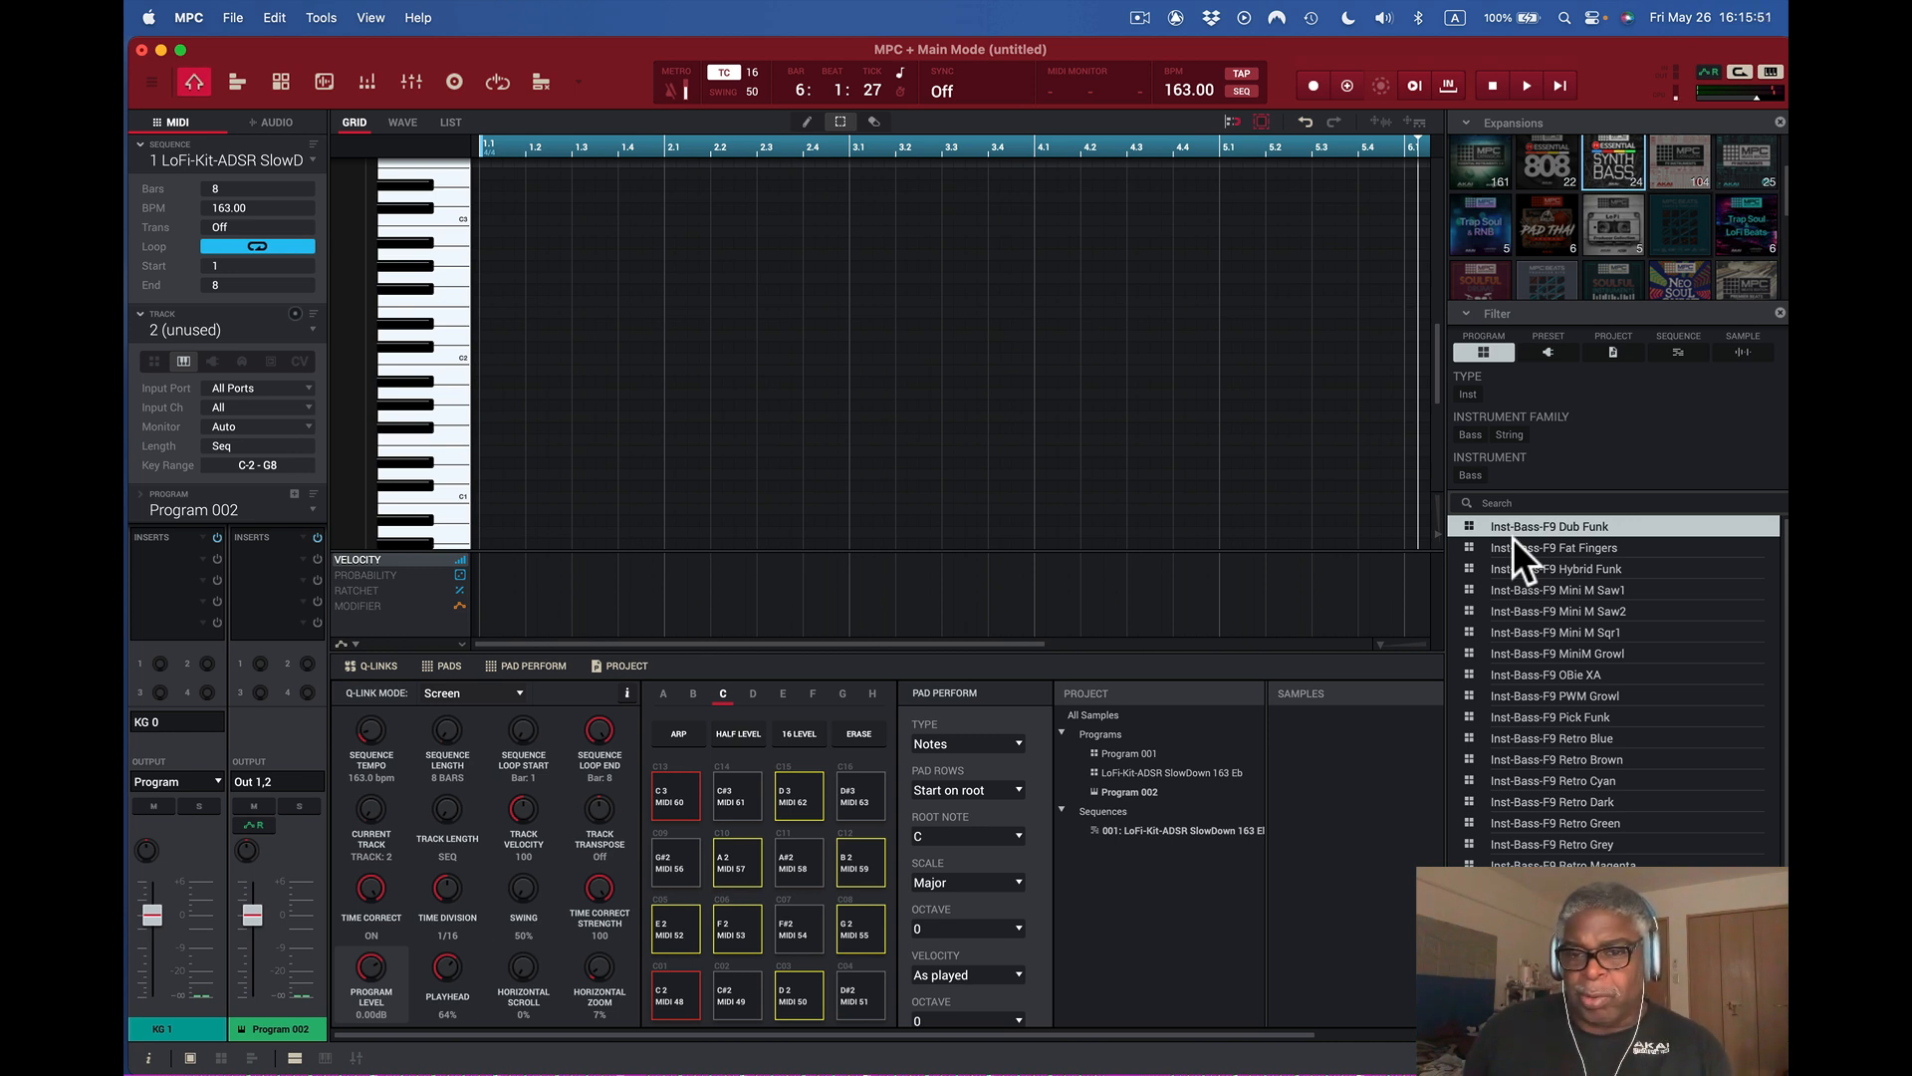
- Load Inst-Bass-F9 Fat Fingers, undo it, and load the Inst-Bass-F9 Dub Funk program into the project instead
double_click(1512, 537)
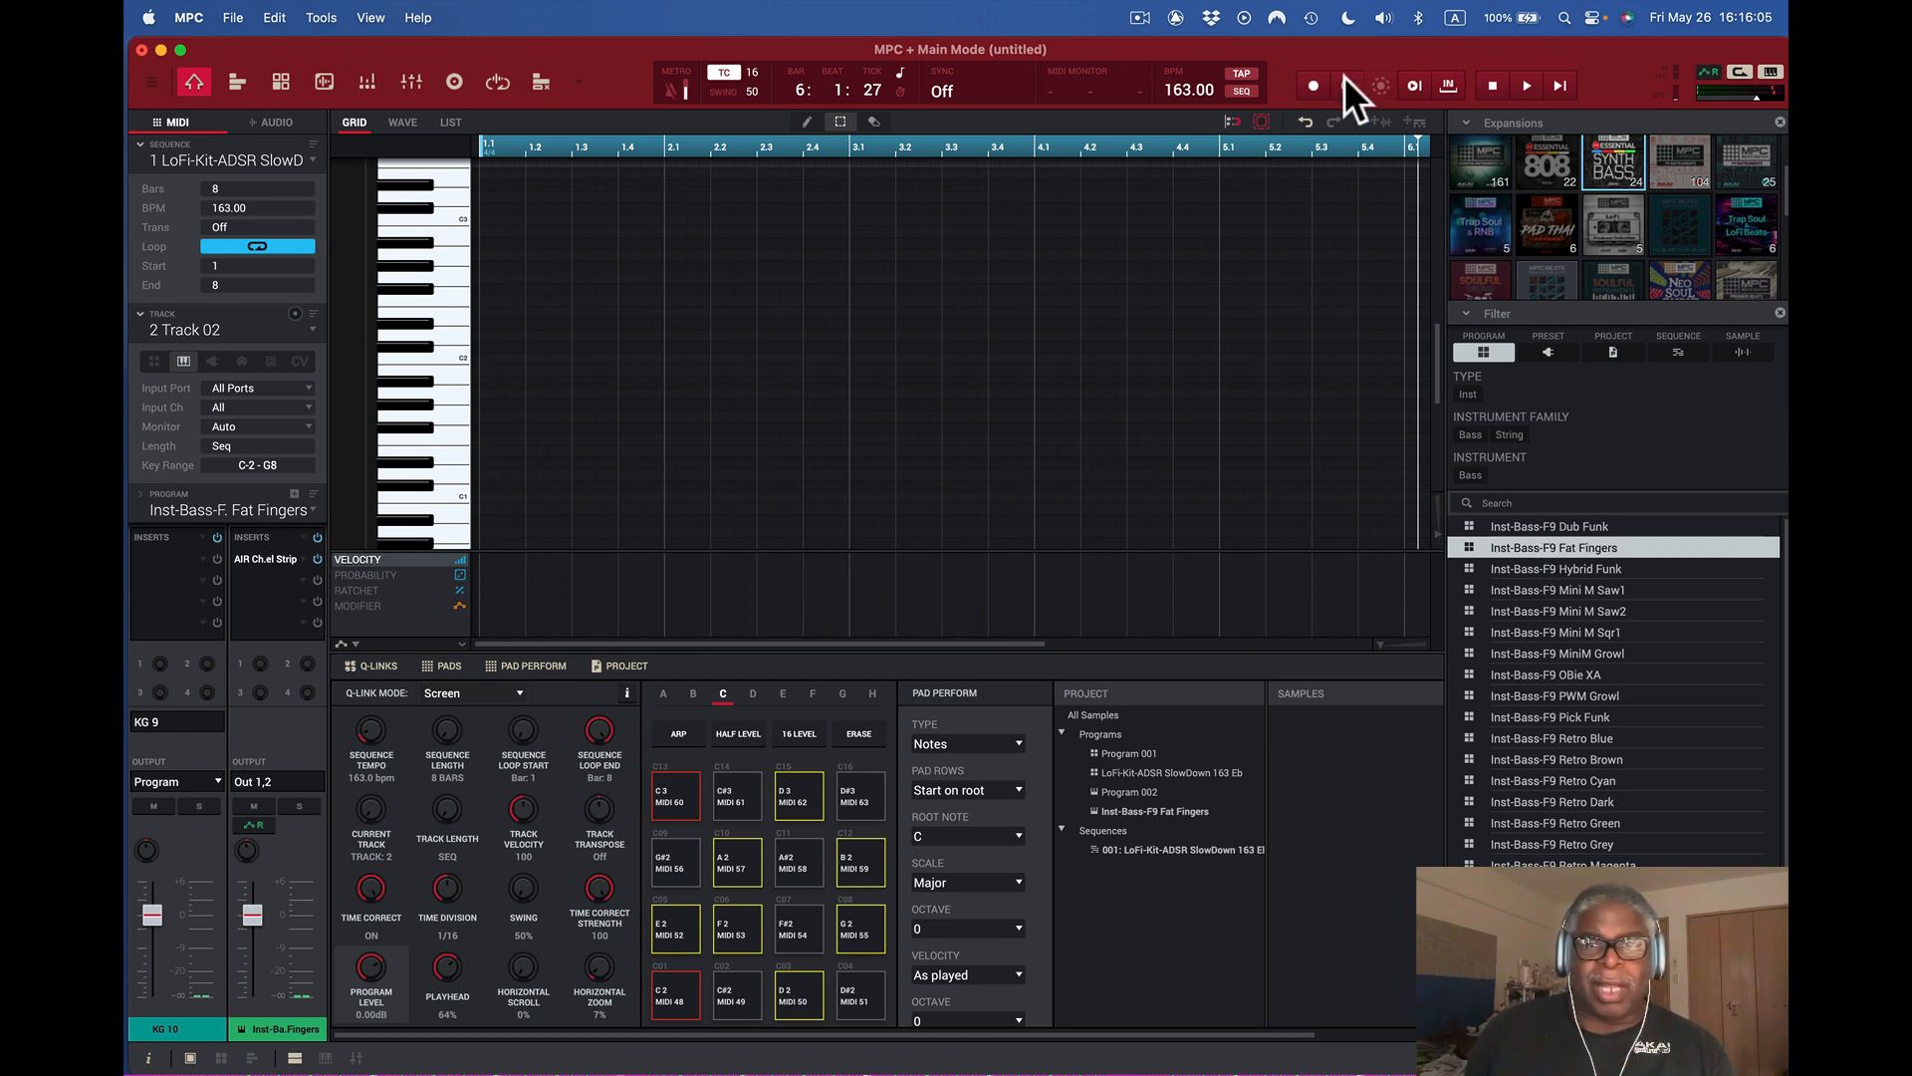
left_click(1305, 122)
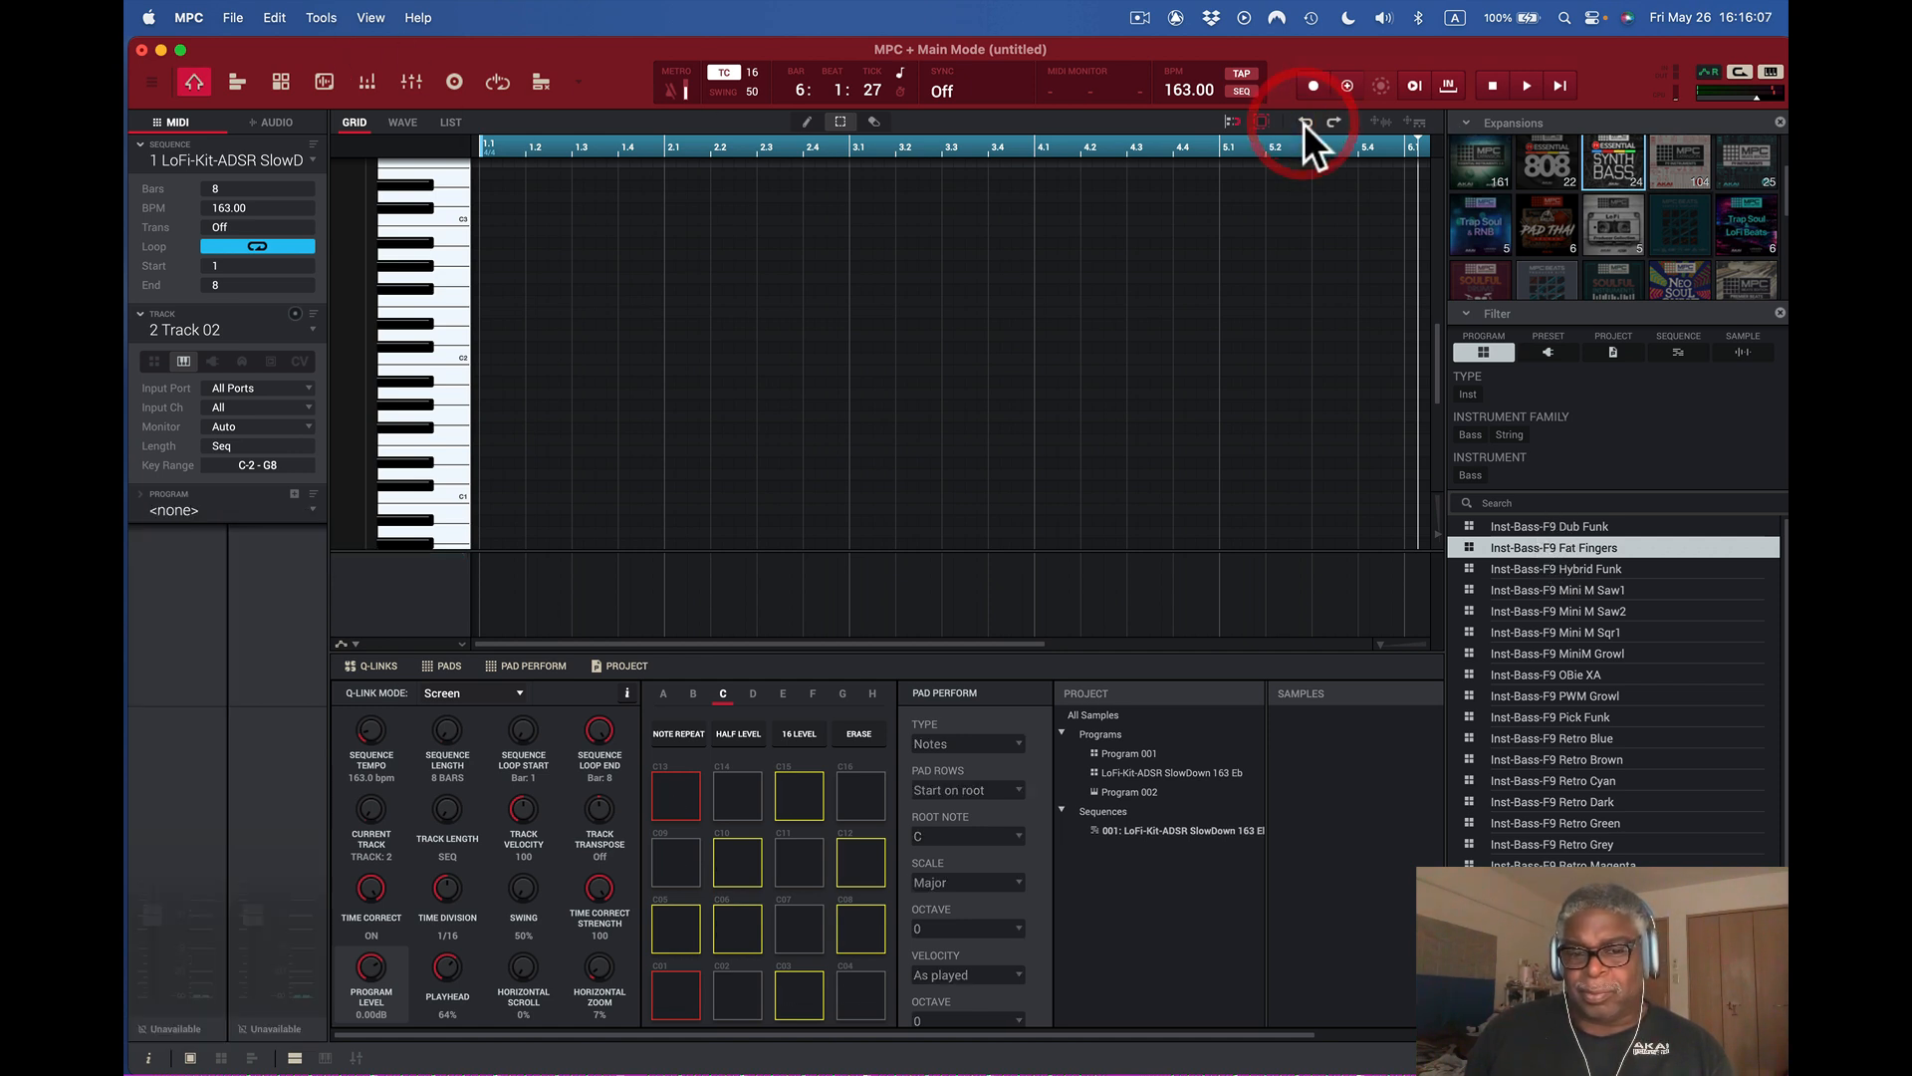
left_click(1556, 528)
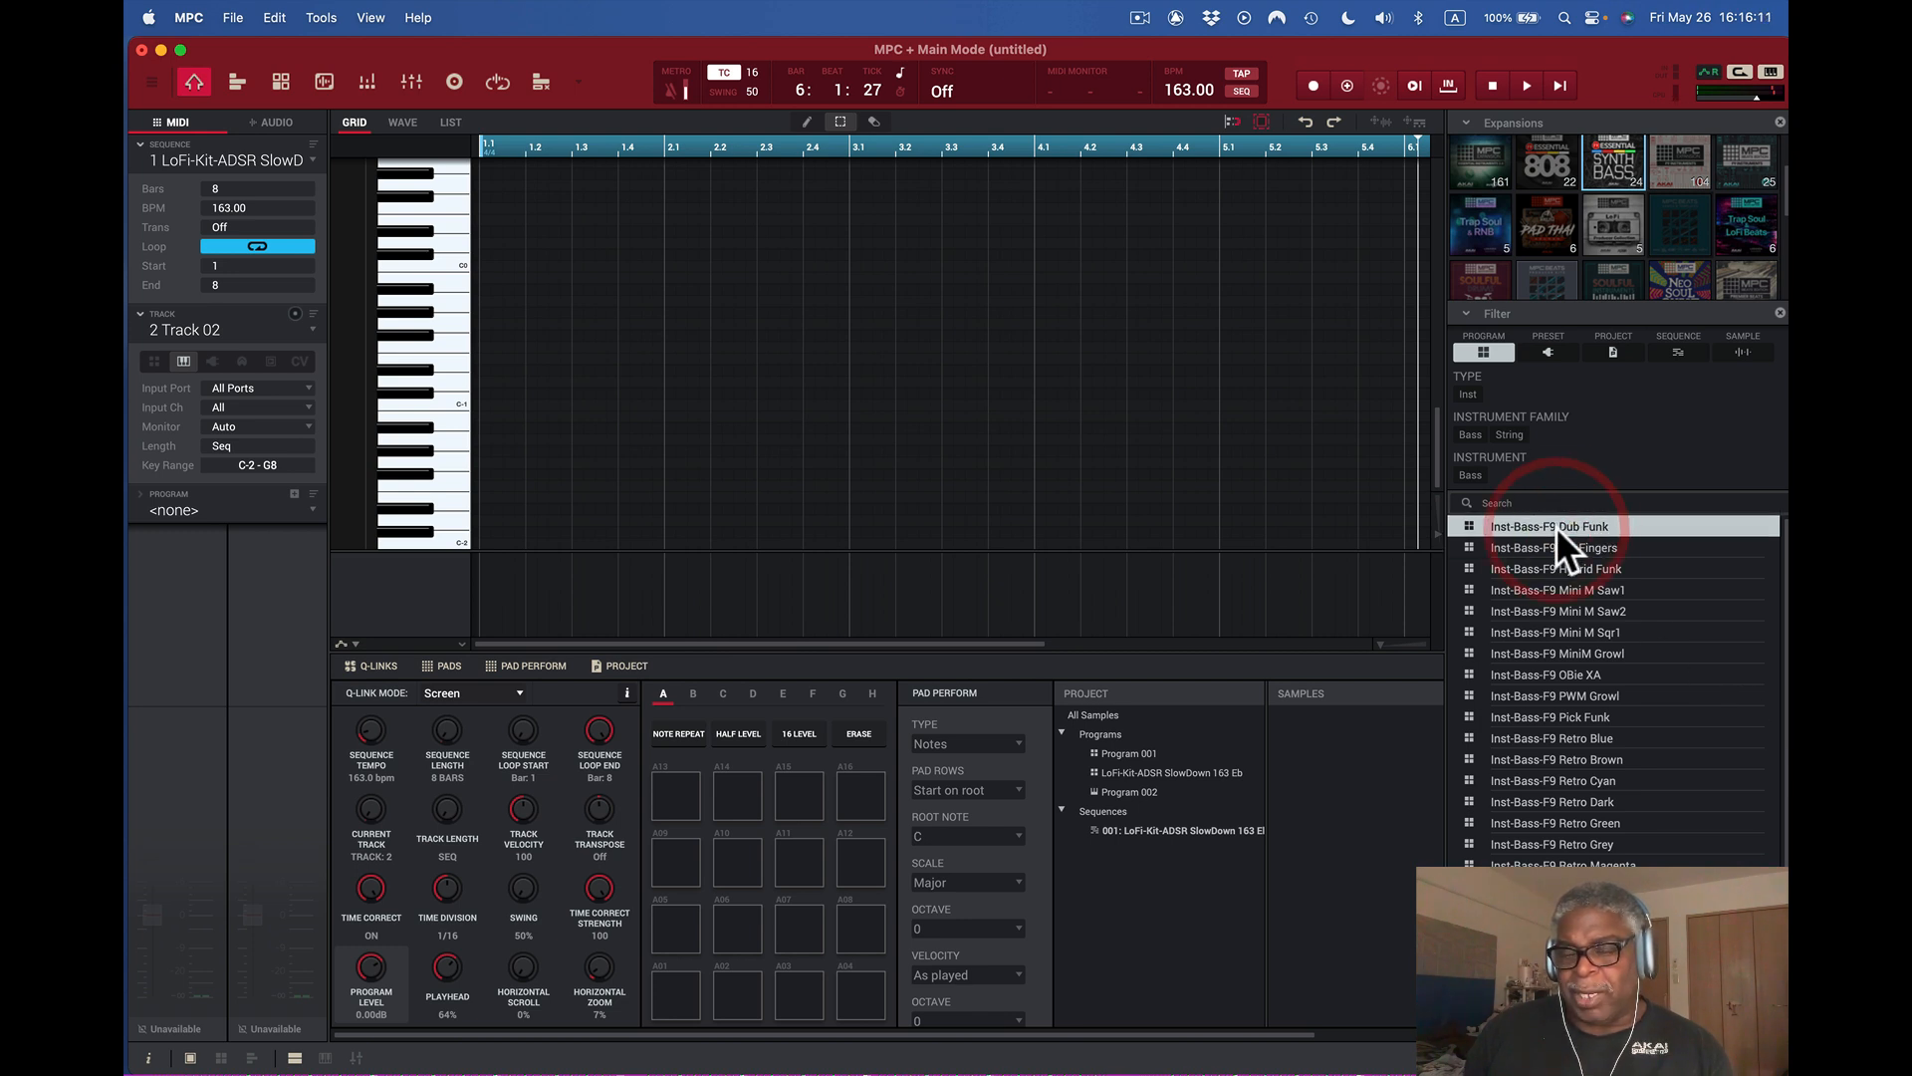
double_click(1556, 528)
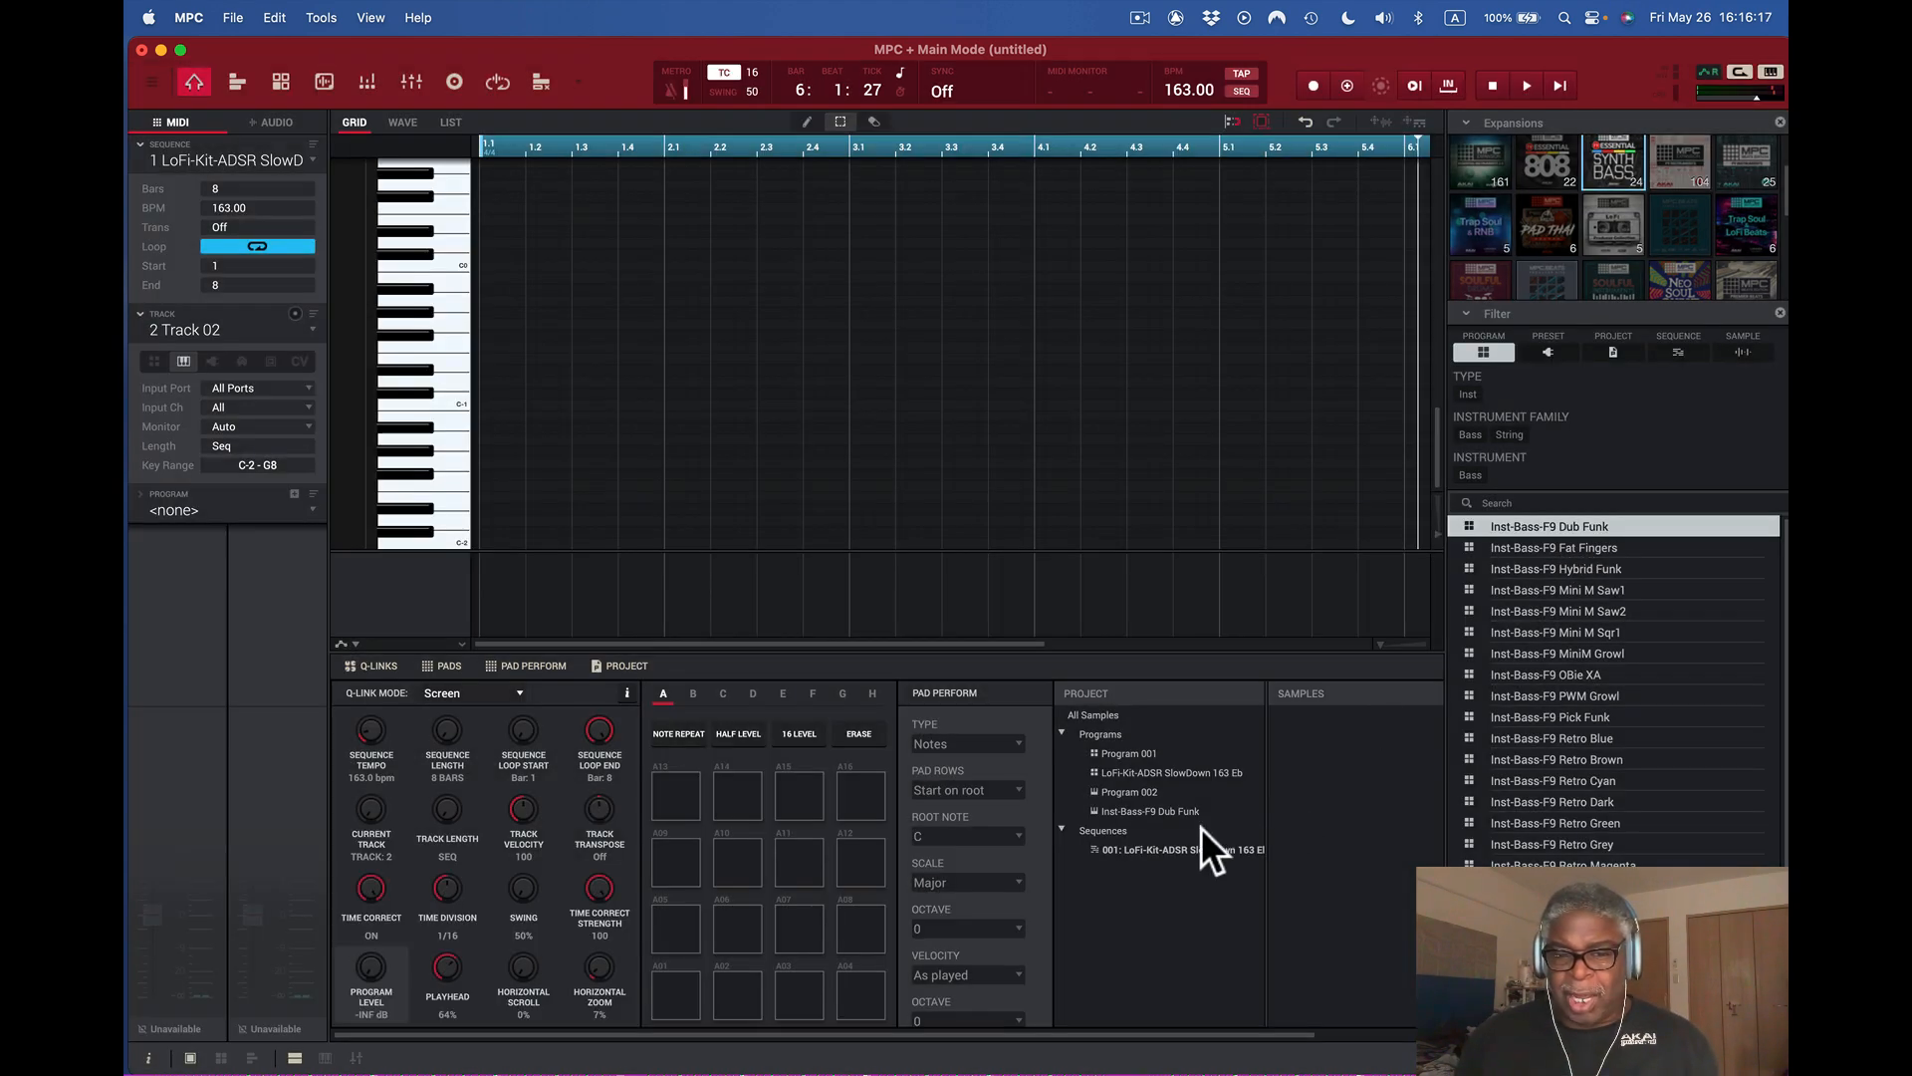
- Select Inst-Bass-F9 Dub Funk in the project's program list and test two notes on the piano roll keyboard
left_click(1181, 810)
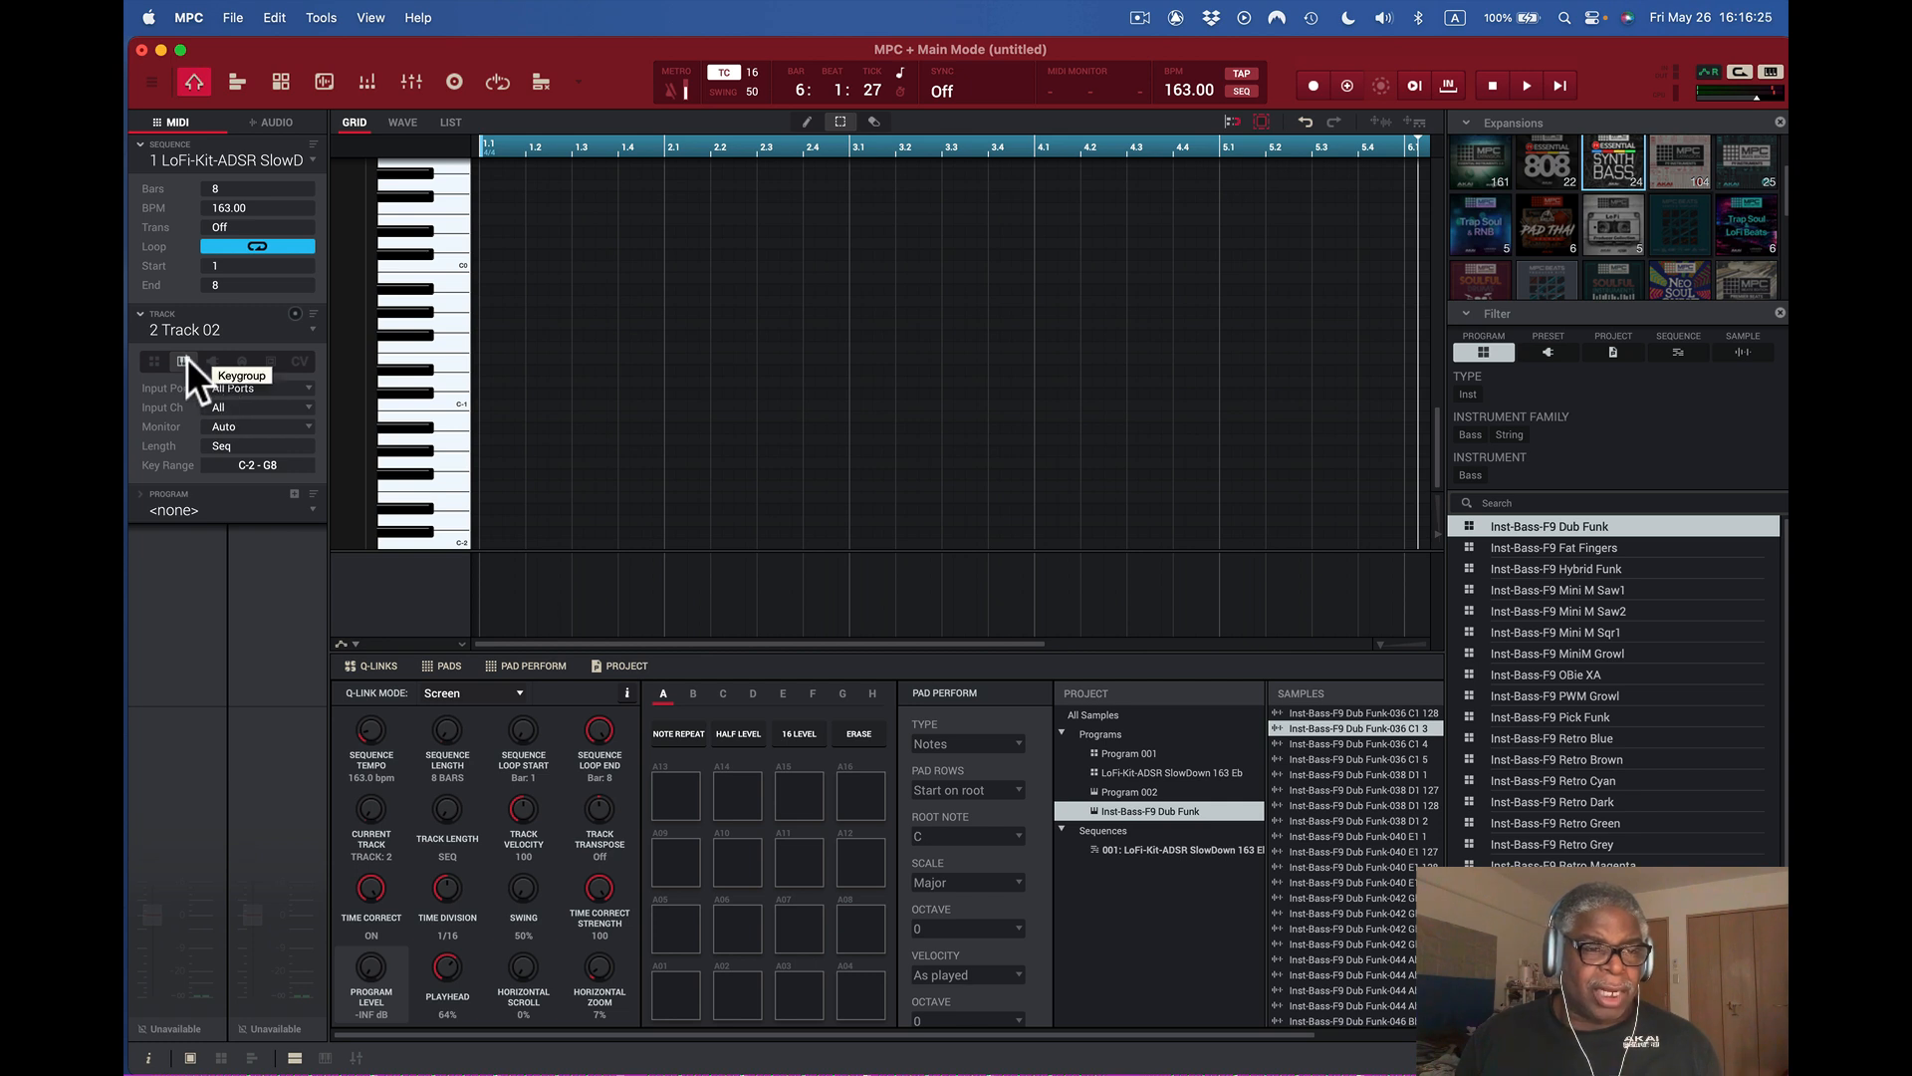
left_click(433, 198)
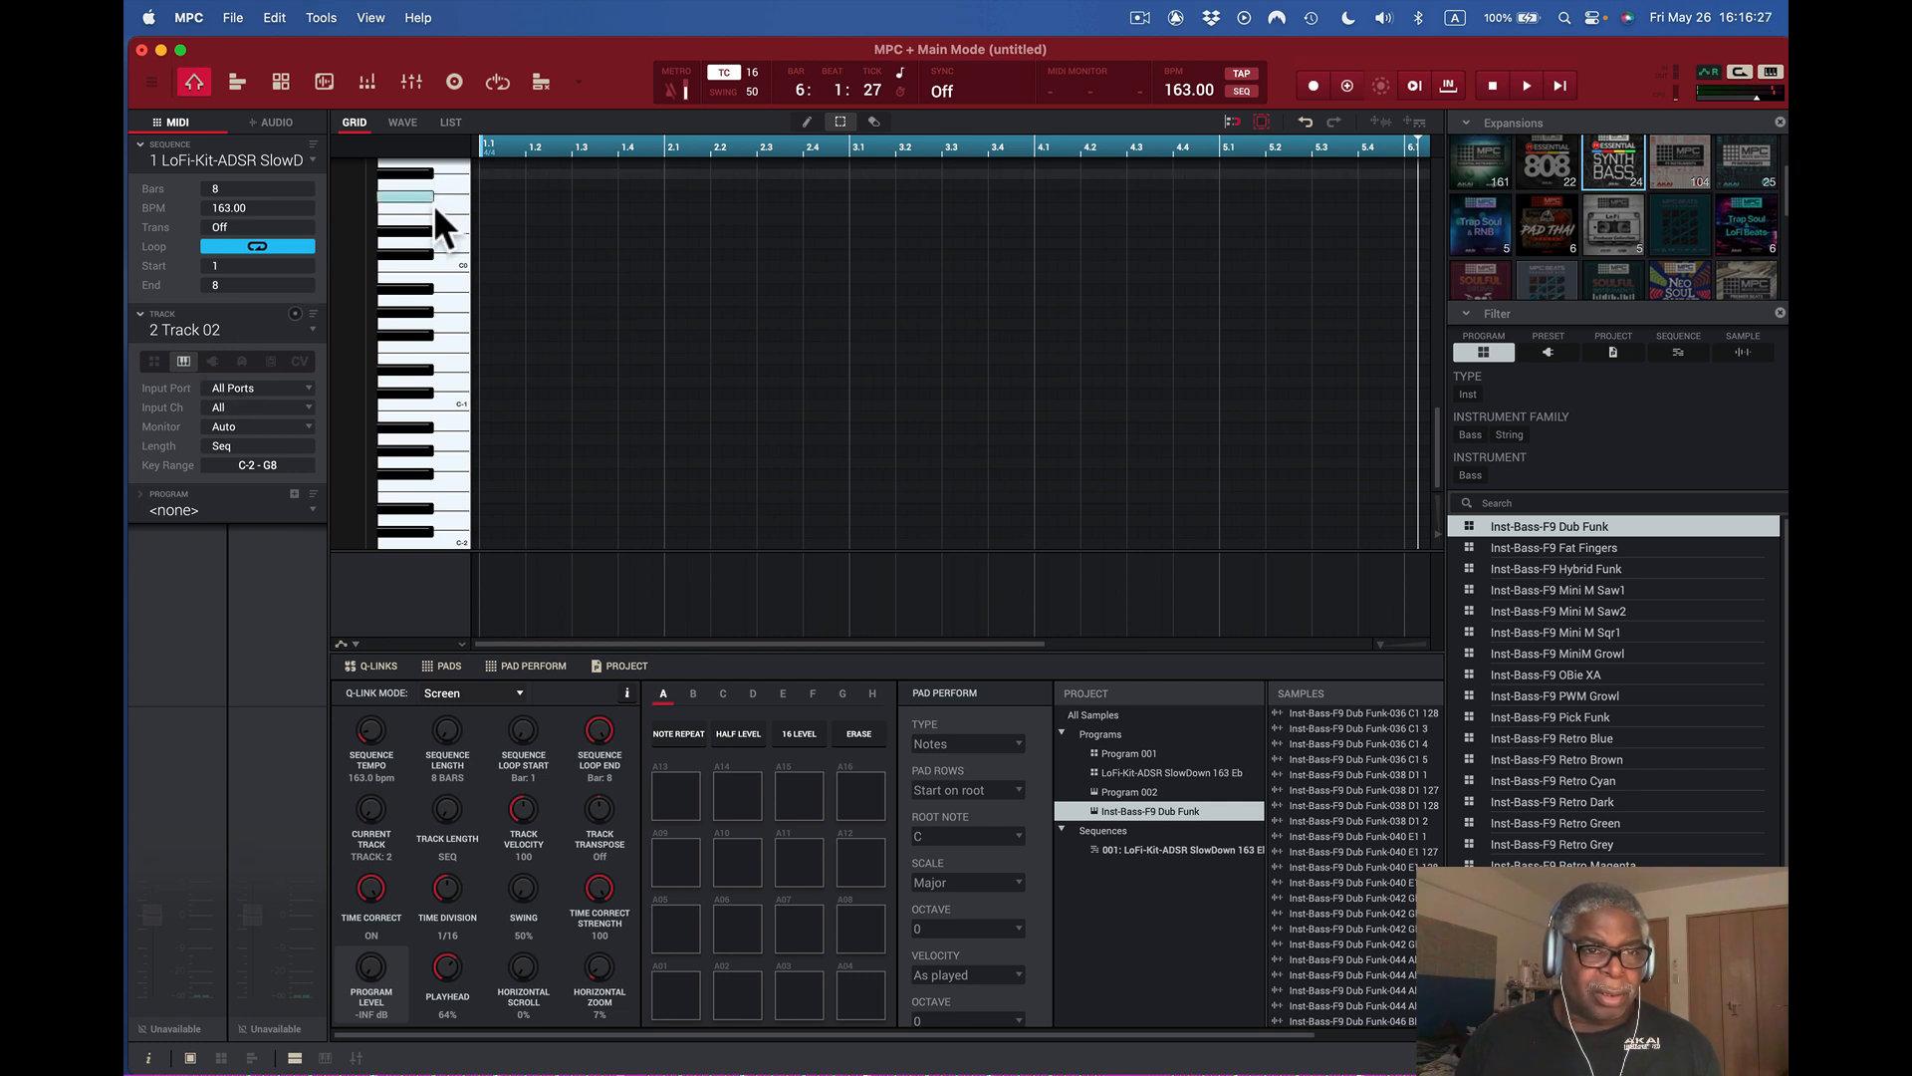
left_click(451, 508)
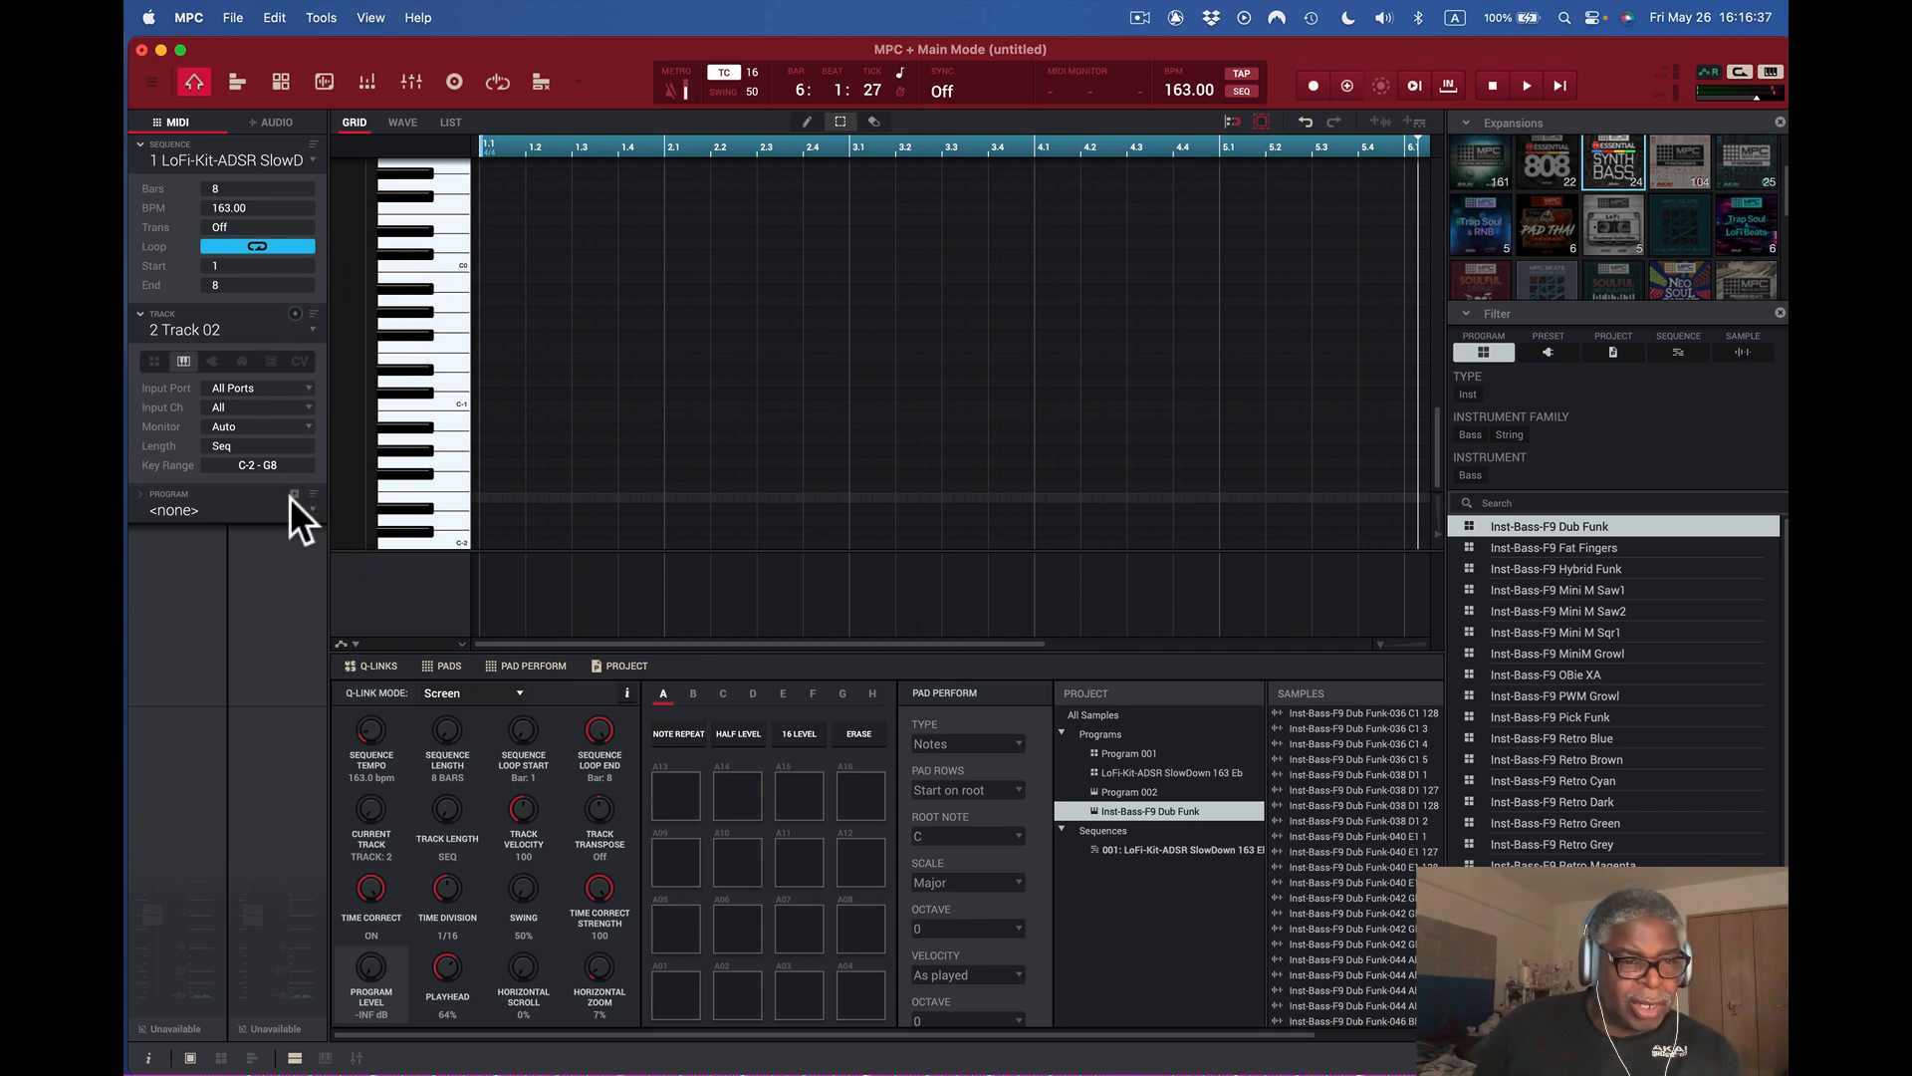
- Add a new keygroup program to track 2, and switch the track's program to Inst-Bass-F9 Dub Funk
left_click(158, 492)
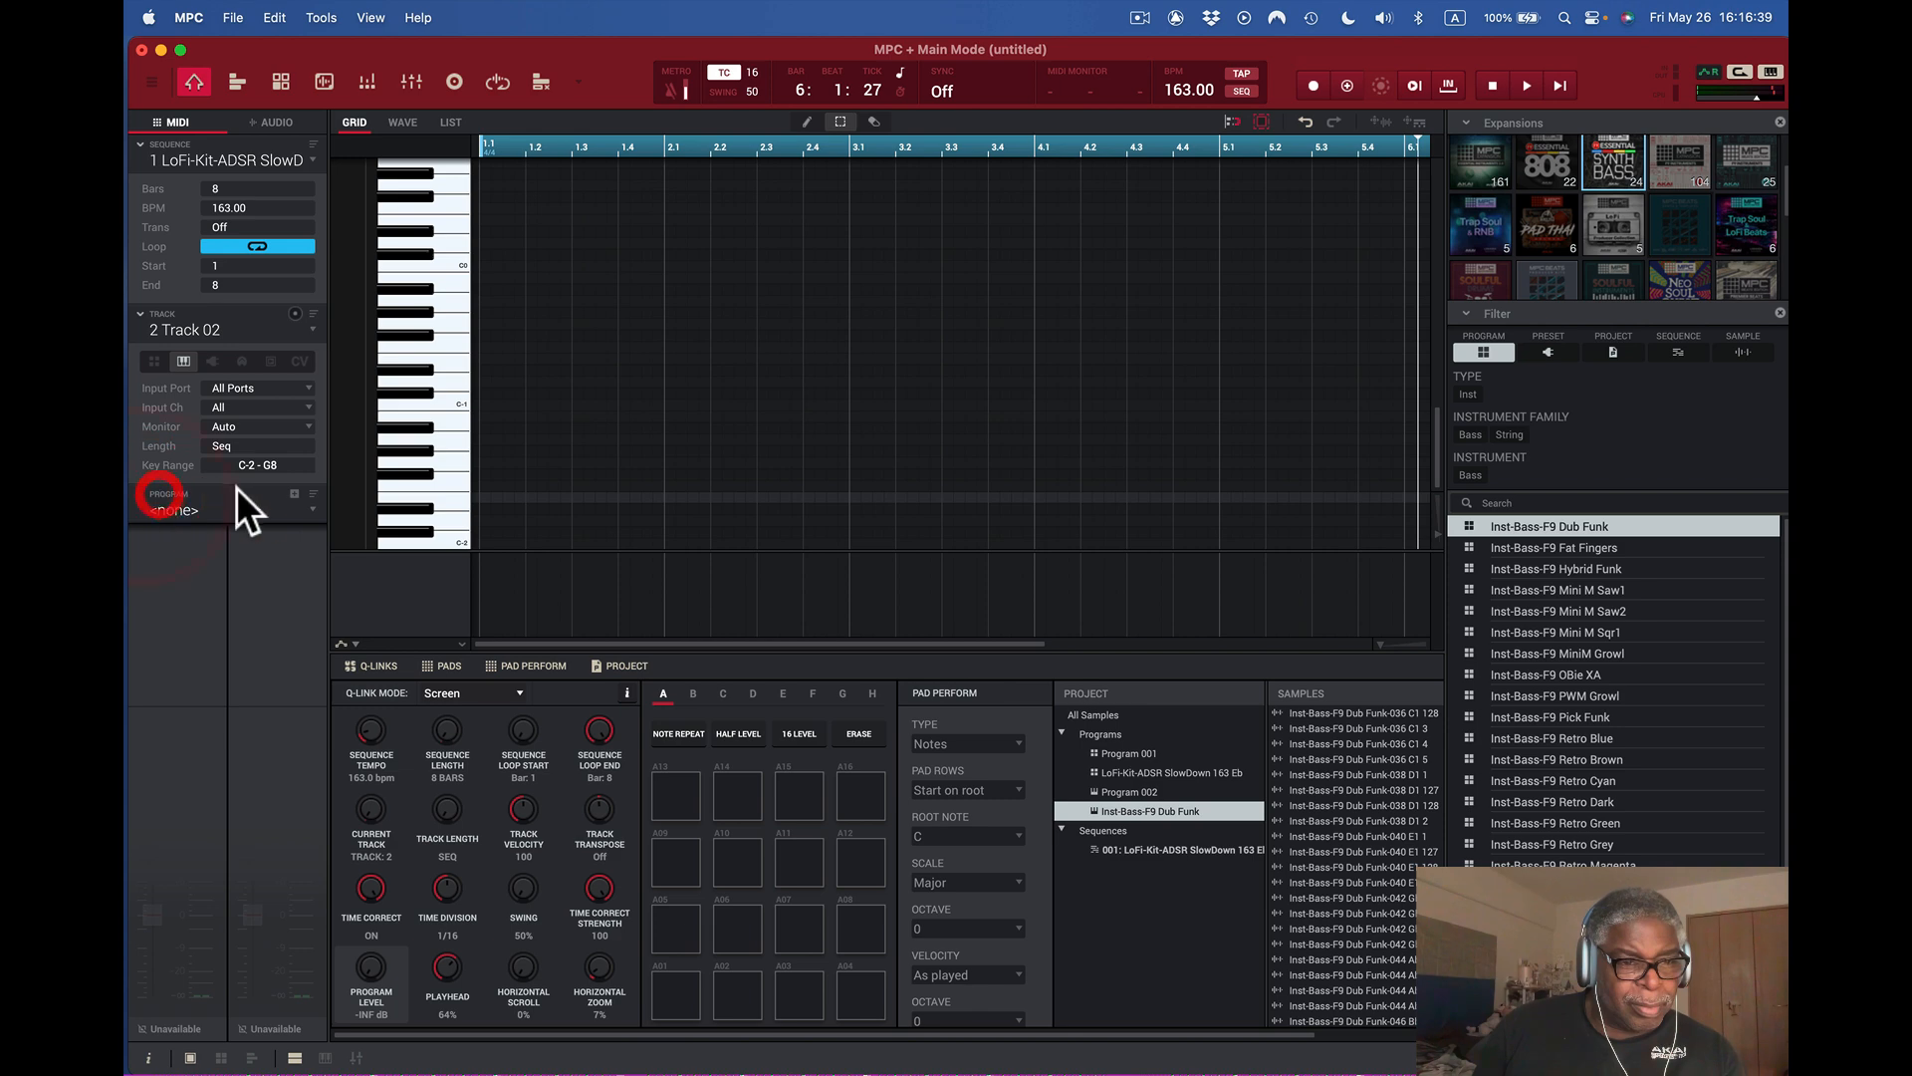
left_click(311, 493)
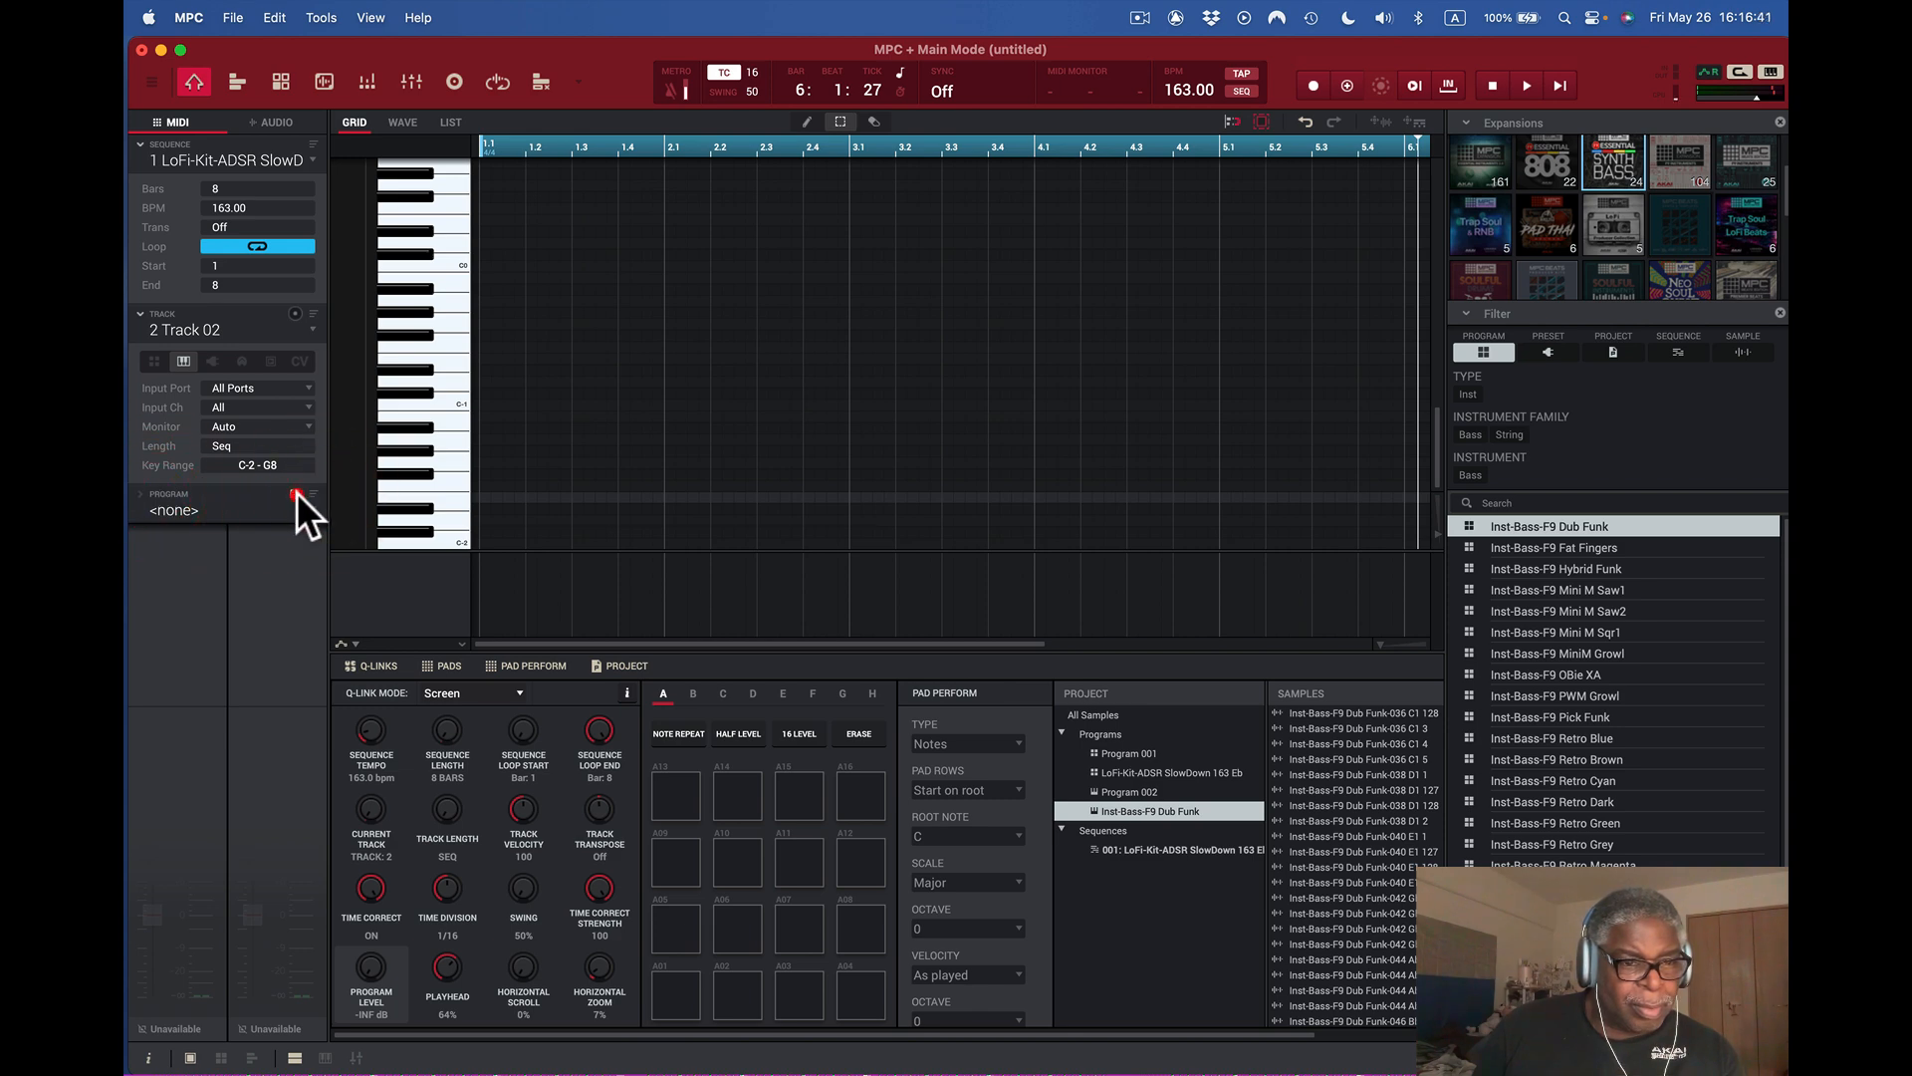
left_click(295, 493)
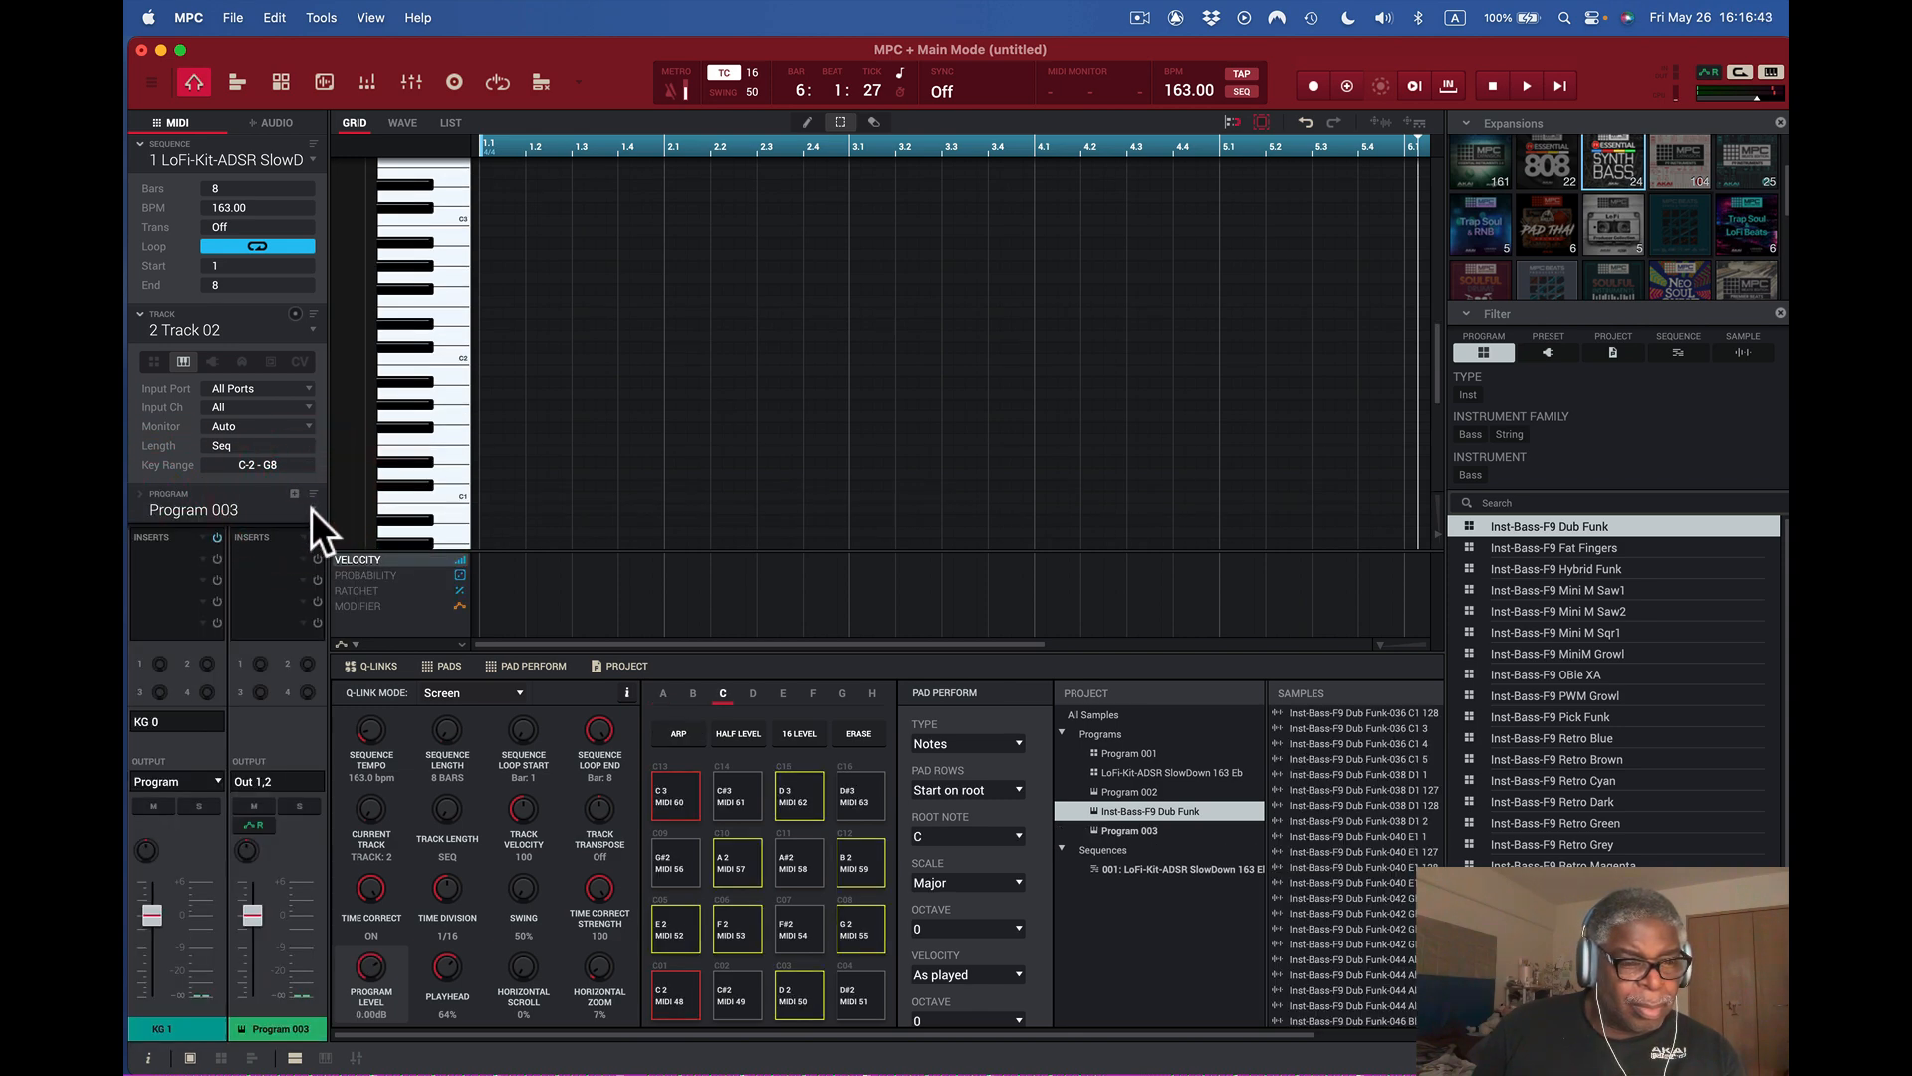
left_click(311, 508)
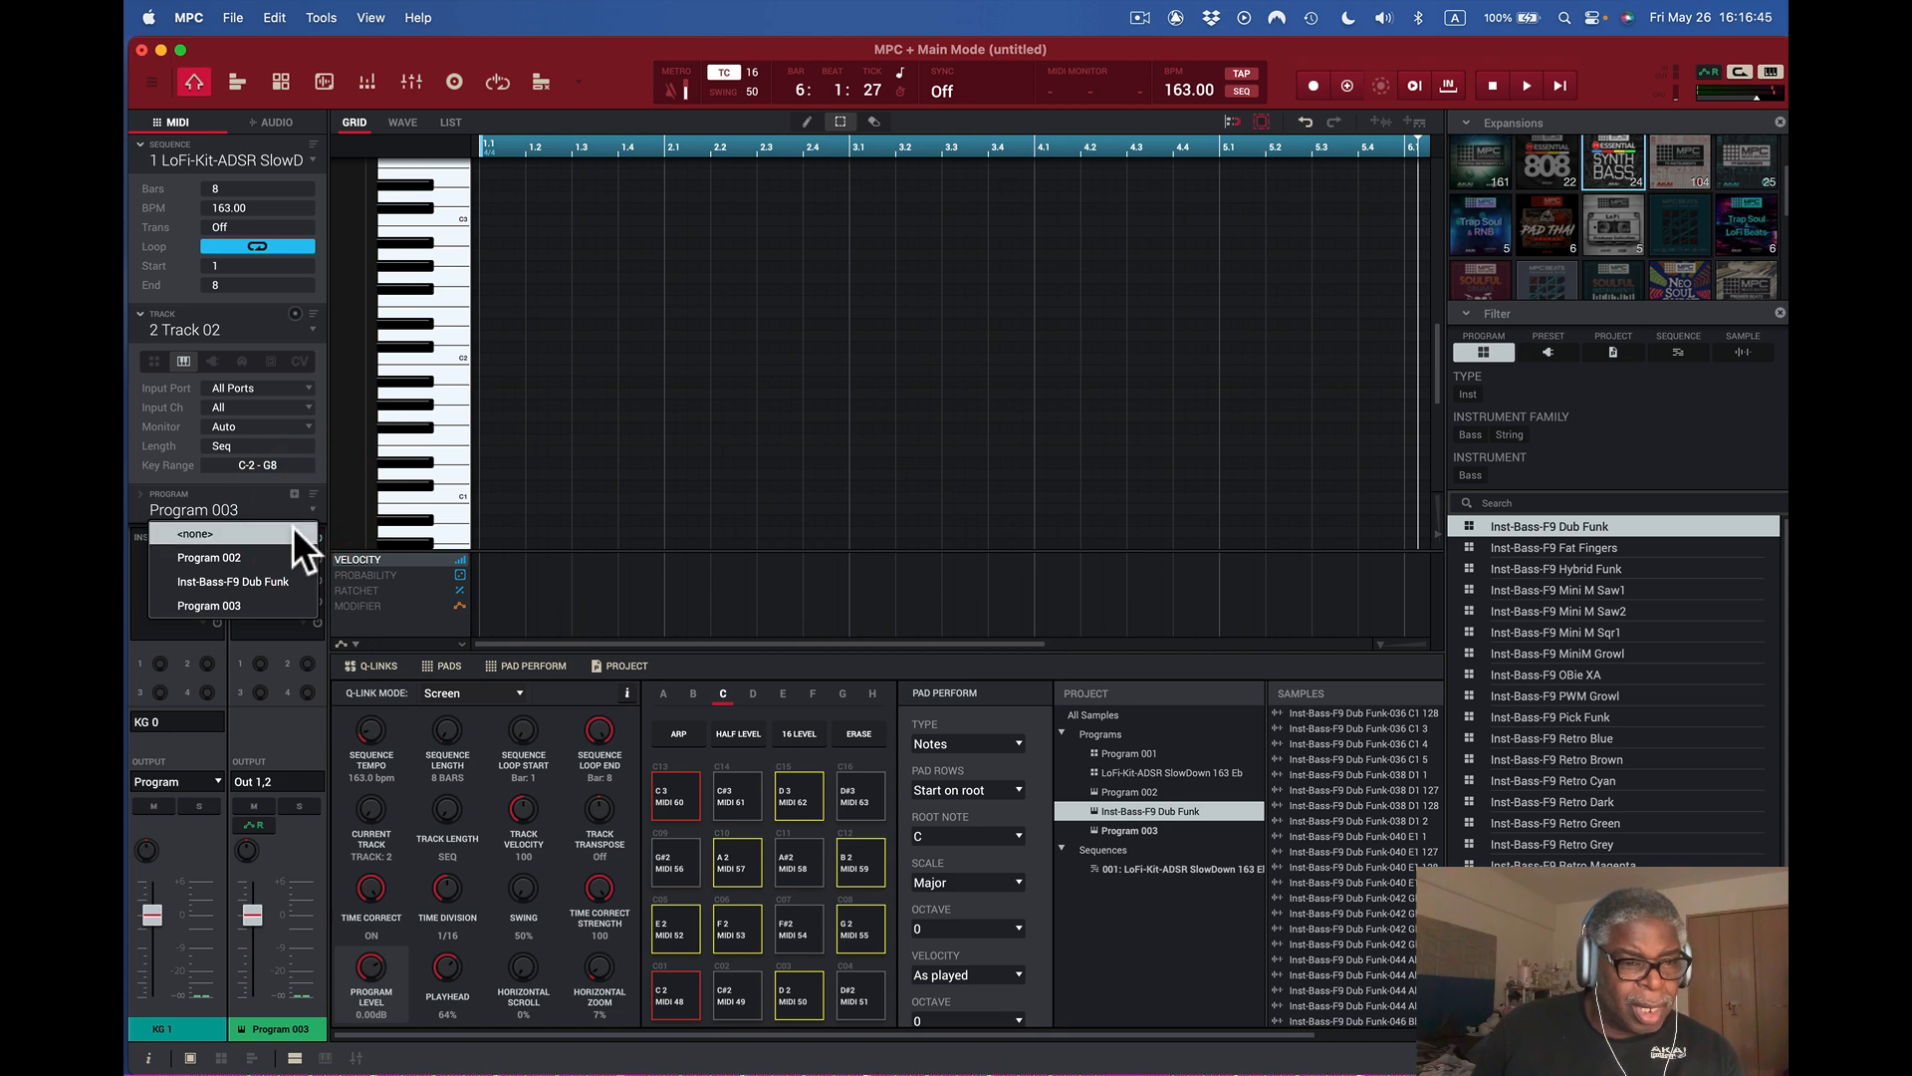
left_click(293, 573)
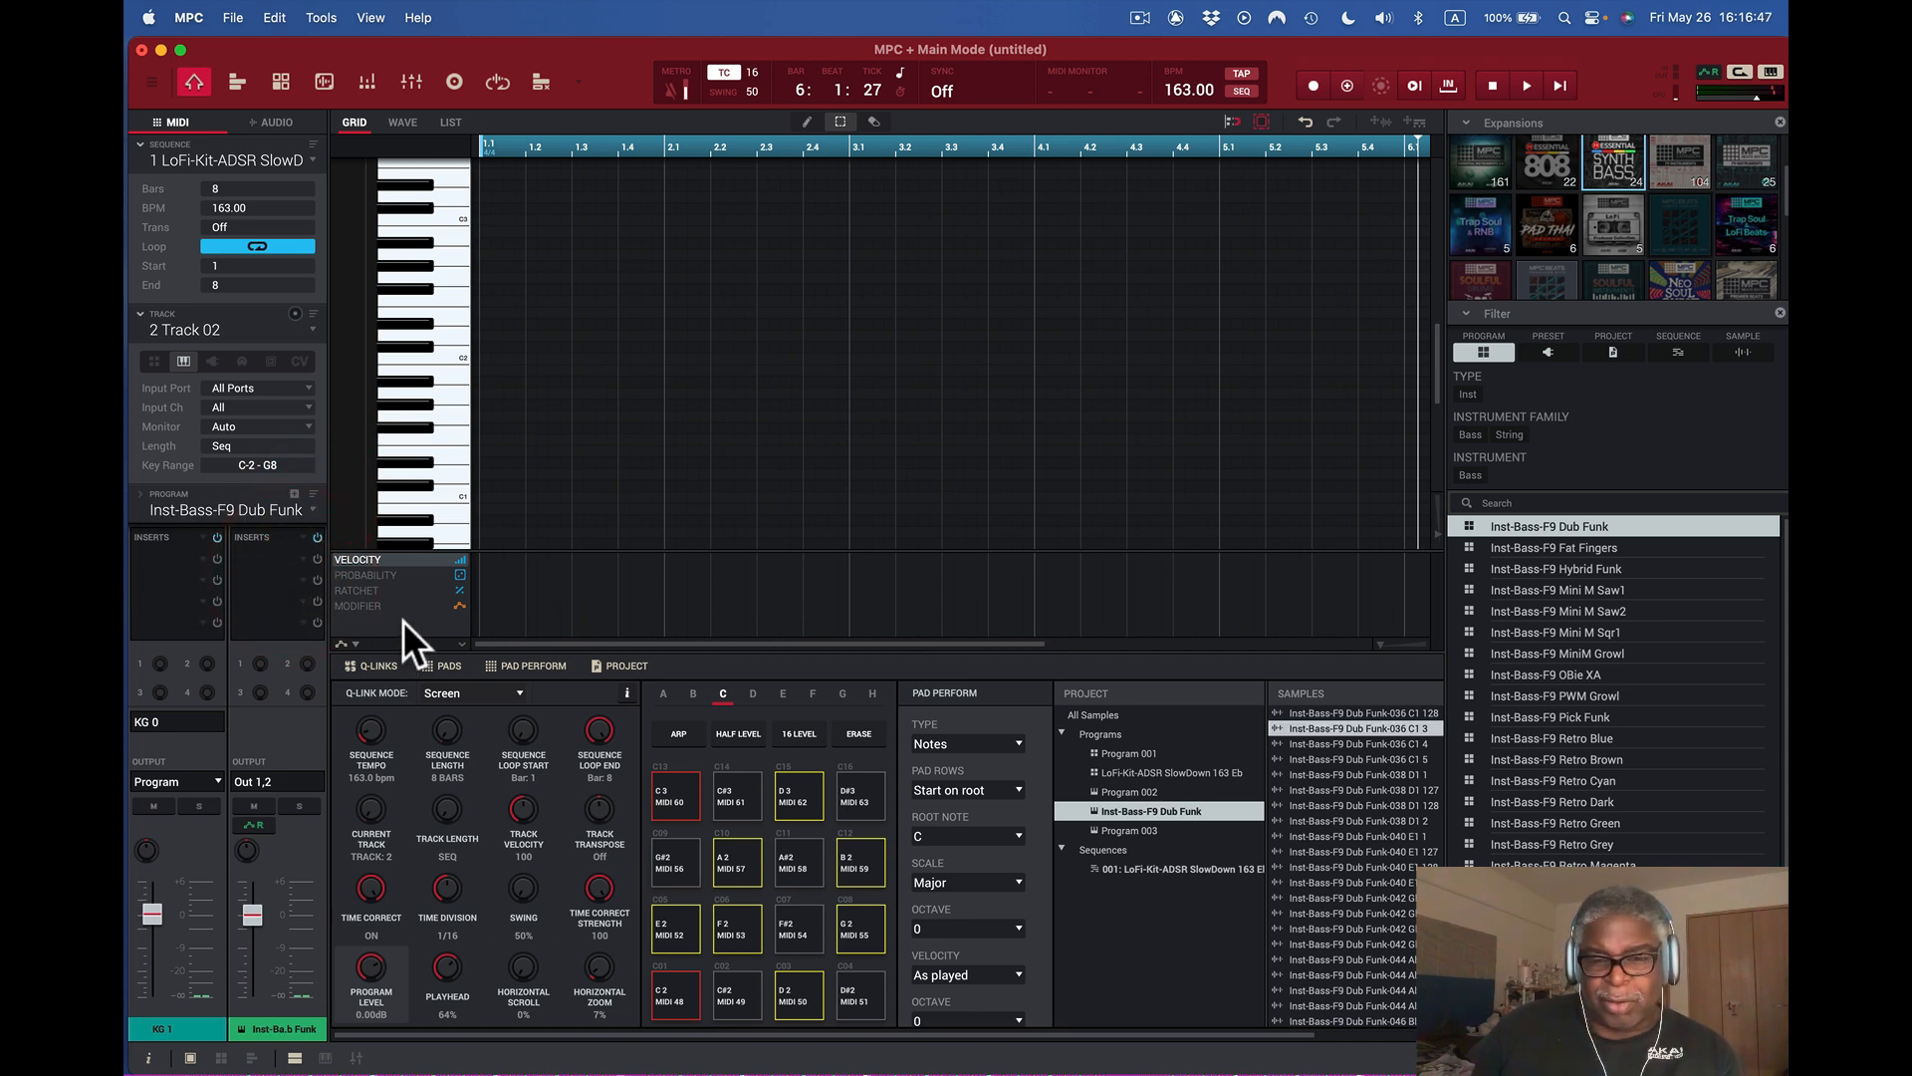
- Delete the unused Program 002 and Program 003 from the project
right_click(1139, 790)
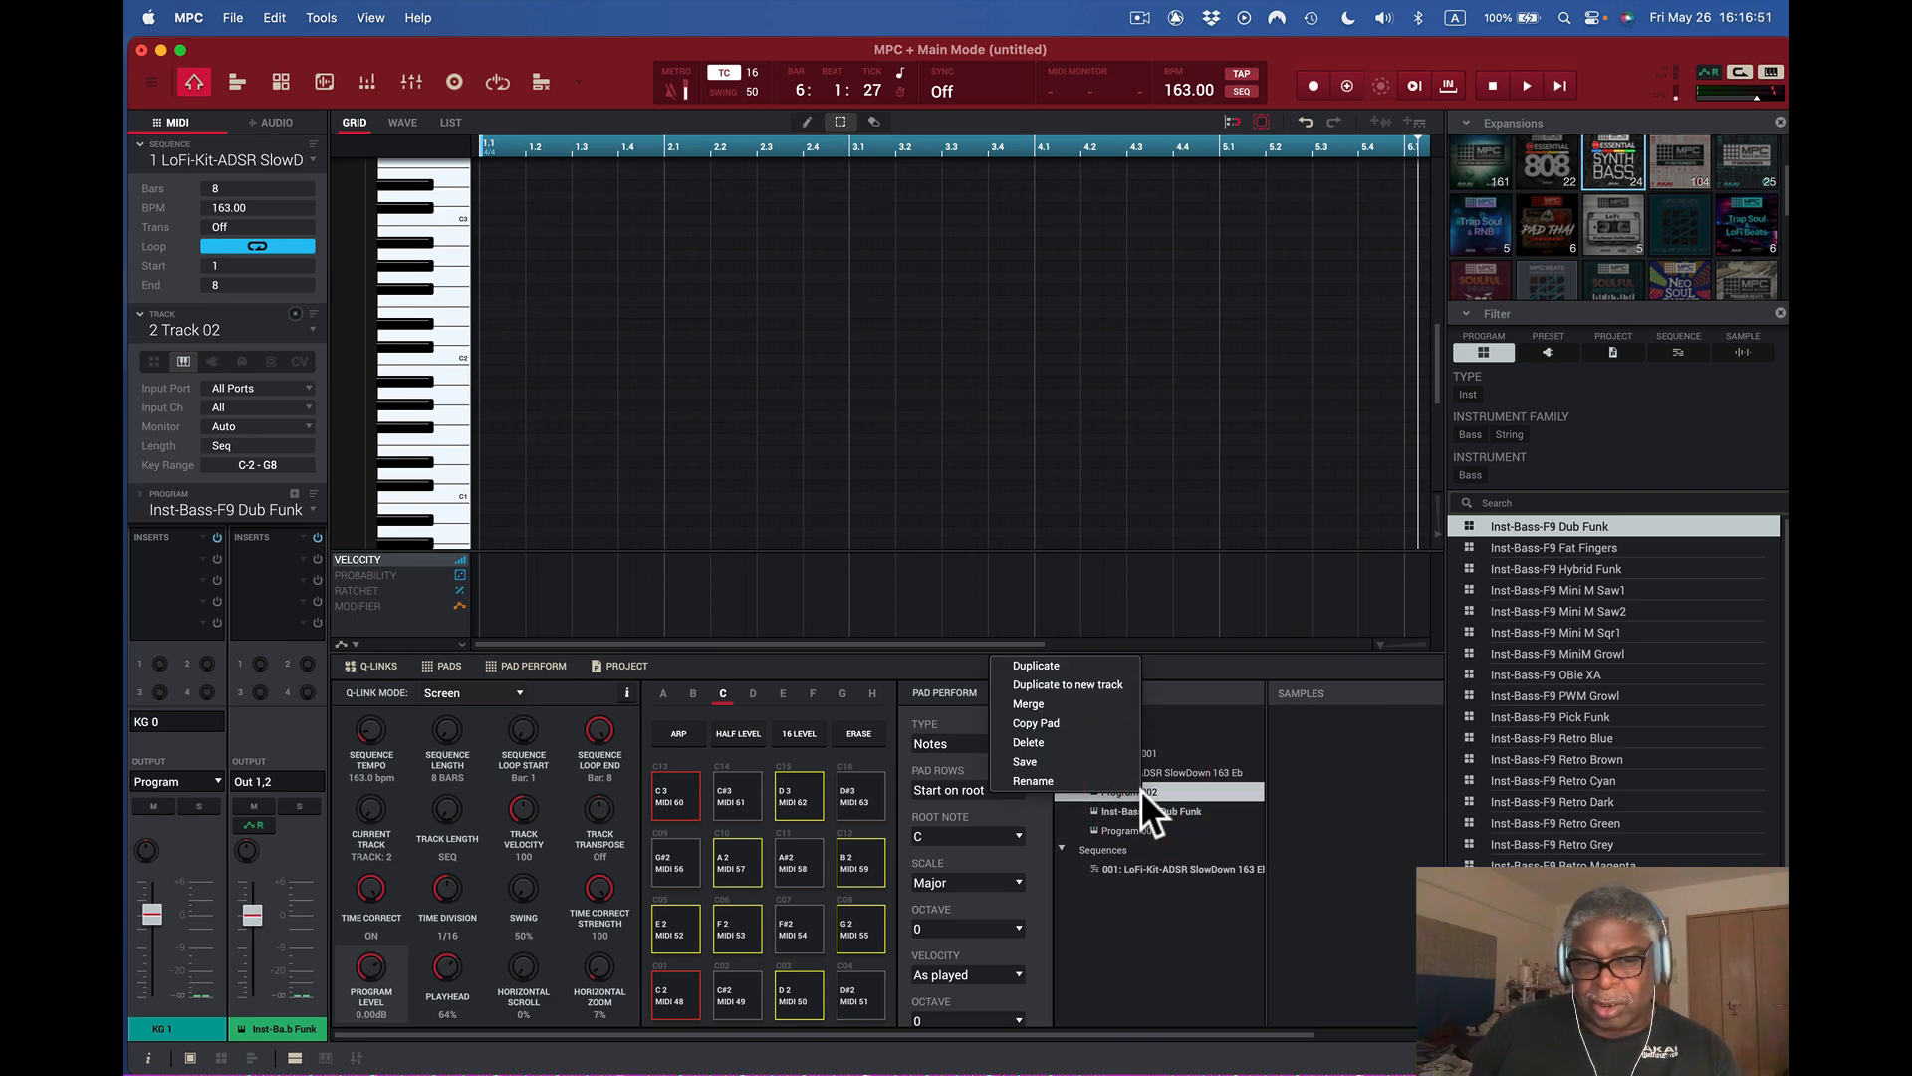
left_click(1044, 743)
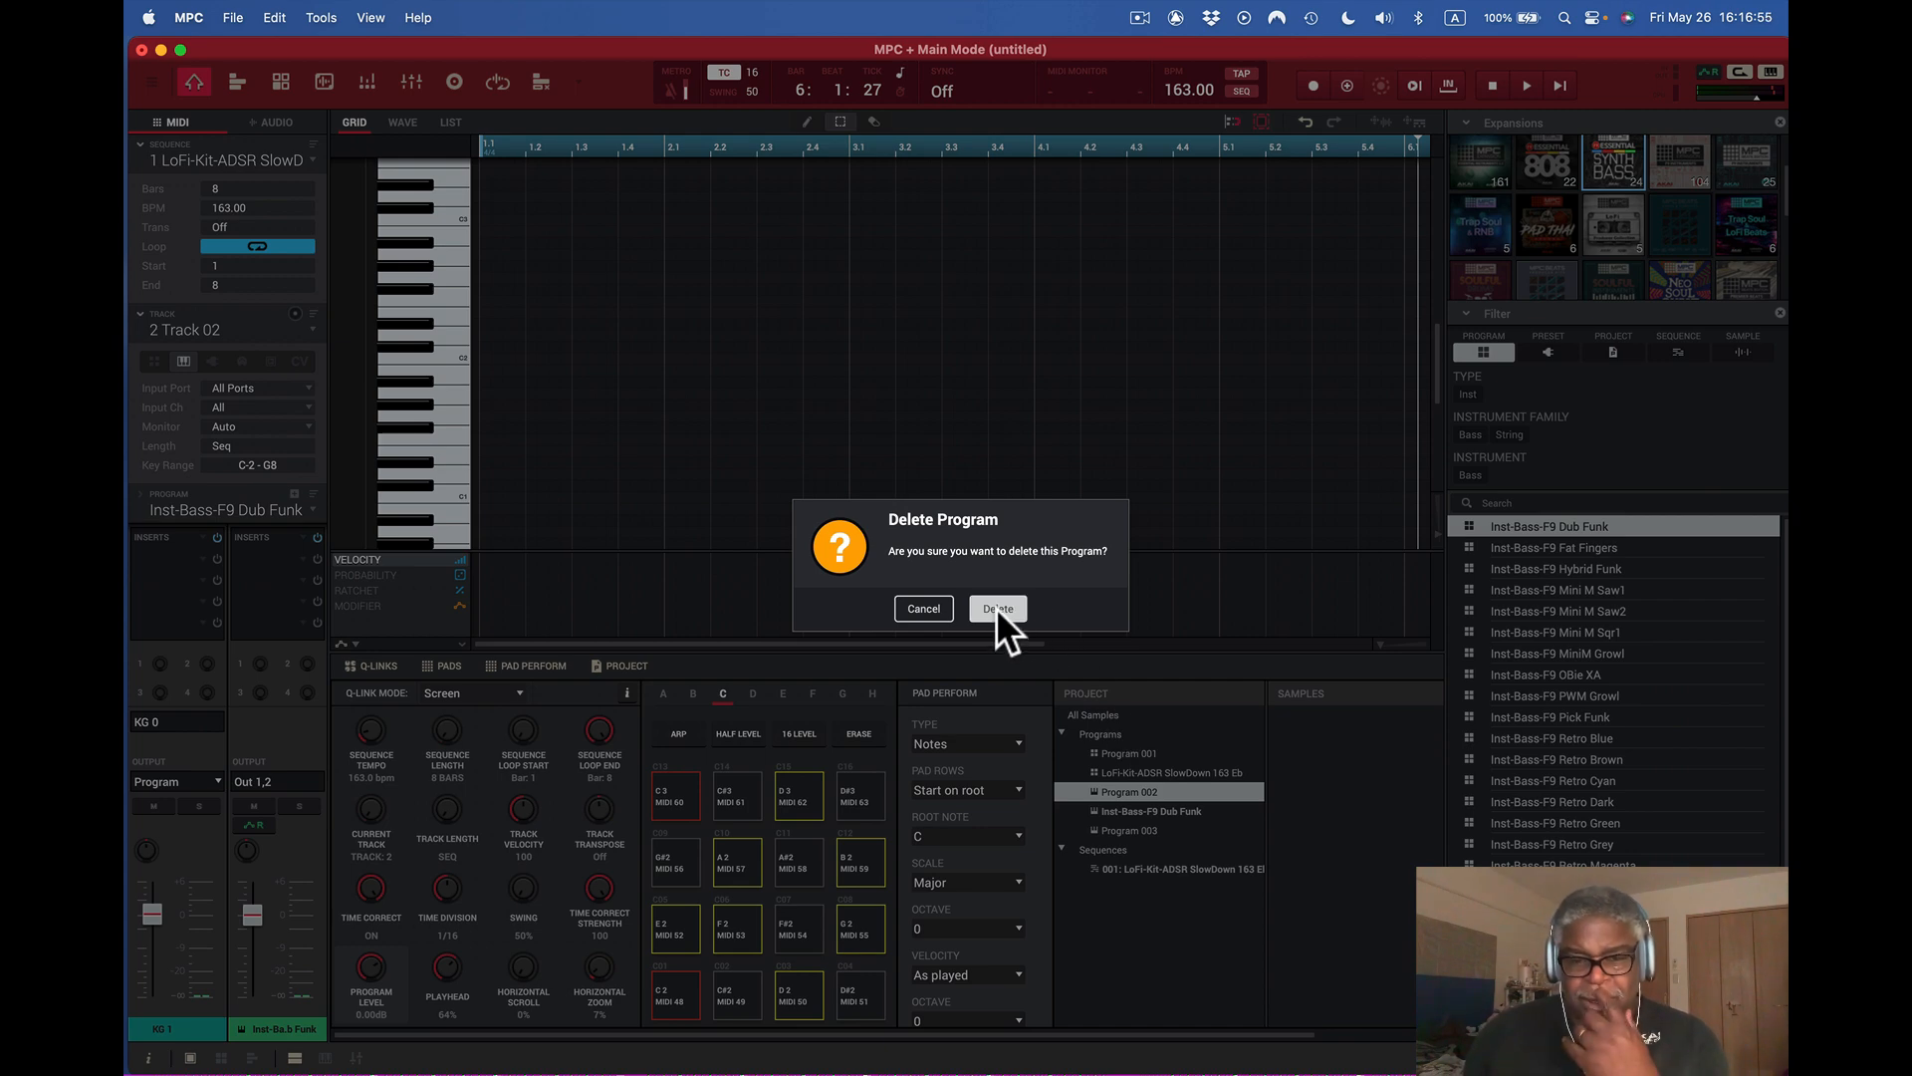
left_click(996, 609)
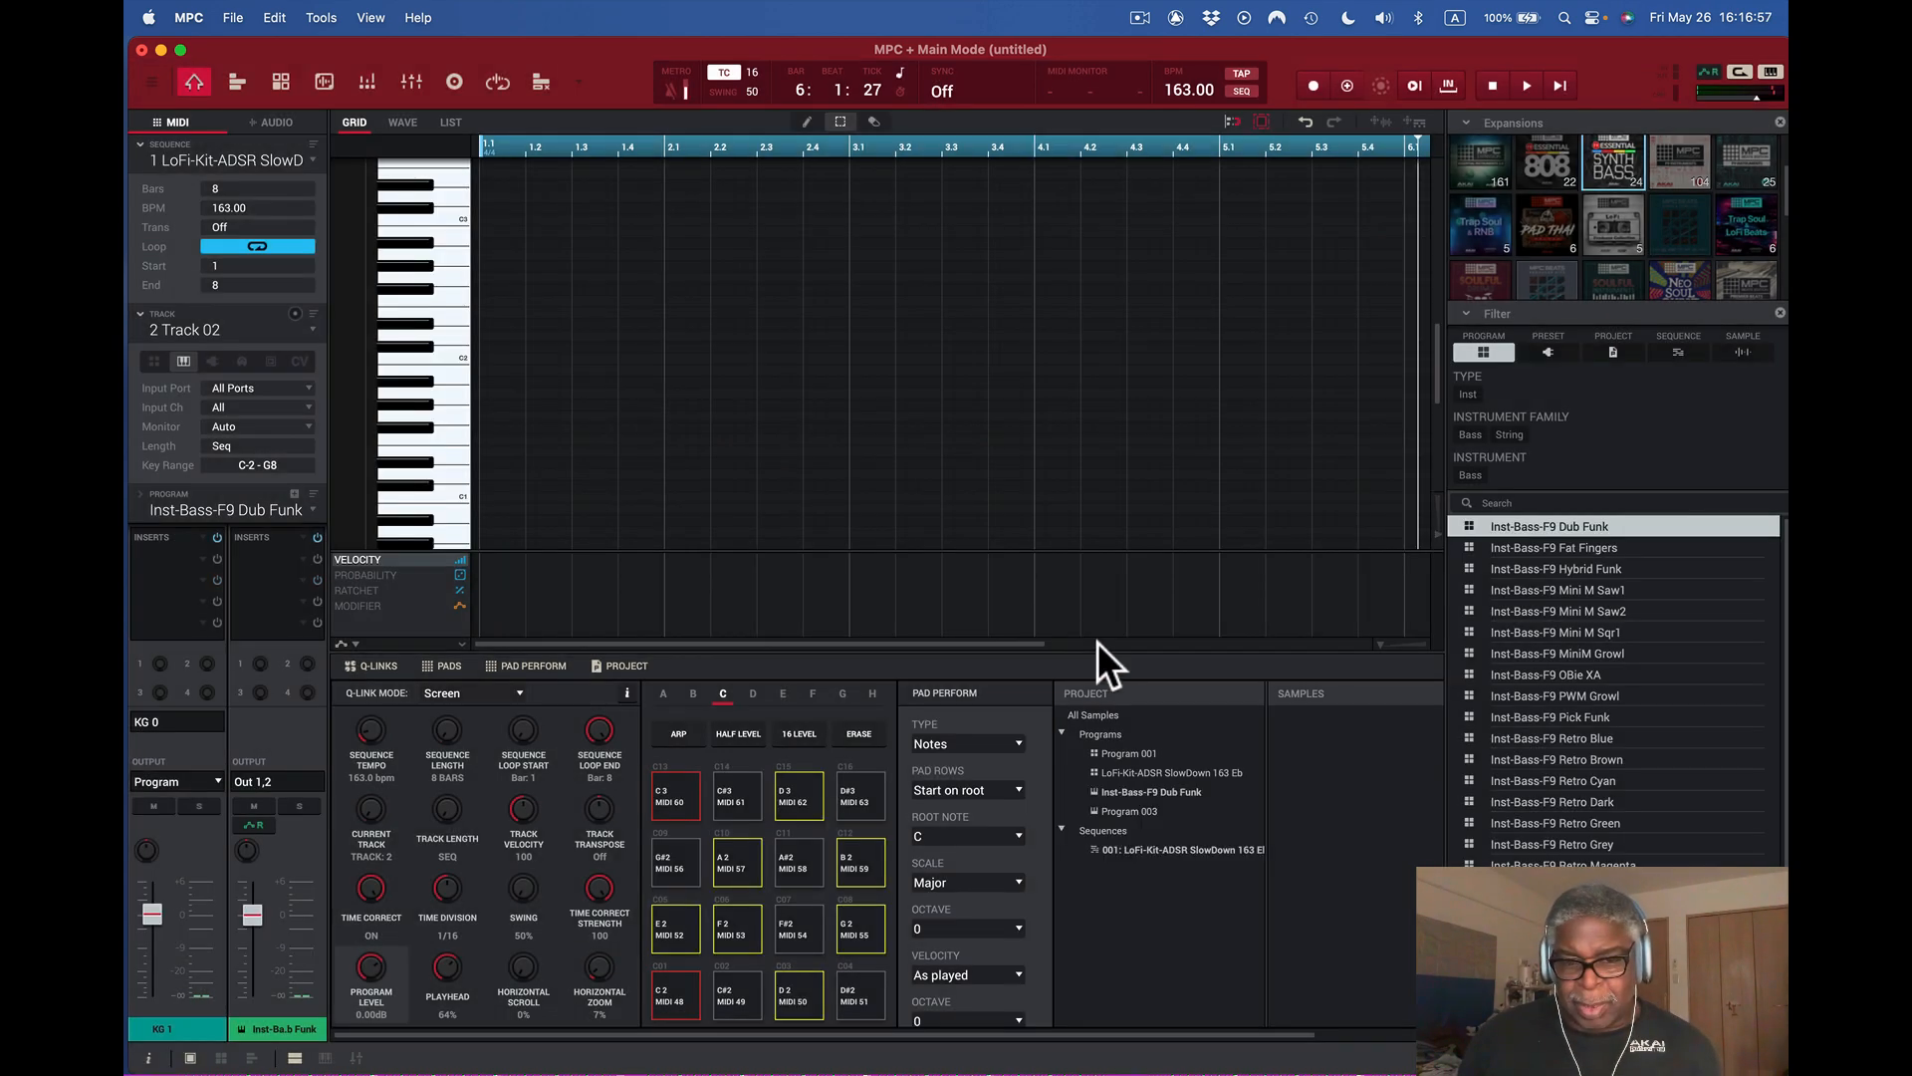
left_click(1145, 810)
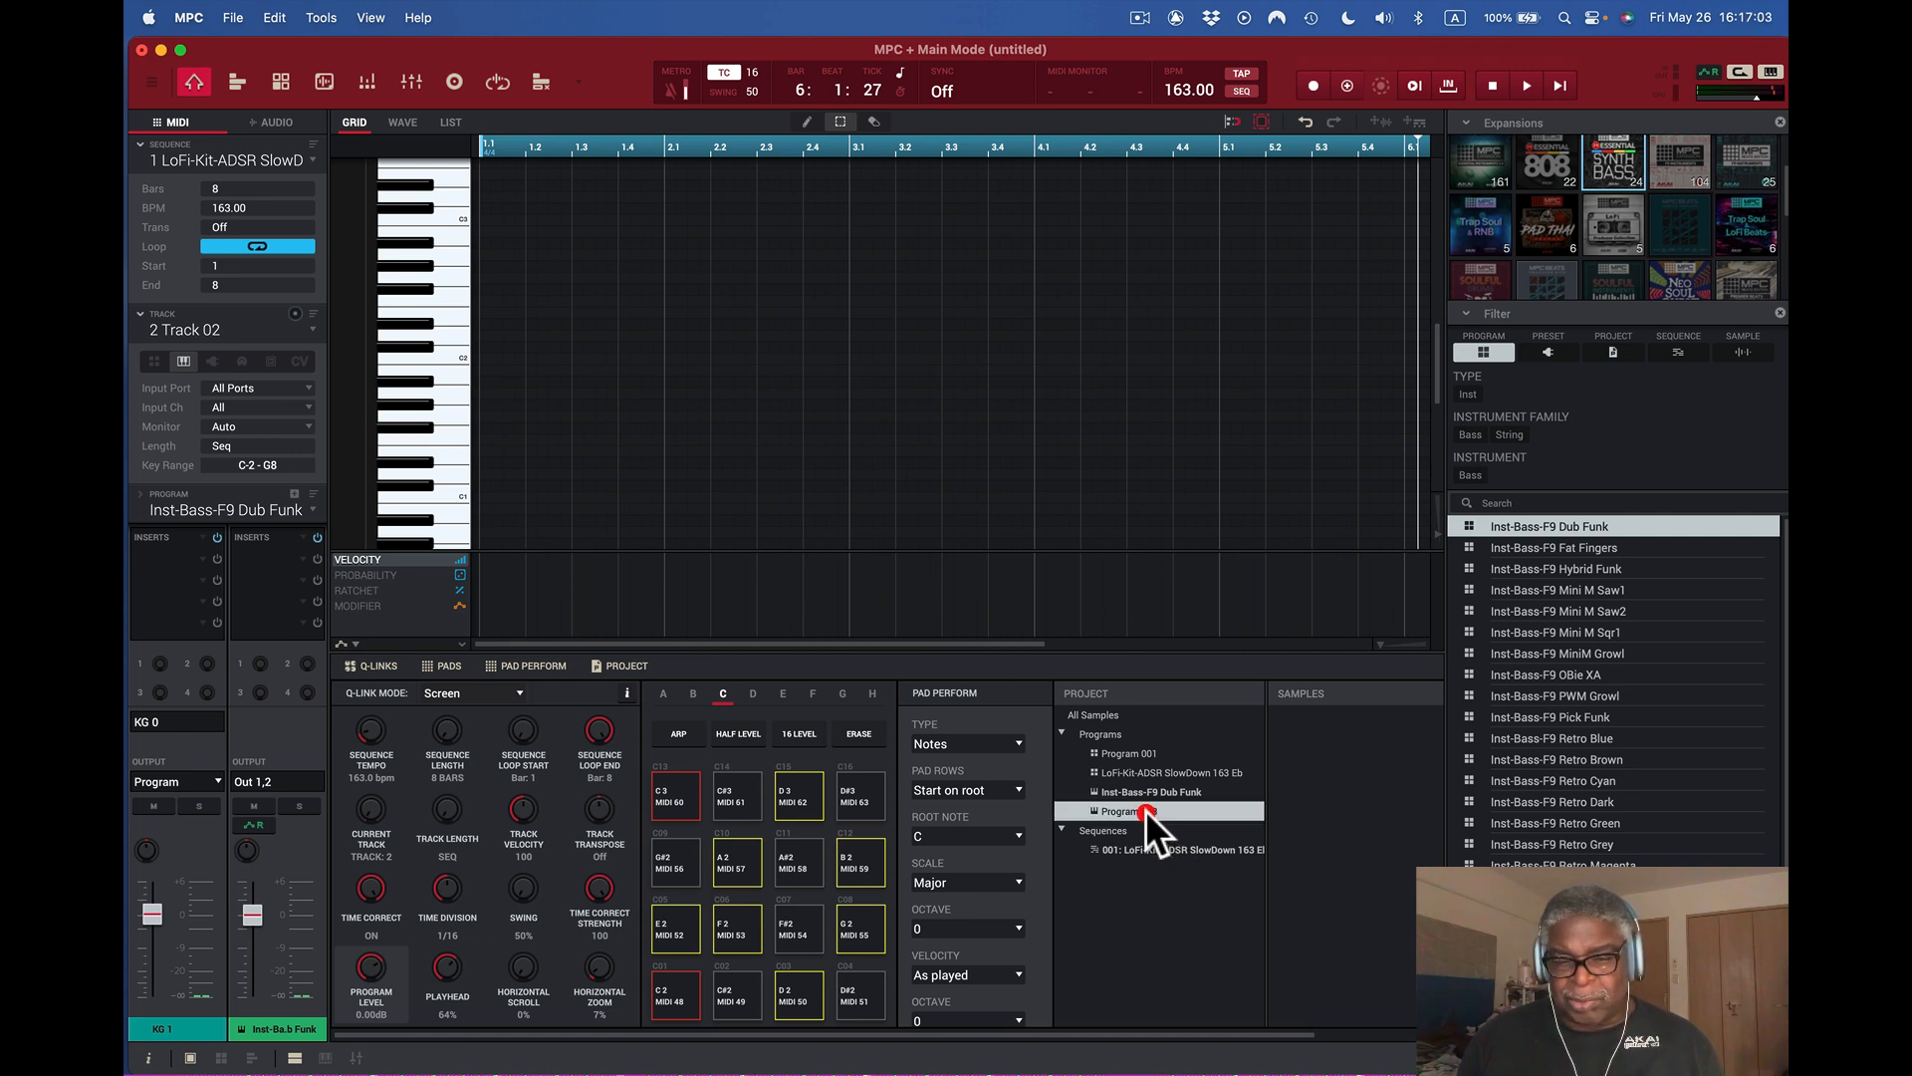
right_click(1145, 810)
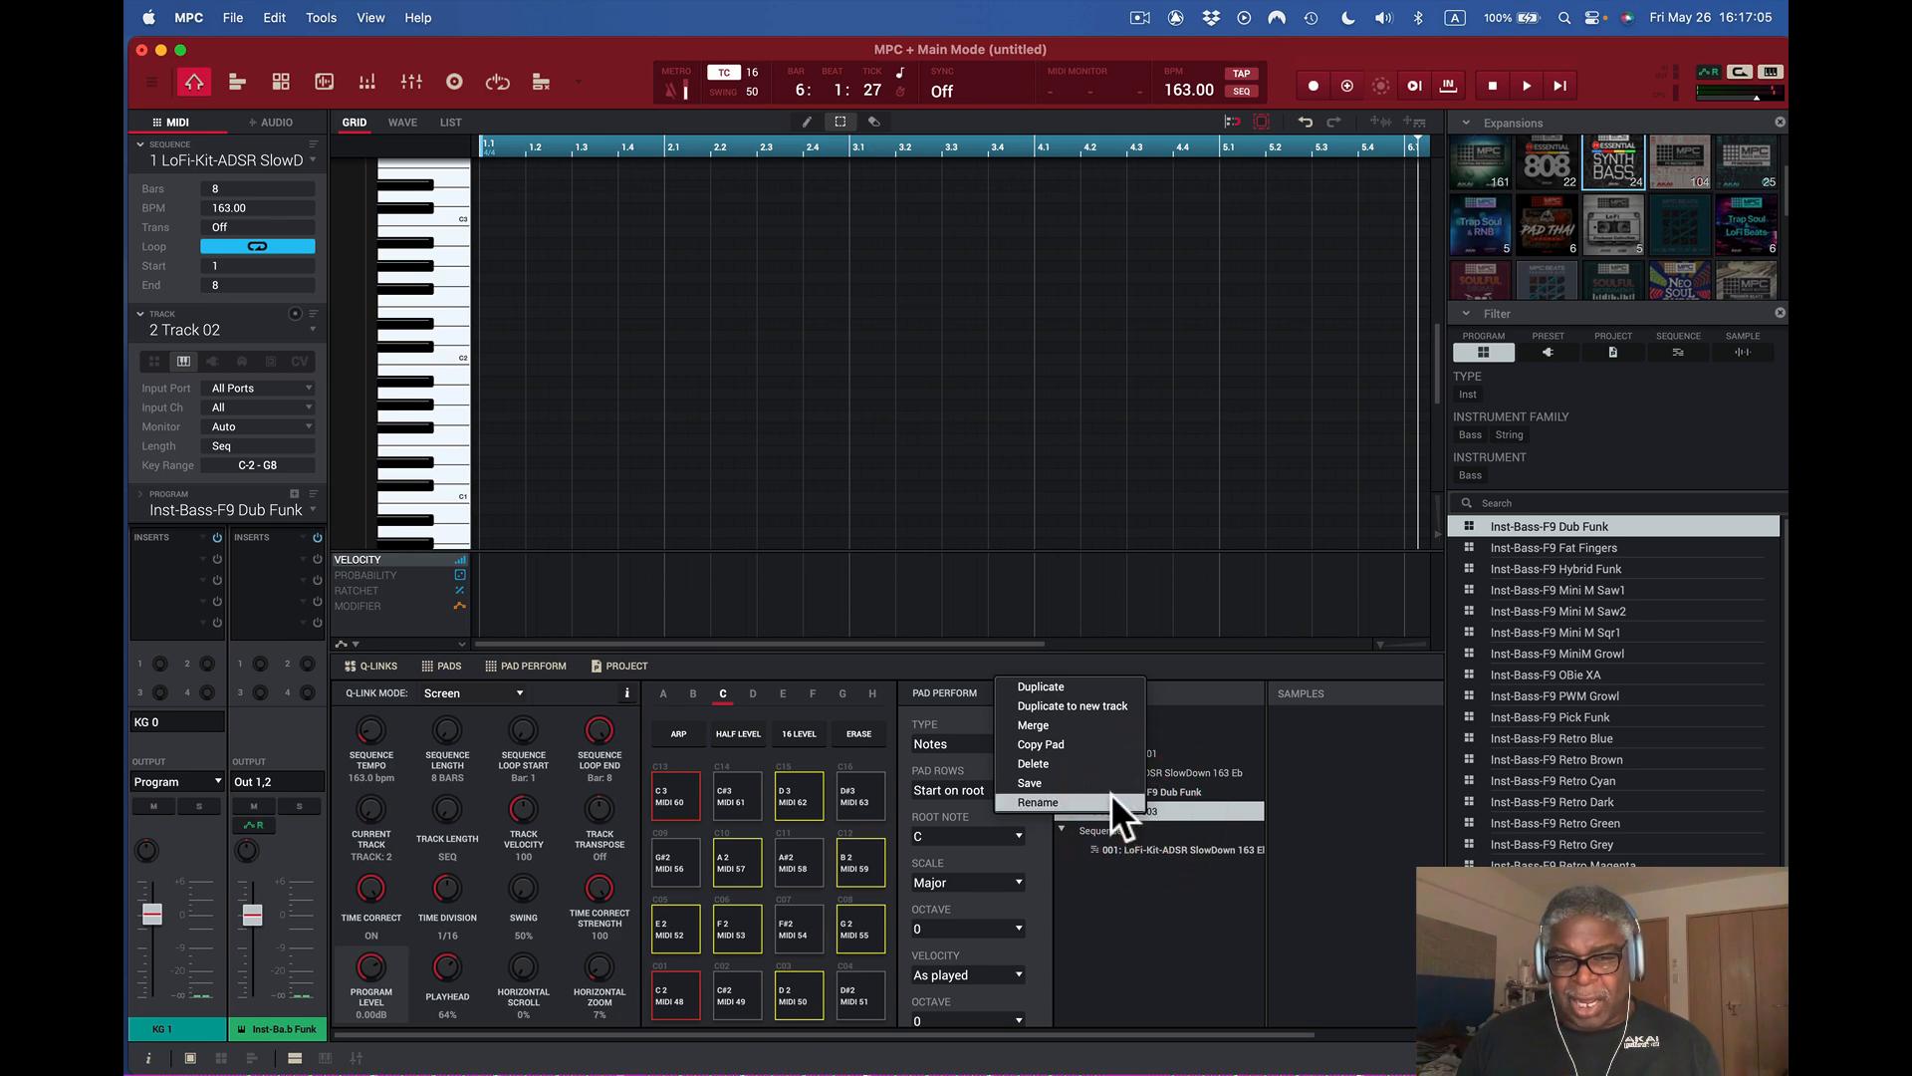
left_click(1115, 763)
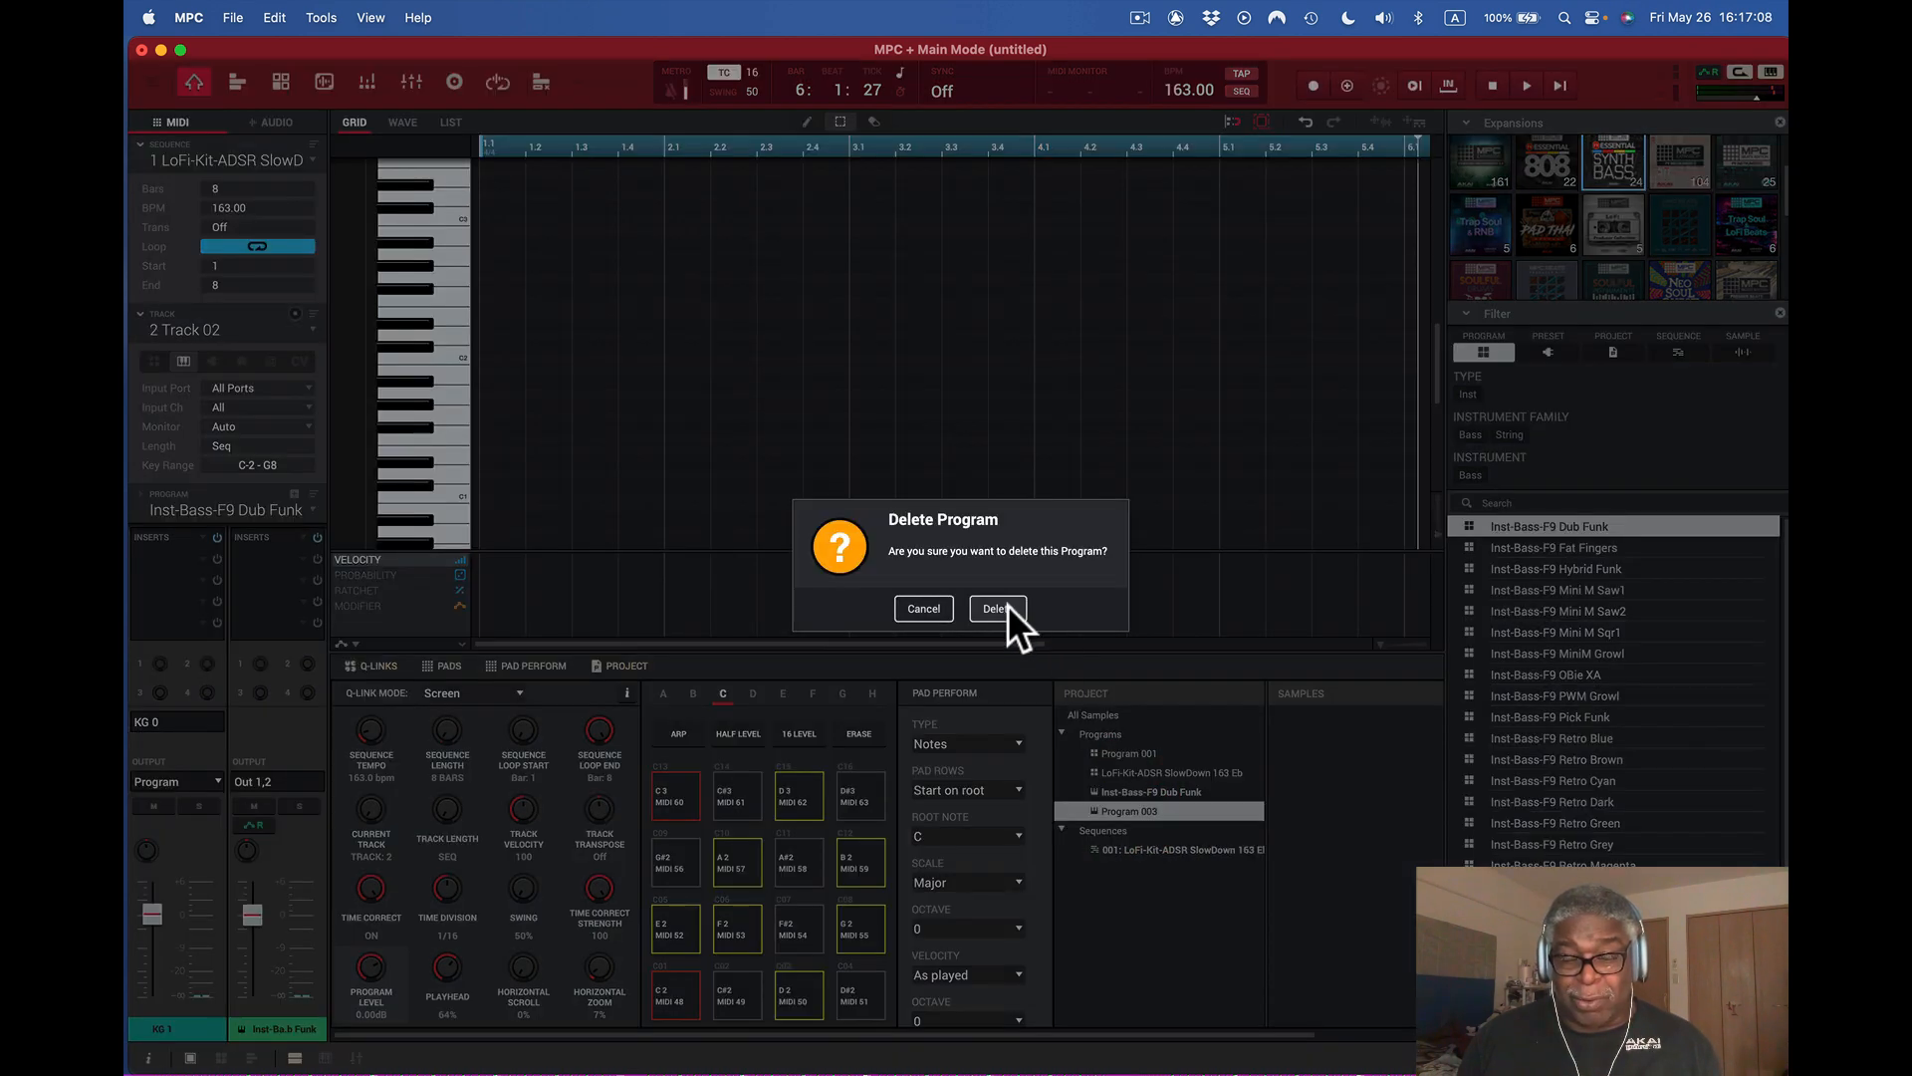
left_click(1004, 605)
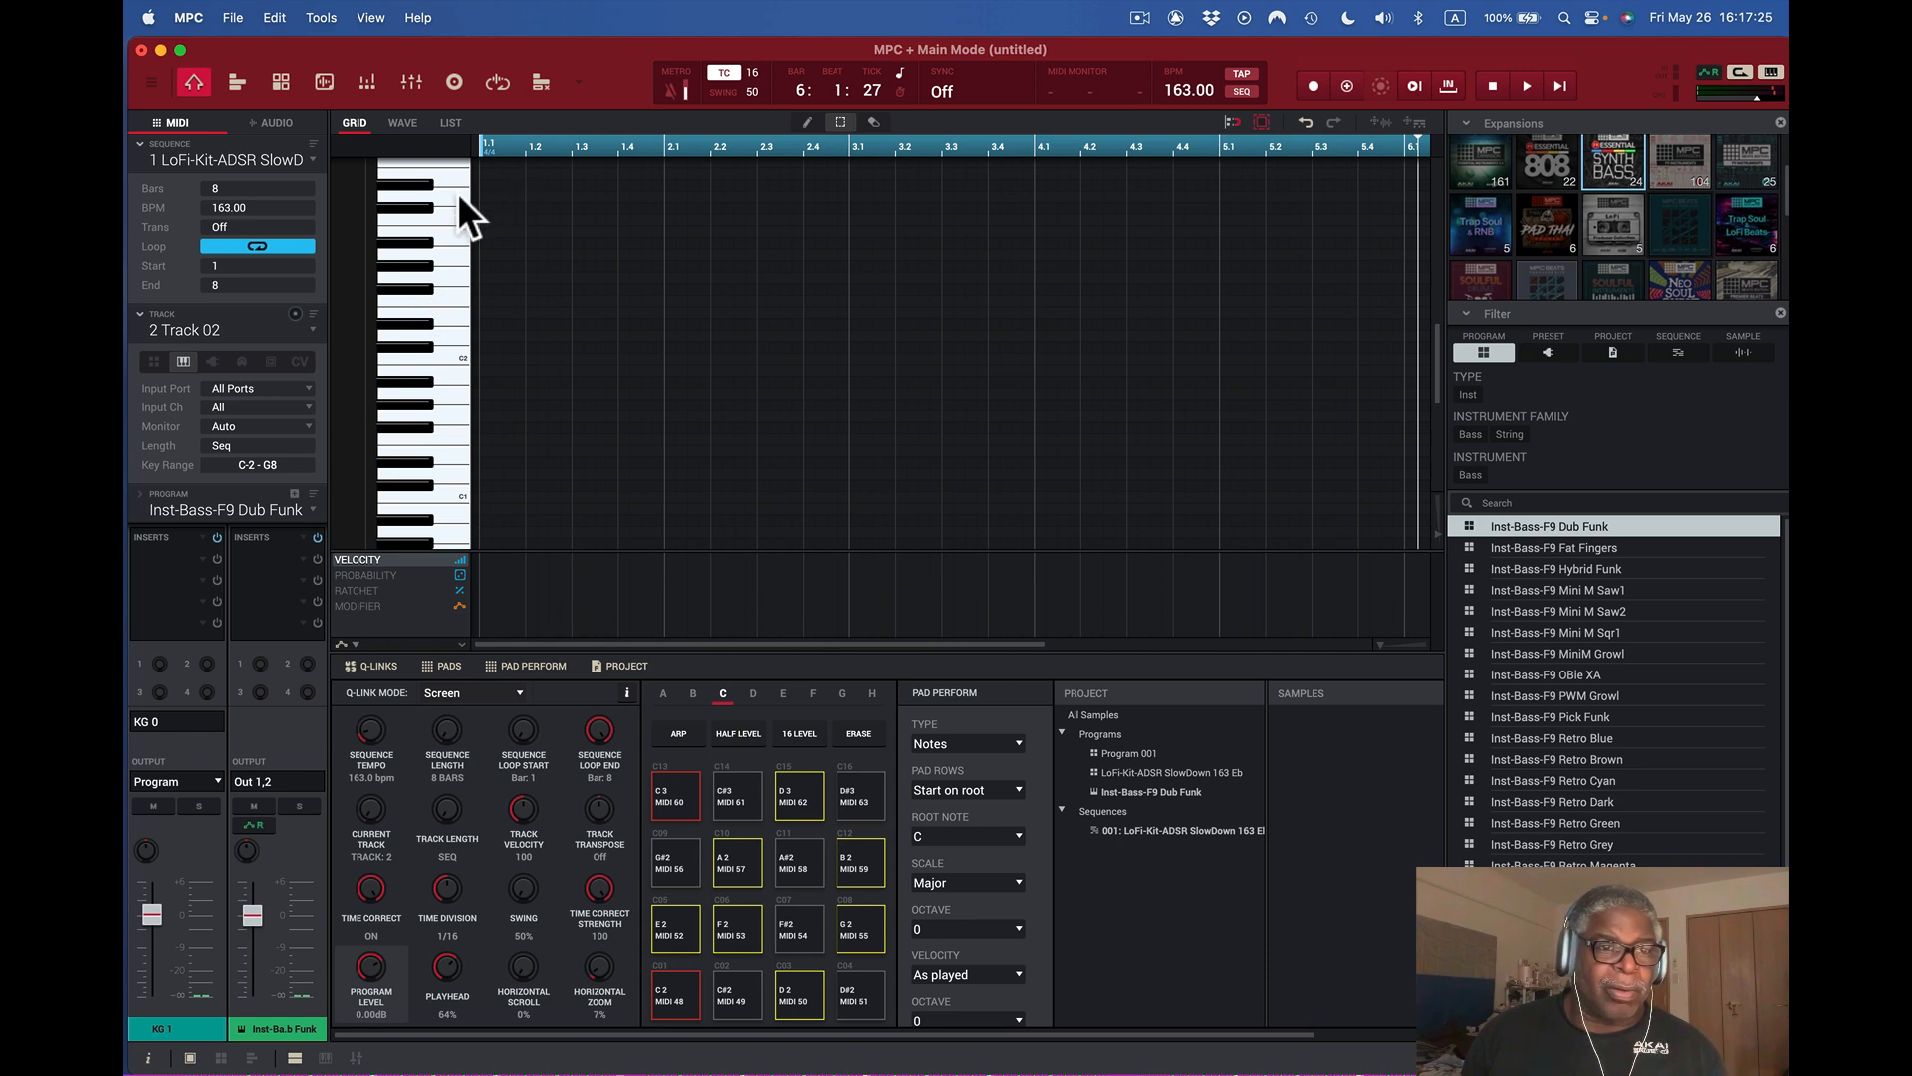
- Test notes of the Dub Funk bass and play the beat, and show the on-screen virtual keyboard
left_click(442, 534)
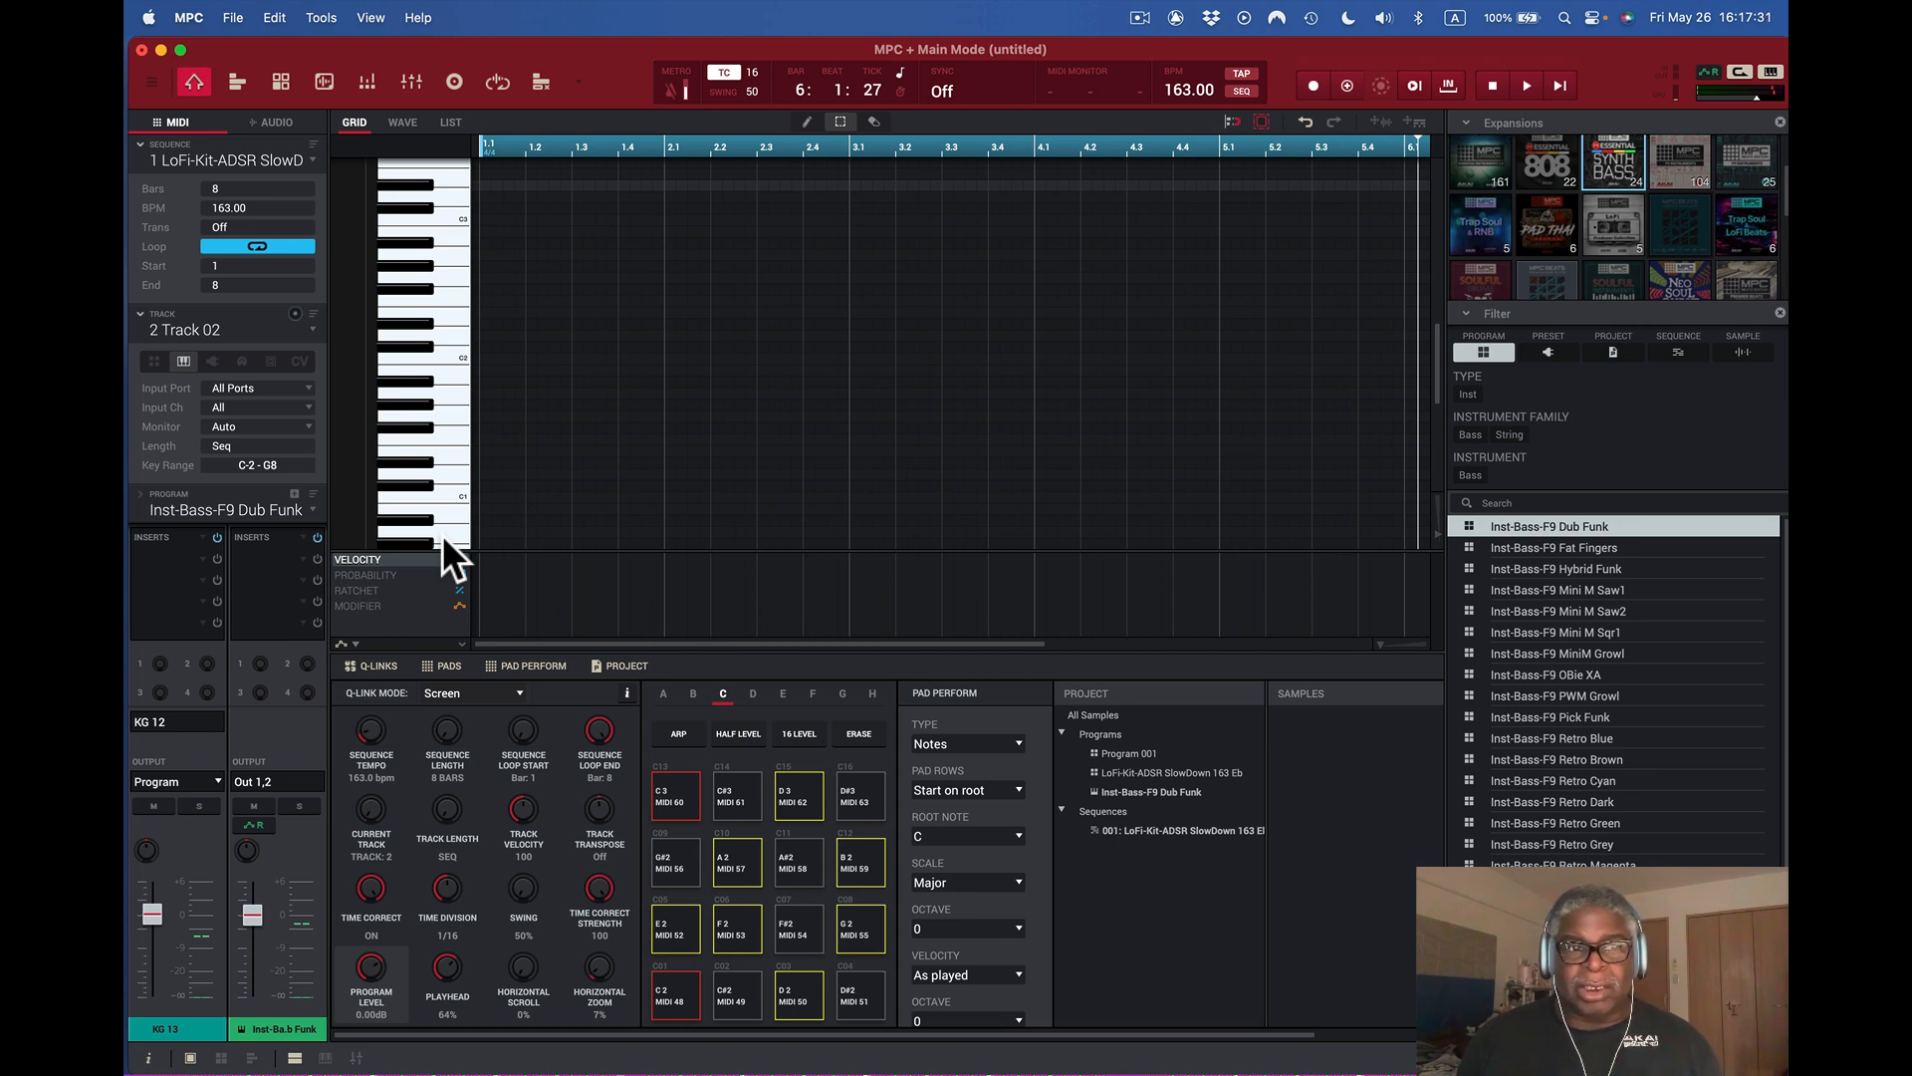
key("space")
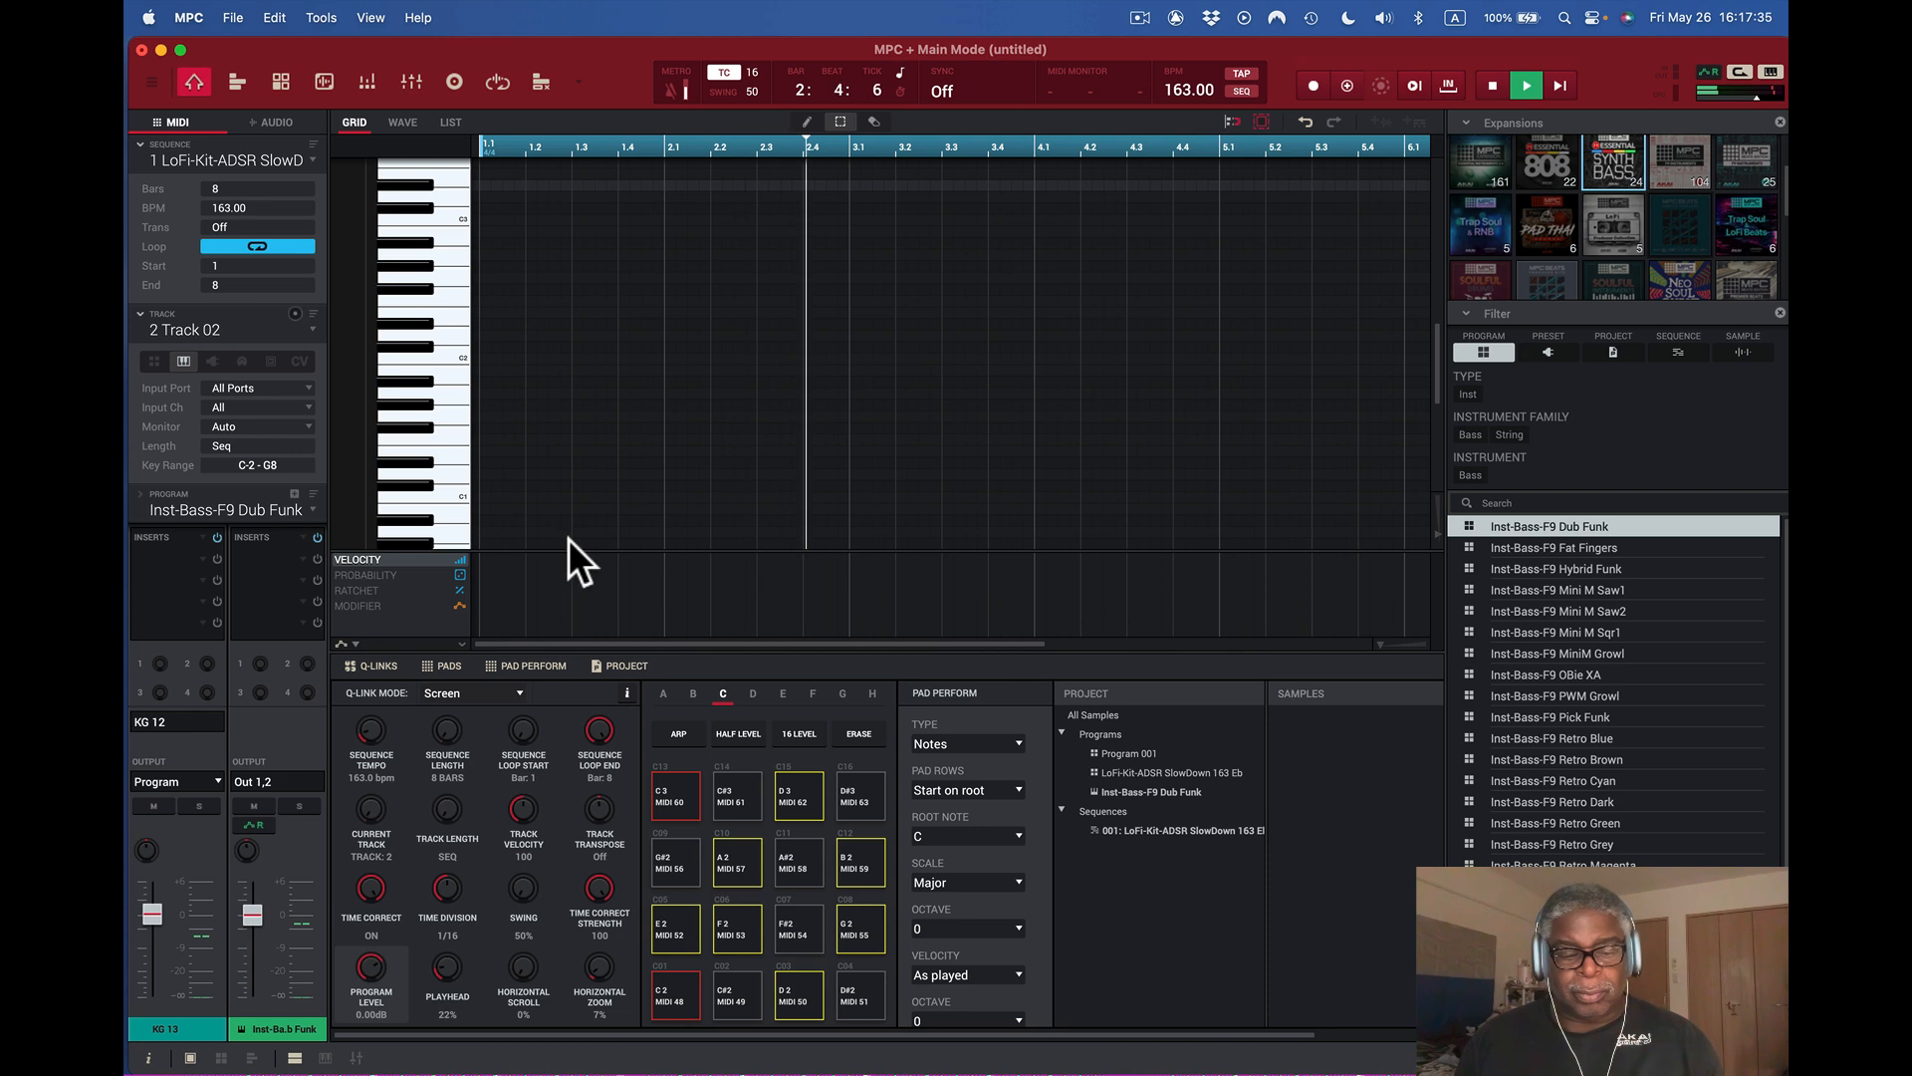
key("a")
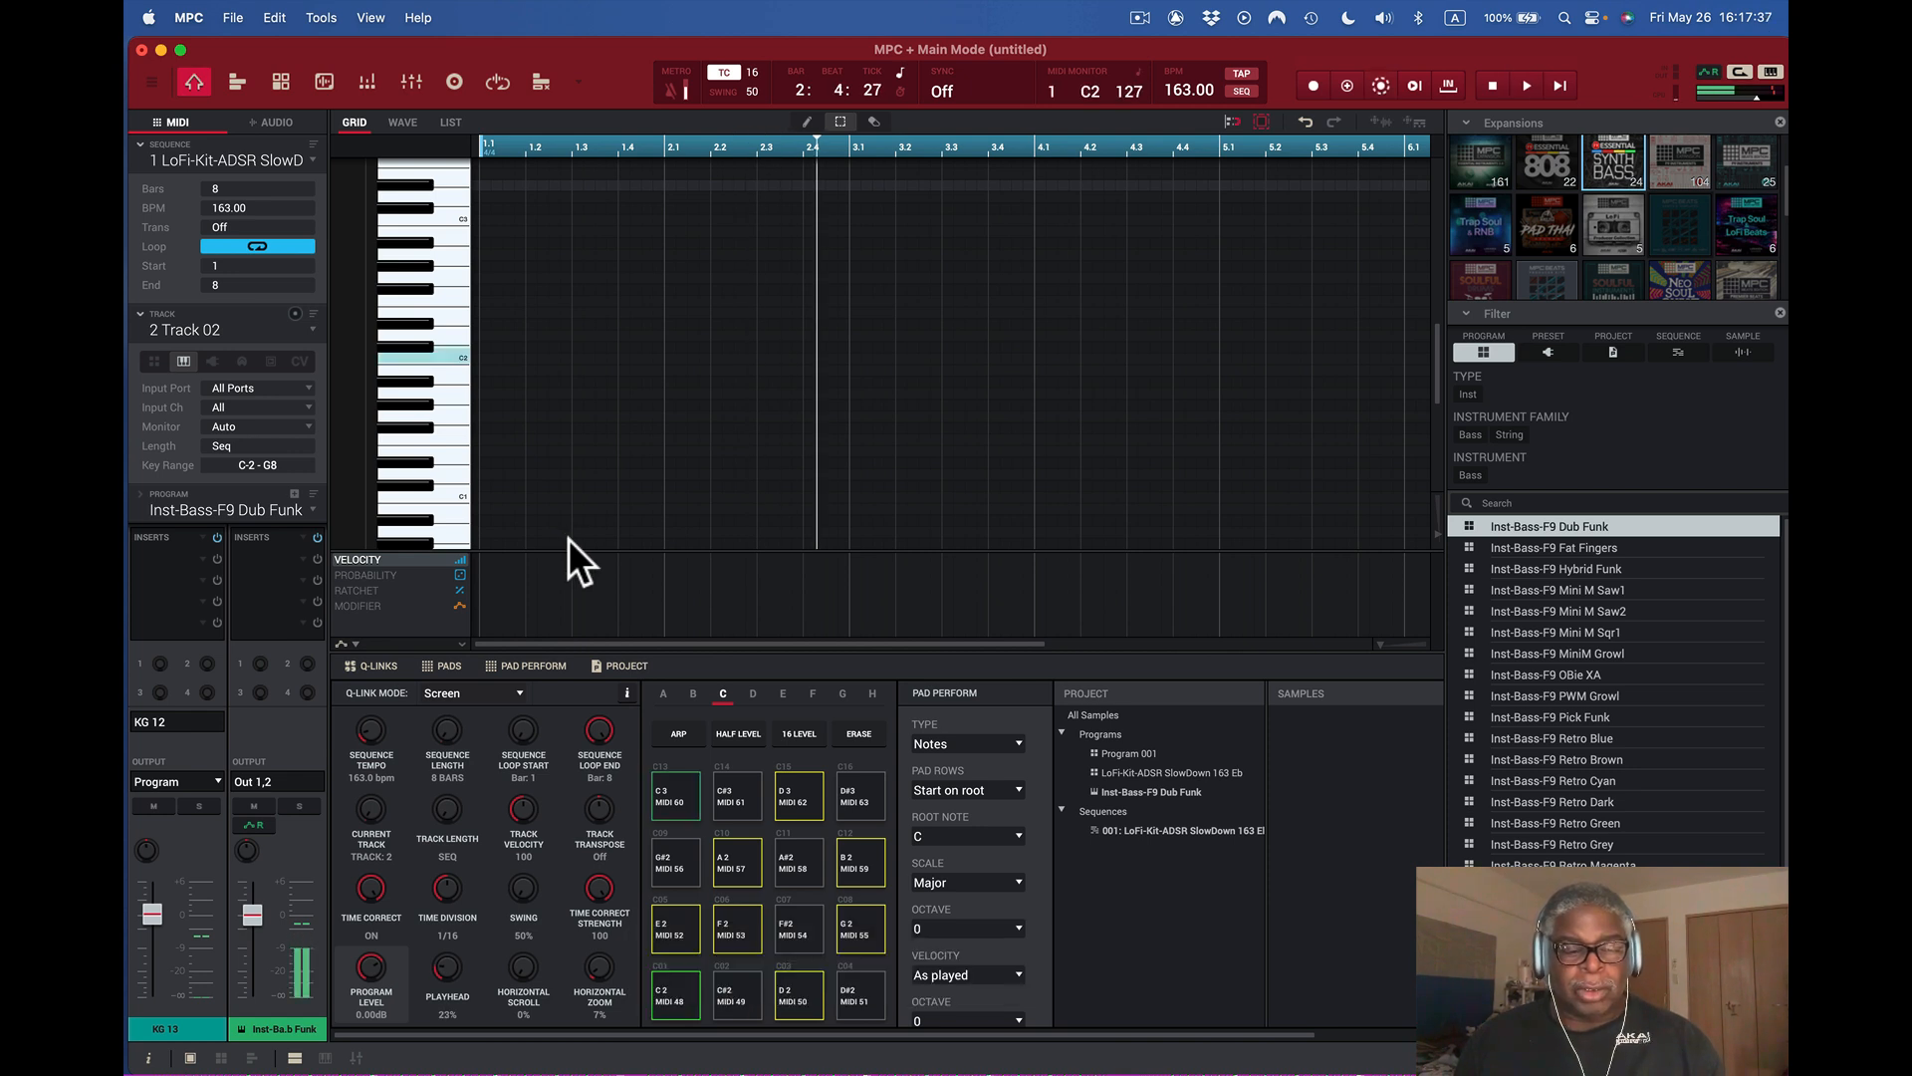
key("a")
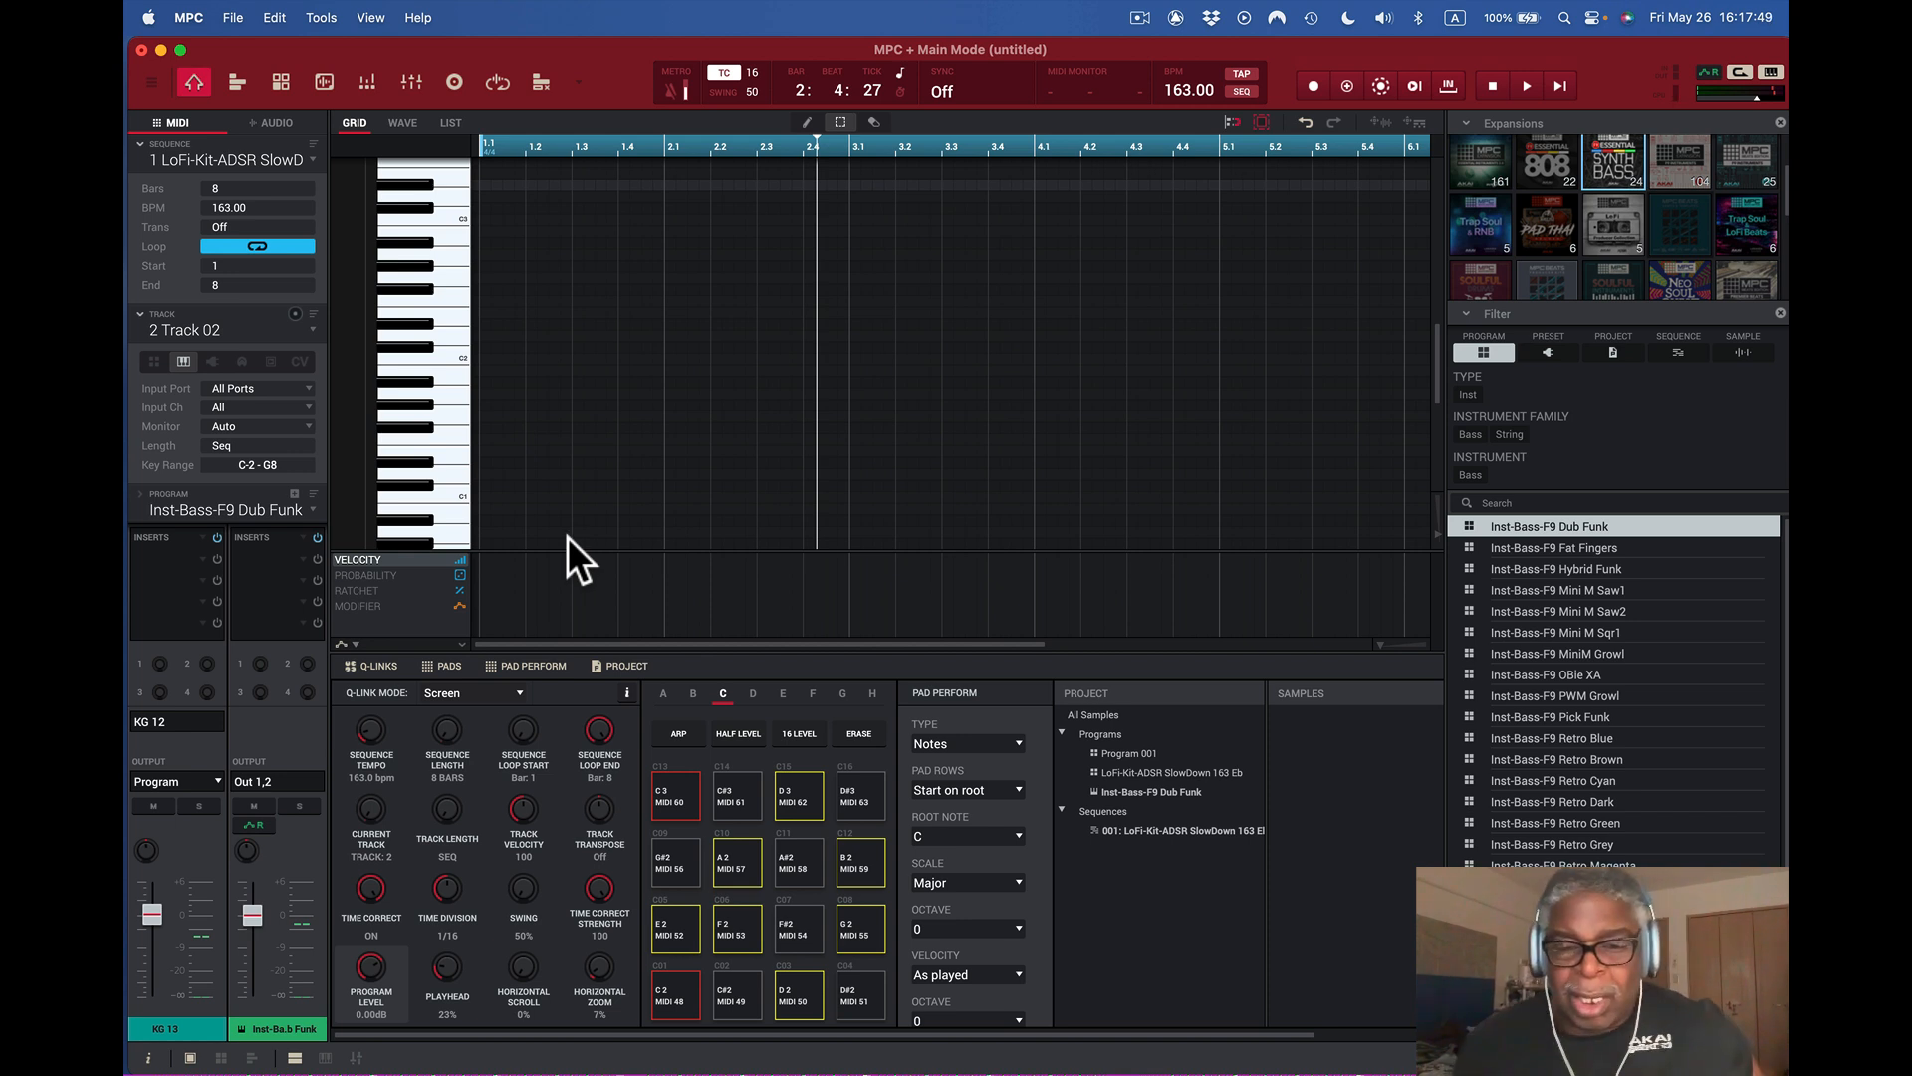
left_click(326, 1058)
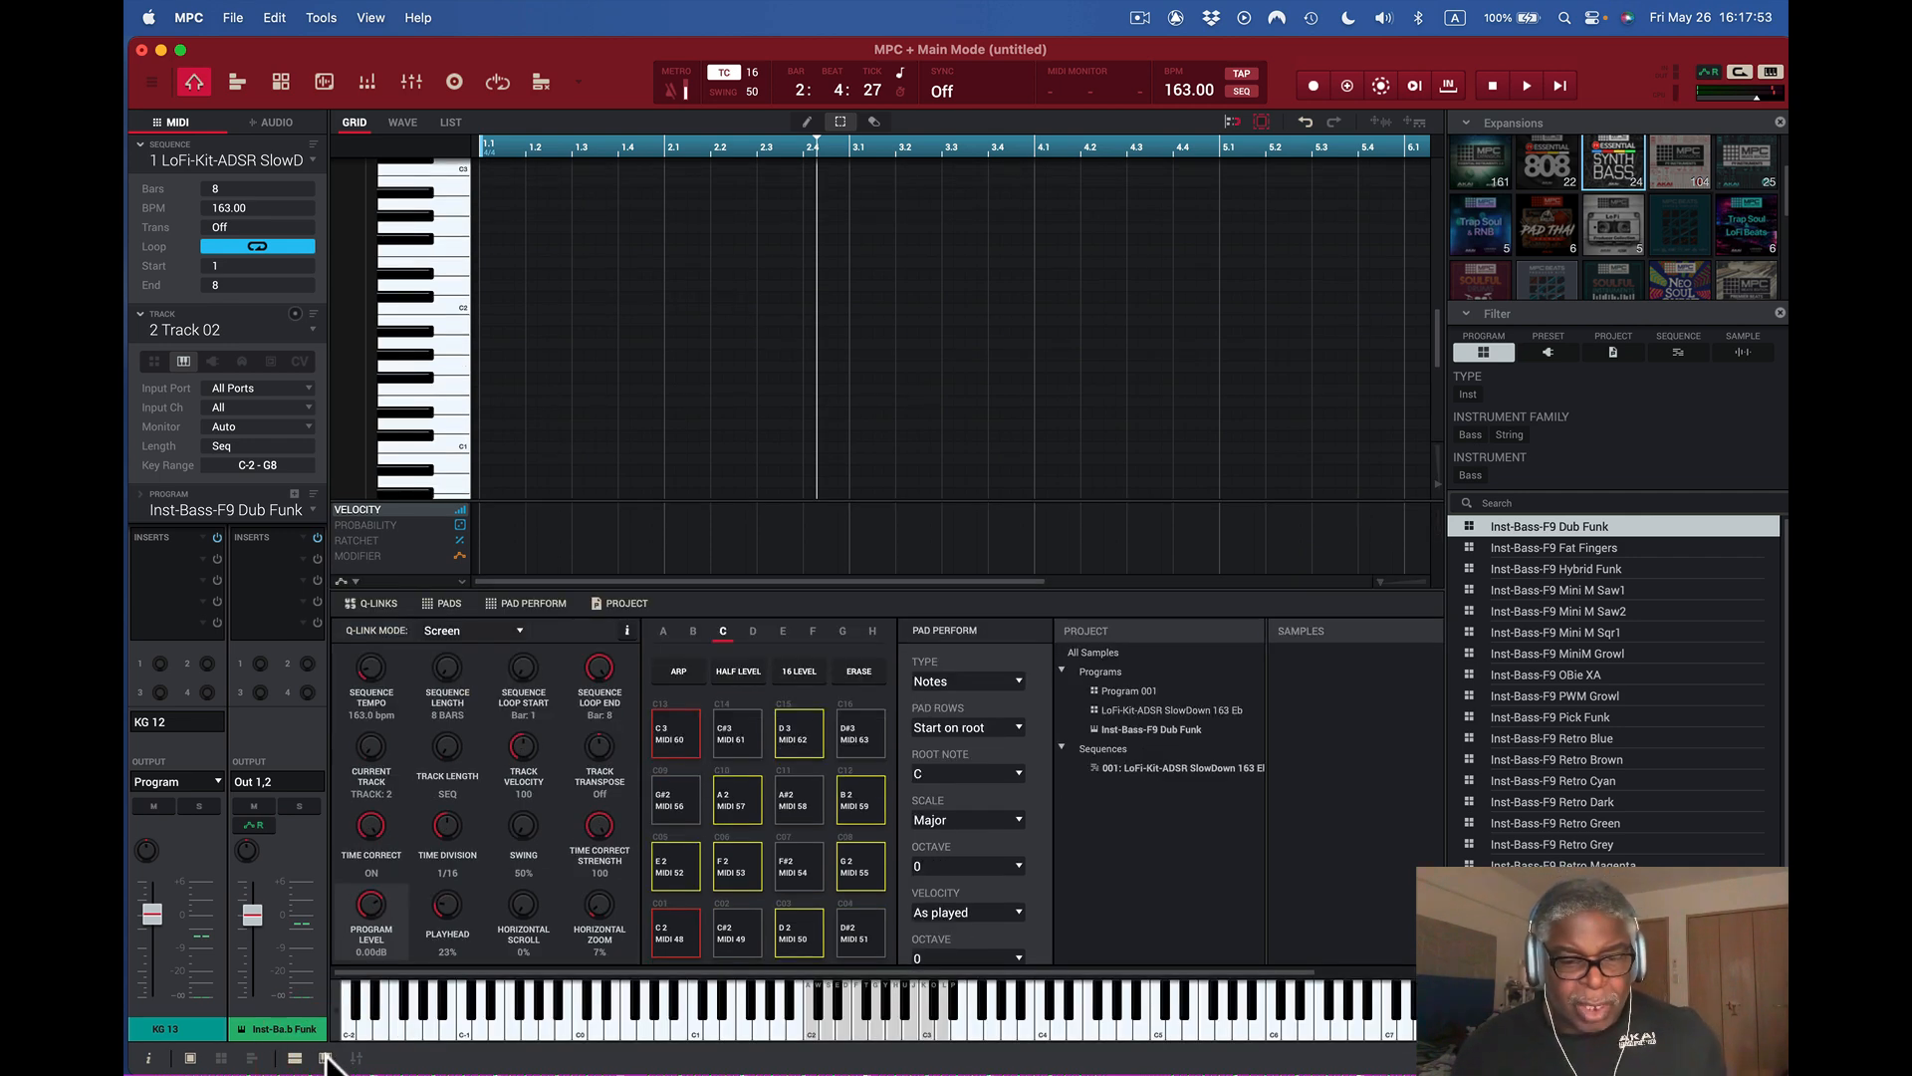
- Test the Dub Funk bass by playing a one-octave C major scale upward from C2
key("a")
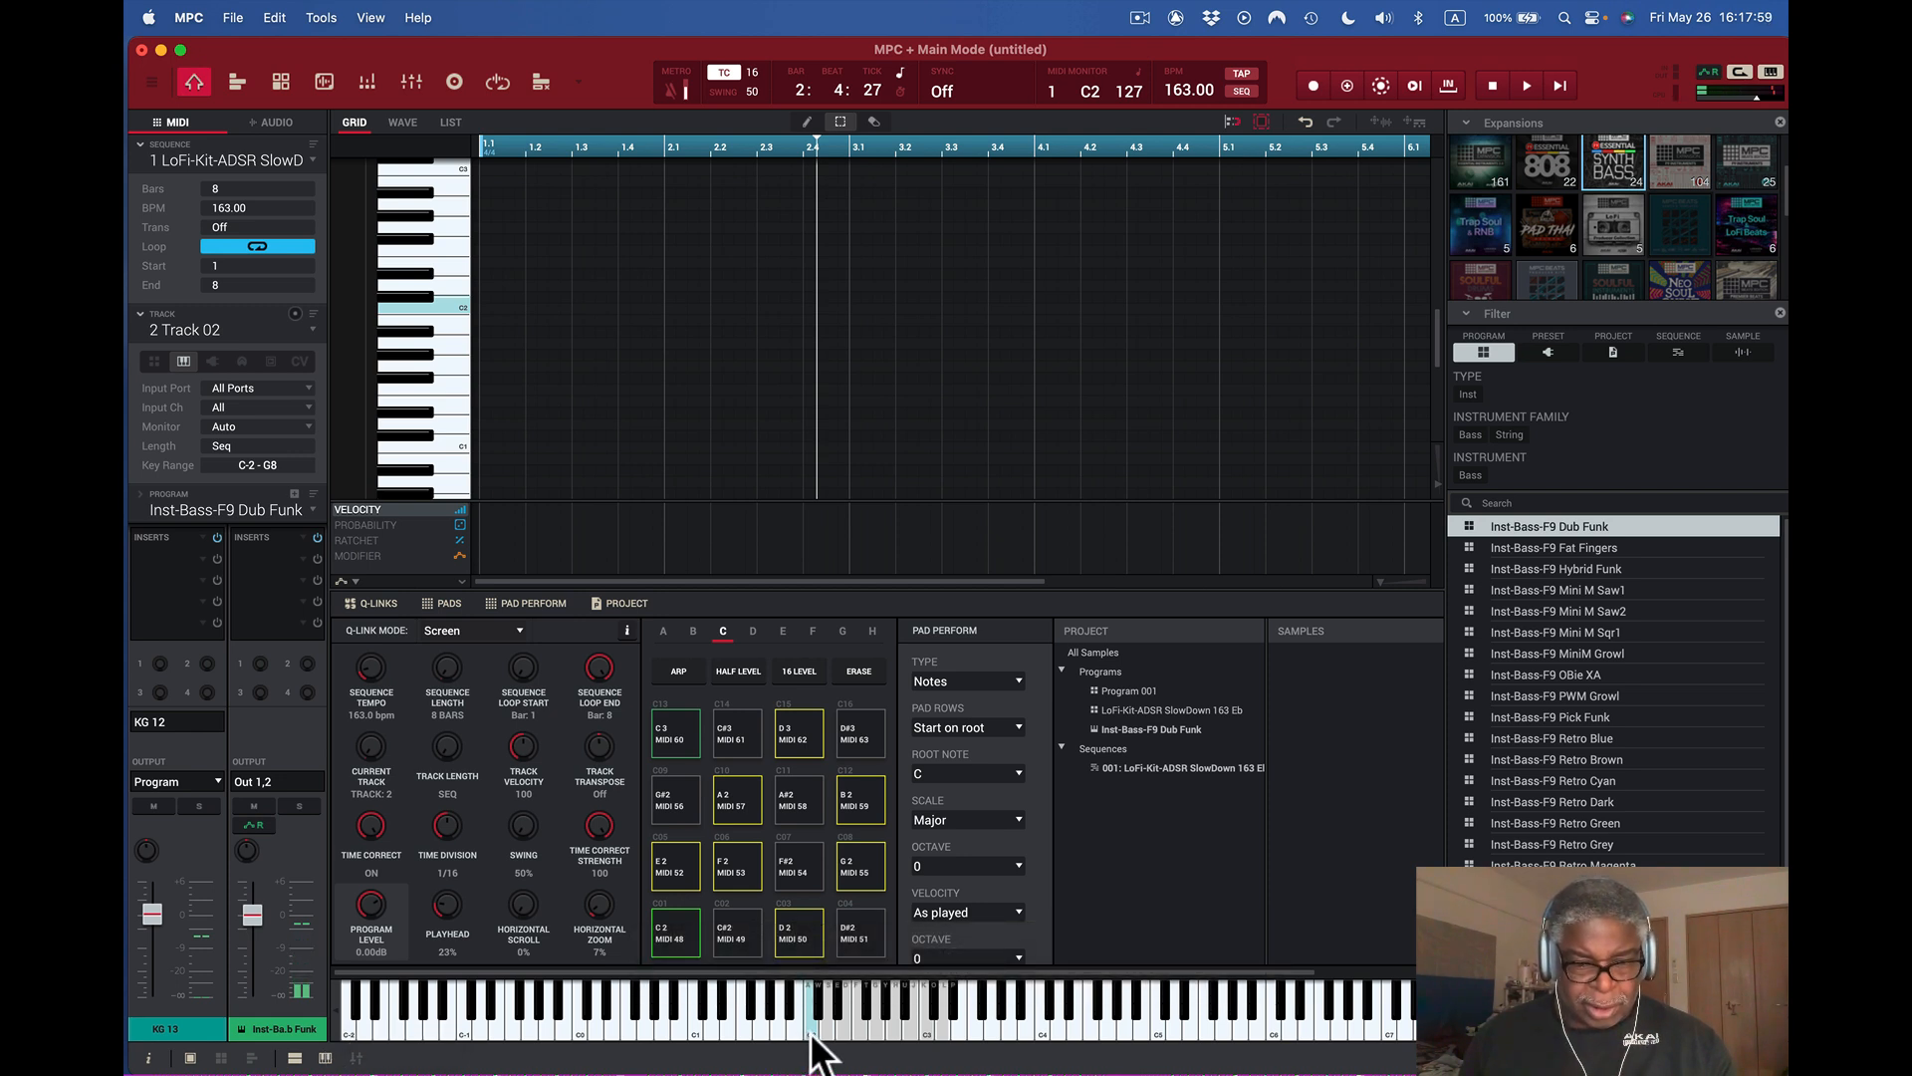
key("a")
key("s")
key("d")
key("f")
key("g")
key("h")
key("j")
key("k")
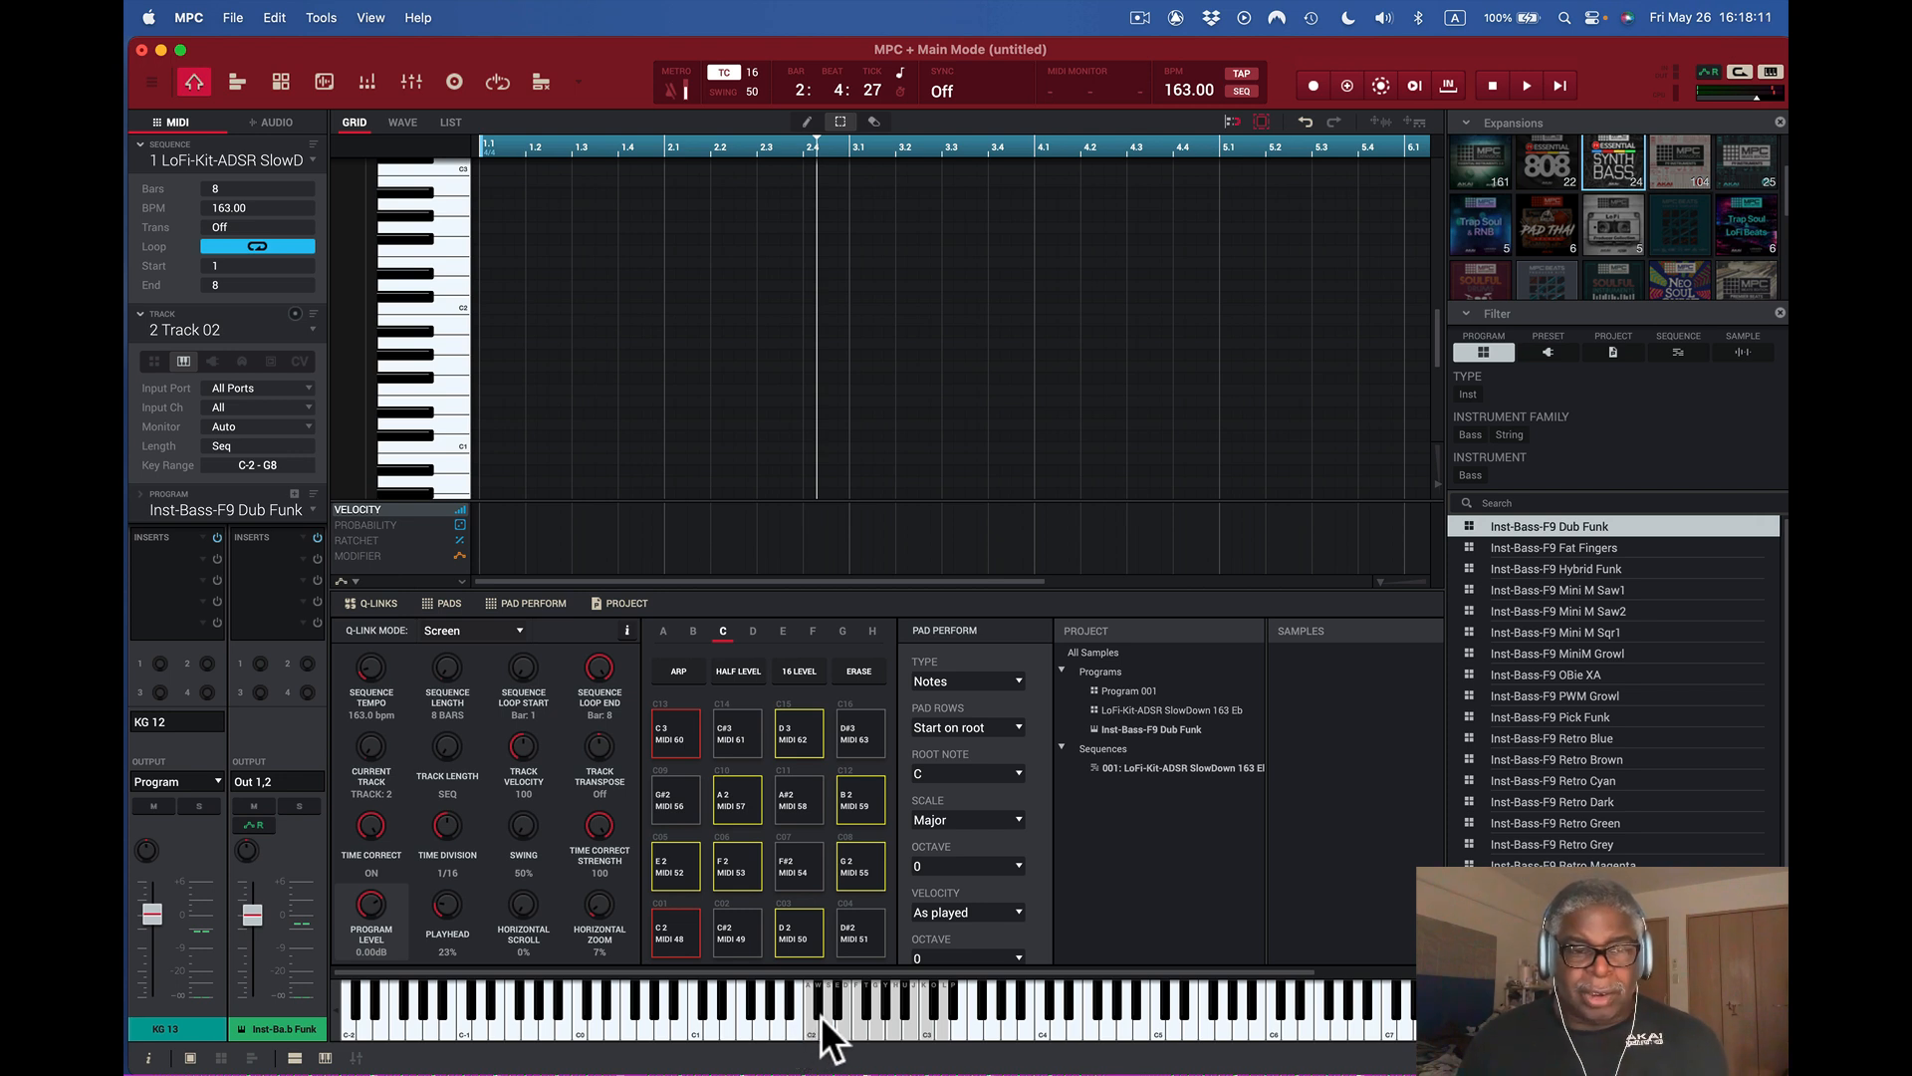
- Play the beat and rehearse the bass line C2, G#2, G2, F2, G2 over it, ending back on C2, and stop playback
key("space")
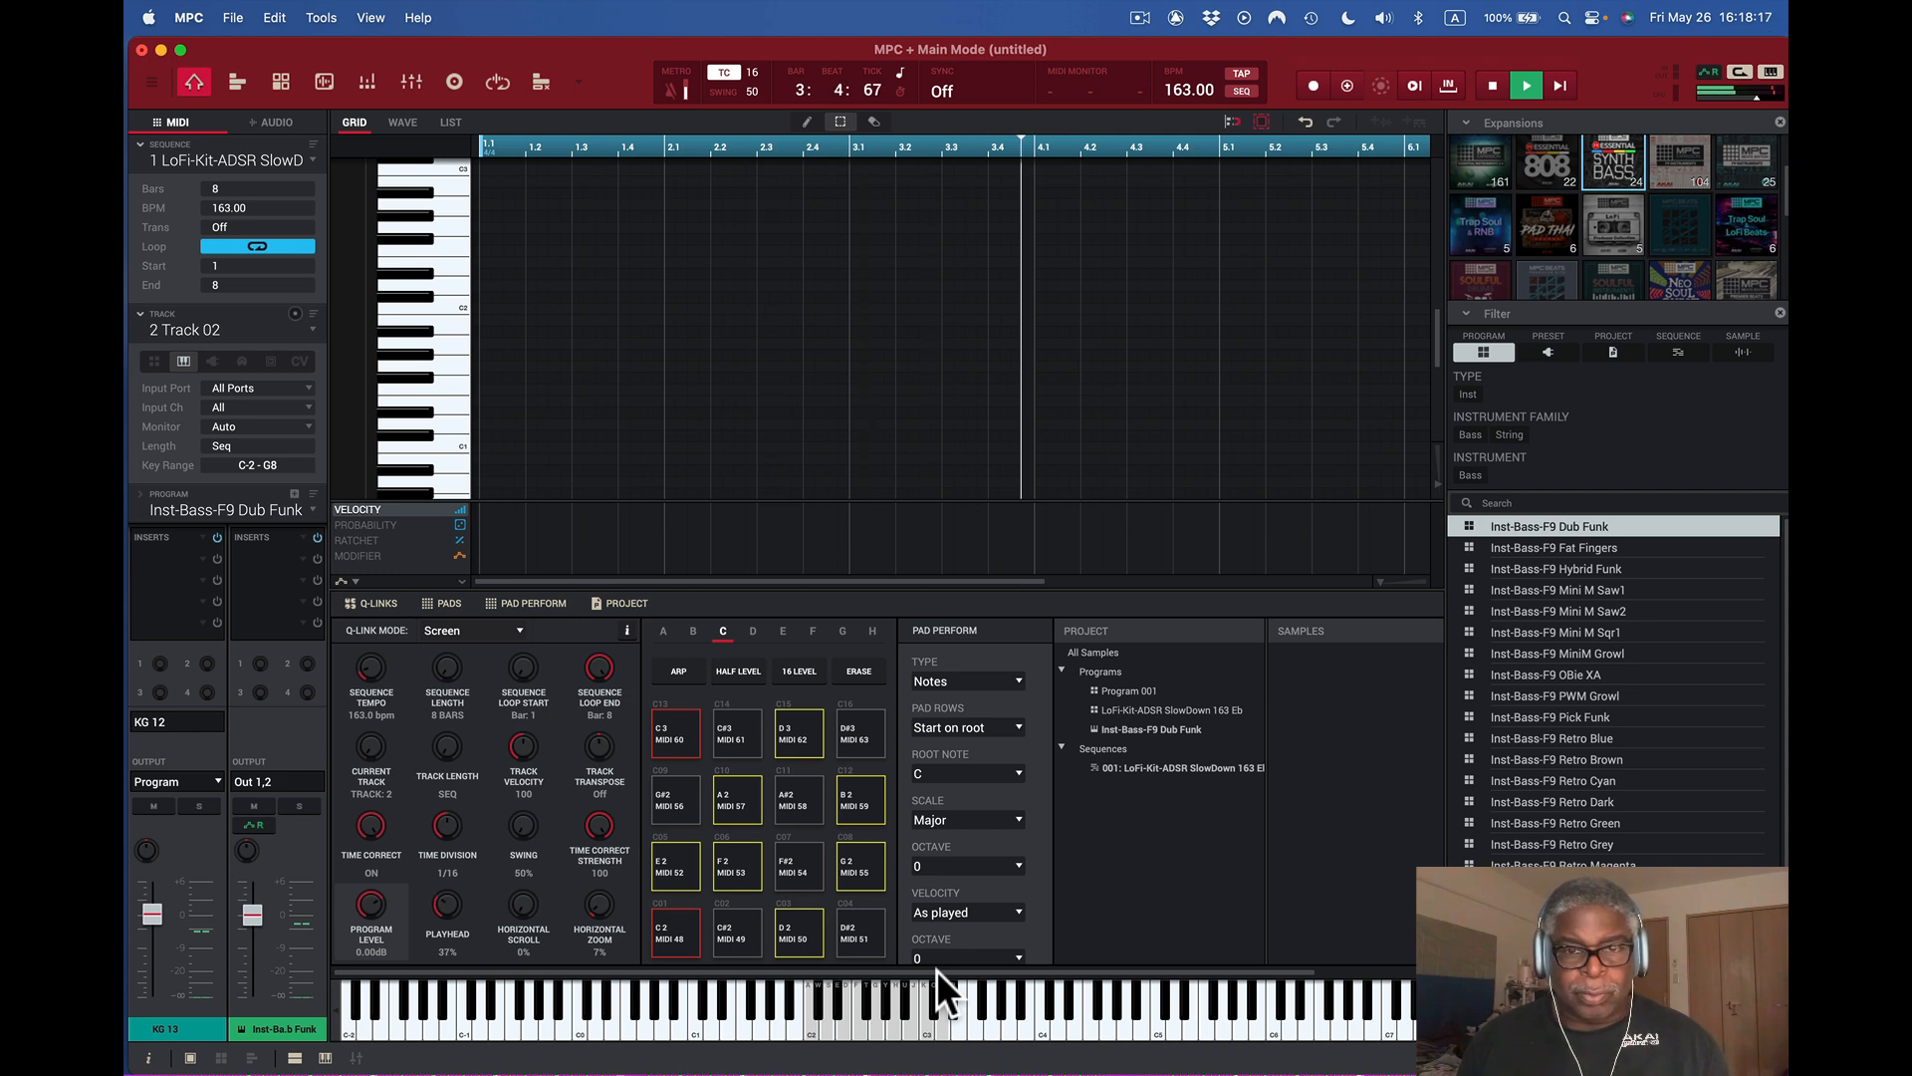
key("a")
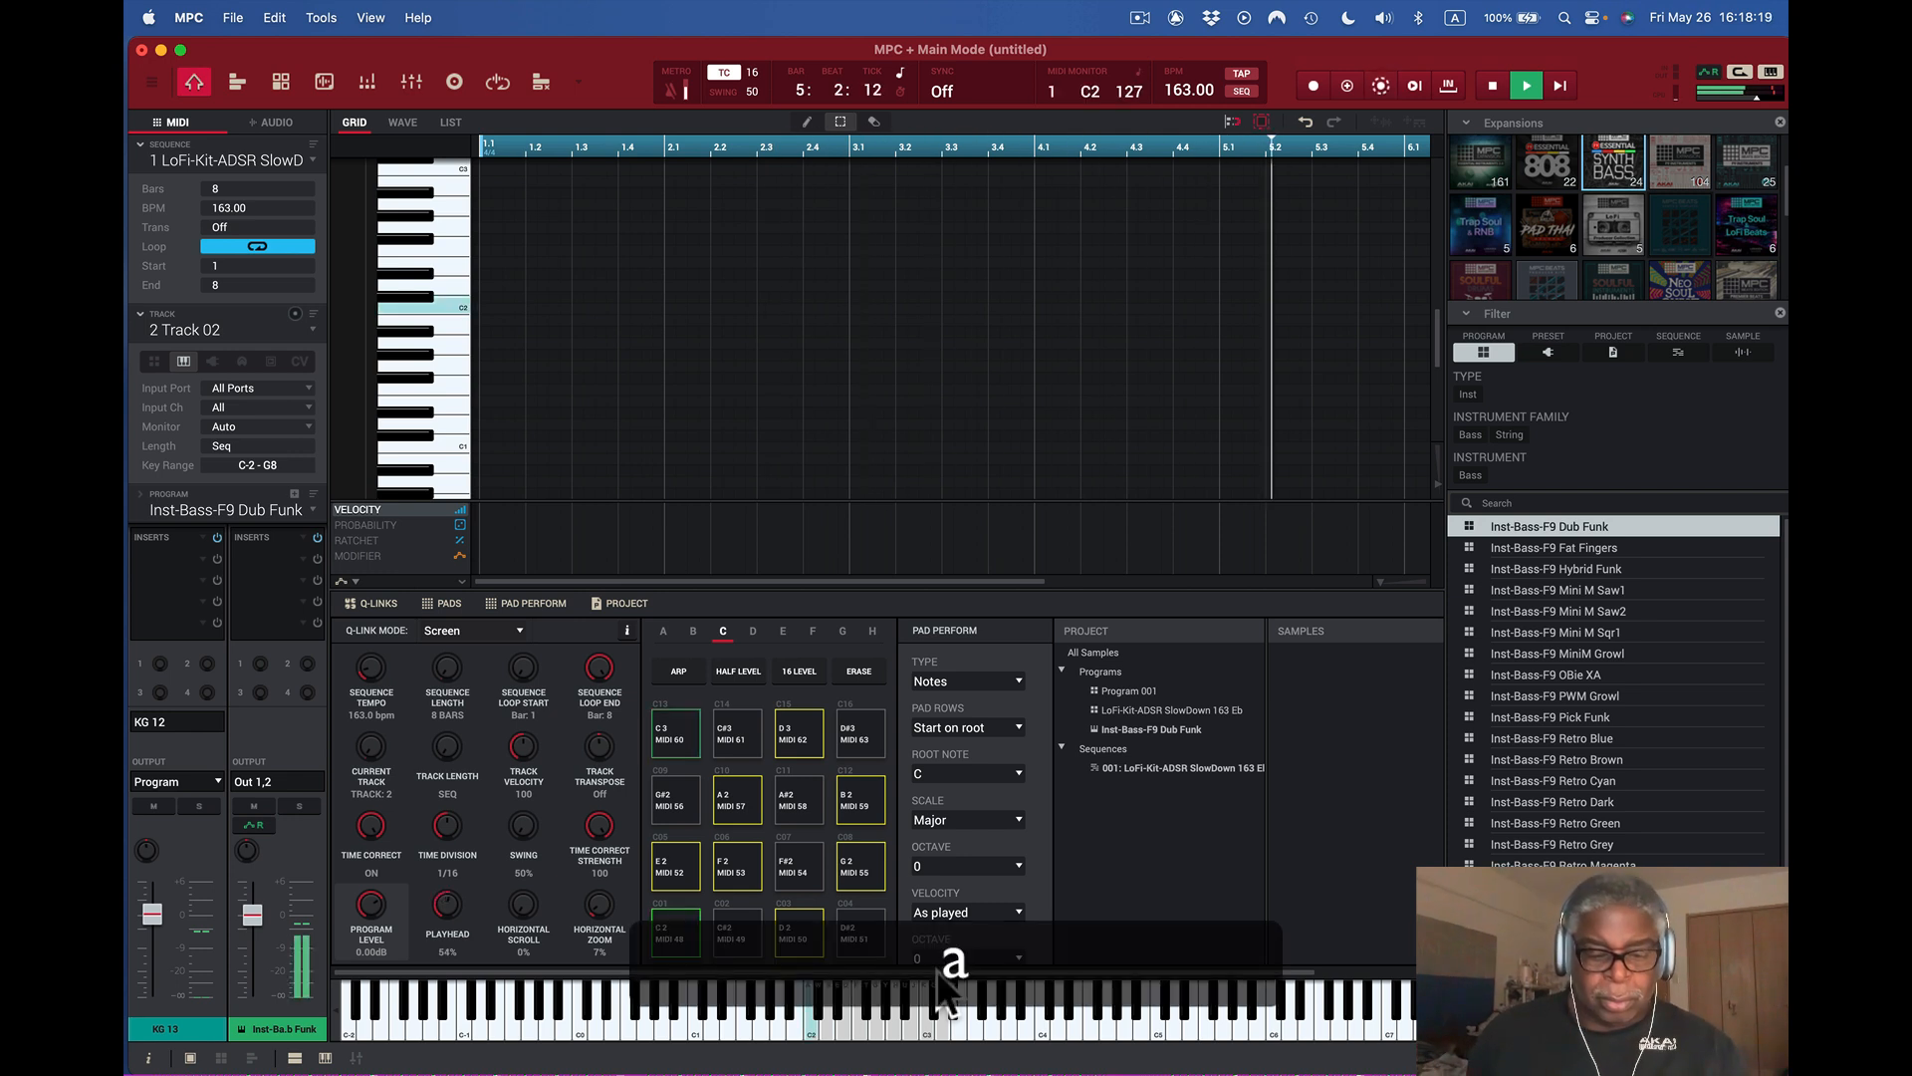
key("y")
key("g")
key("f")
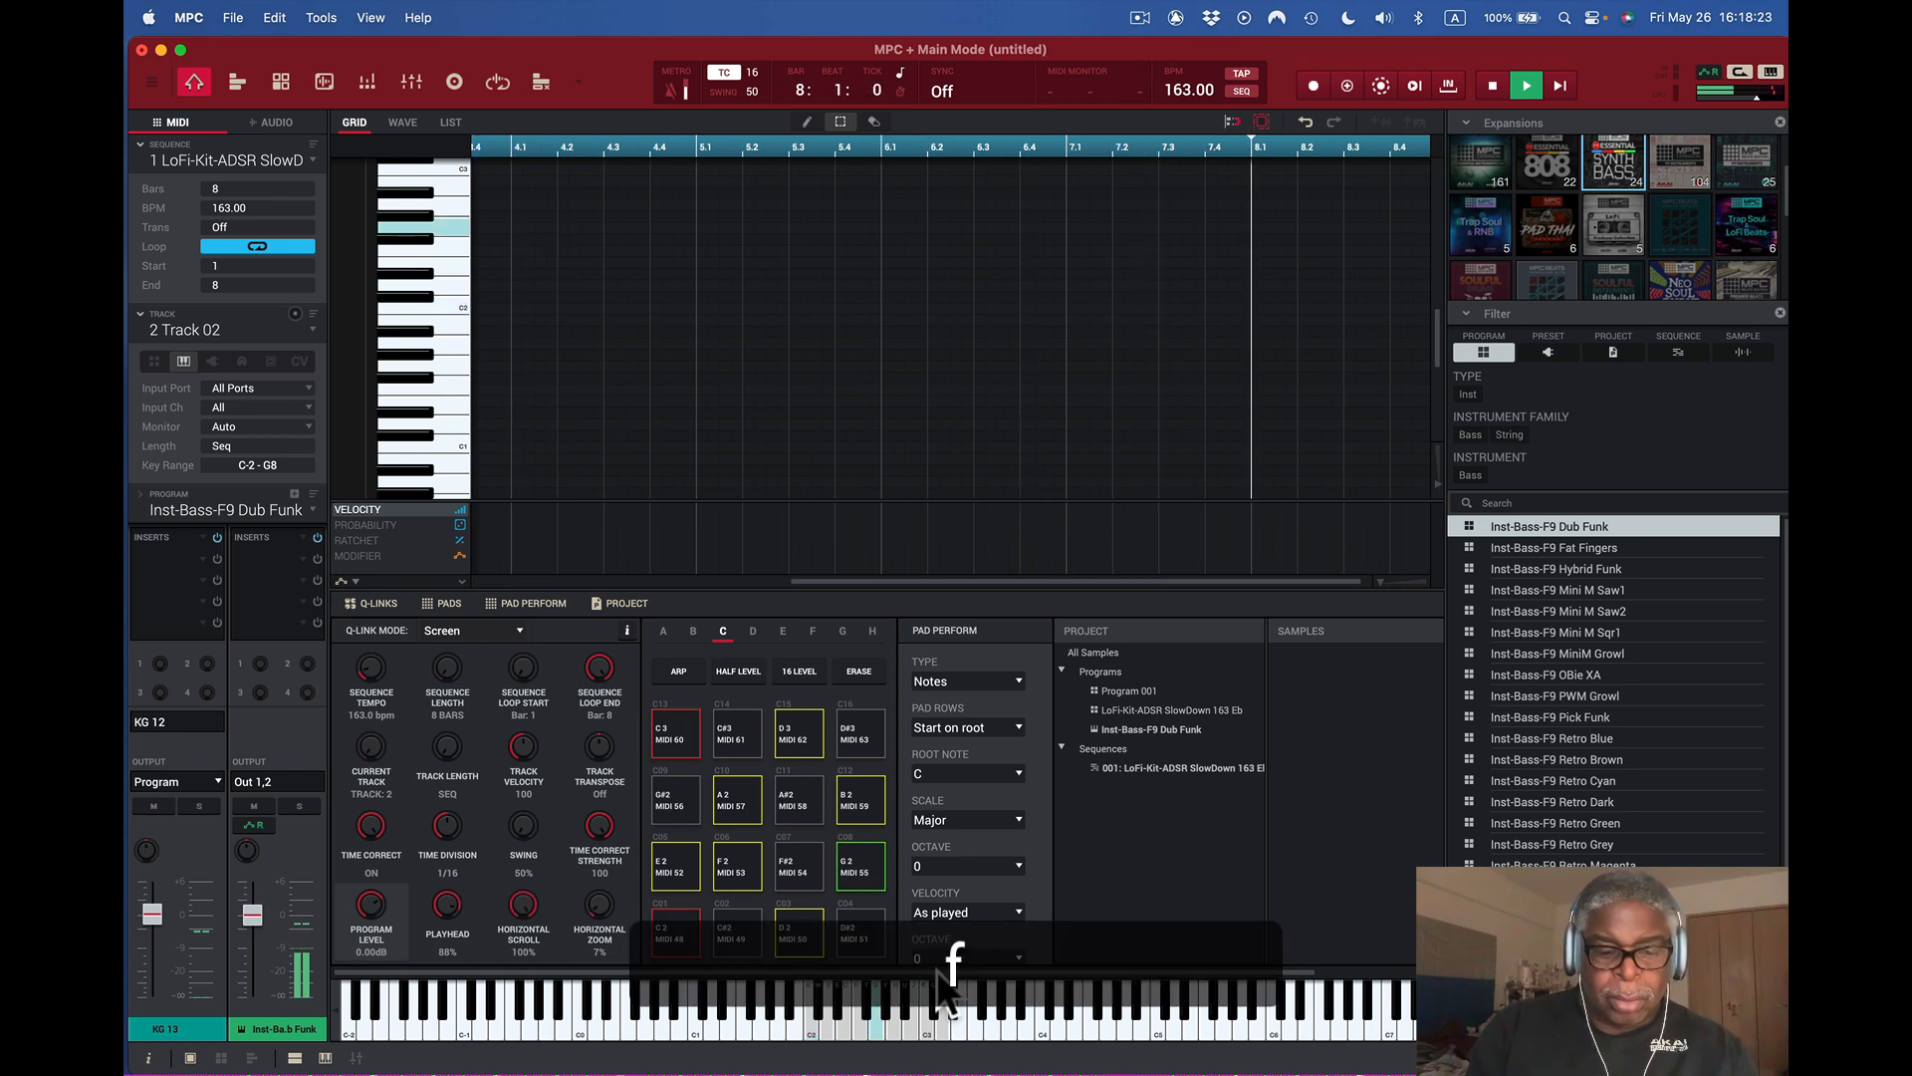
key("g")
key("a")
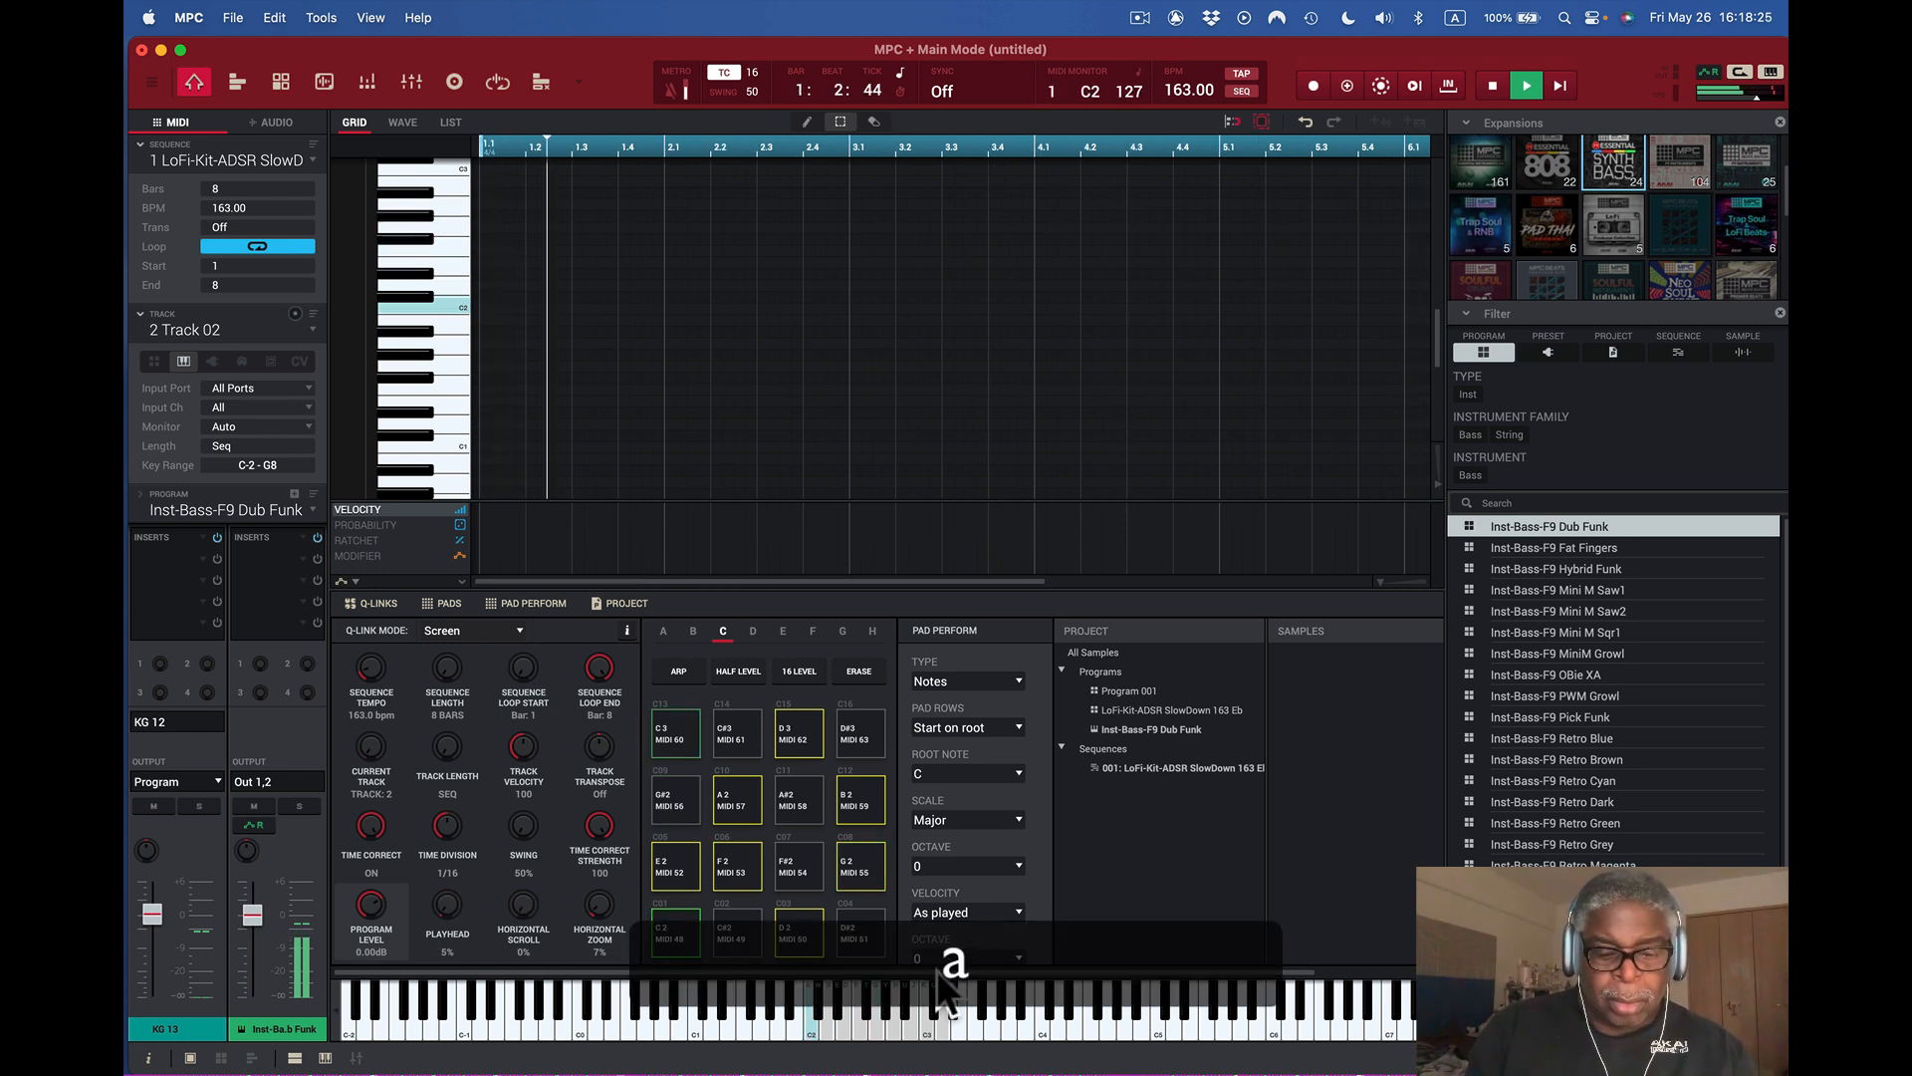
key("y")
key("g")
key("f")
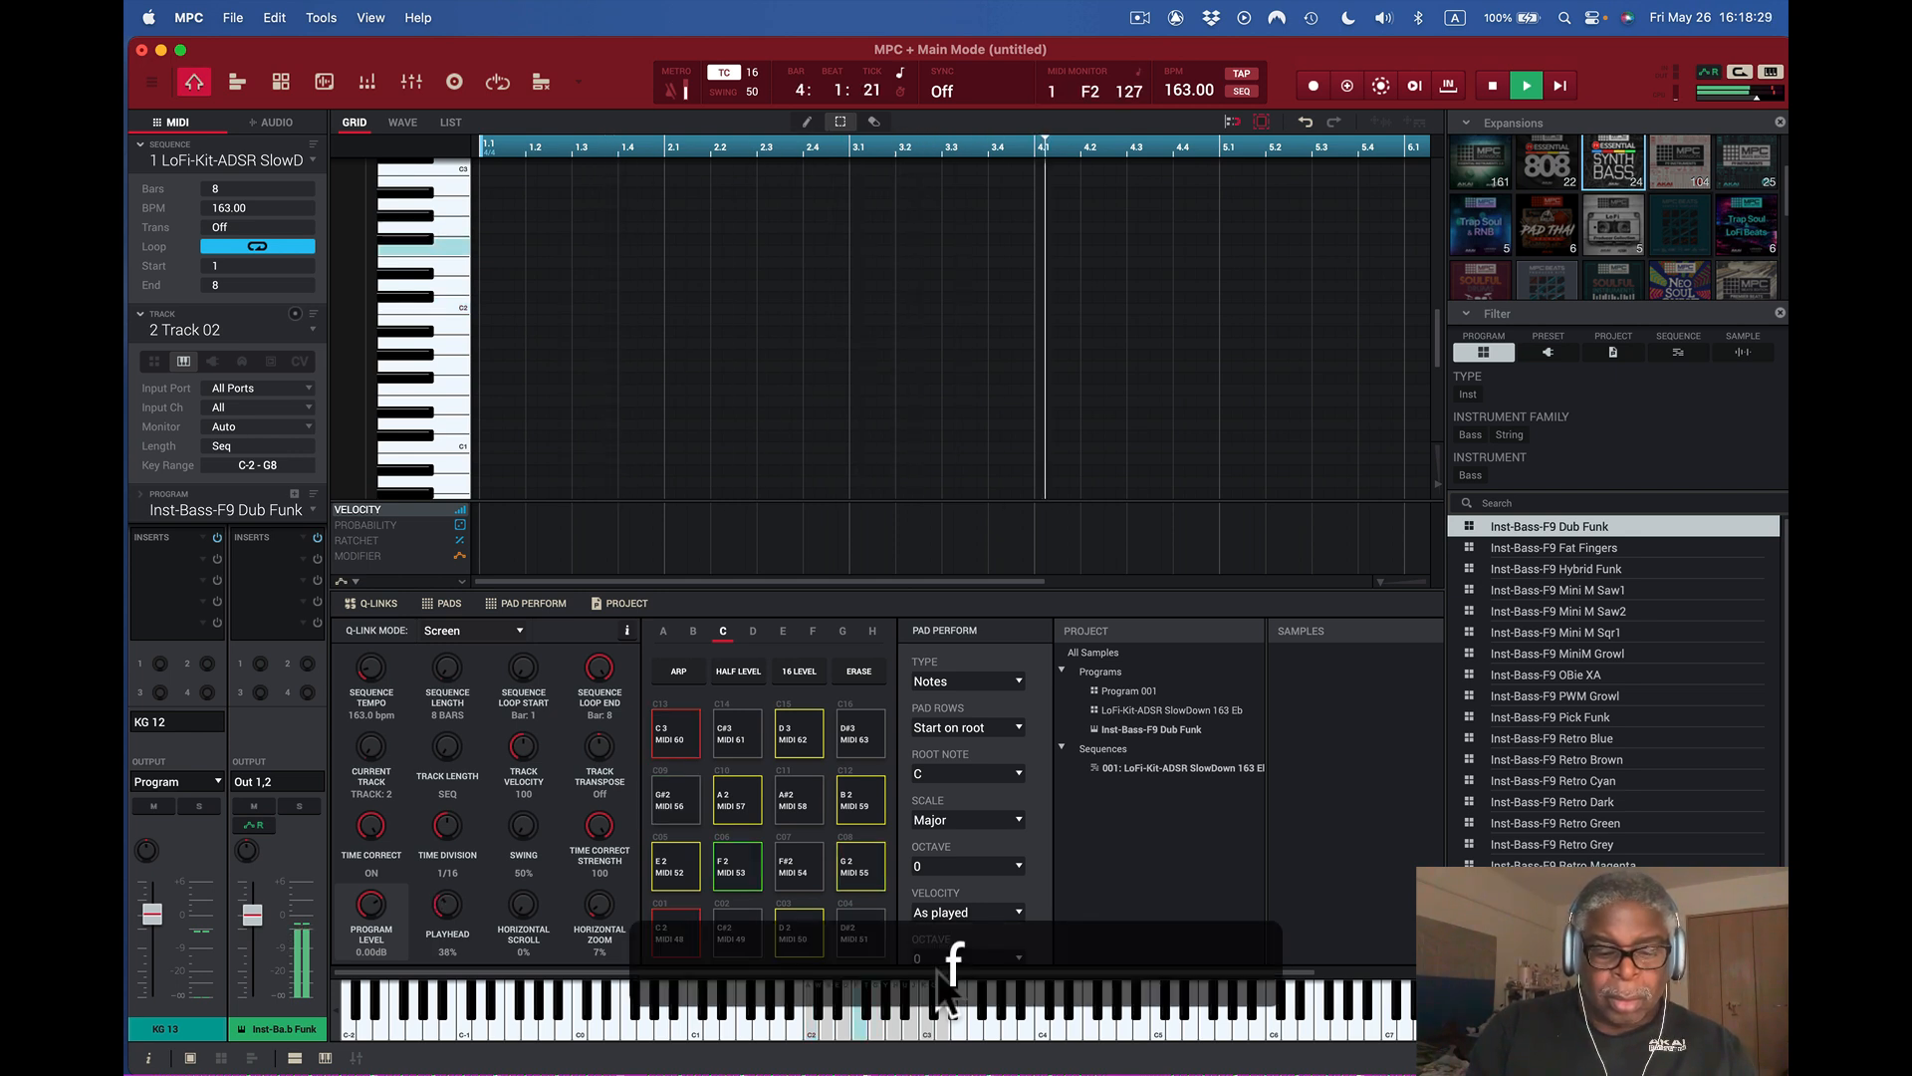
key("g")
key("a")
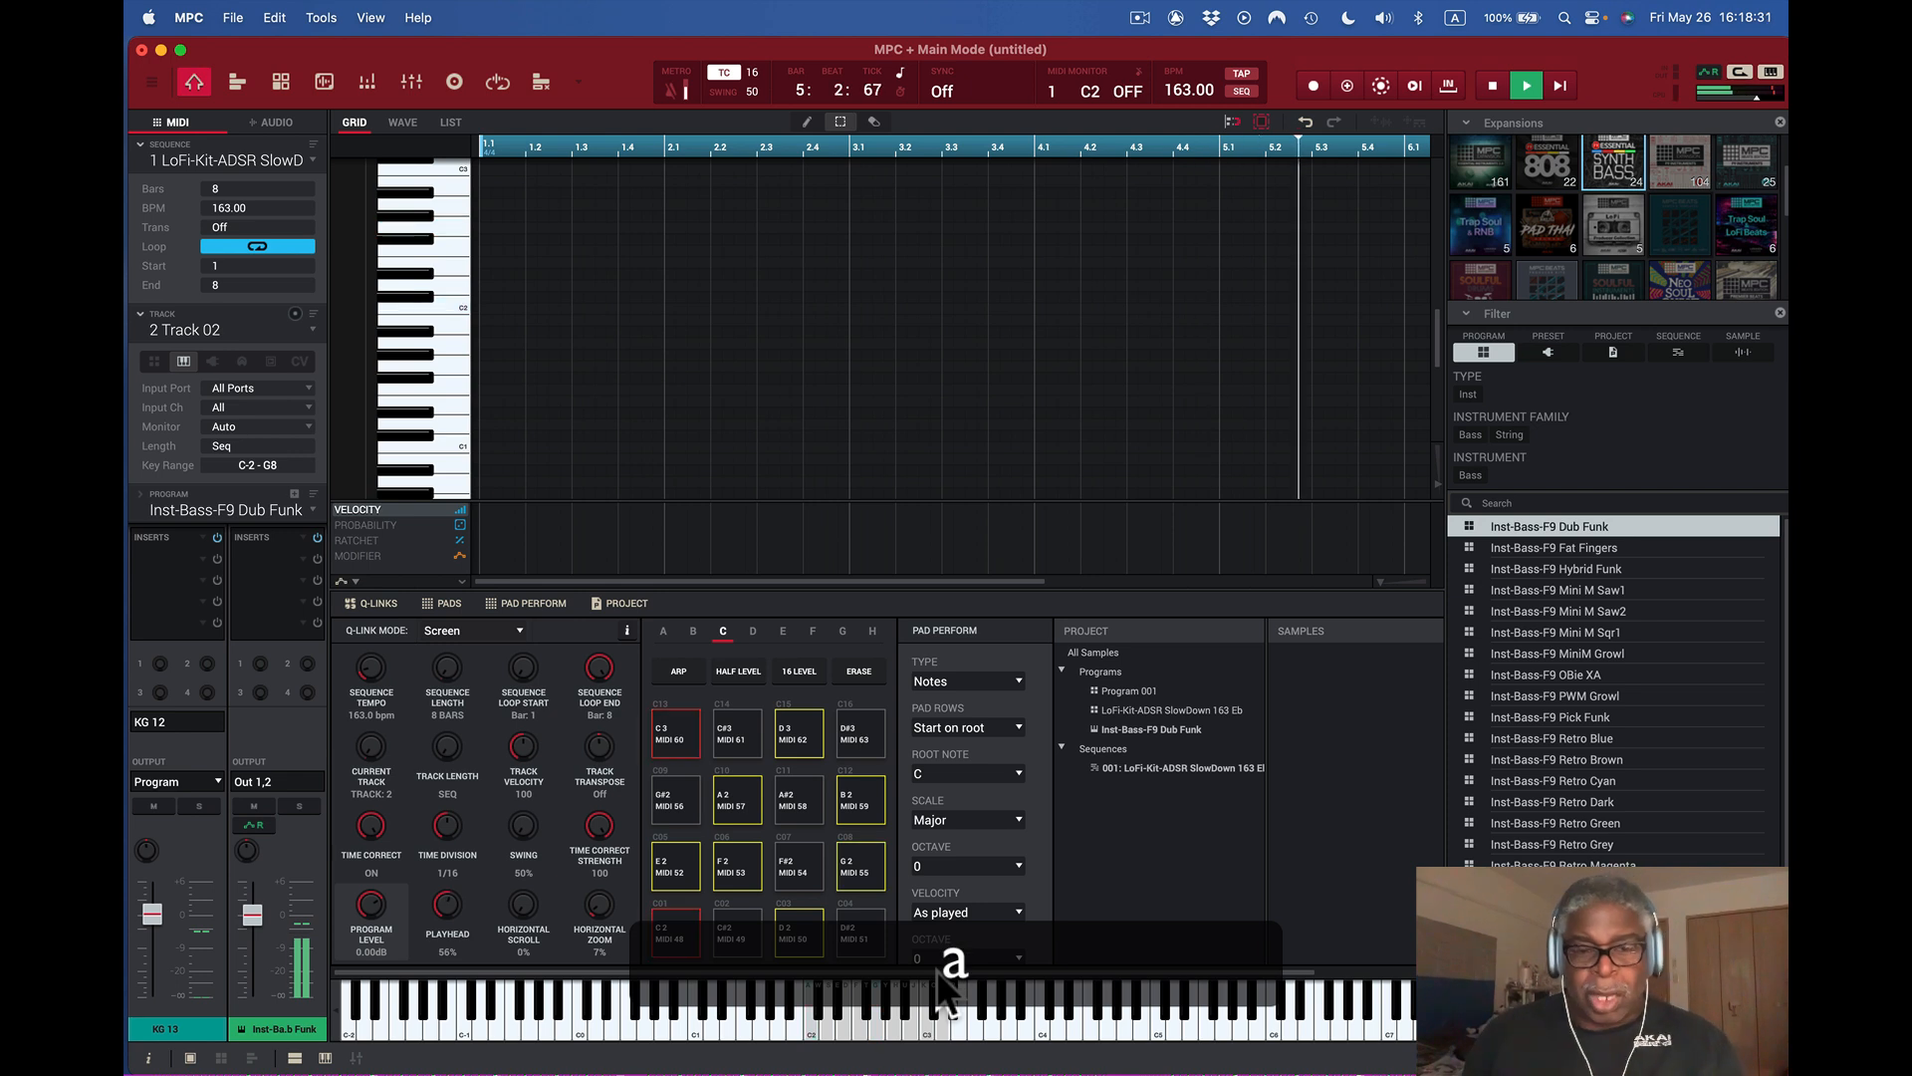
key("space")
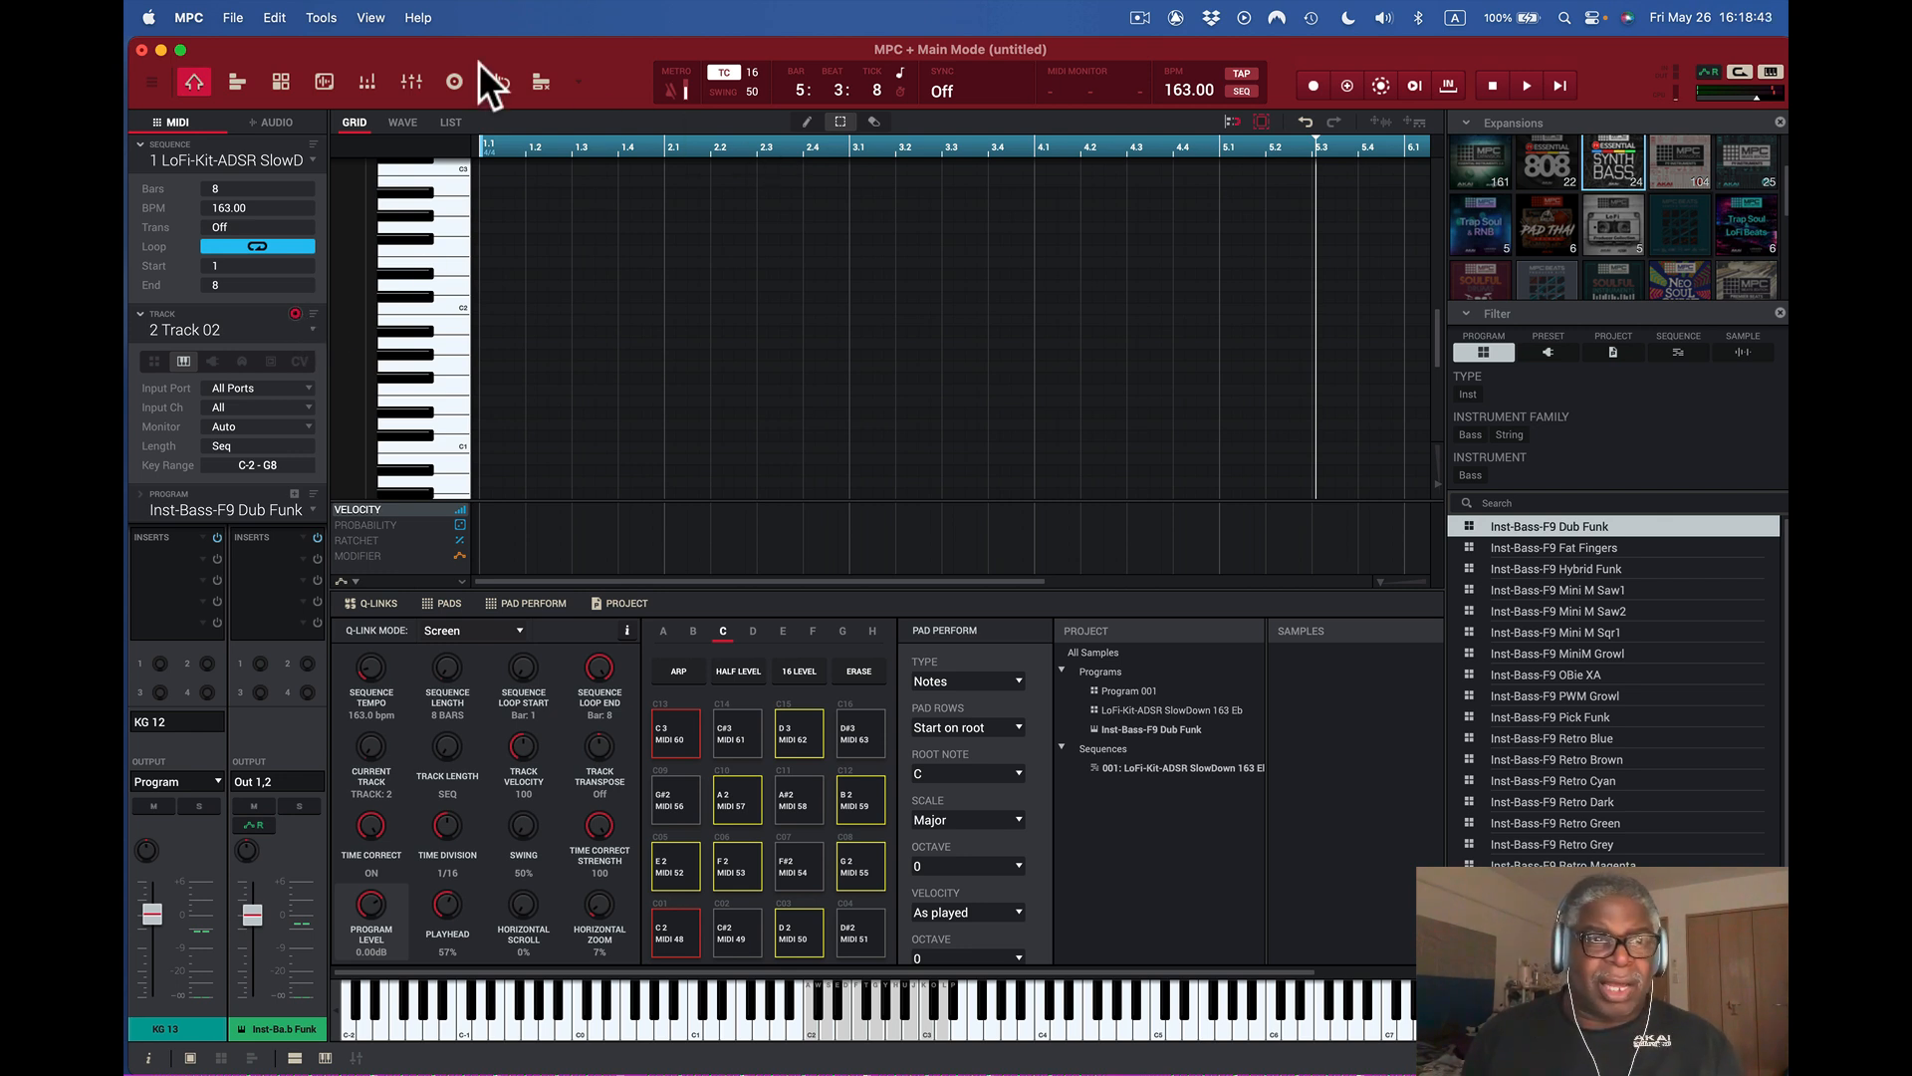
- Check the metronome's count-in setting without changing it
left_click(367, 18)
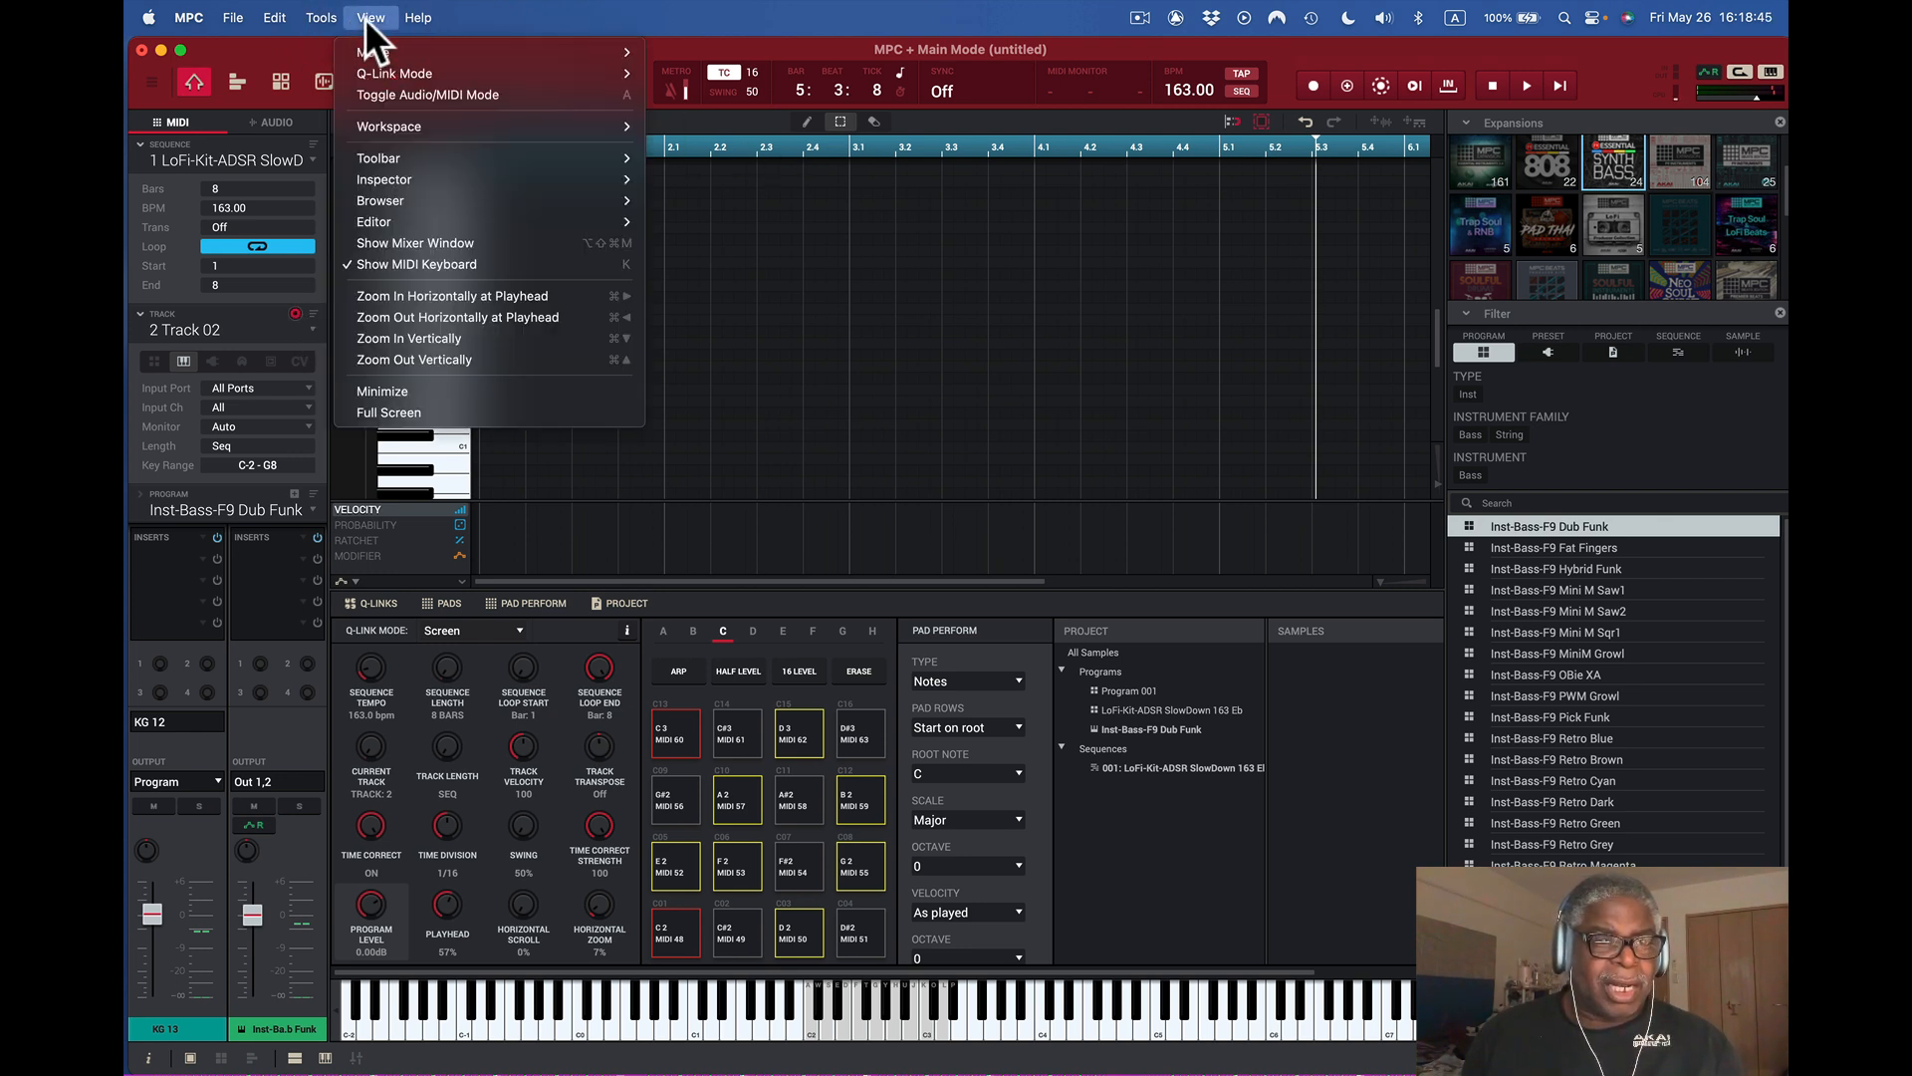
mouse_move(327, 20)
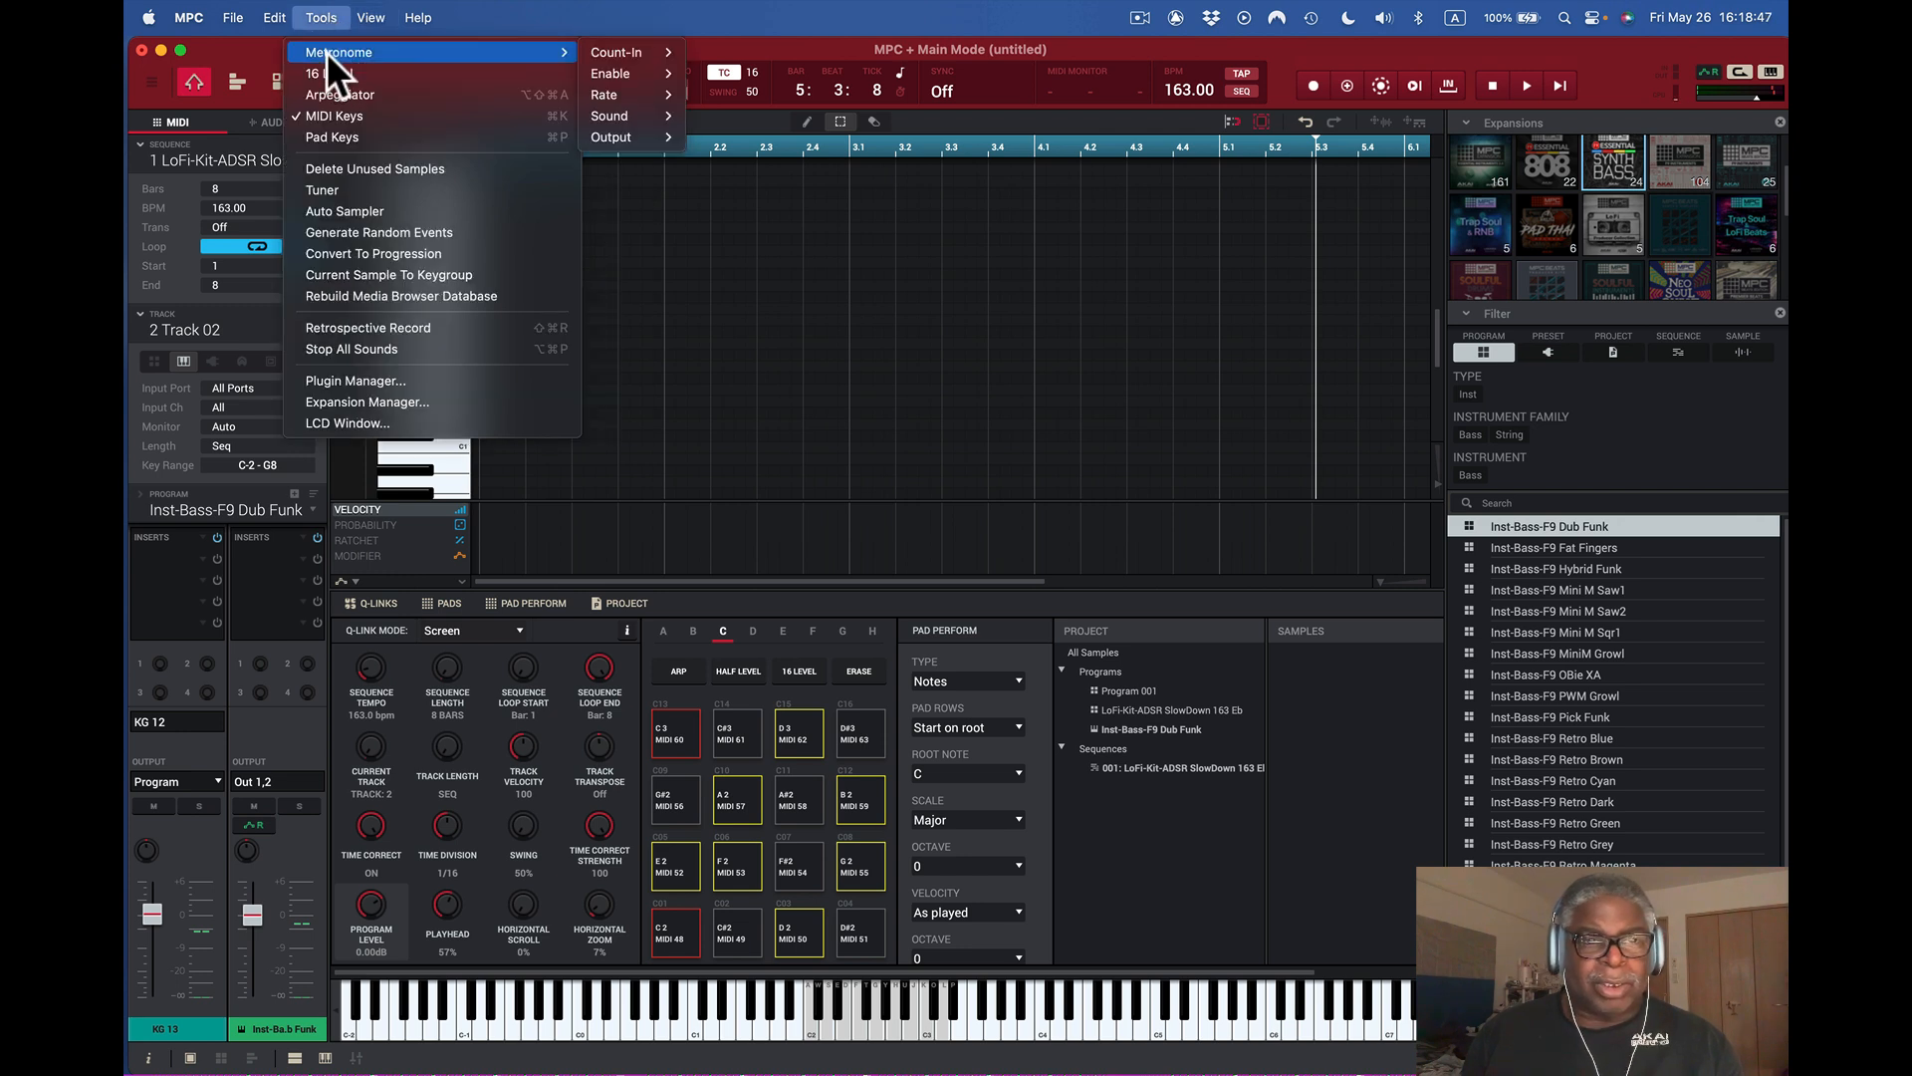
mouse_move(637, 51)
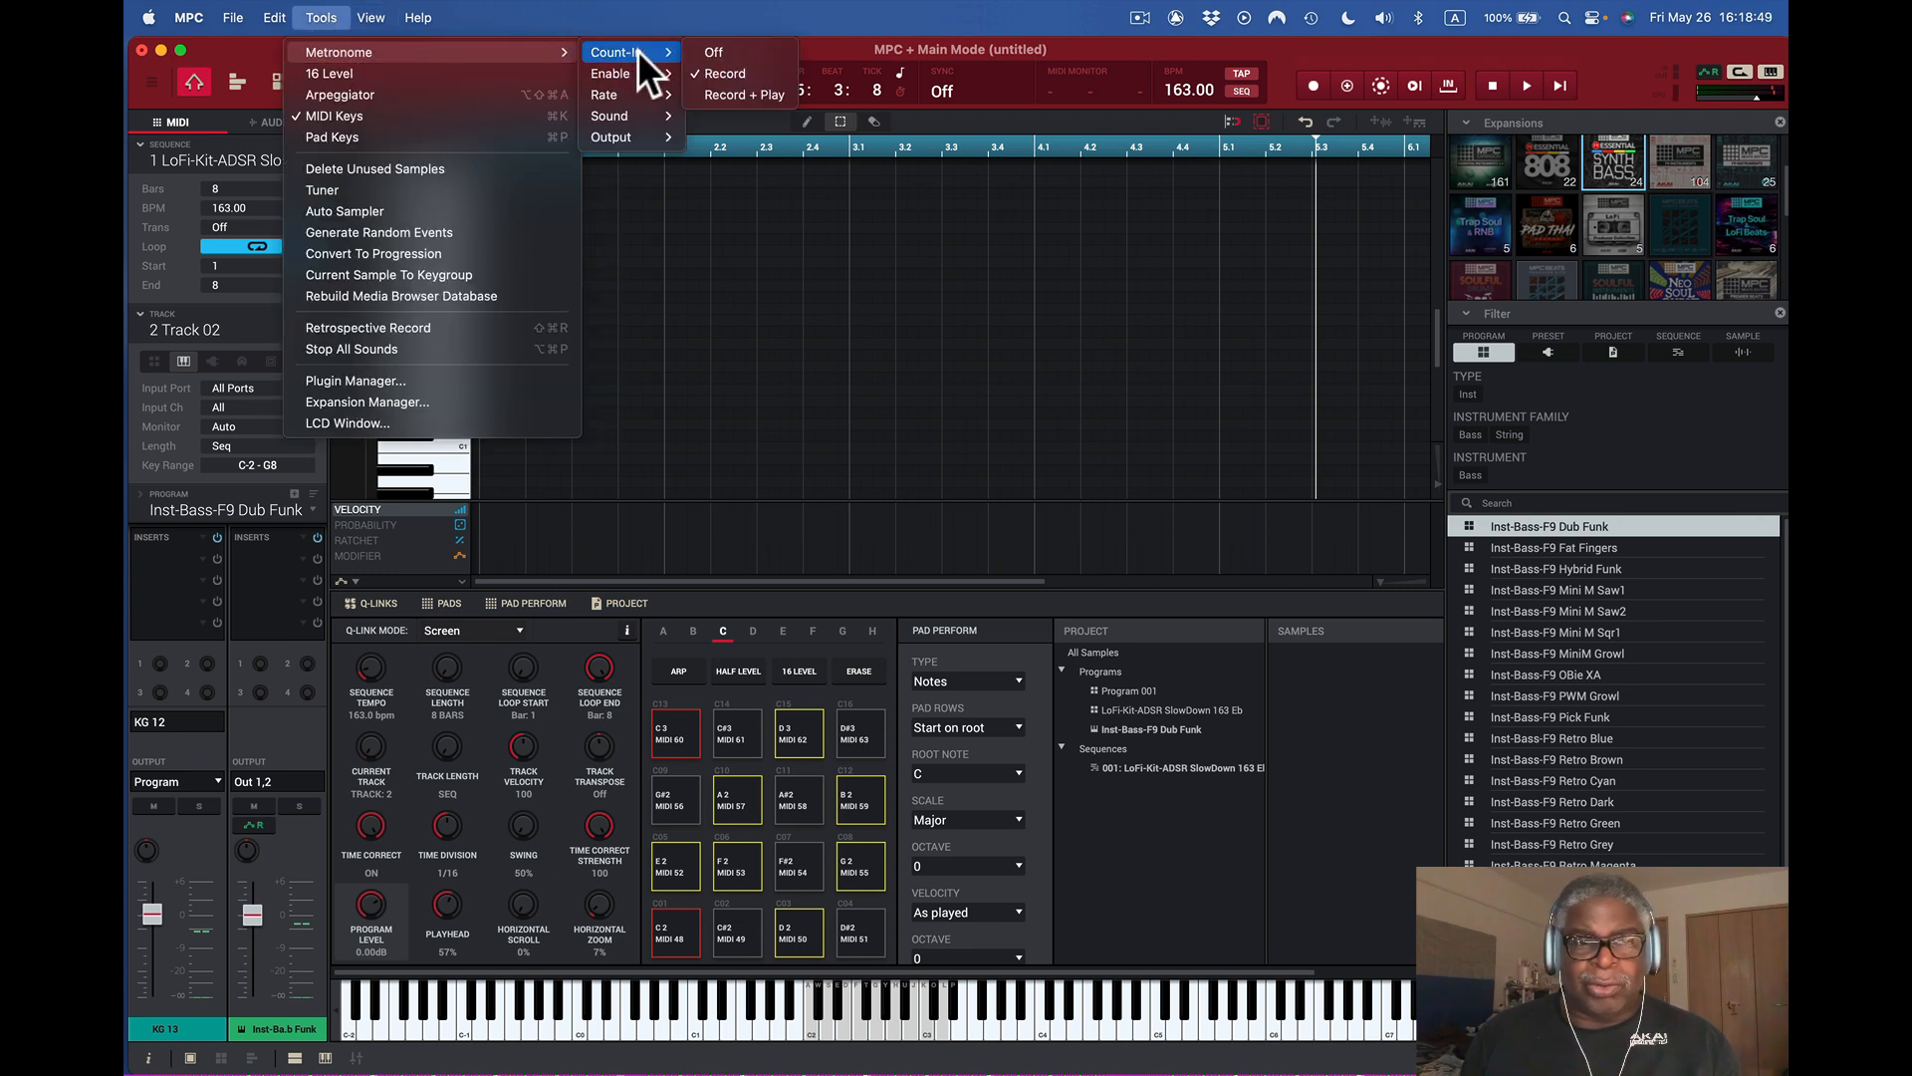
left_click(1394, 47)
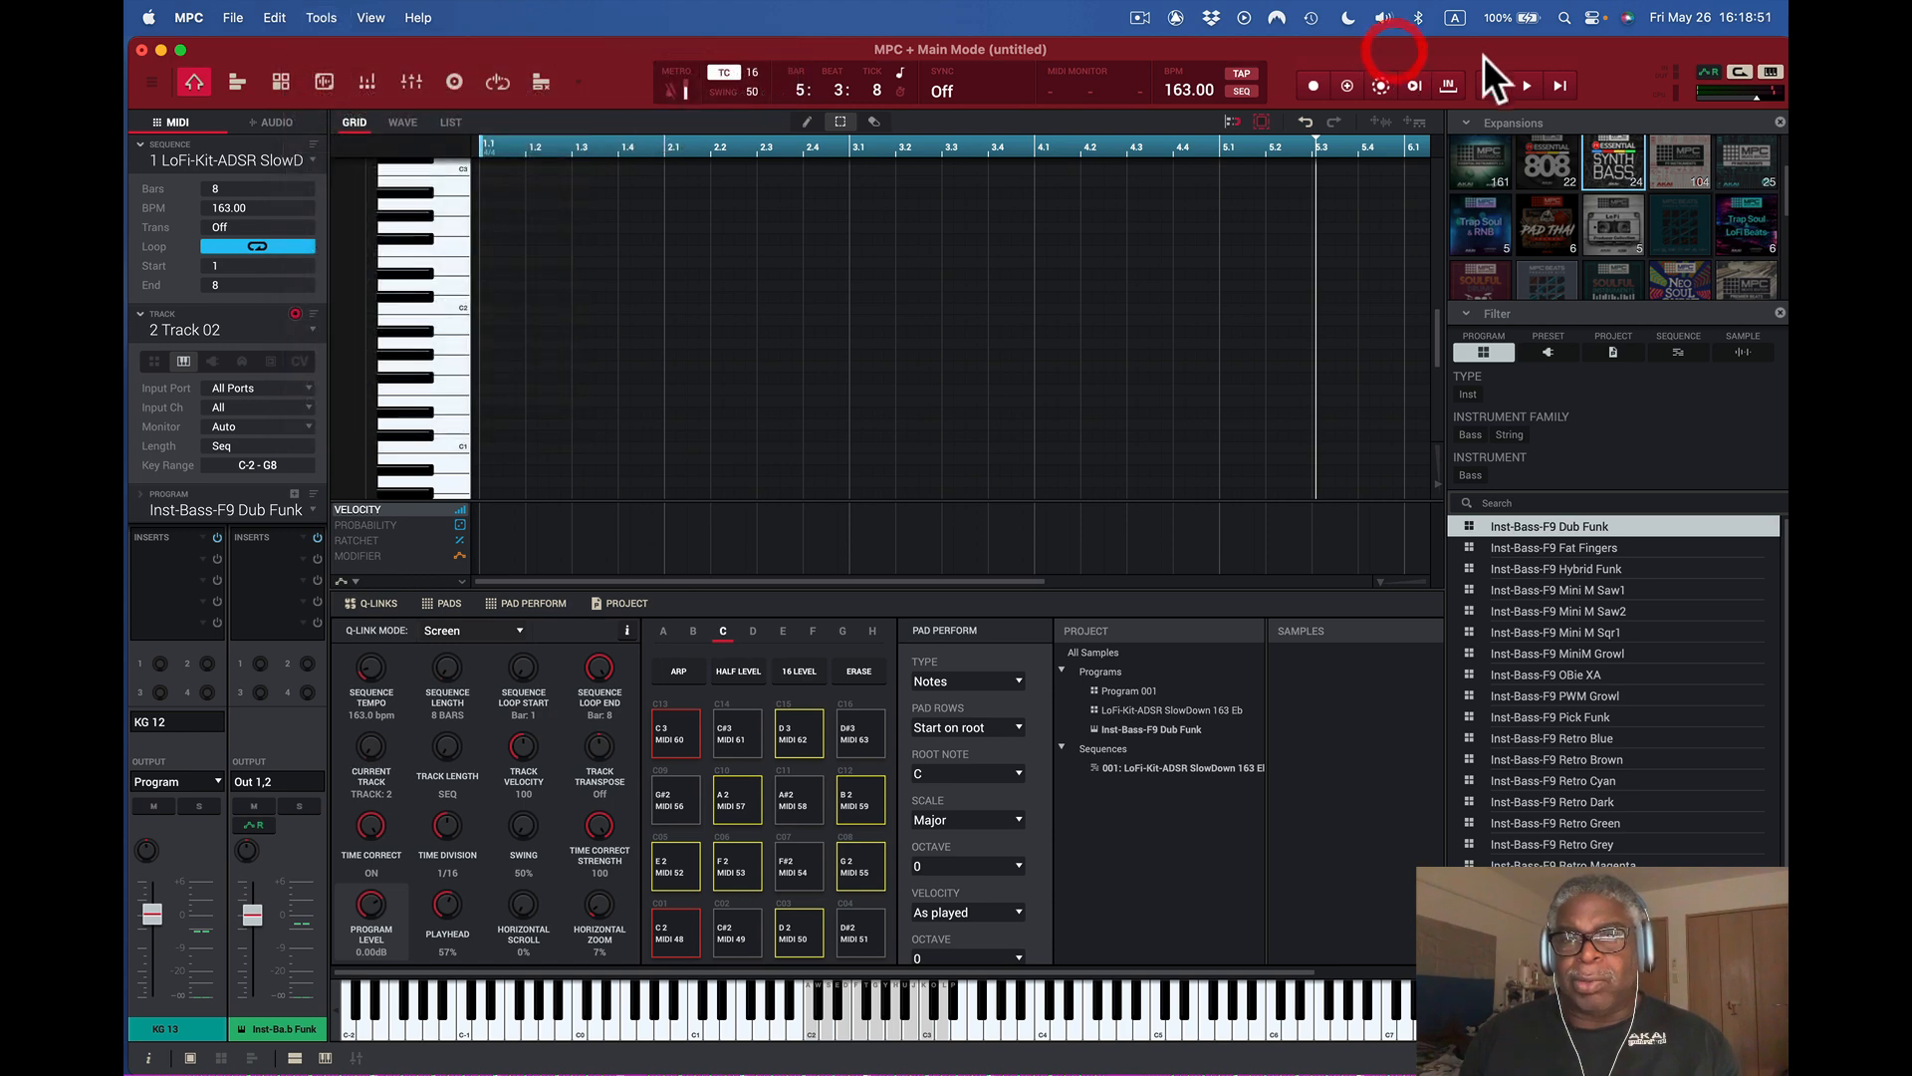
- Record an eight-bar bass line on track 2, playing C2, G#2, G2, F2, G2 twice, and stop after listening back
left_click(1312, 87)
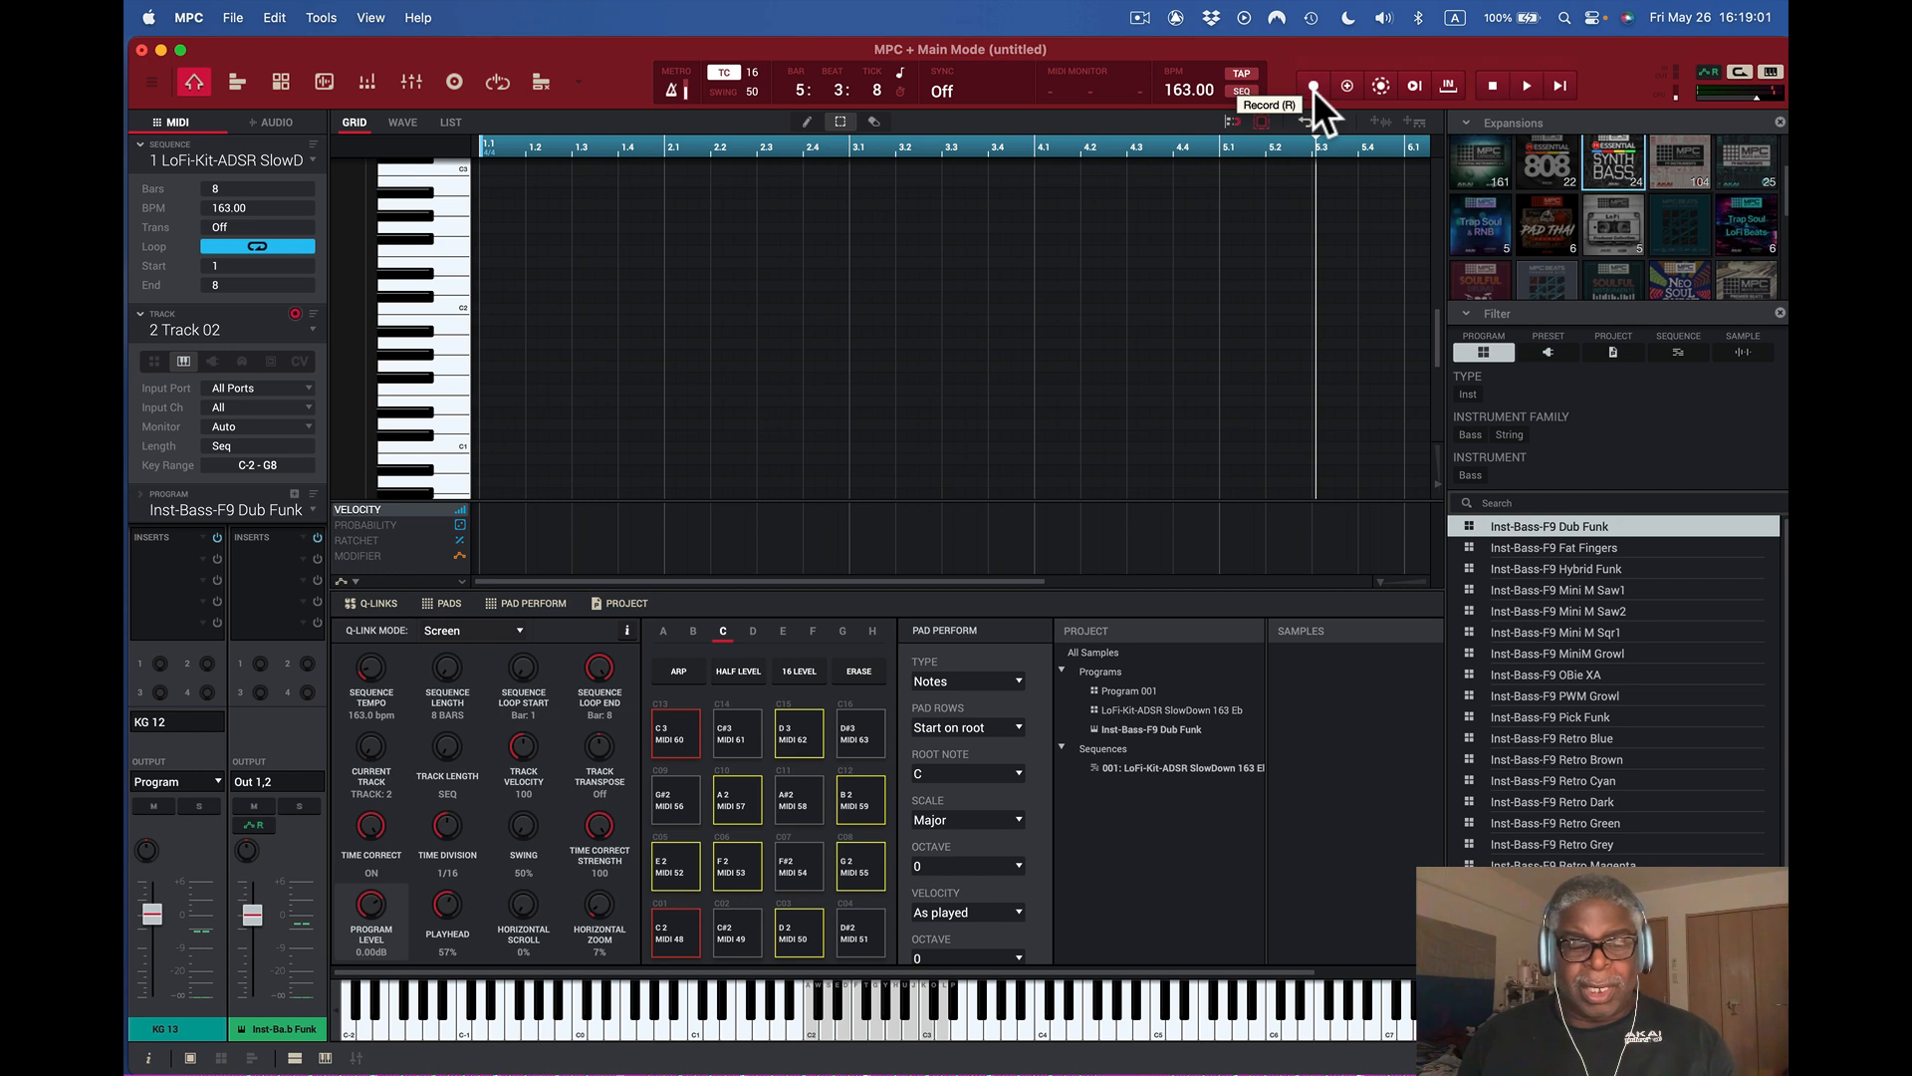
left_click(1539, 84)
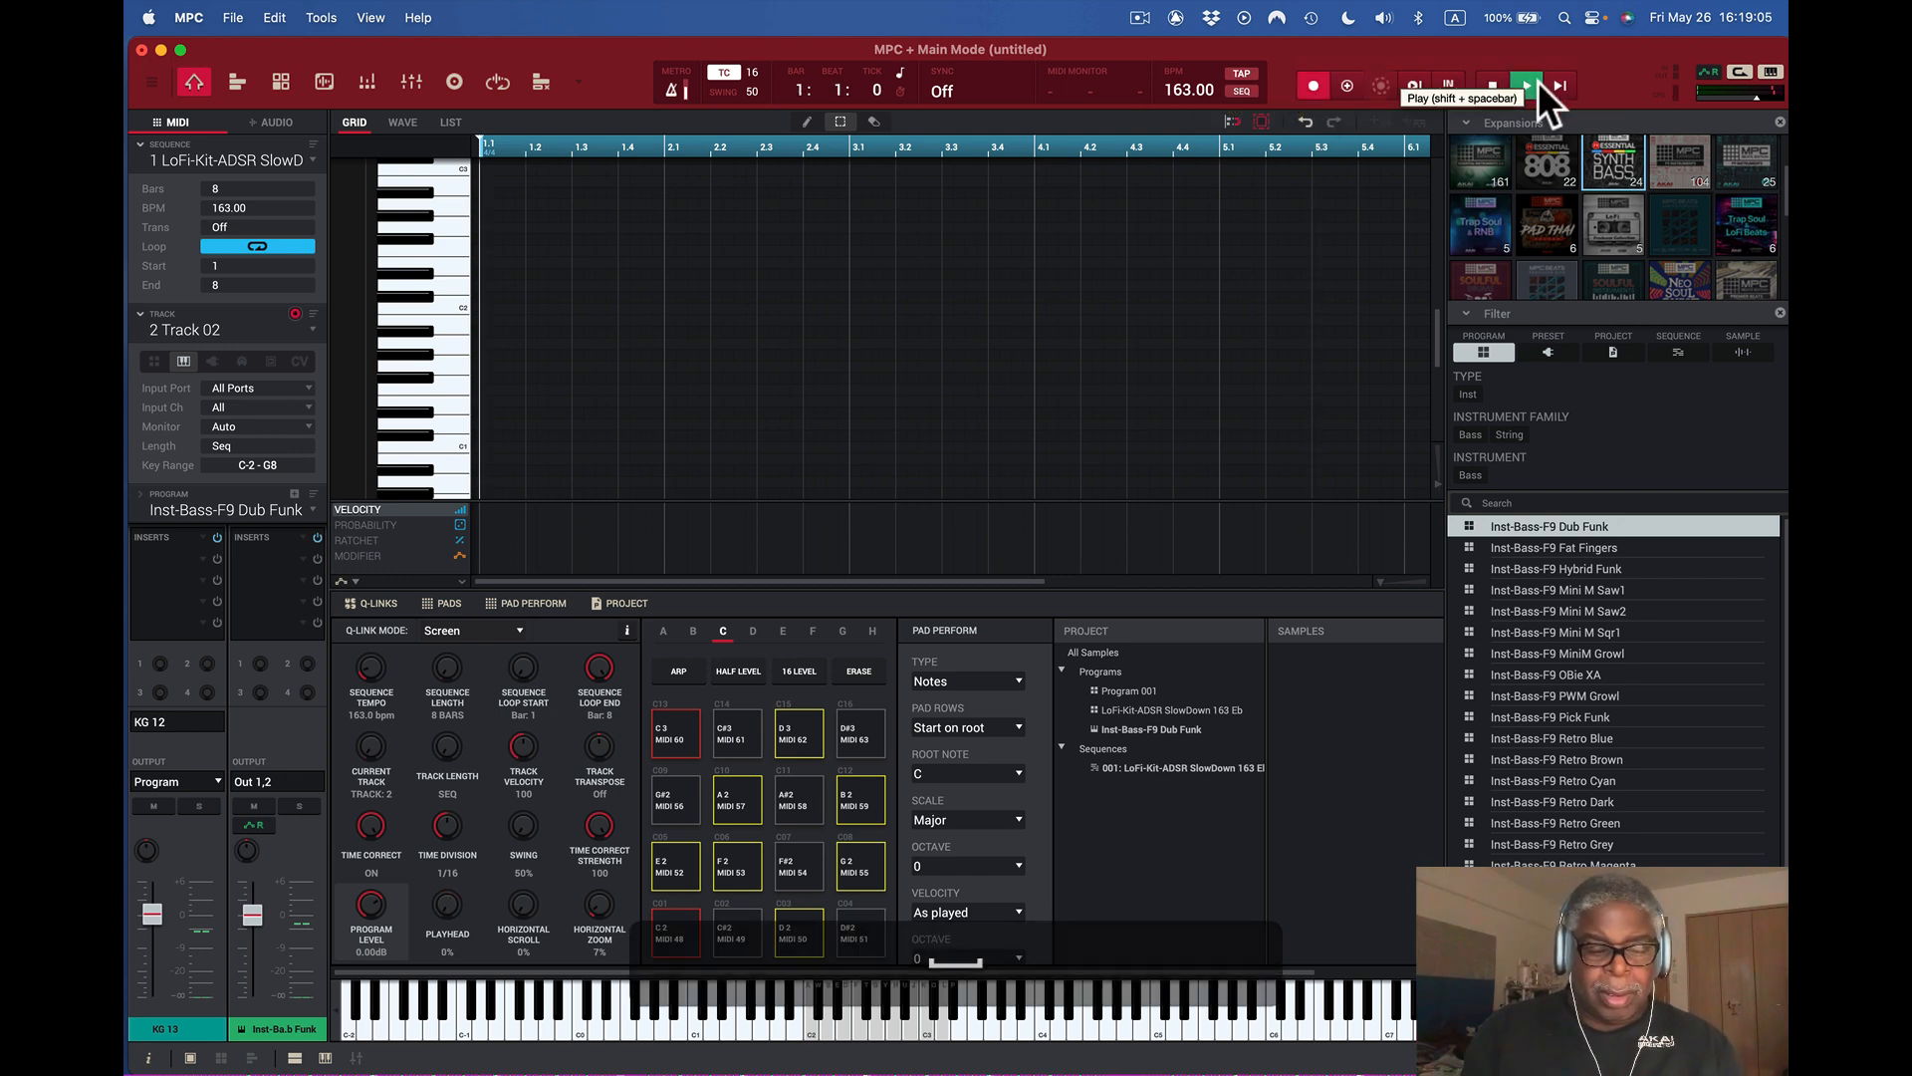
key("a")
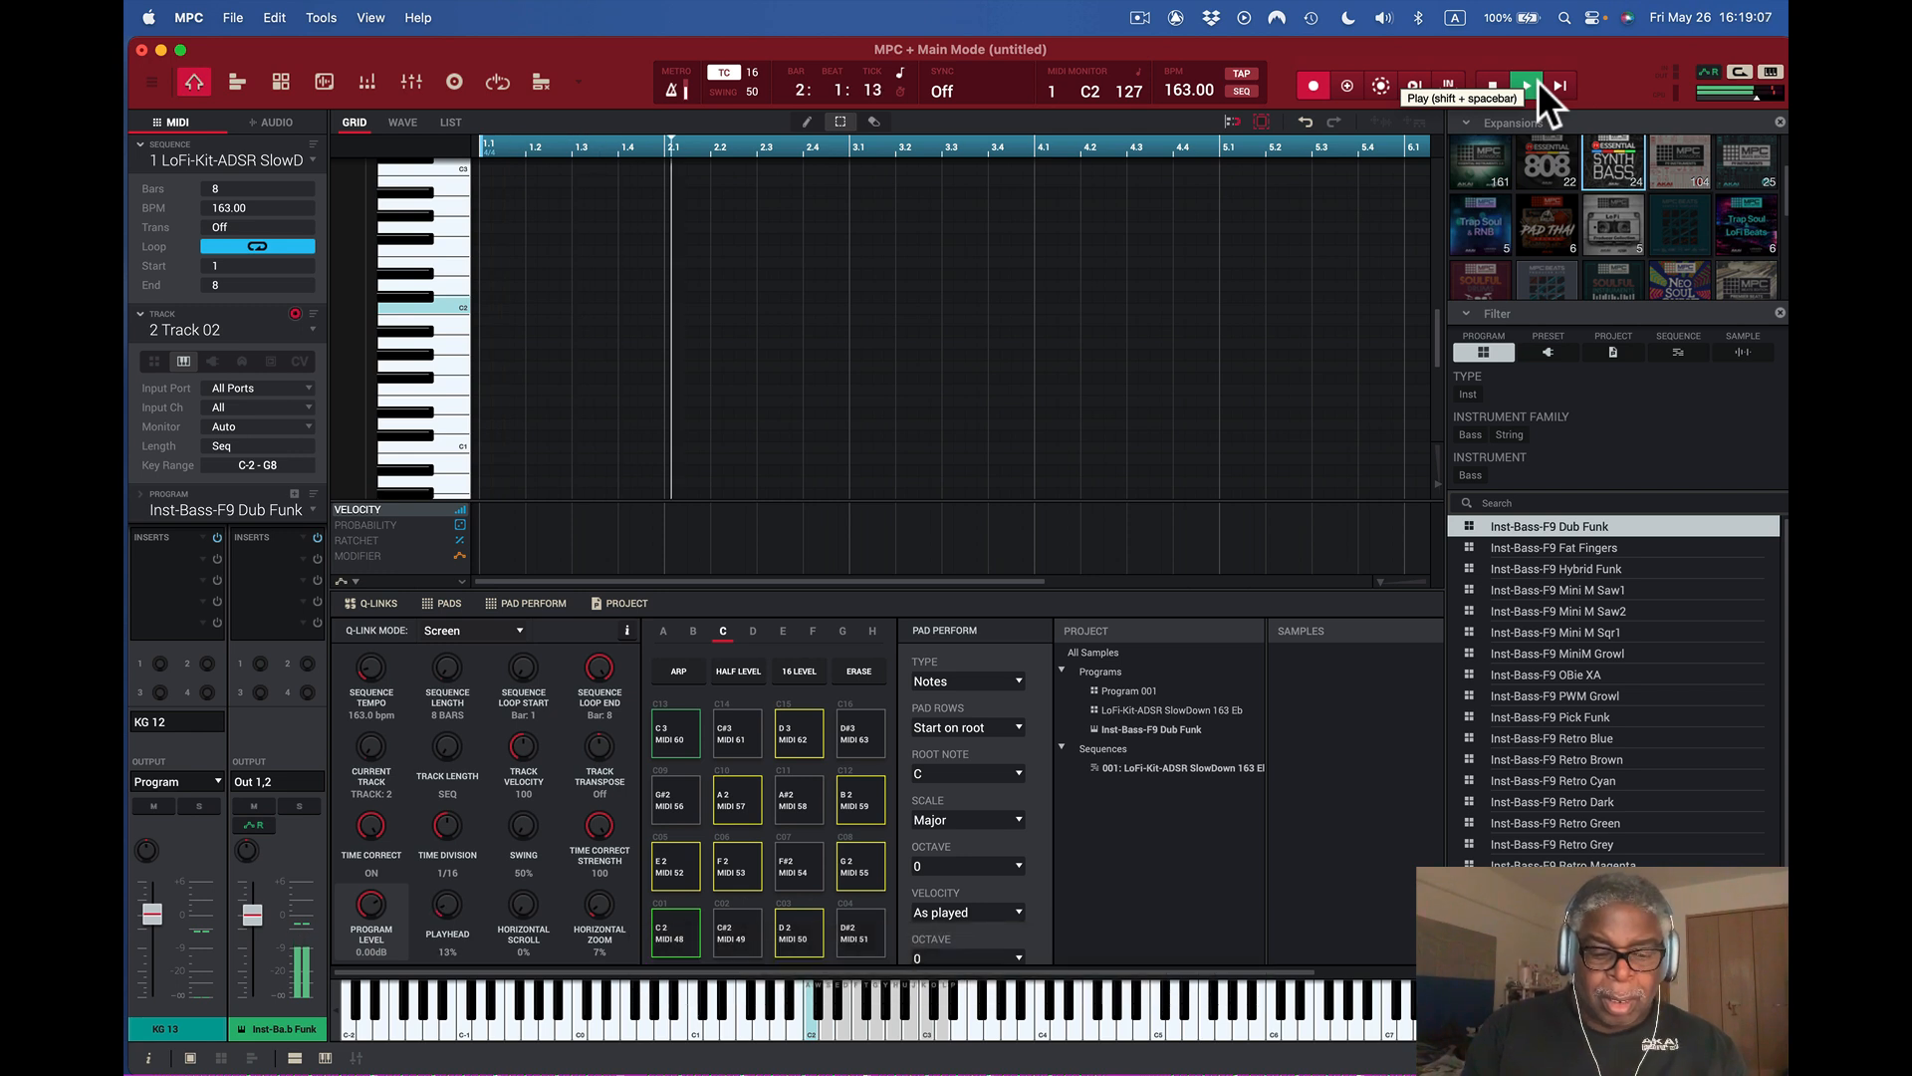
key("y")
key("g")
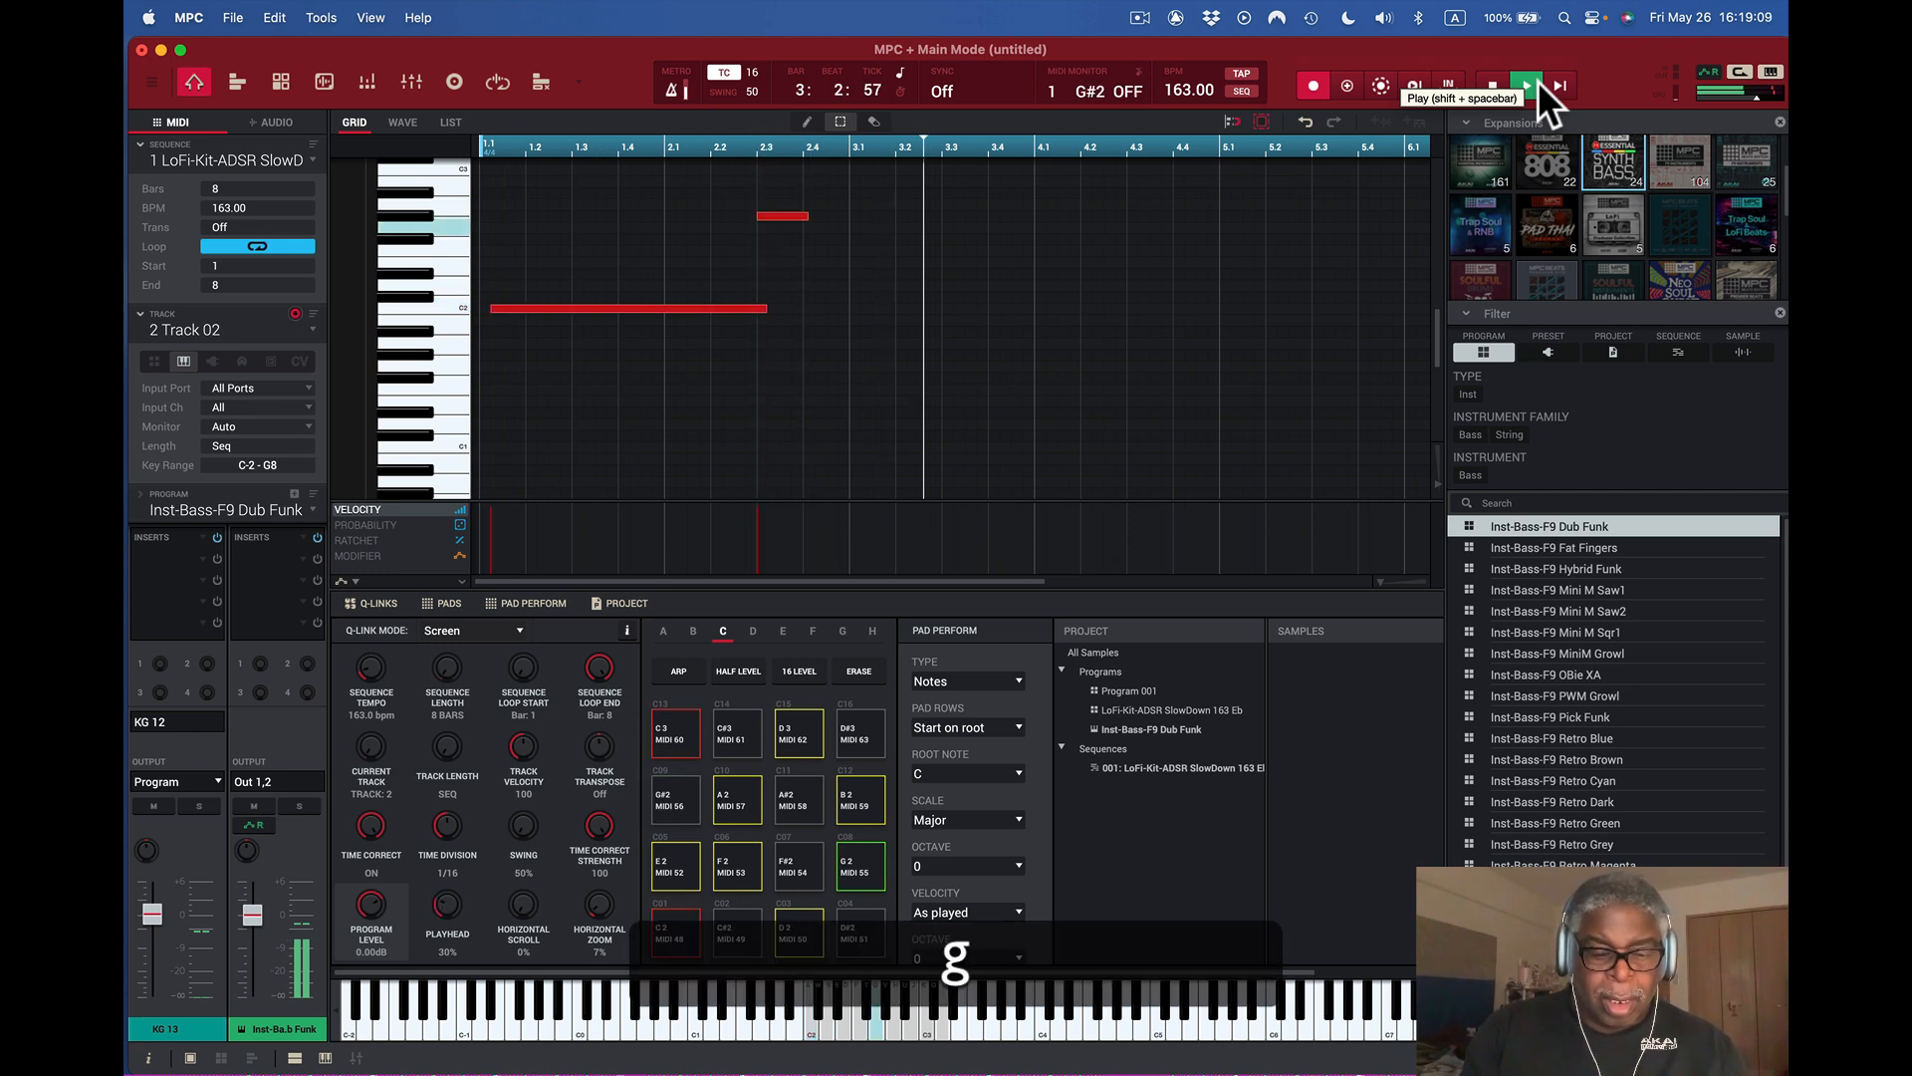
key("f")
key("g")
key("a")
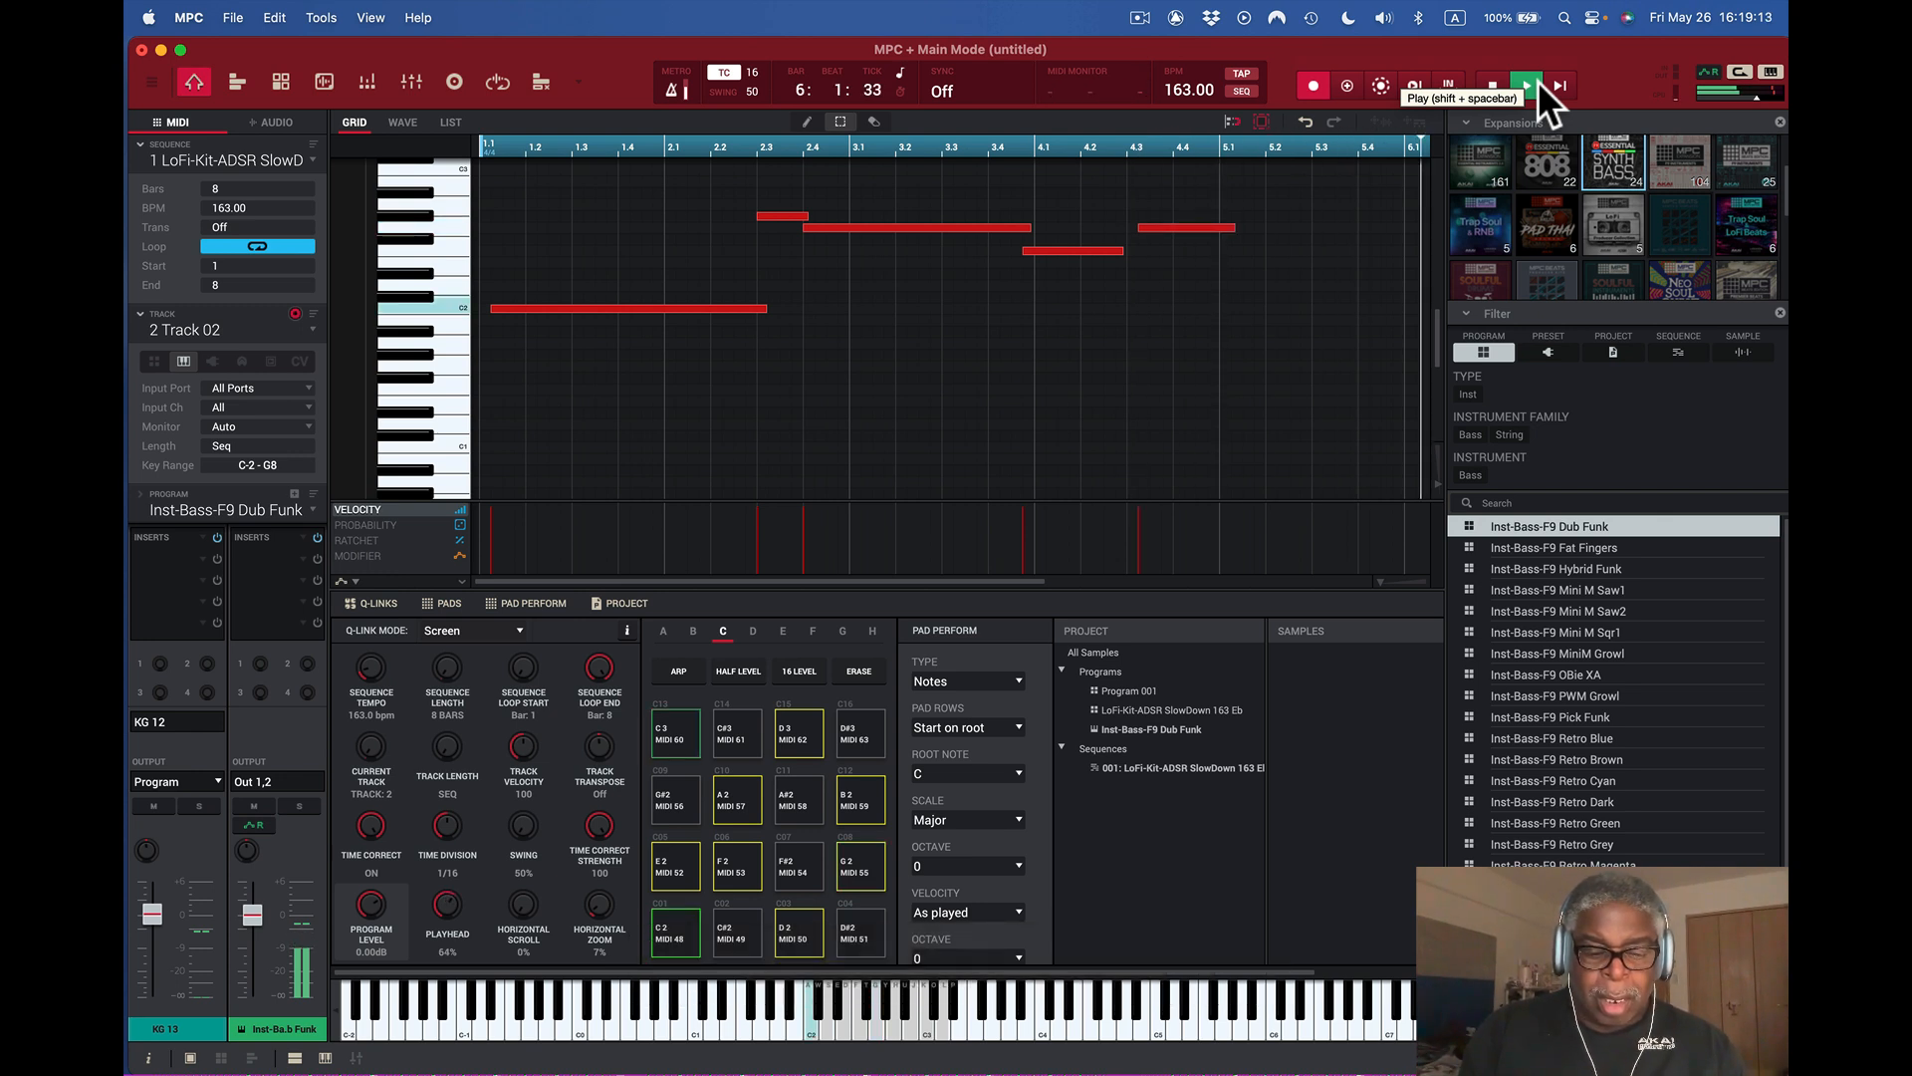
key("g")
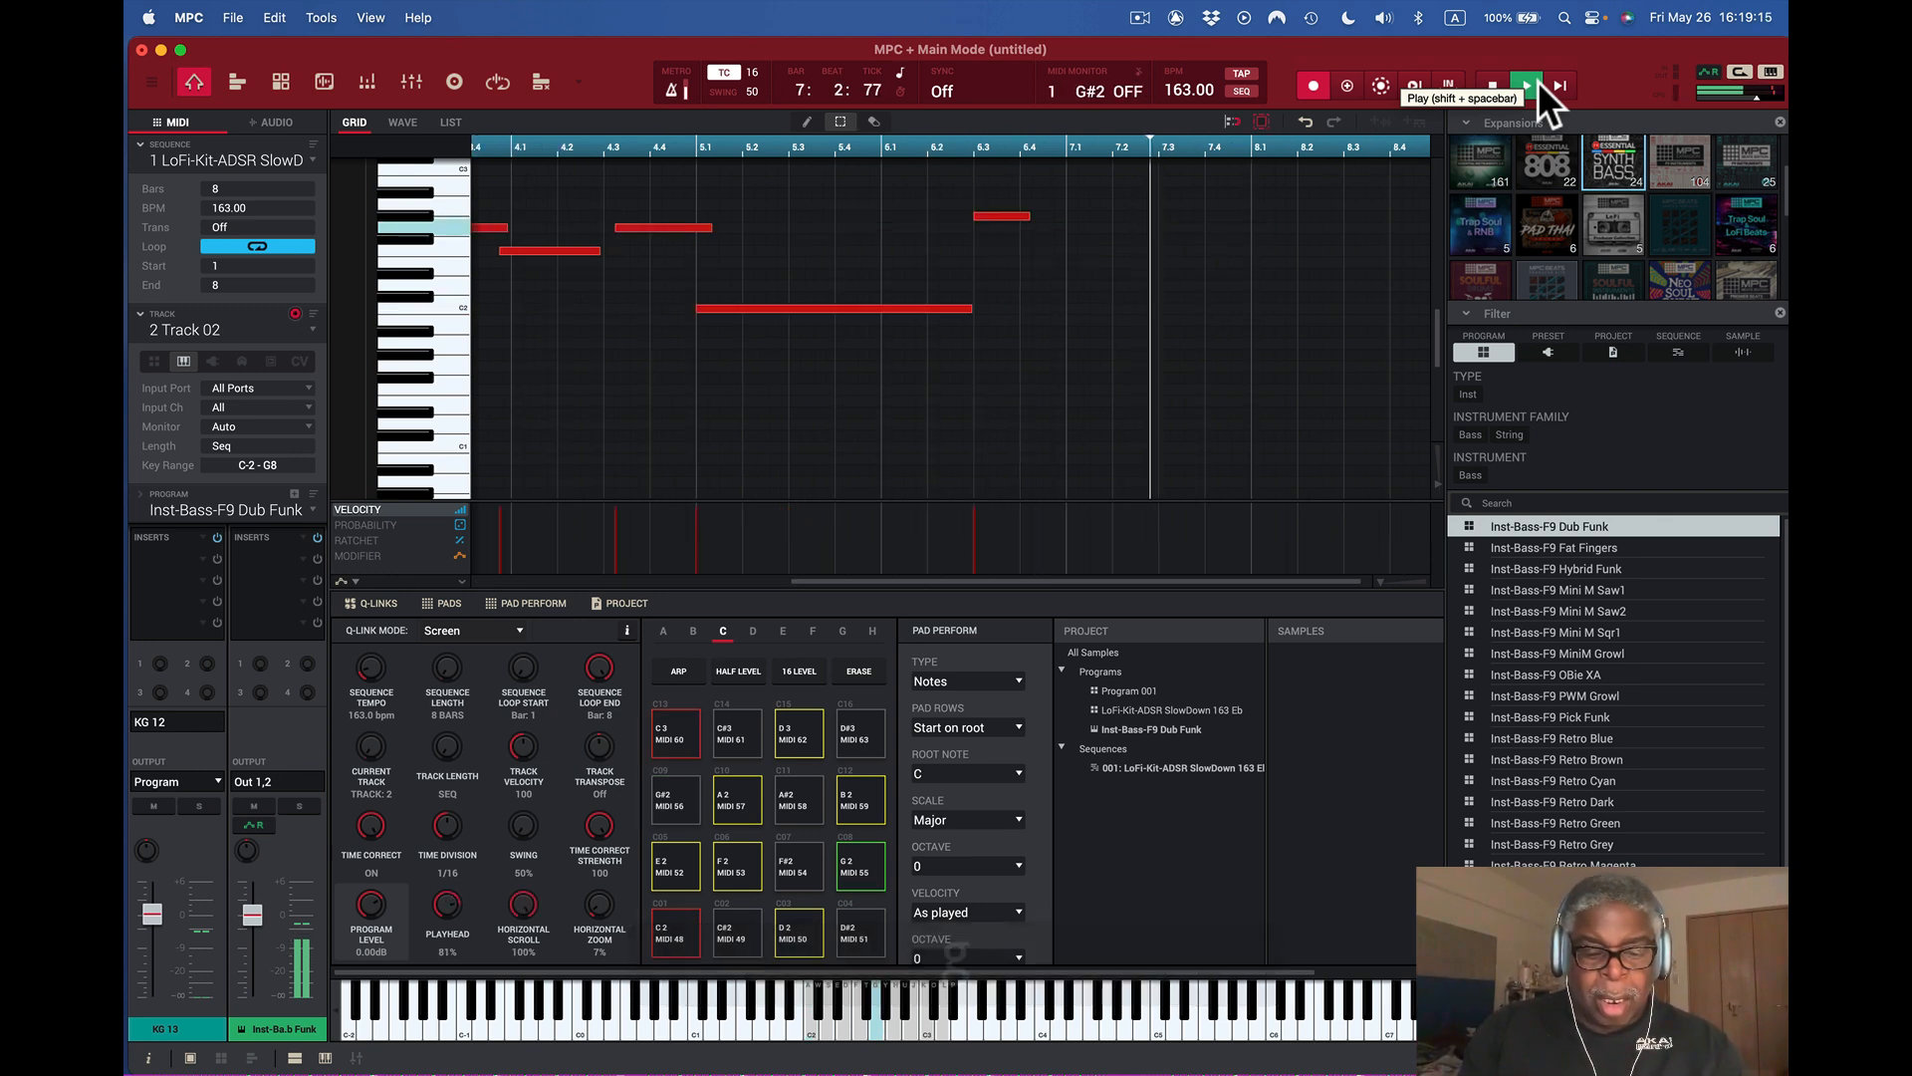
key("f")
key("g")
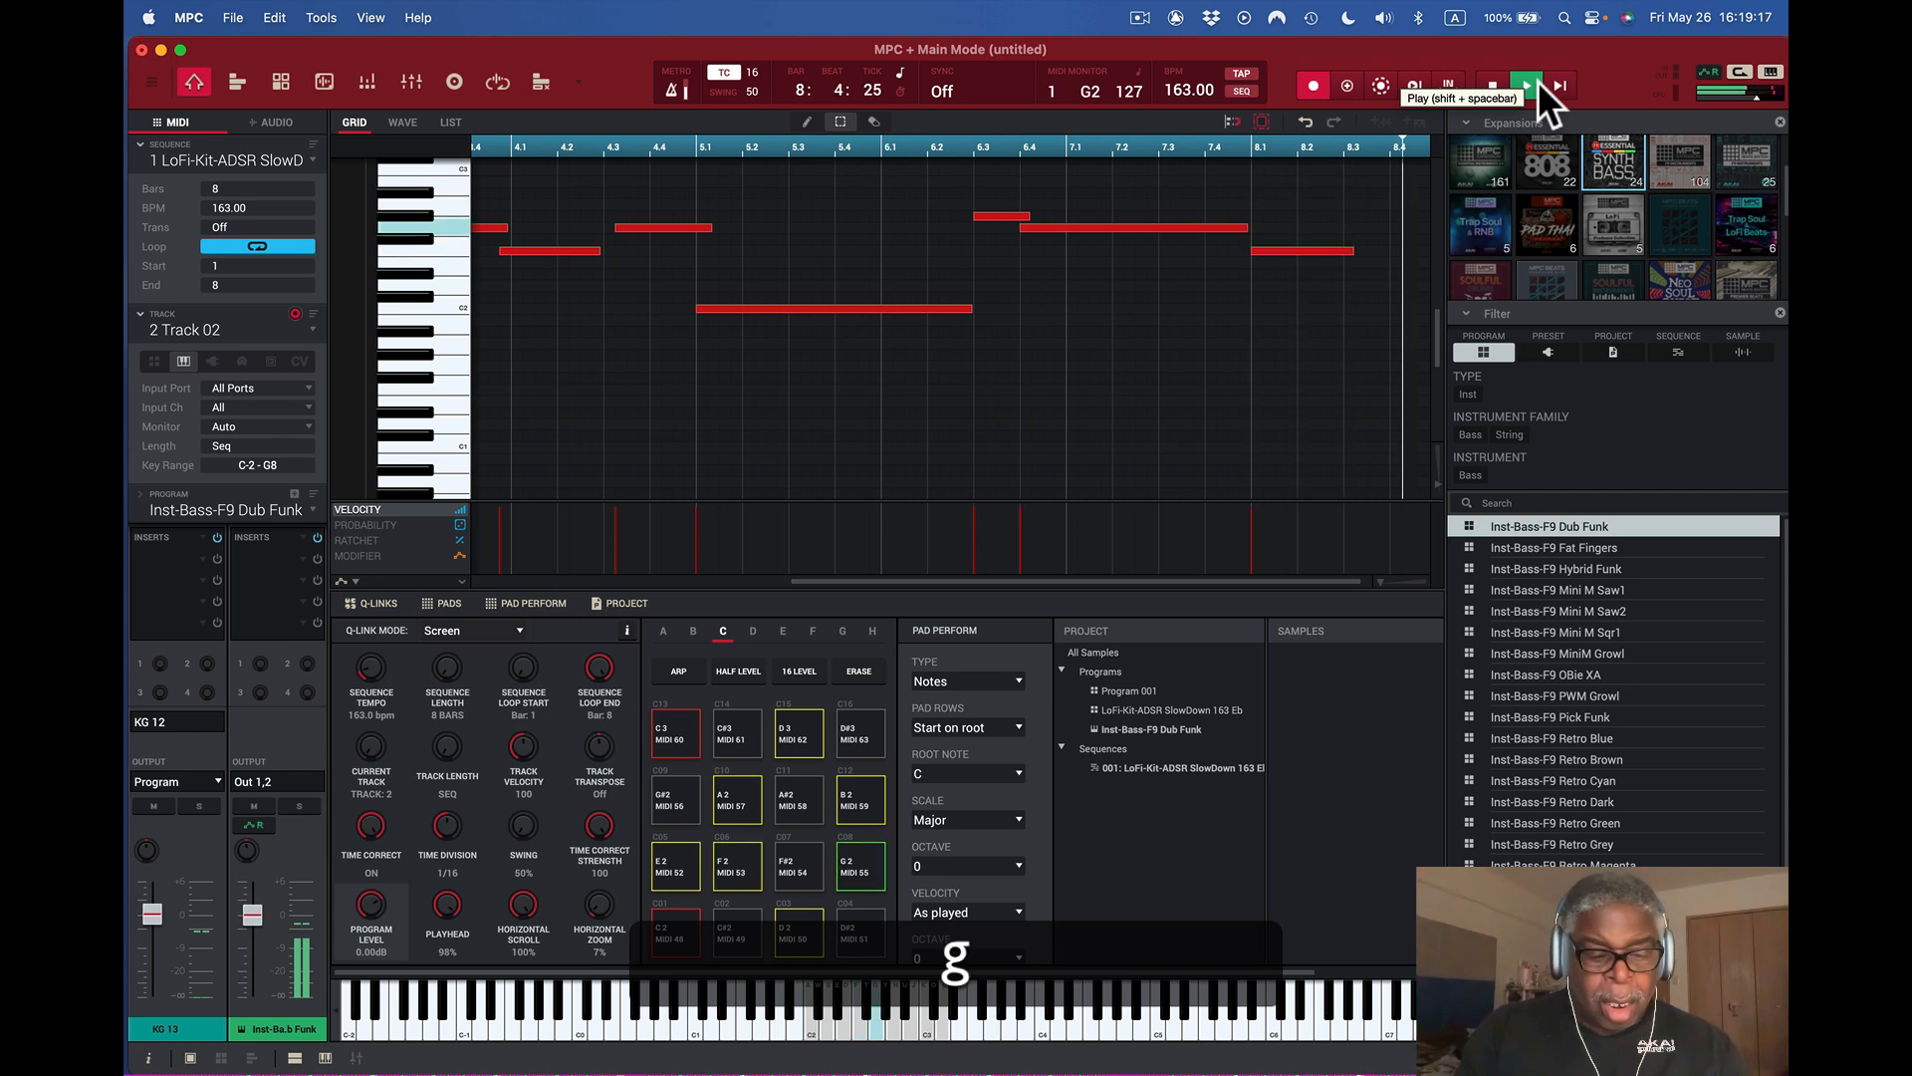
key("a")
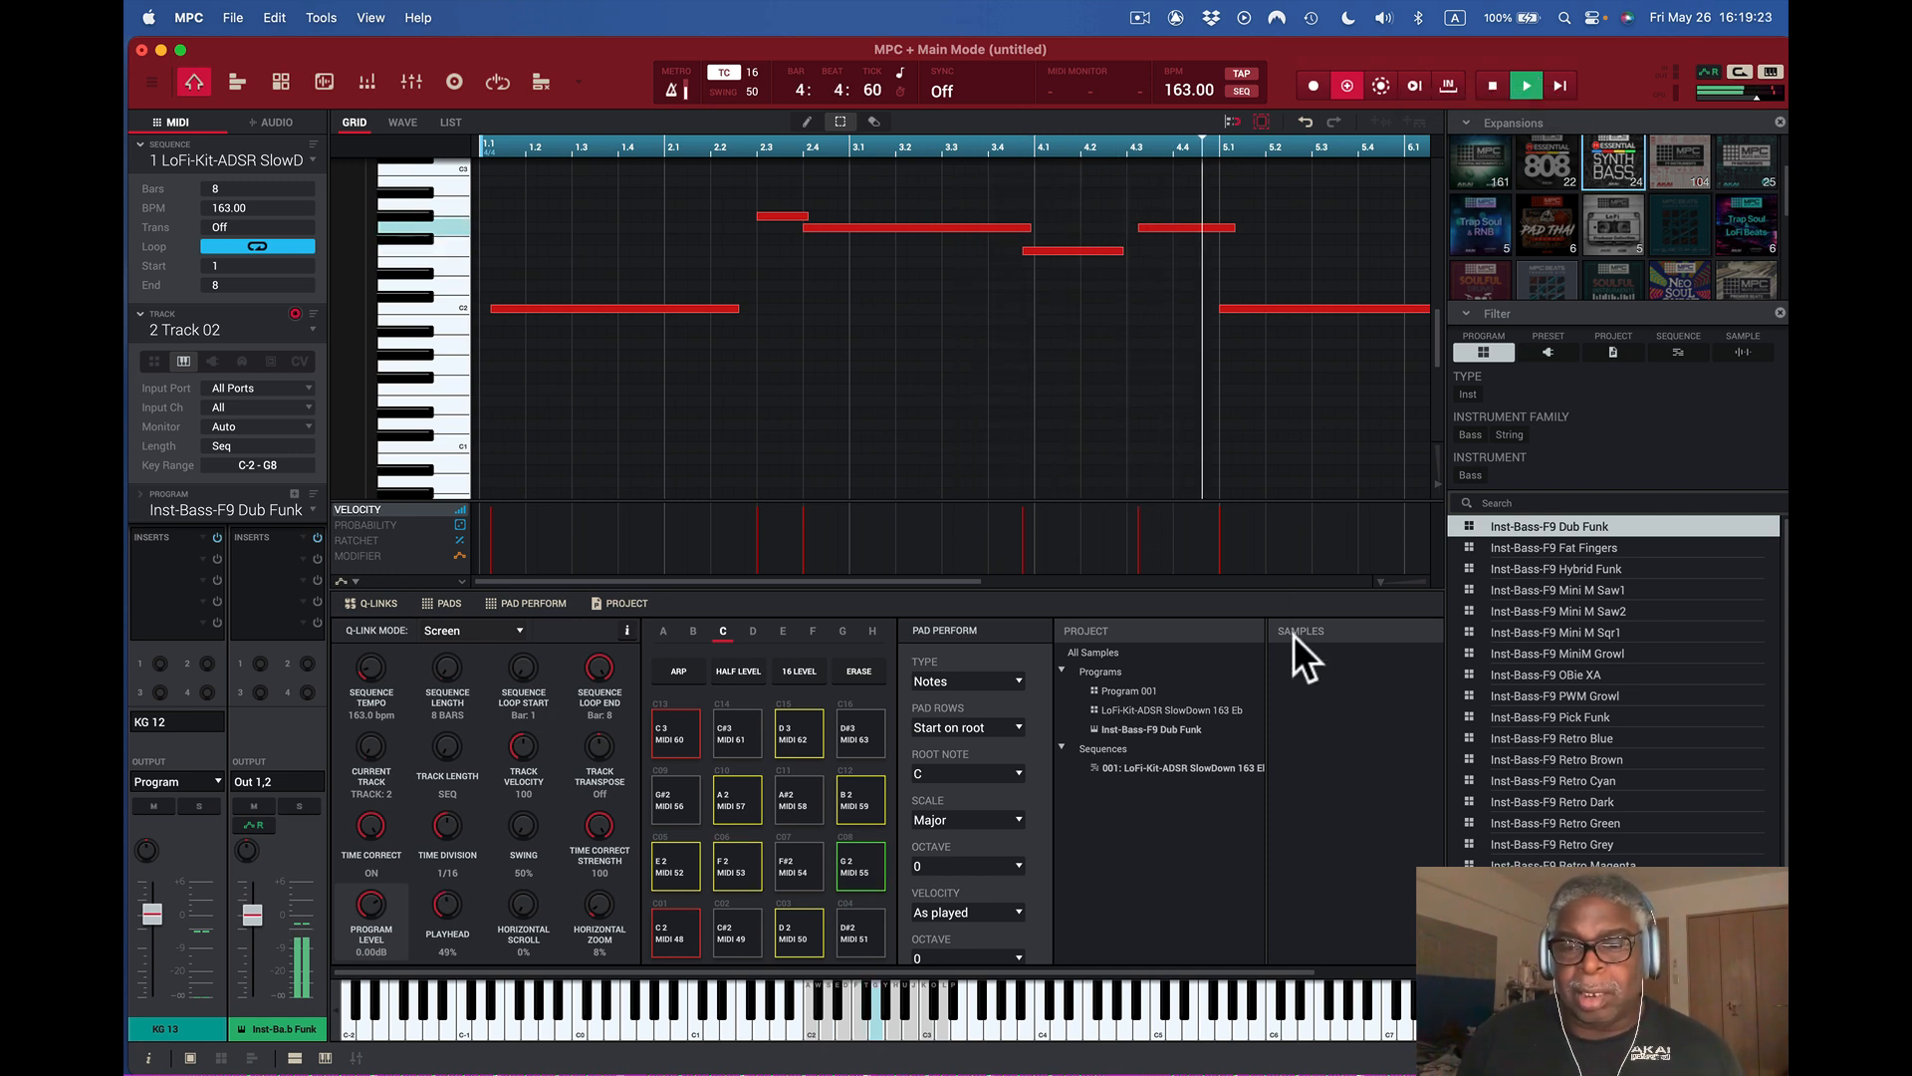
mouse_move(1380, 581)
left_mouse_down()
mouse_move(1315, 588)
mouse_move(1388, 580)
mouse_move(1343, 584)
left_mouse_up()
key("space")
- Align the bar 4 bass notes so F2 starts at 4.1 and G2 at 4.3, and extend the preceding G2 to 4.1
left_click(1336, 584)
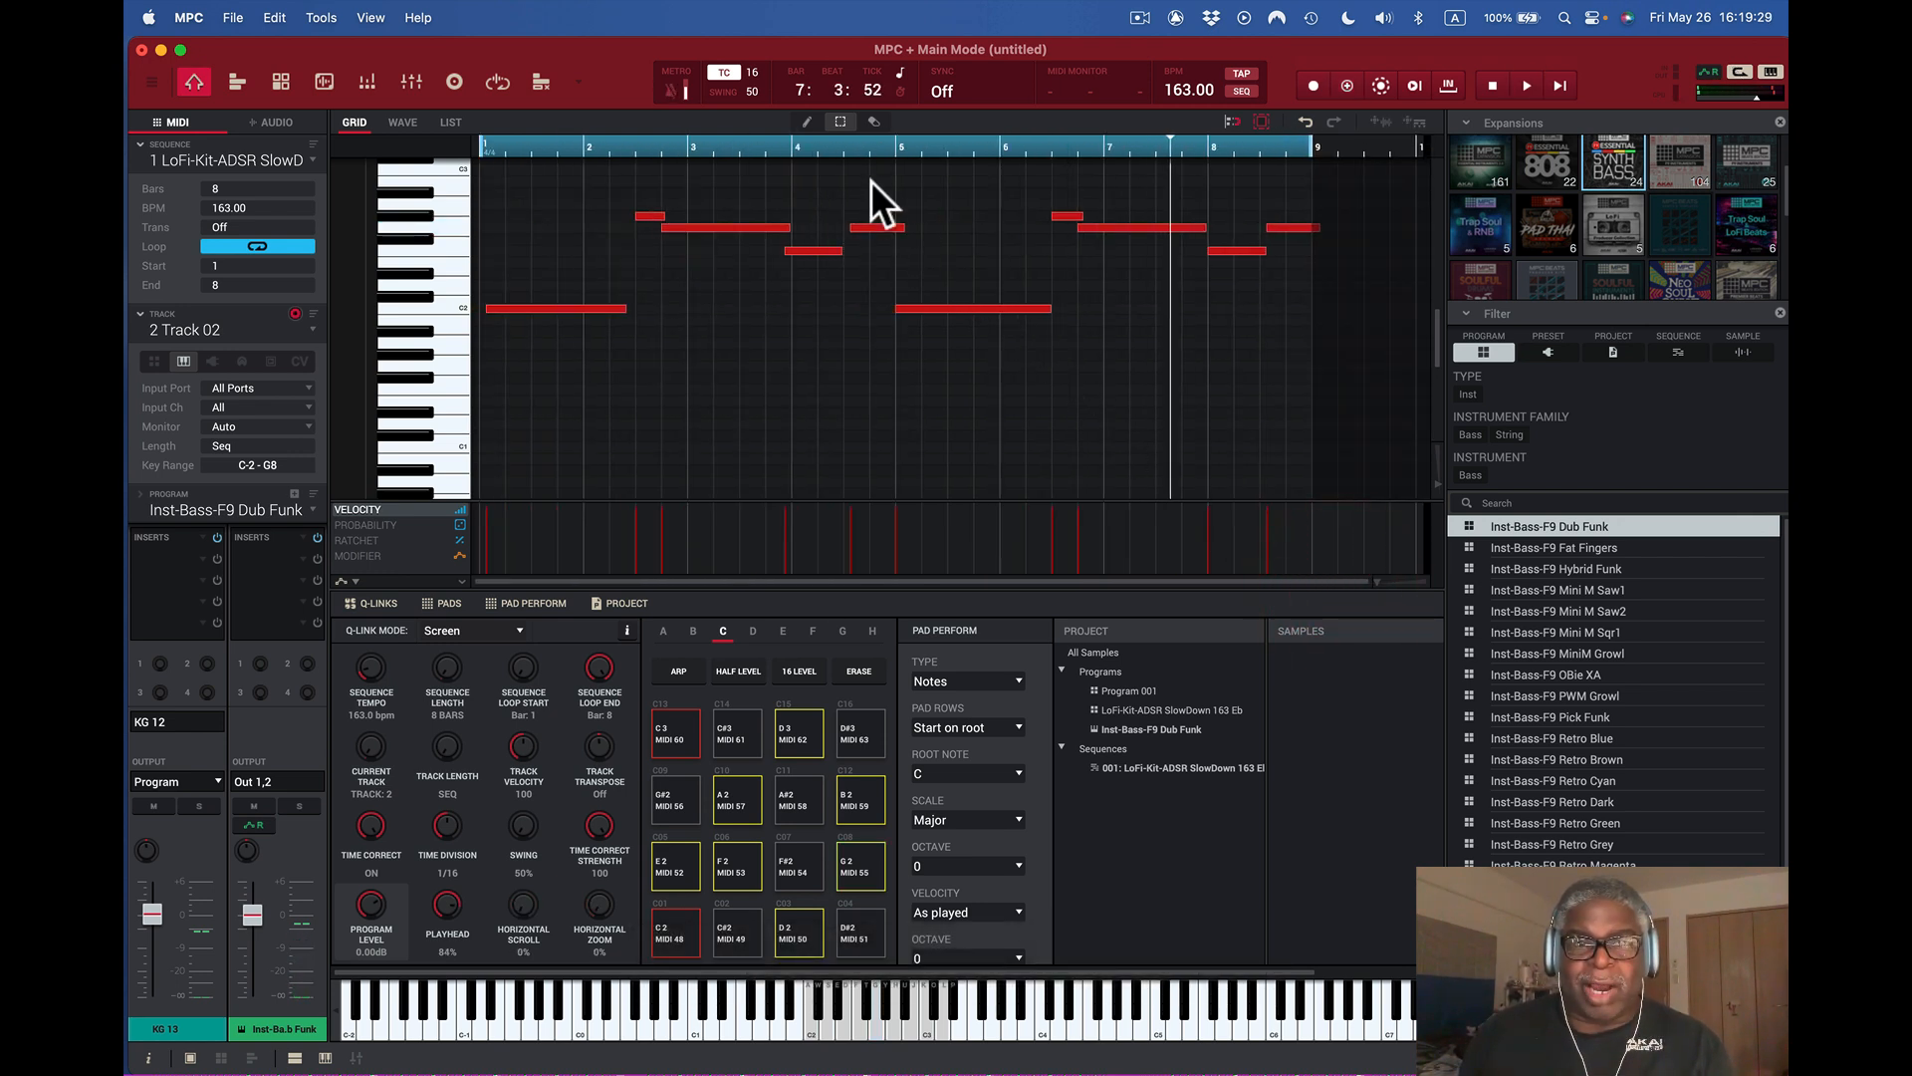
left_click(870, 141)
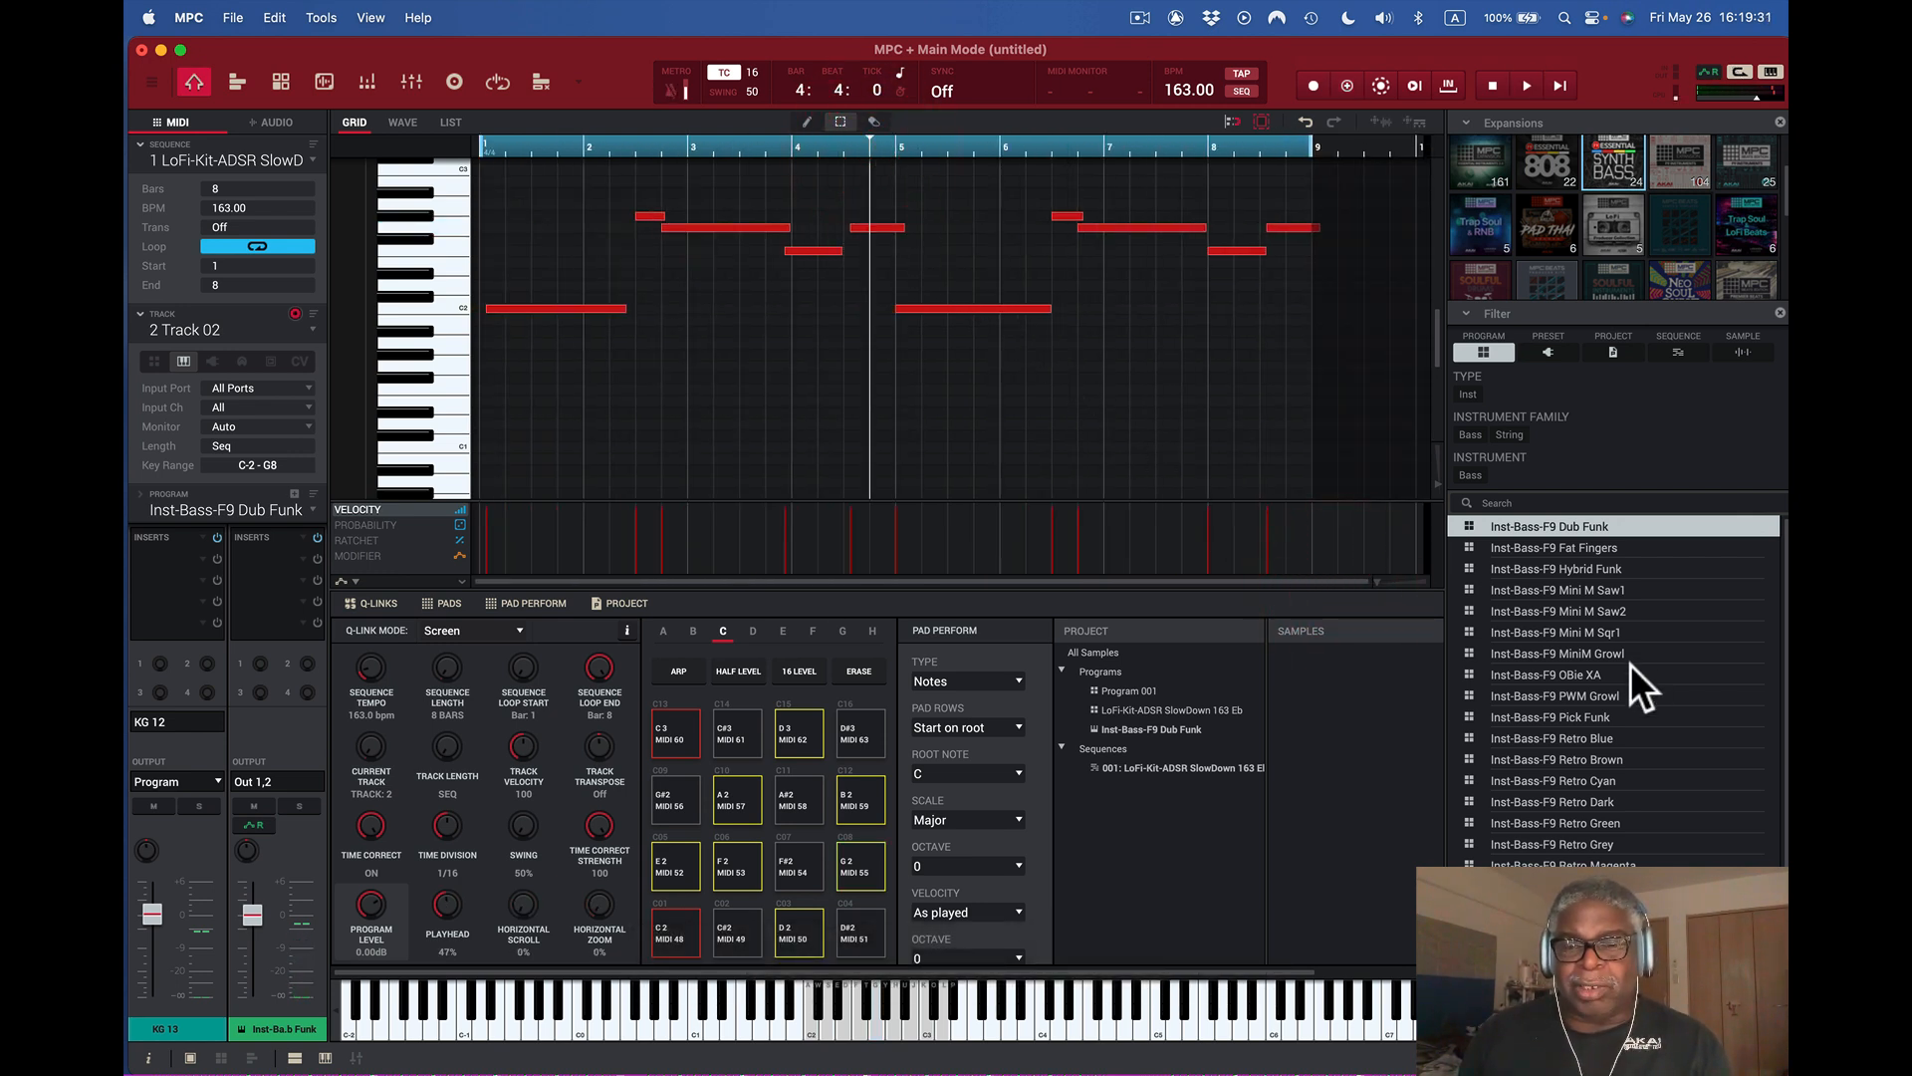
left_click_drag(1376, 579, 1382, 579)
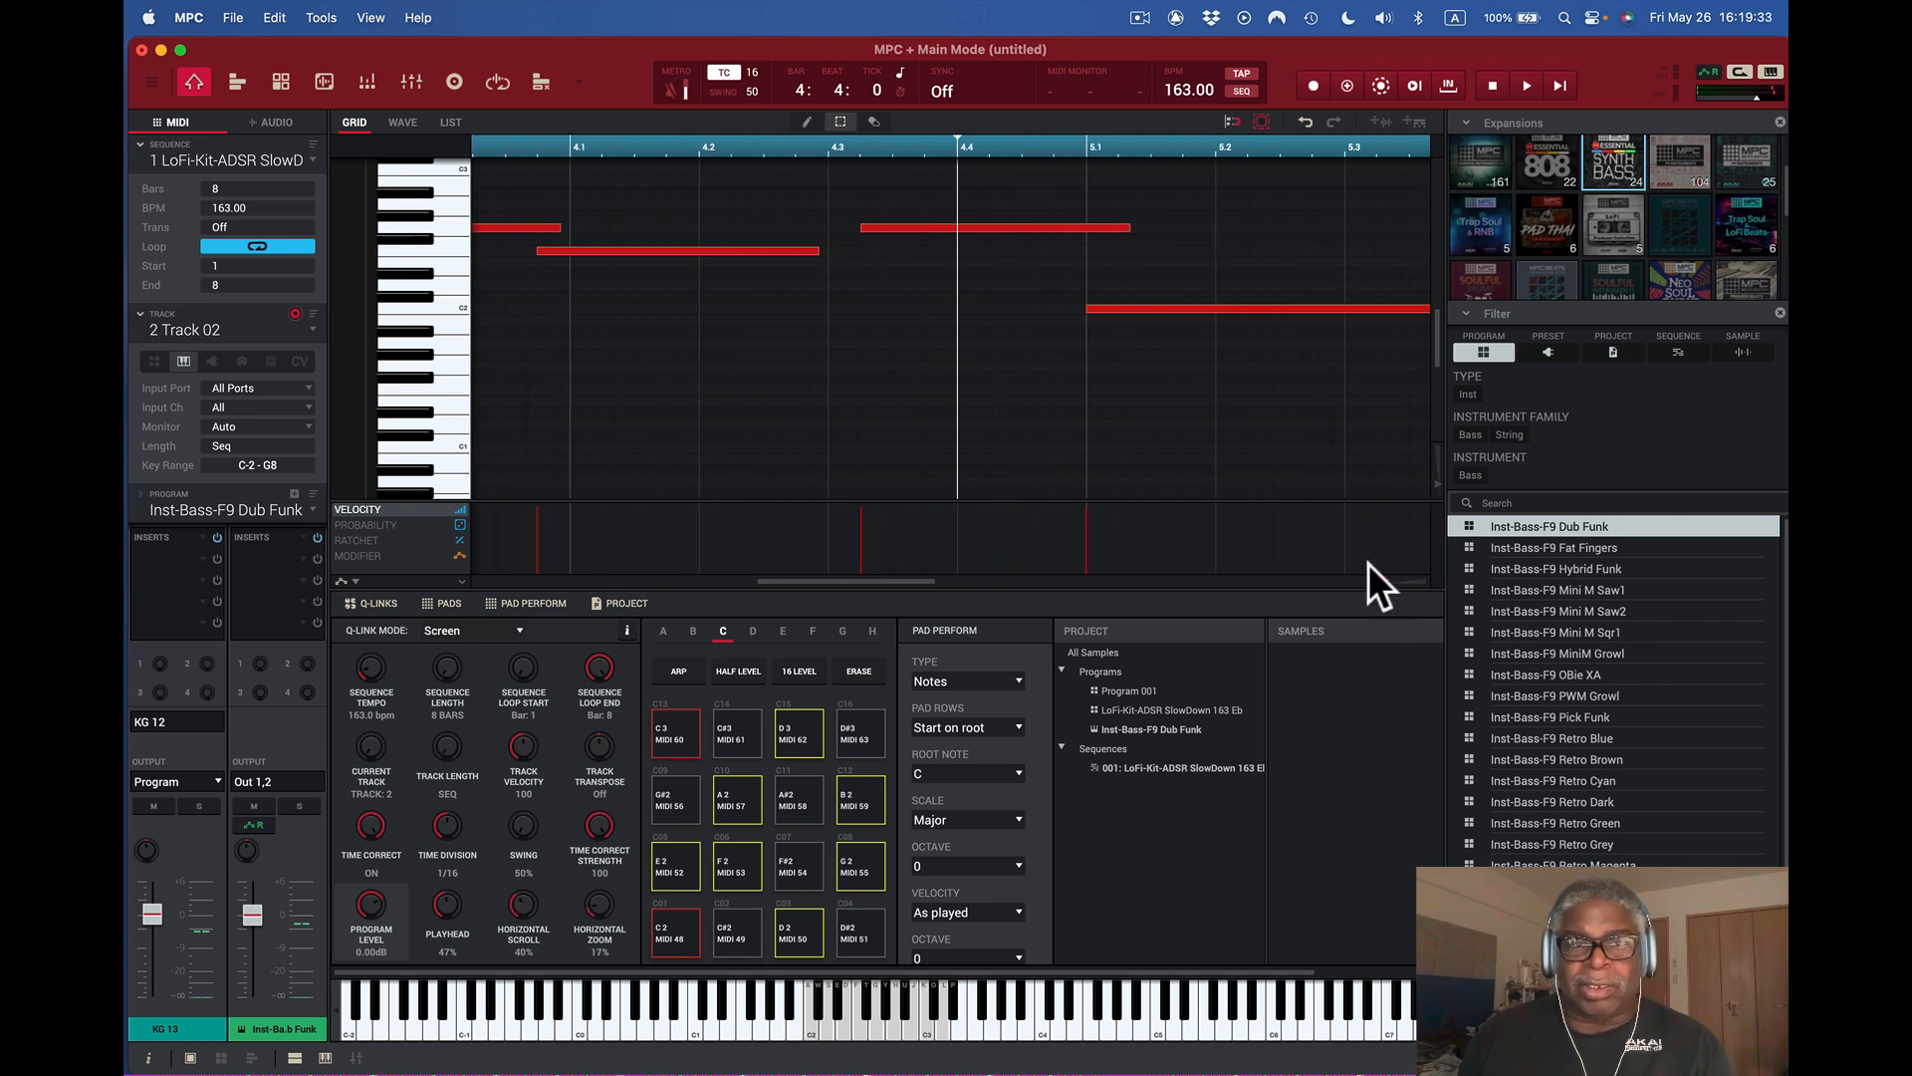
left_click_drag(1000, 230, 976, 239)
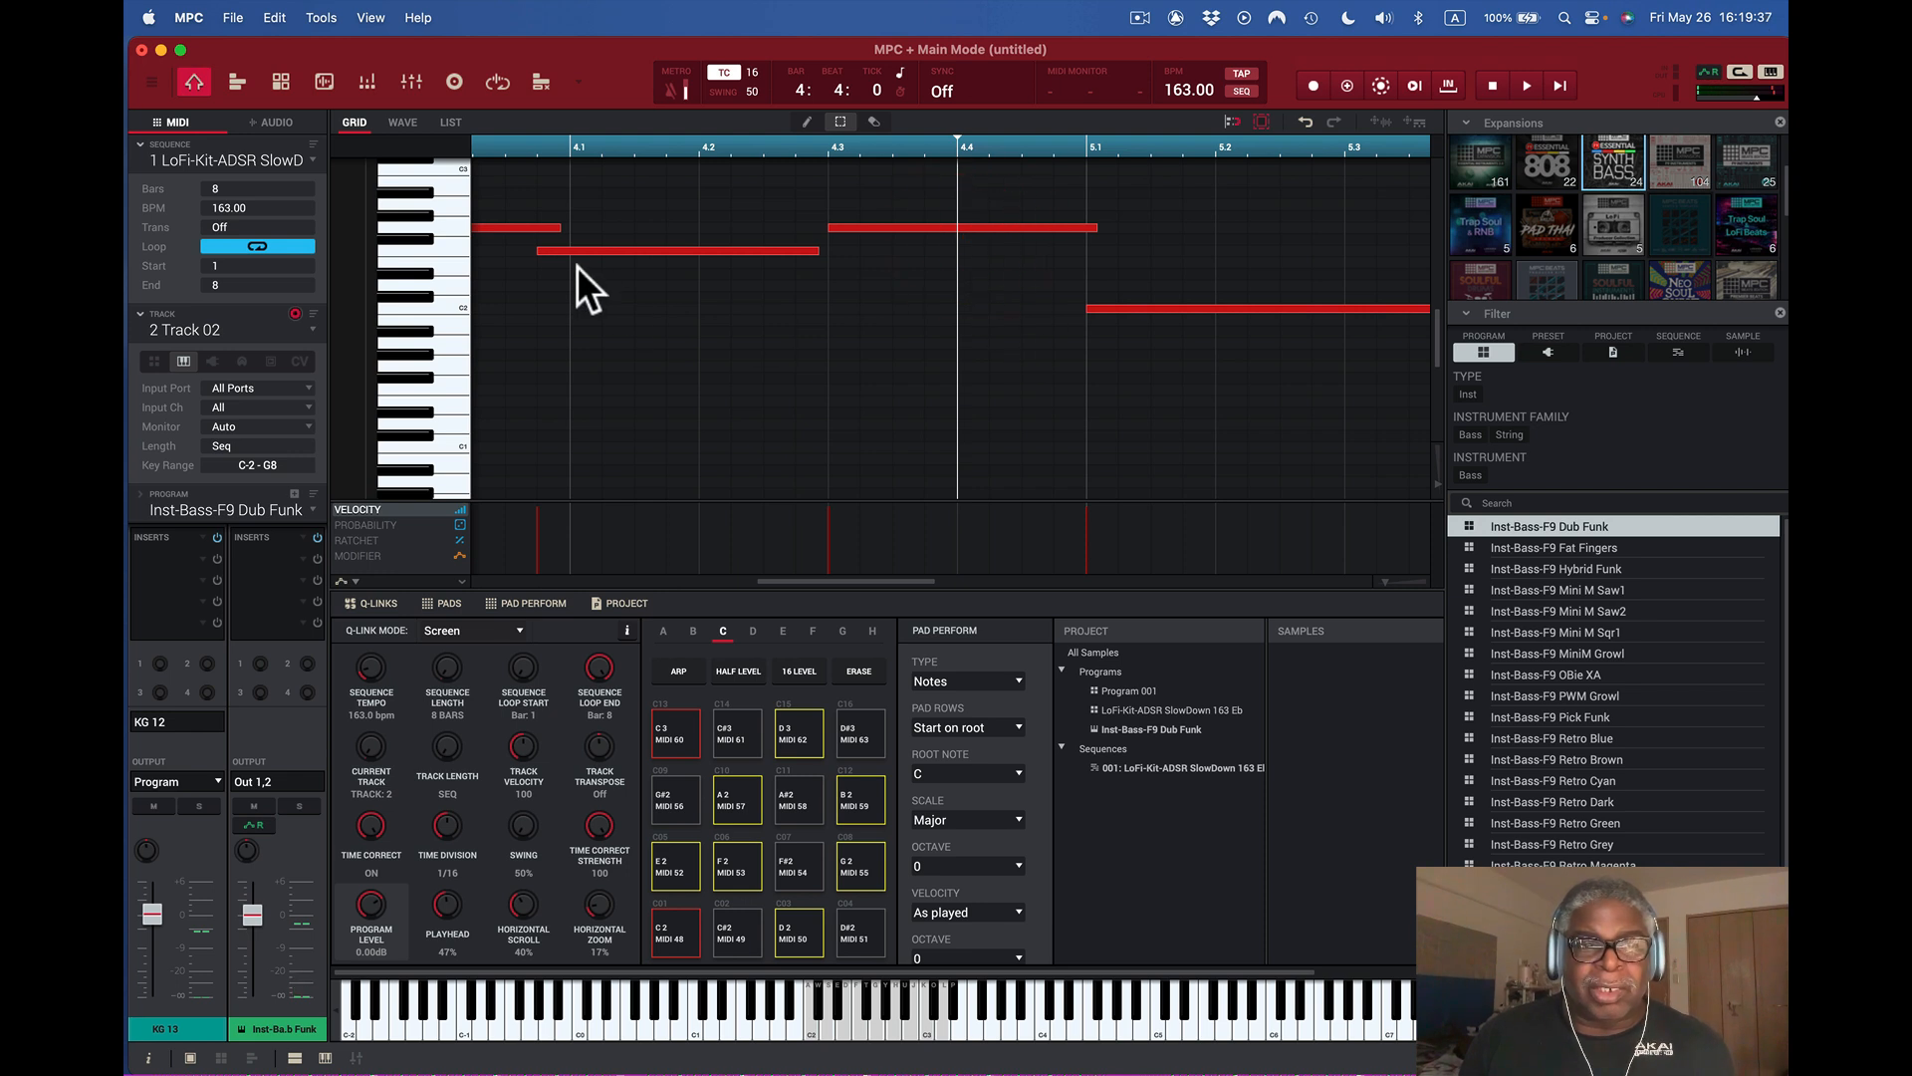
left_click_drag(620, 249, 636, 254)
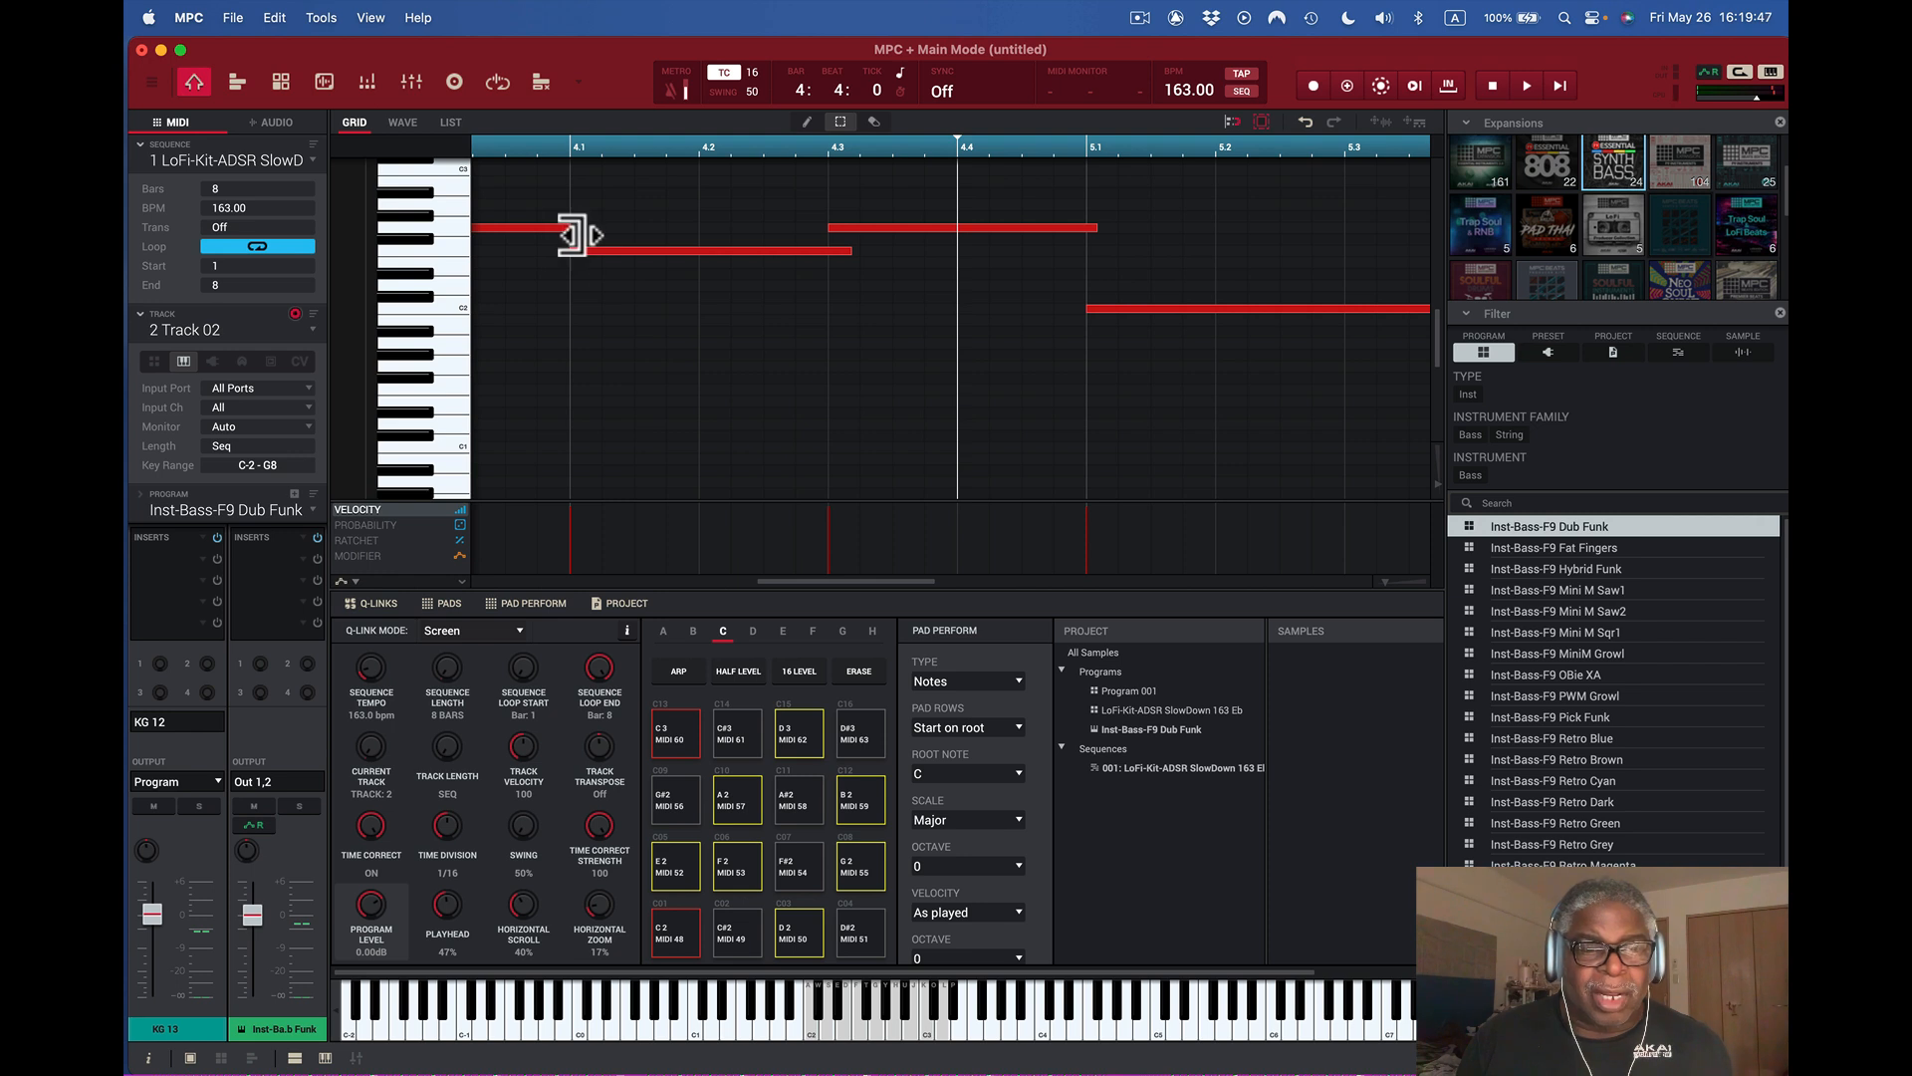
left_click(563, 228)
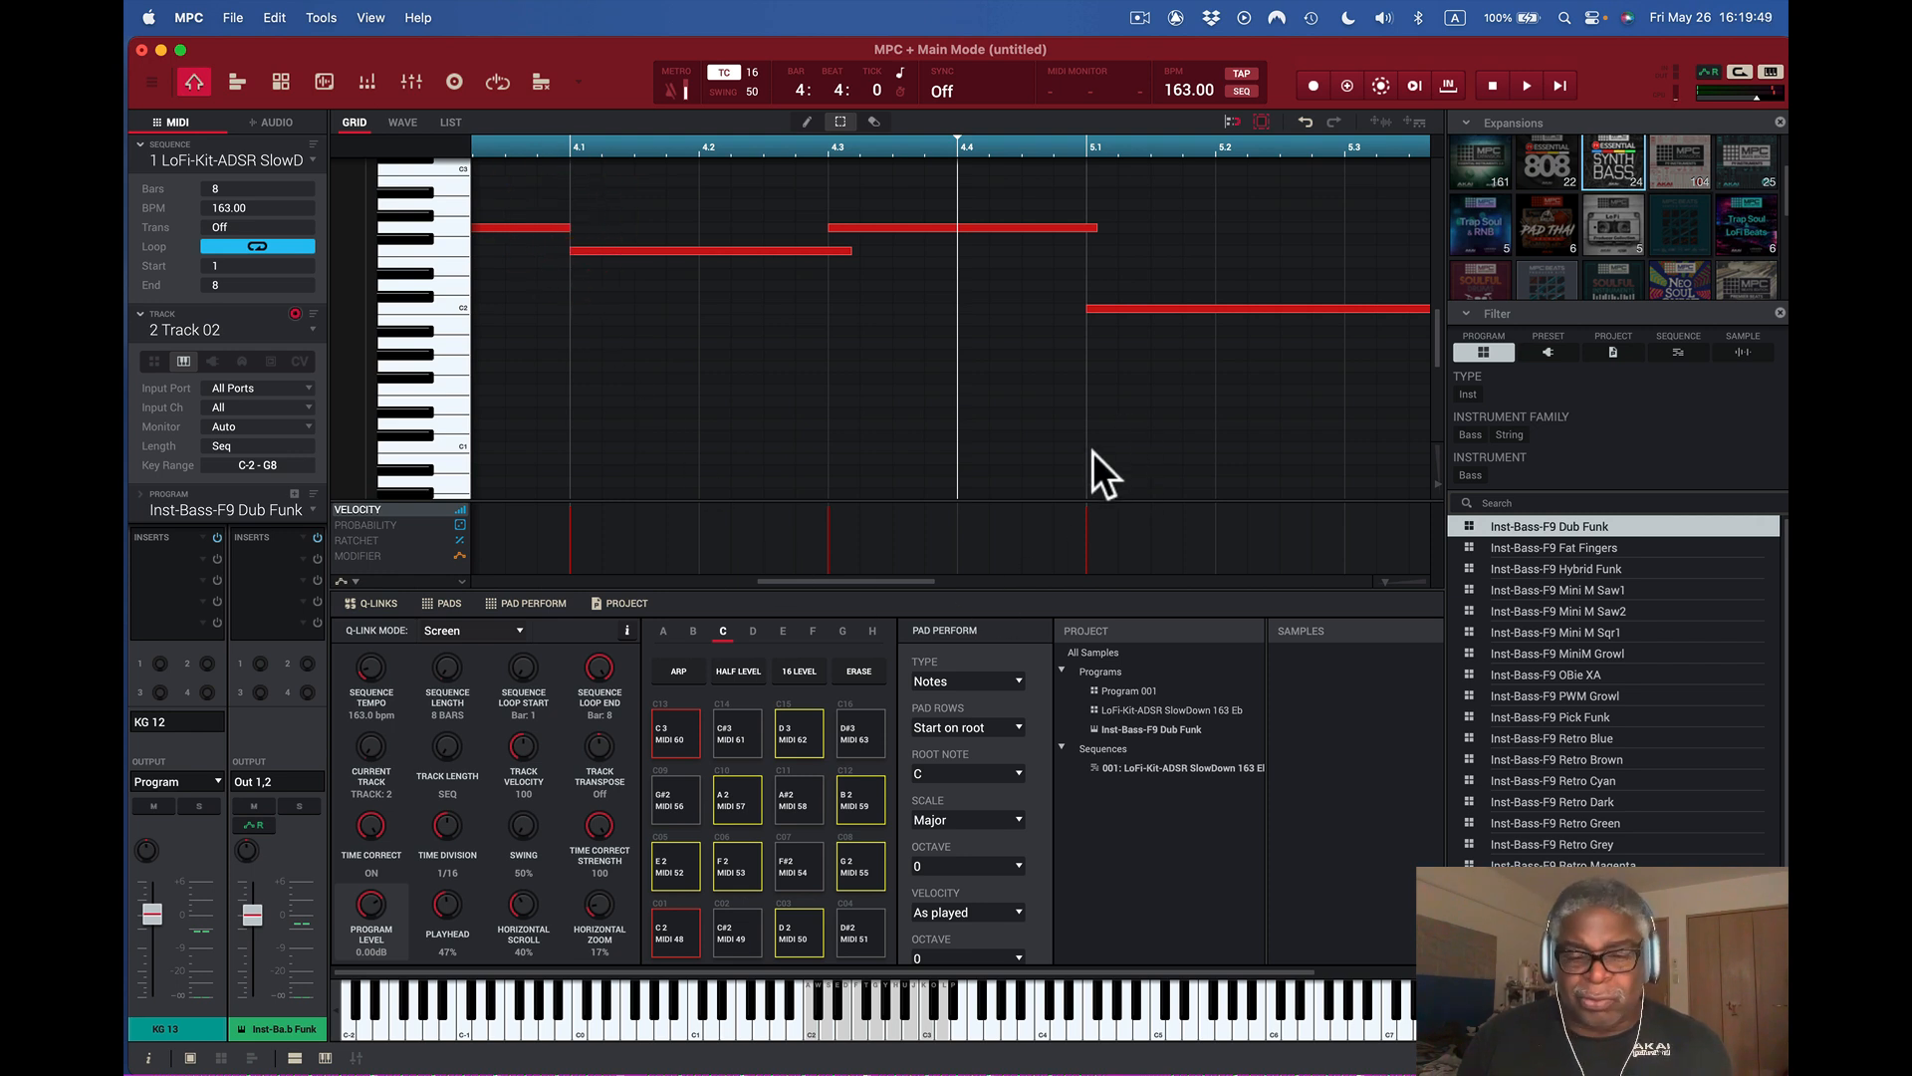
- Move the first C2 note to the start of bar 1, and play the sequence back
left_click_drag(1382, 581, 1372, 582)
left_click_drag(520, 316, 516, 308)
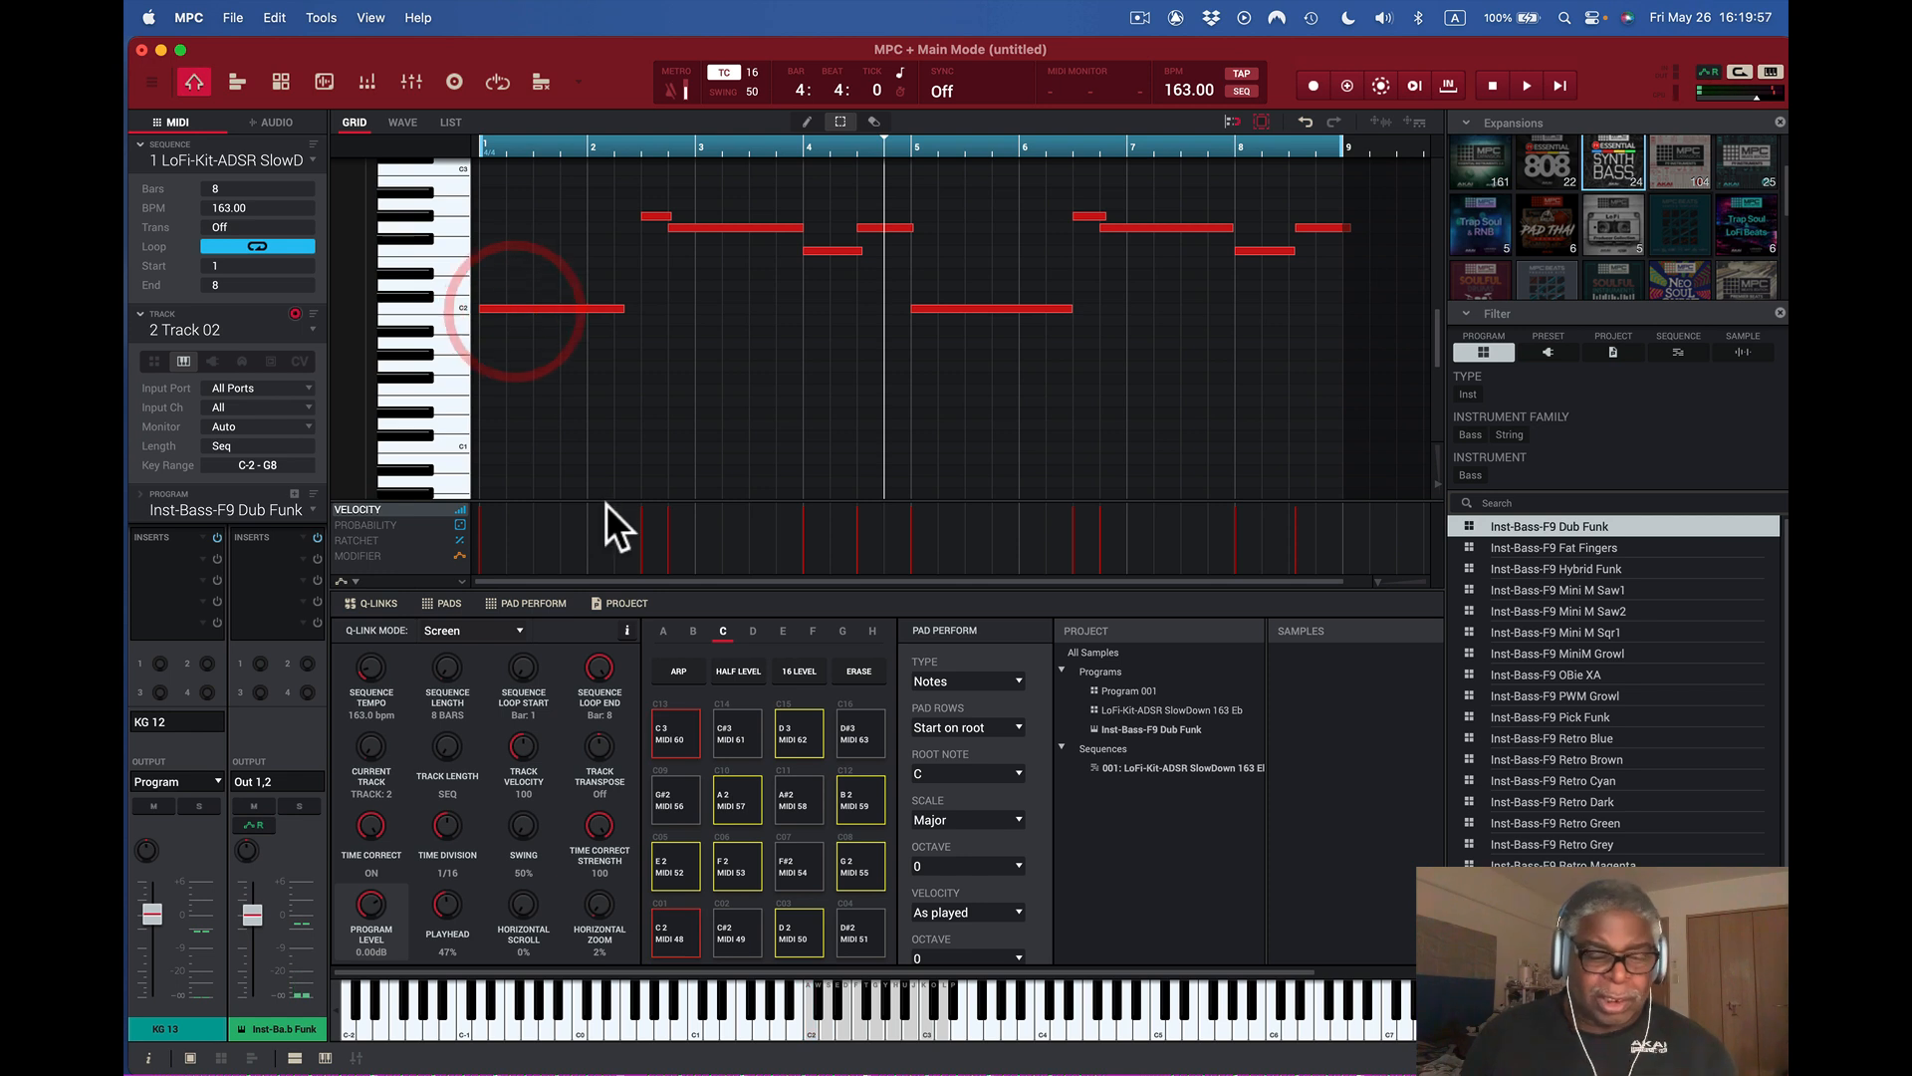
key("space")
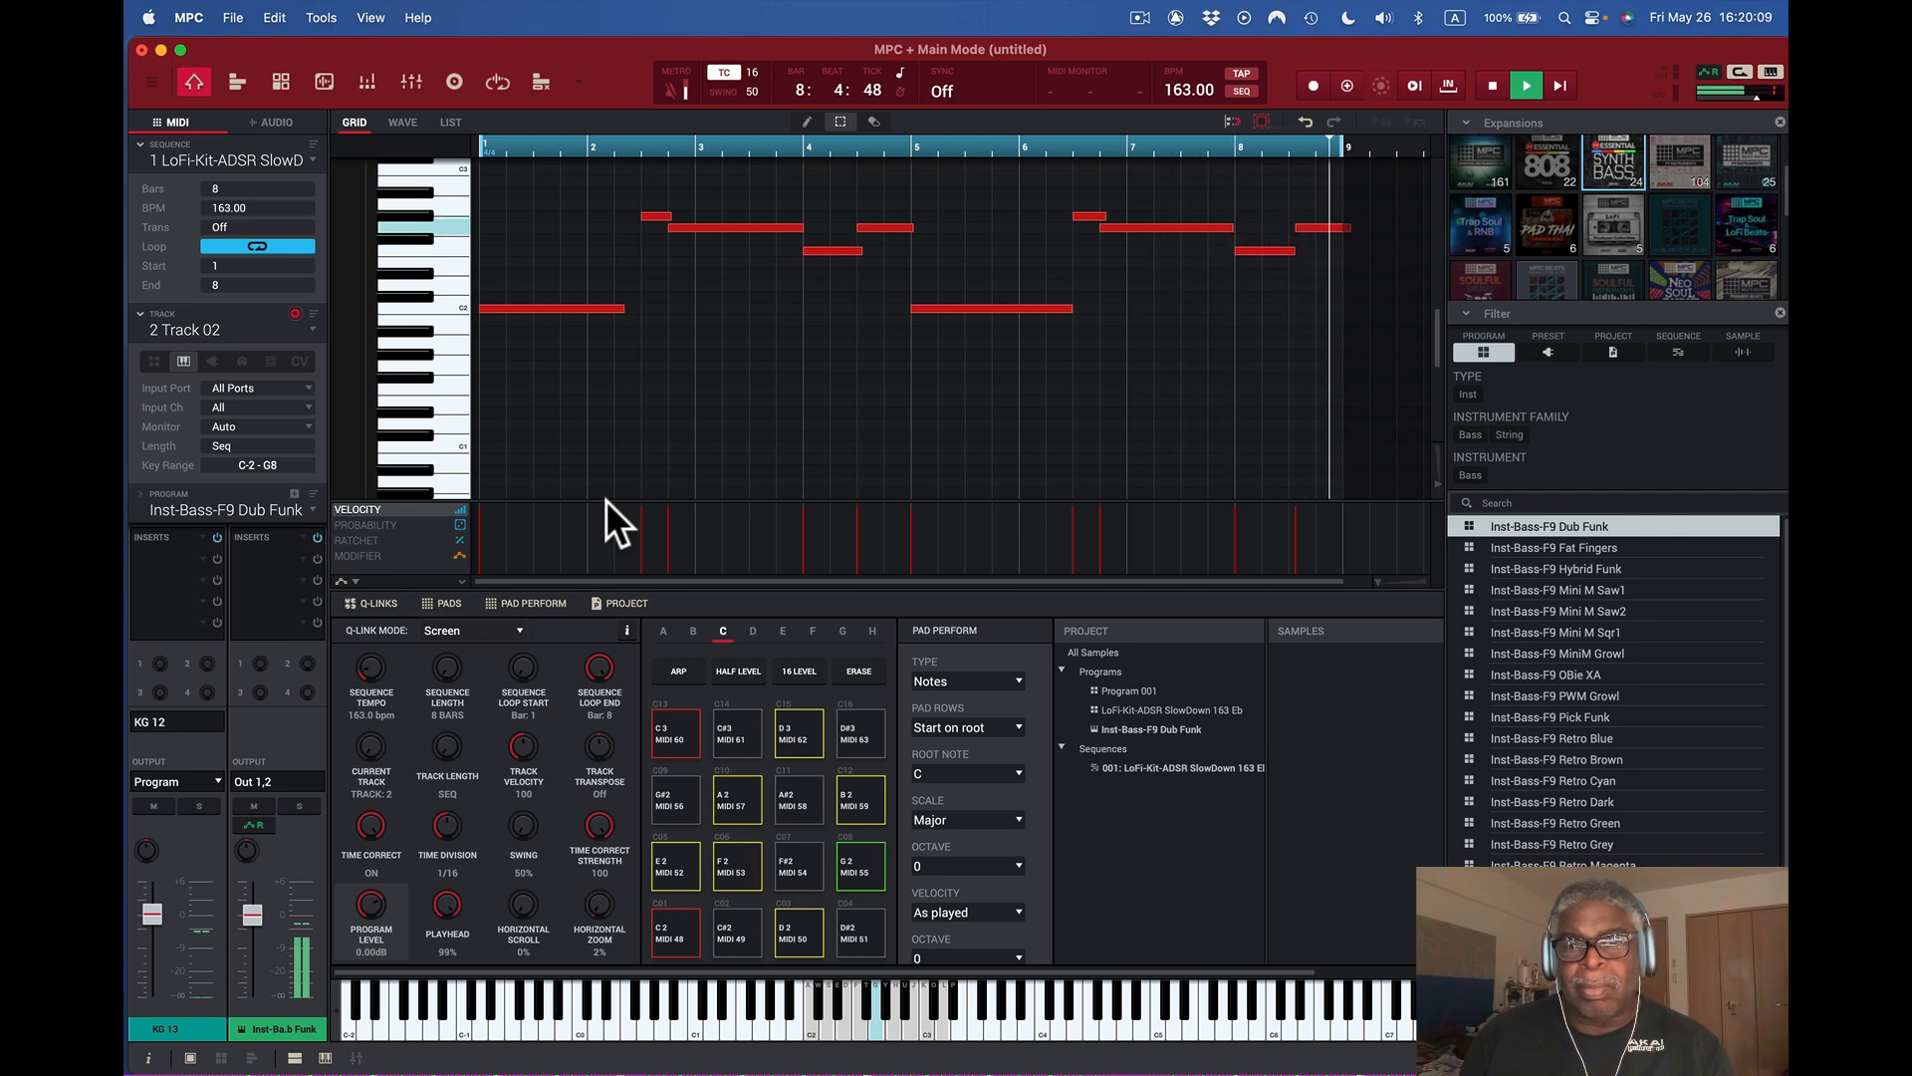
key("space")
- Move the last G2 note in bar 8 earlier so that it starts at 8.3
left_click(1313, 225)
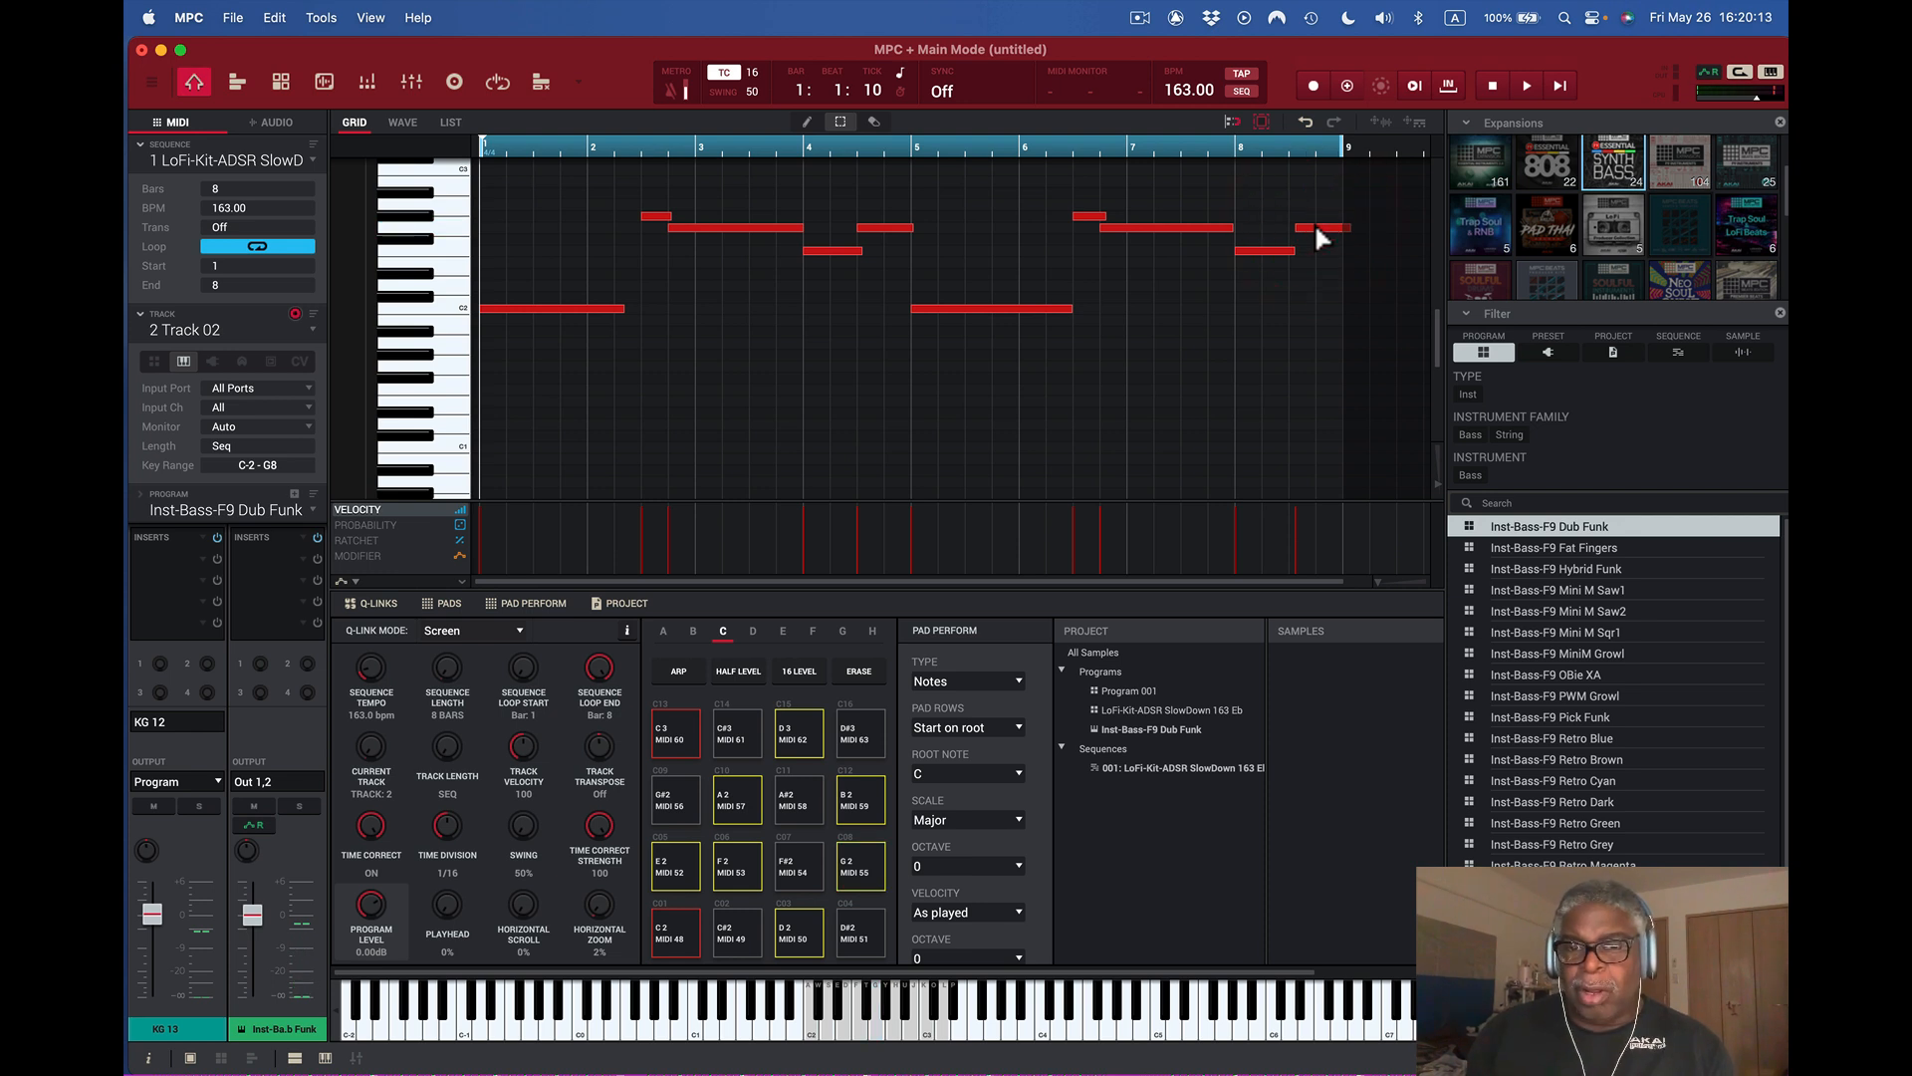
key("Left")
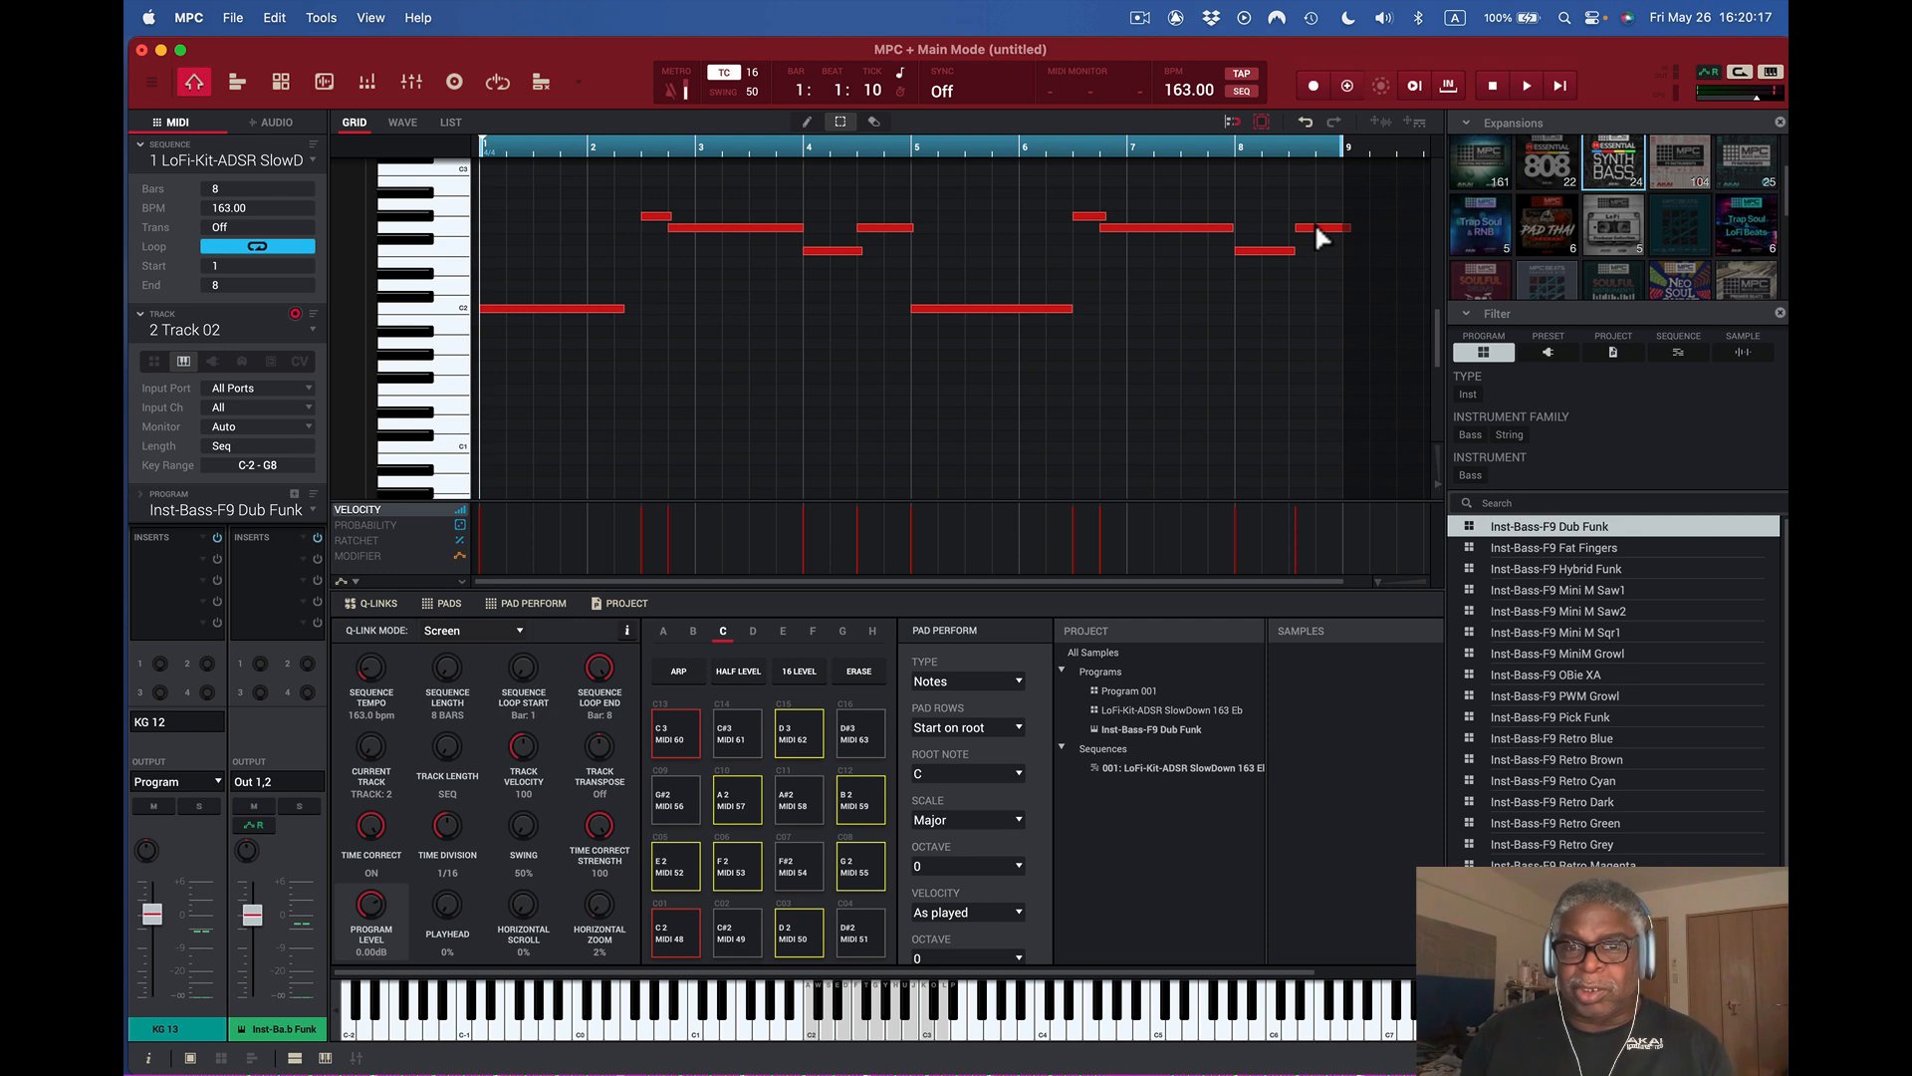
left_click(1289, 141)
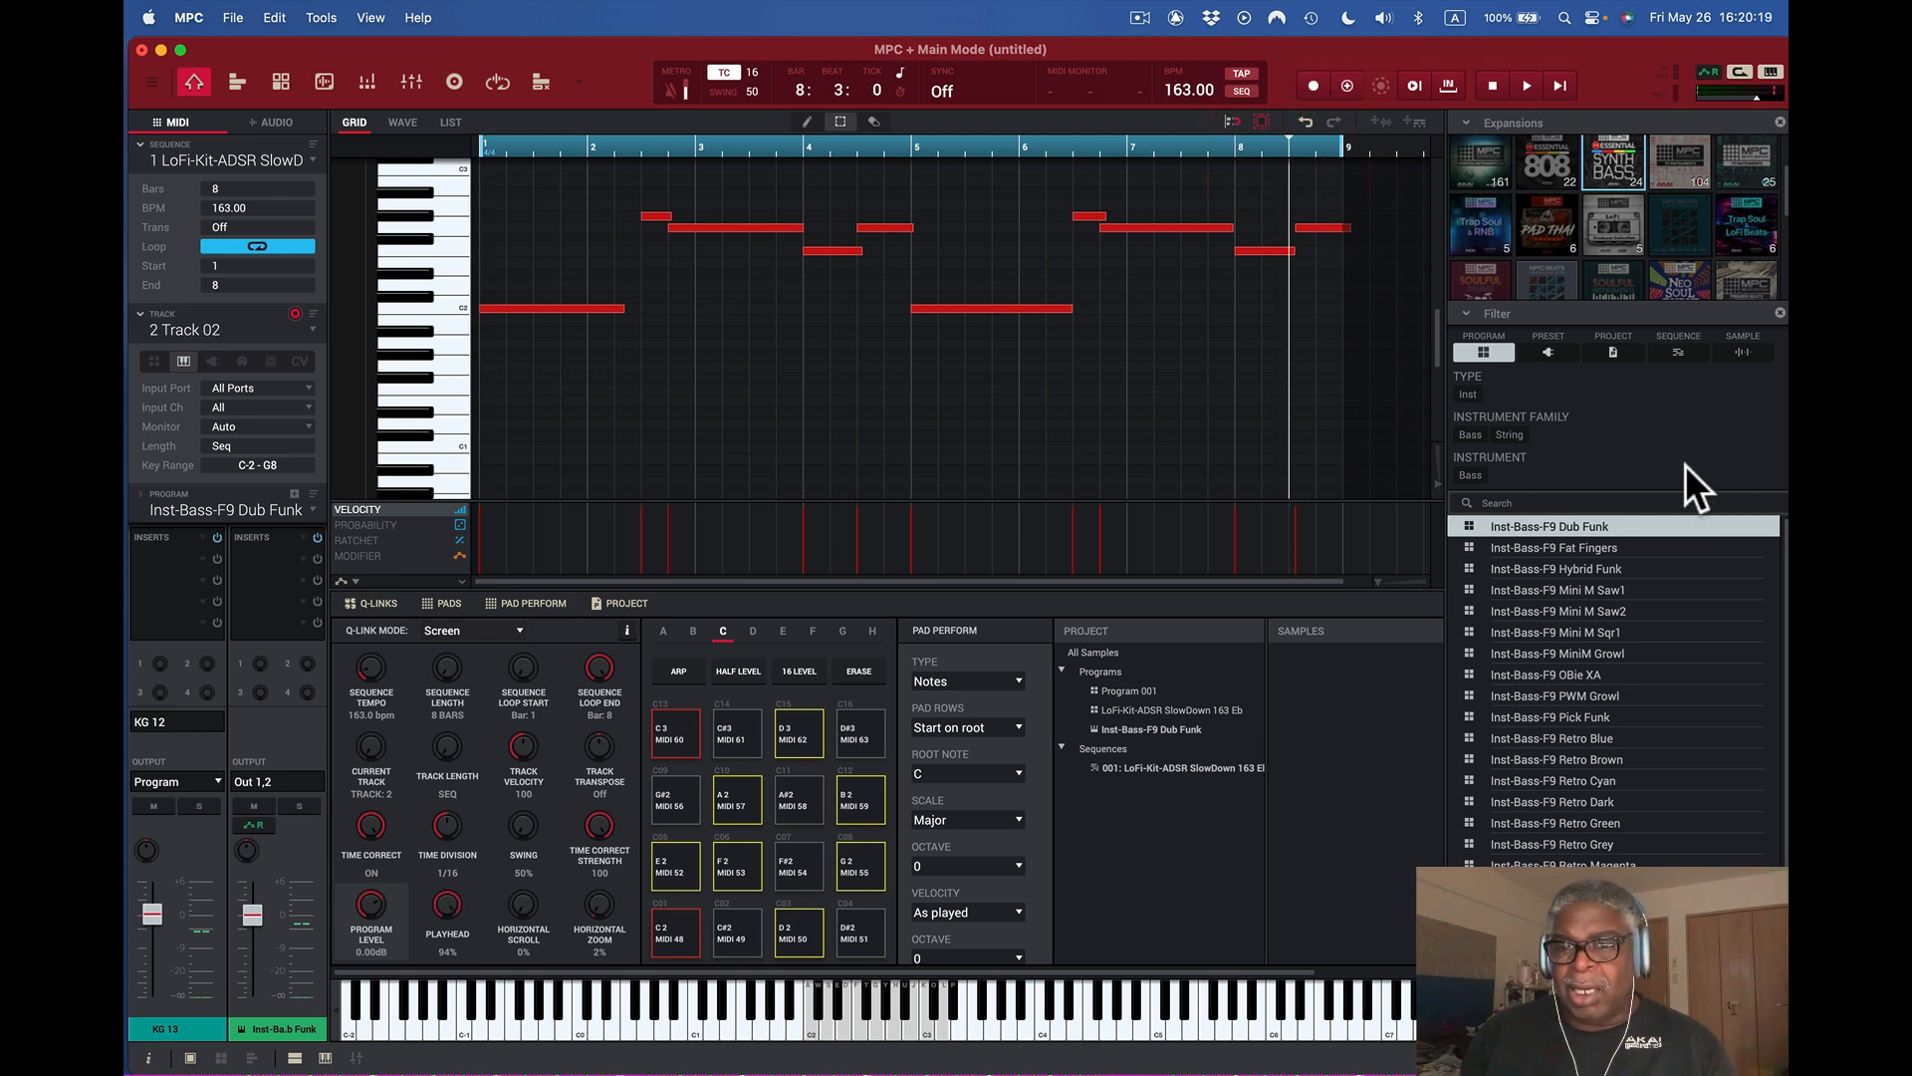
left_click_drag(1373, 582, 1381, 582)
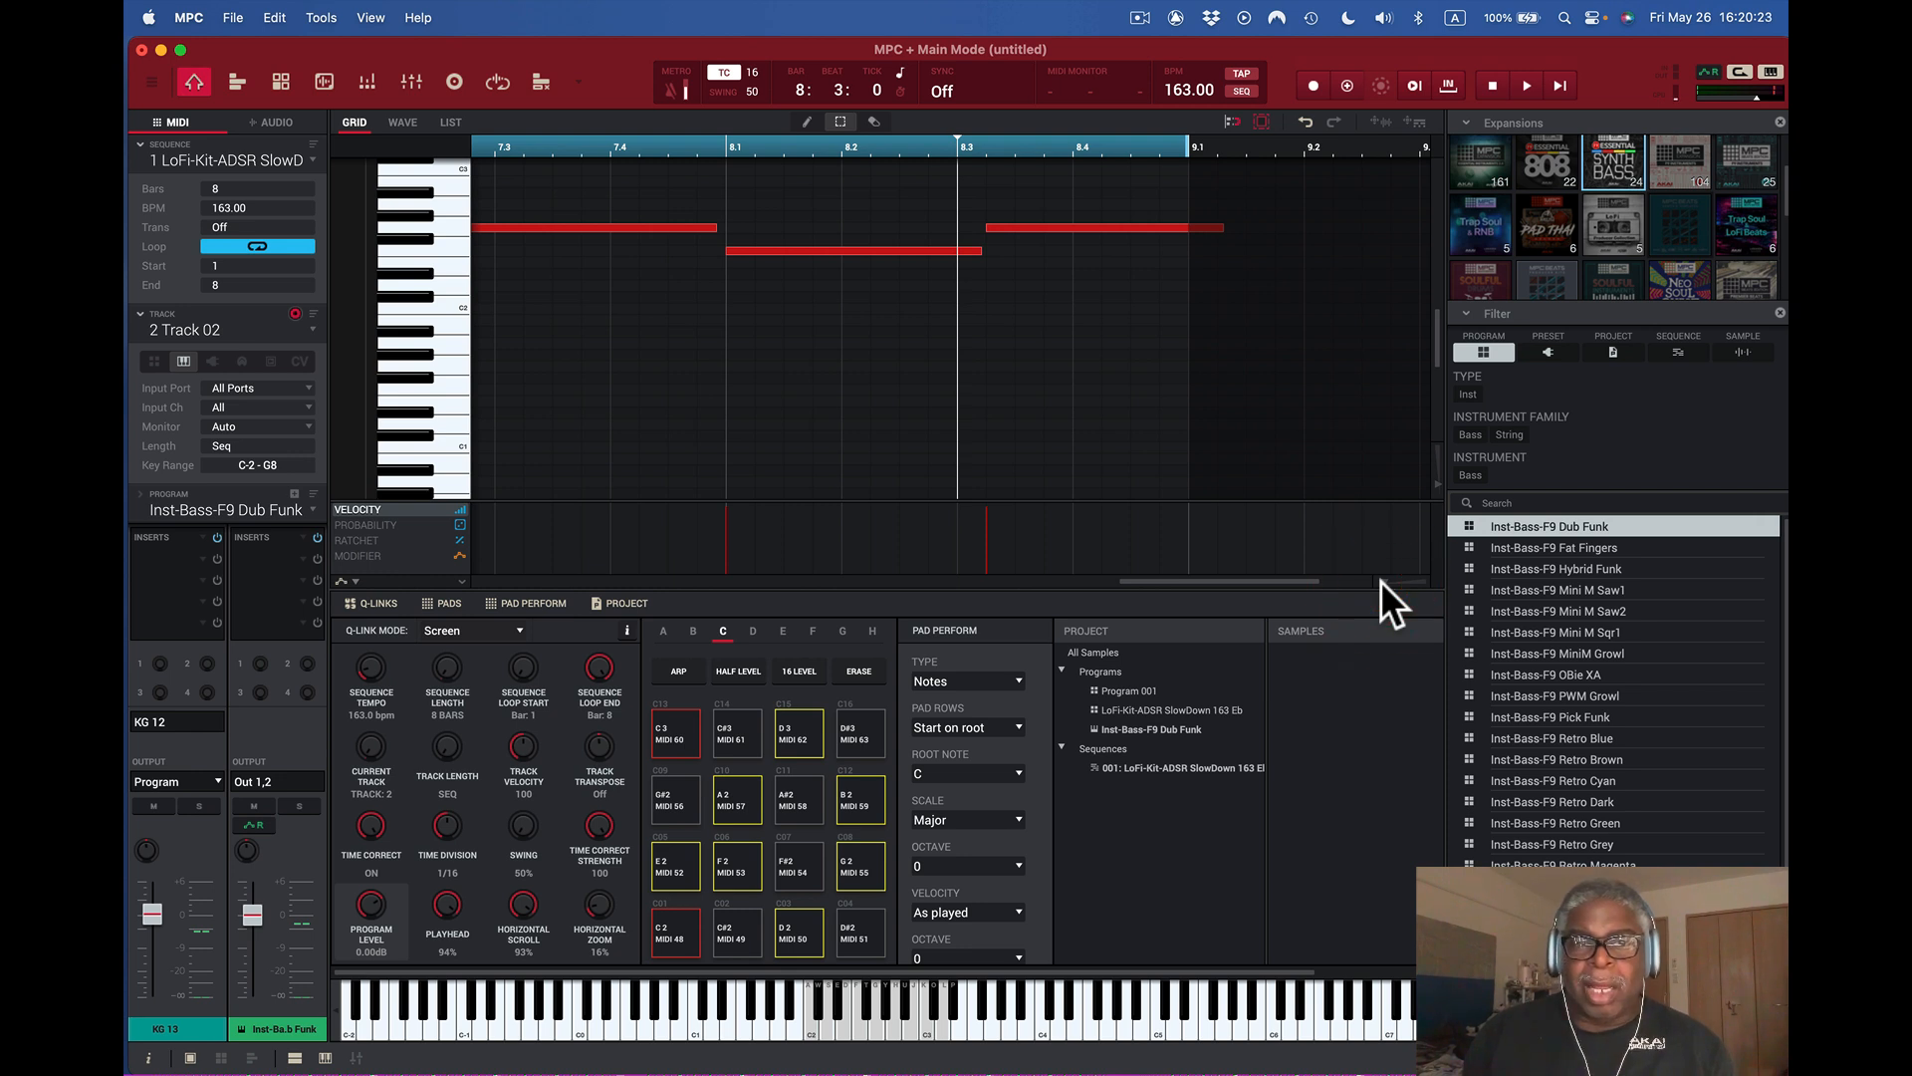
left_click(1127, 229)
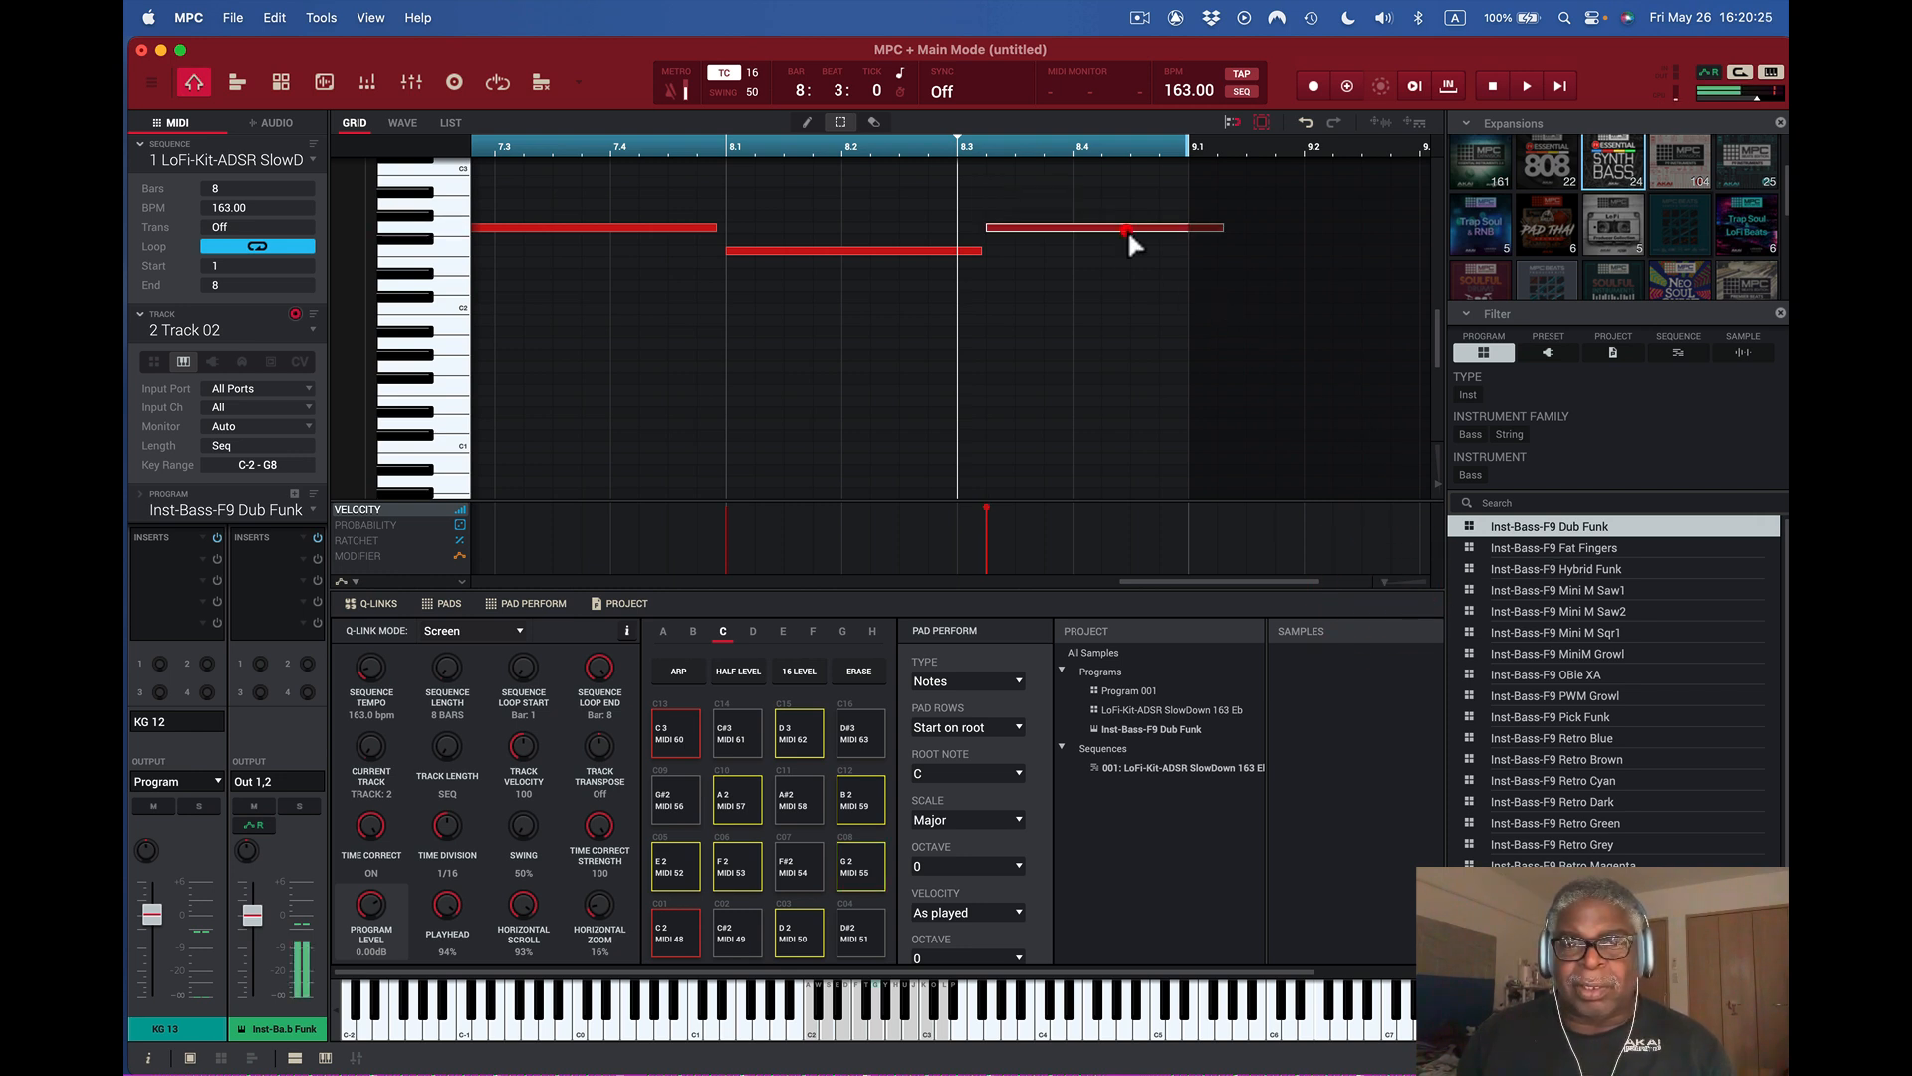
key("Left")
key("Left")
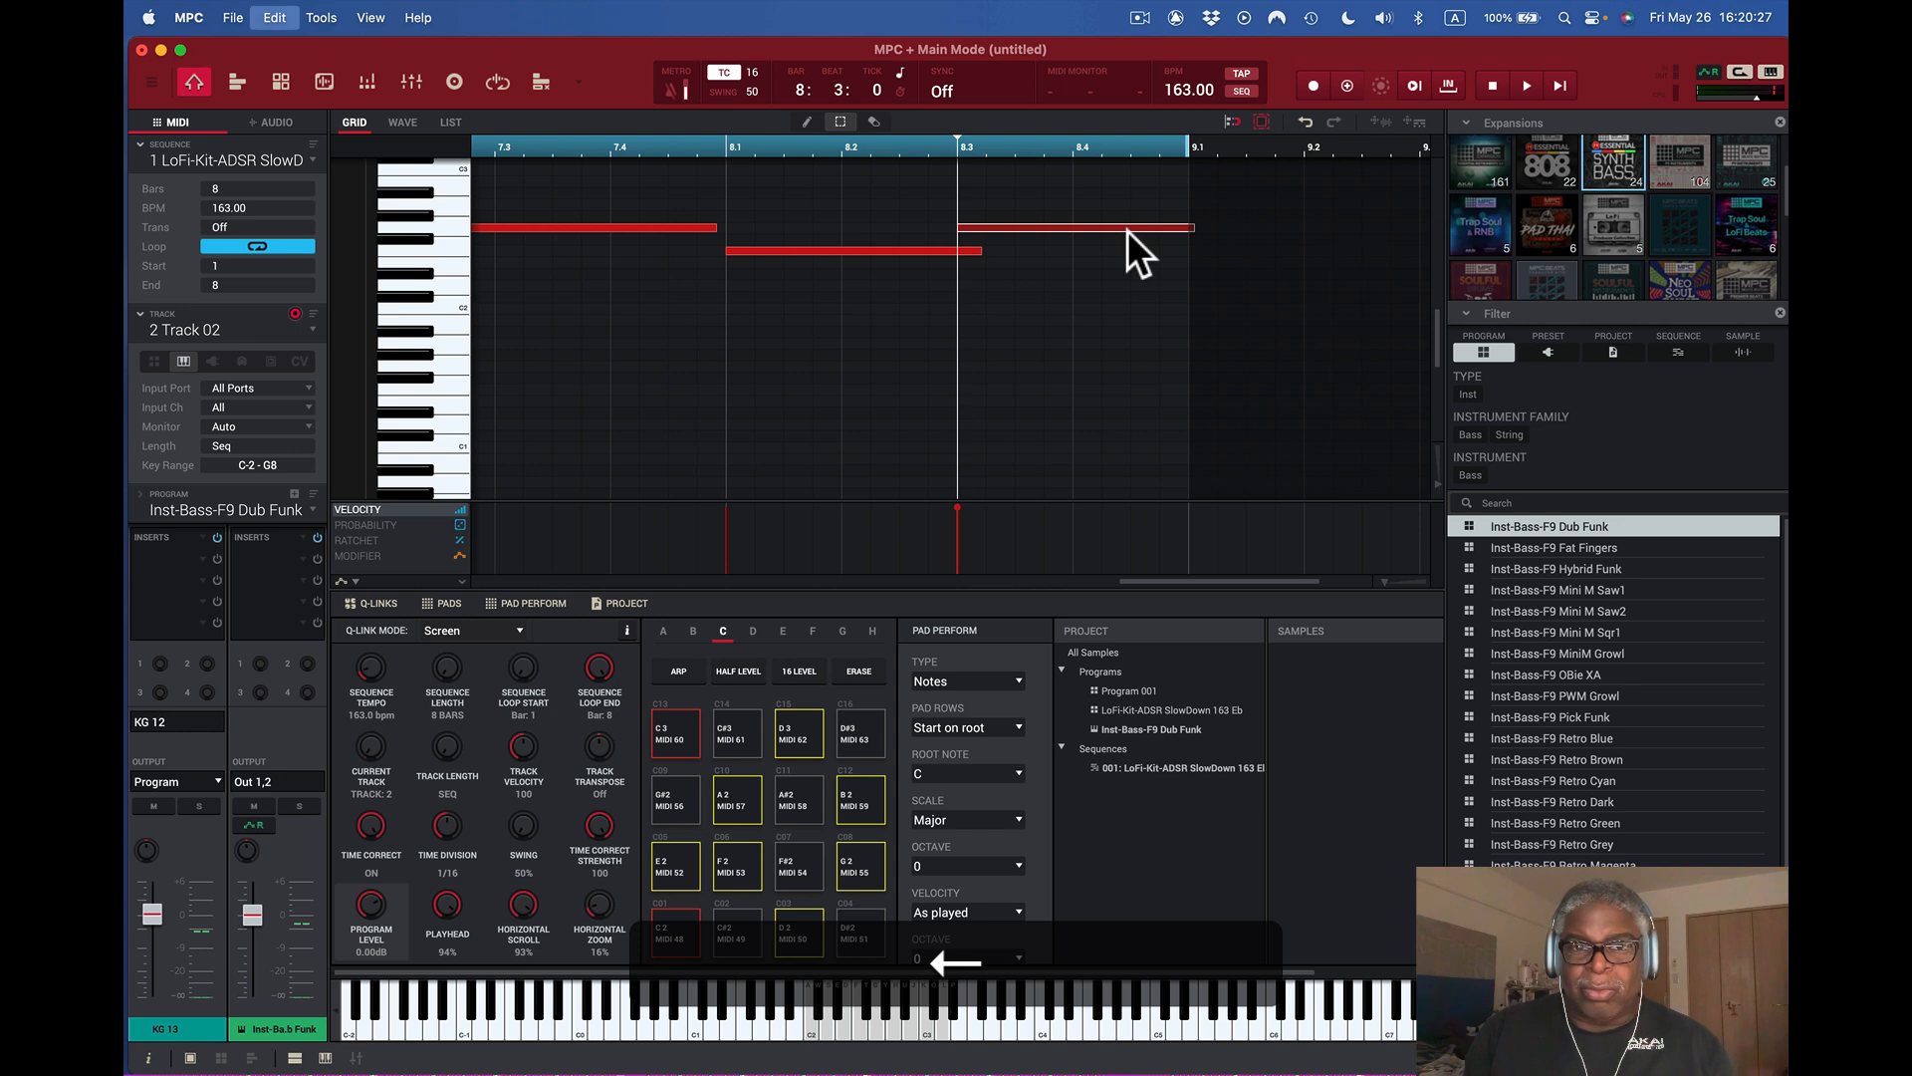
- Settle the last G2 note back at 8.3 and play the sequence with all eight bars in view
key("Right")
key("Right")
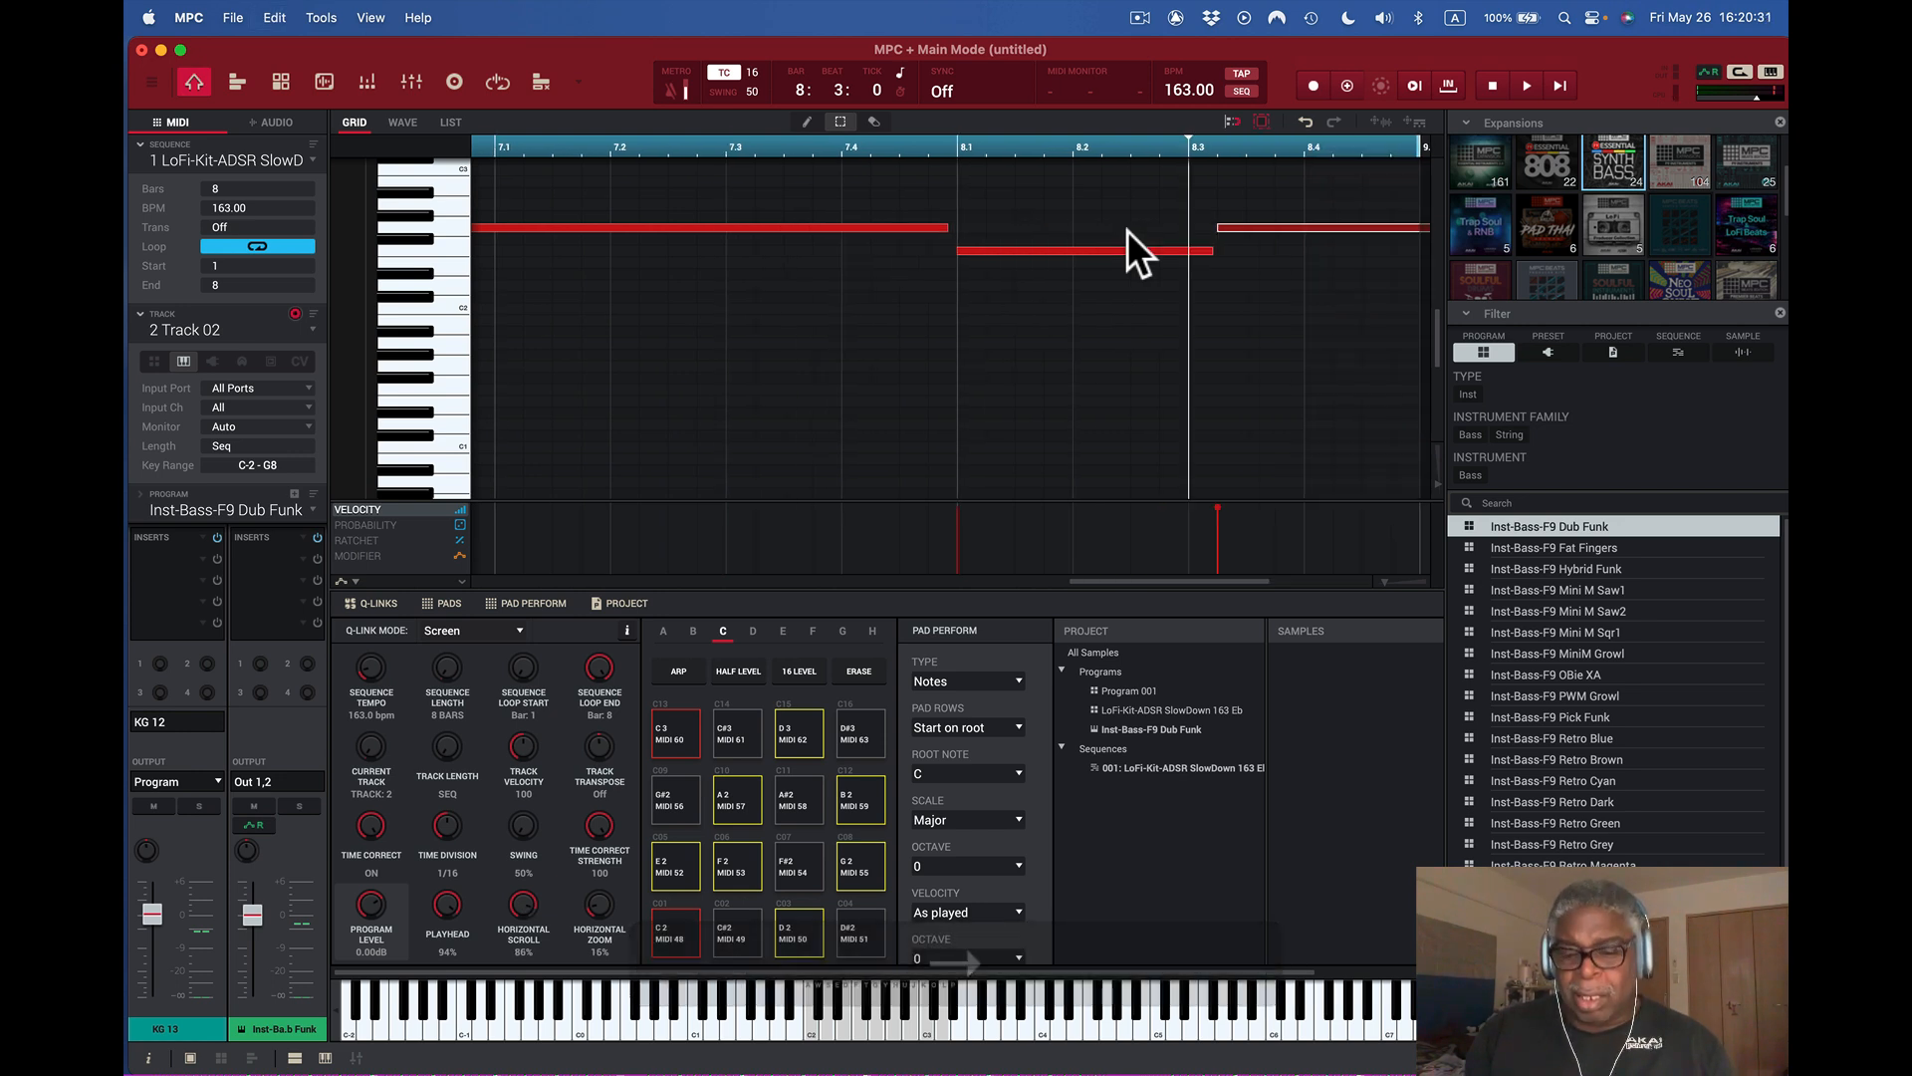
key("Left")
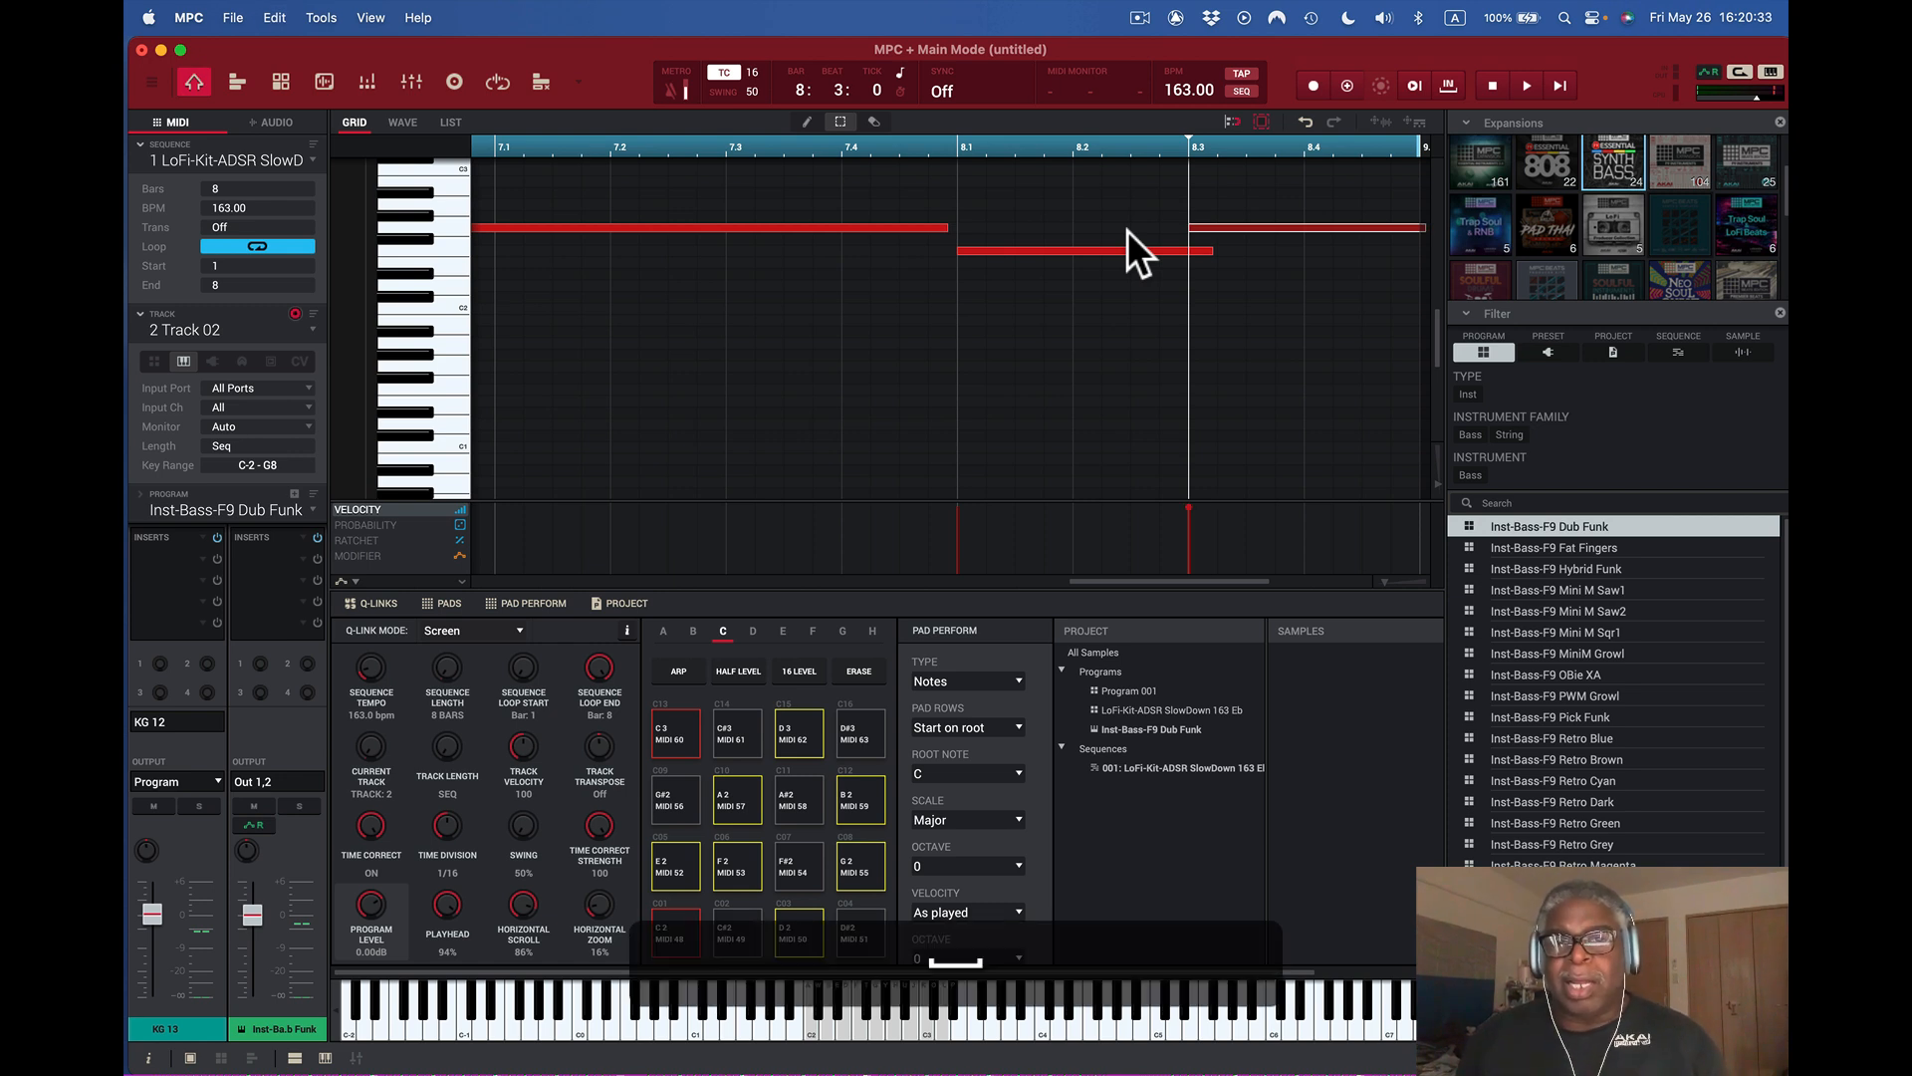
key("space")
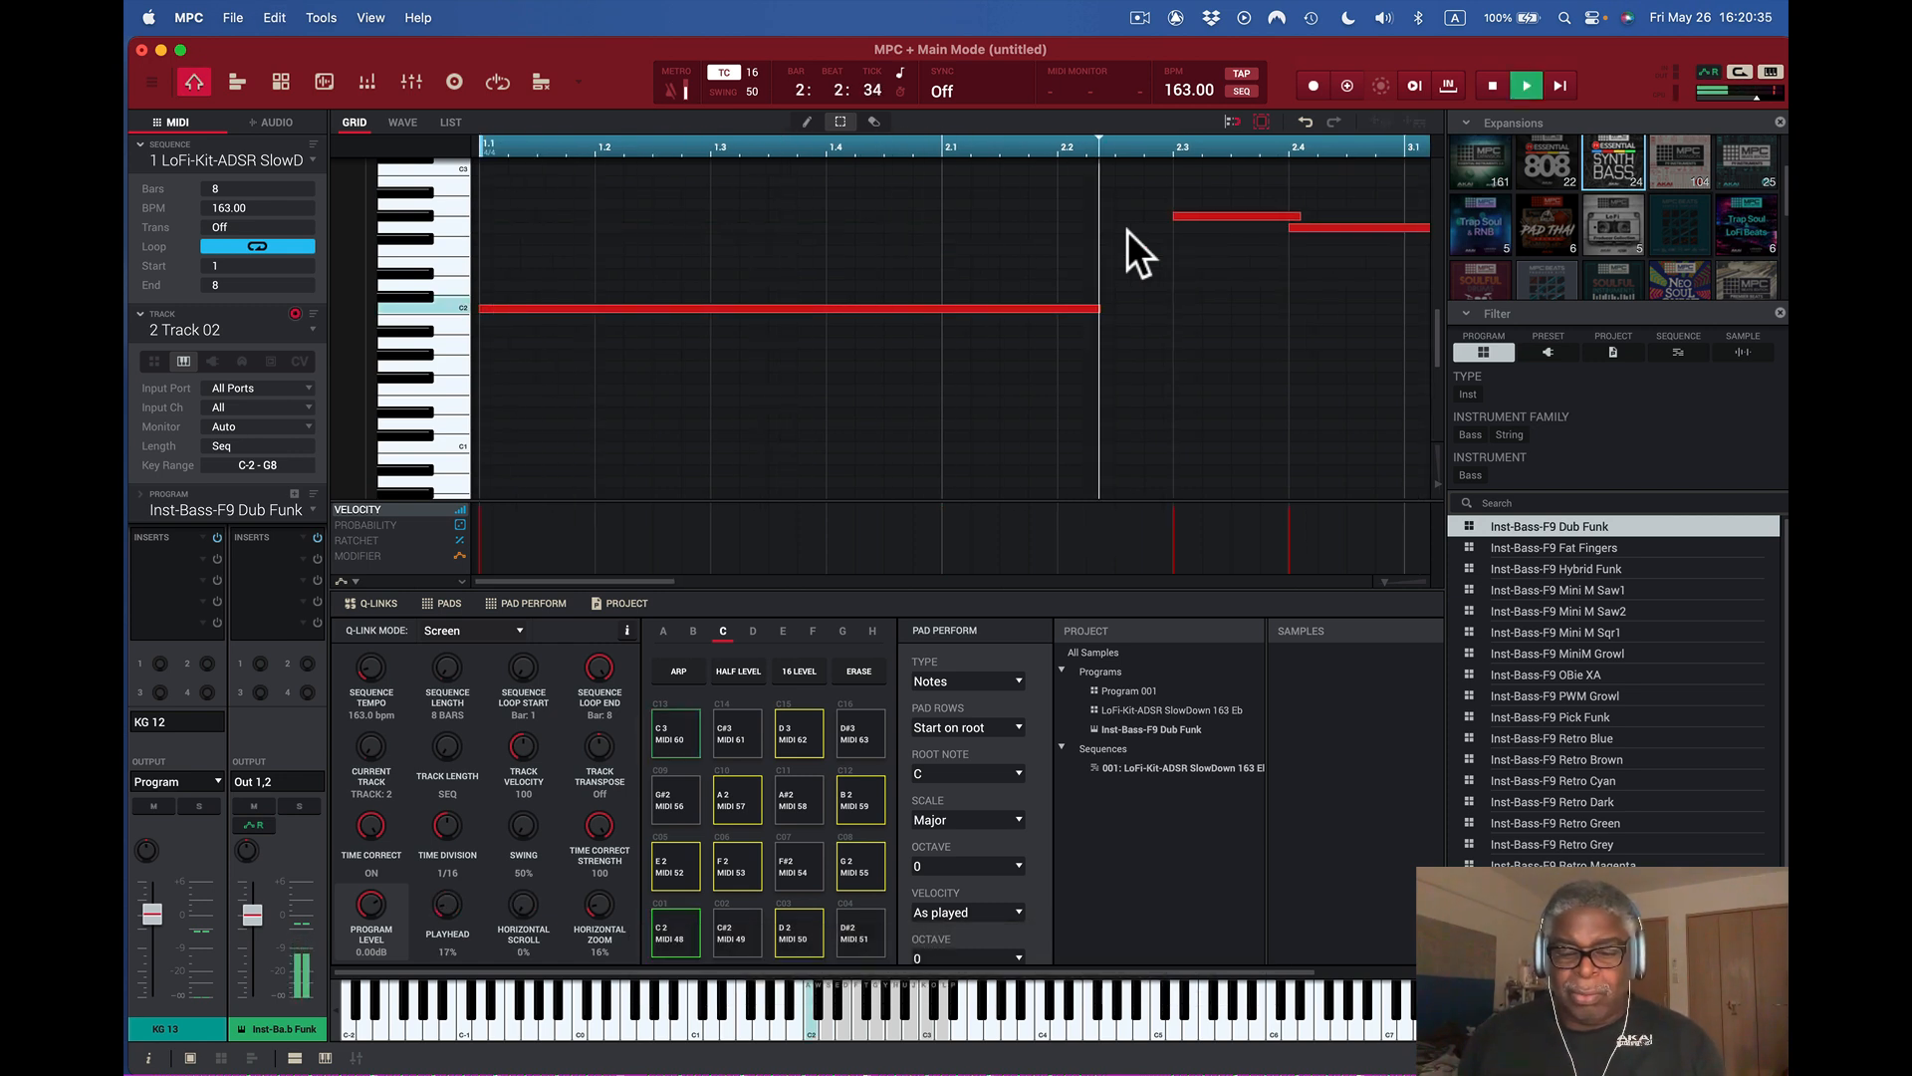
left_click_drag(1385, 579, 1367, 583)
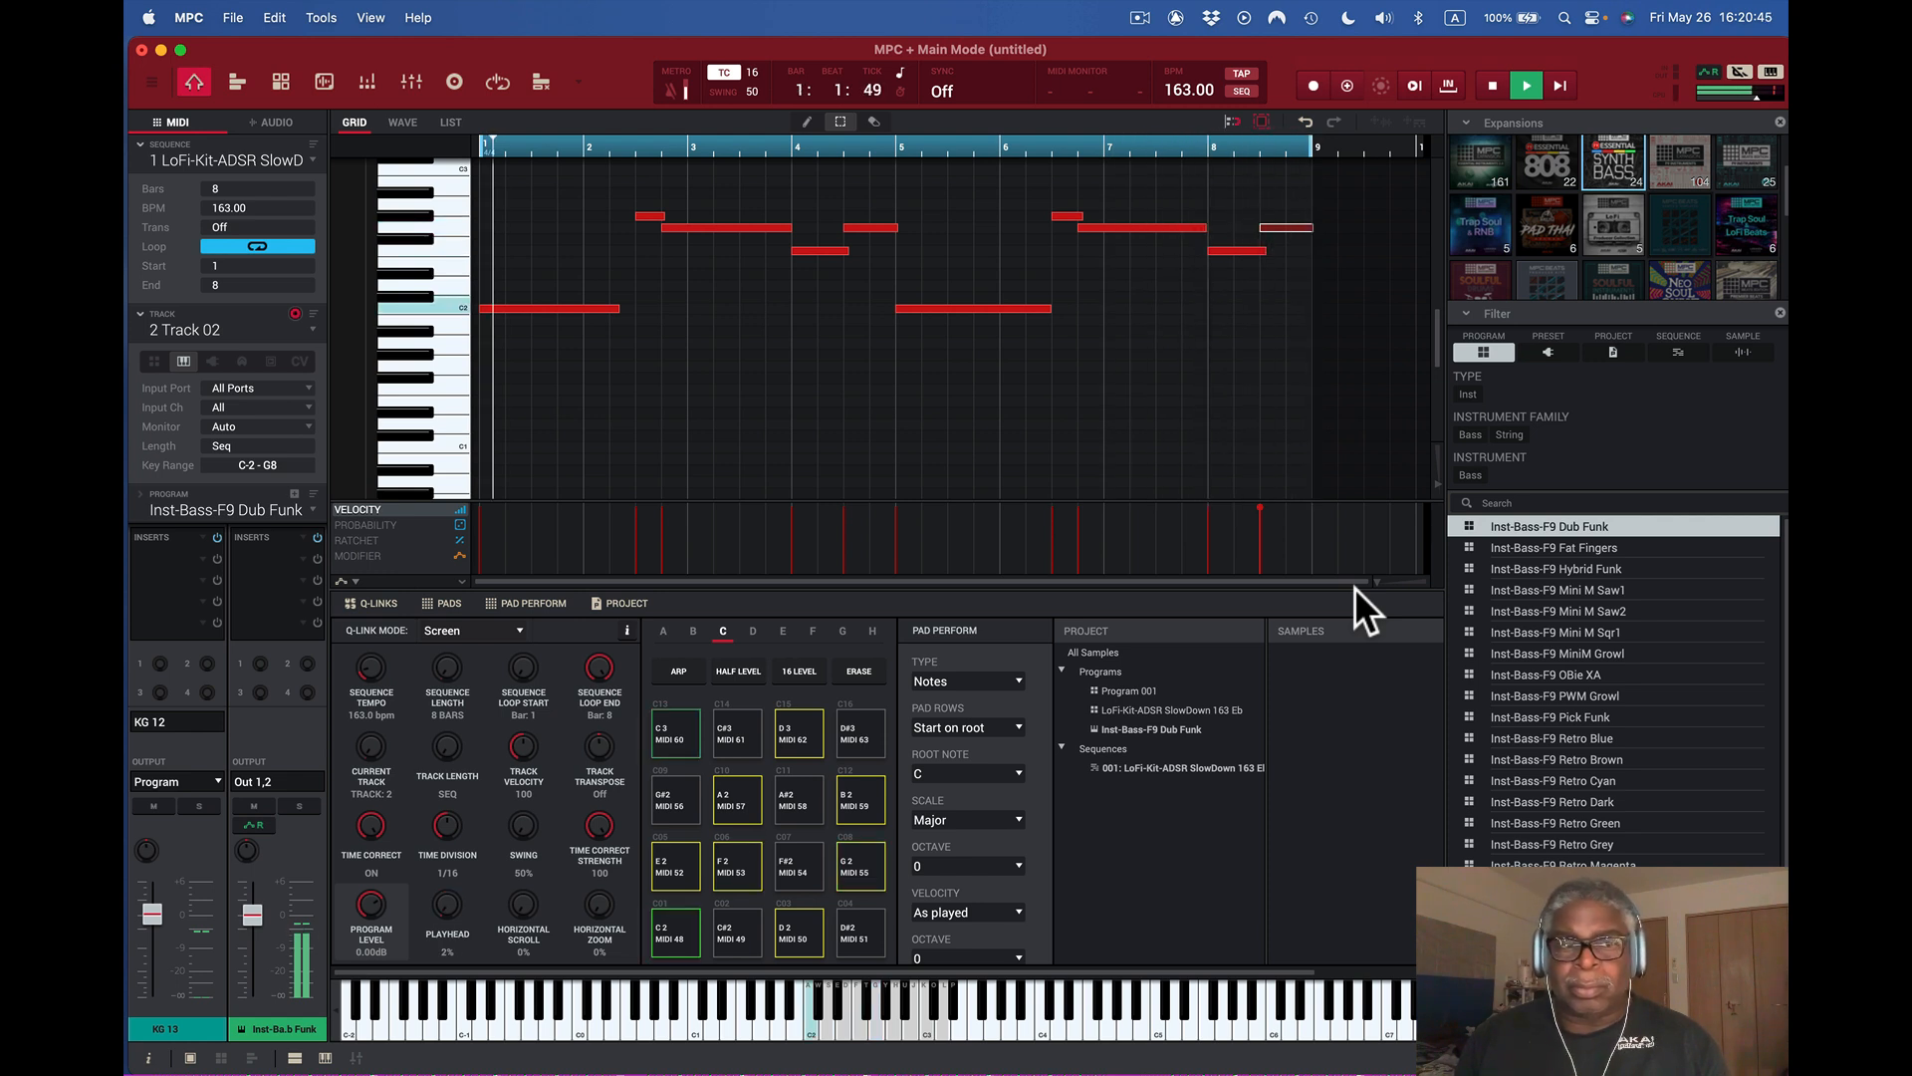
key("space")
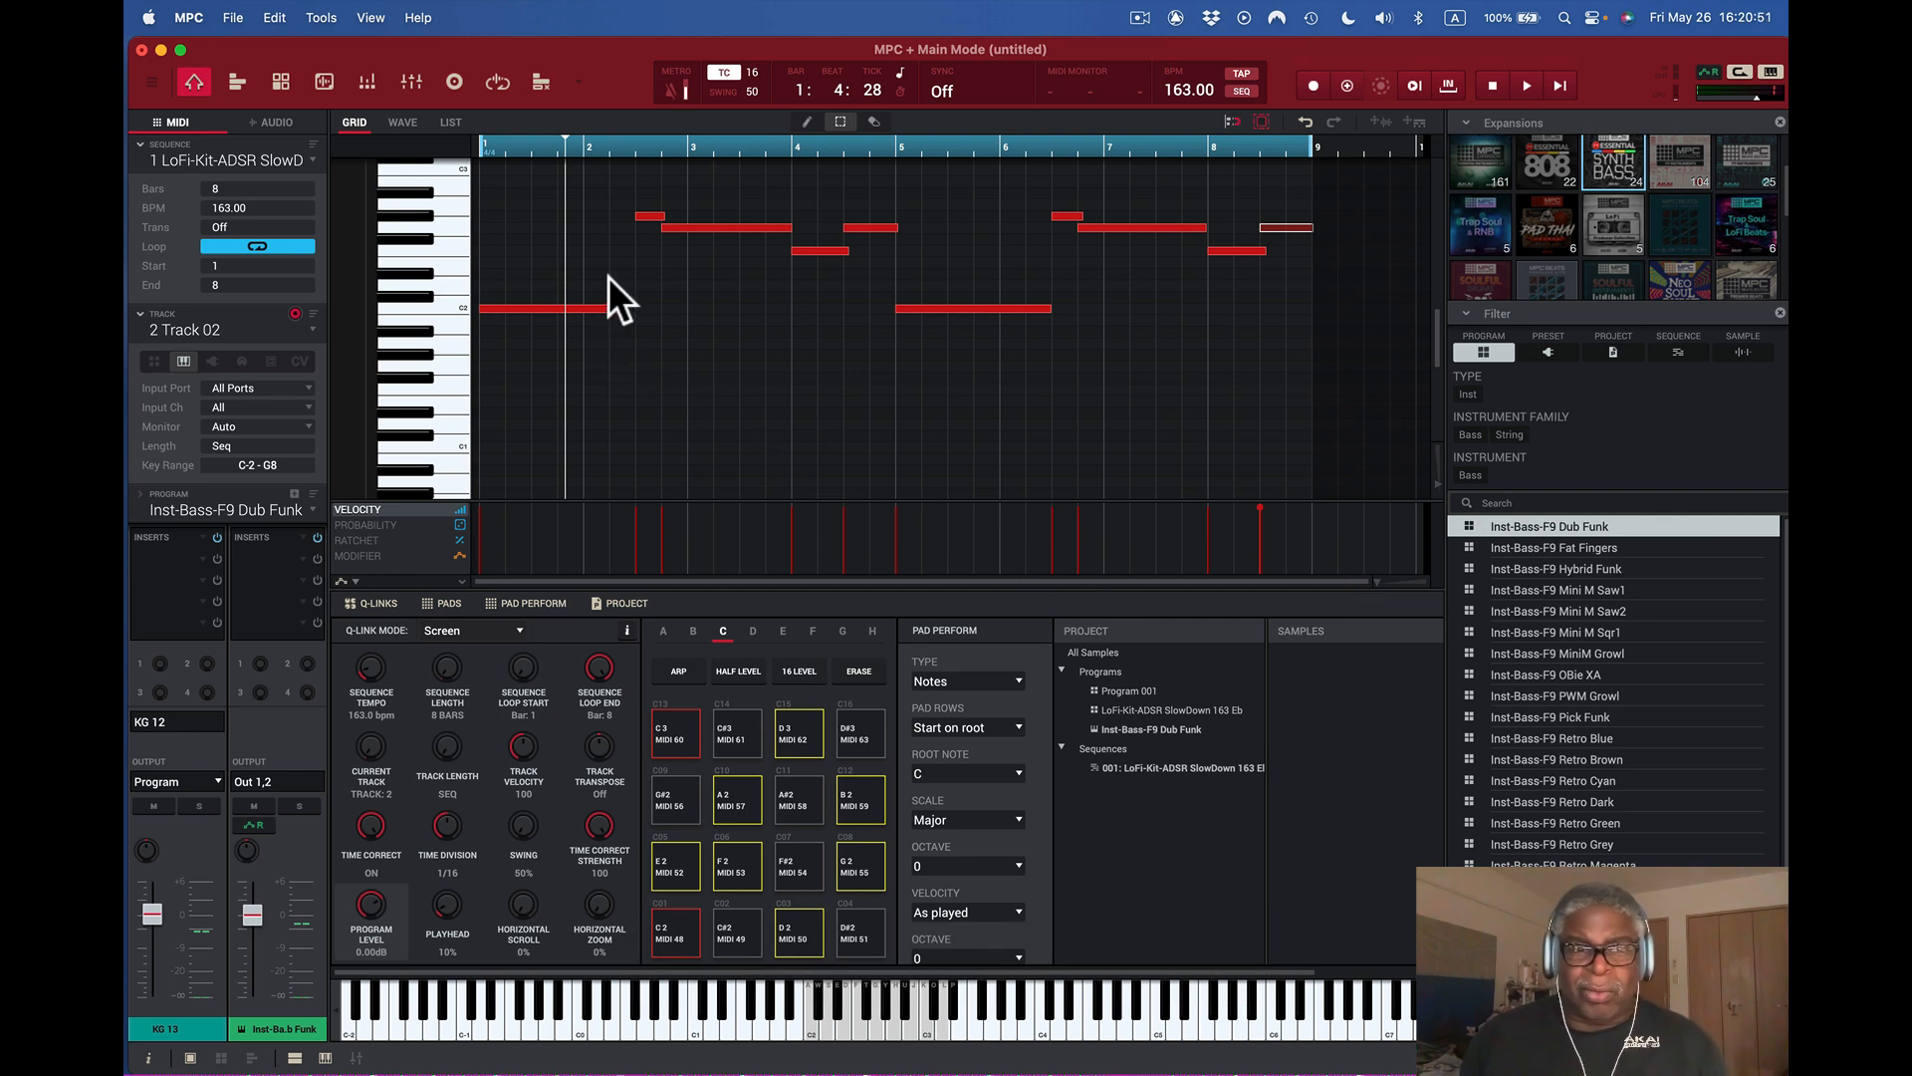
- Add a short C2 note in bar 2 and move it to 2.1
double_click(642, 307)
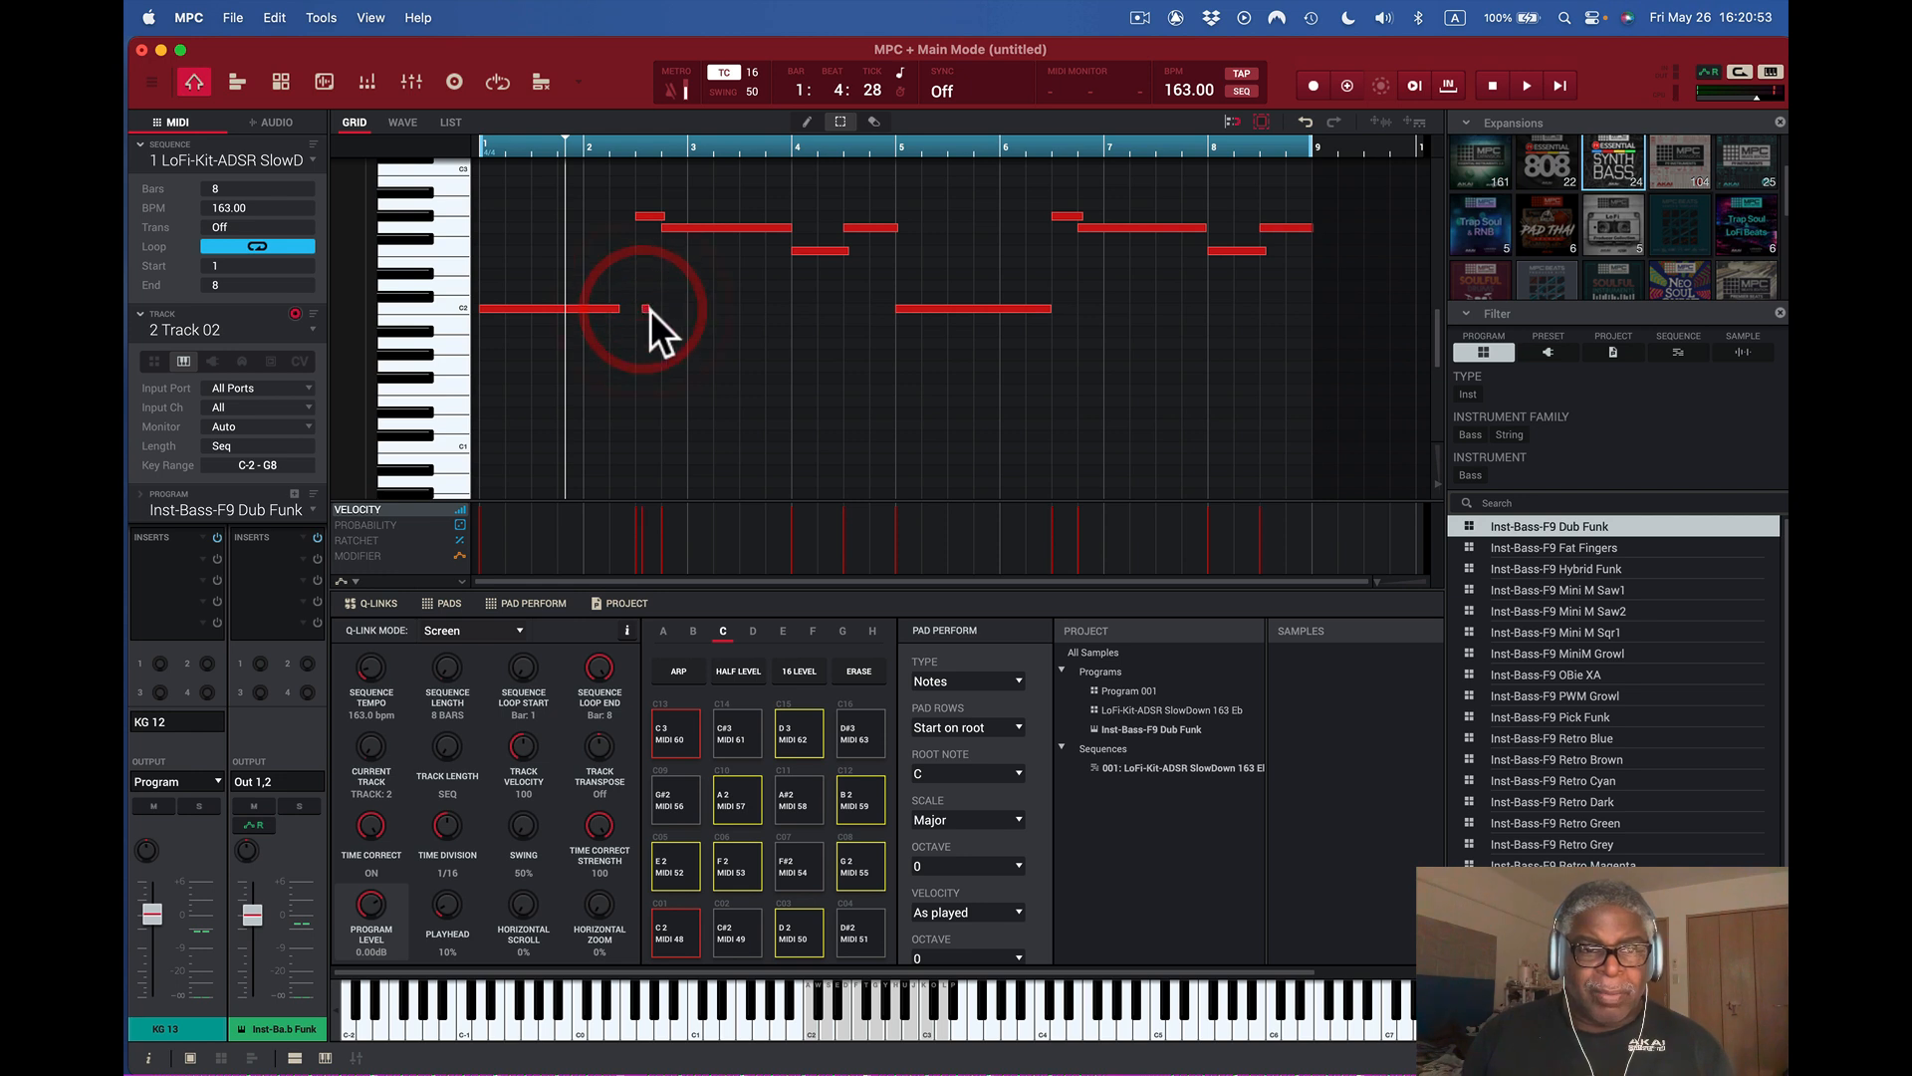
left_click(647, 308)
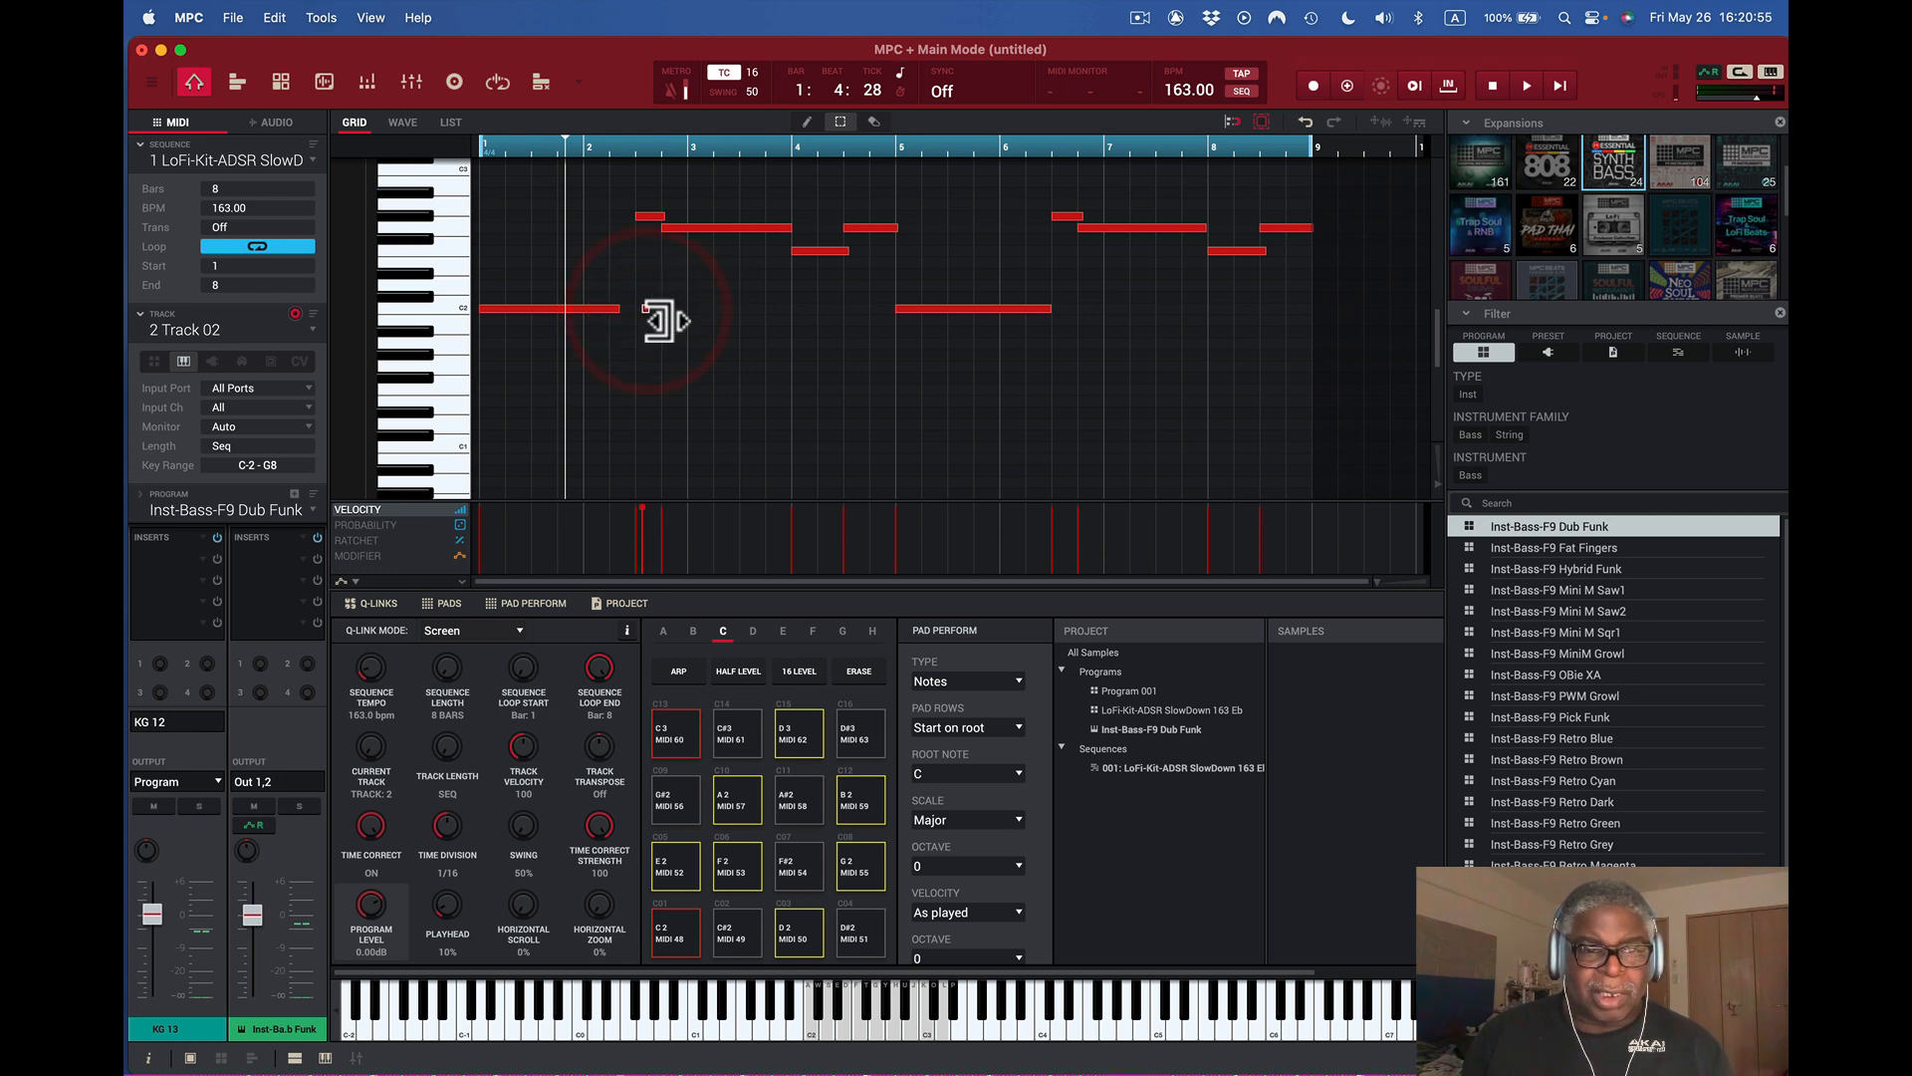
left_click_drag(646, 314, 590, 322)
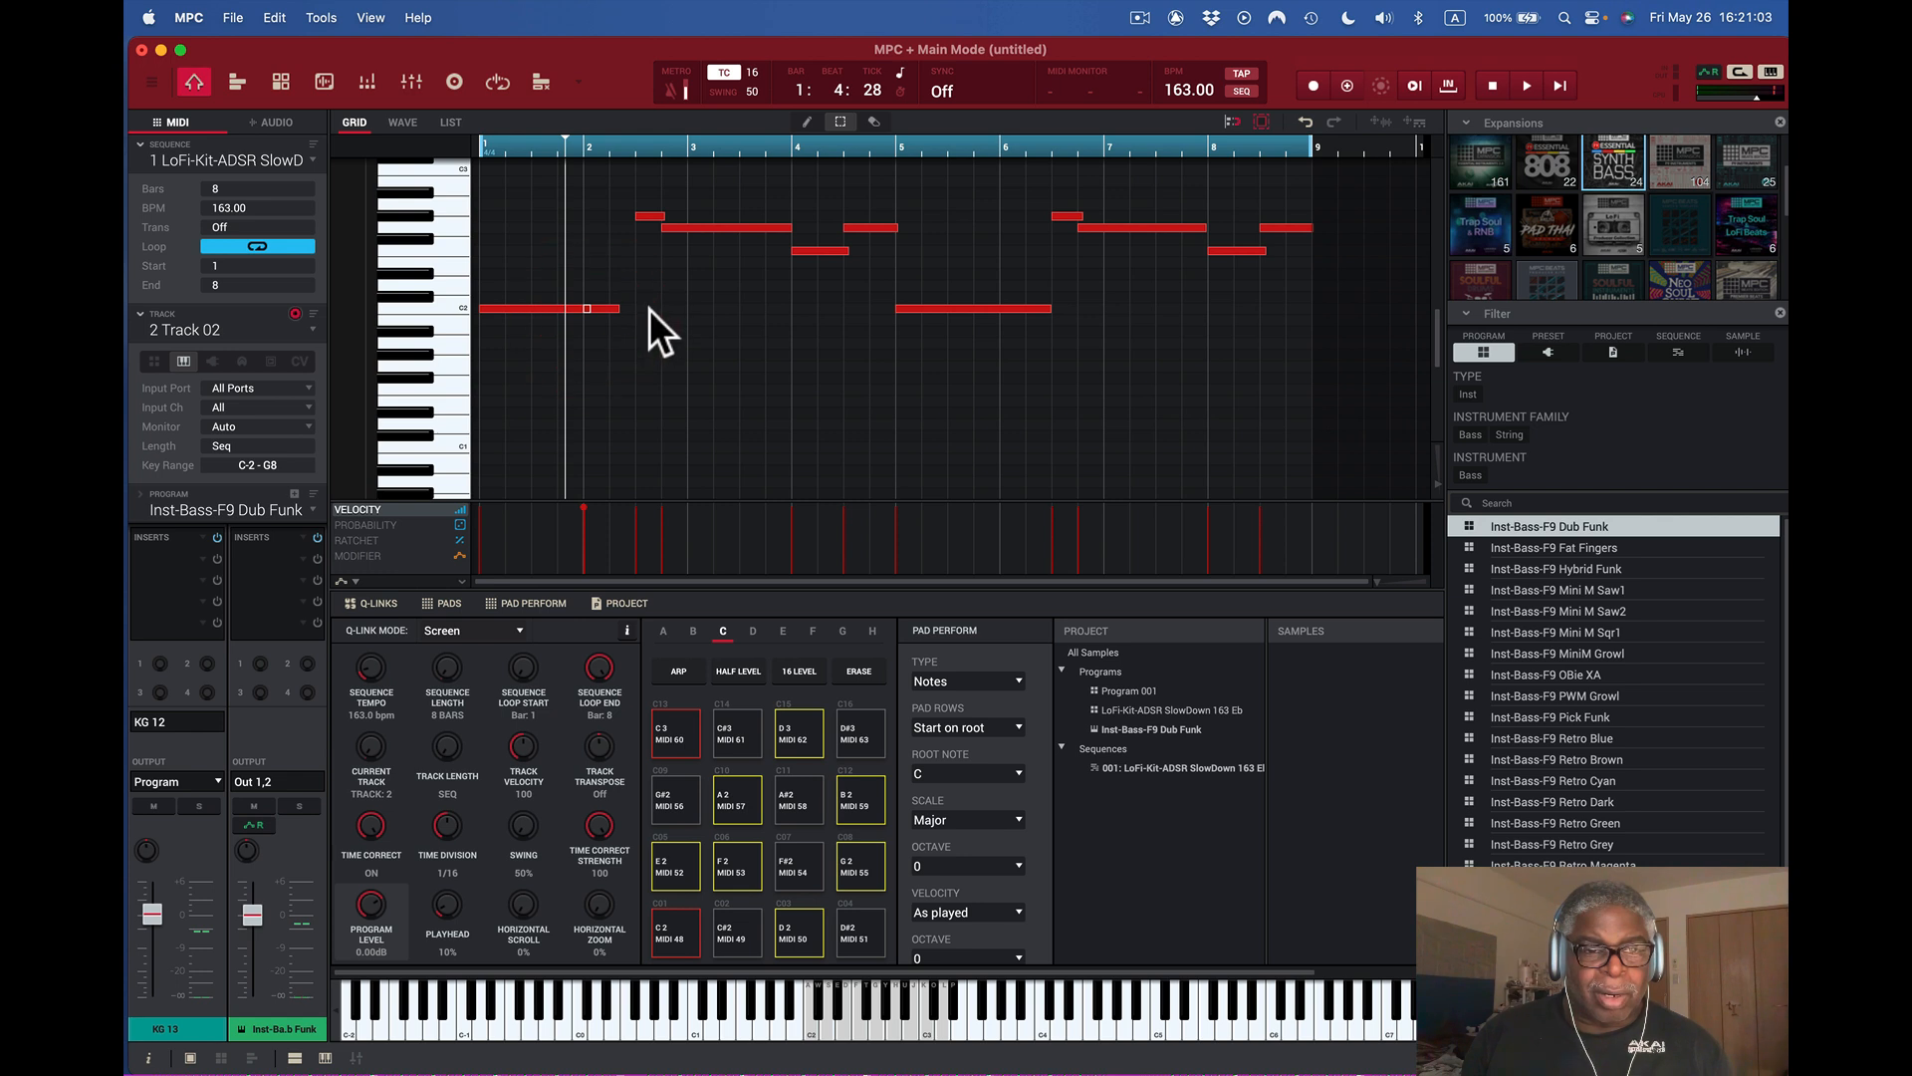
- Add another short C2 note at 2:2:24, extend it to 2.3, and play the sequence back
double_click(648, 308)
left_click_drag(654, 305, 623, 308)
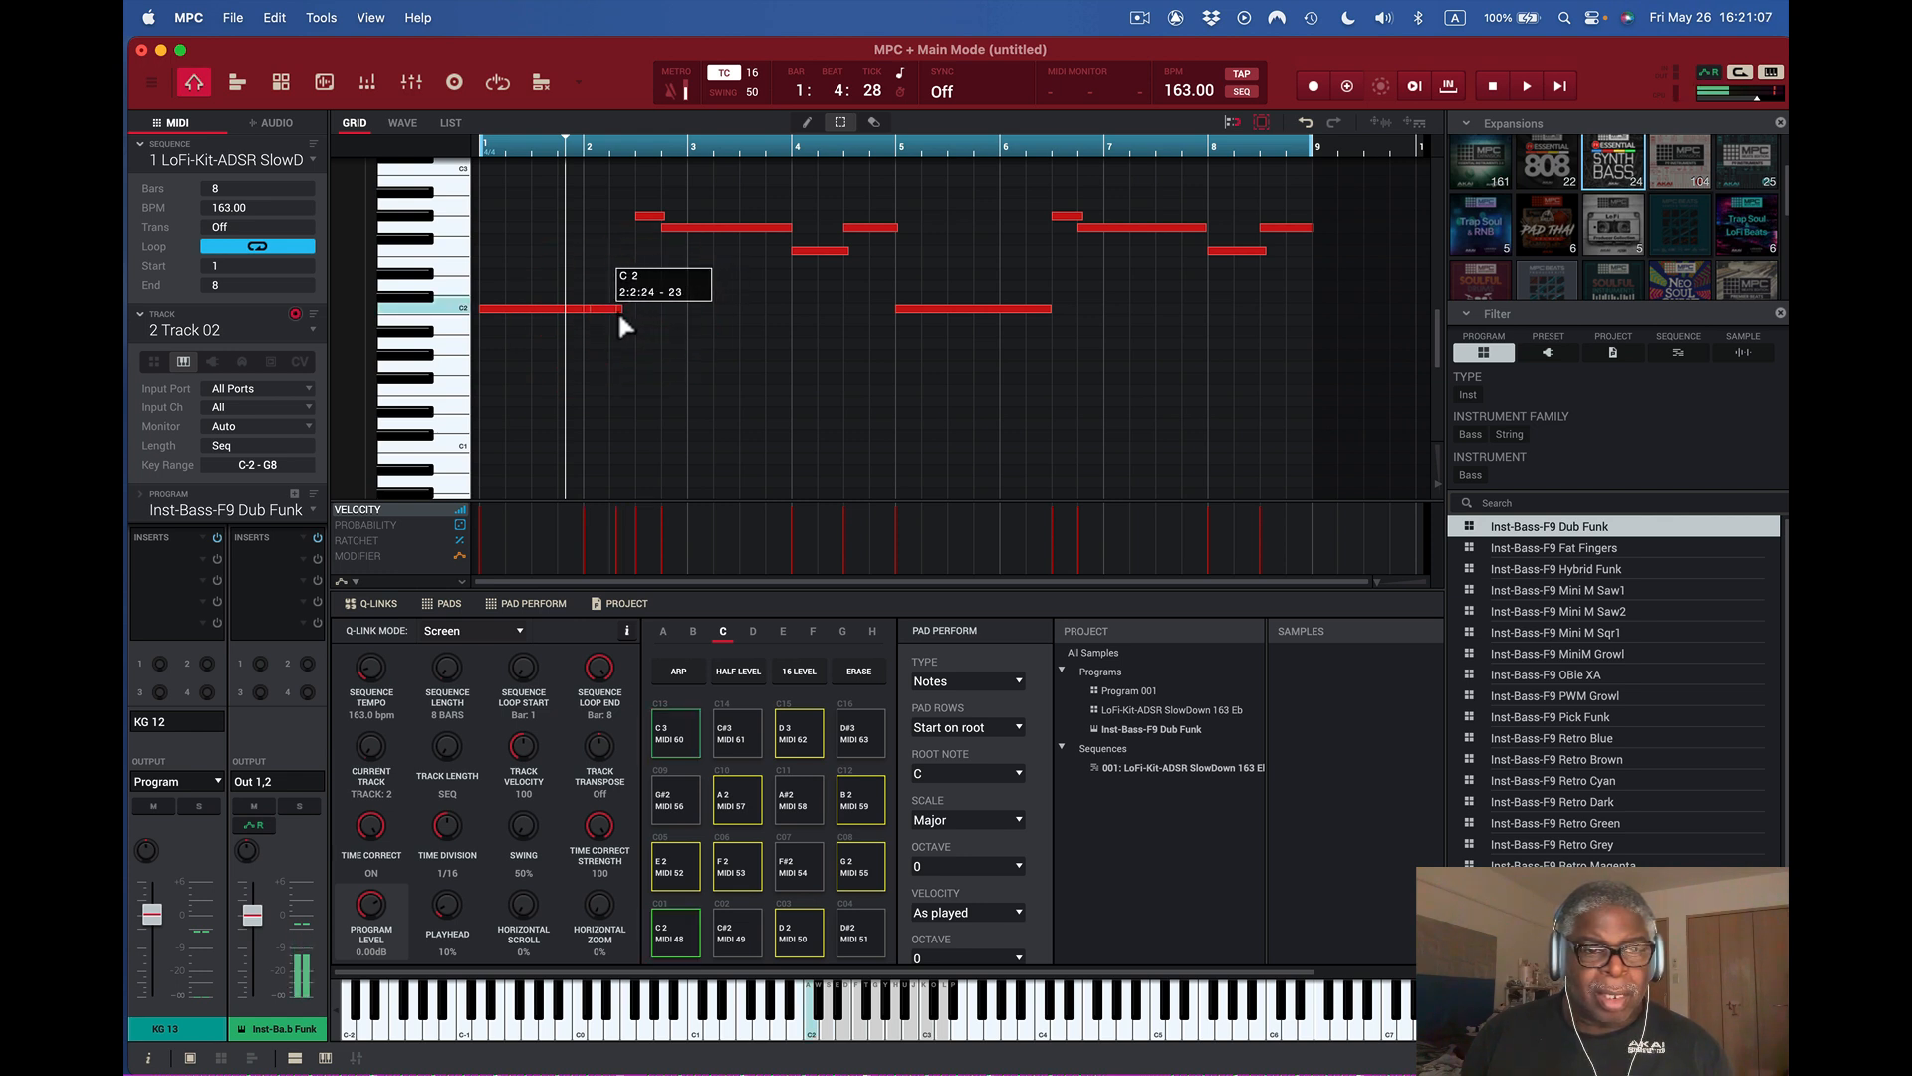
mouse_move(619, 315)
left_mouse_down()
mouse_move(649, 317)
mouse_move(636, 310)
left_mouse_up()
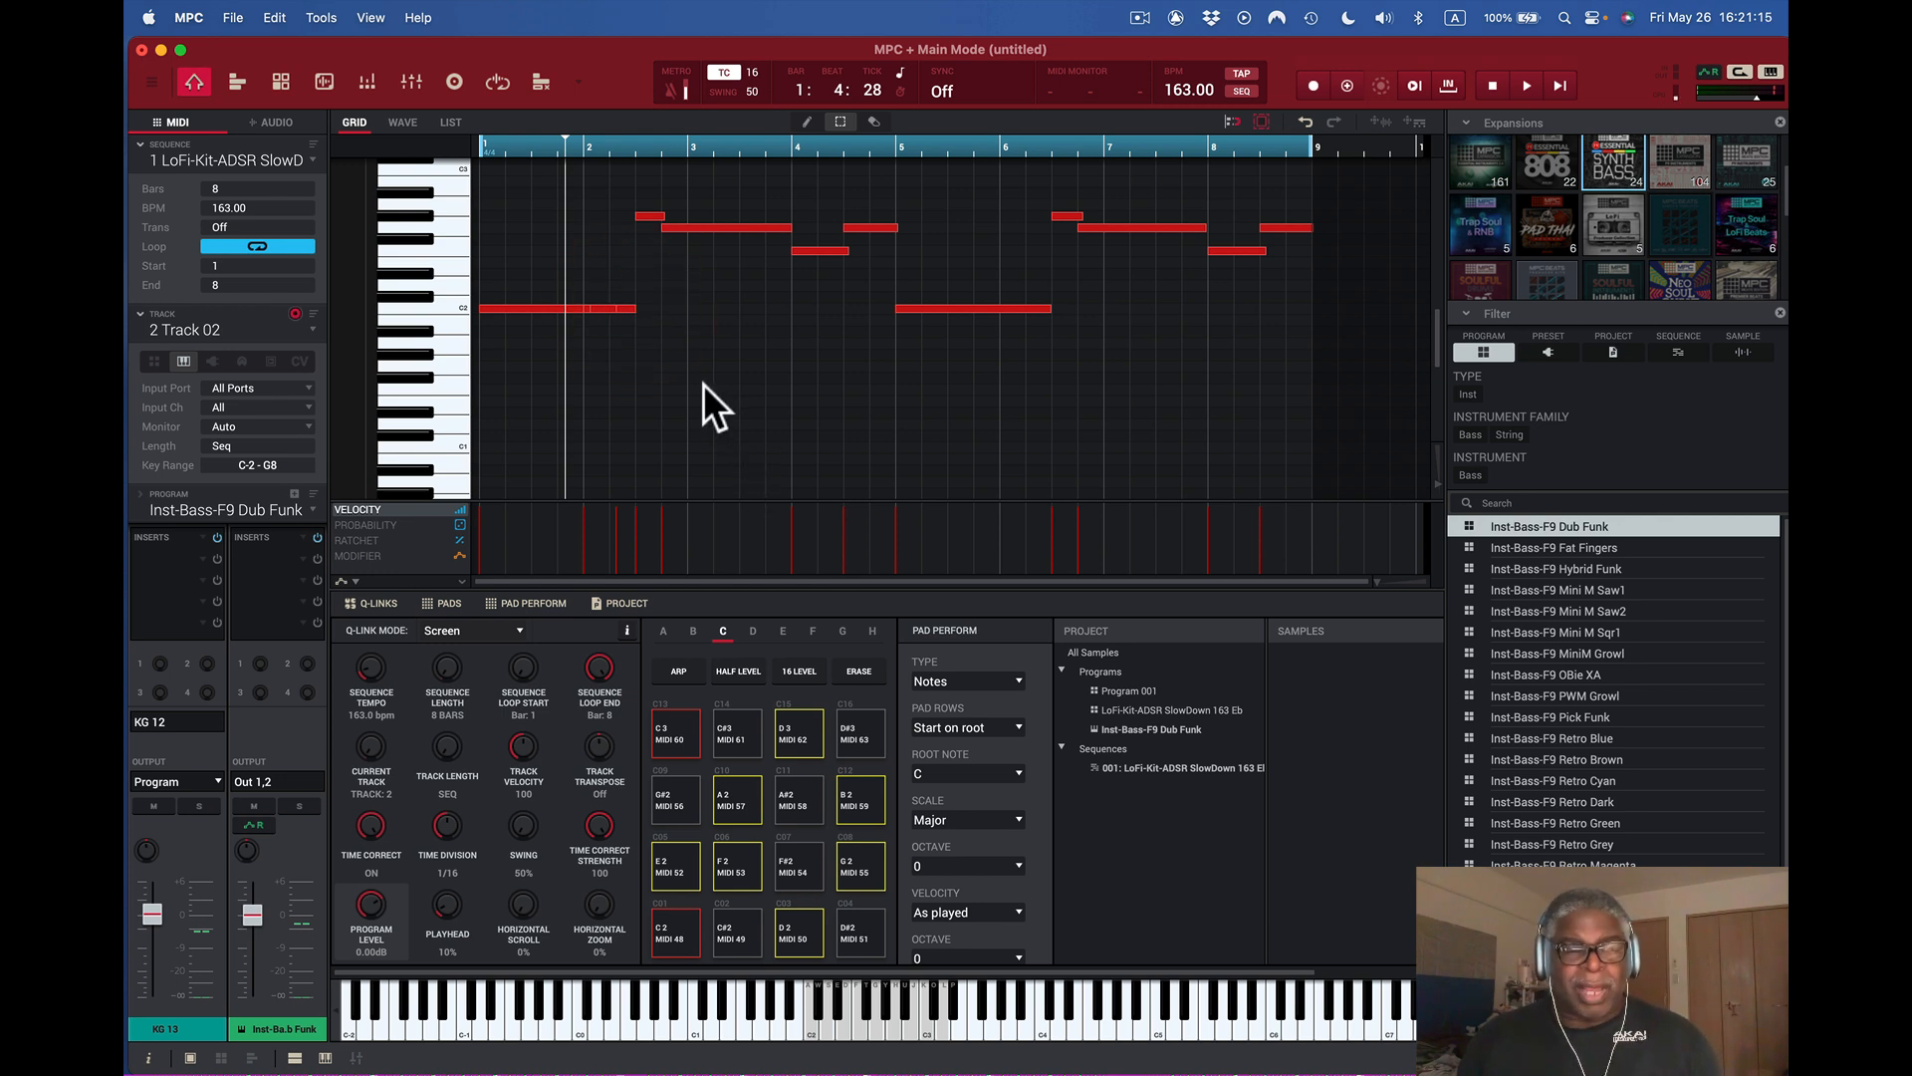
key("space")
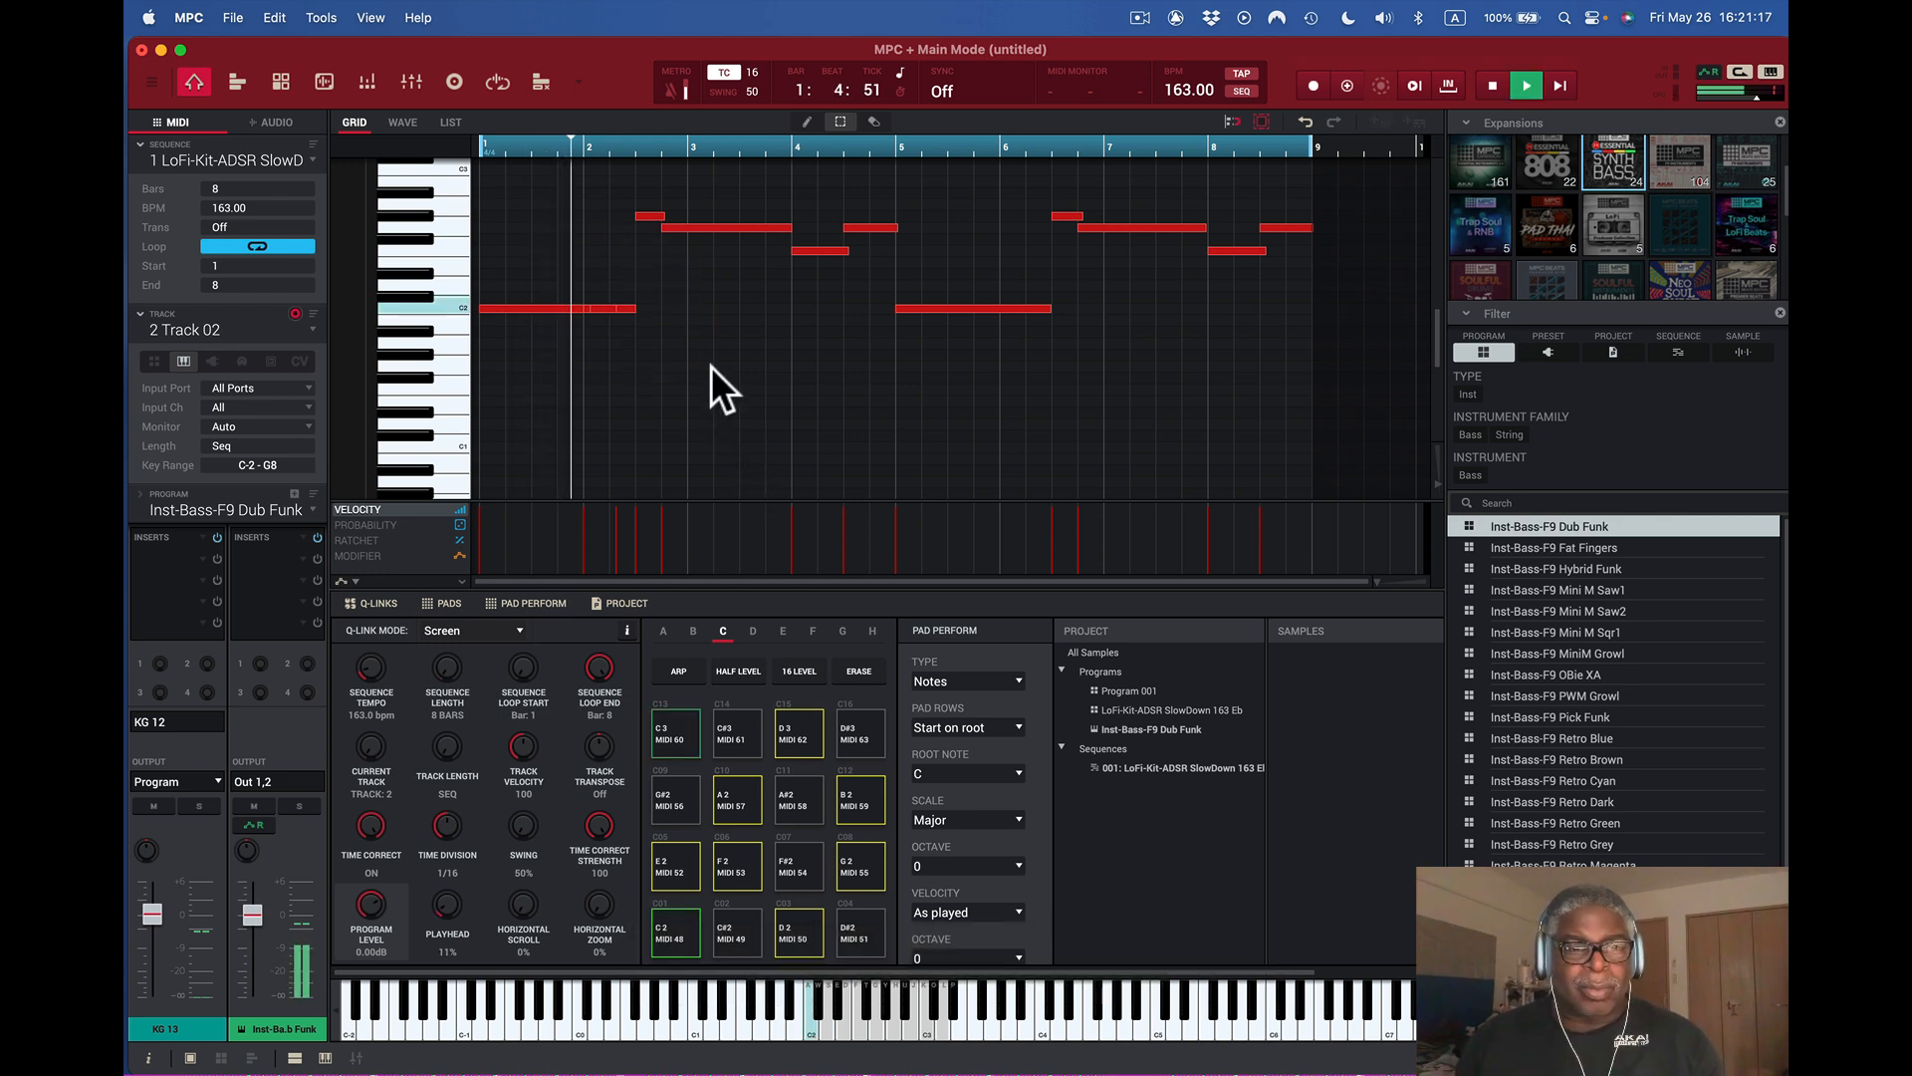
key("space")
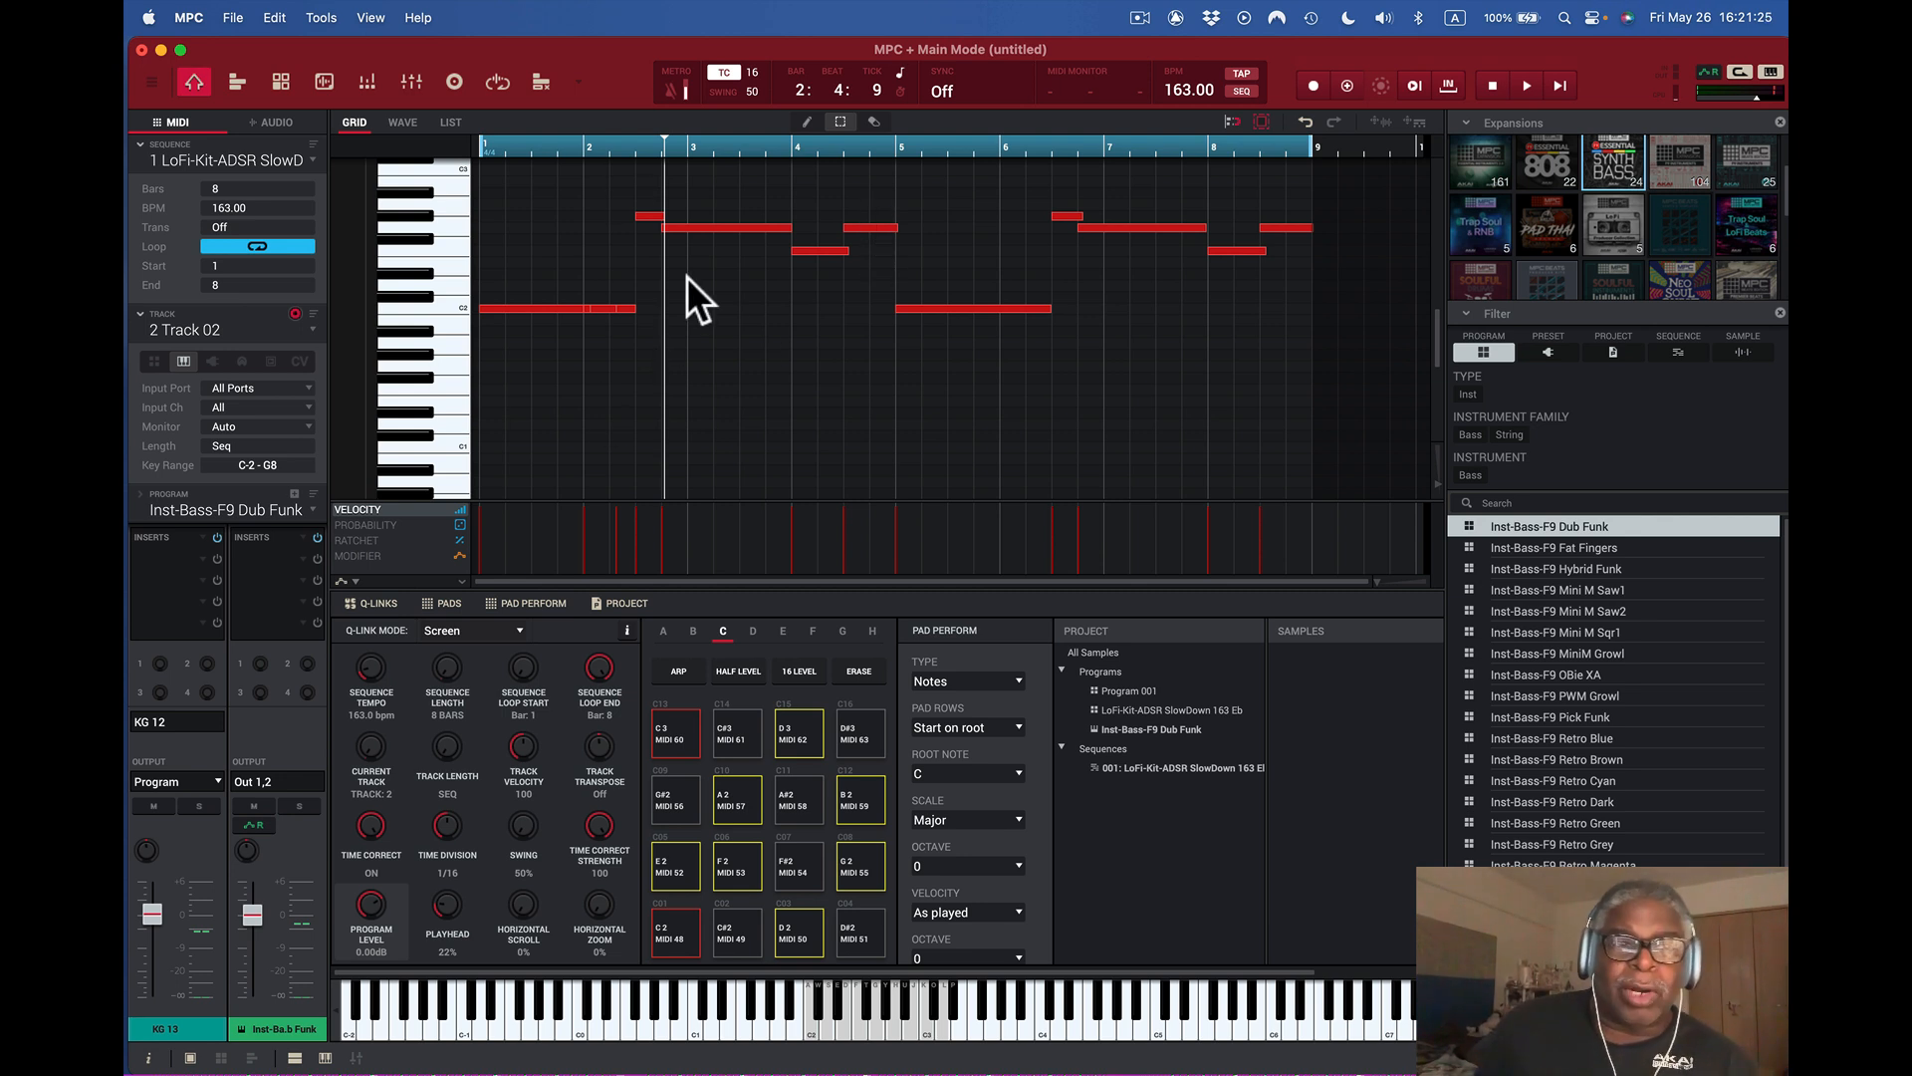
- Show the bass track's events as a list and play the sequence briefly
left_click(404, 122)
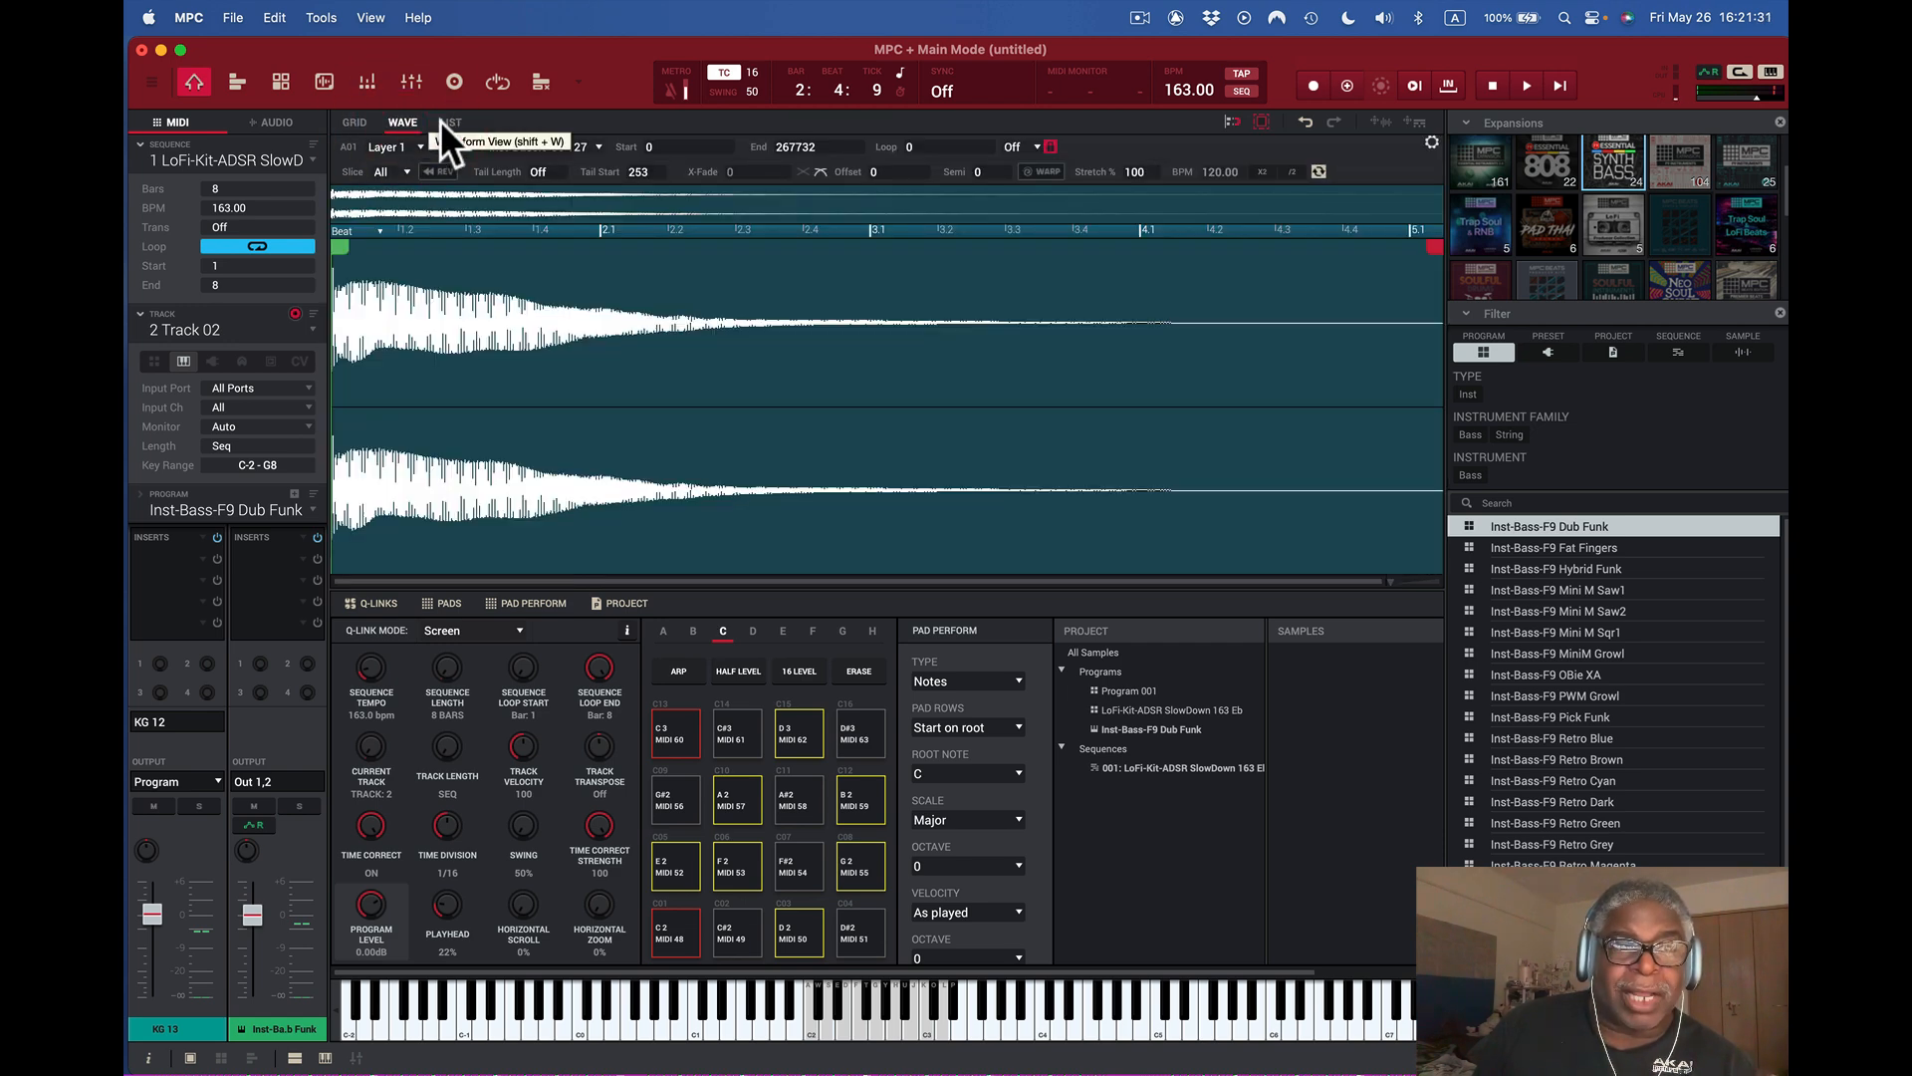
left_click(453, 123)
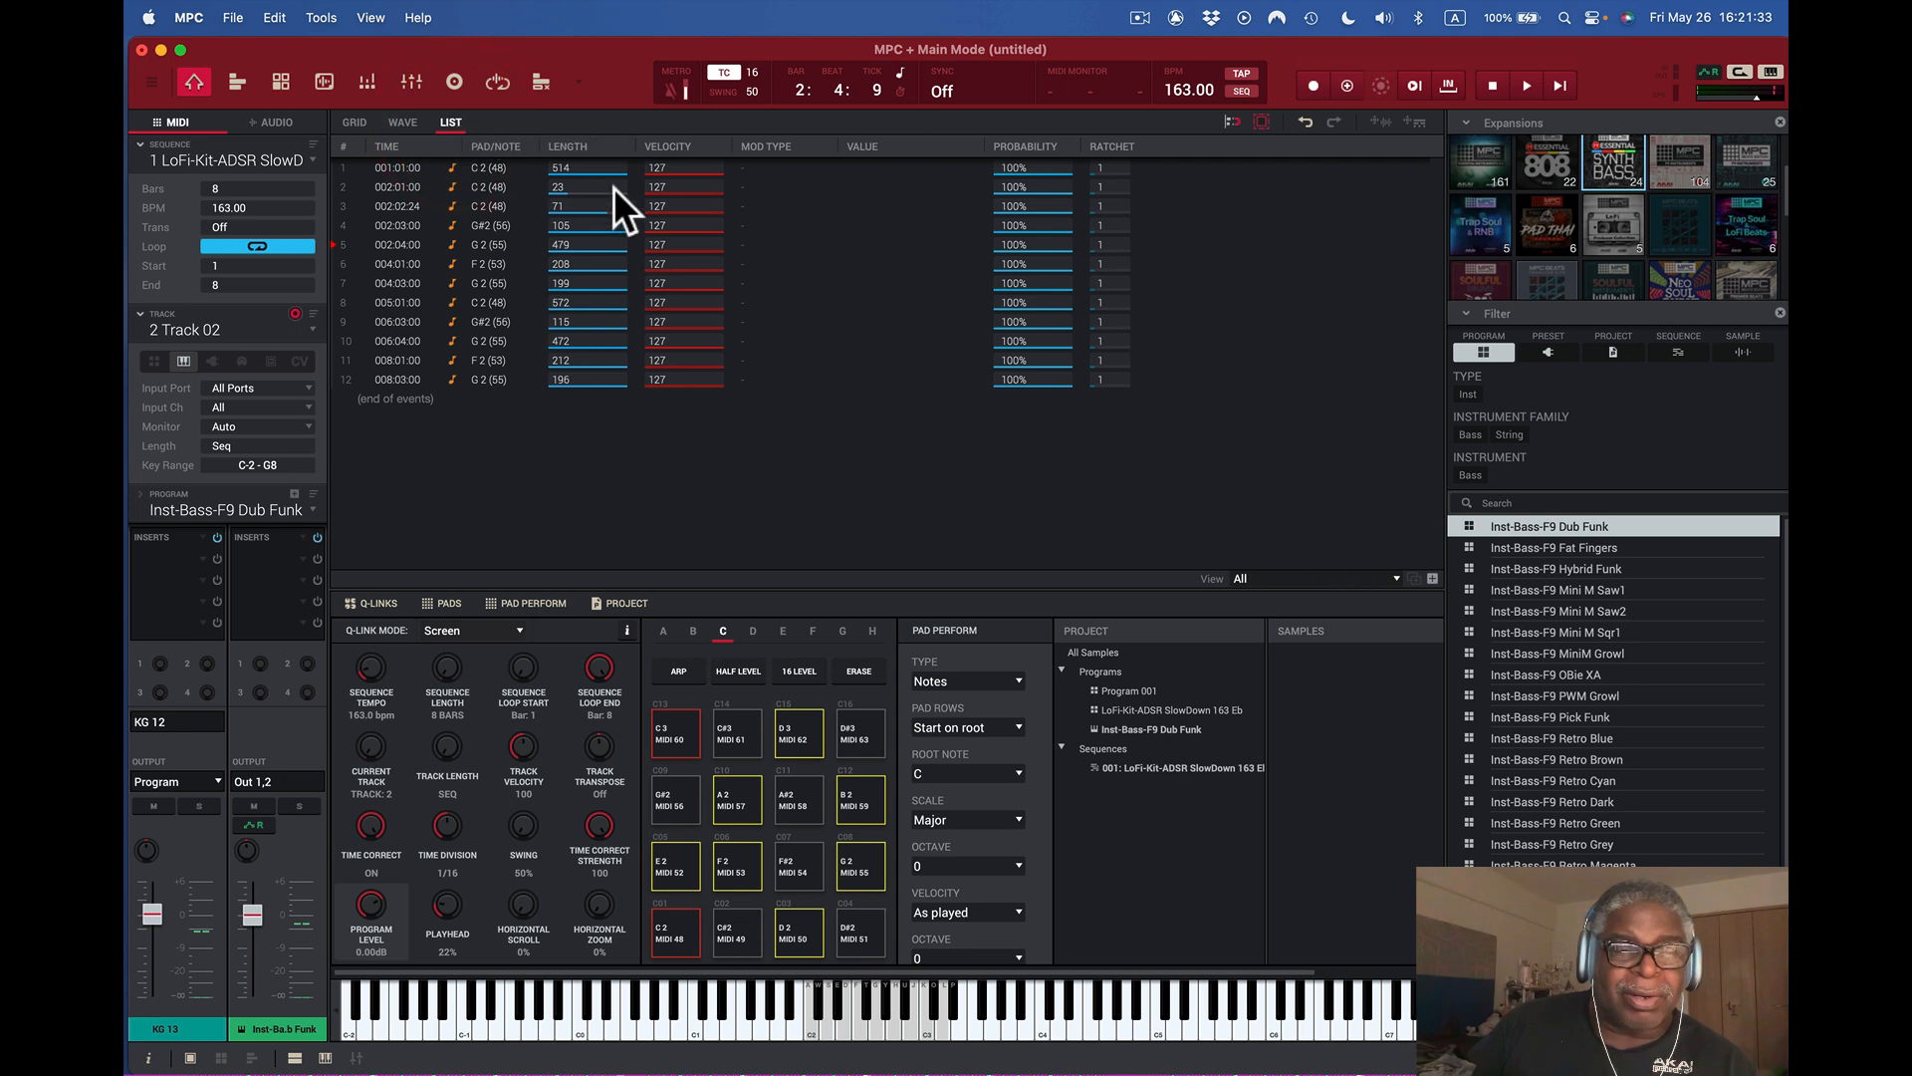
key("space")
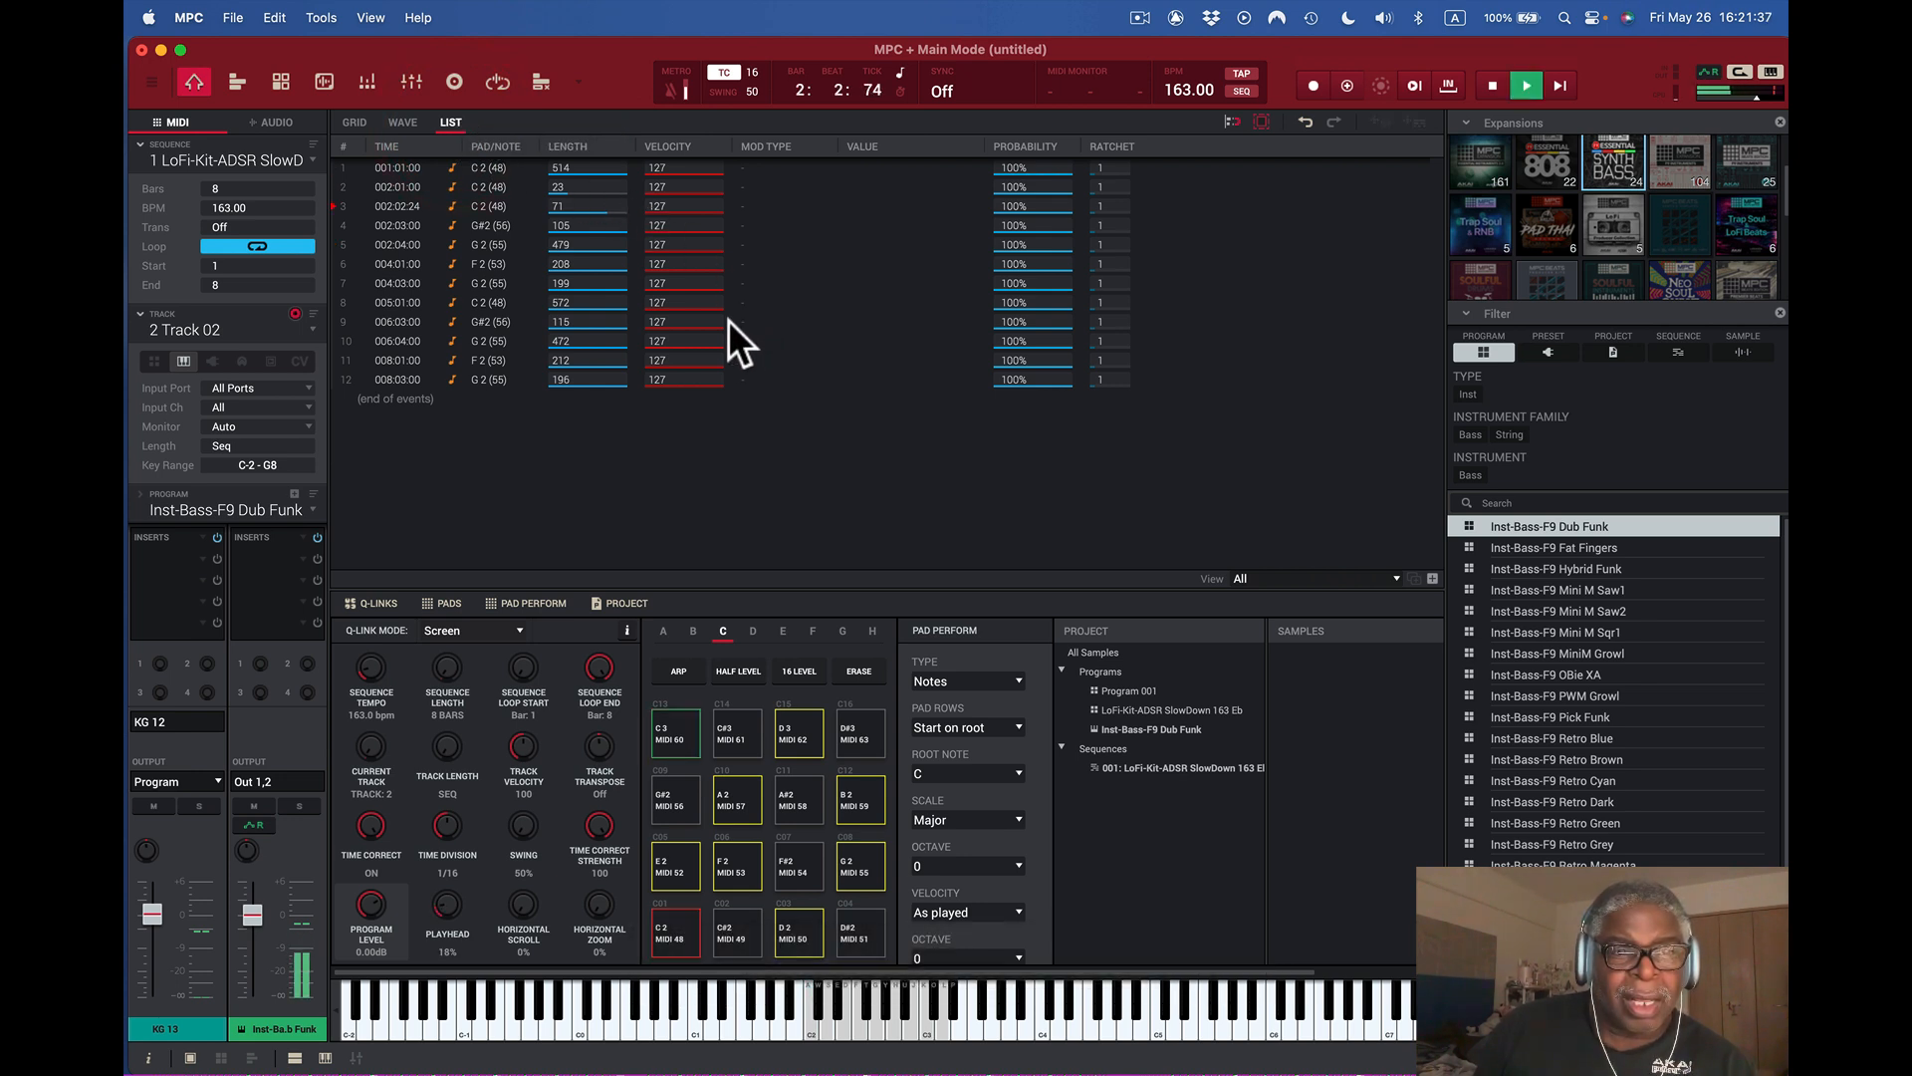
key("space")
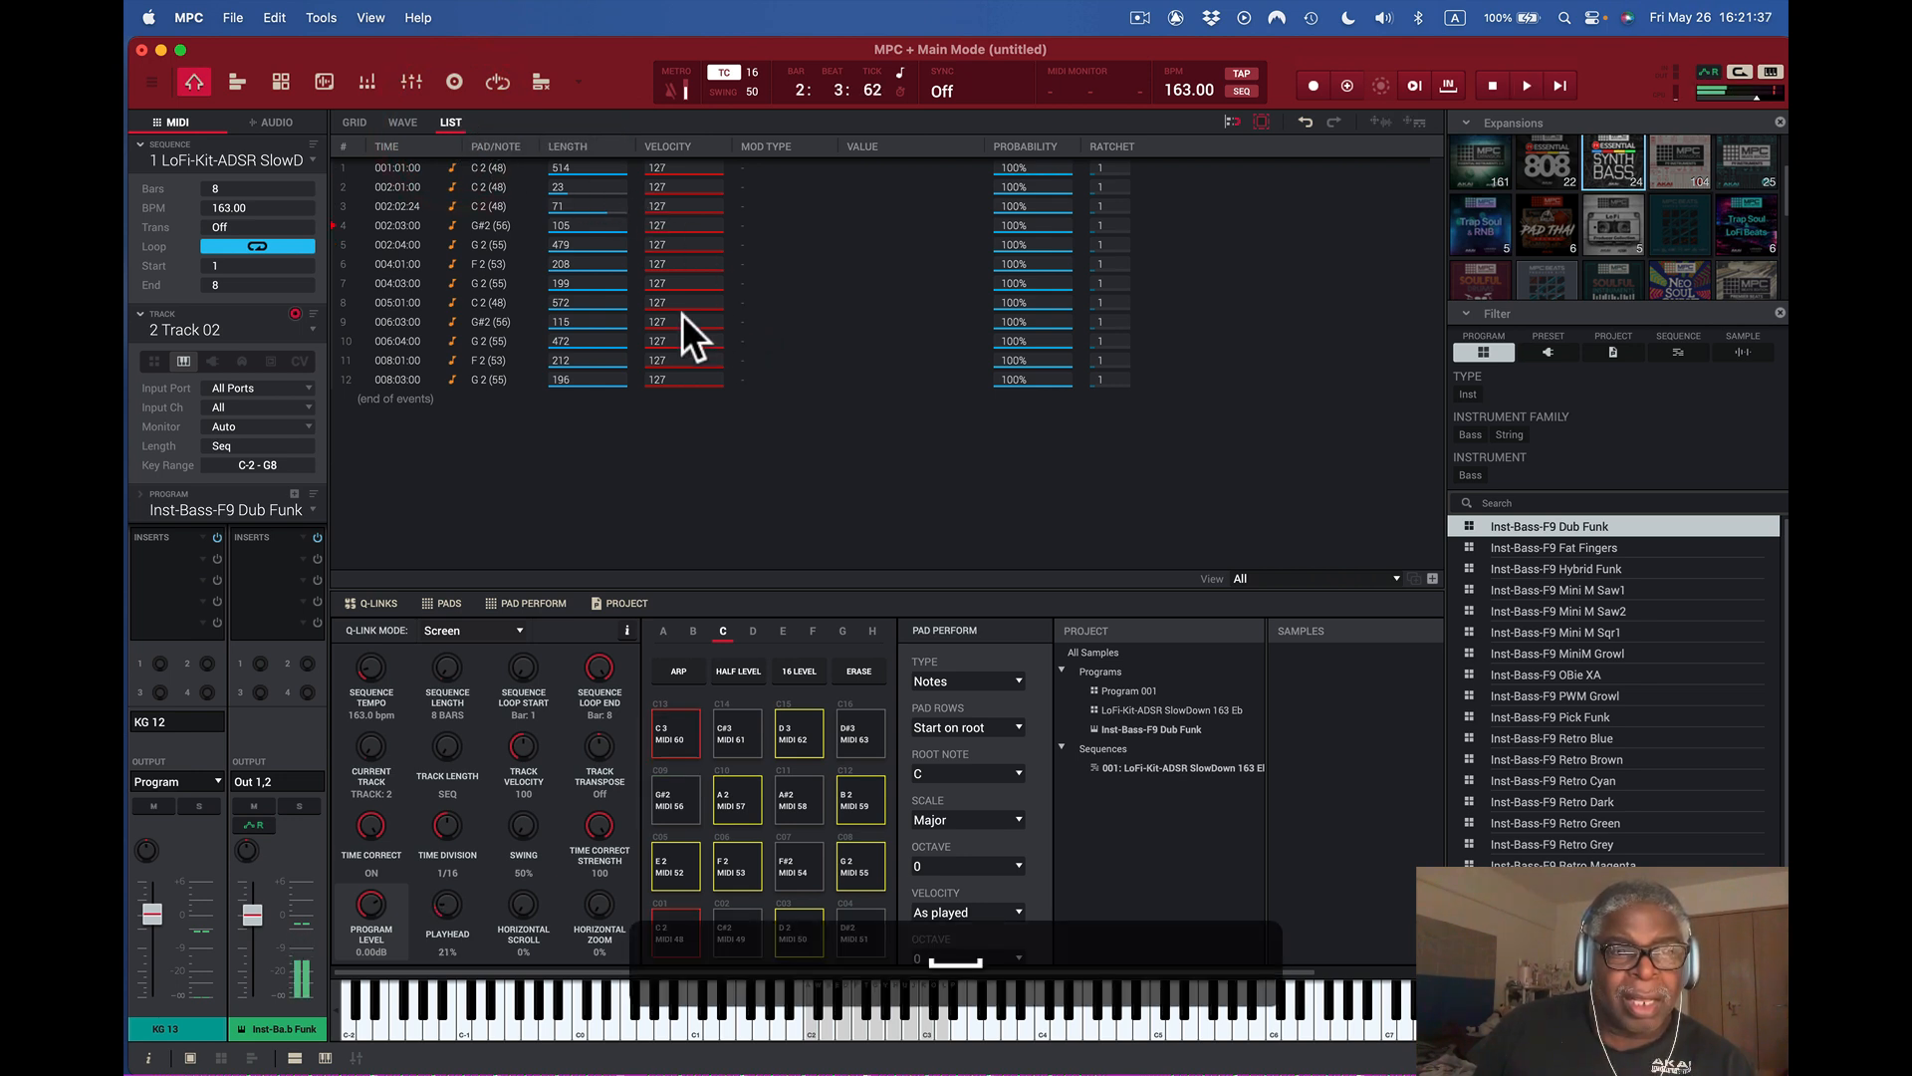
left_click(557, 188)
double_click(558, 188)
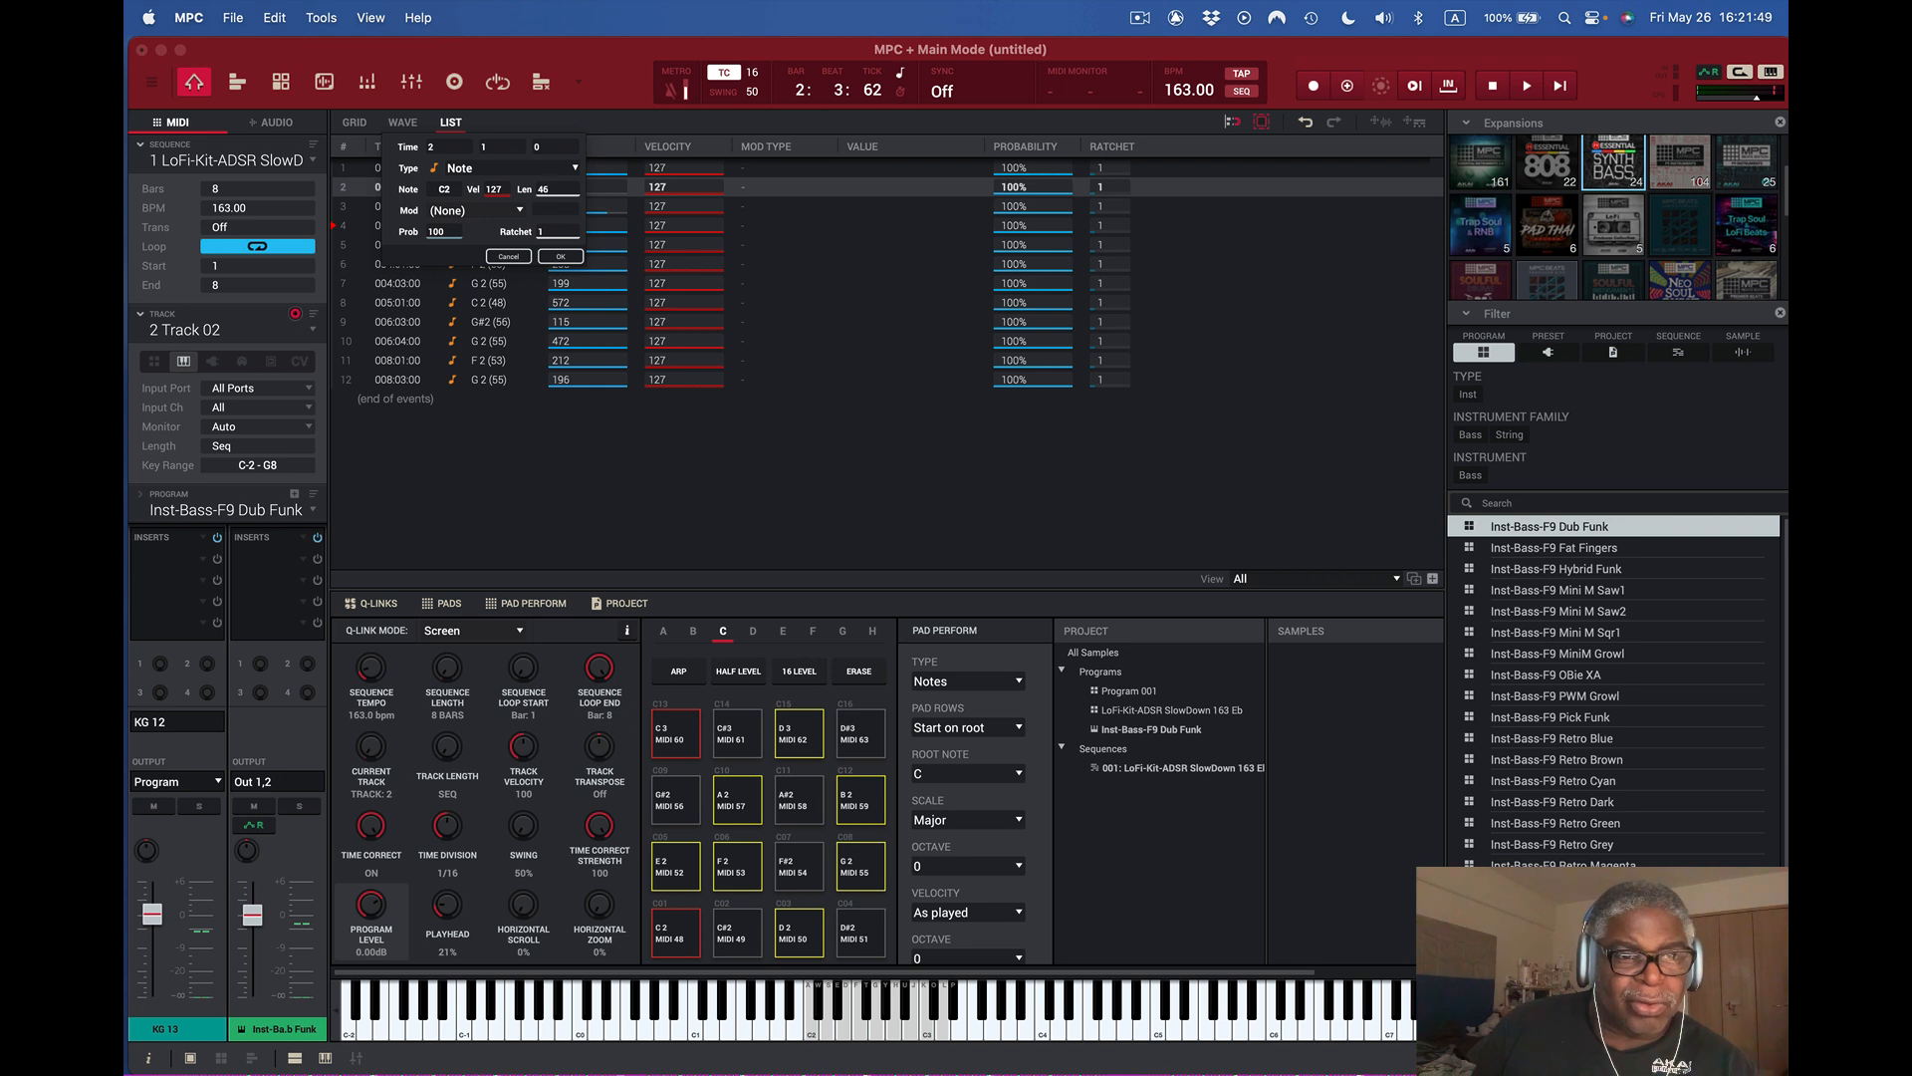
left_click(774, 307)
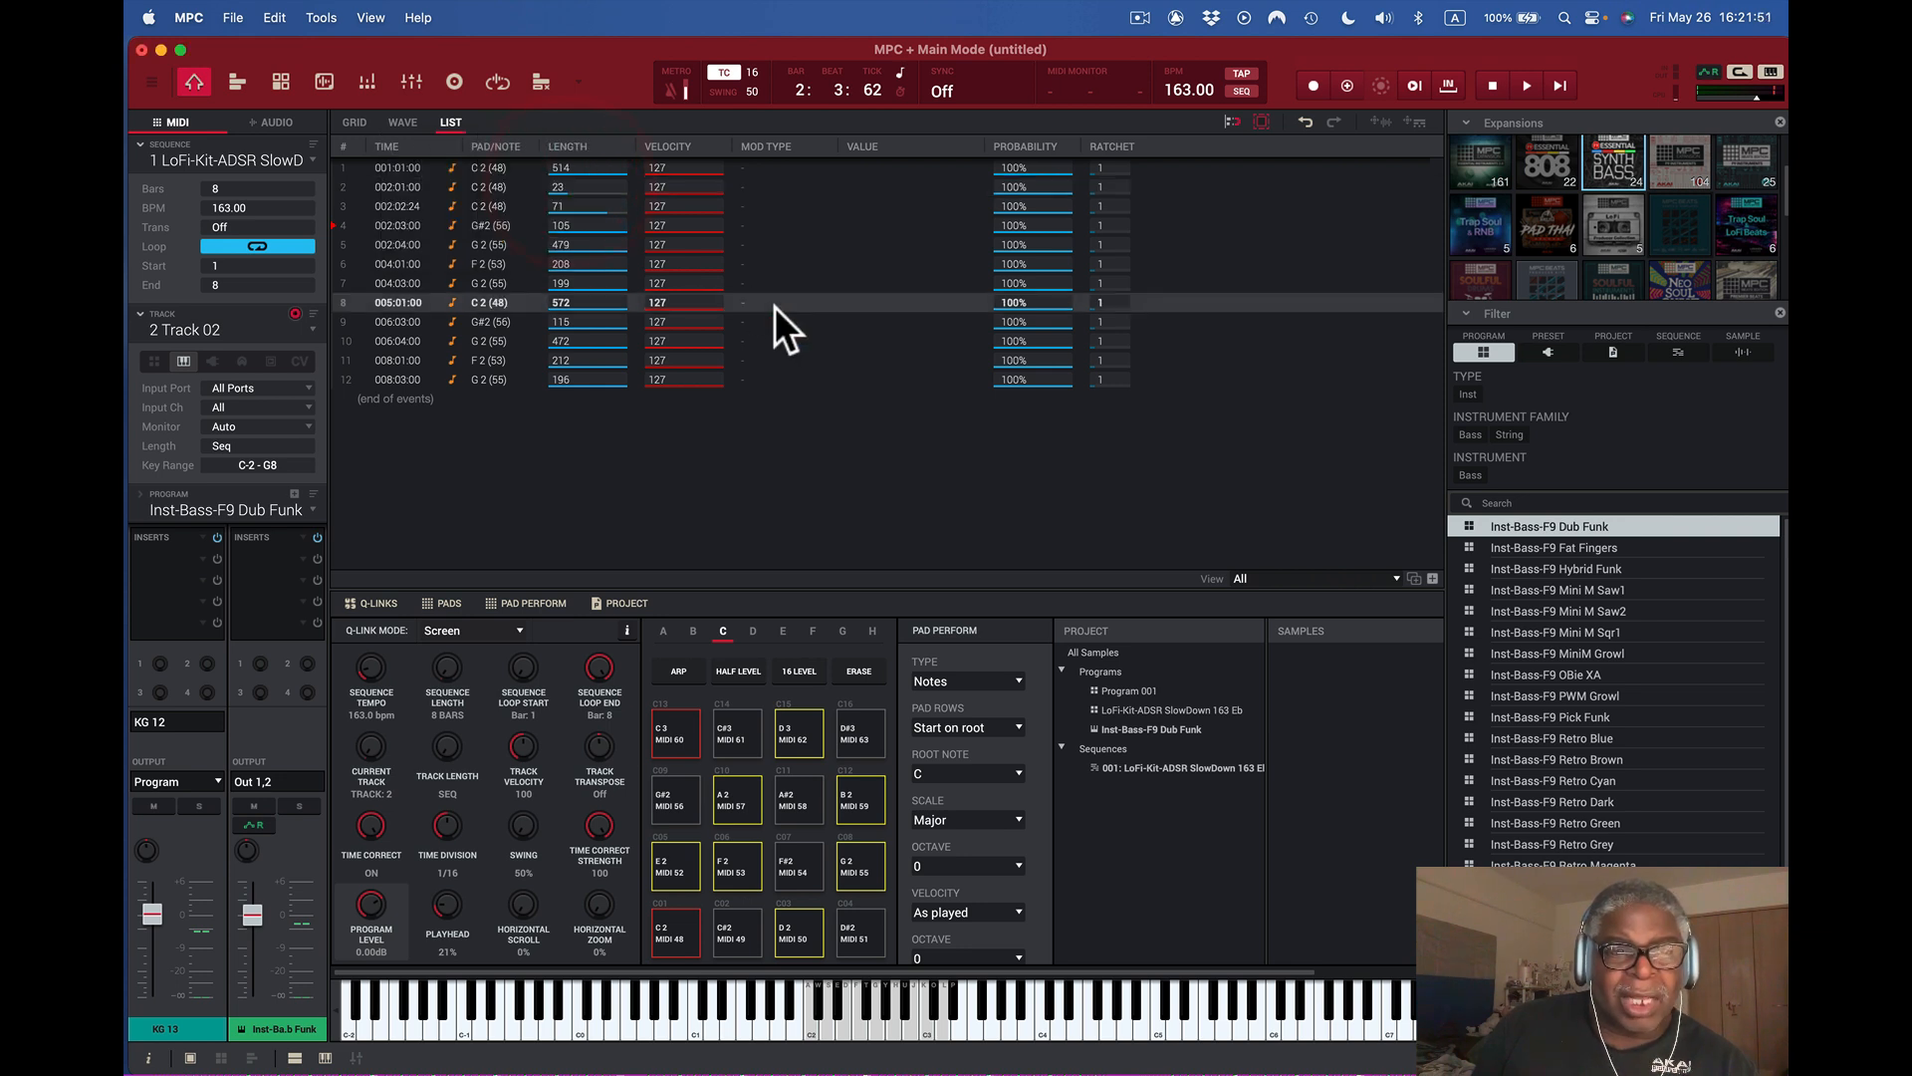
double_click(555, 182)
left_click_drag(541, 185, 577, 178)
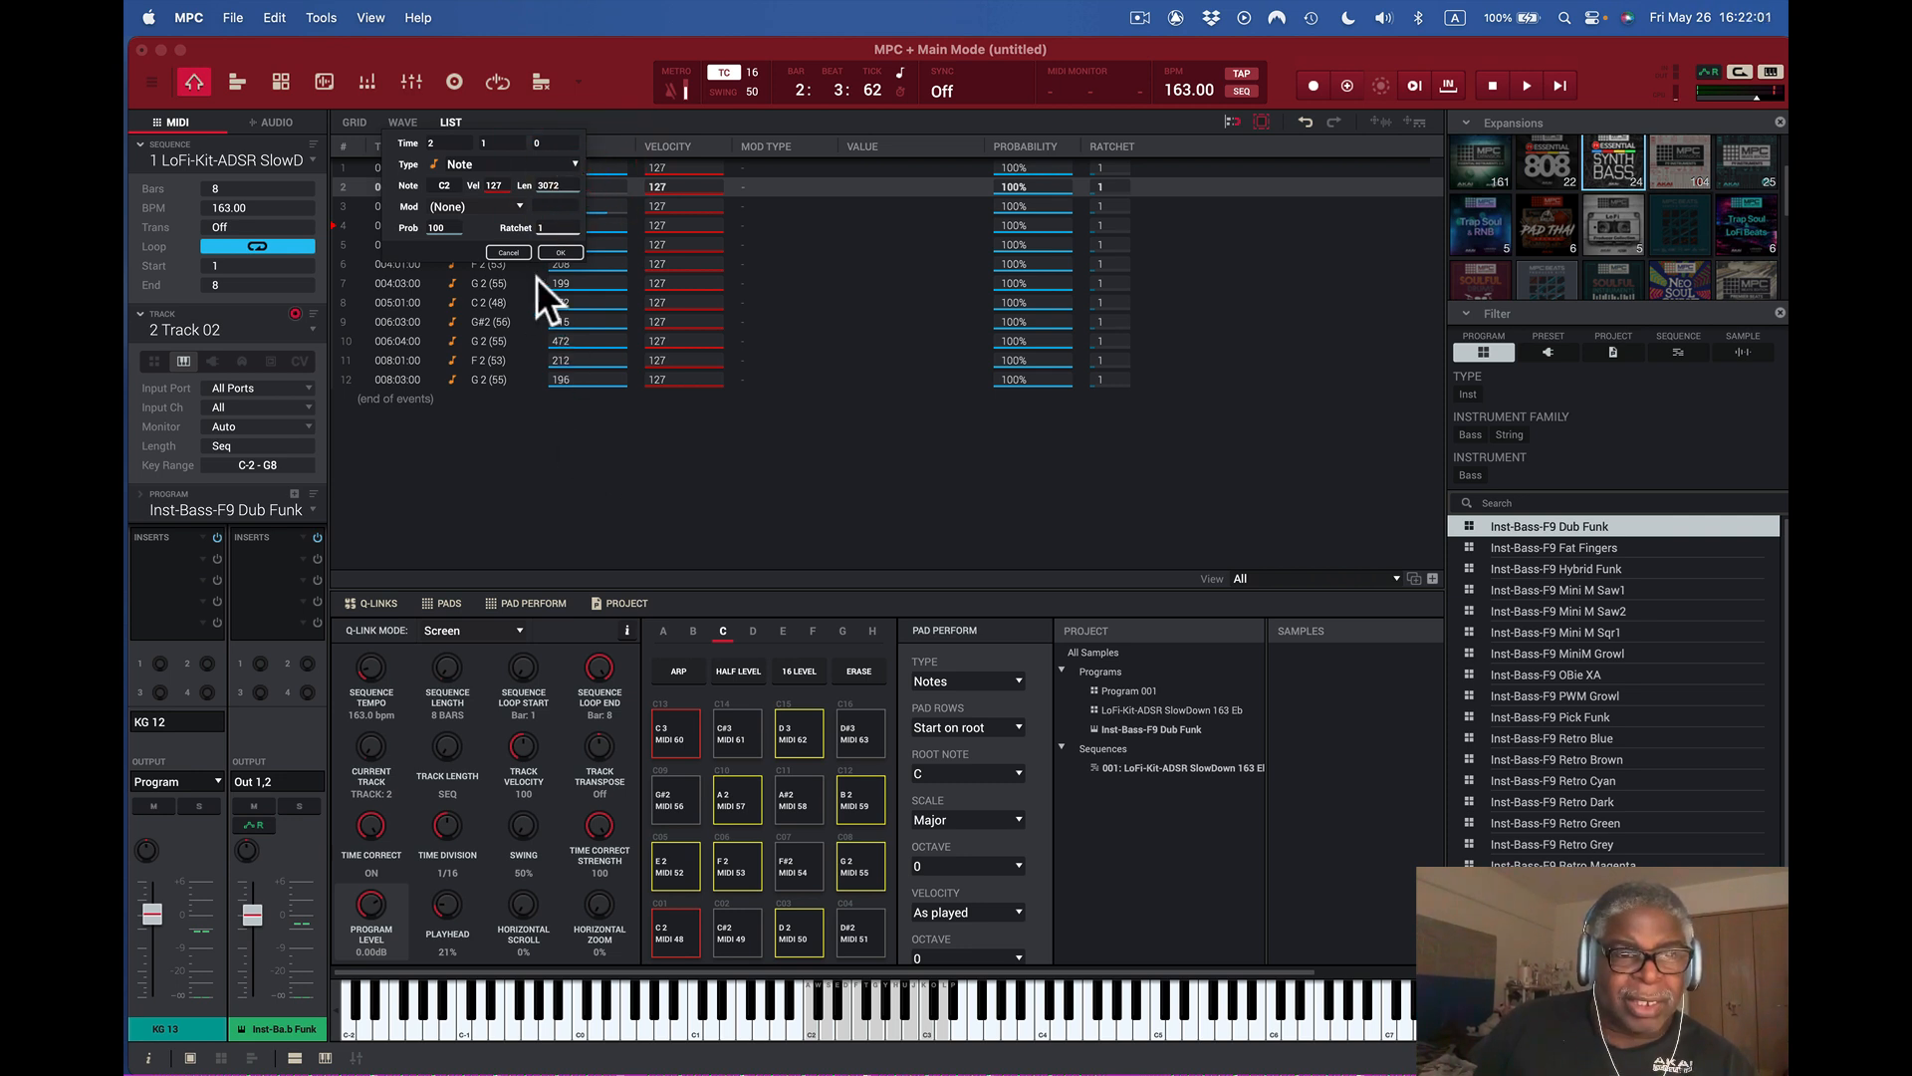
left_click(505, 249)
- Set the length of the C2 note at 2:1:0 to 47 and play the sequence back
left_click(558, 190)
left_click(558, 189)
left_click_drag(574, 191, 575, 185)
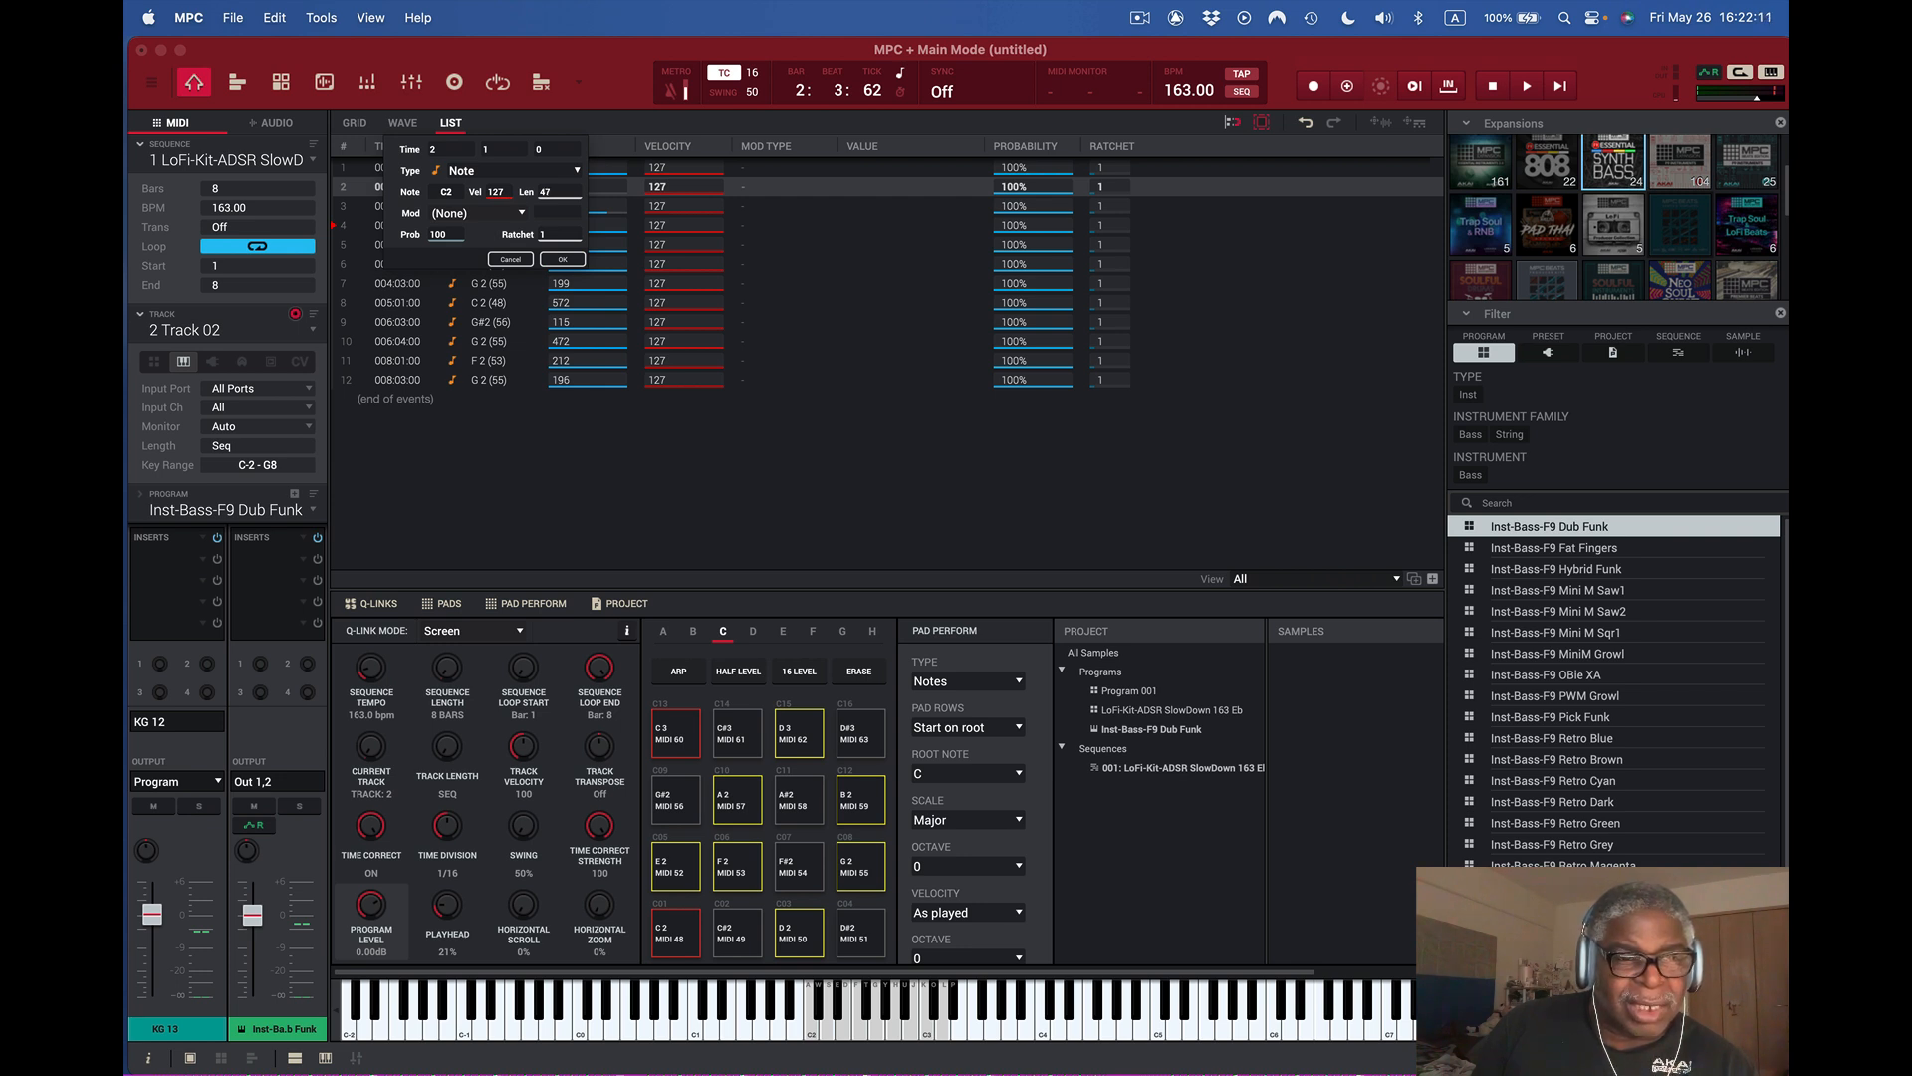
left_click_drag(560, 191, 555, 179)
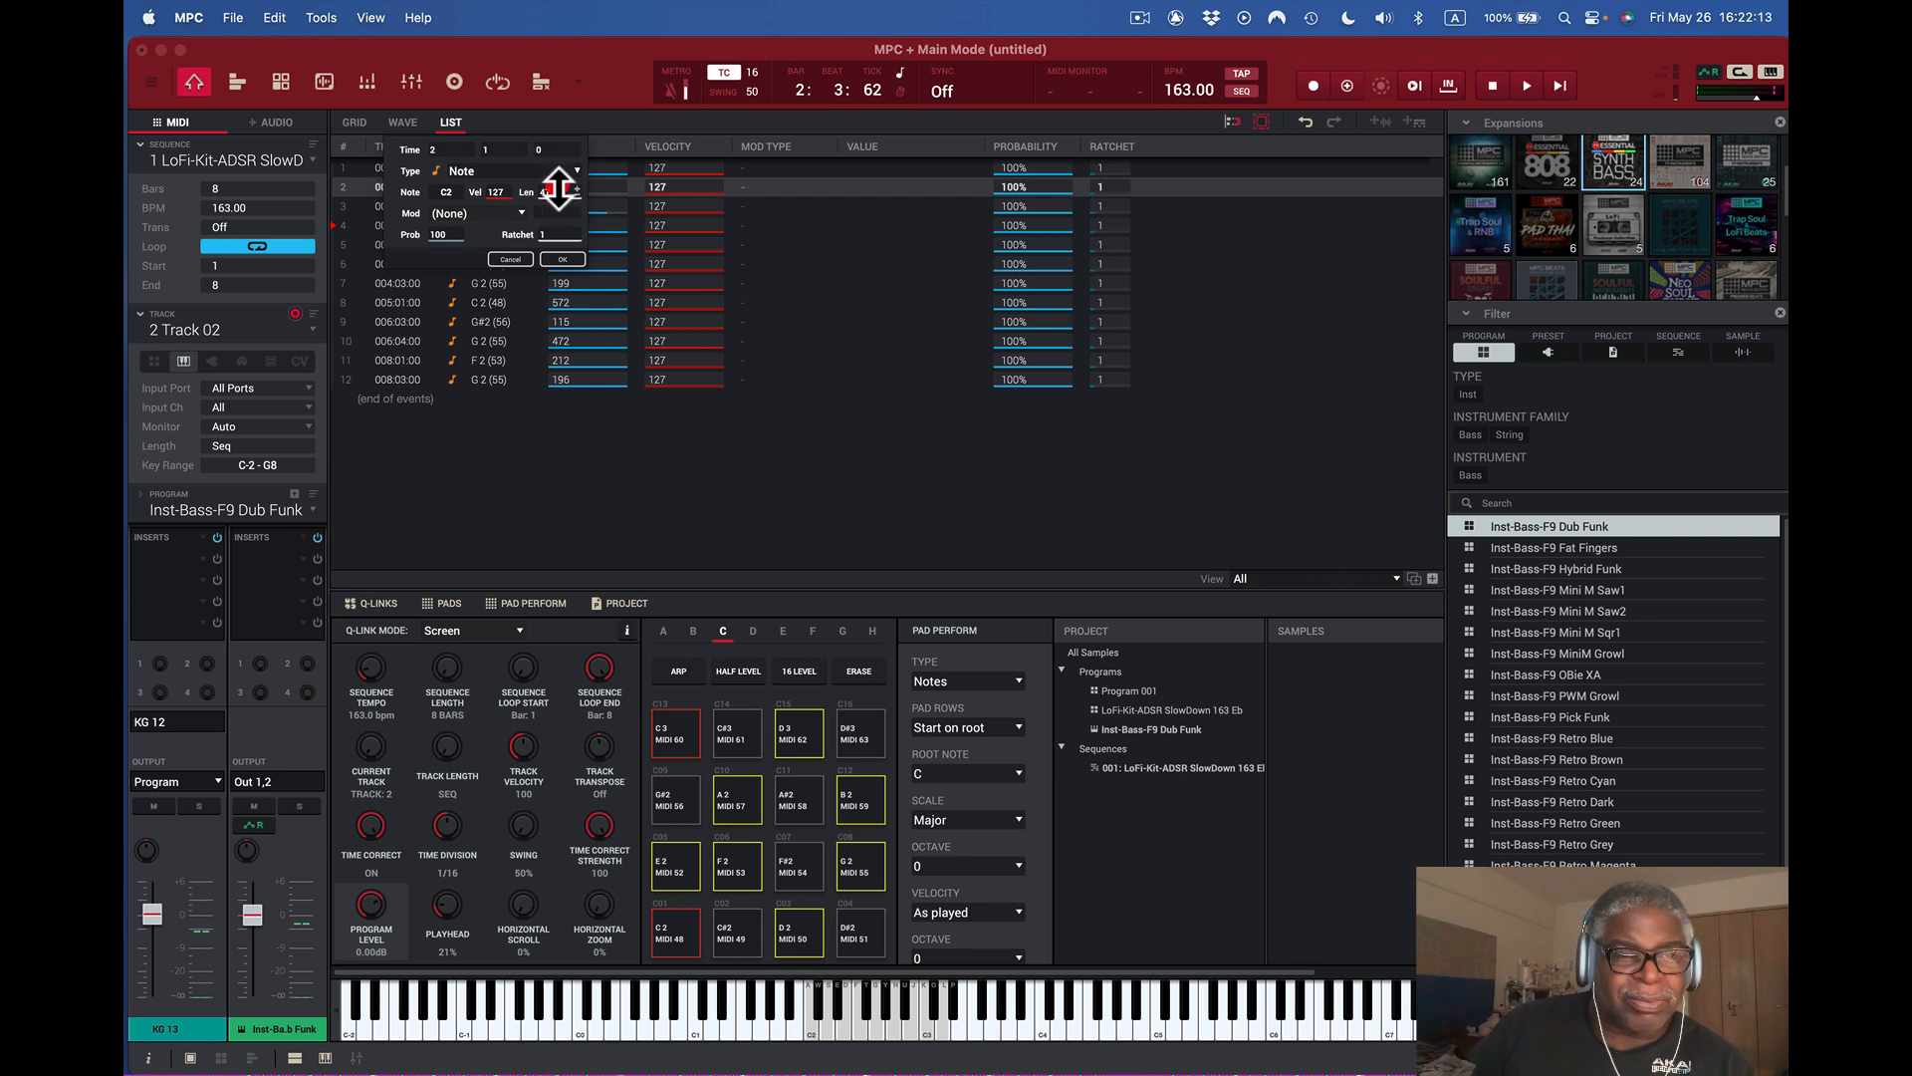
left_click(572, 259)
key("space")
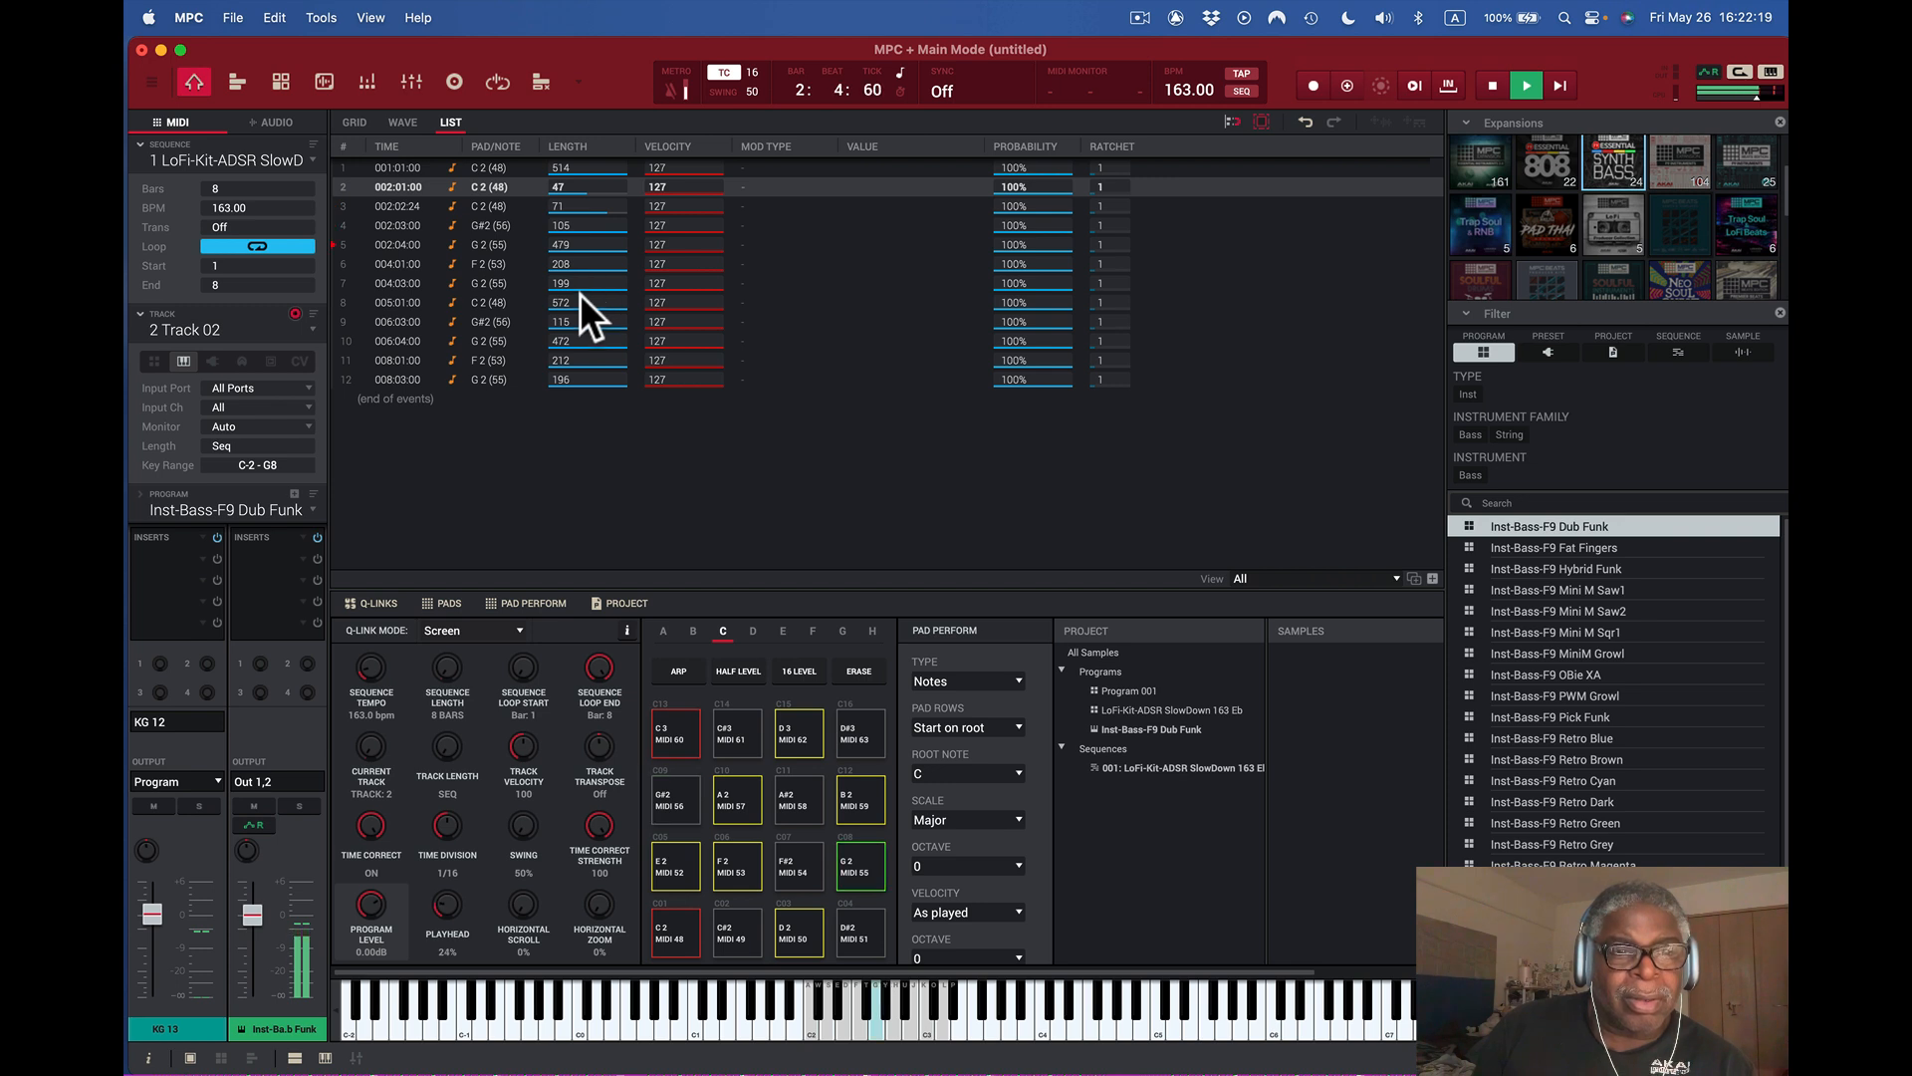
key("space")
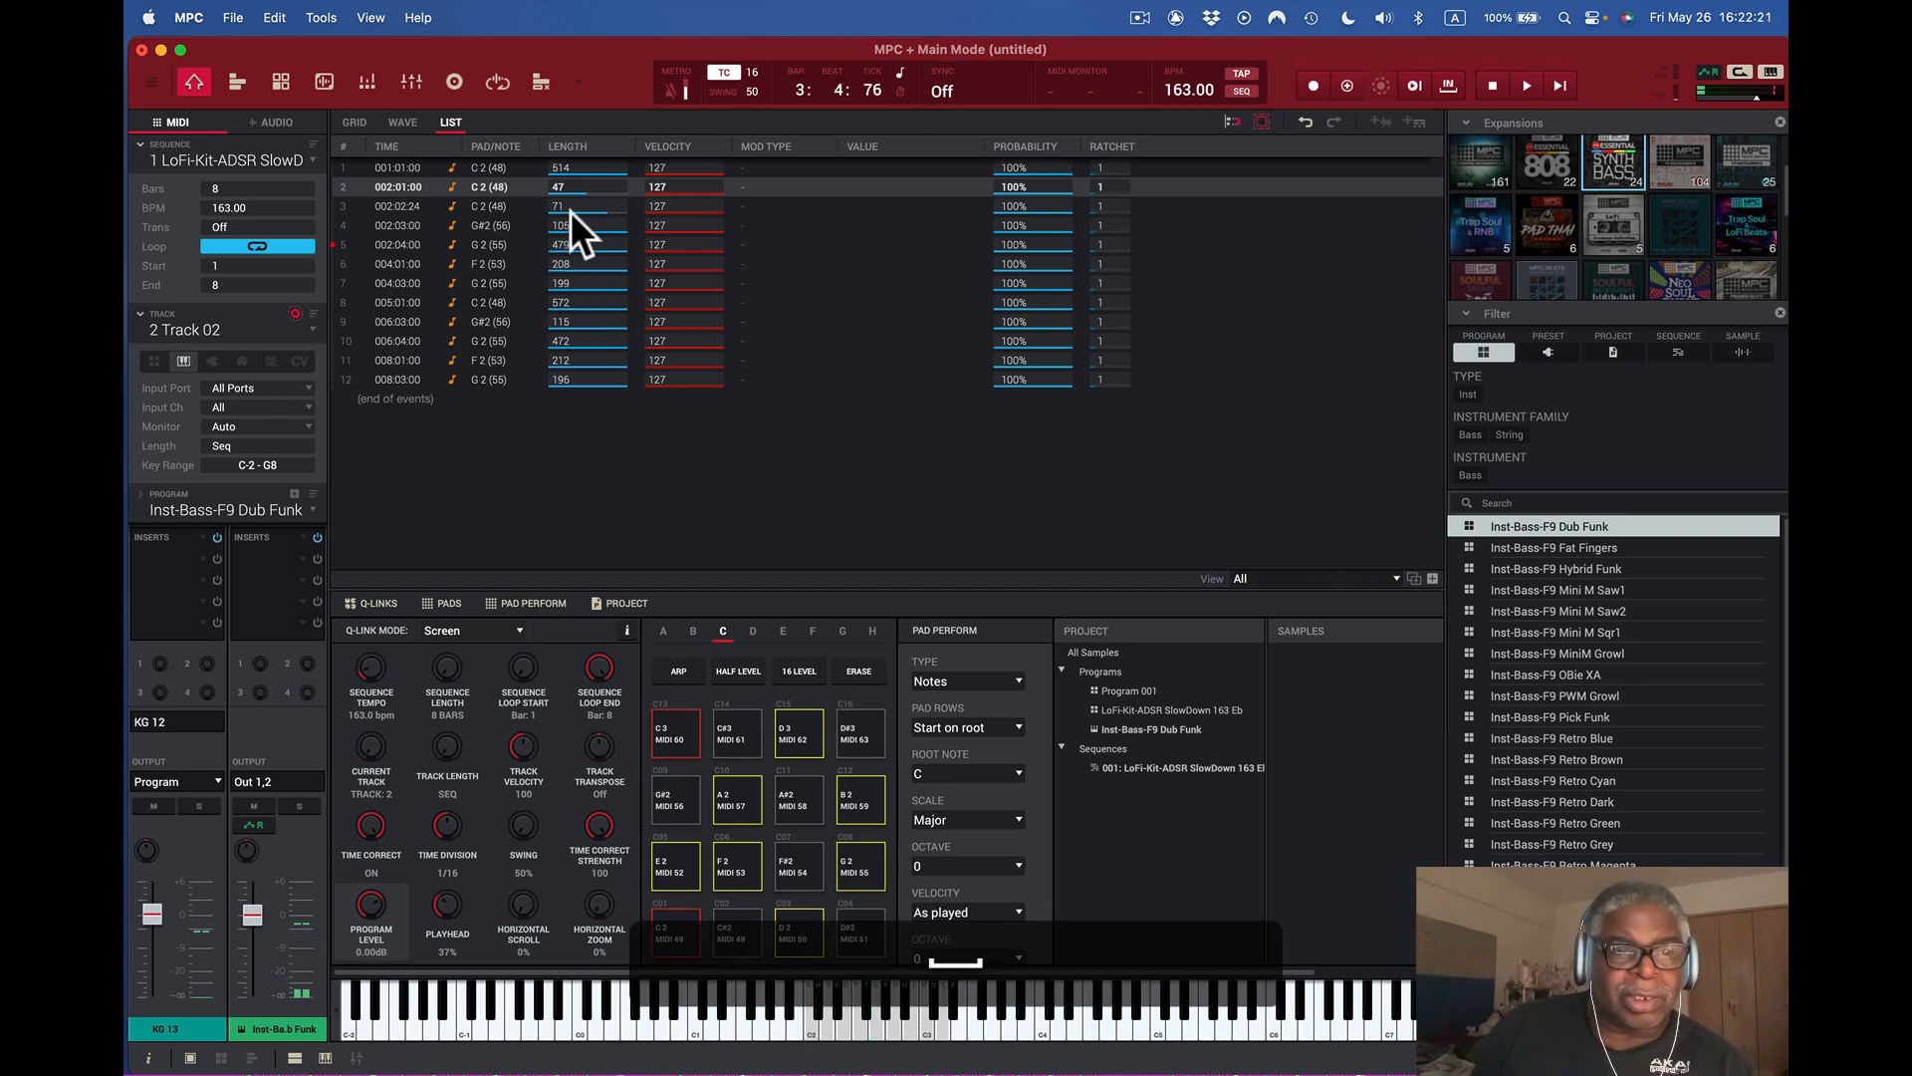
- Set the length of the C2 note at 2:2:24 to 53 and play the sequence back
left_click(558, 205)
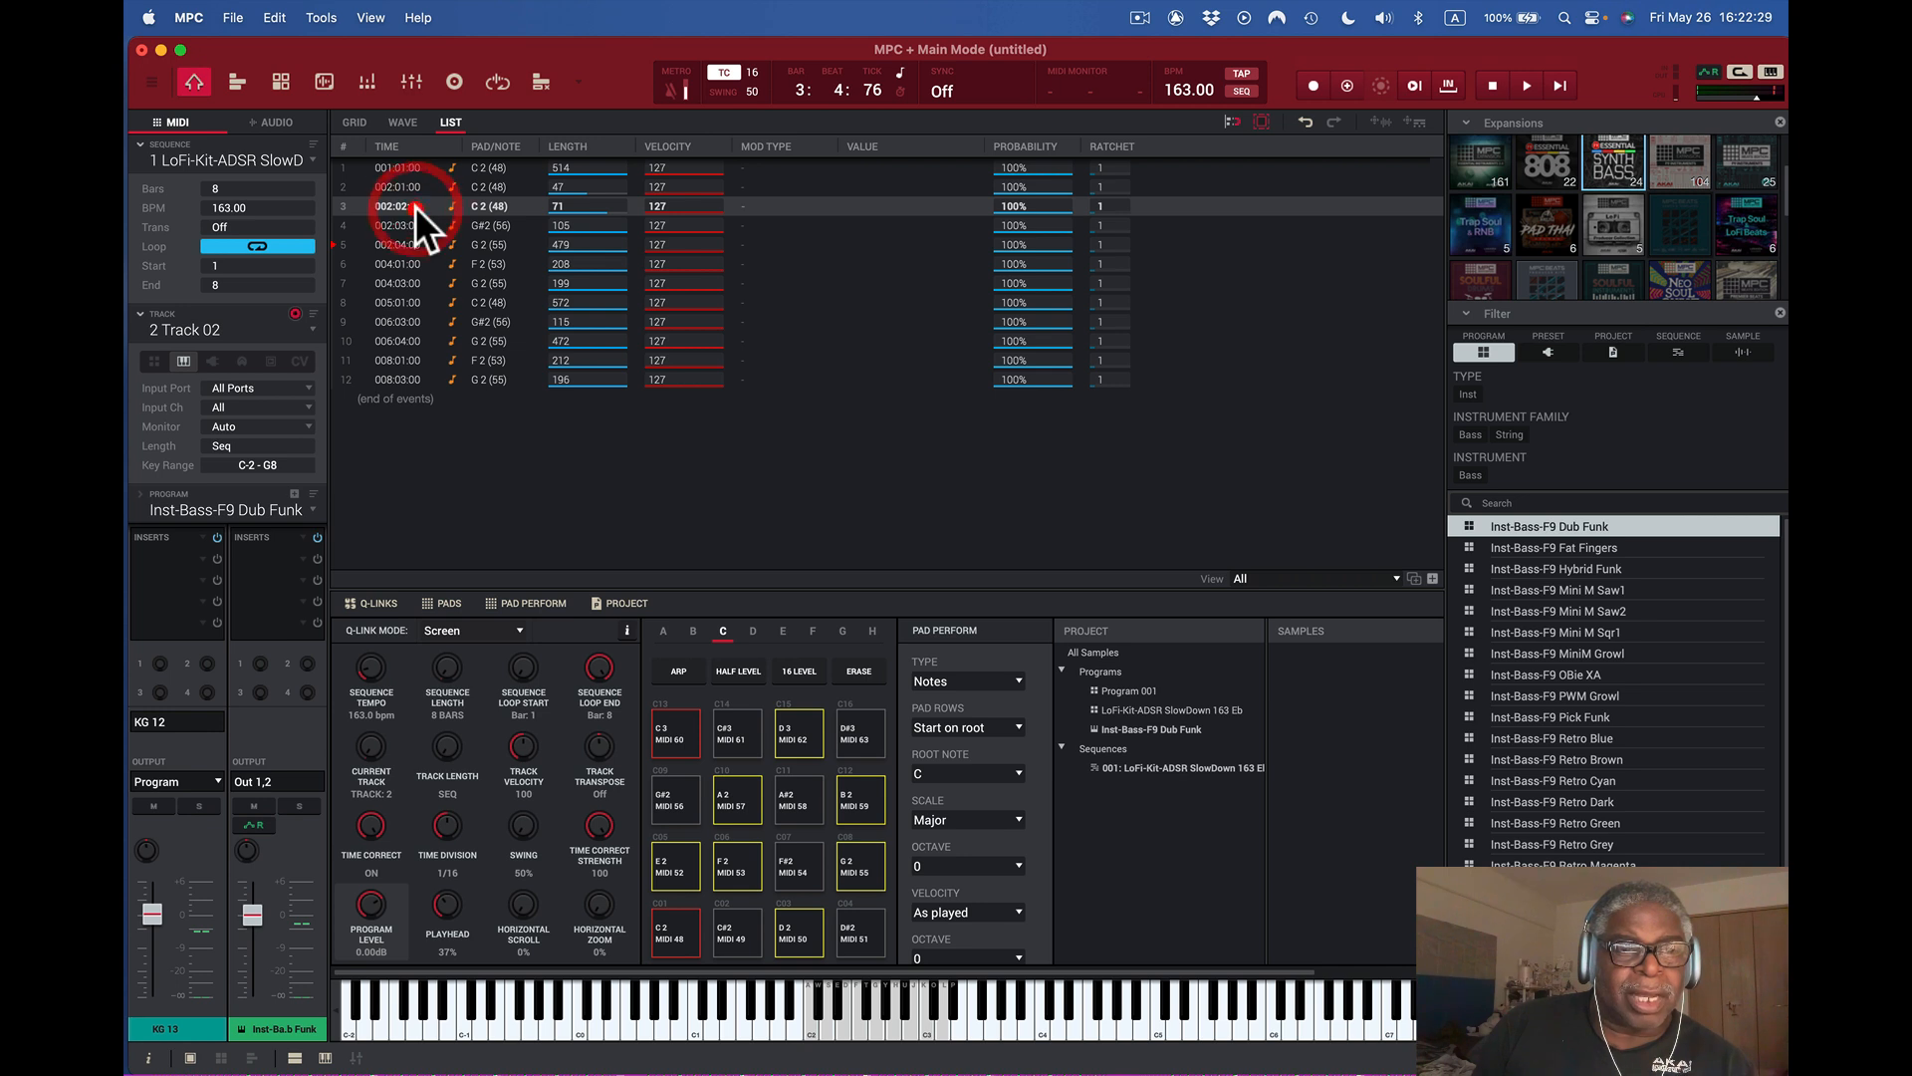
double_click(380, 206)
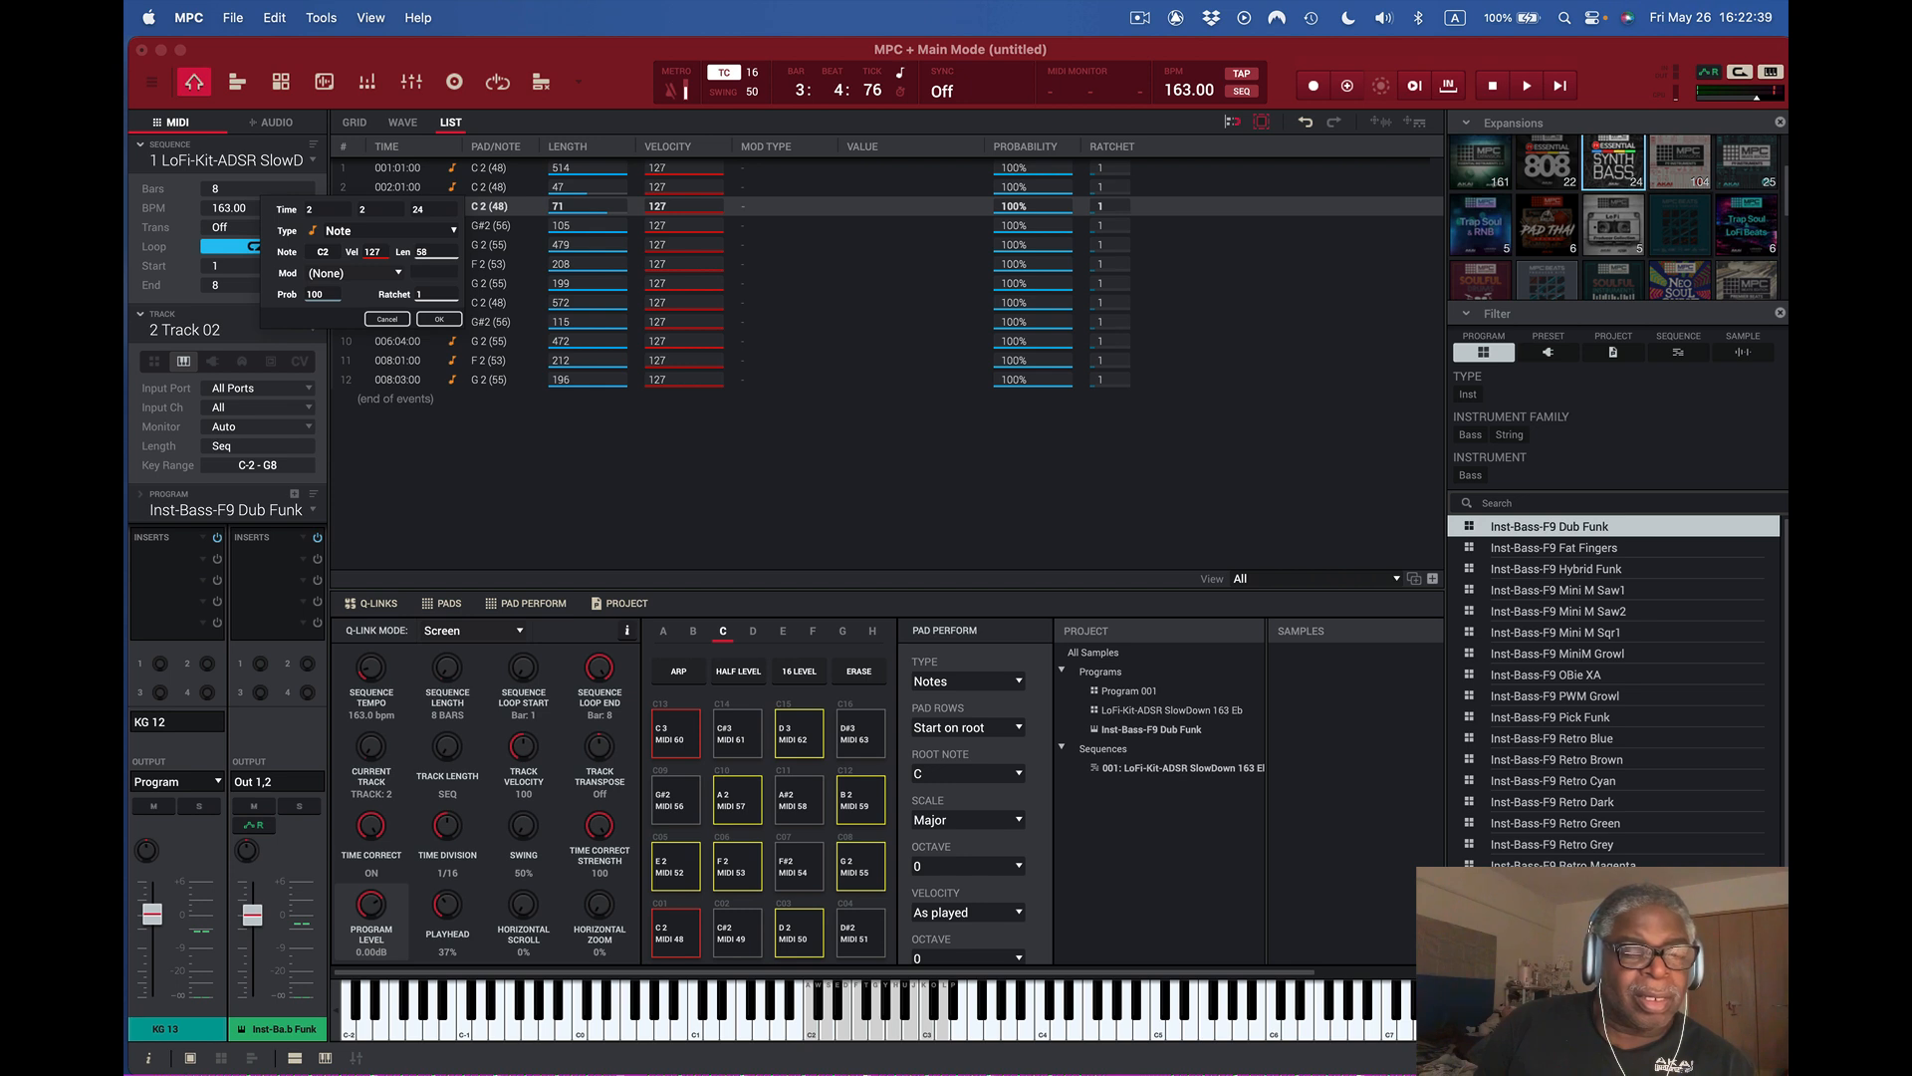
left_click_drag(426, 253, 426, 259)
left_click(439, 319)
key("space")
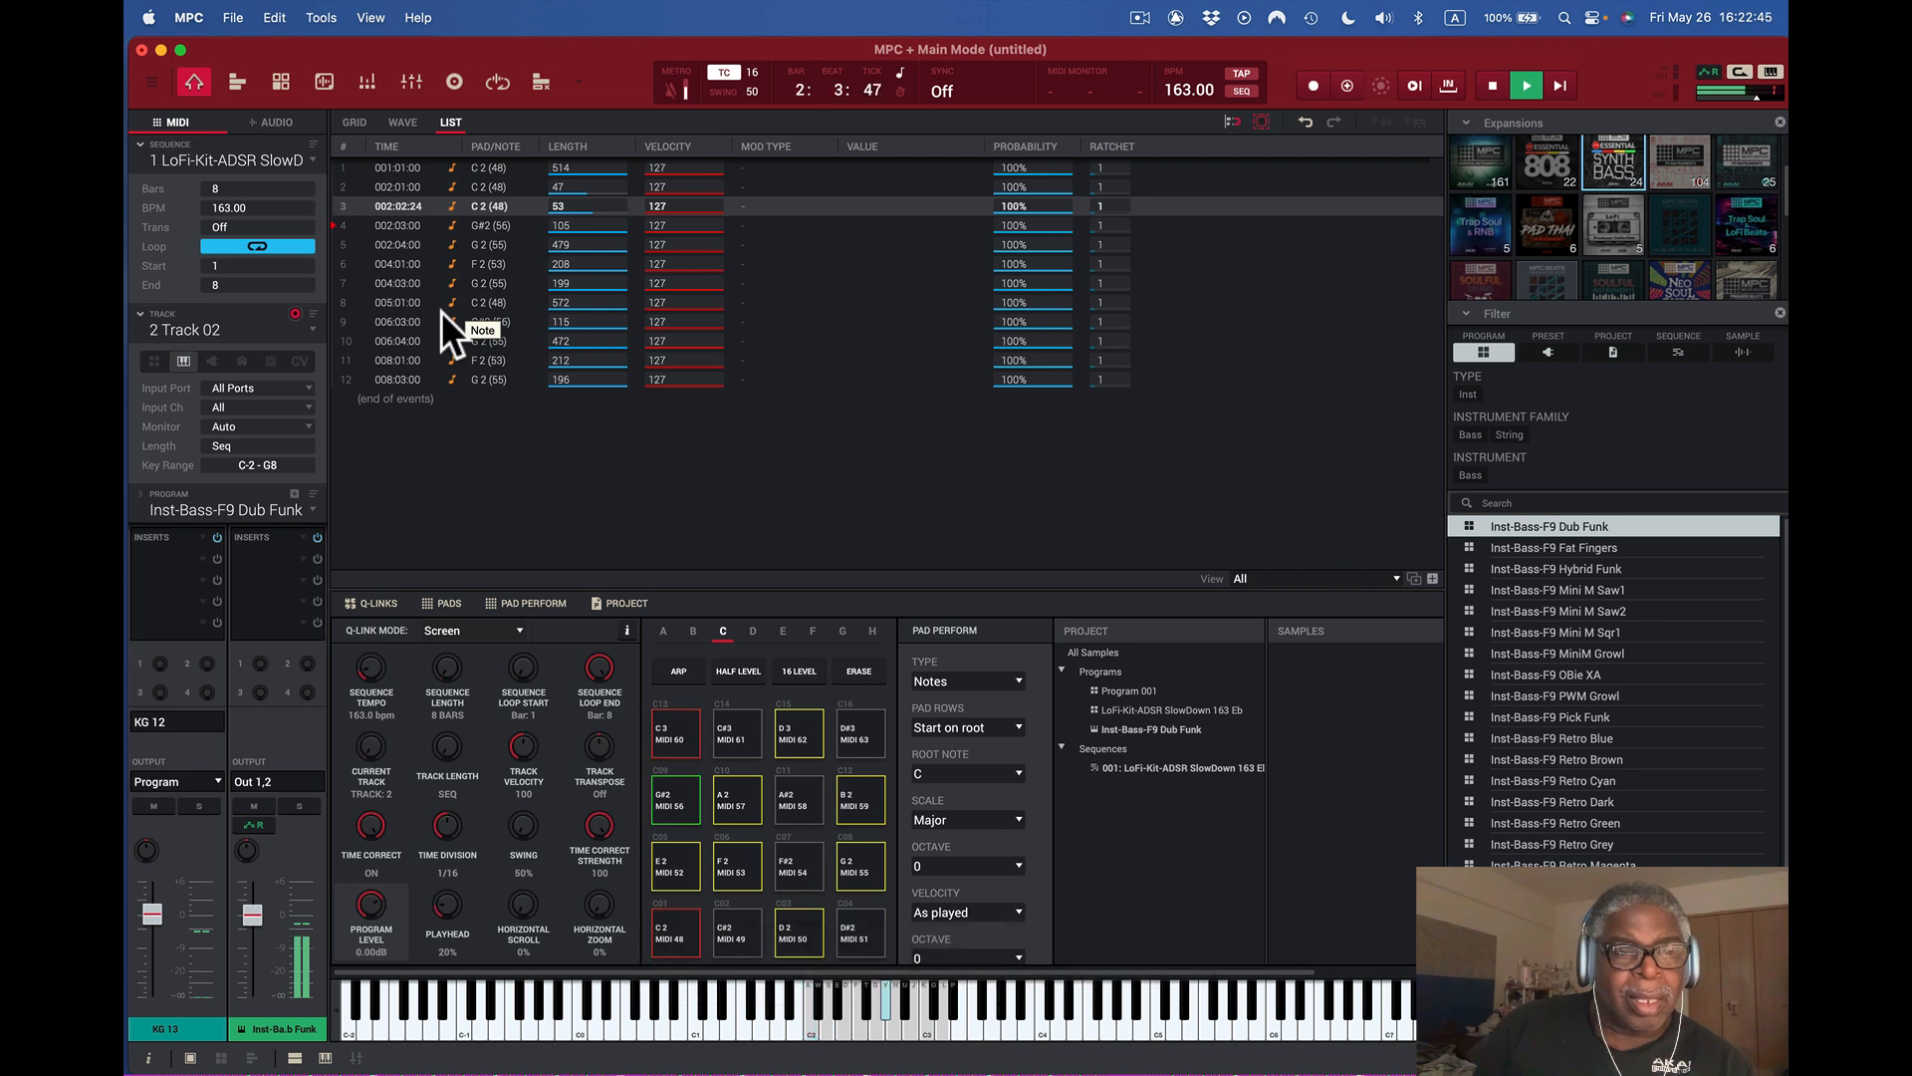
key("space")
- Shorten the C2 note at 2:2:24 to a length of 48 and play the sequence back
left_click(576, 200)
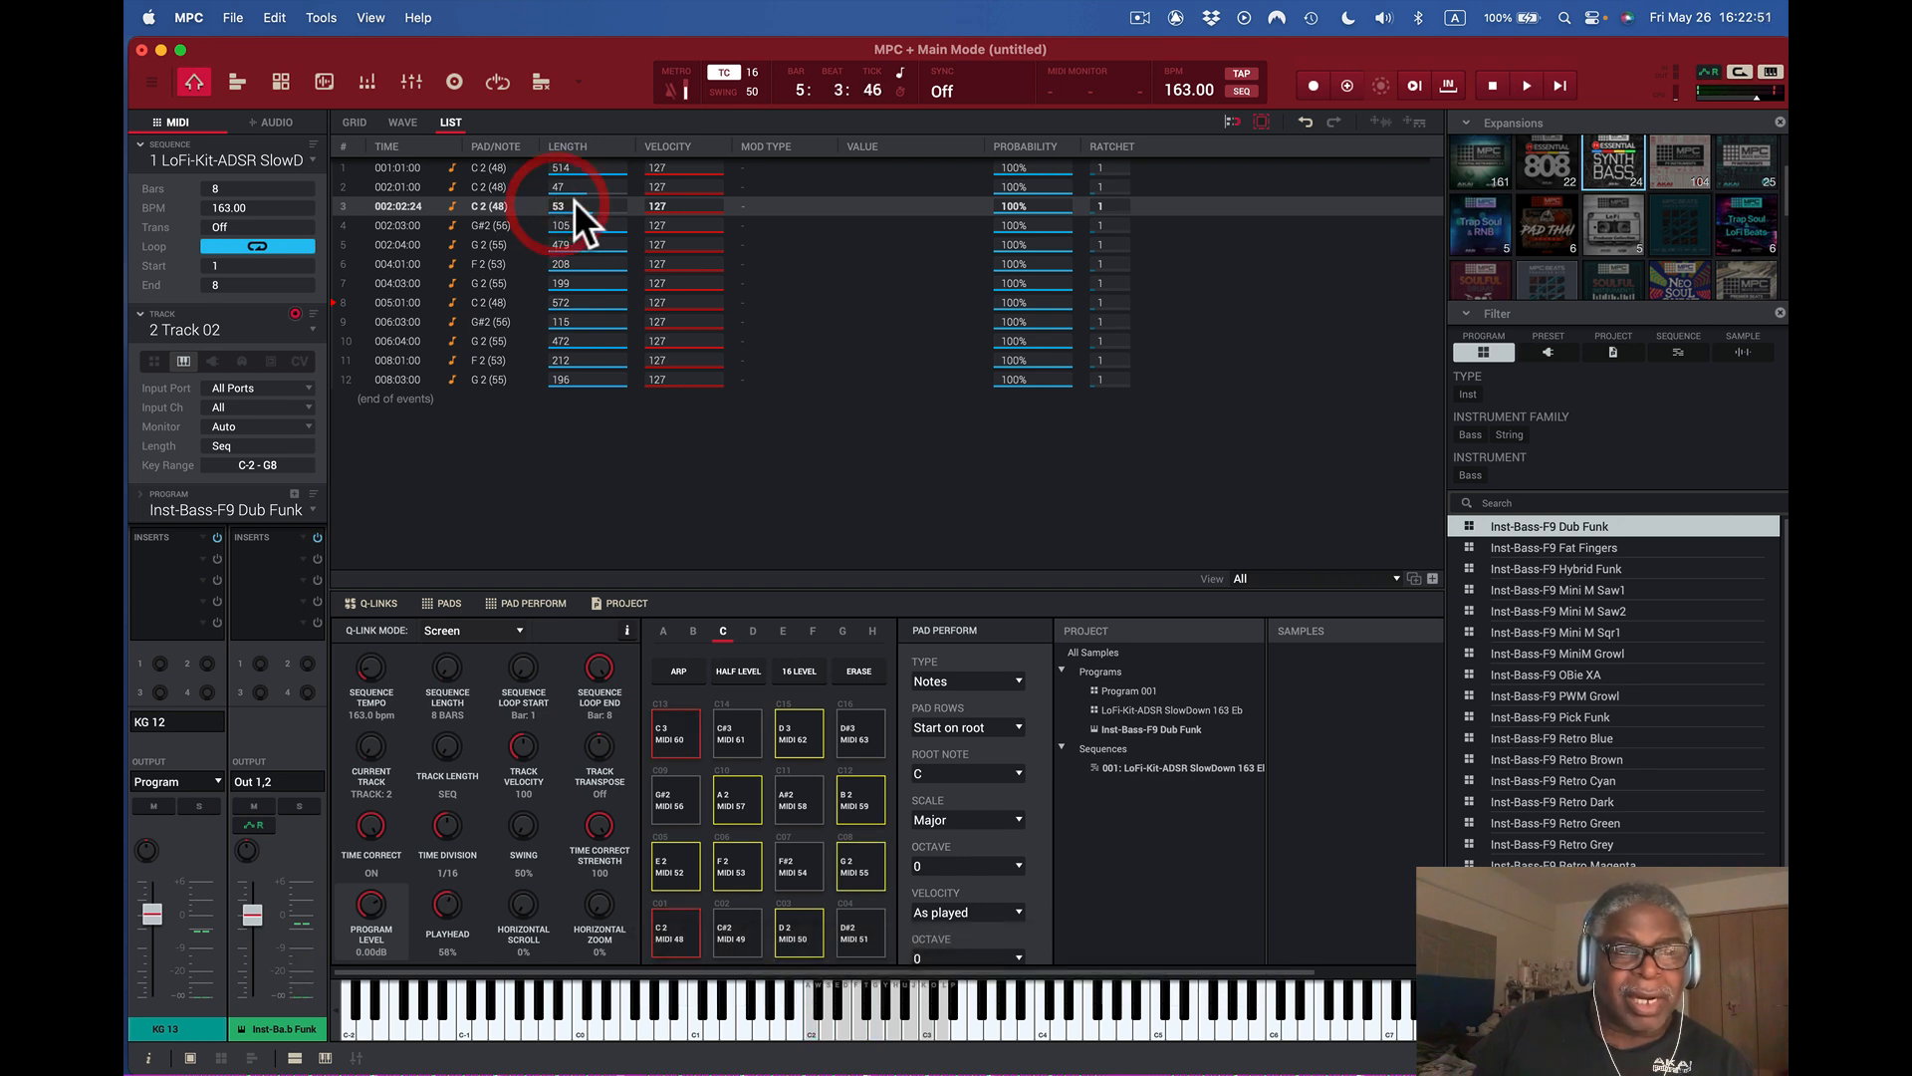
double_click(556, 206)
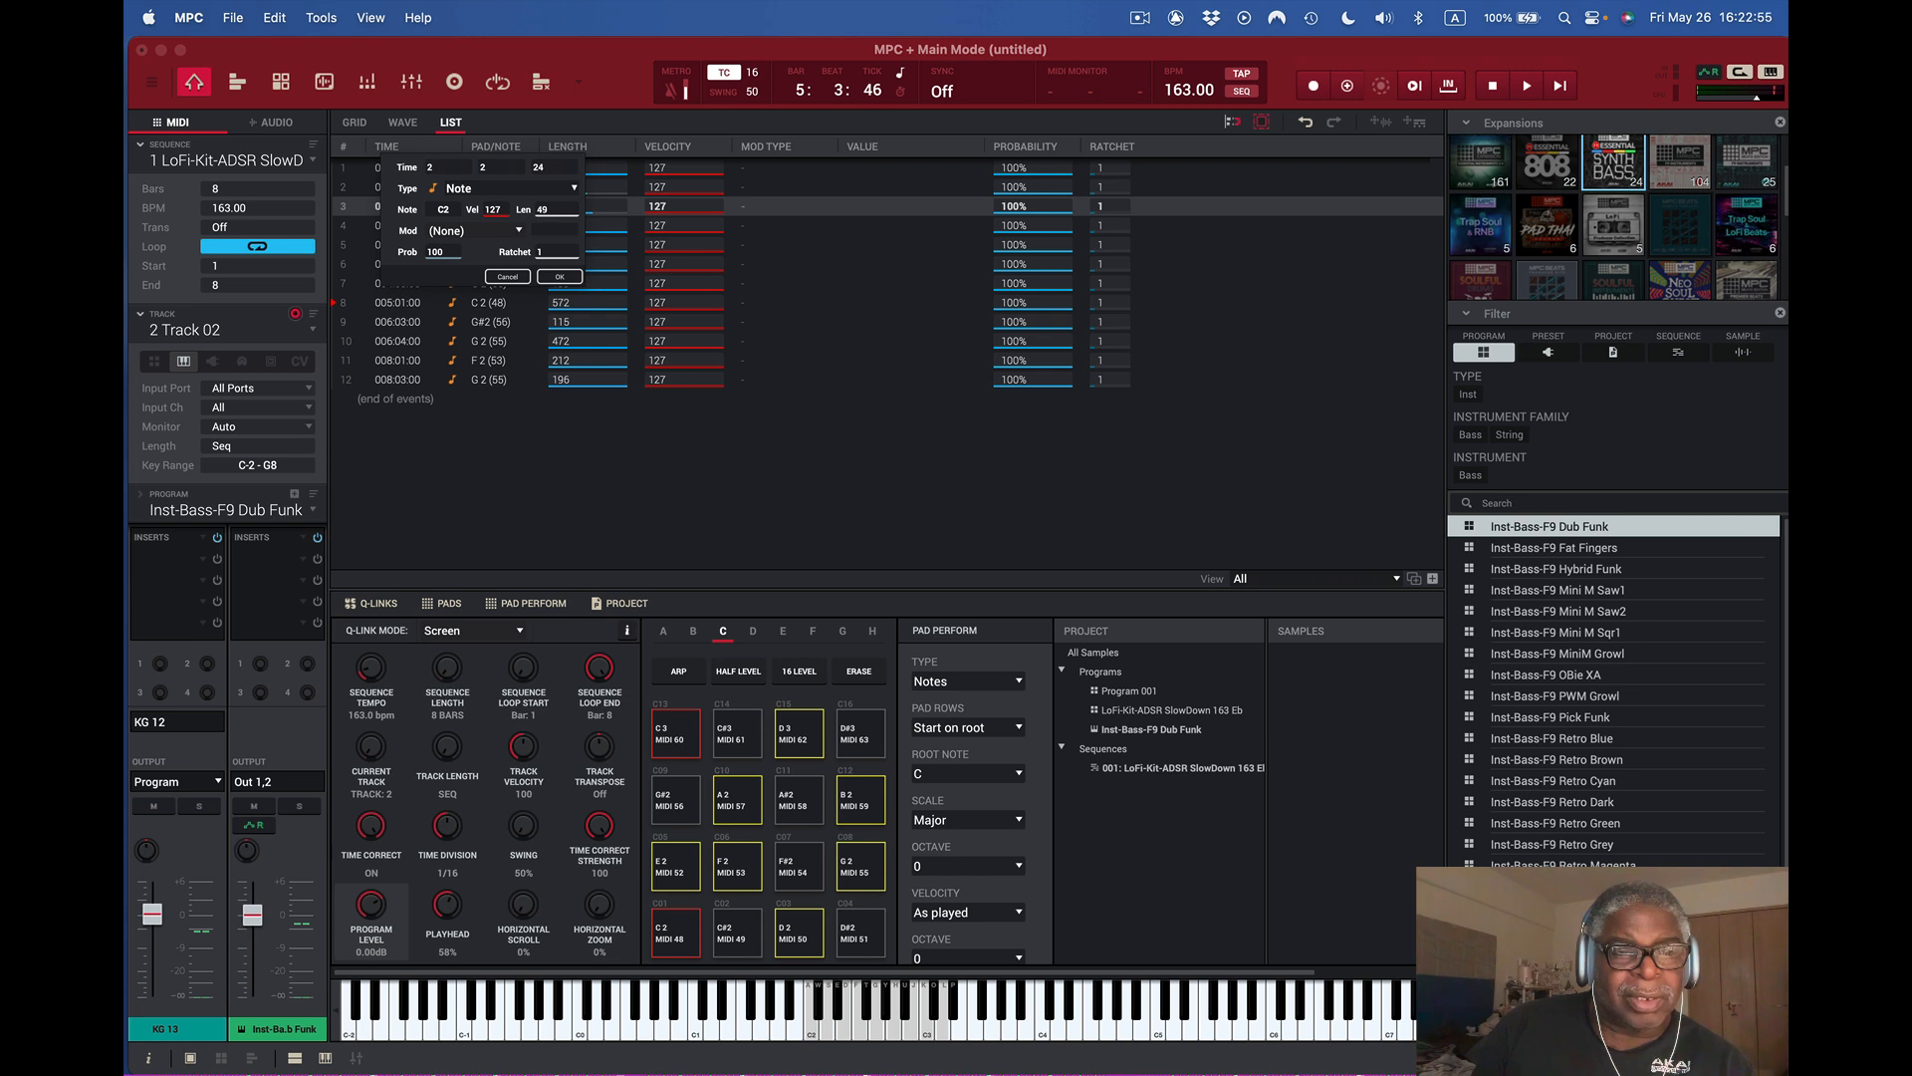
left_click(563, 276)
key("space")
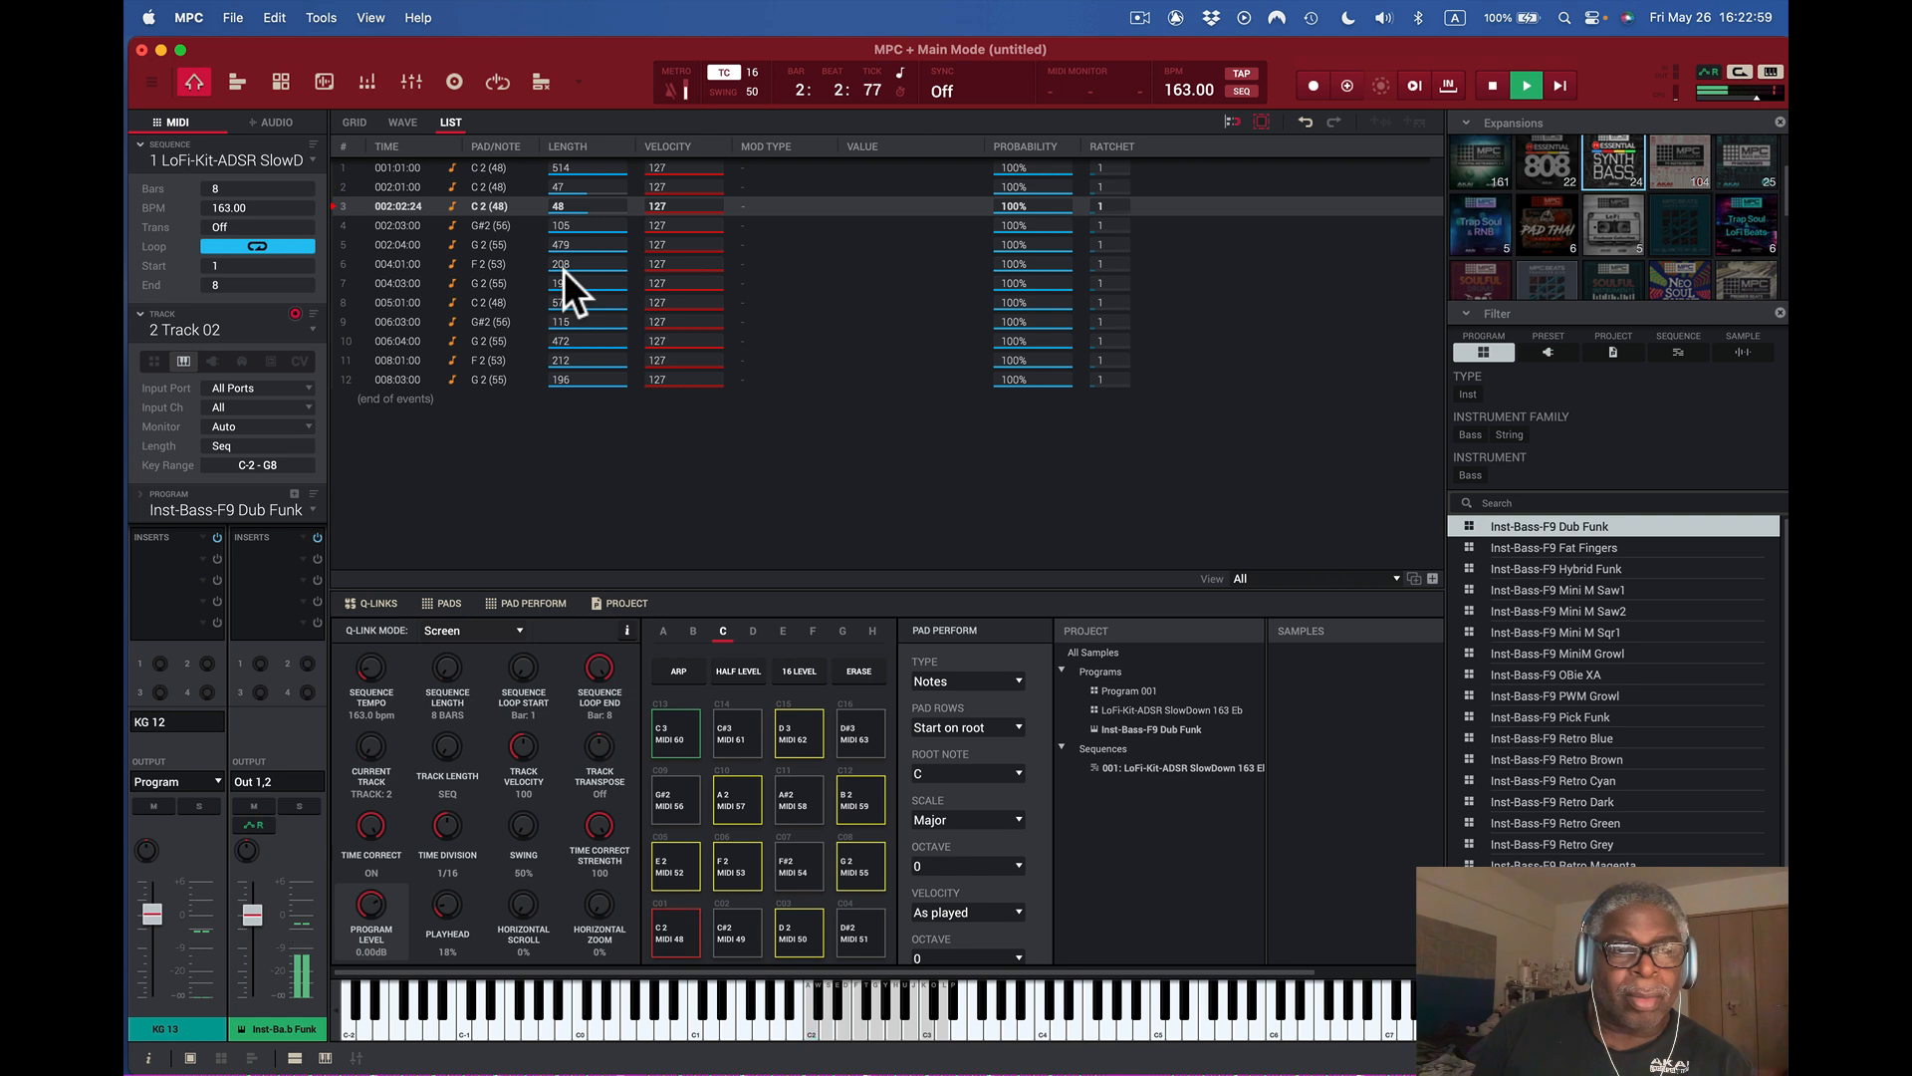
key("space")
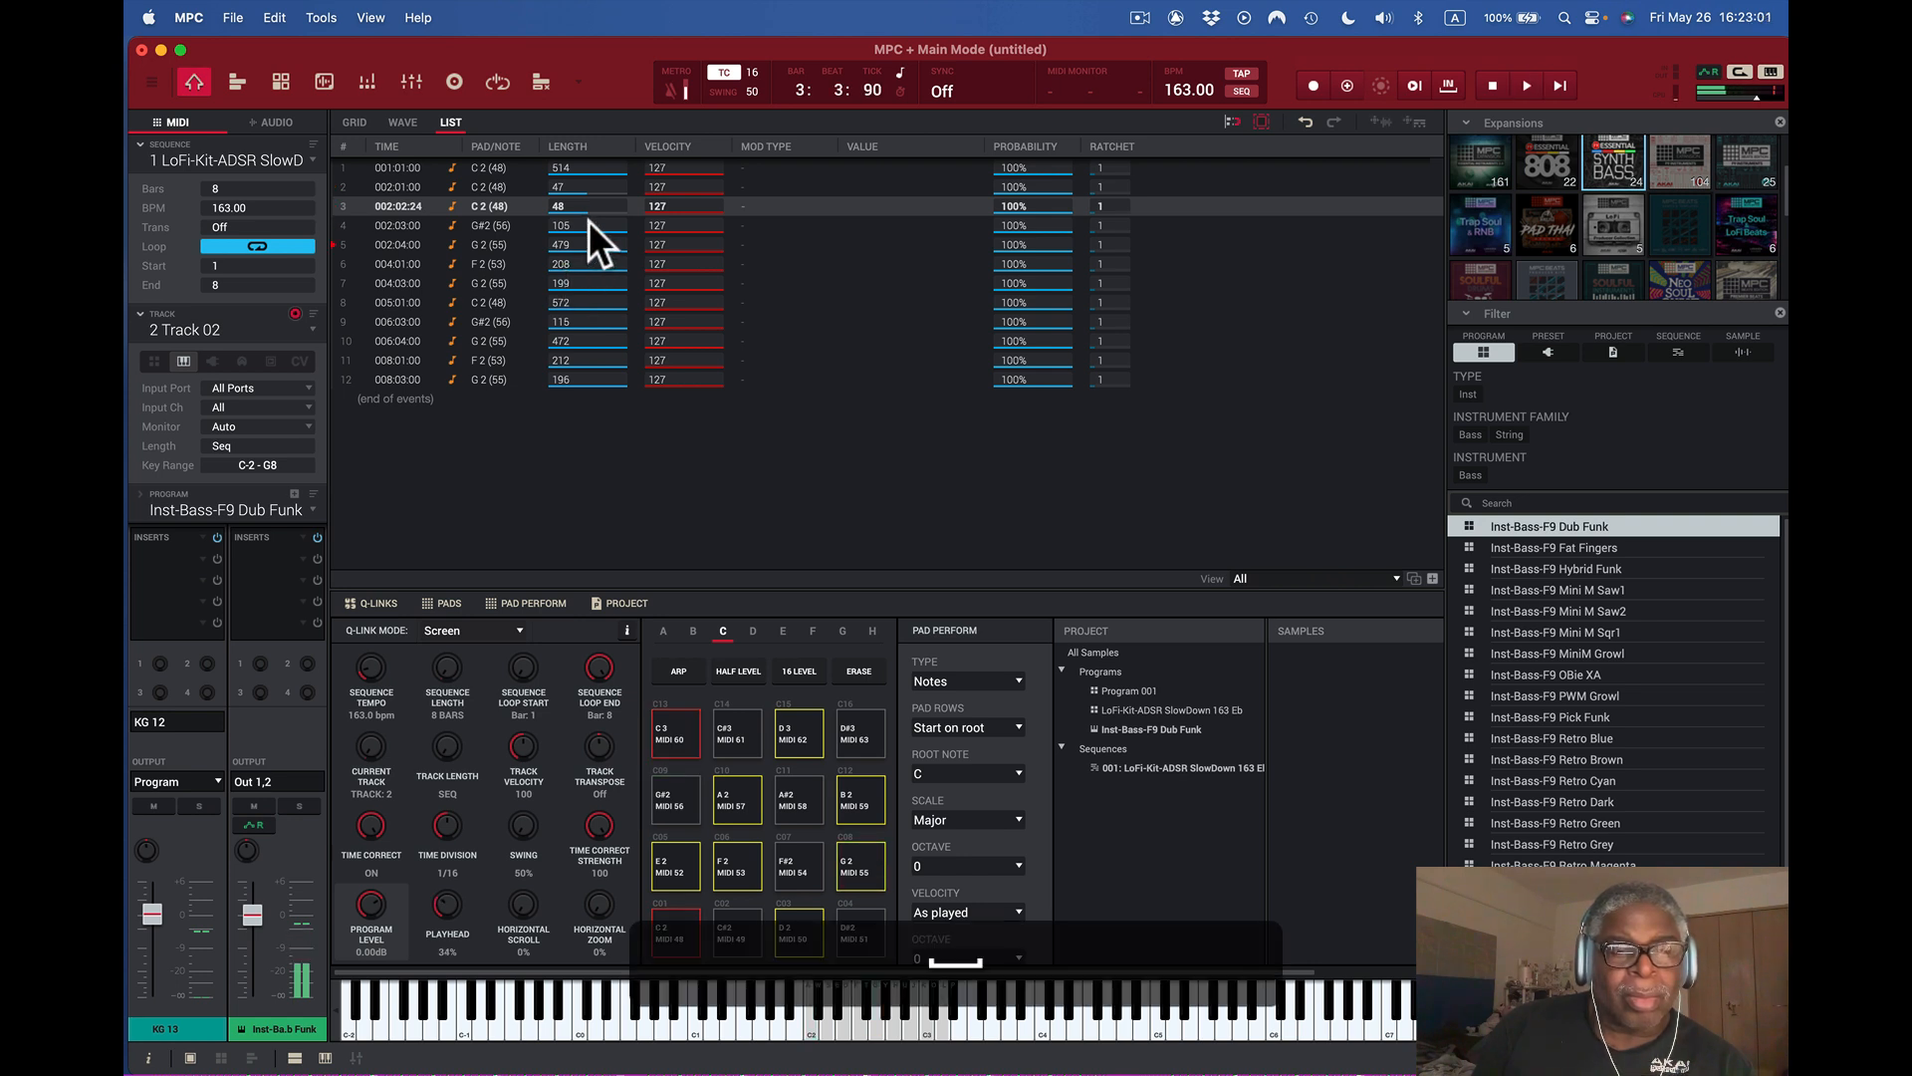
- Return to the piano-roll grid and extend the second short C2 note in bar 2 to about 3.1
left_click(356, 121)
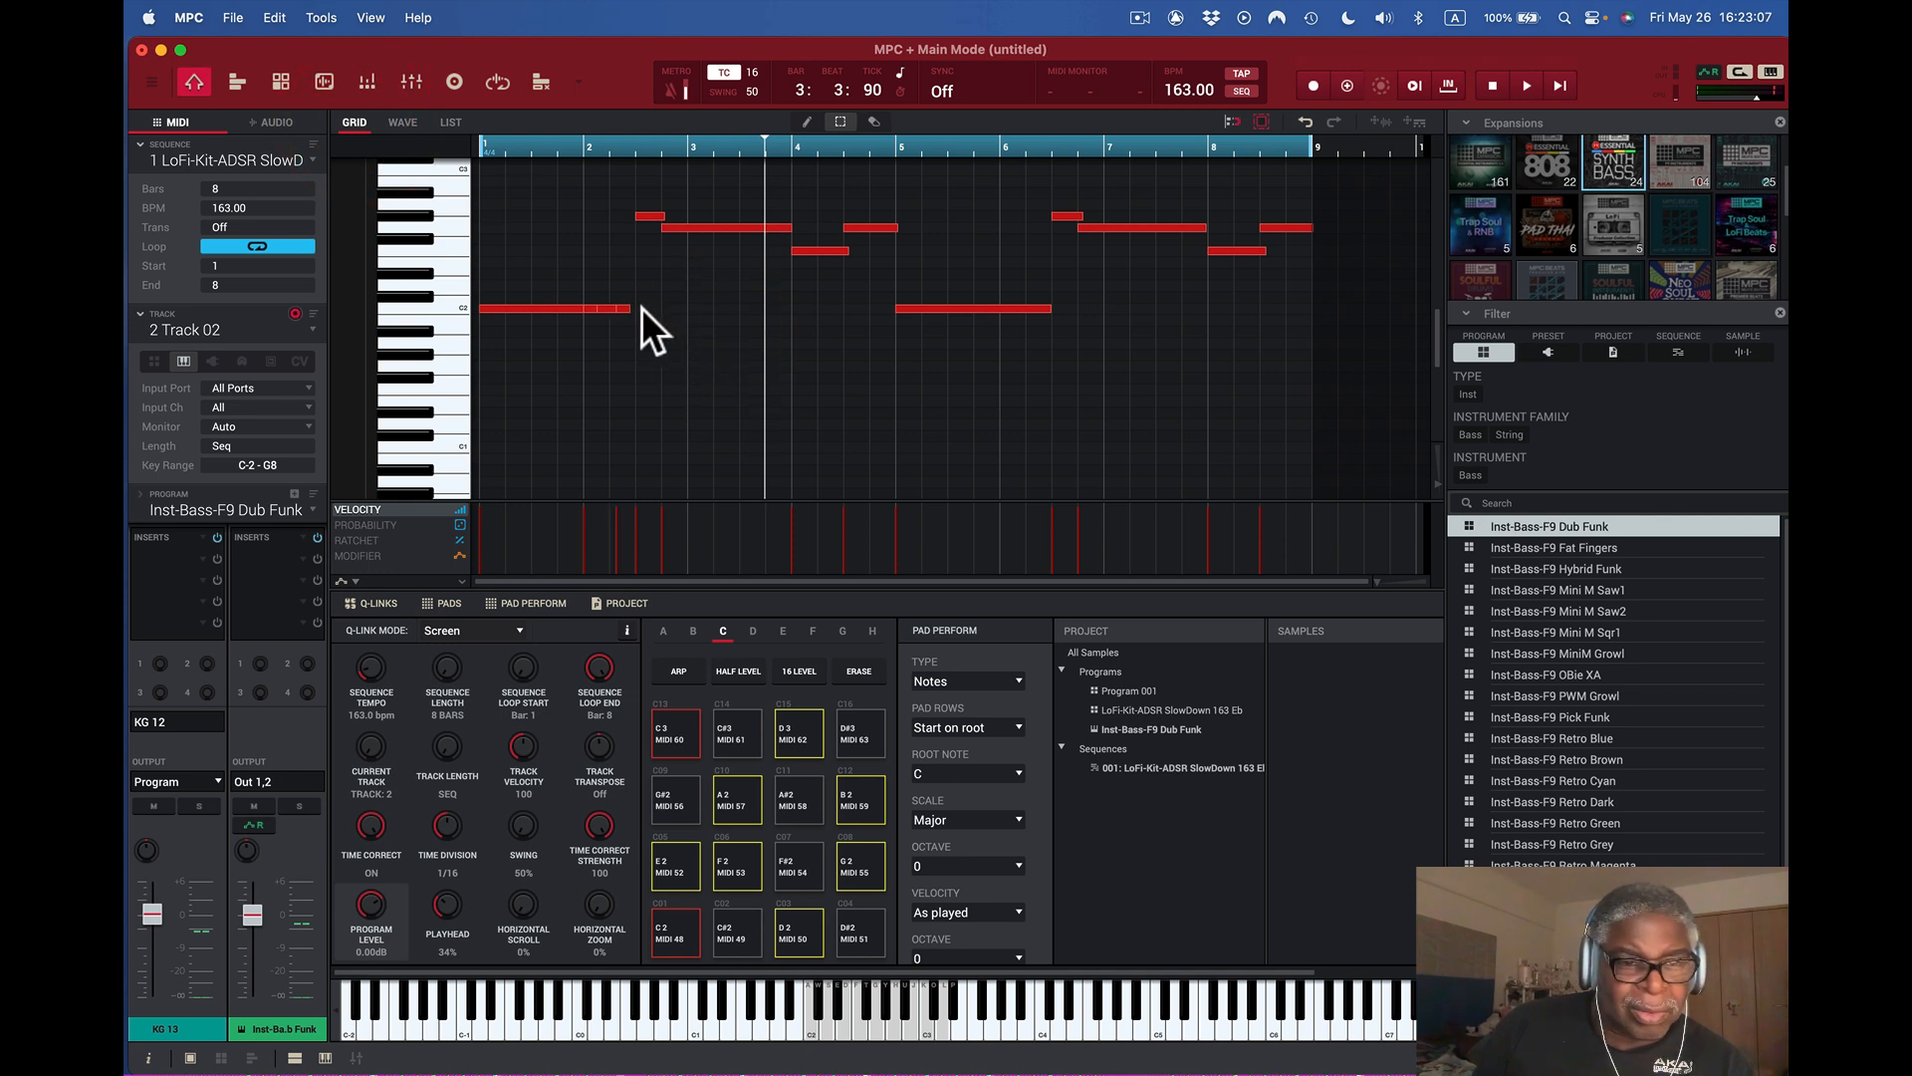
left_click_drag(640, 319, 703, 323)
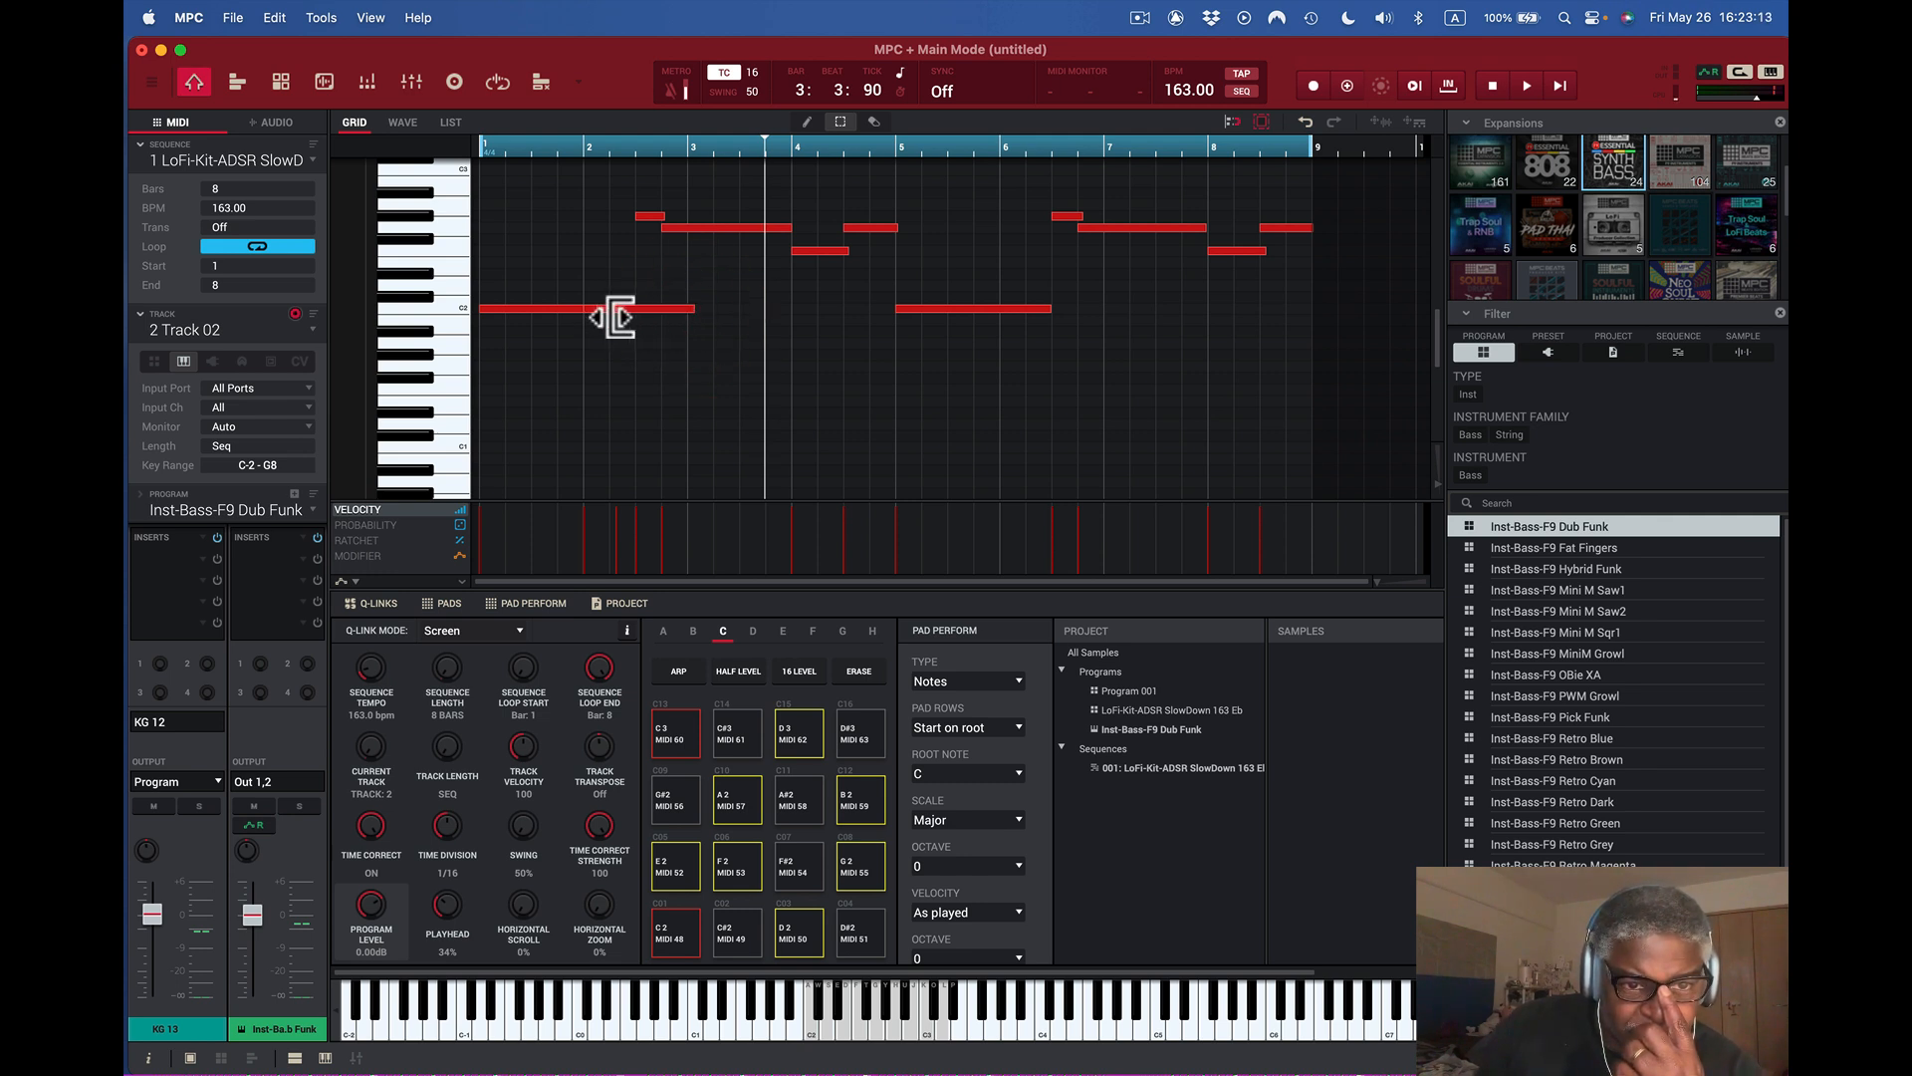
left_click(625, 312)
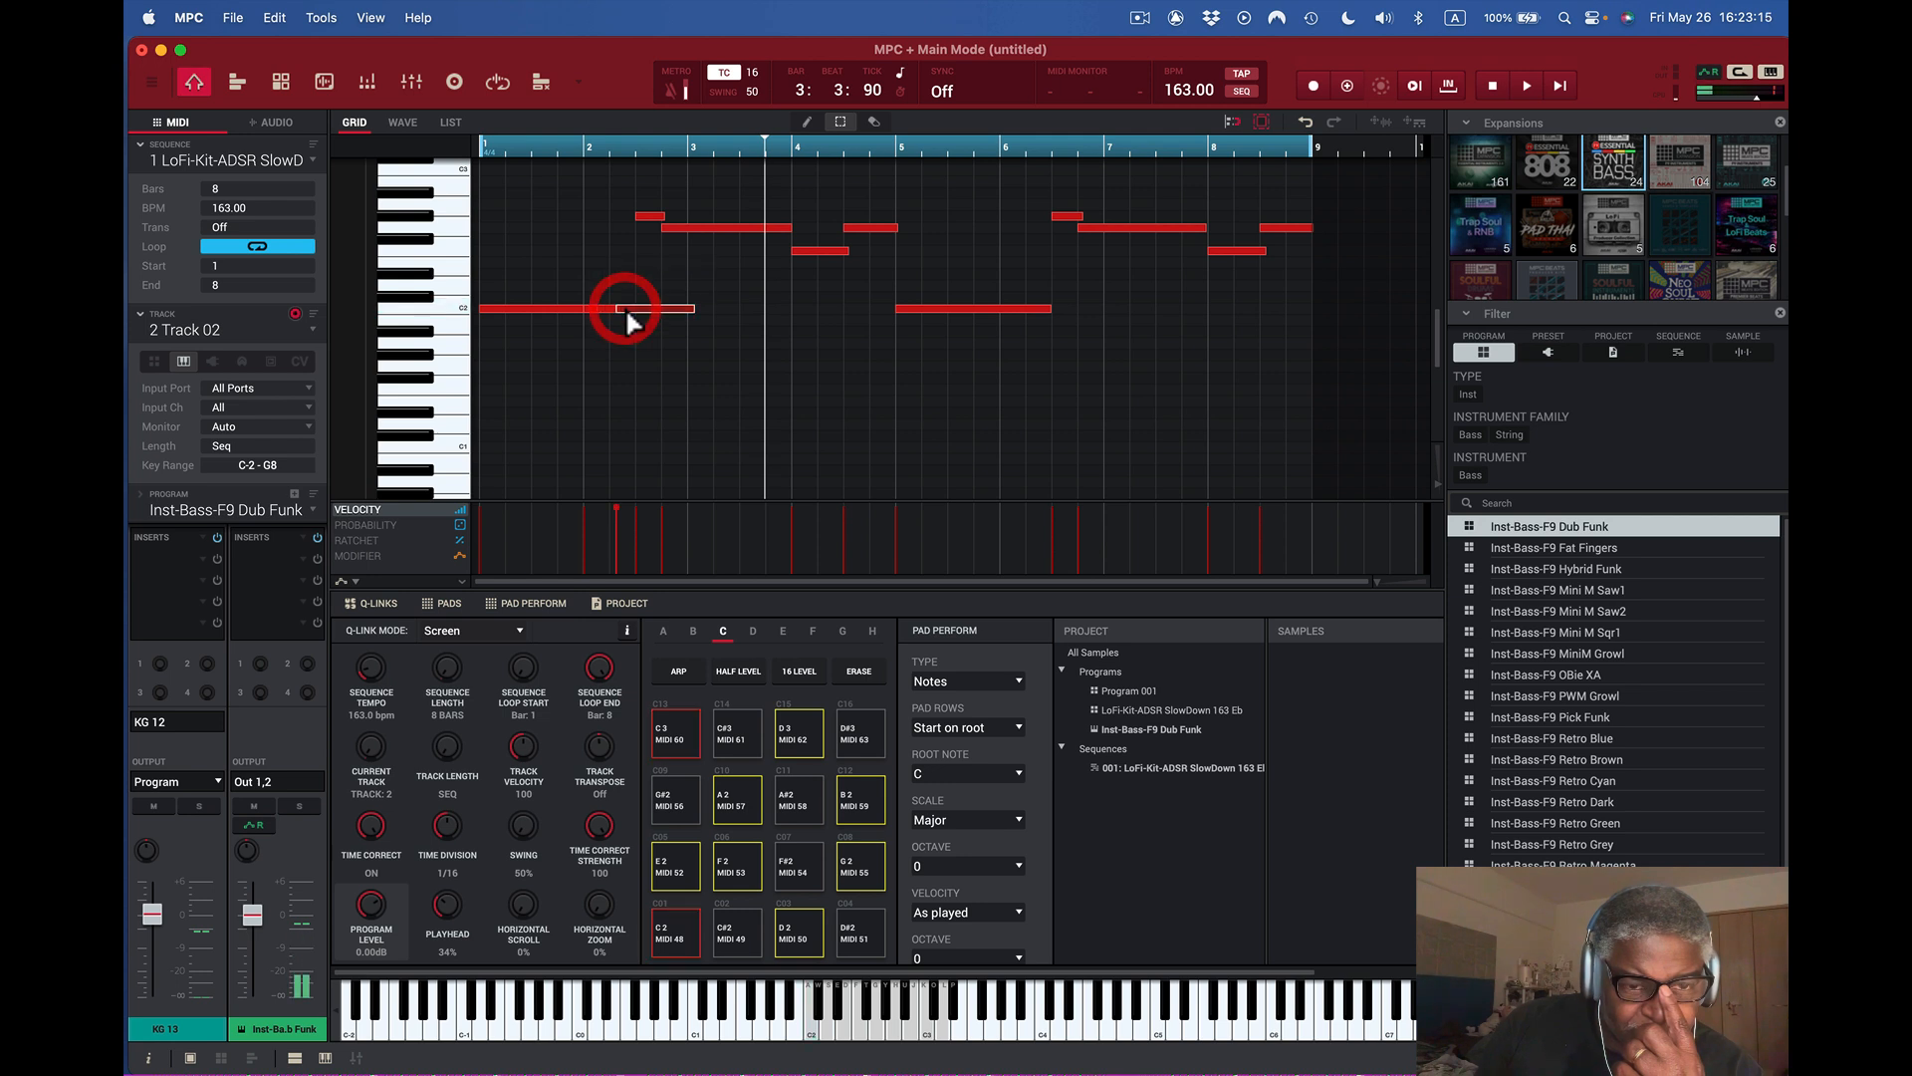
- Move the first long C2 note down to B1 and place the second short C2 note at 2:2:0 with a length of 47
left_click(607, 309)
left_click(590, 311)
left_click_drag(570, 306, 571, 325)
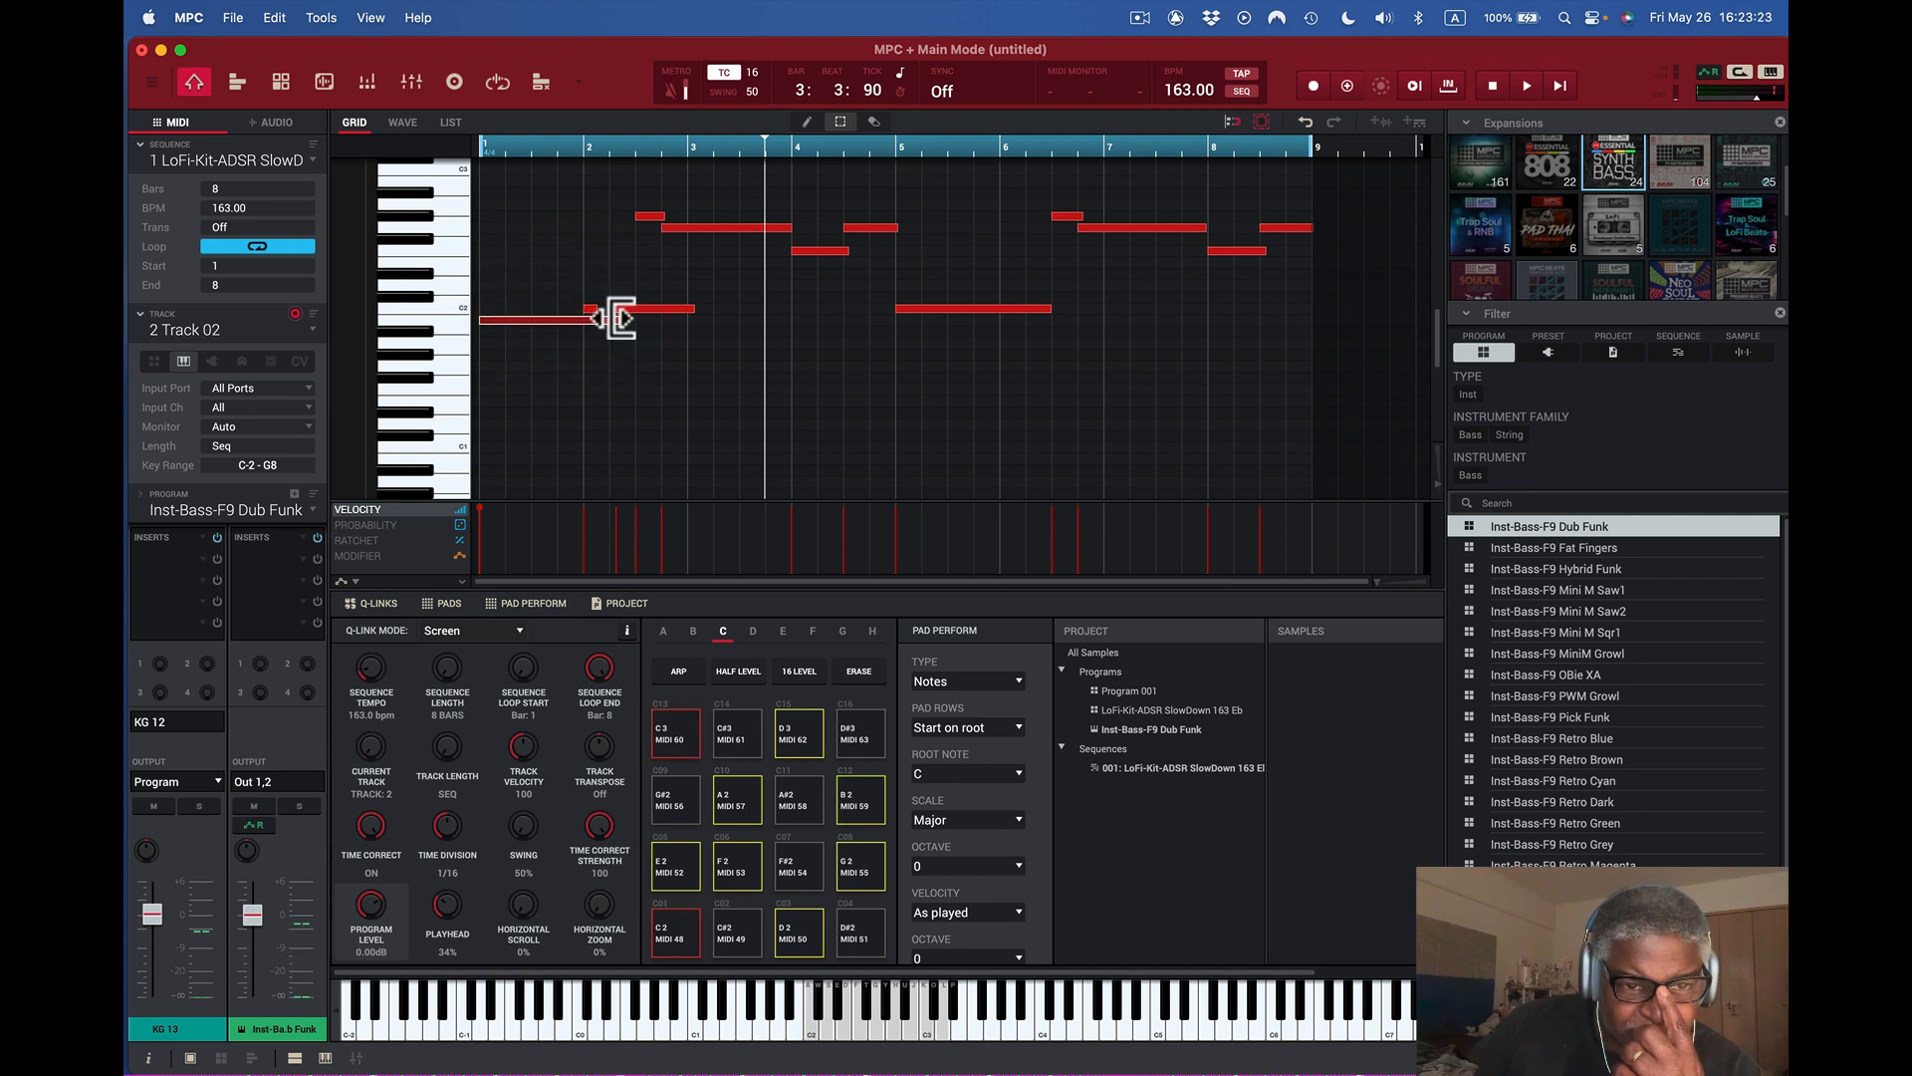
mouse_move(640, 314)
left_mouse_down()
mouse_move(643, 331)
mouse_move(641, 315)
mouse_move(687, 317)
mouse_move(612, 309)
mouse_move(632, 317)
left_mouse_up()
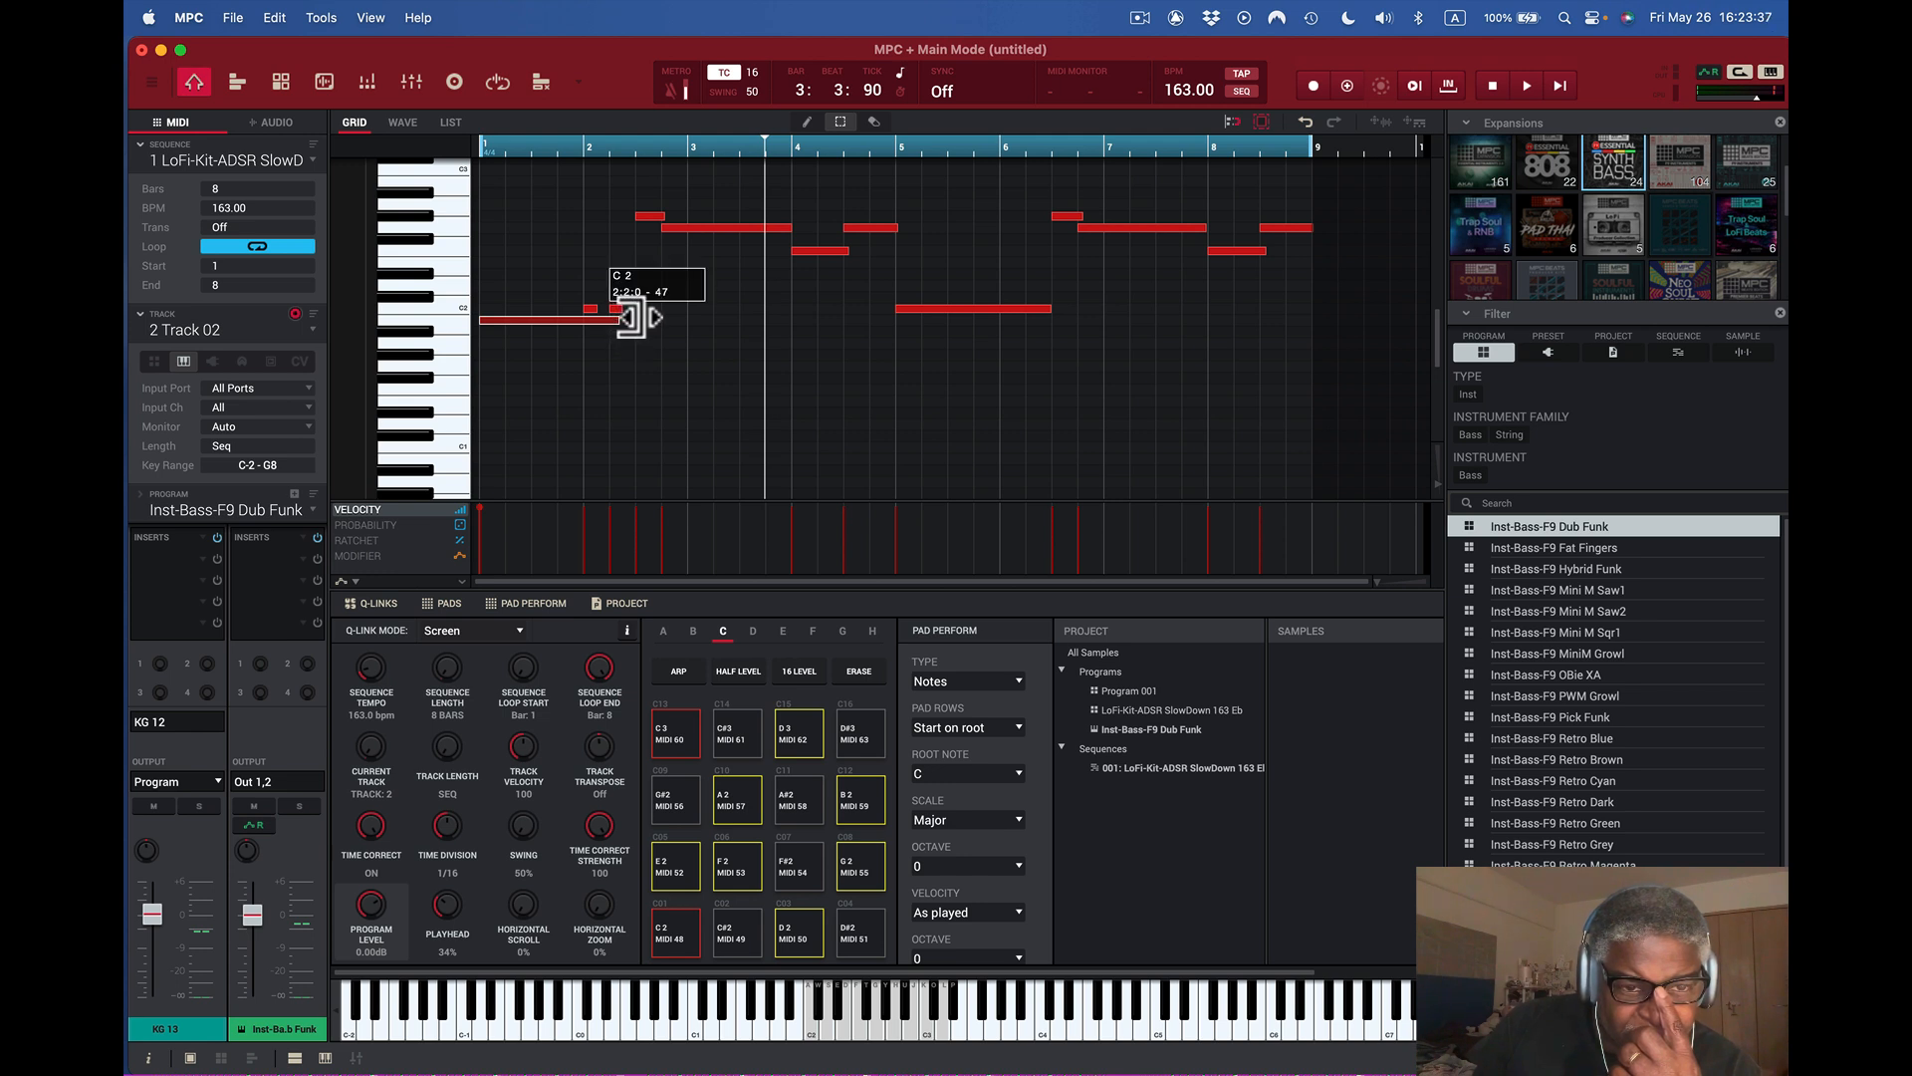
- Extend the long B1 note to about the middle of beat 2.3, move it up to C2, and play the sequence back
left_click_drag(632, 316, 661, 329)
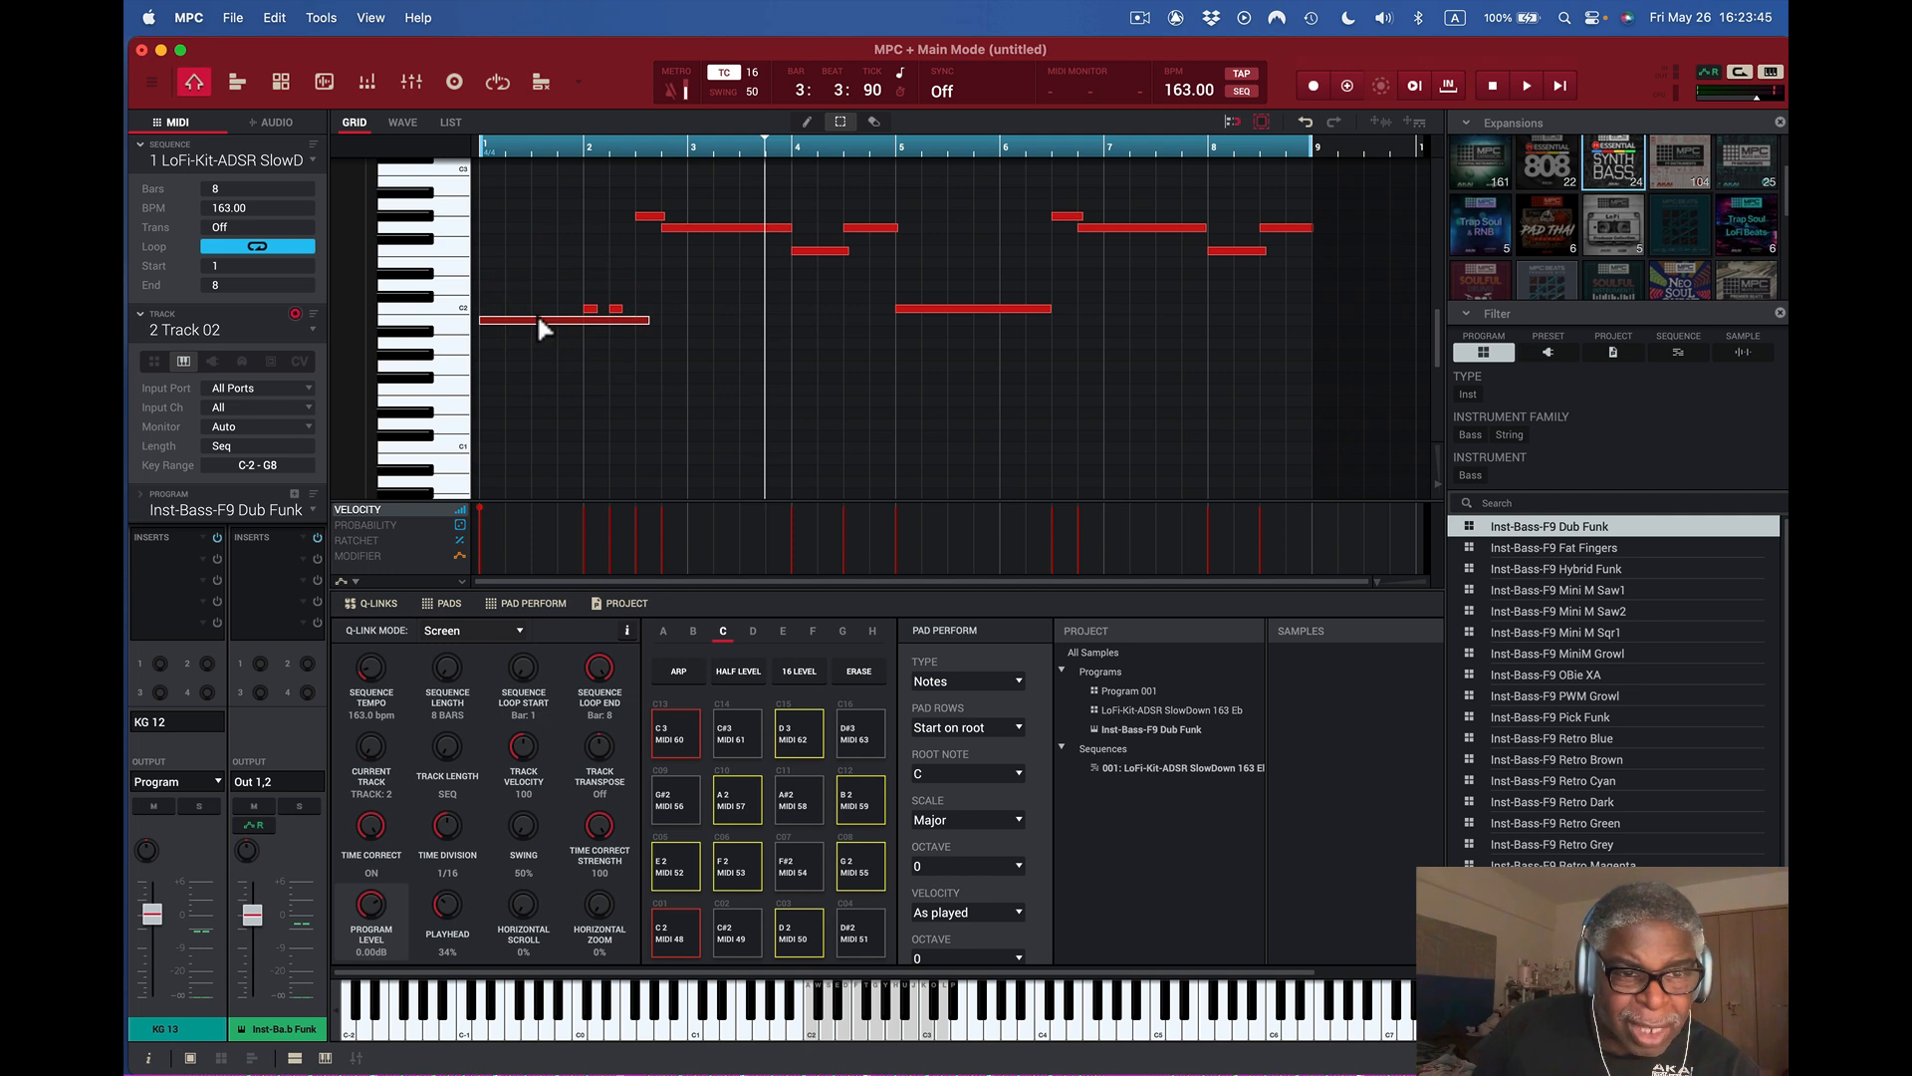
left_click_drag(537, 320, 538, 317)
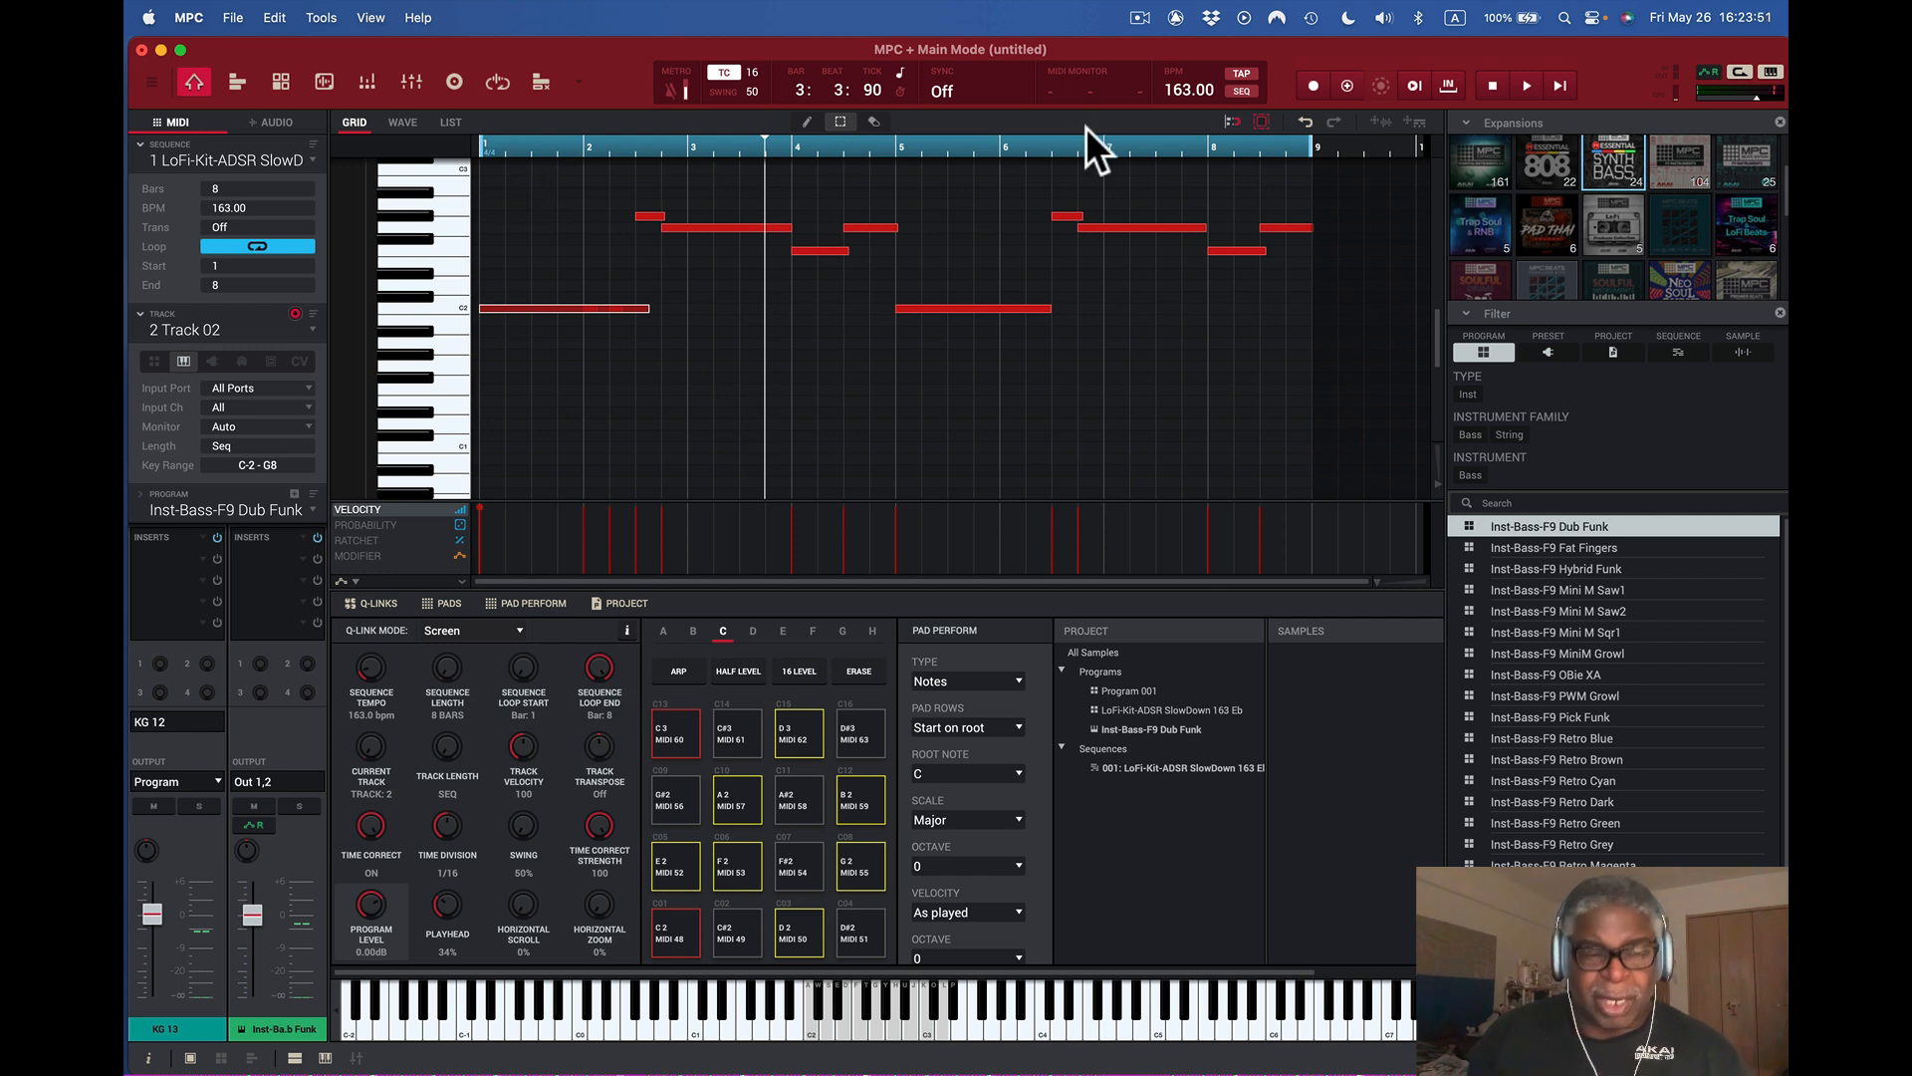
key("space")
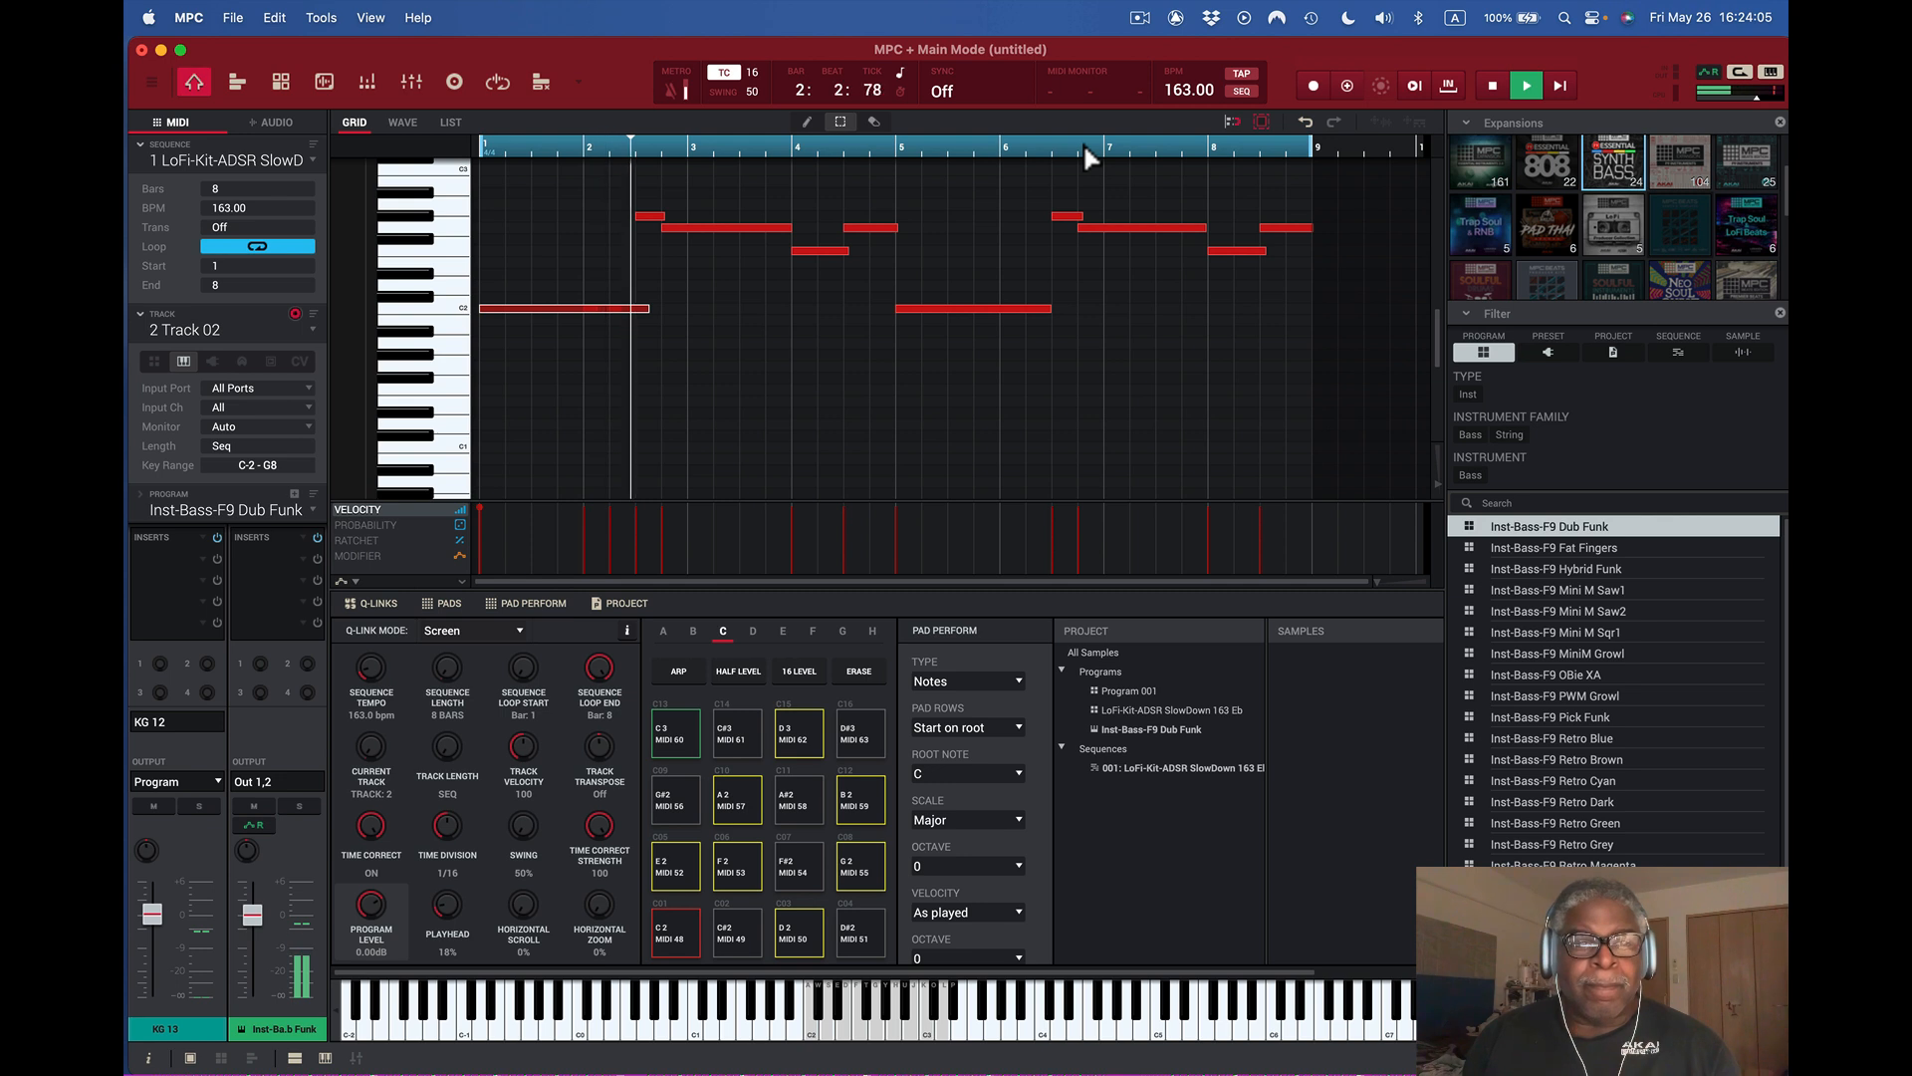
key("space")
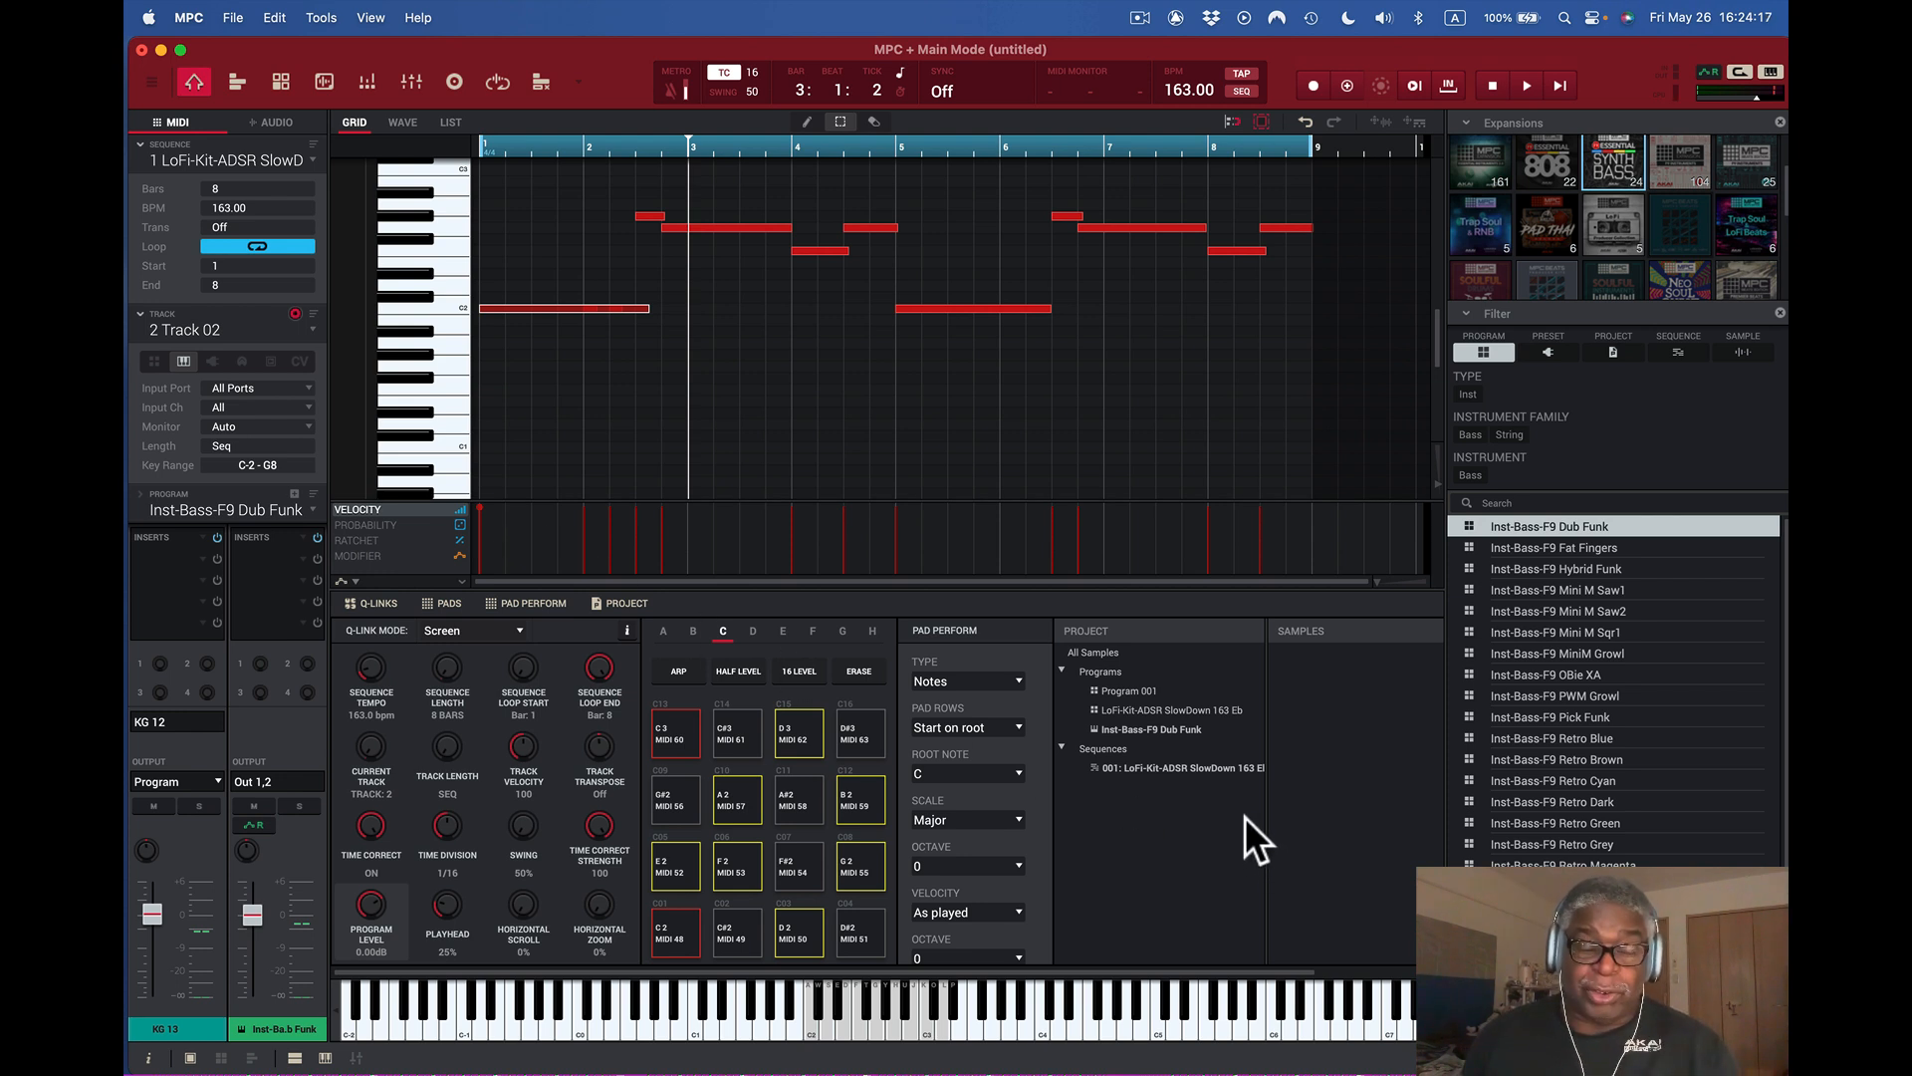
- Hide the browser, inspector, Project and Pad Perform panels, and open Program Edit for the bass program
key("b")
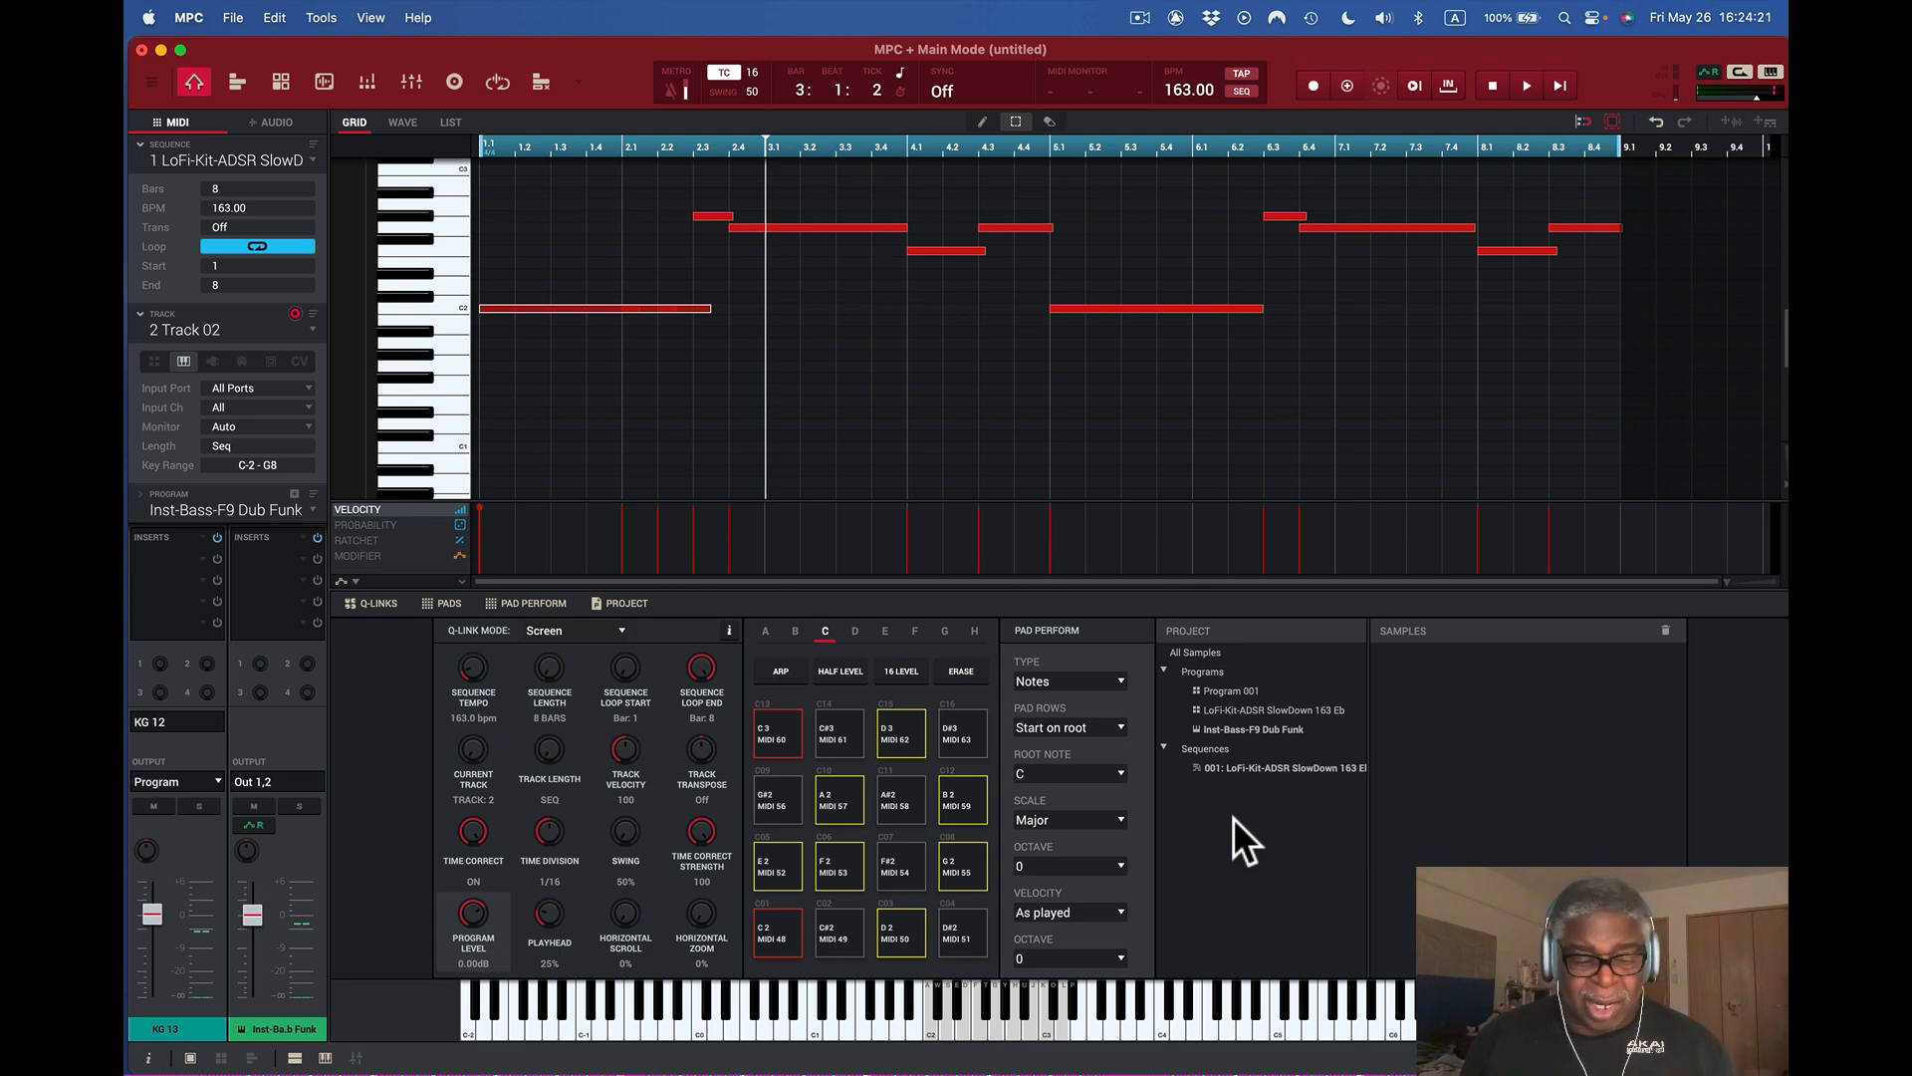
key("i")
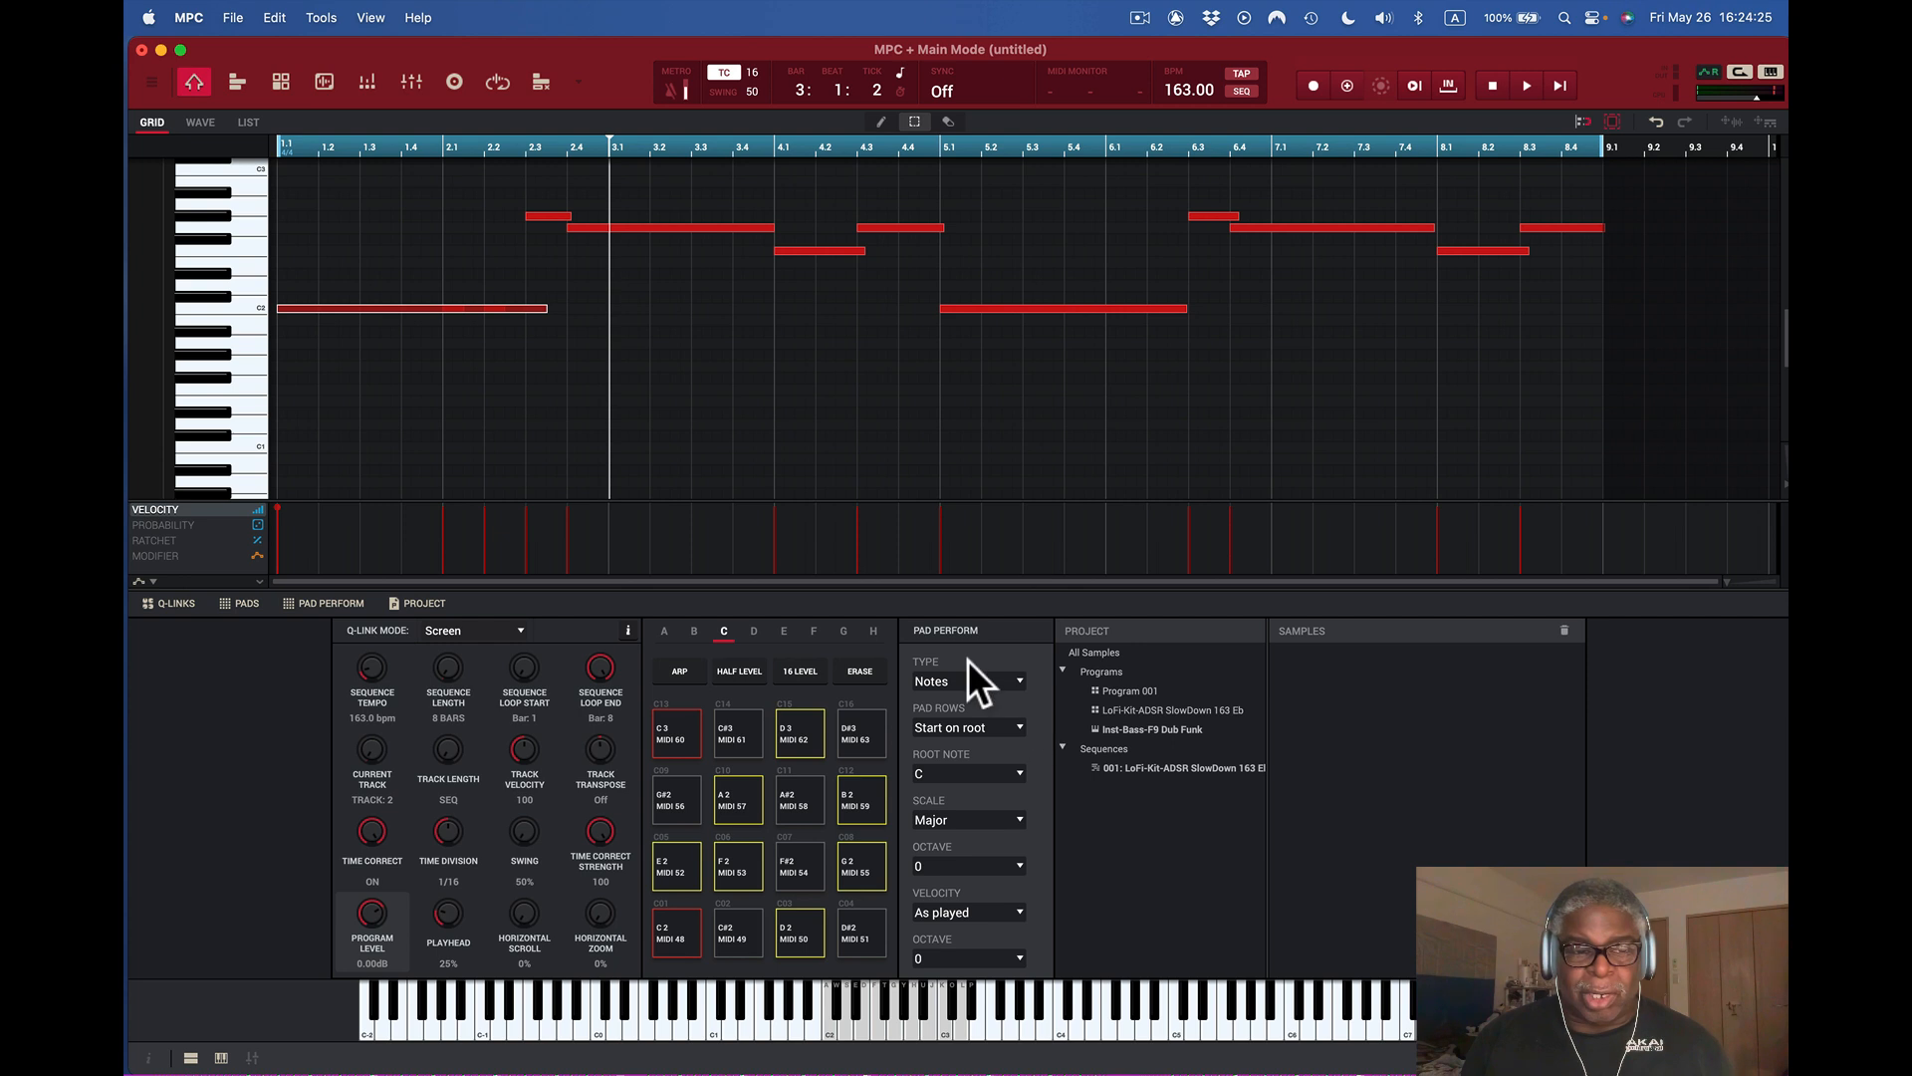
left_click(422, 602)
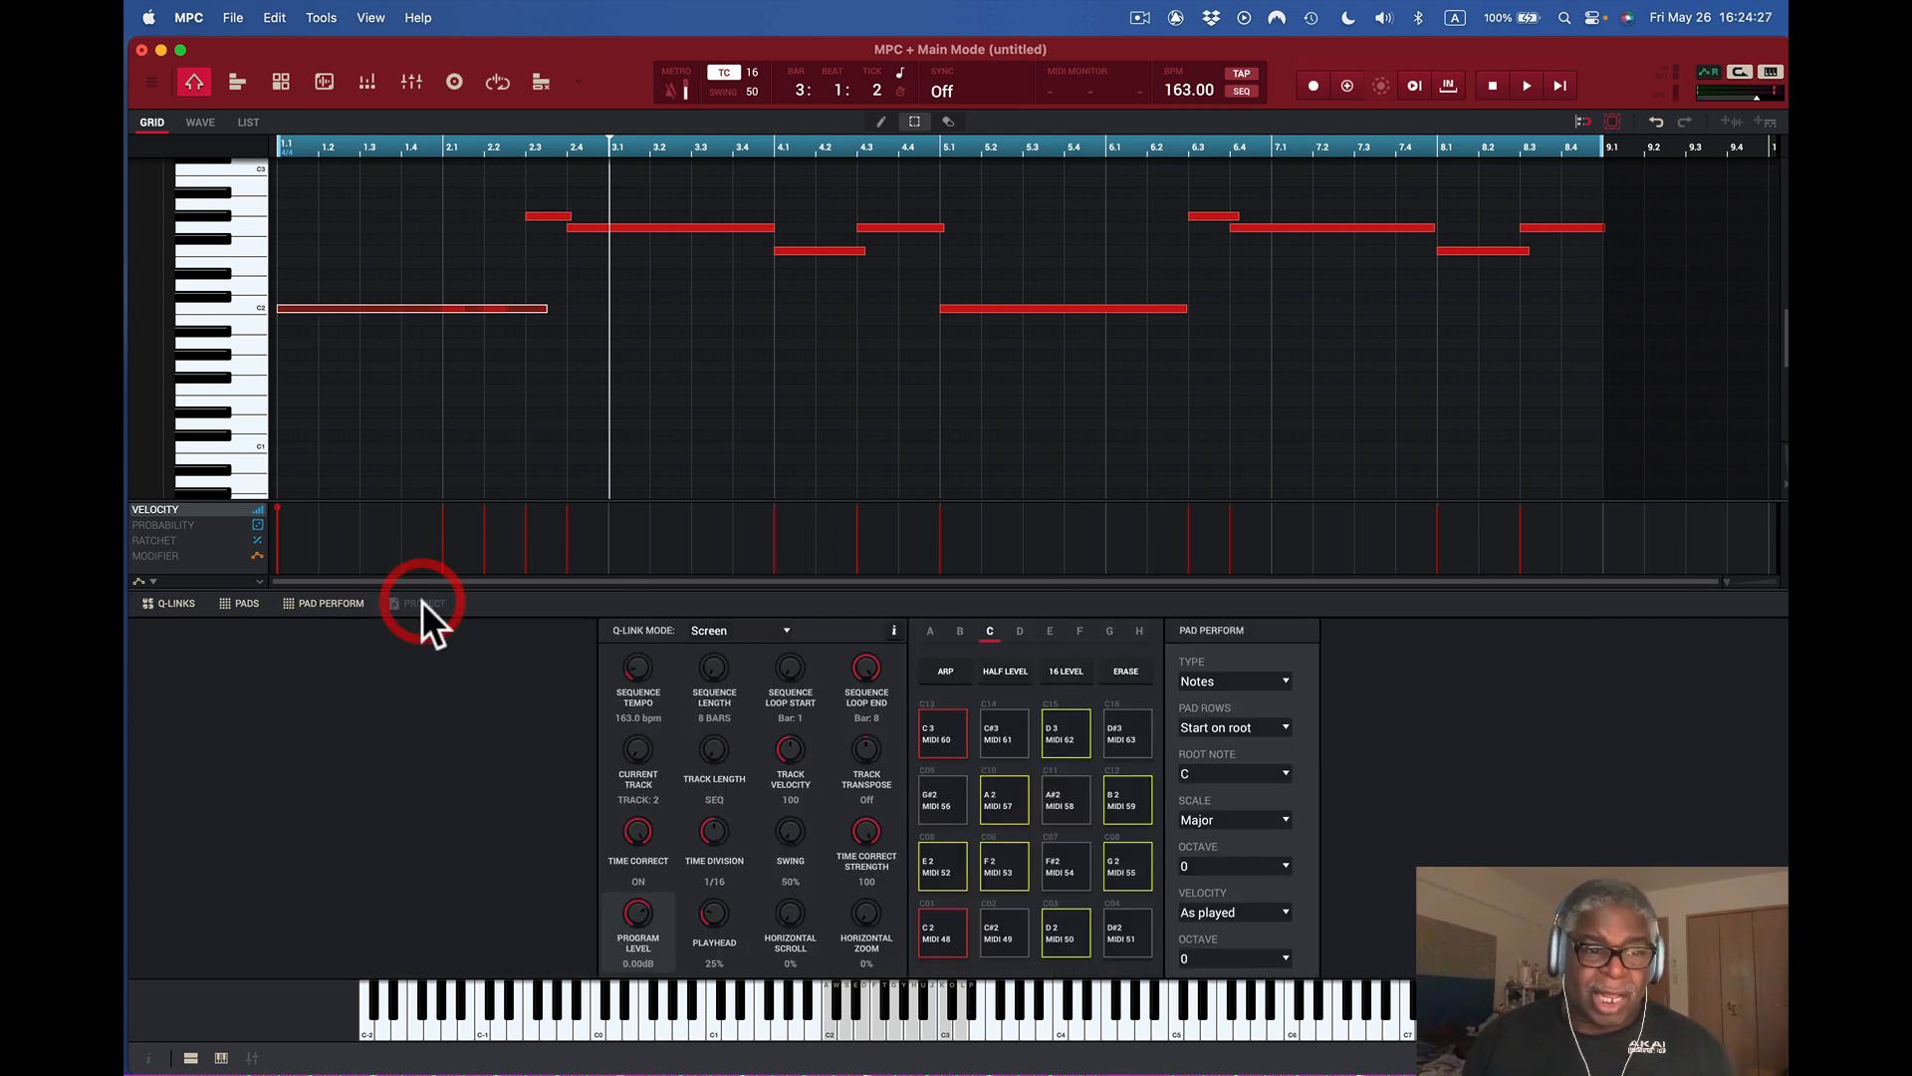
left_click(330, 601)
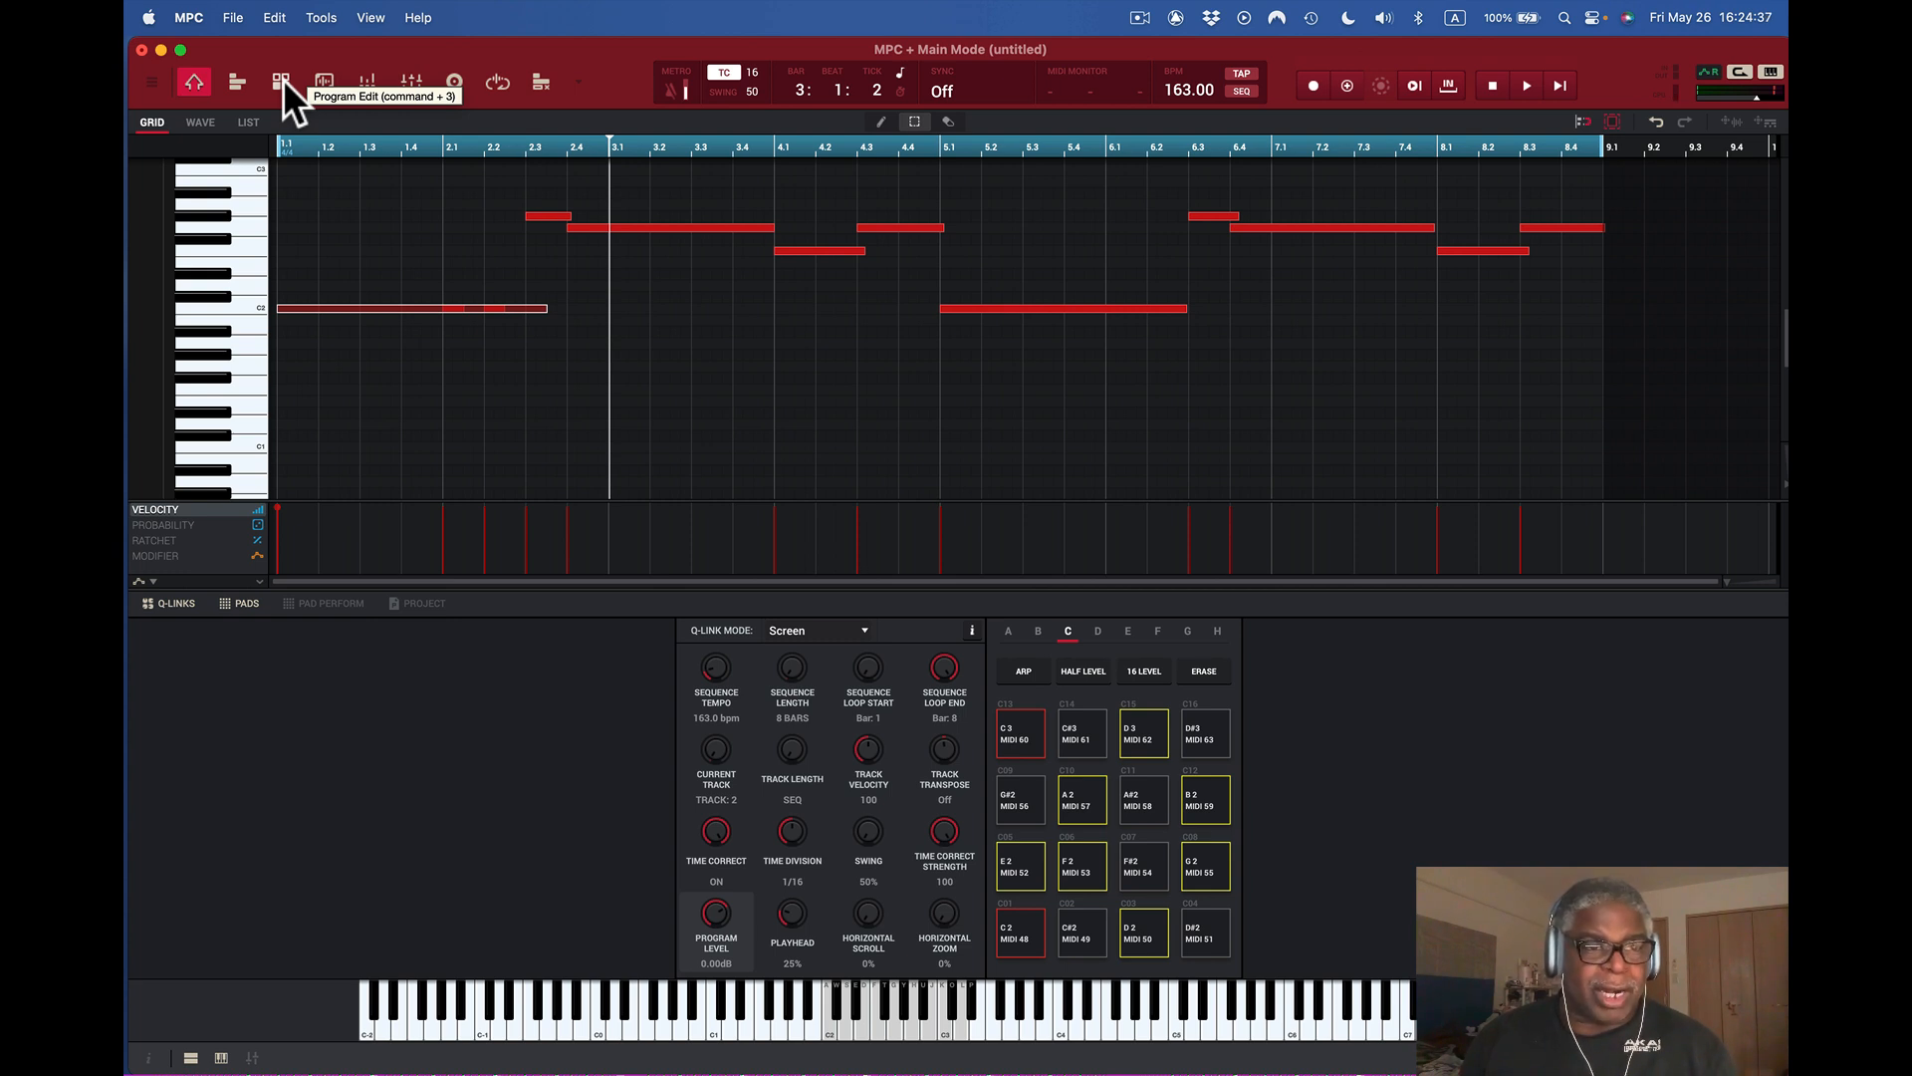
key("super")
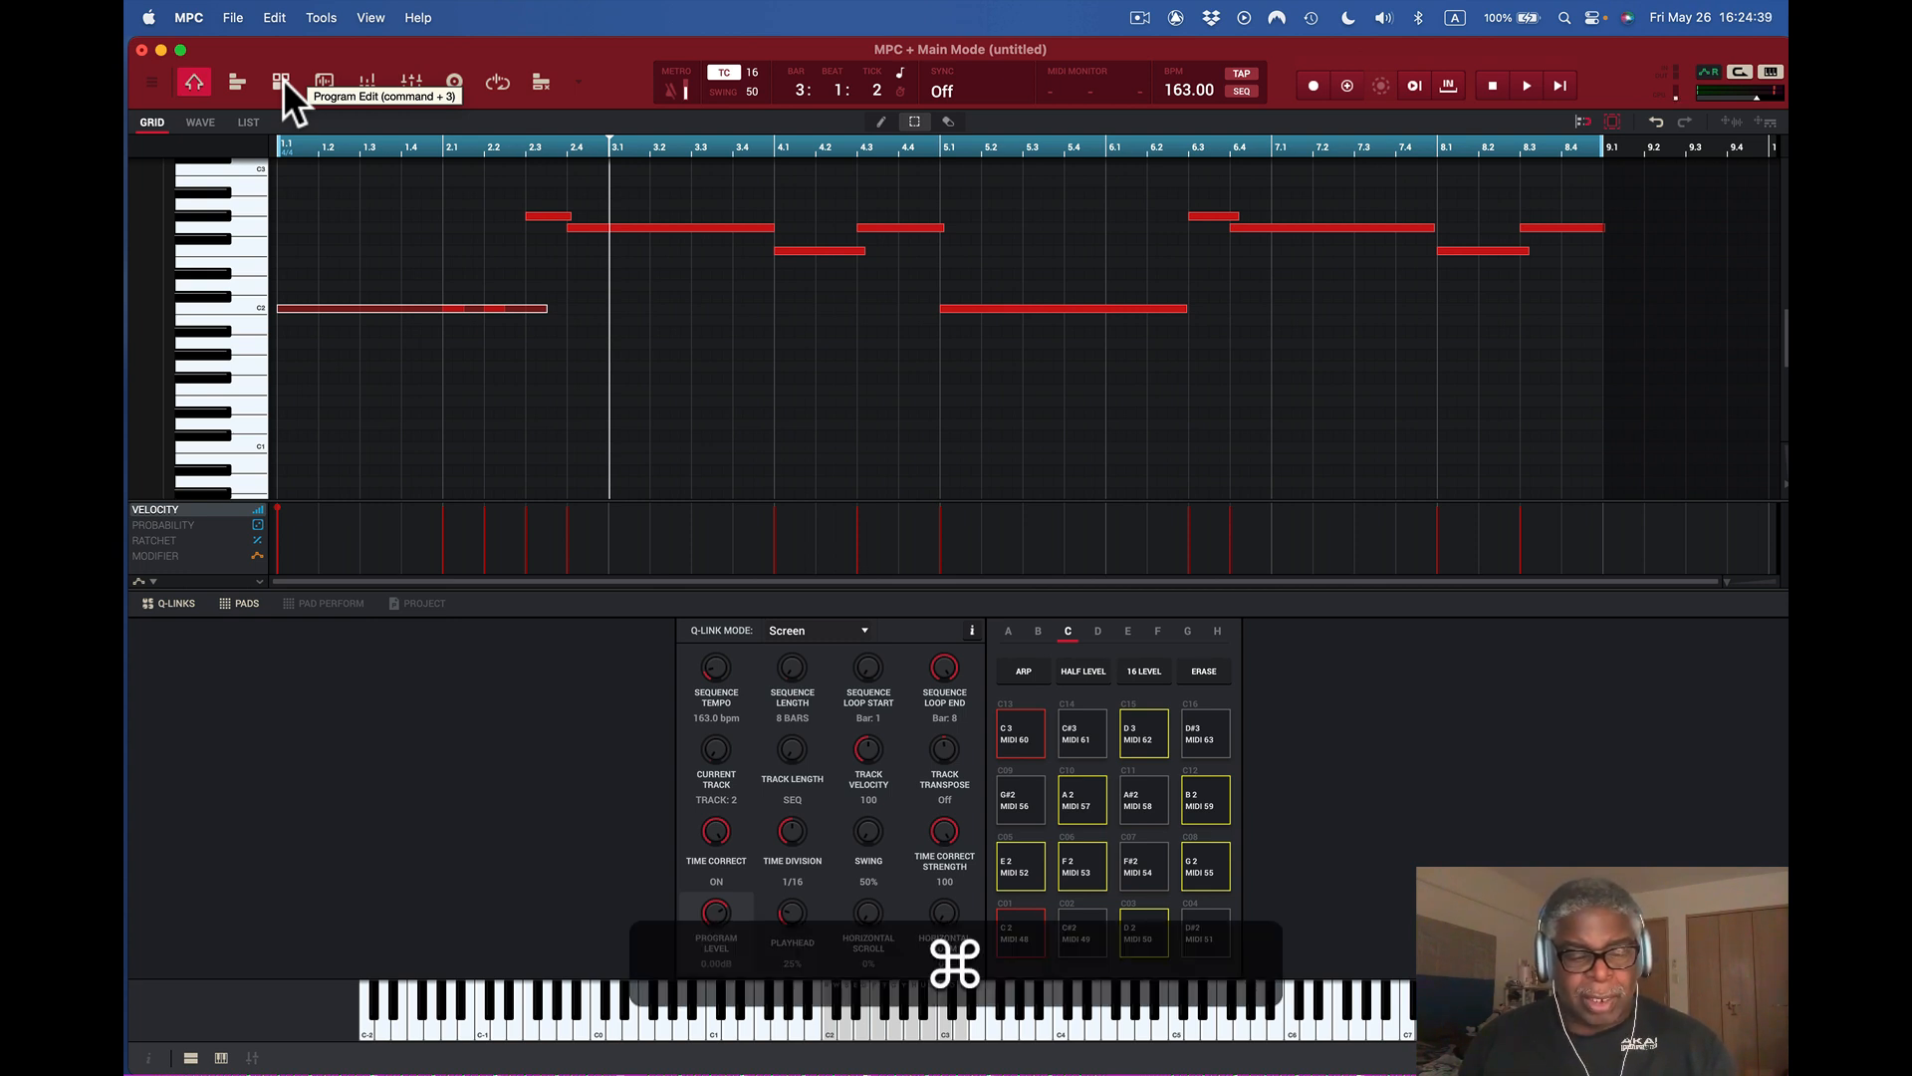
key("super+3")
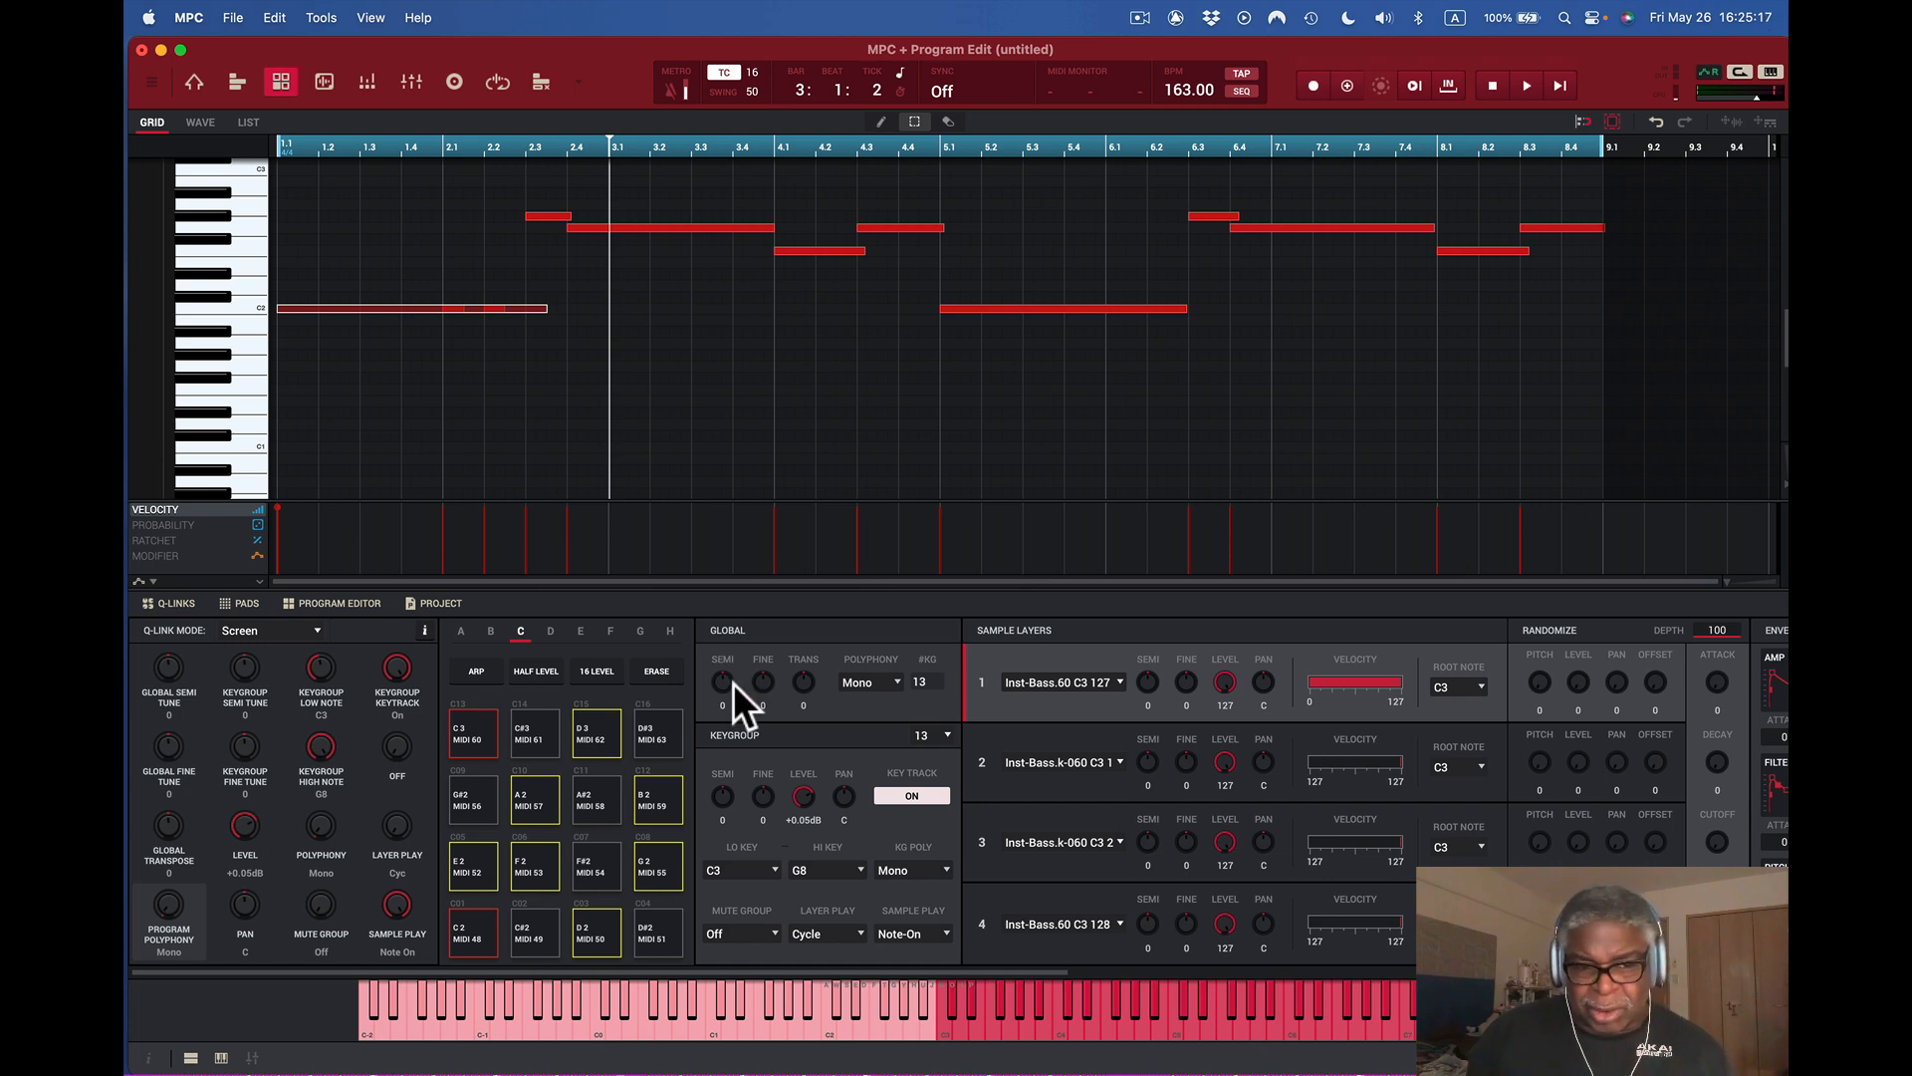
- Try global semitone tunings of 9 and -12 on the bass program while the sequence plays
key("space")
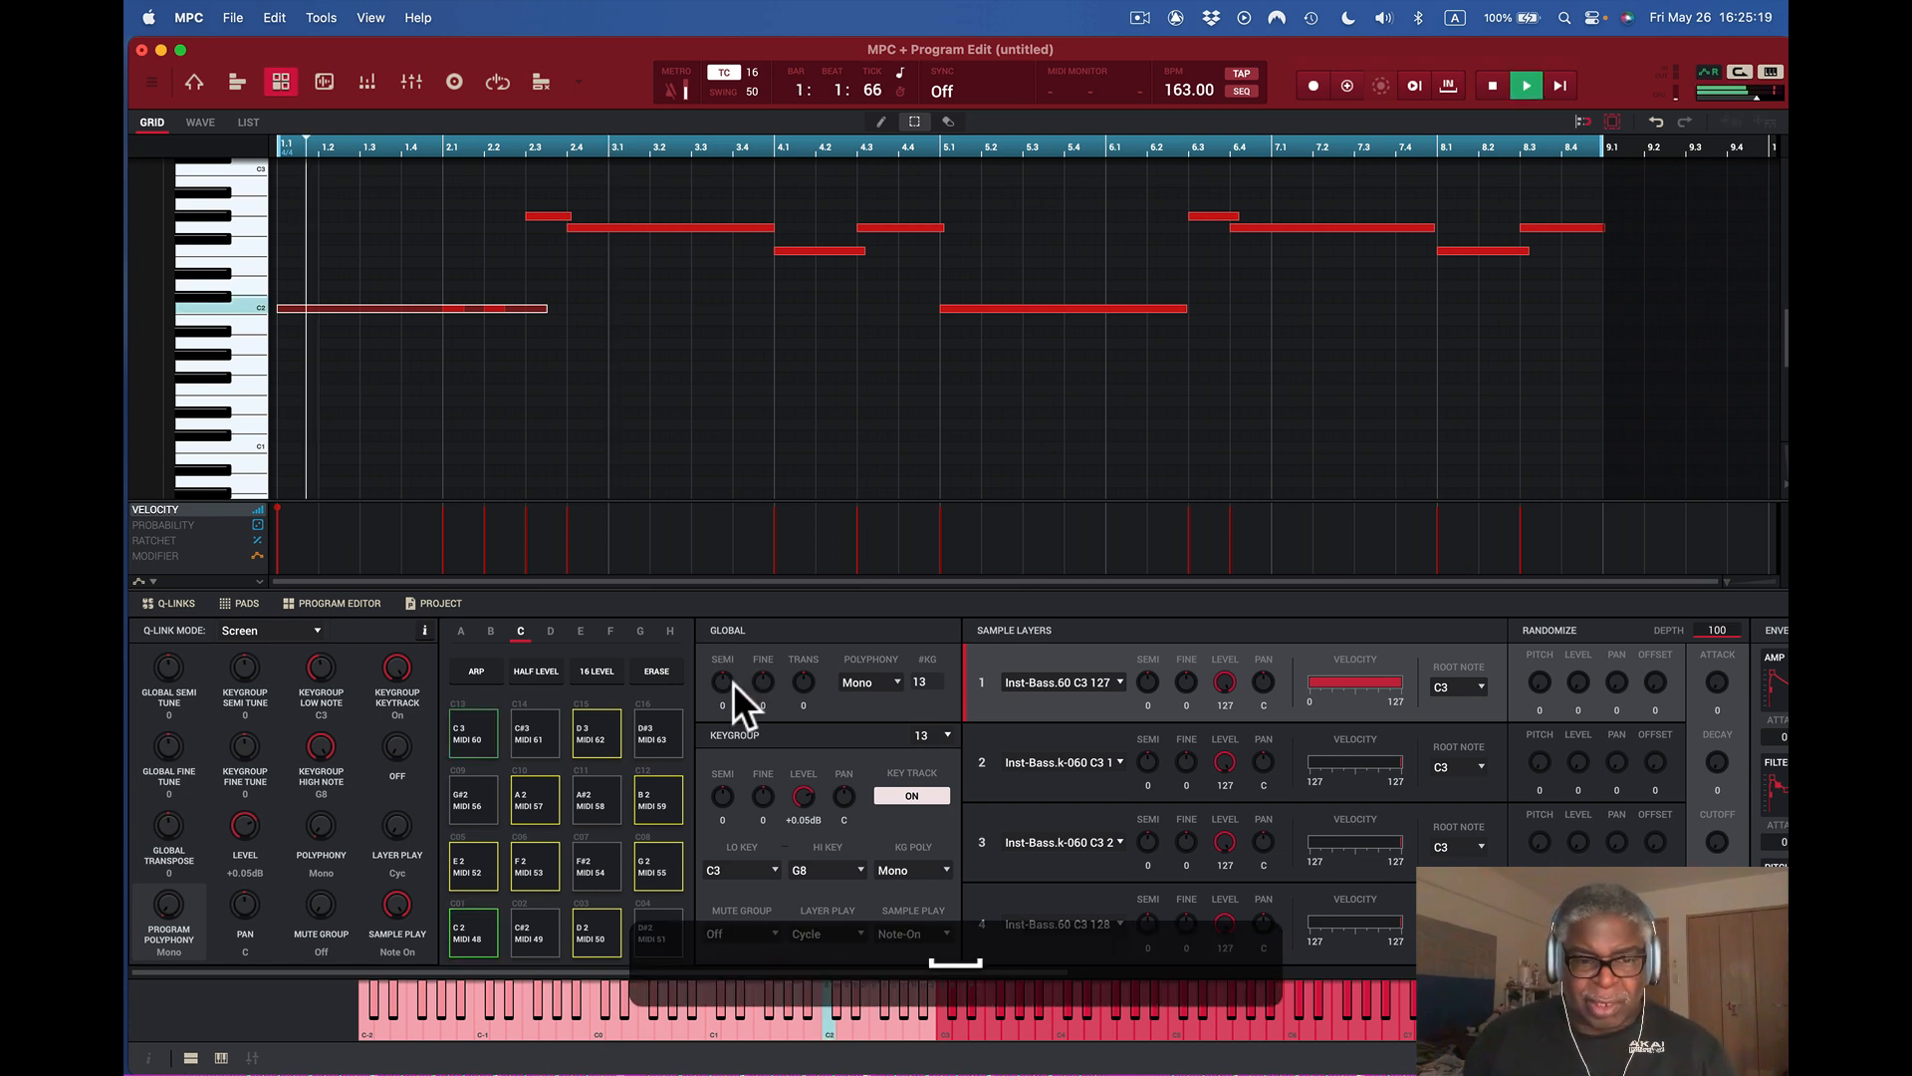
left_click_drag(721, 681, 722, 655)
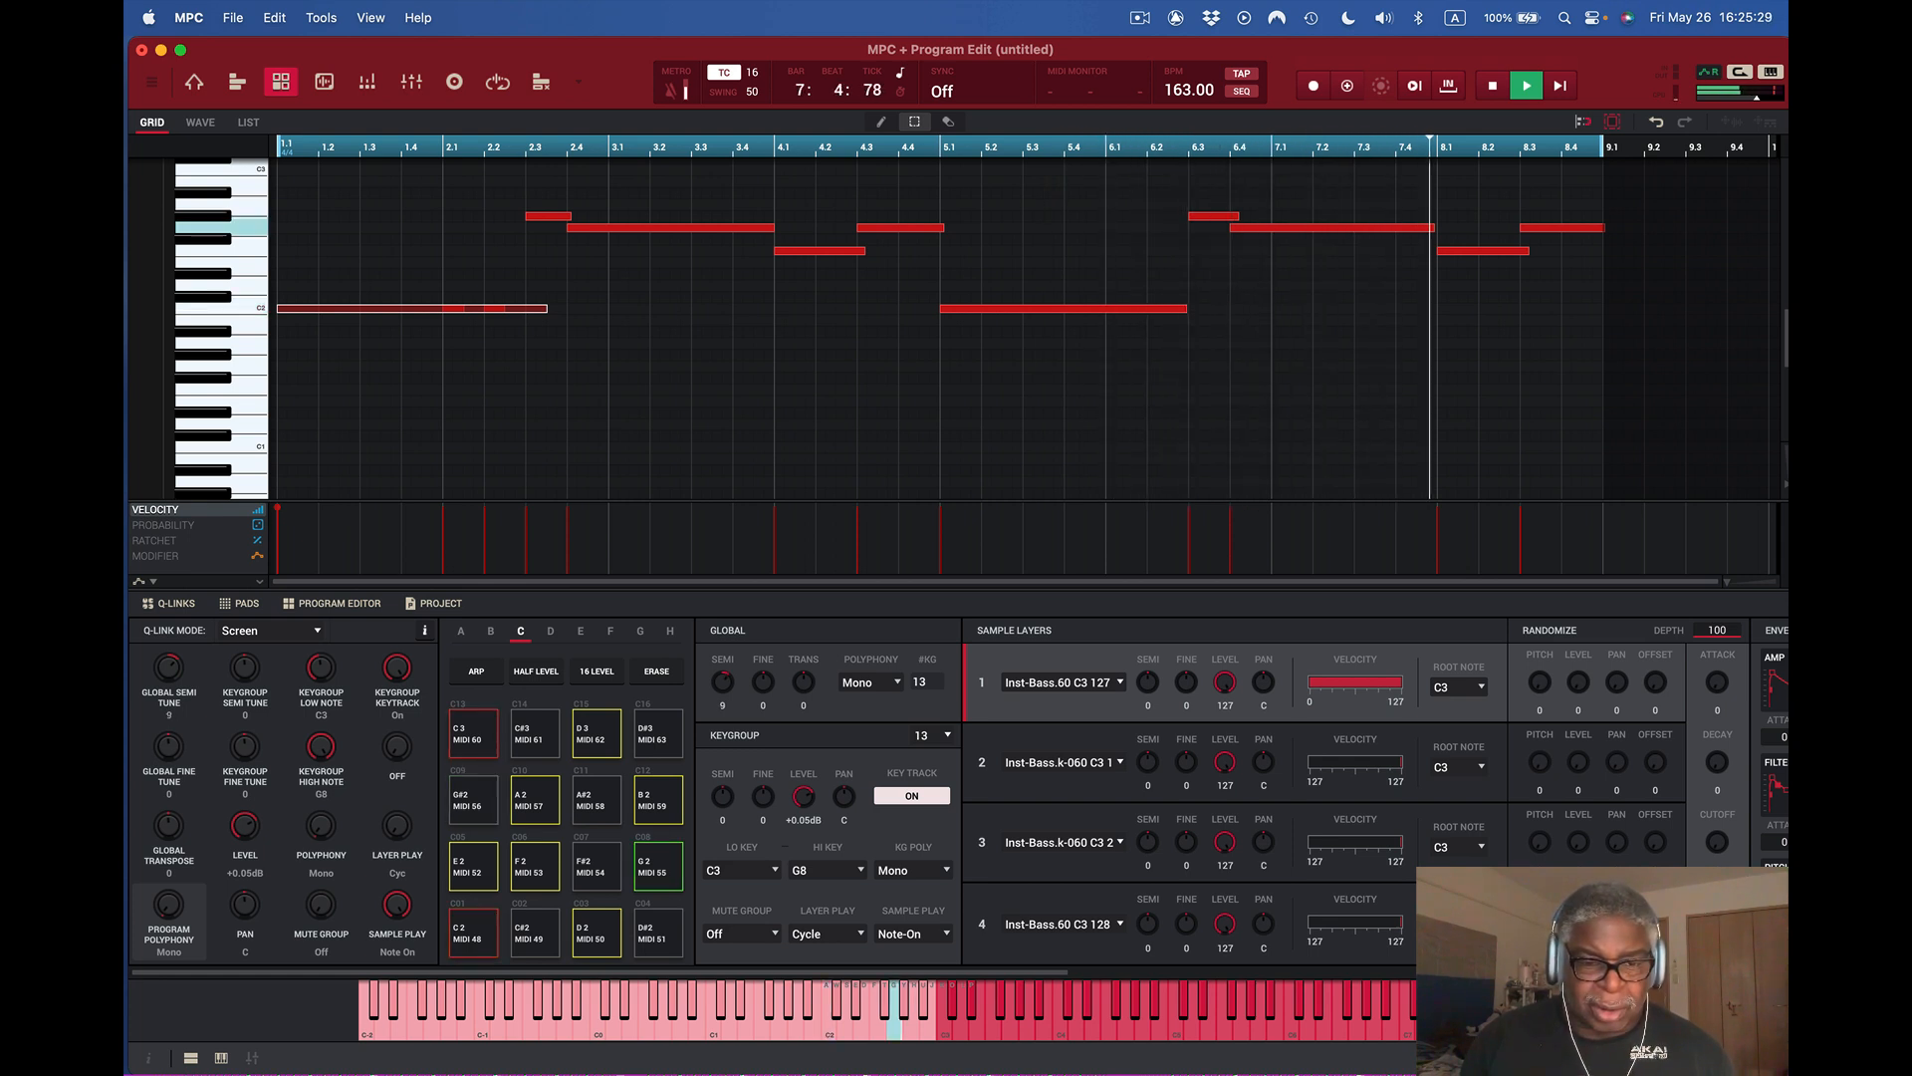
left_click_drag(722, 683, 723, 733)
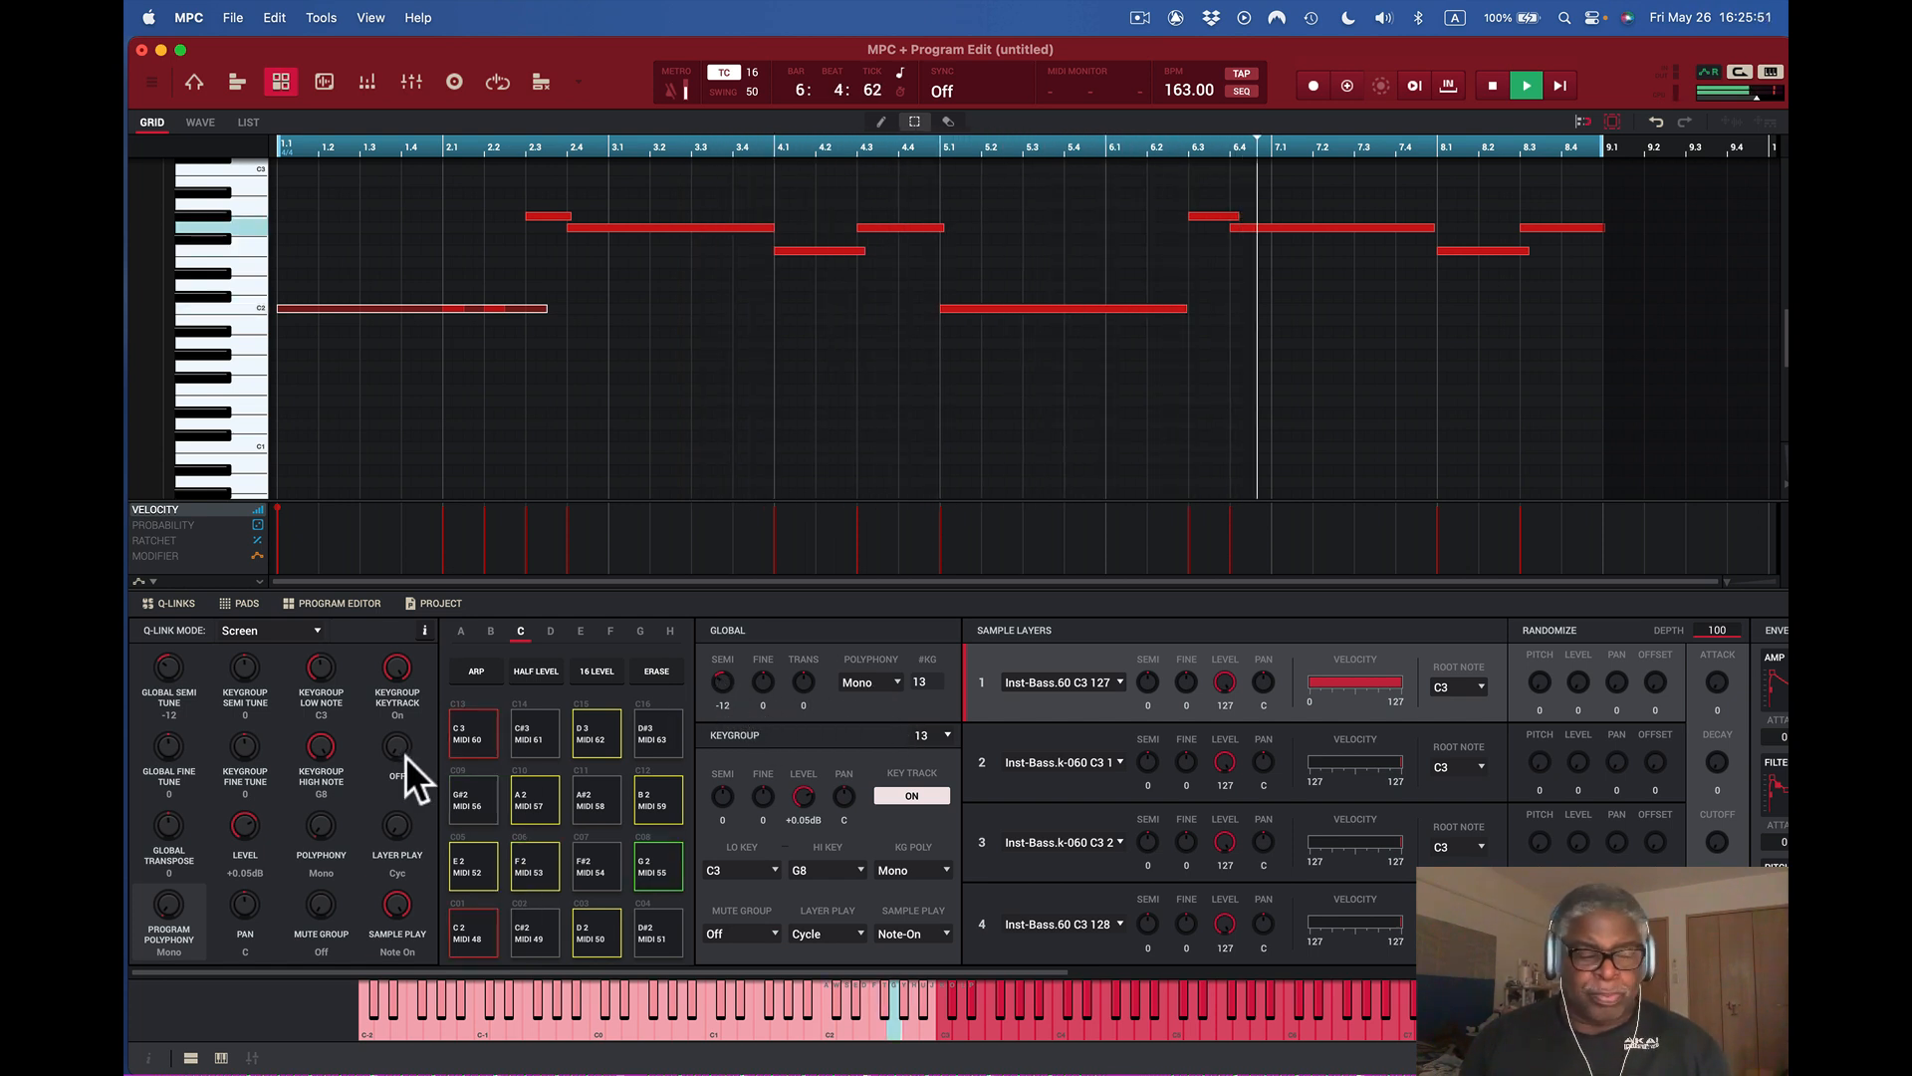
- Show the inspector and briefly solo the bass track, then reset the global semitone tuning to 0 and play the sequence back
key("i")
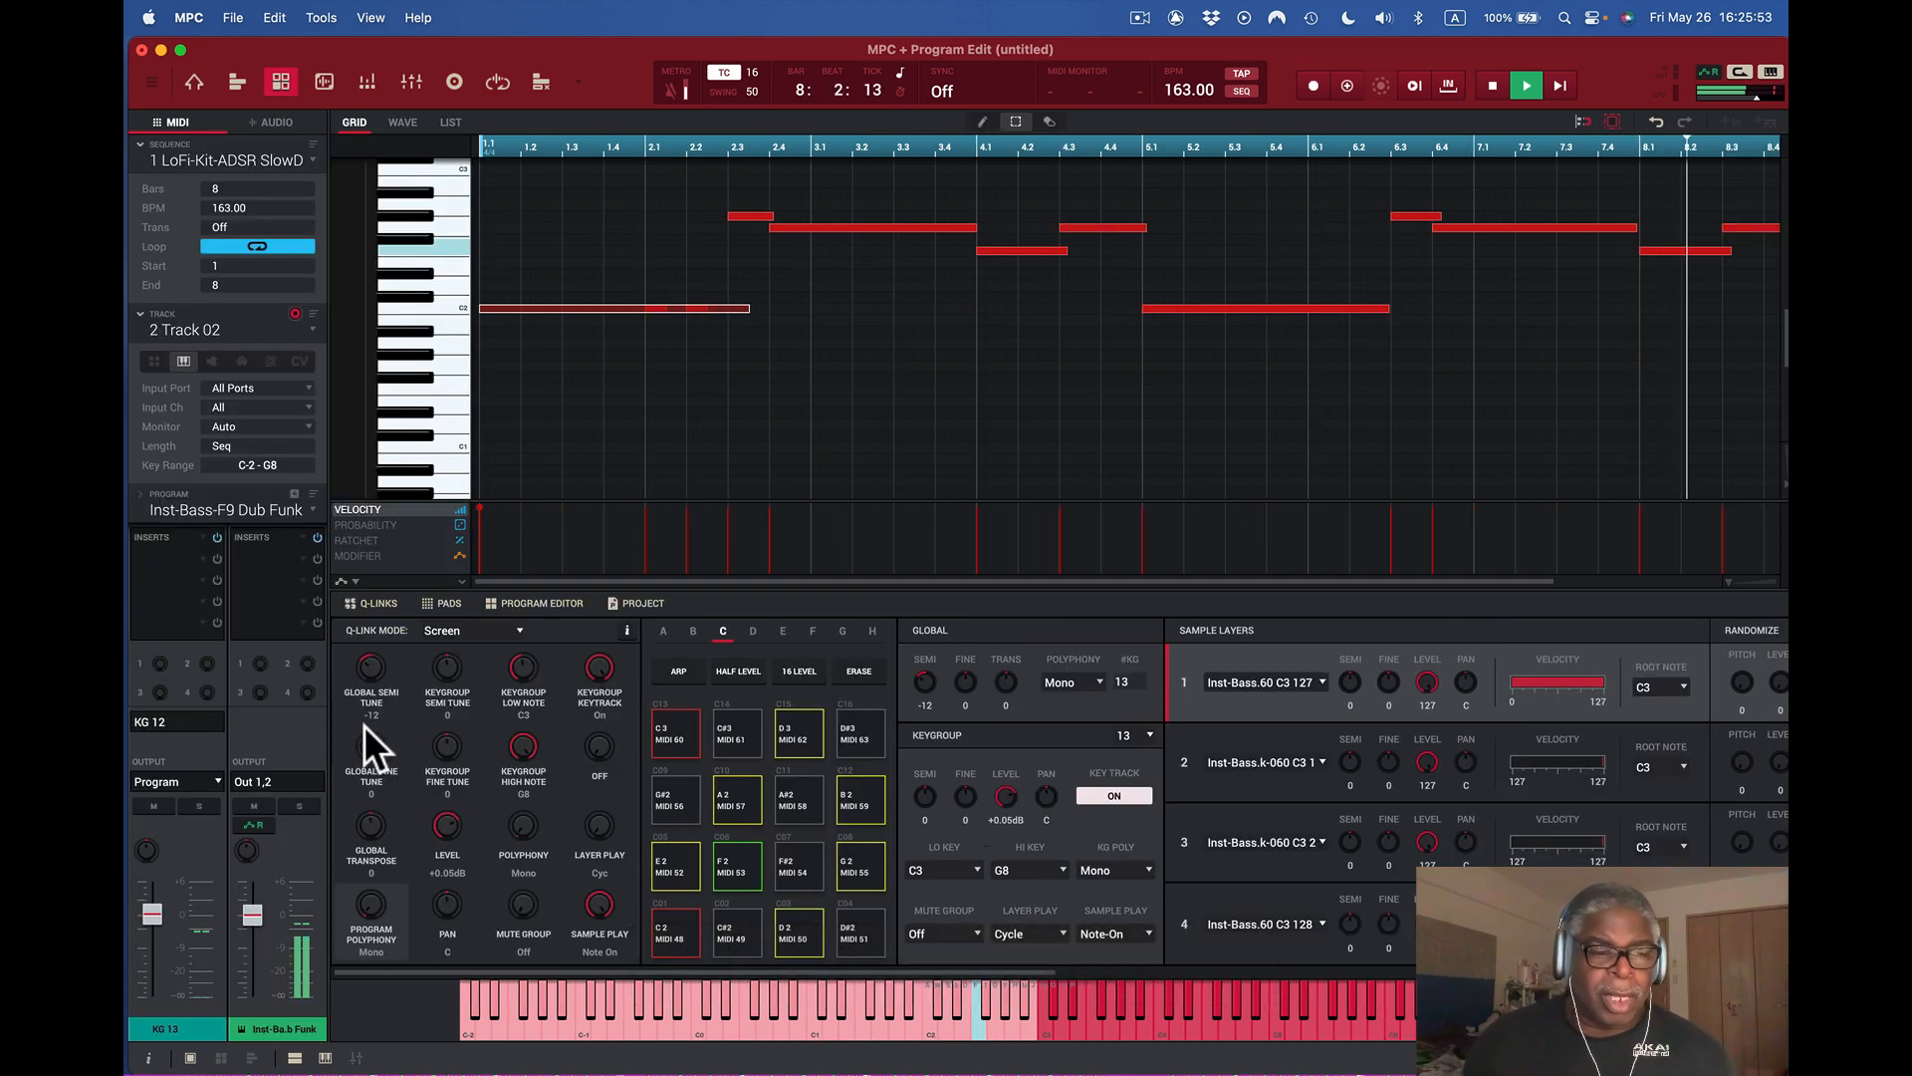
left_click(299, 805)
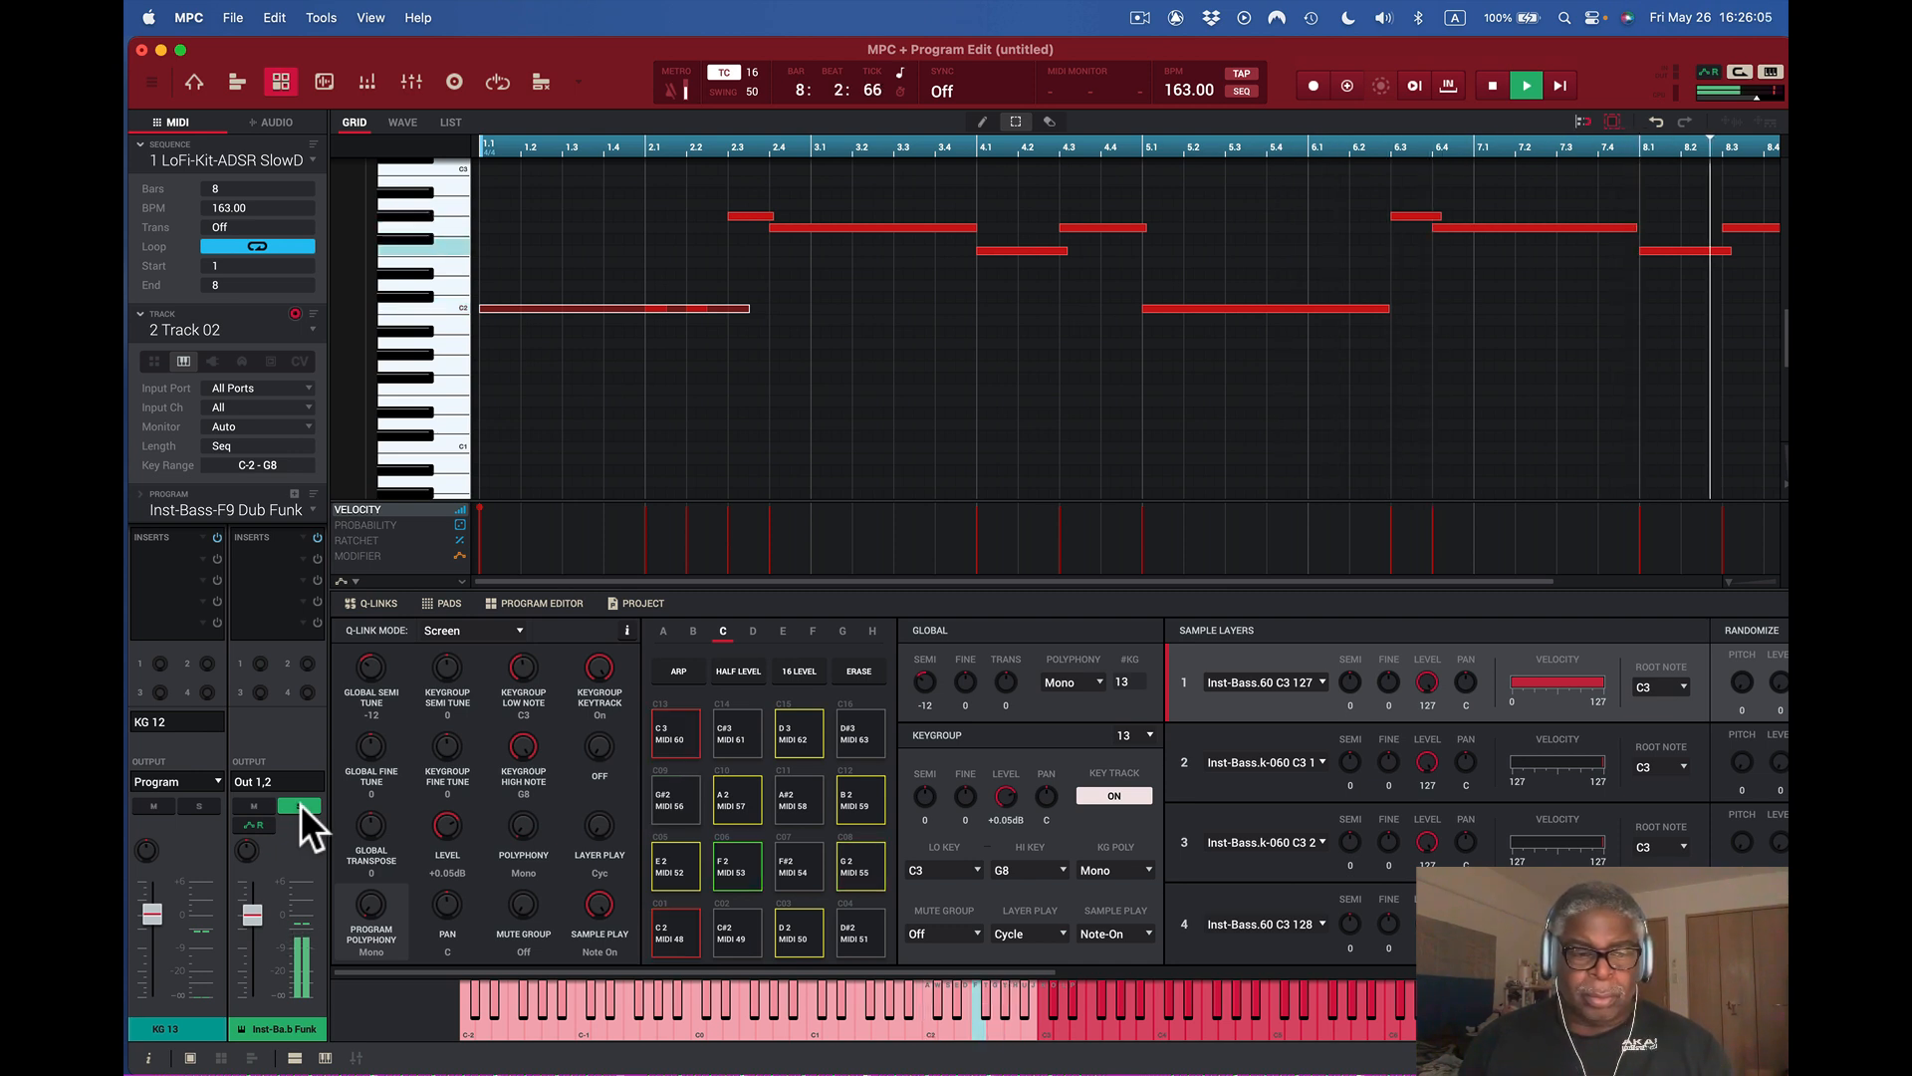
key("space")
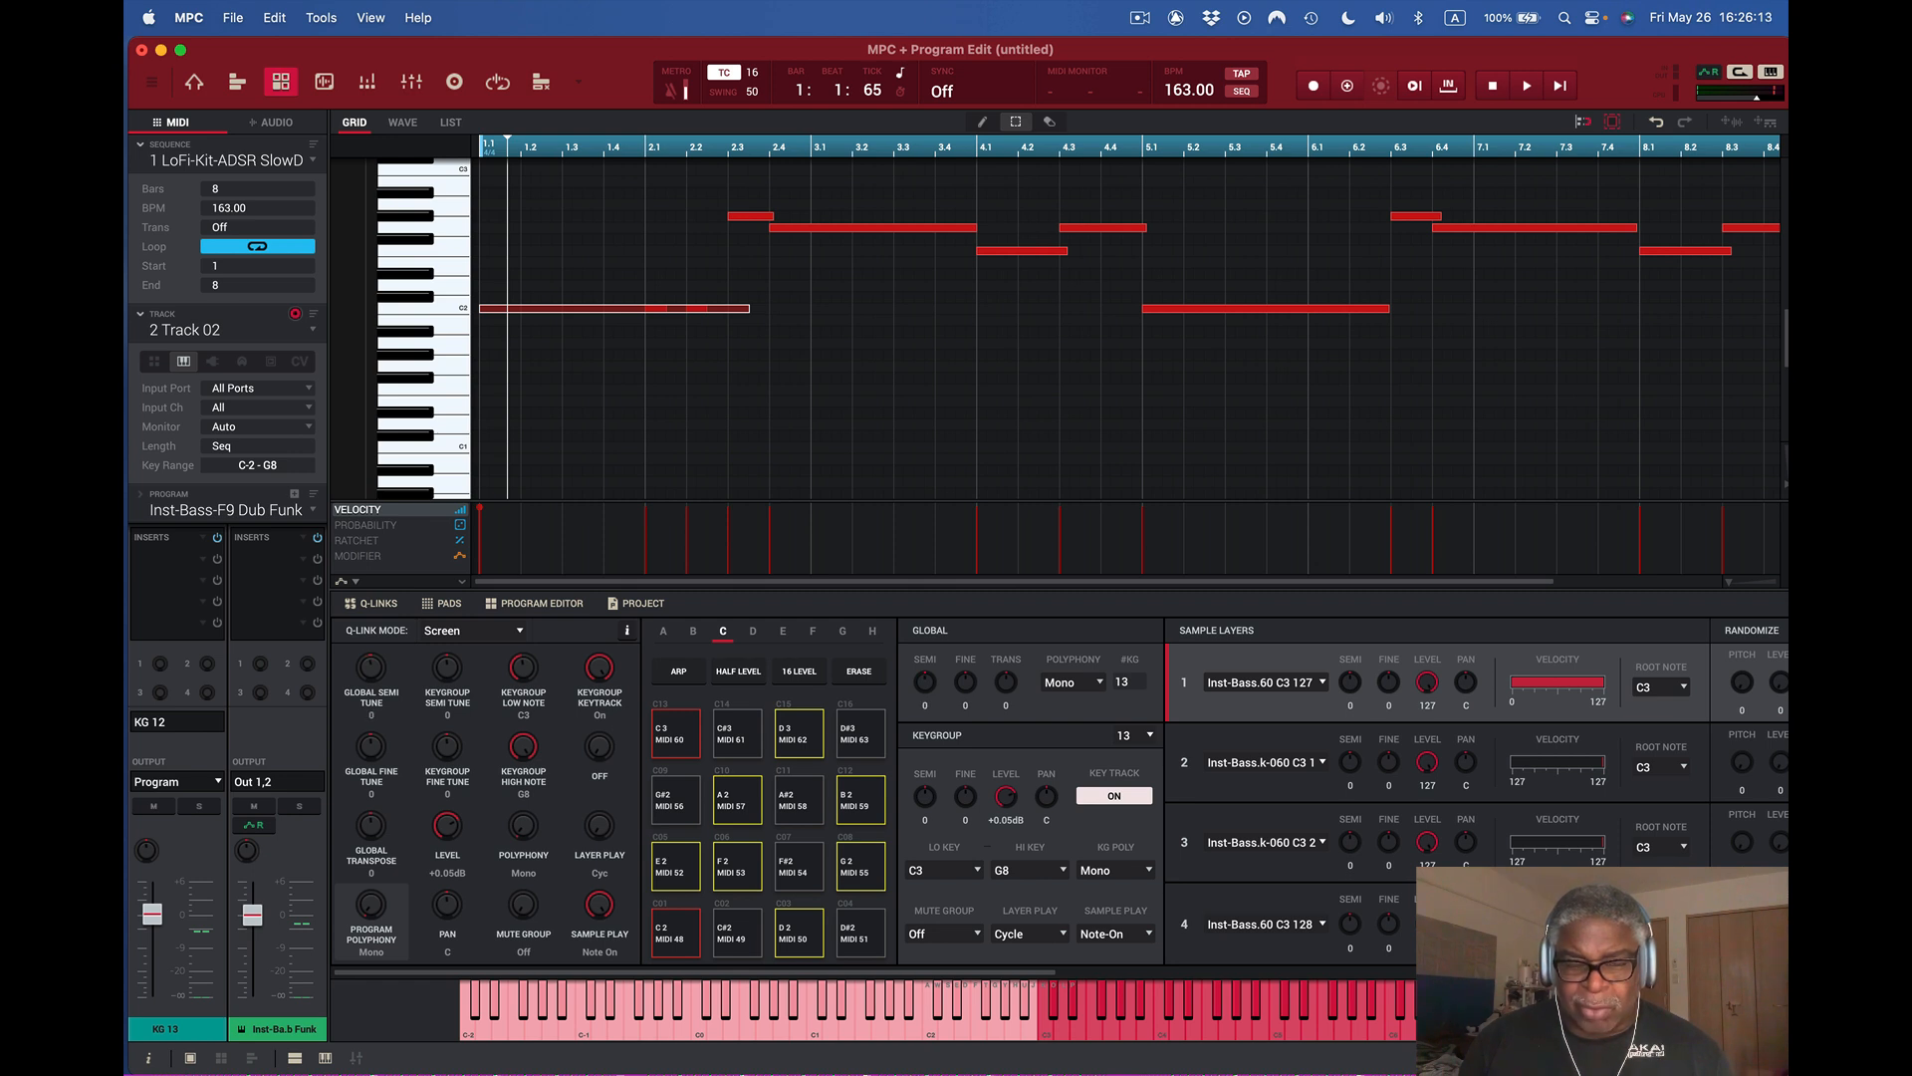
key("space")
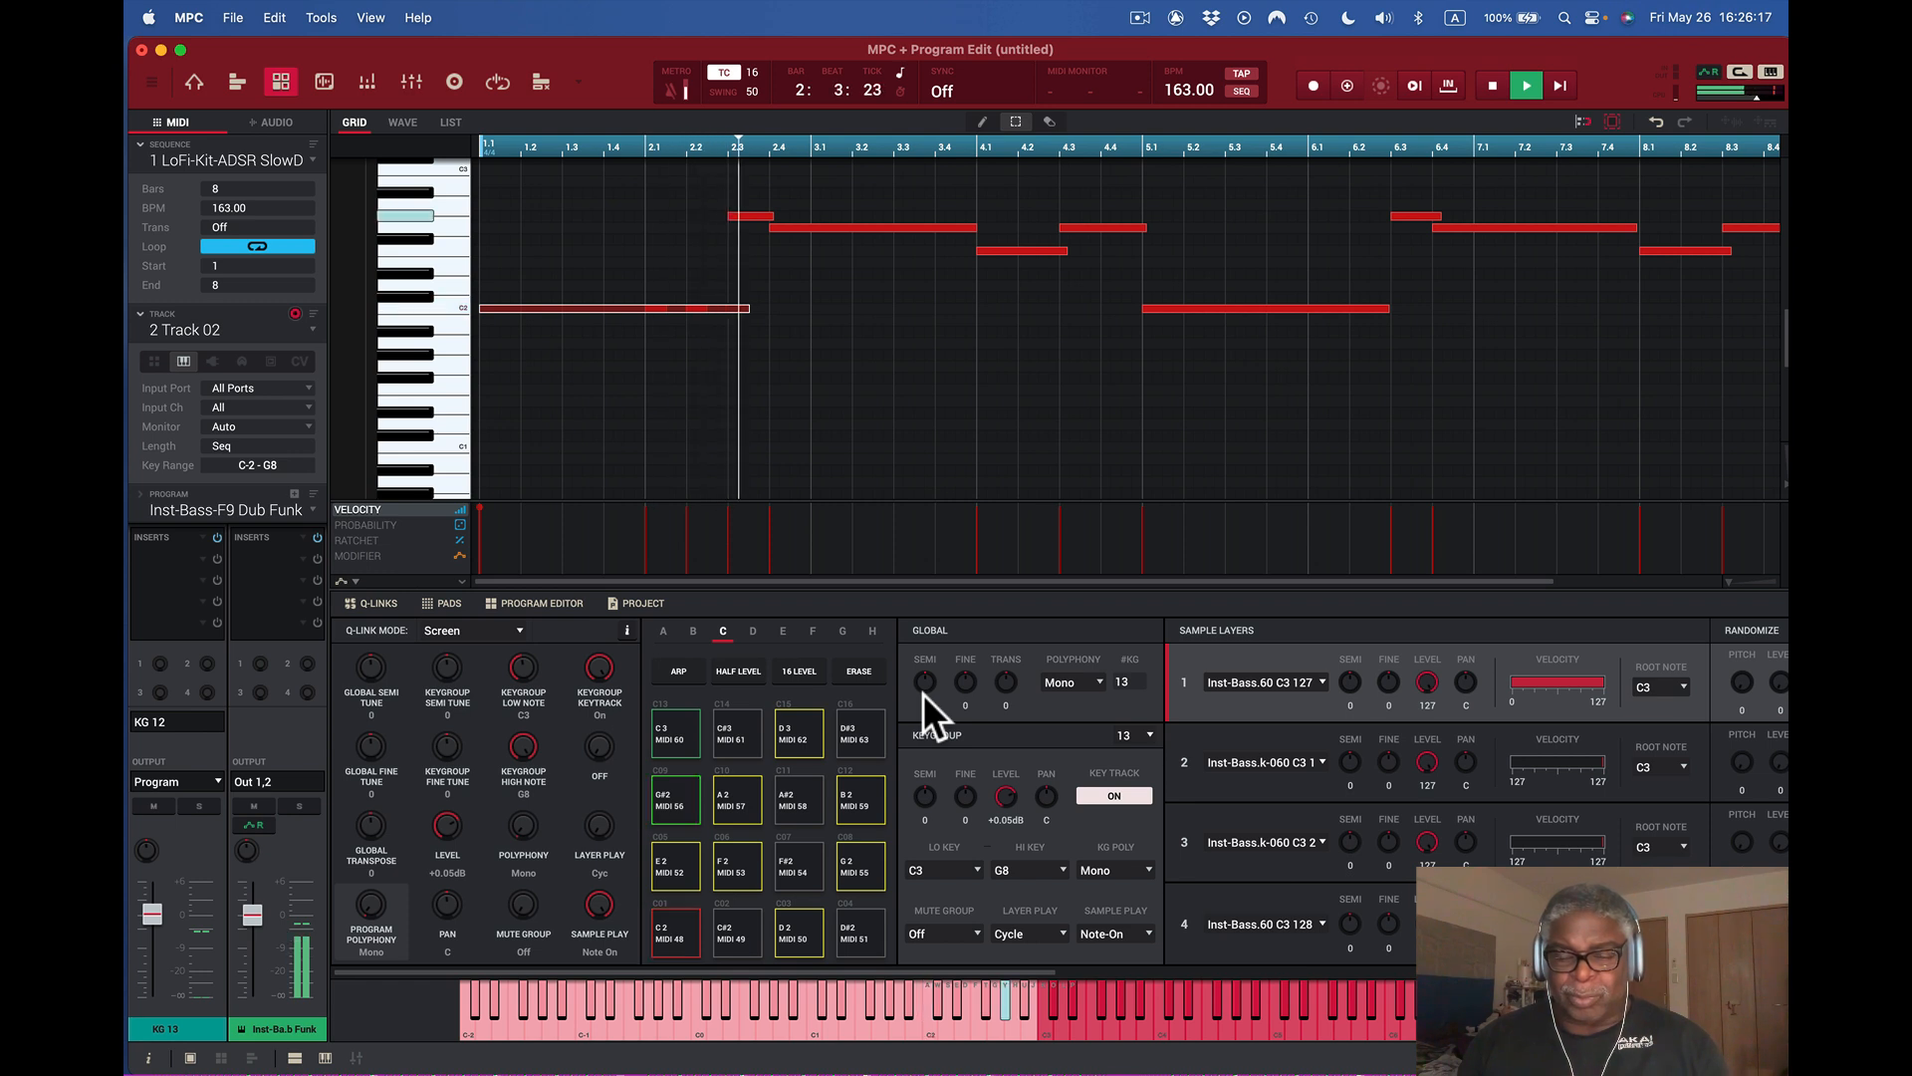
key("space")
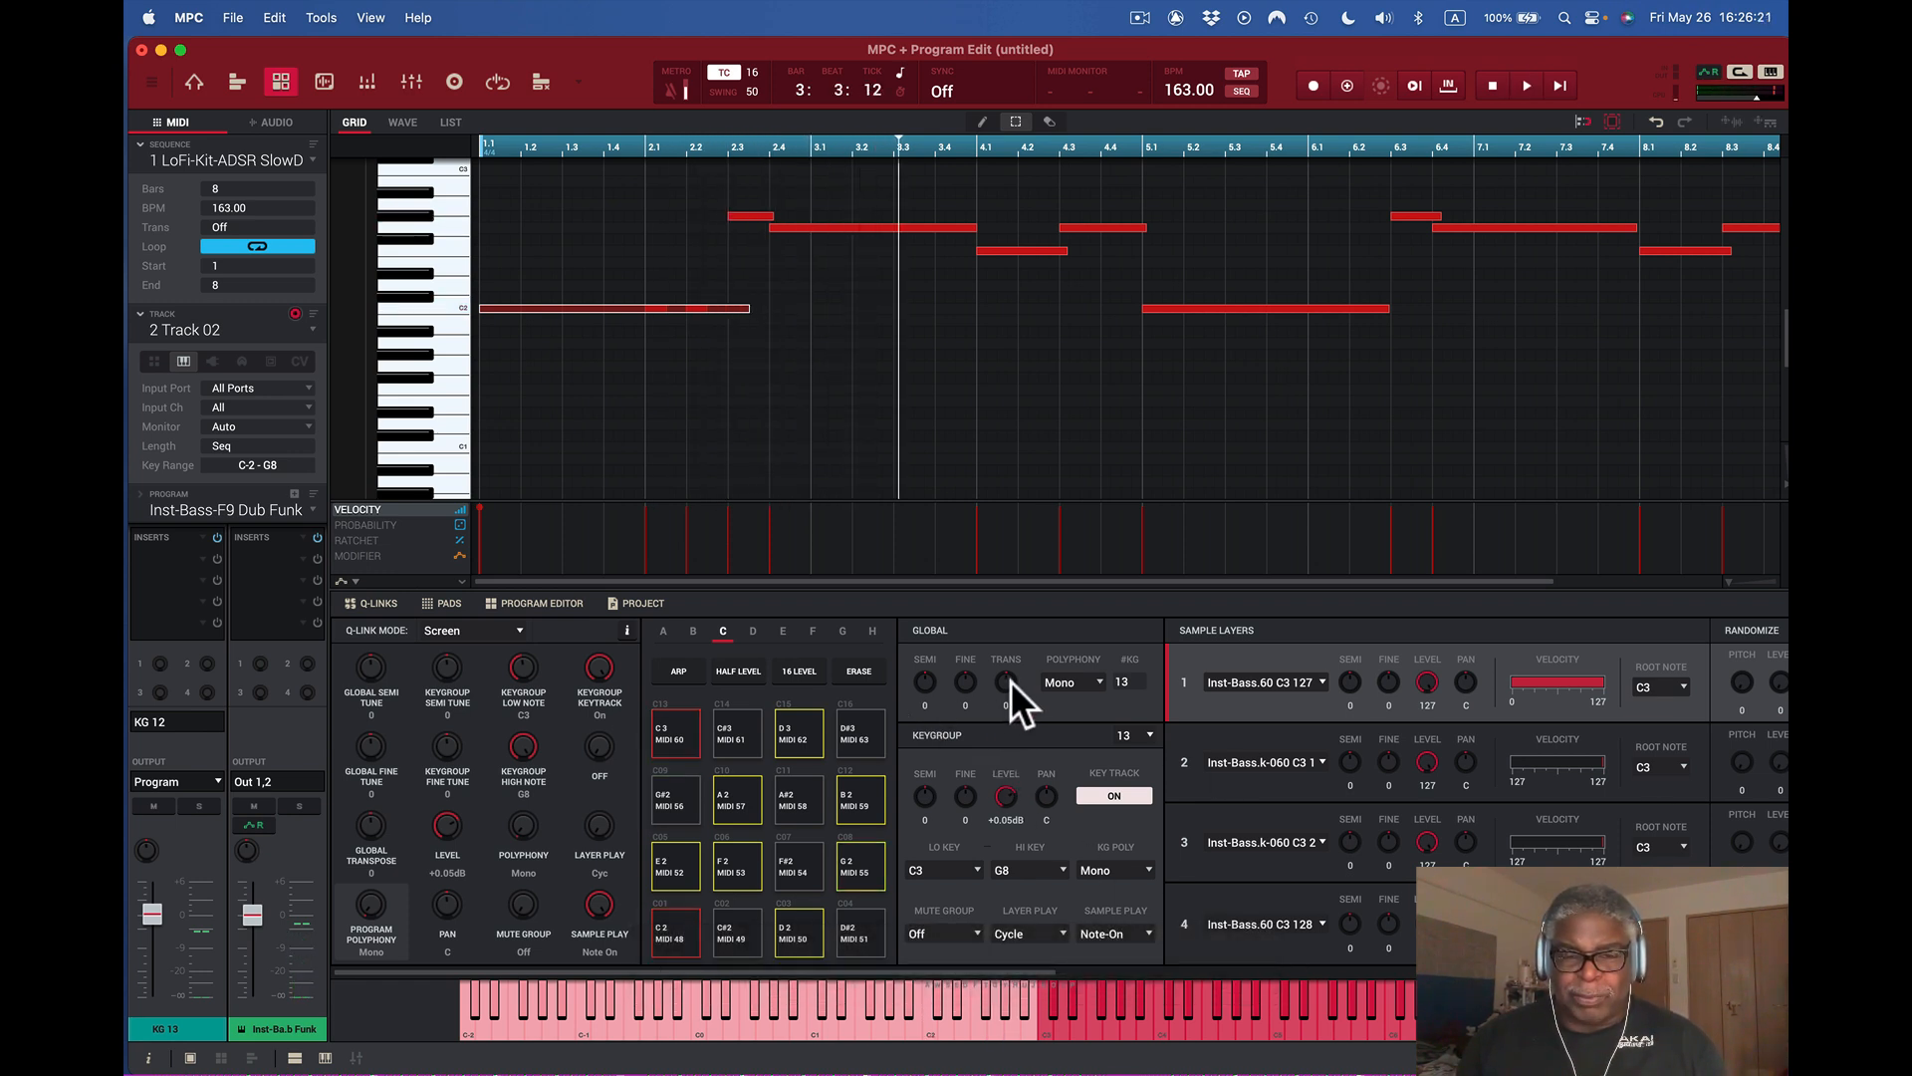
- Try Poly as the bass program's global polyphony during playback, and set it back to Mono
left_click(1099, 682)
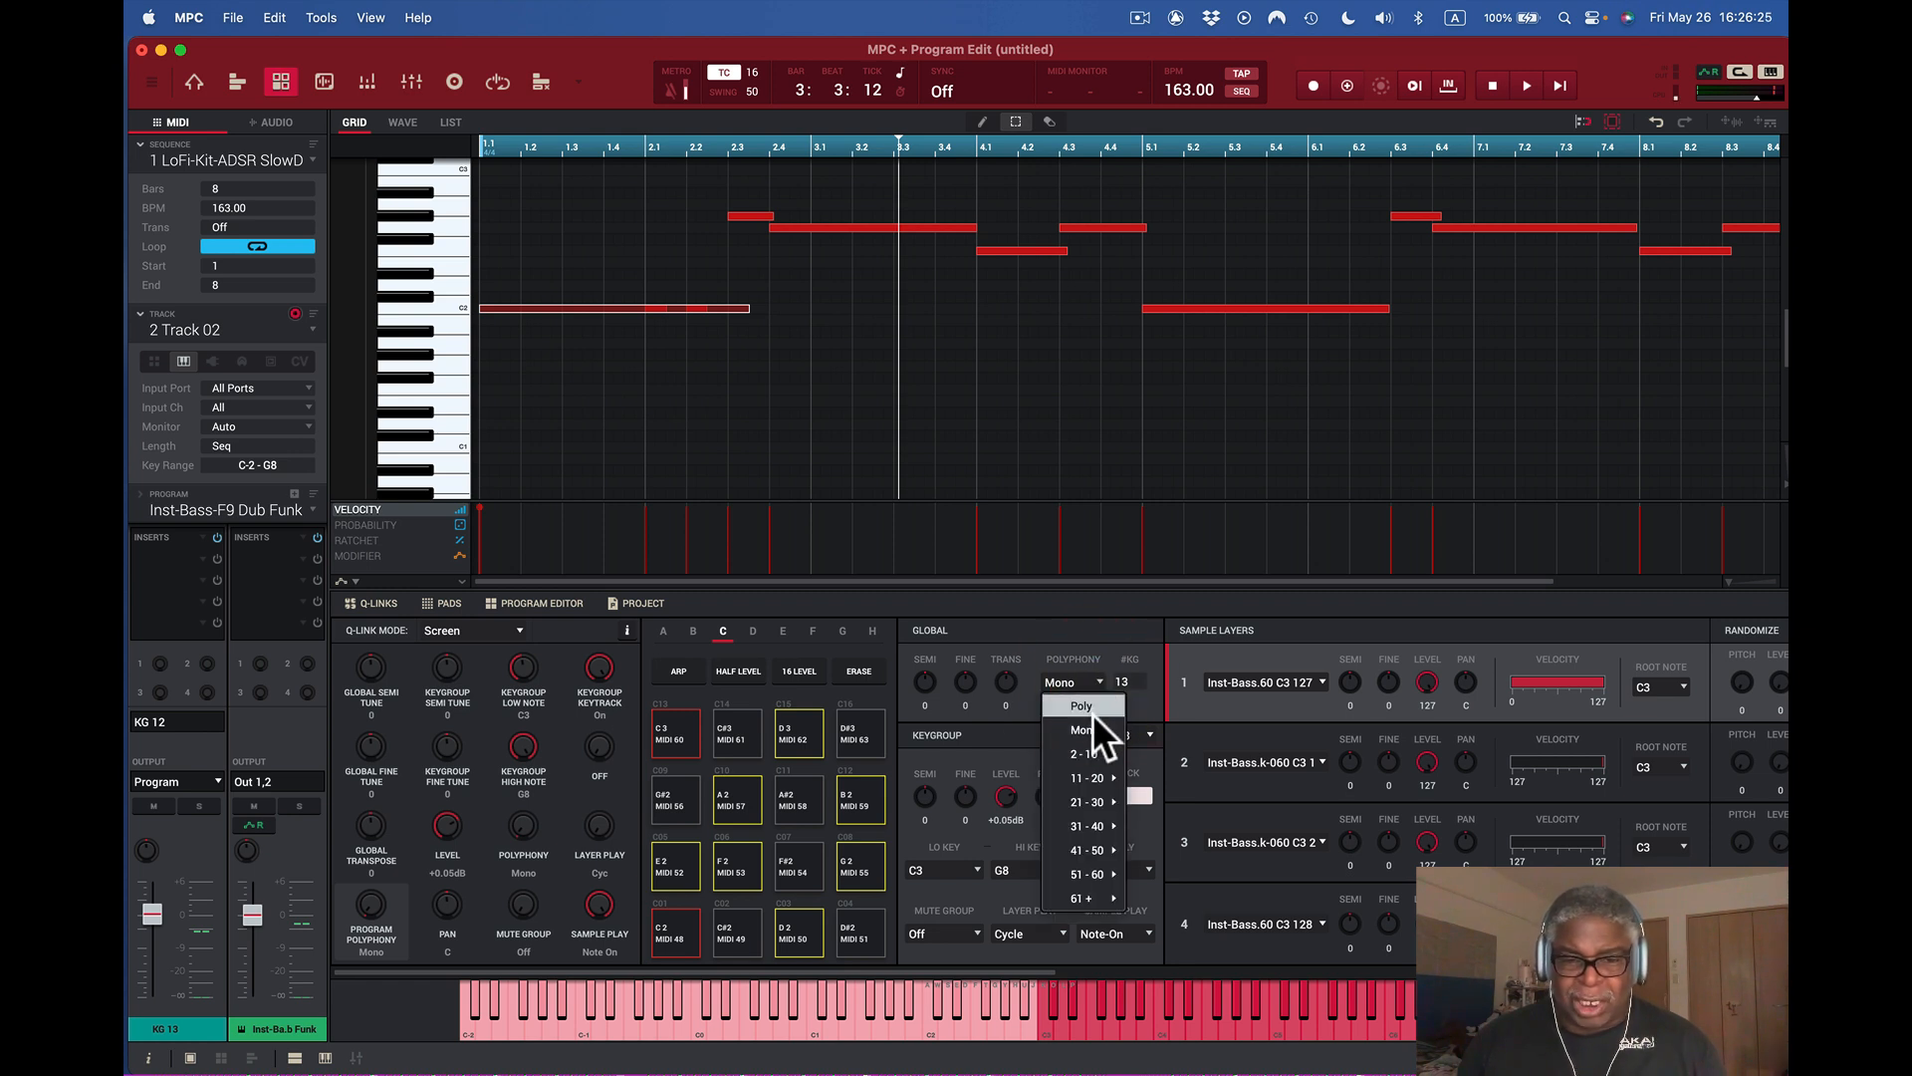
left_click(1093, 713)
key("space")
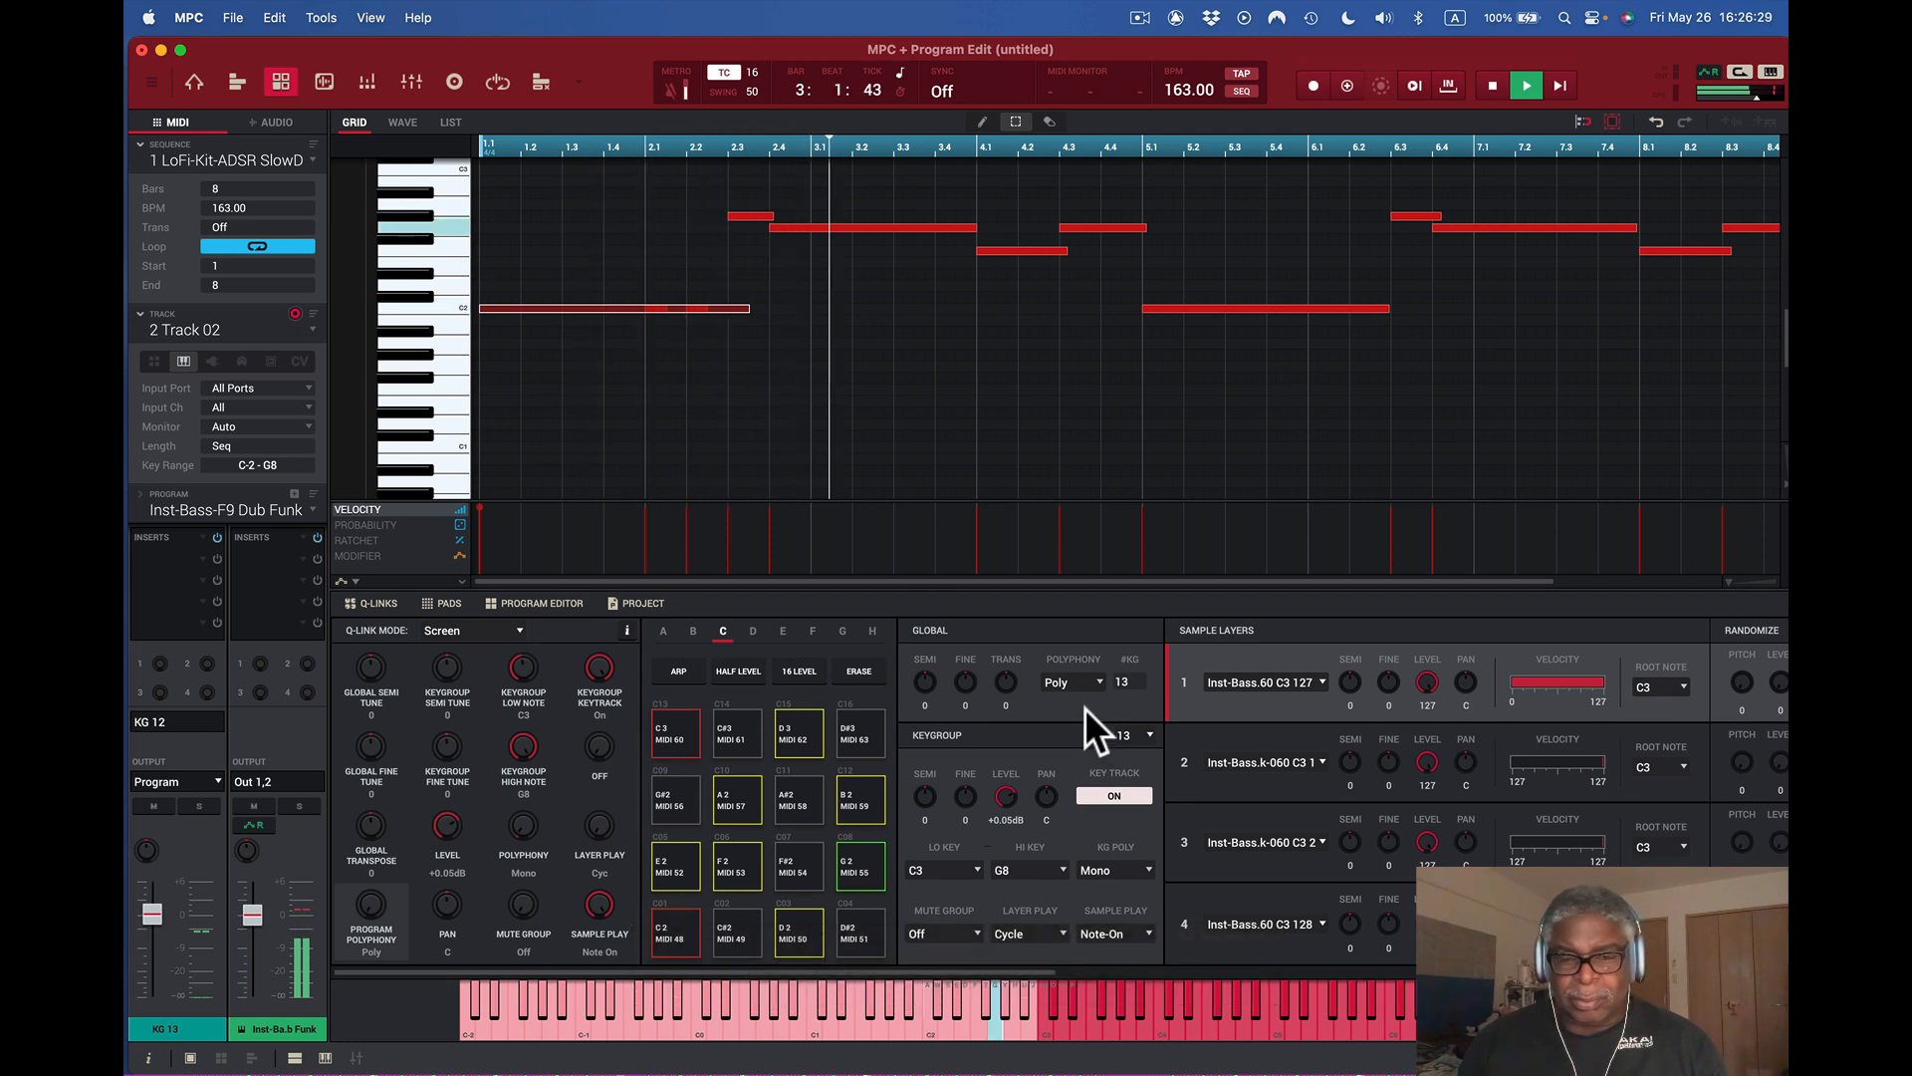
key("space")
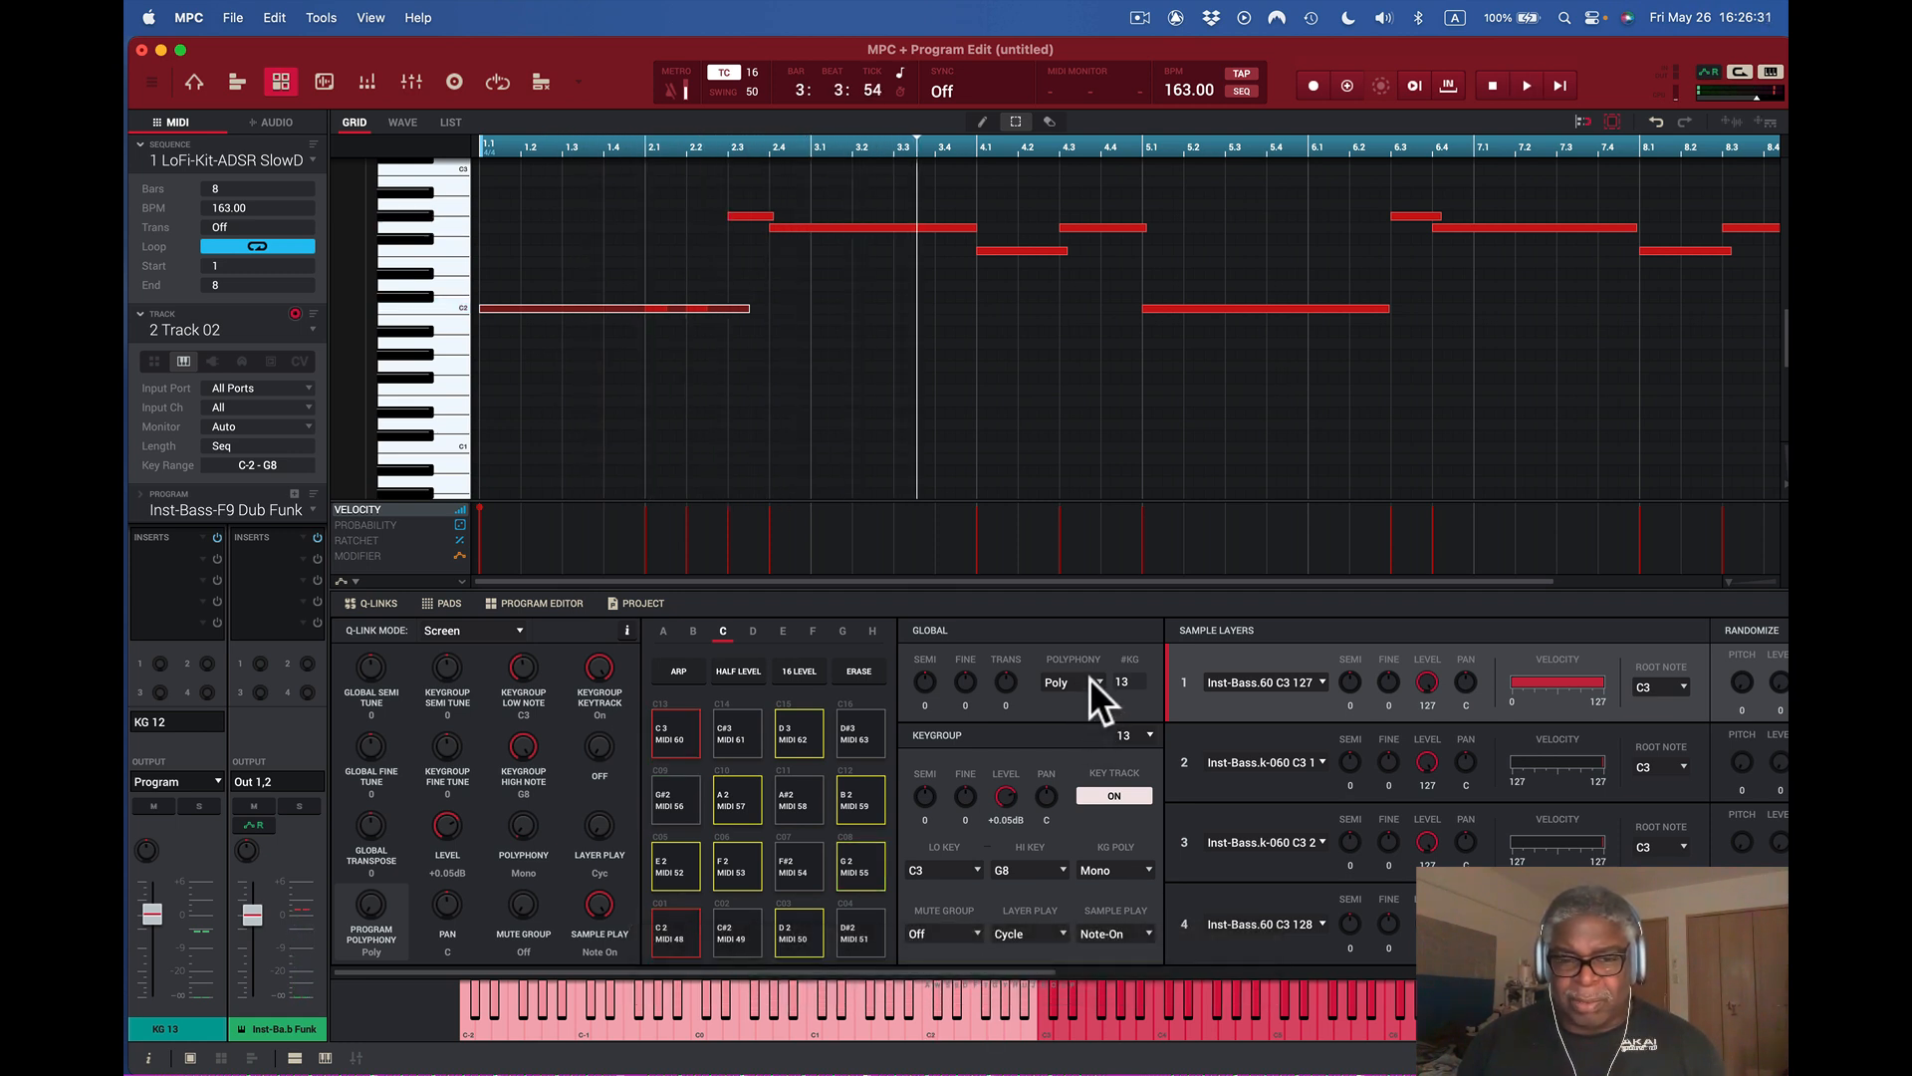
left_click(1090, 681)
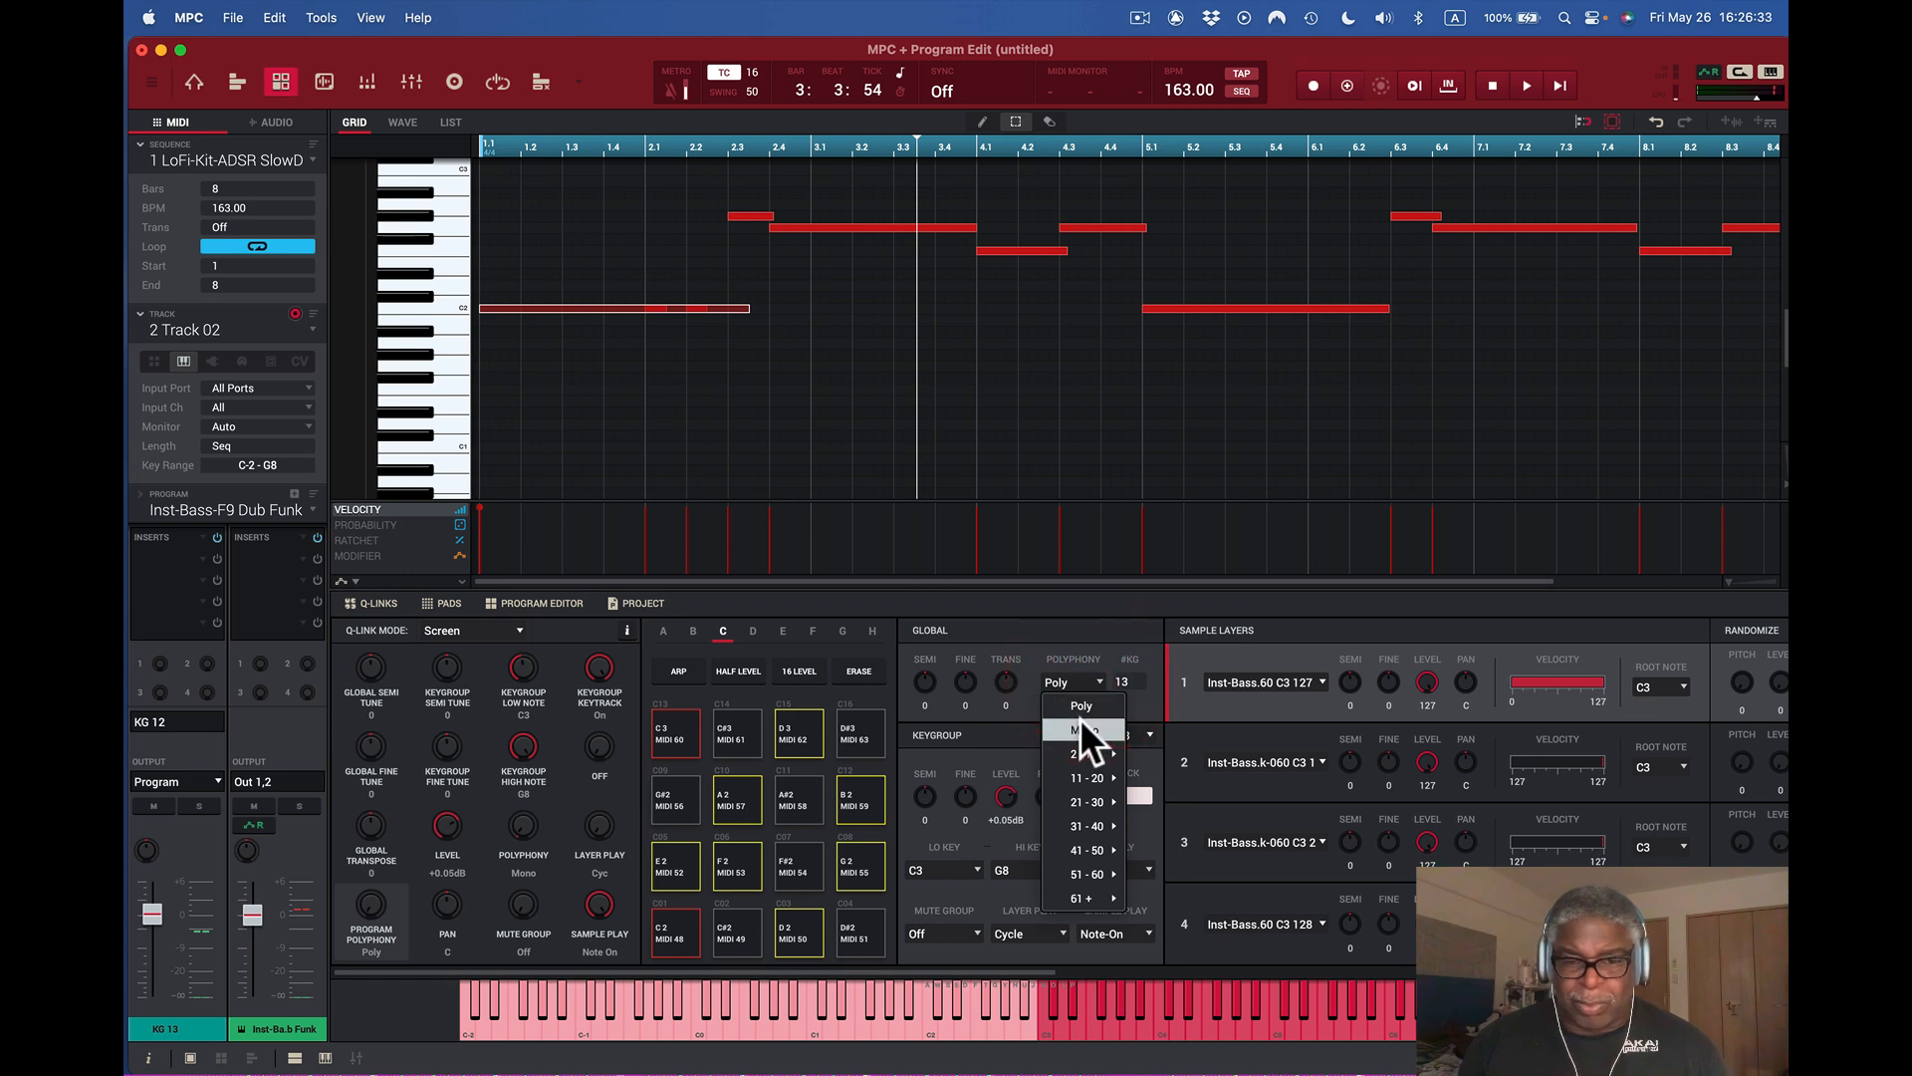
left_click(1081, 726)
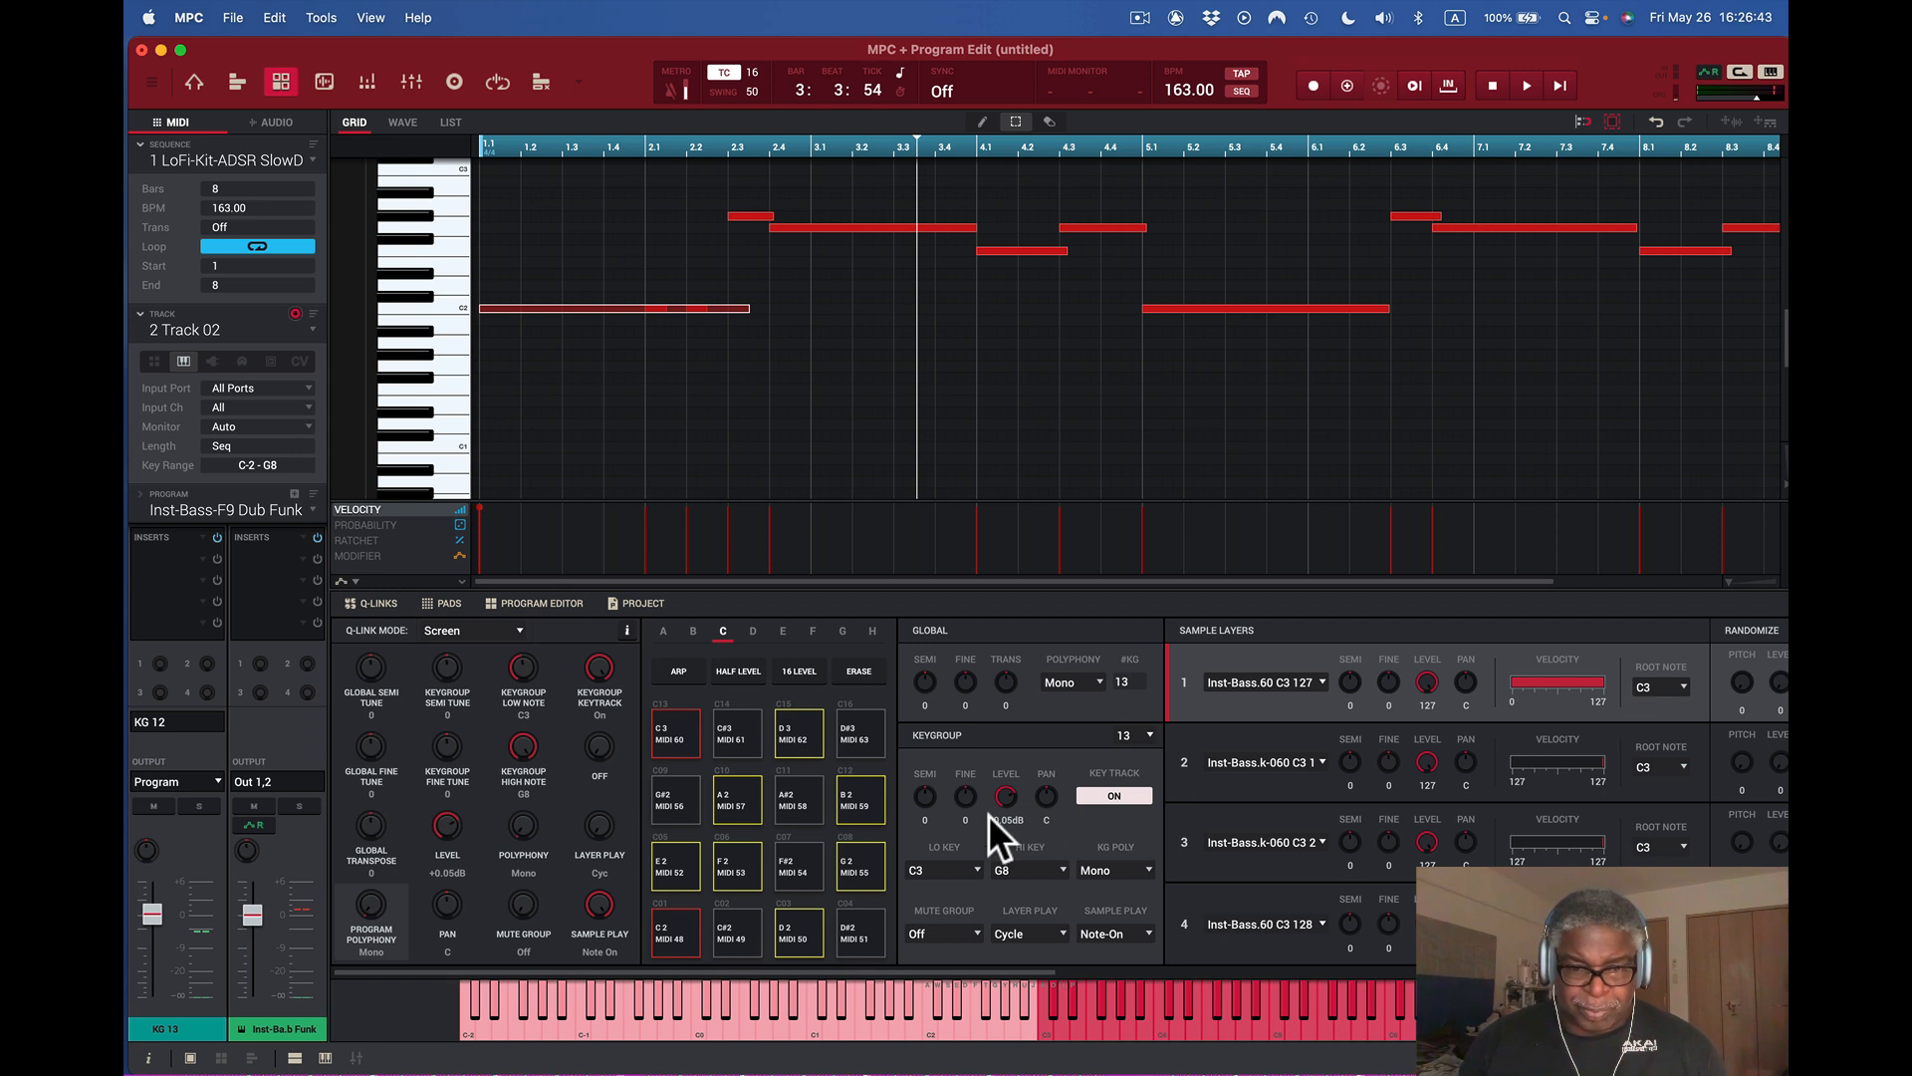
- Set the semitone tuning of keygroup 13 to -15 while playing the sequence
key("space")
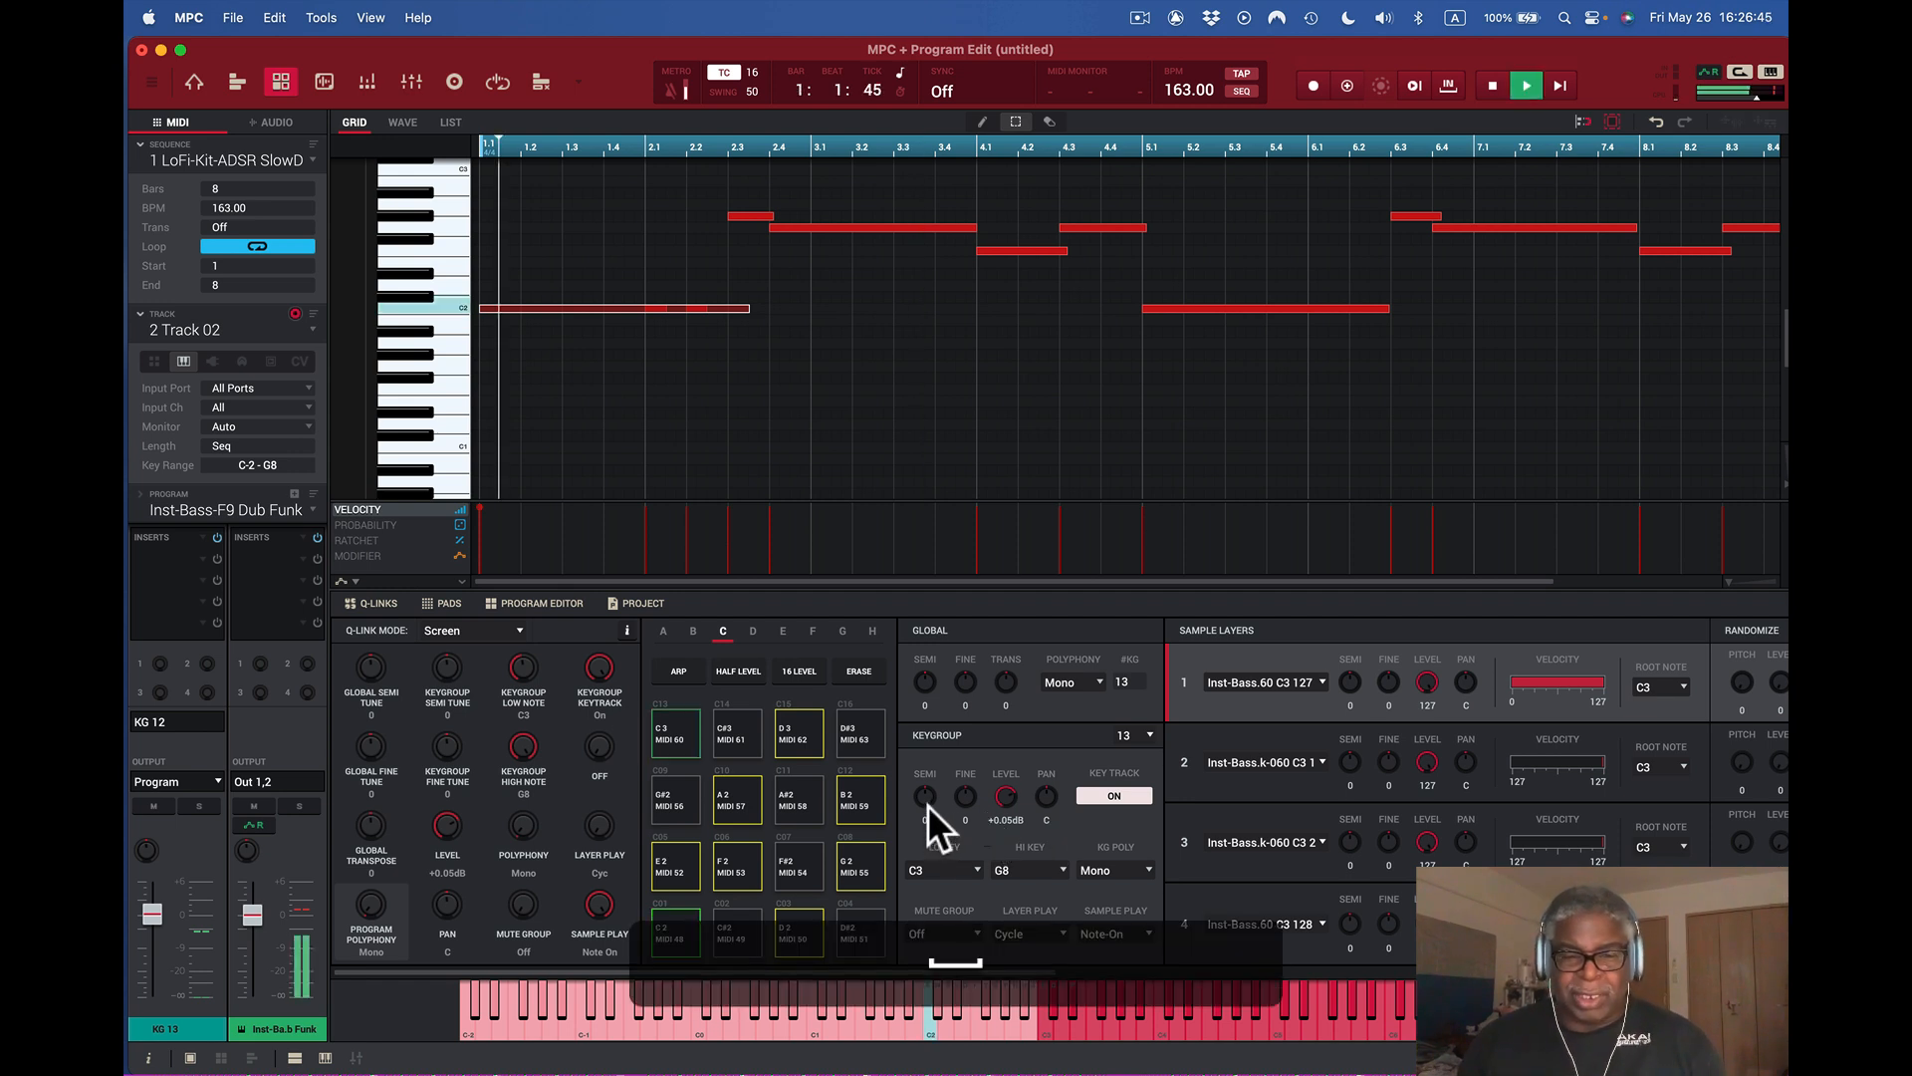
left_click_drag(927, 802, 927, 846)
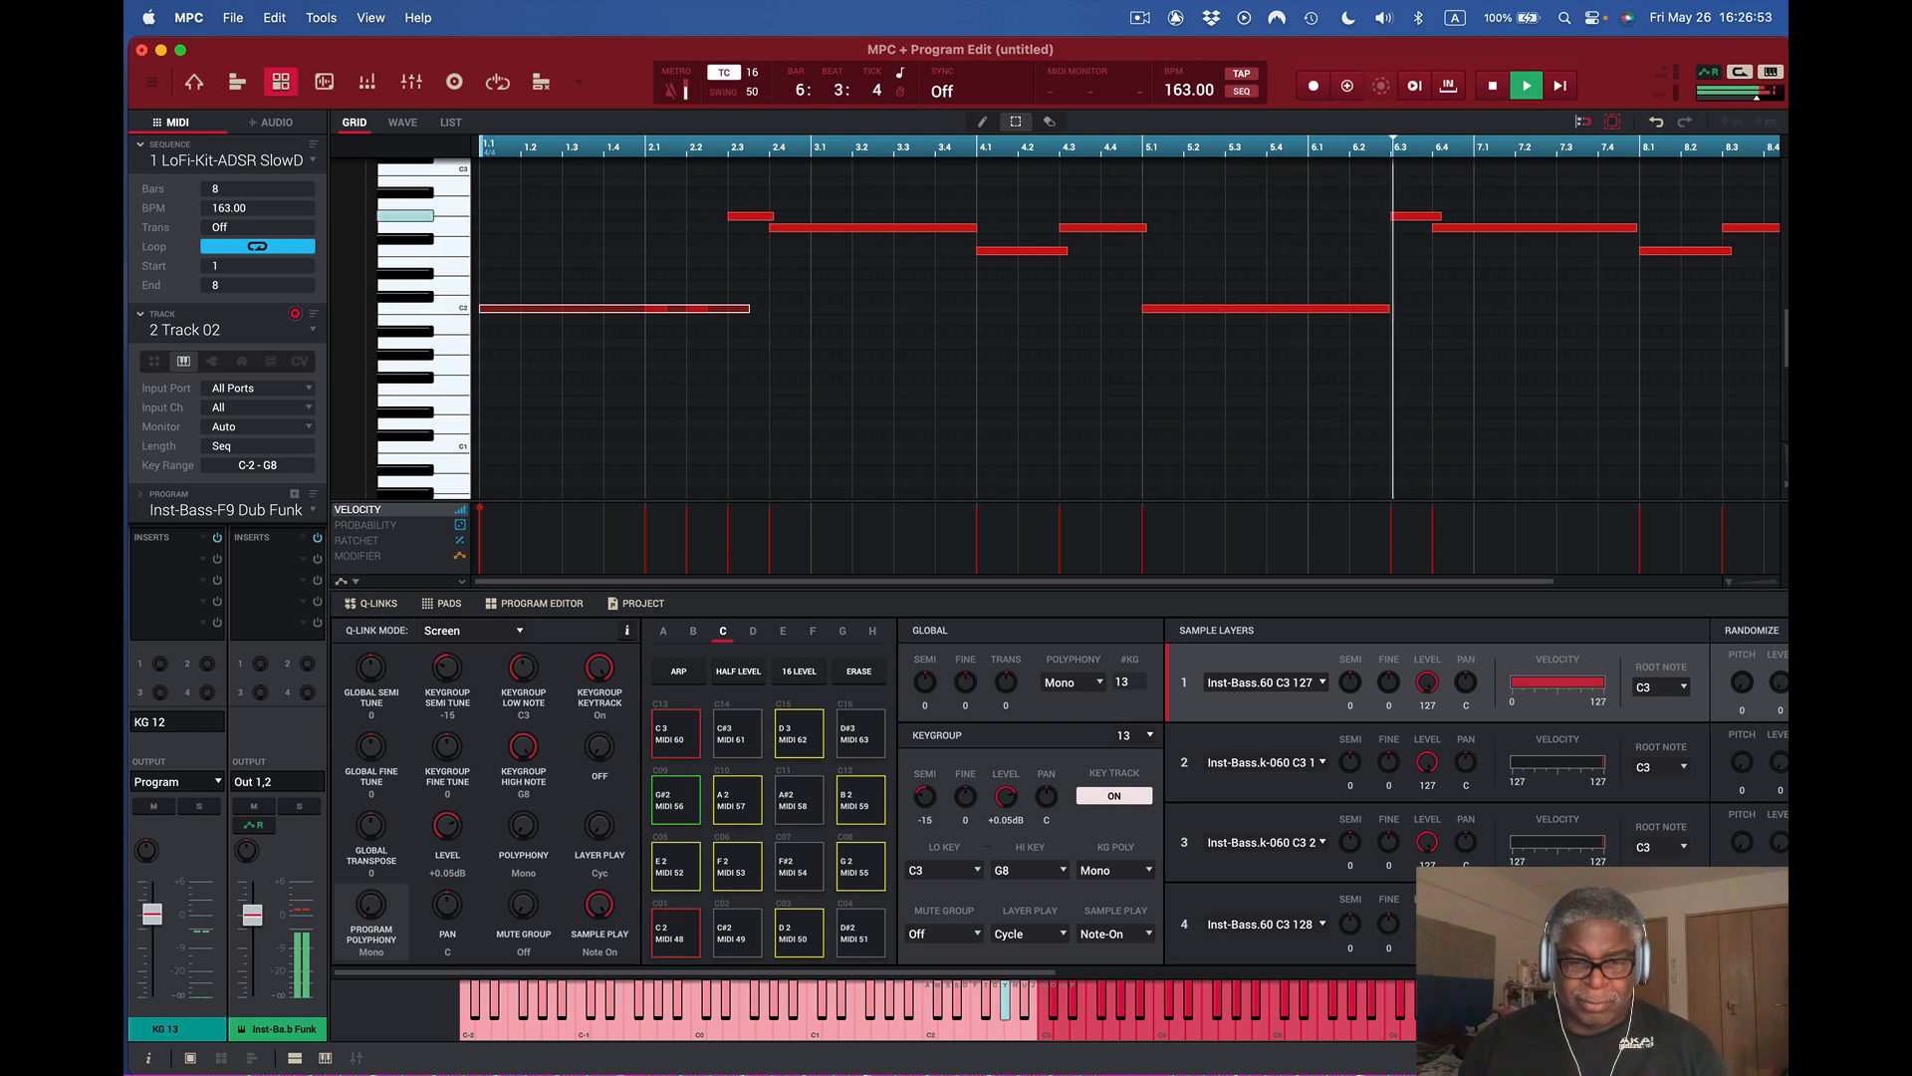
key("space")
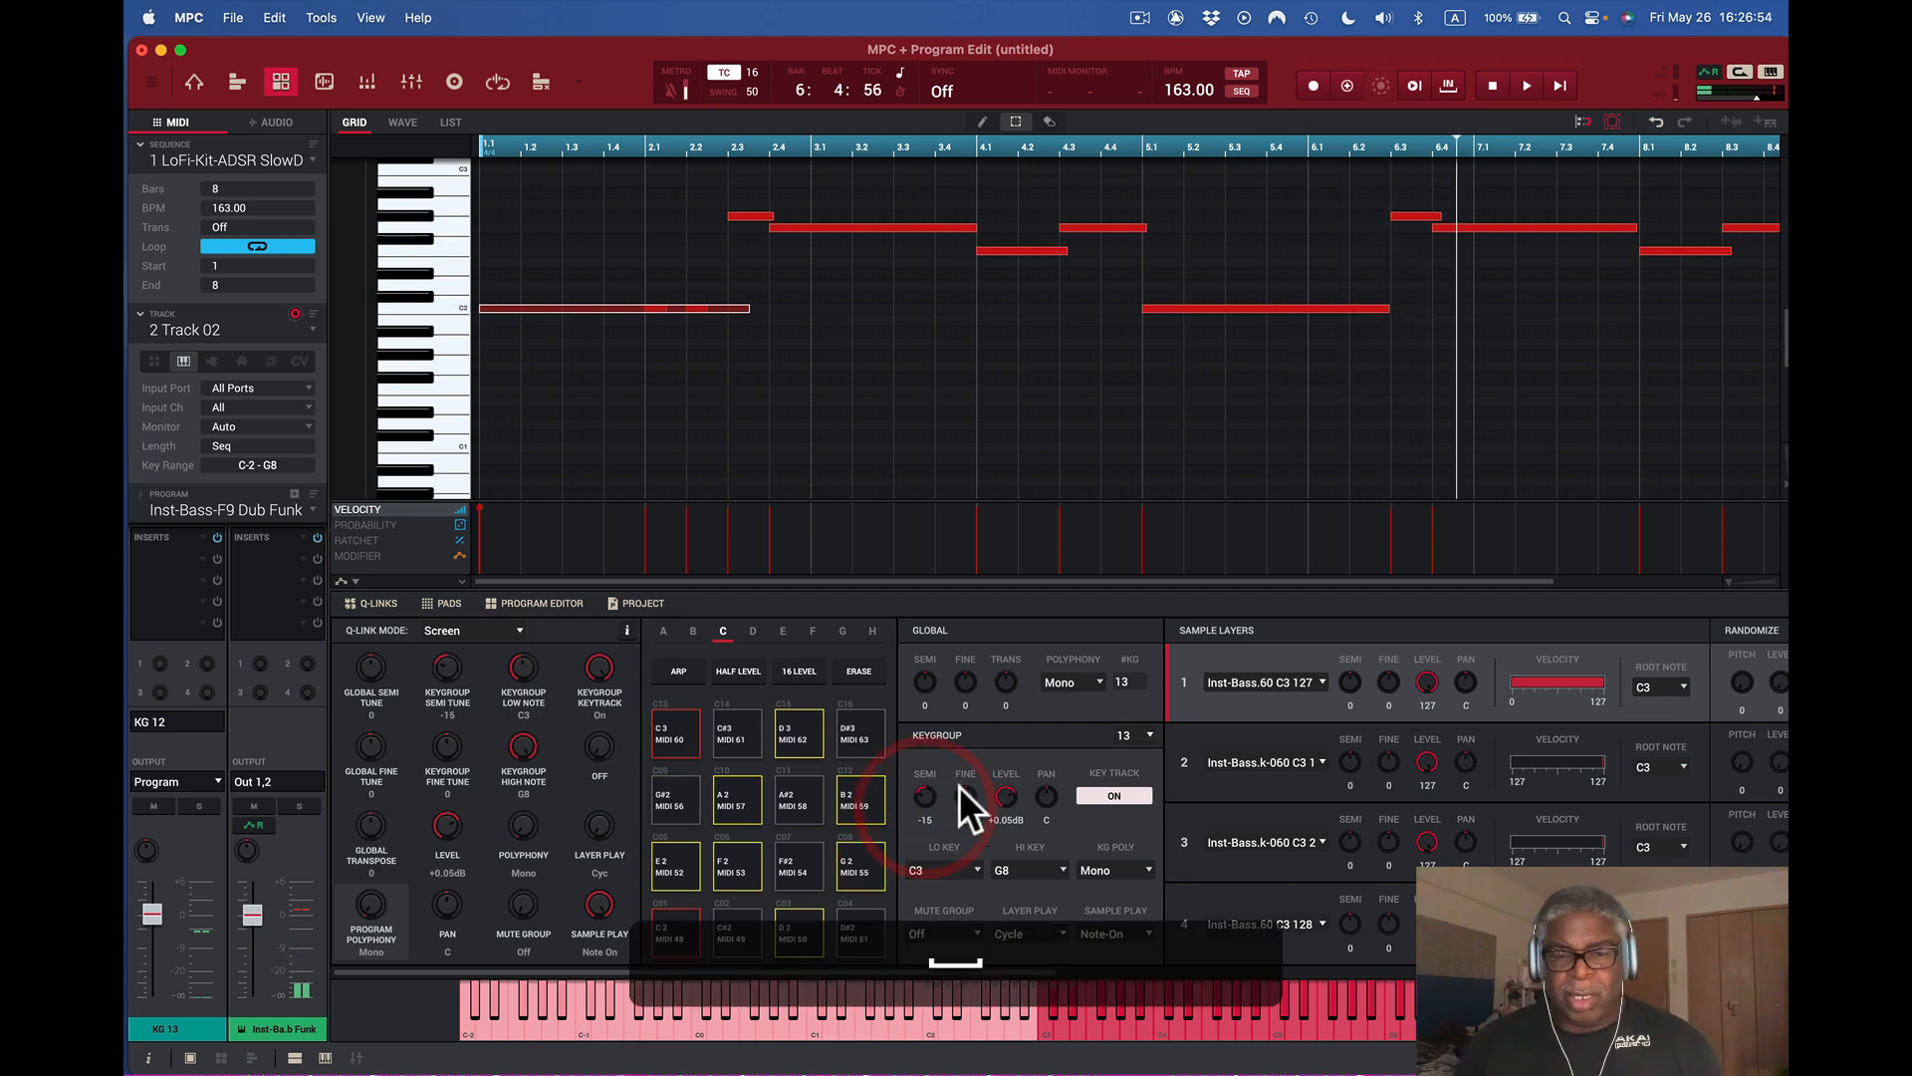
- Select keygroup 1 and, during playback, set its semitone tuning to -22 and its level to +2.97 dB
left_click(1152, 733)
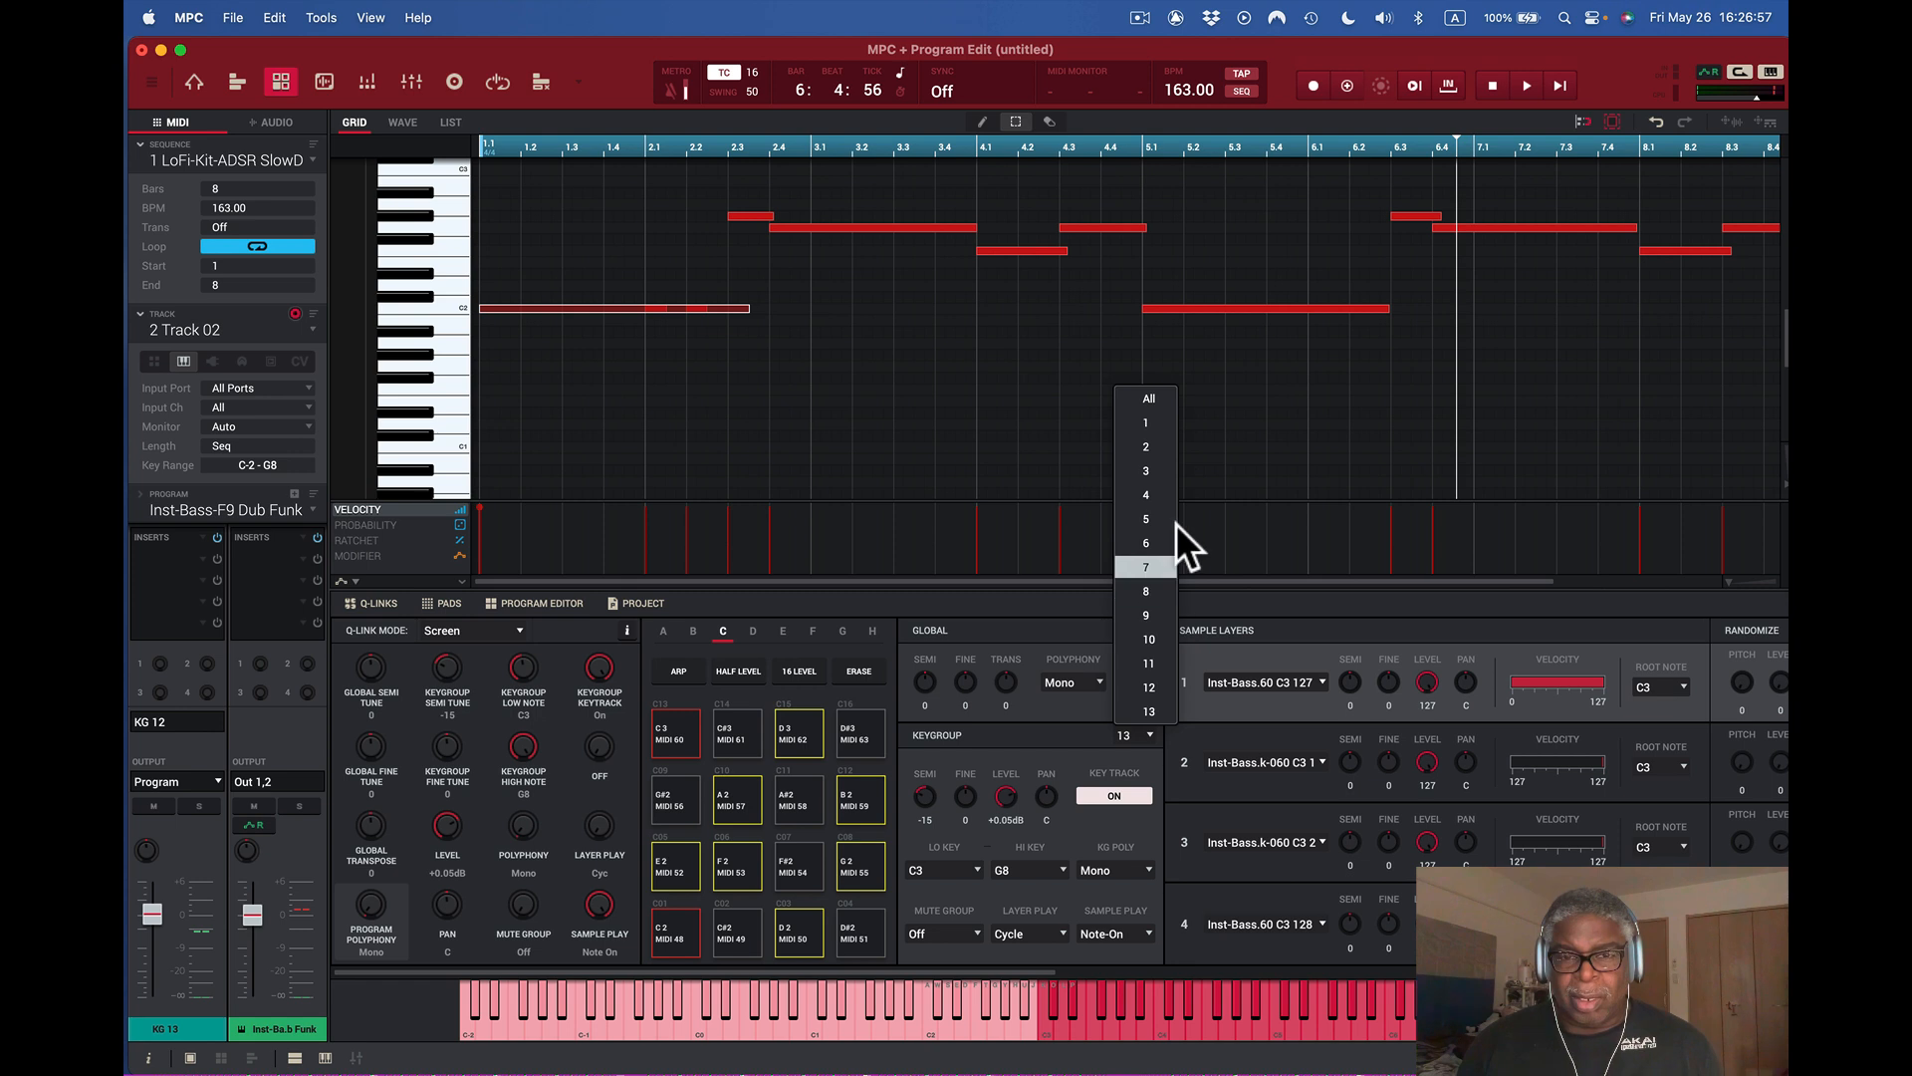
left_click(1168, 422)
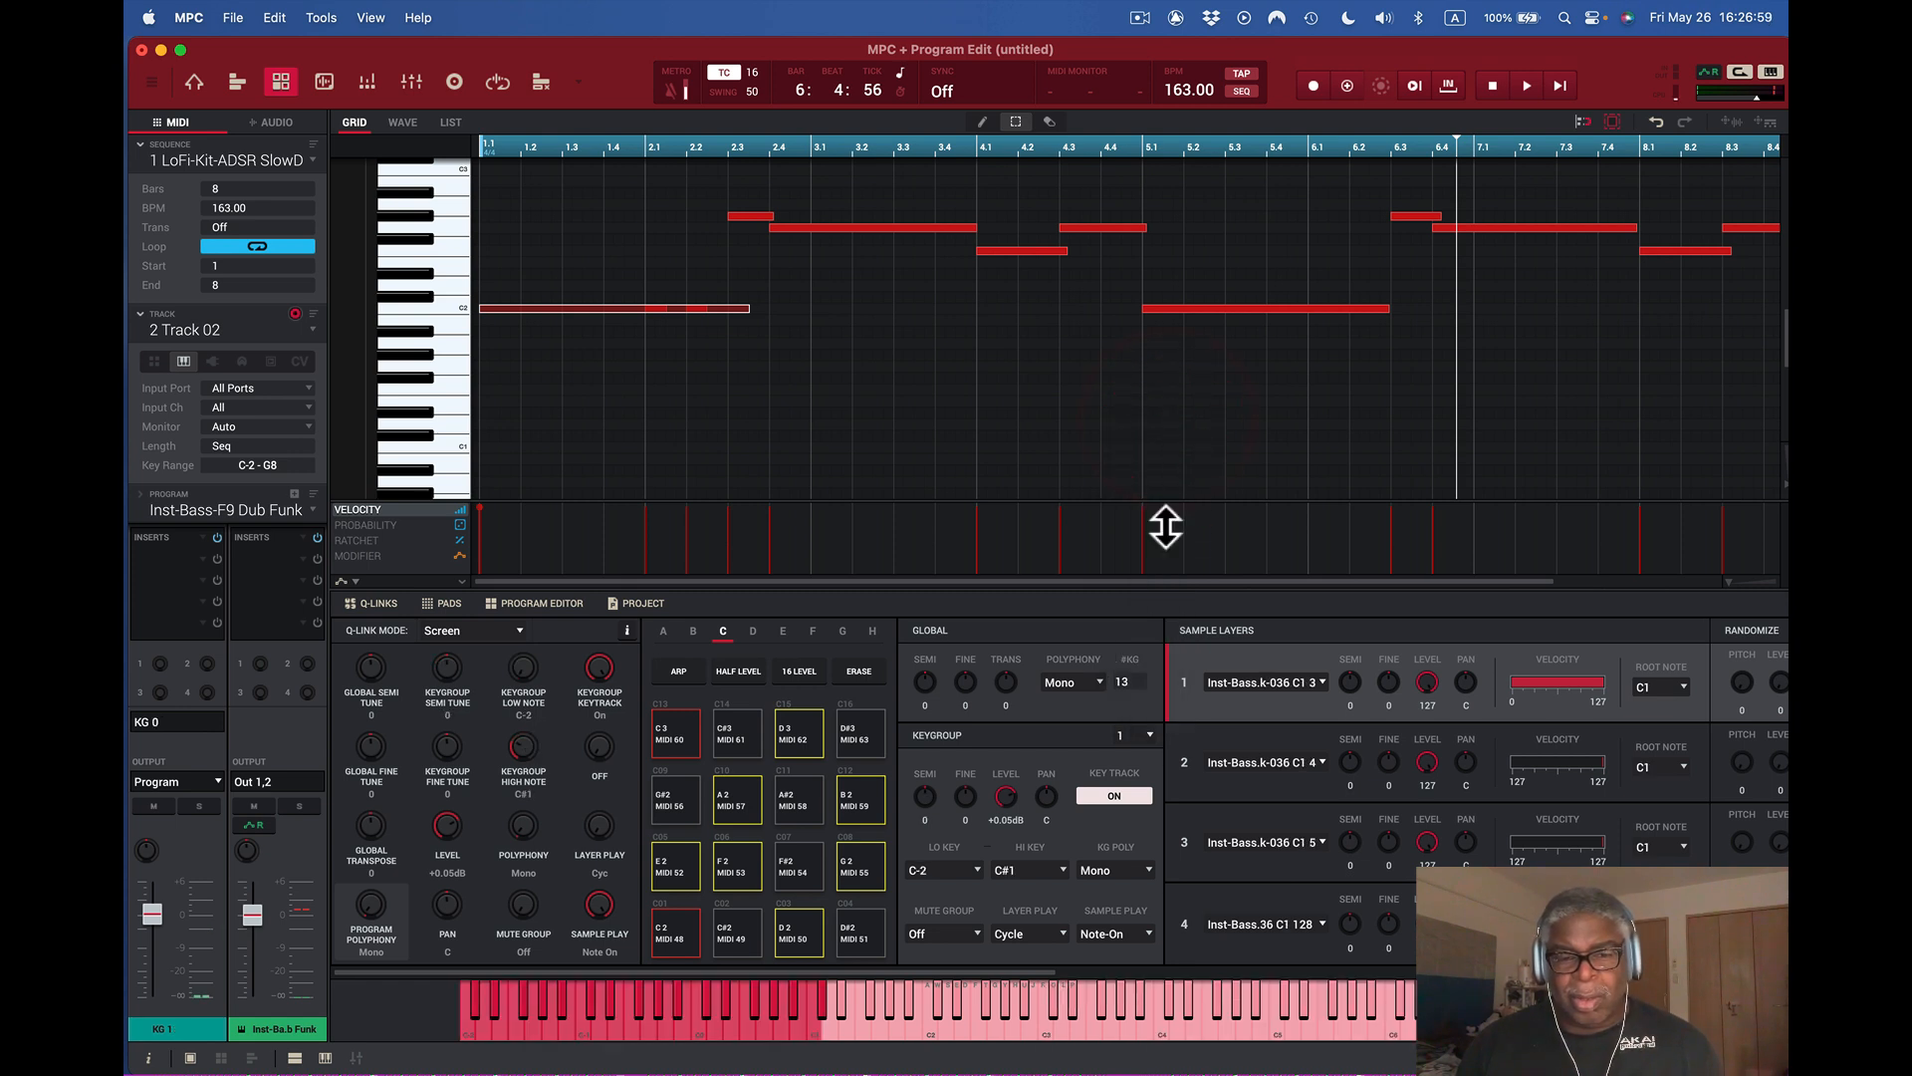
key("space")
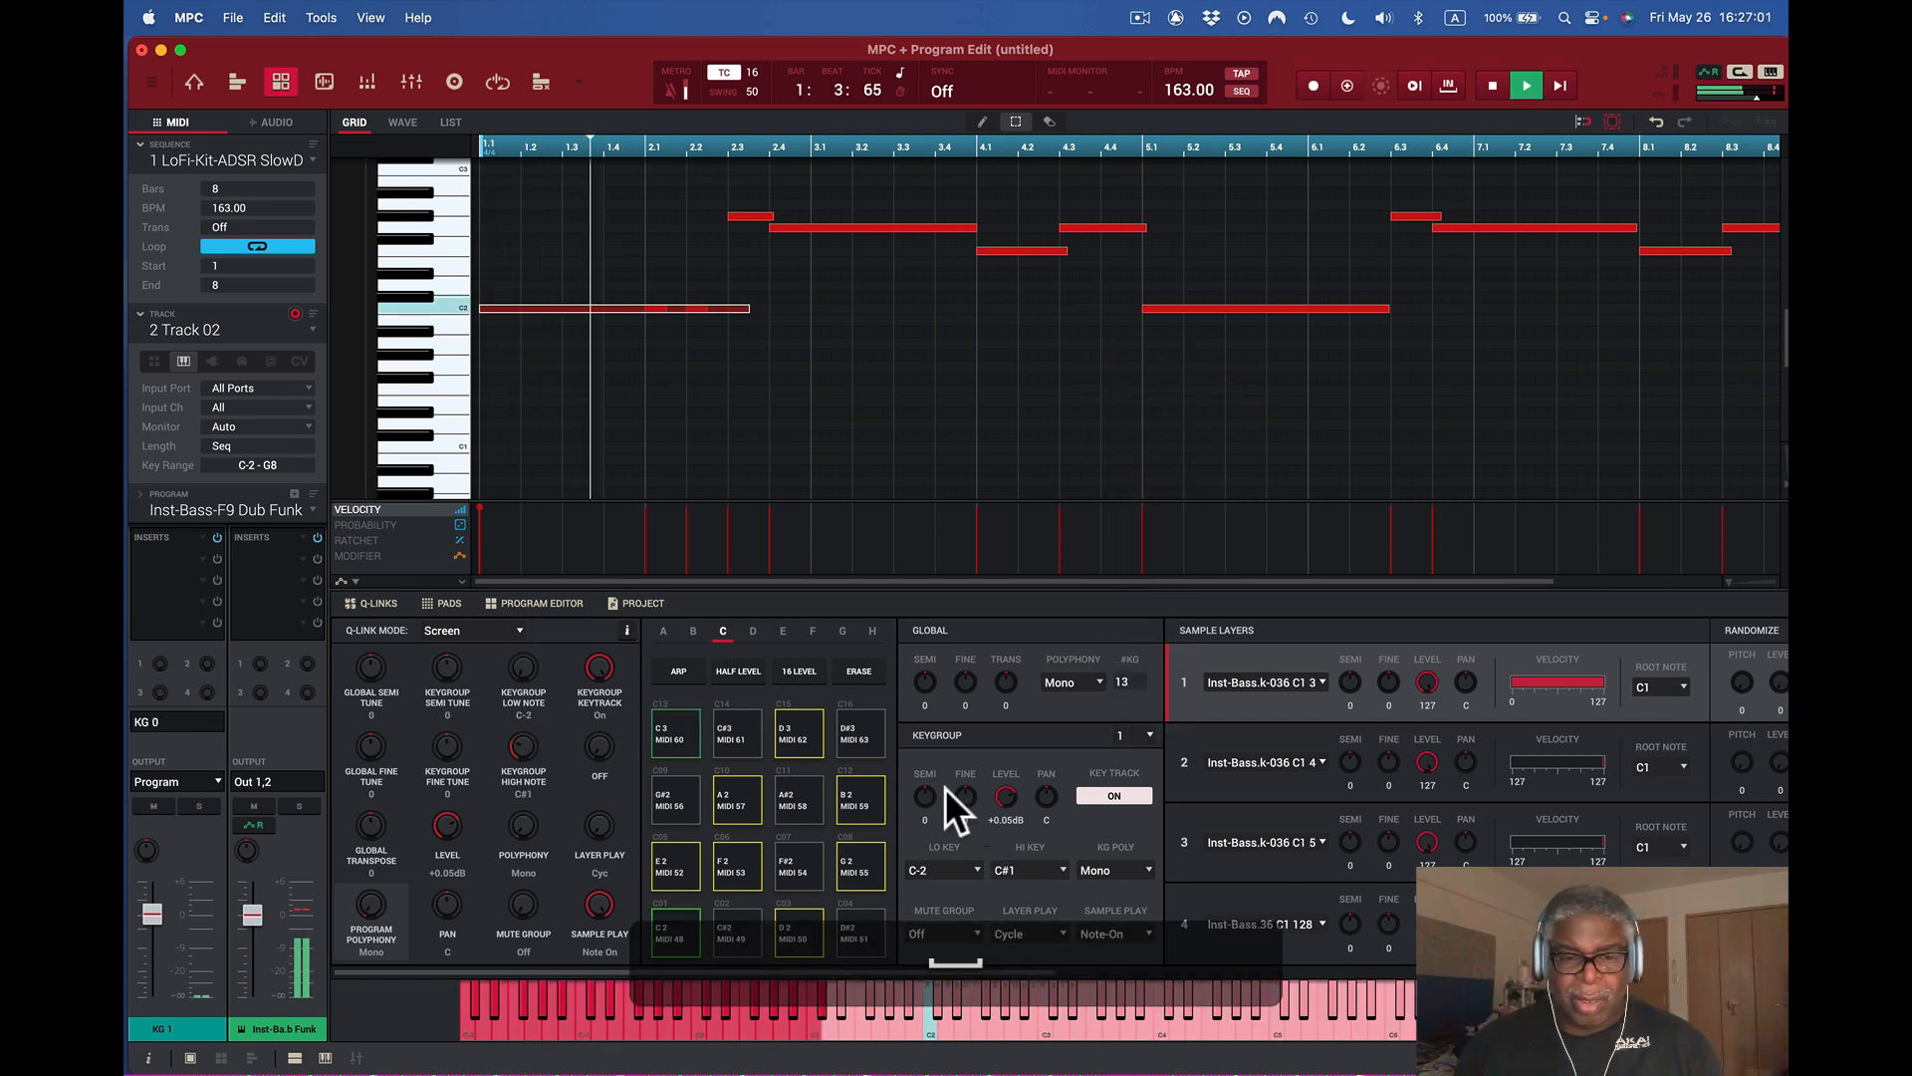
left_click_drag(923, 797, 923, 917)
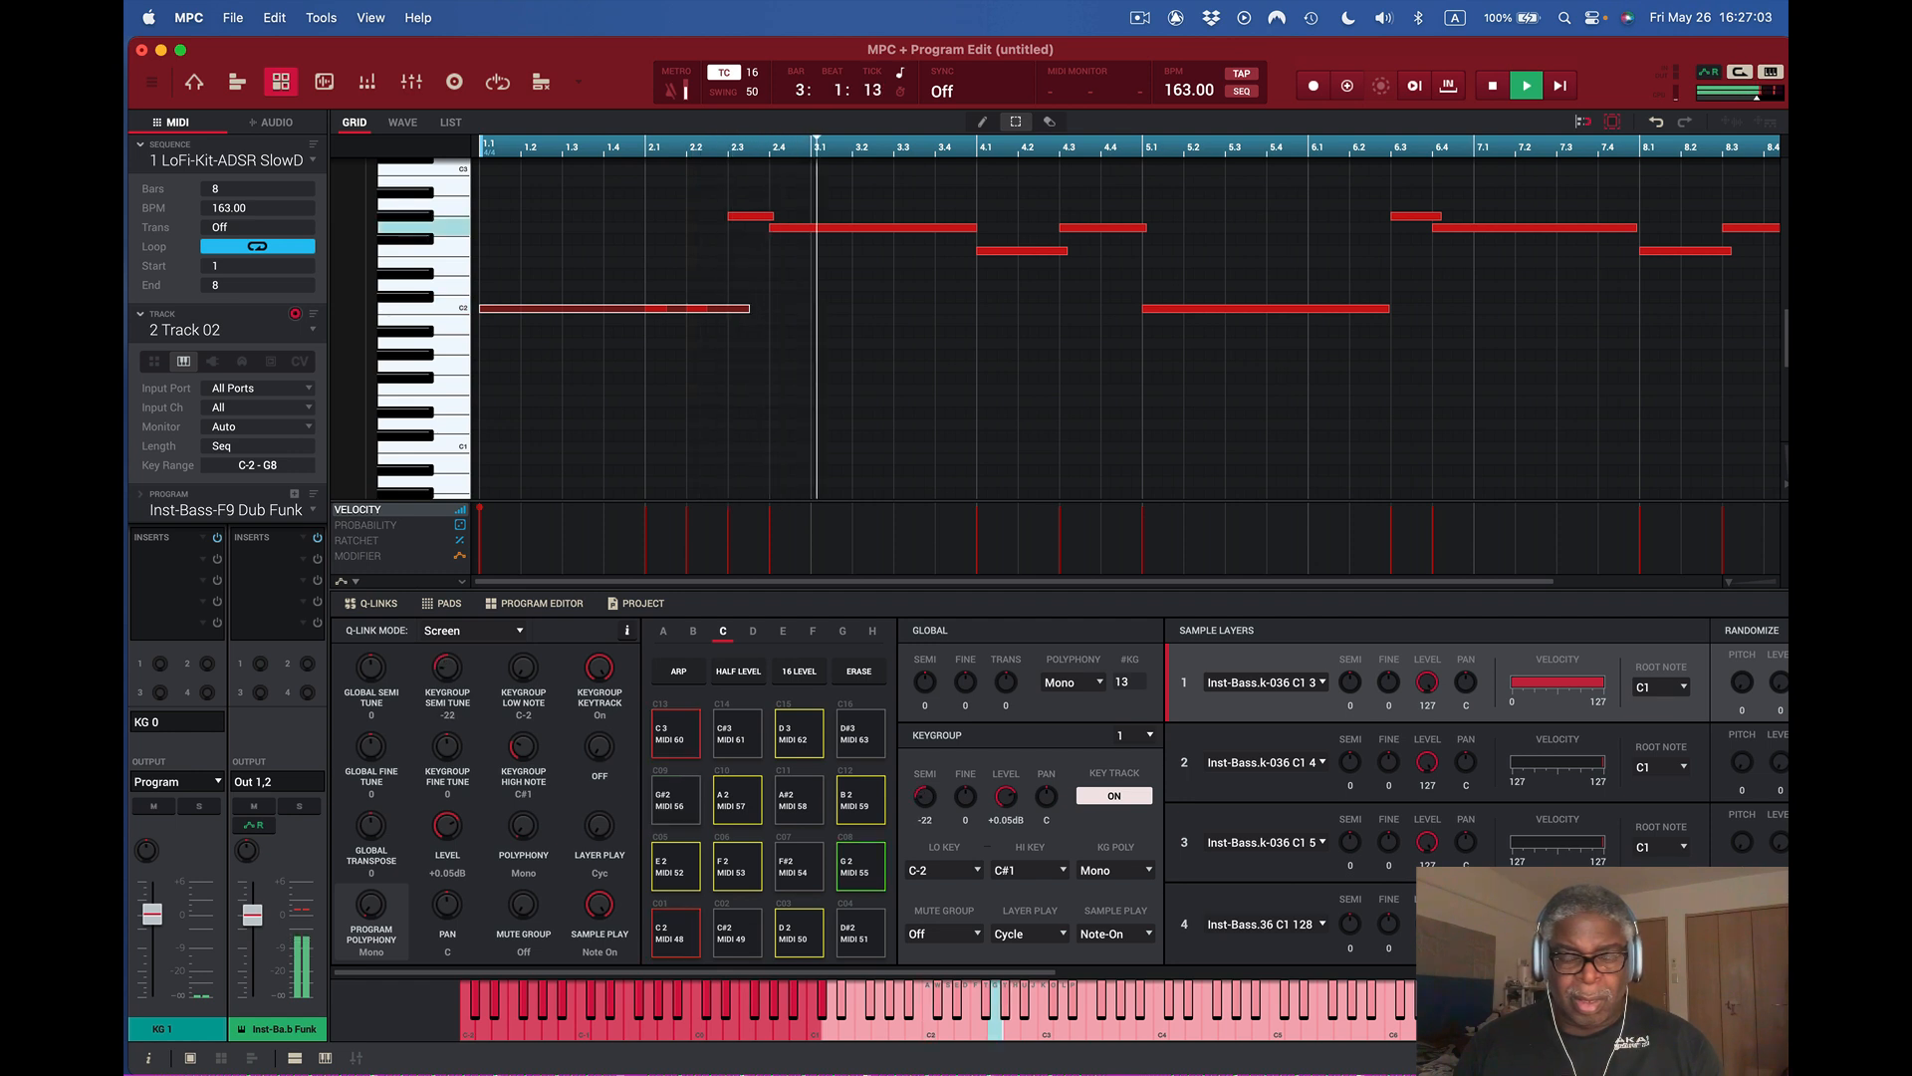
mouse_move(1007, 793)
left_mouse_down()
mouse_move(1007, 753)
mouse_move(1007, 787)
left_mouse_up()
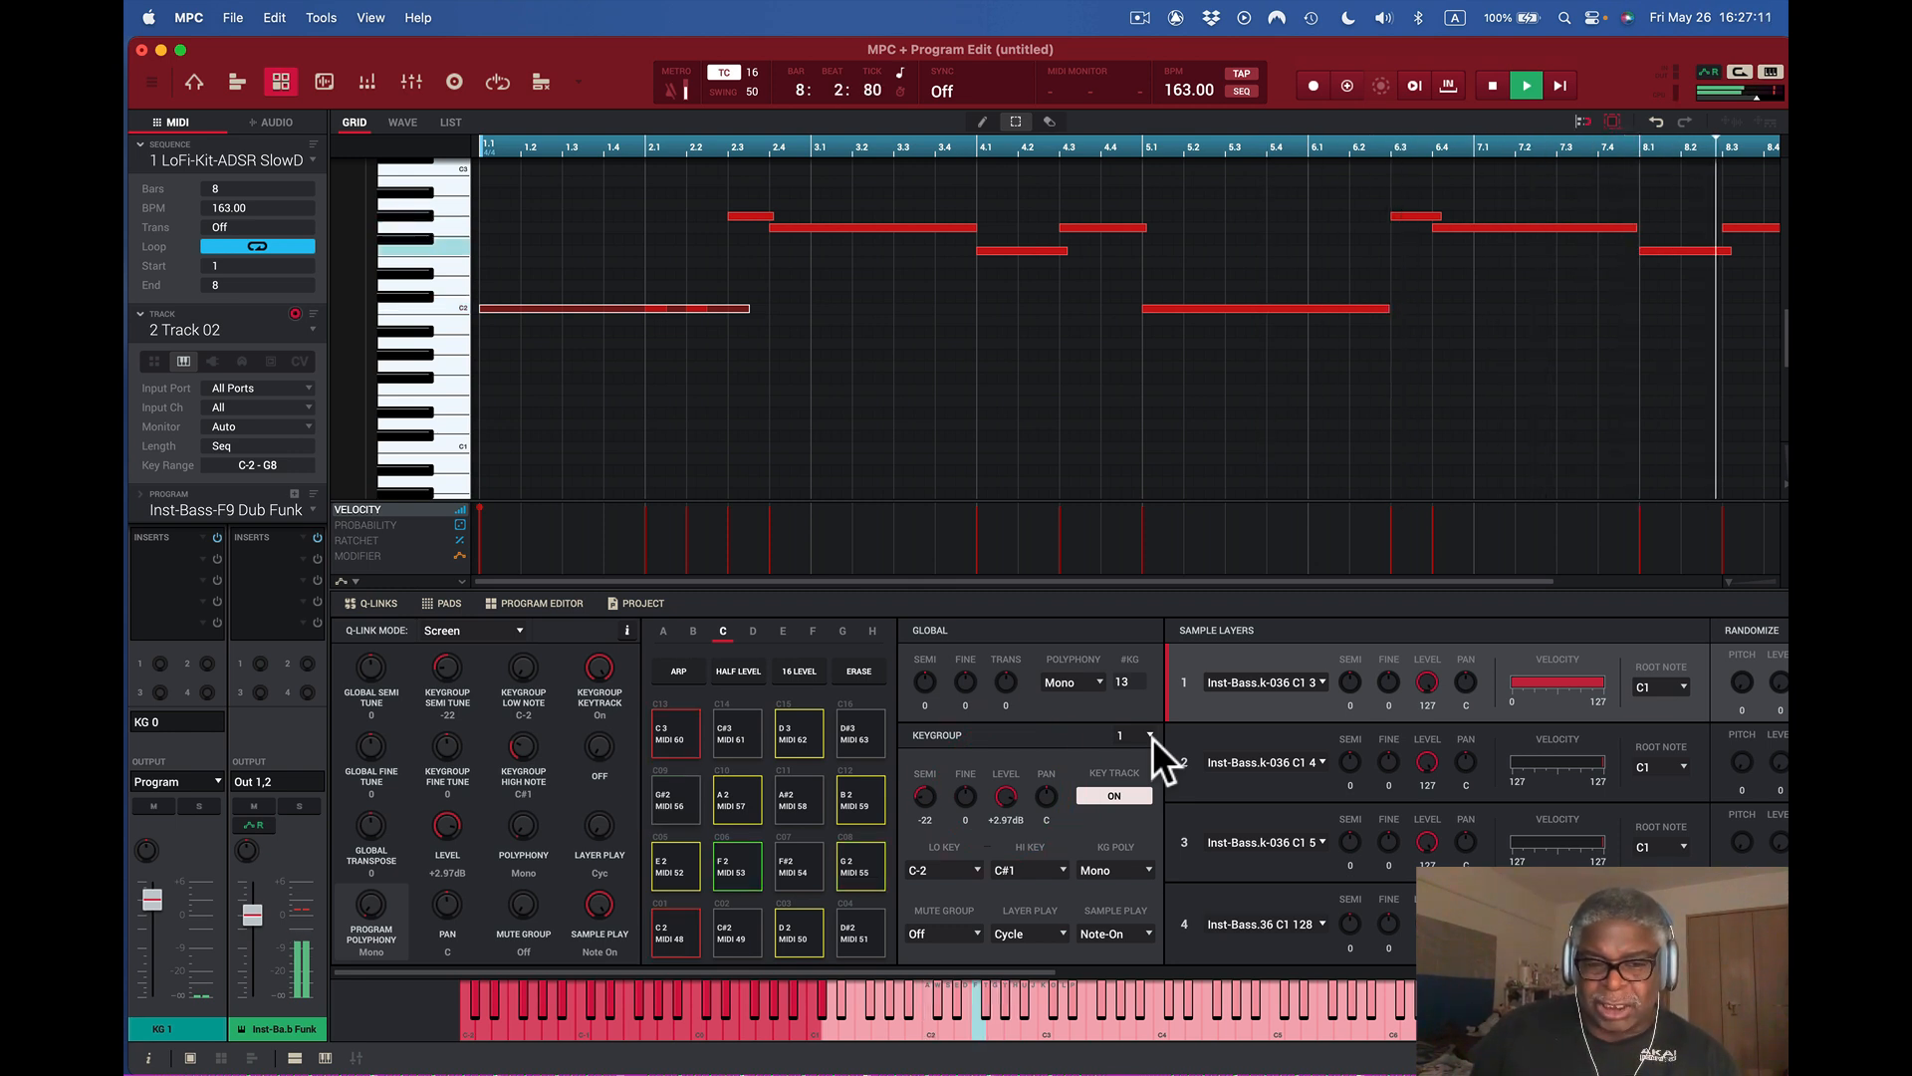
- Toggle keygroup 1's key tracking during playback, leaving it on, and reset the keygroup's semitone tuning to 0
left_click(1120, 794)
left_click(1120, 794)
left_click(1119, 794)
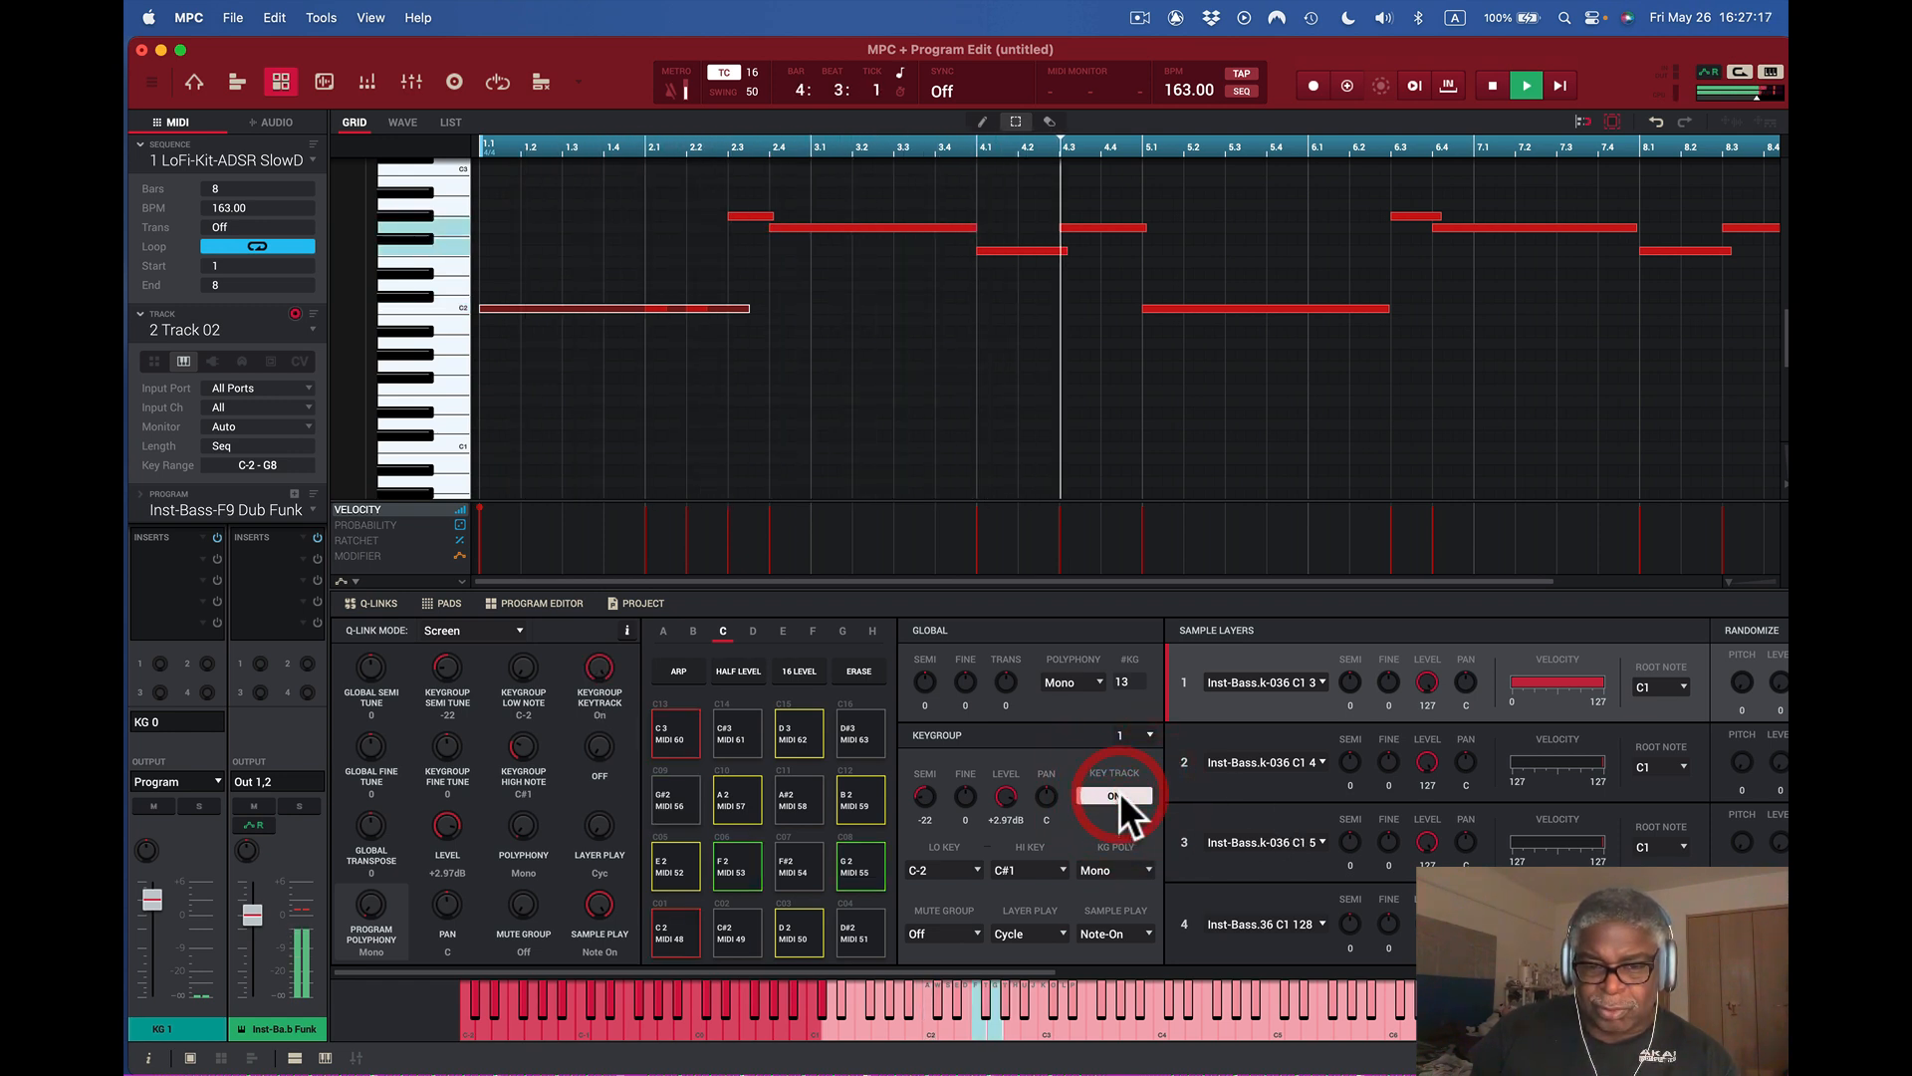
key("space")
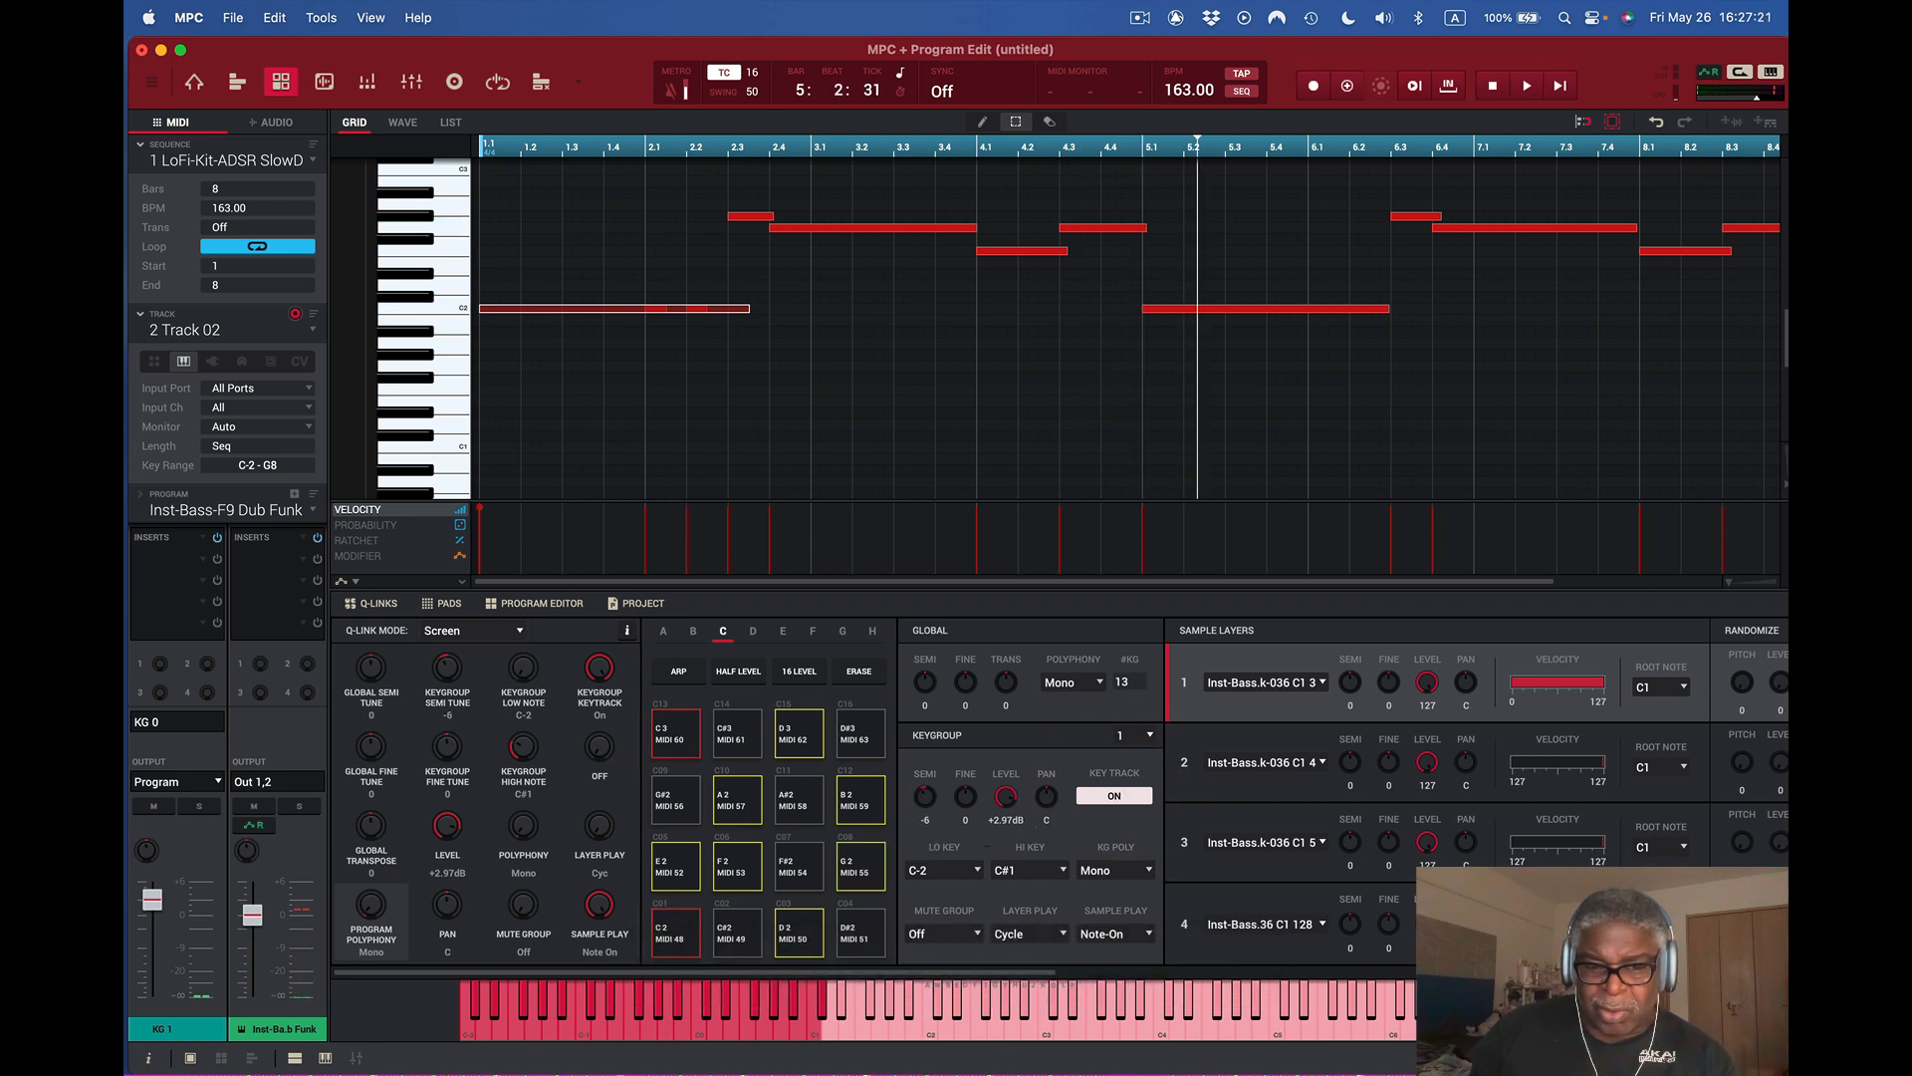
left_click(923, 787)
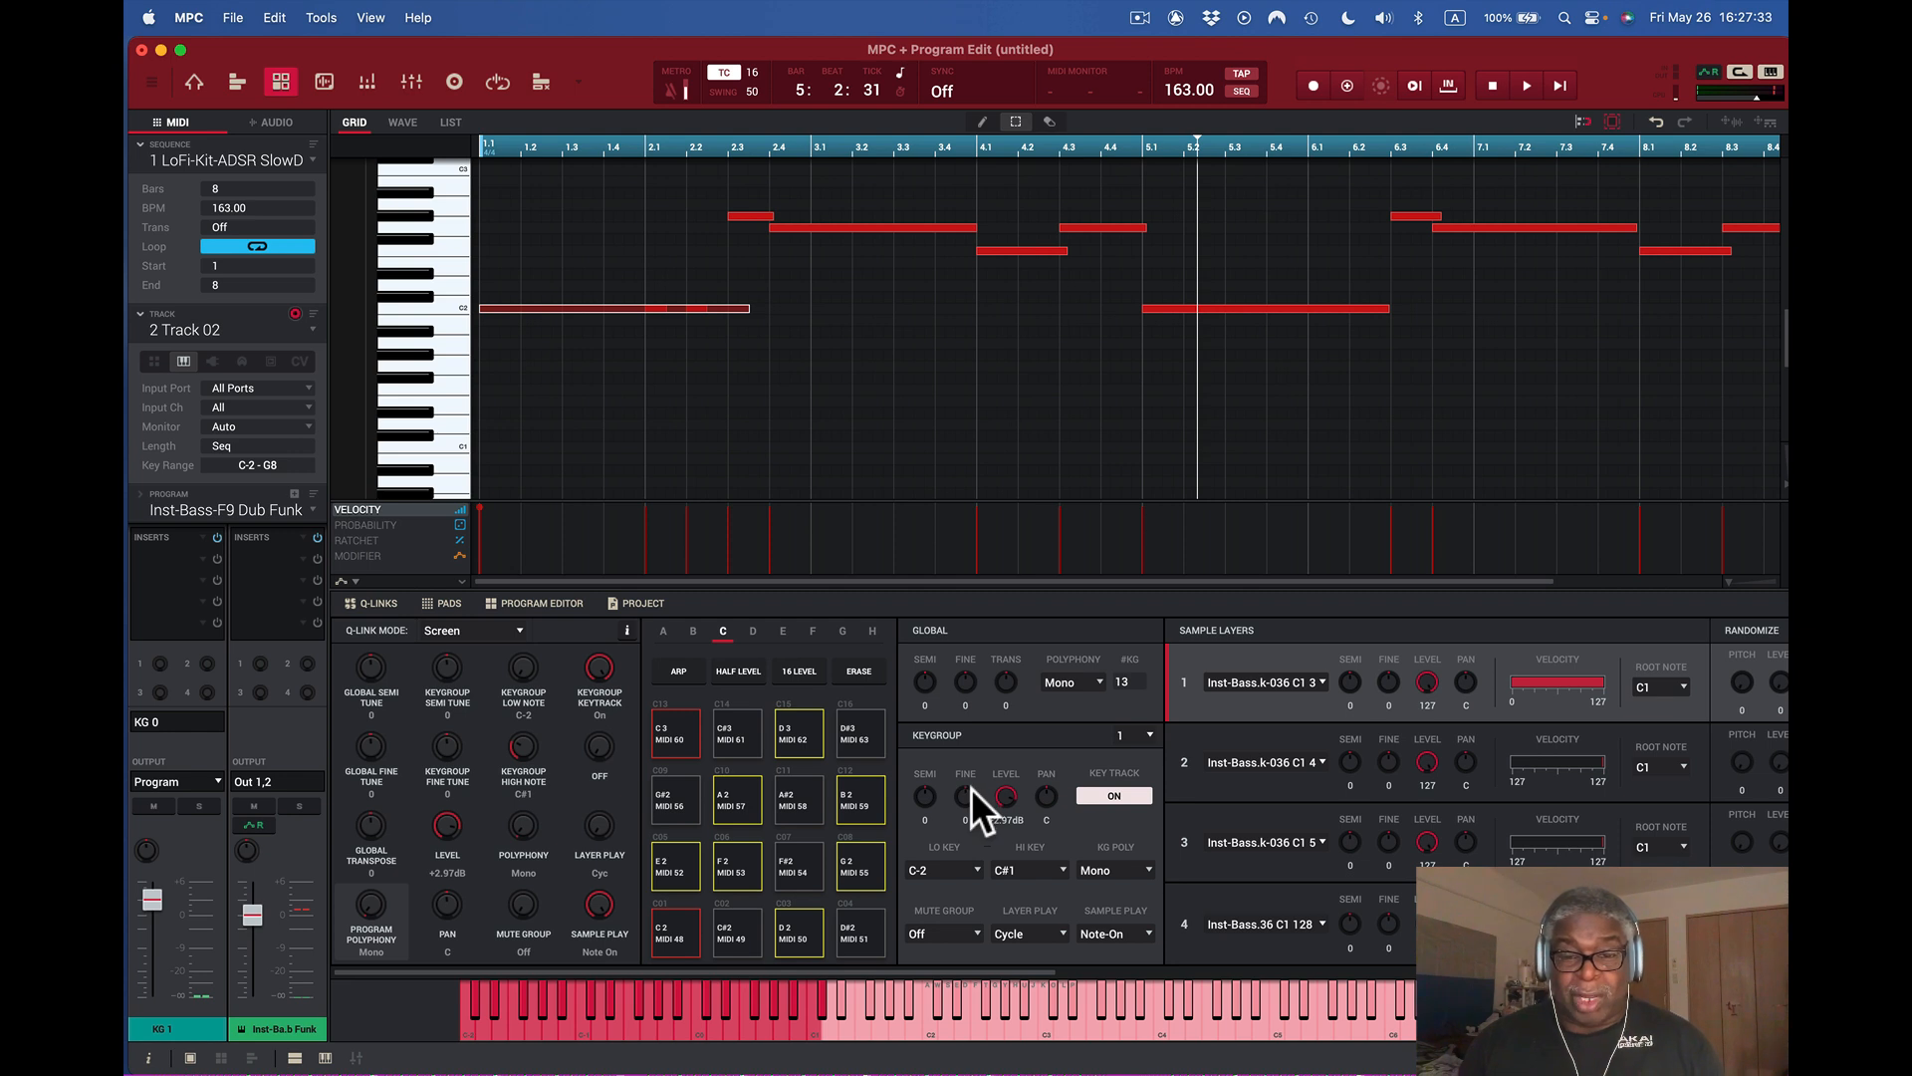
- Select all keygroups, try a semitone tuning of -12 on them during playback, and reset it to 0
left_click(1148, 735)
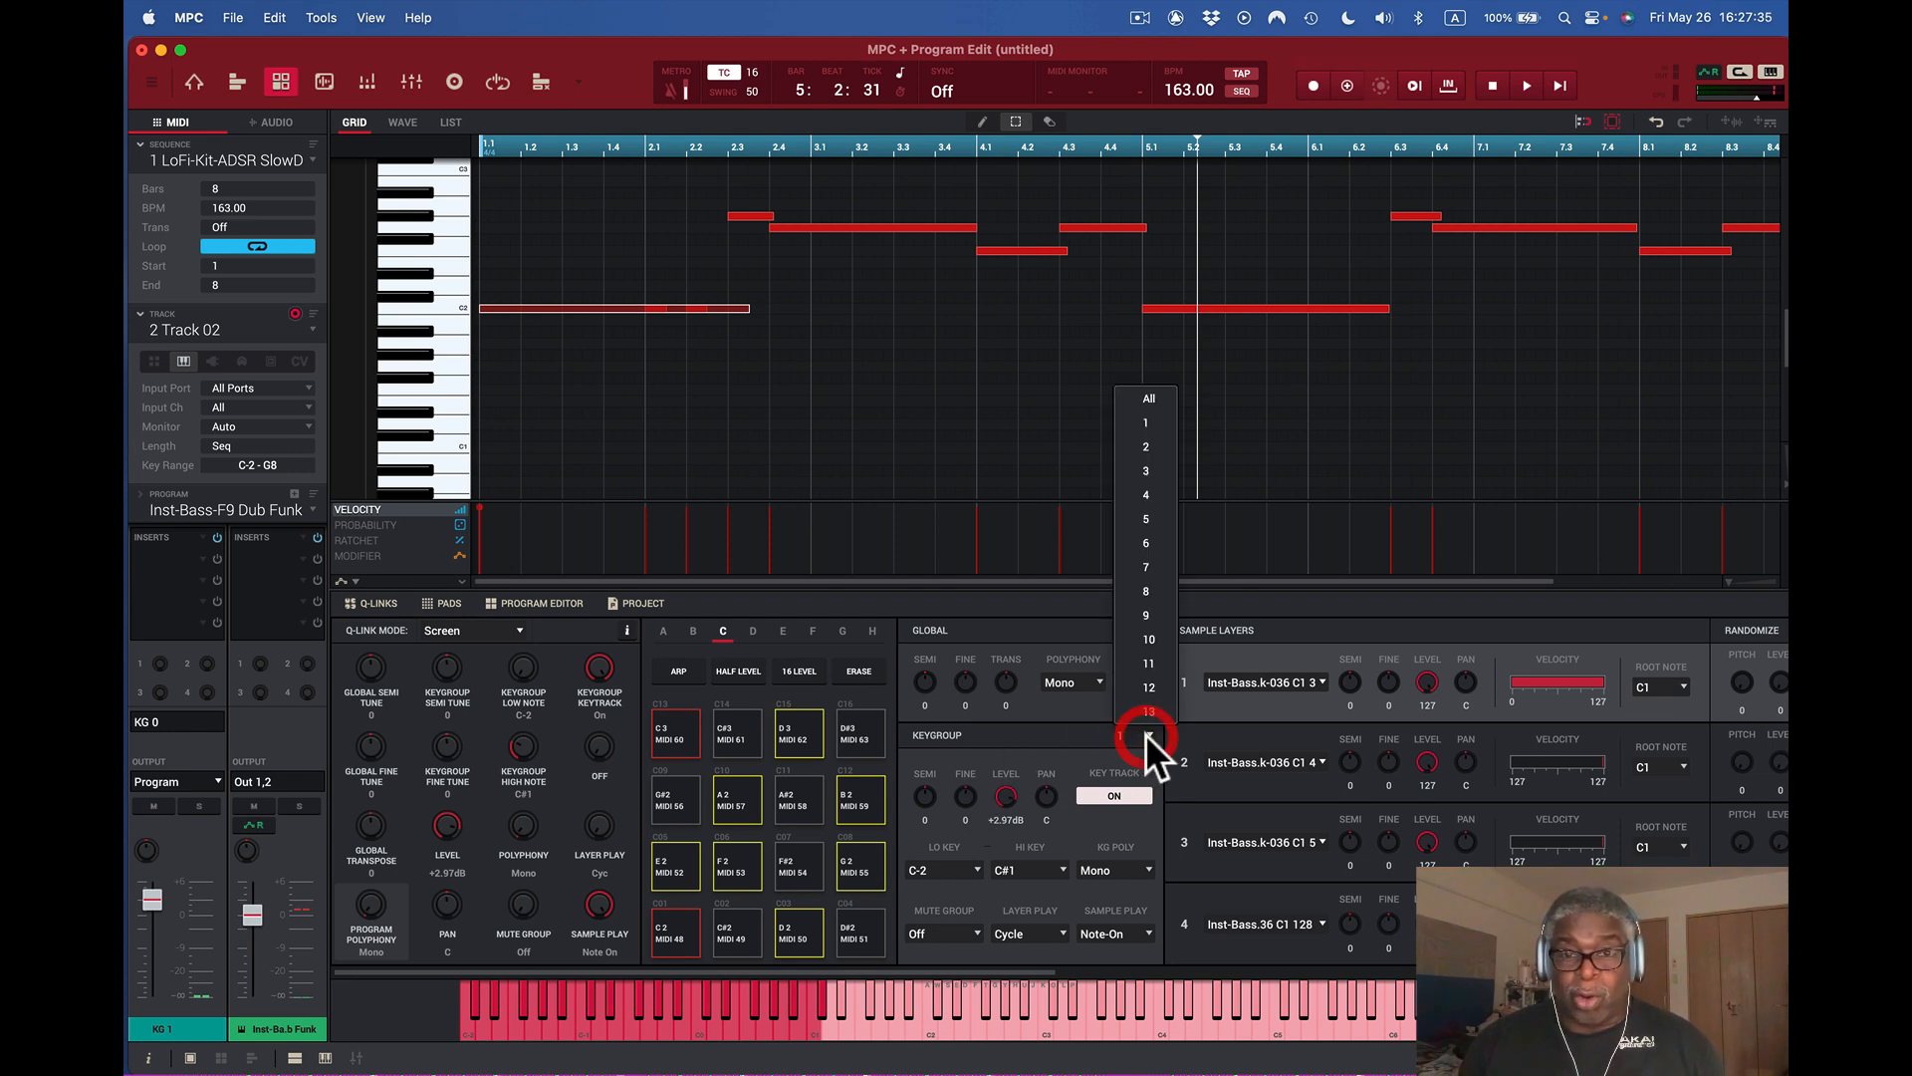
left_click(1165, 398)
key("space")
left_click_drag(928, 795, 929, 829)
left_click(925, 804)
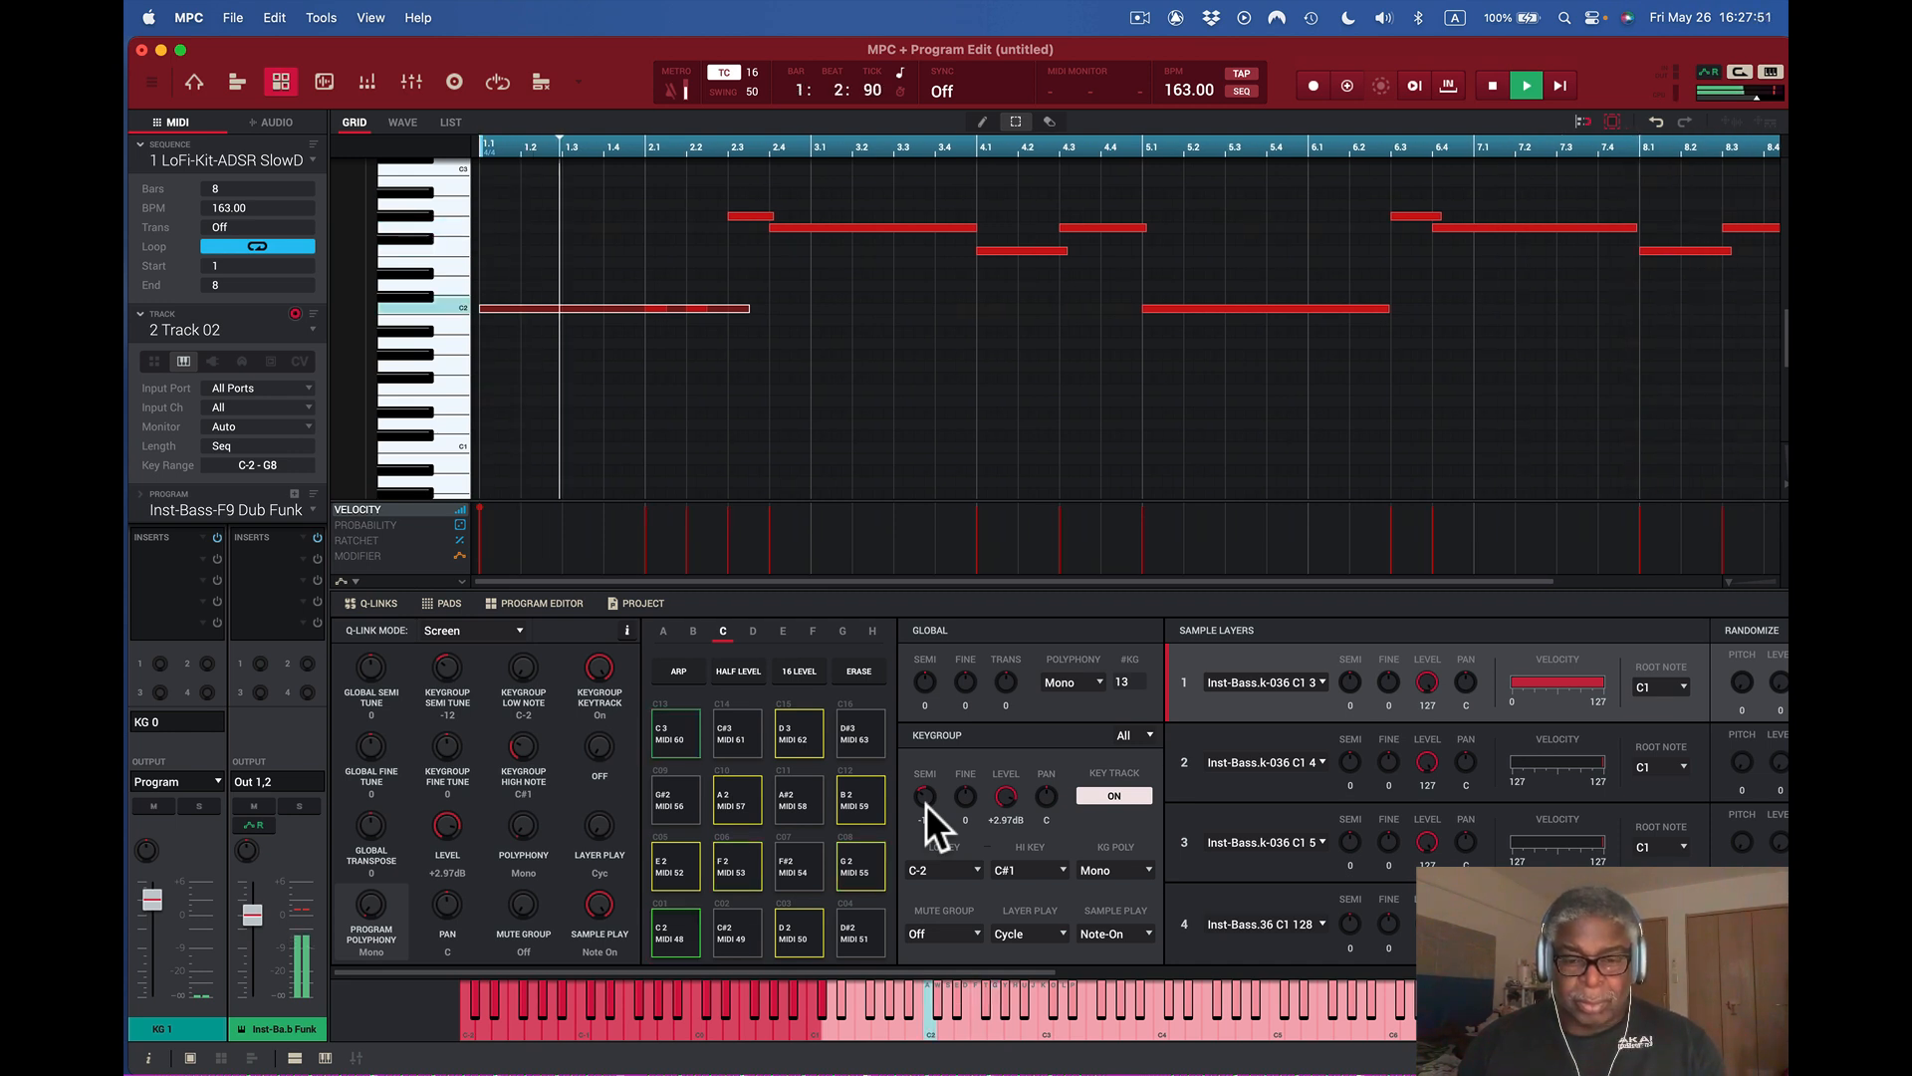
key("space")
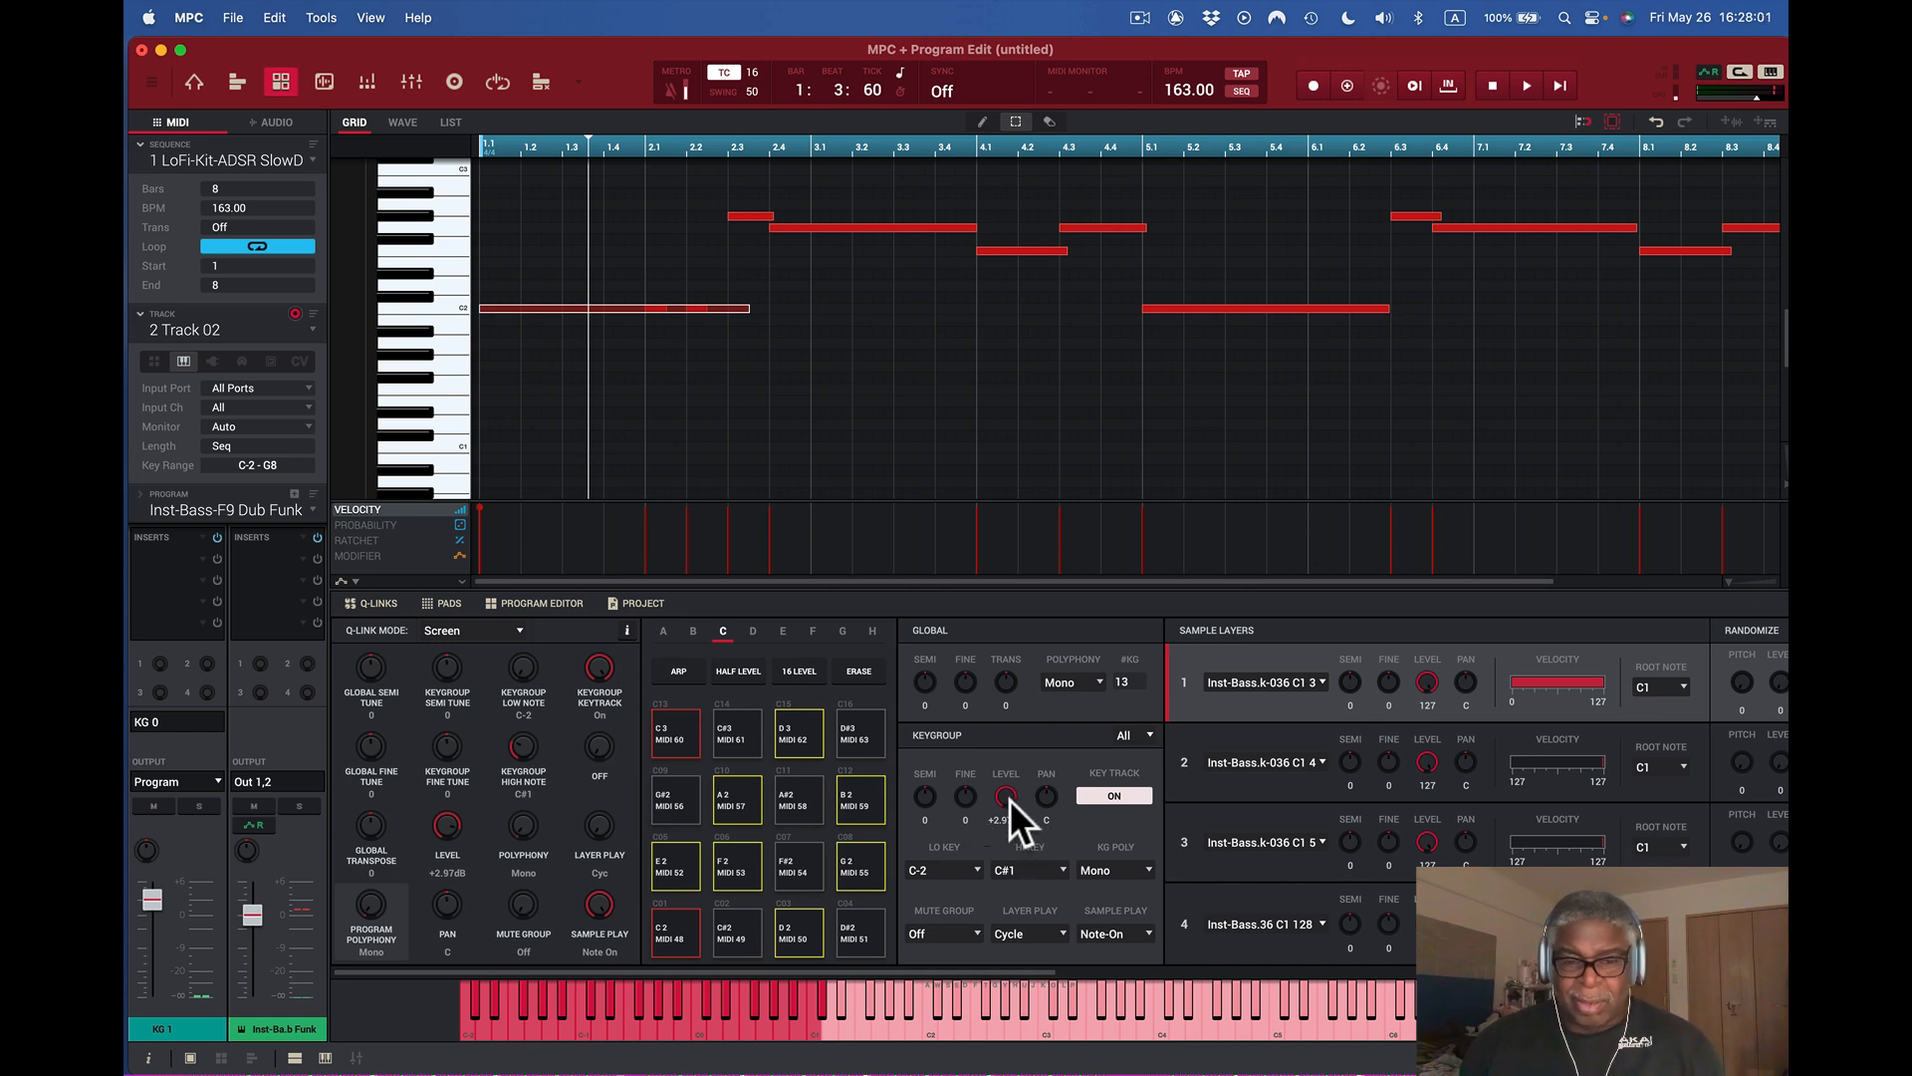
- Set the level of all keygroups to +1.91 dB while playing the sequence, and audition the bass note C2
key("space")
mouse_move(1010, 799)
left_mouse_down()
mouse_move(1010, 956)
mouse_move(1004, 804)
left_mouse_up()
key("space")
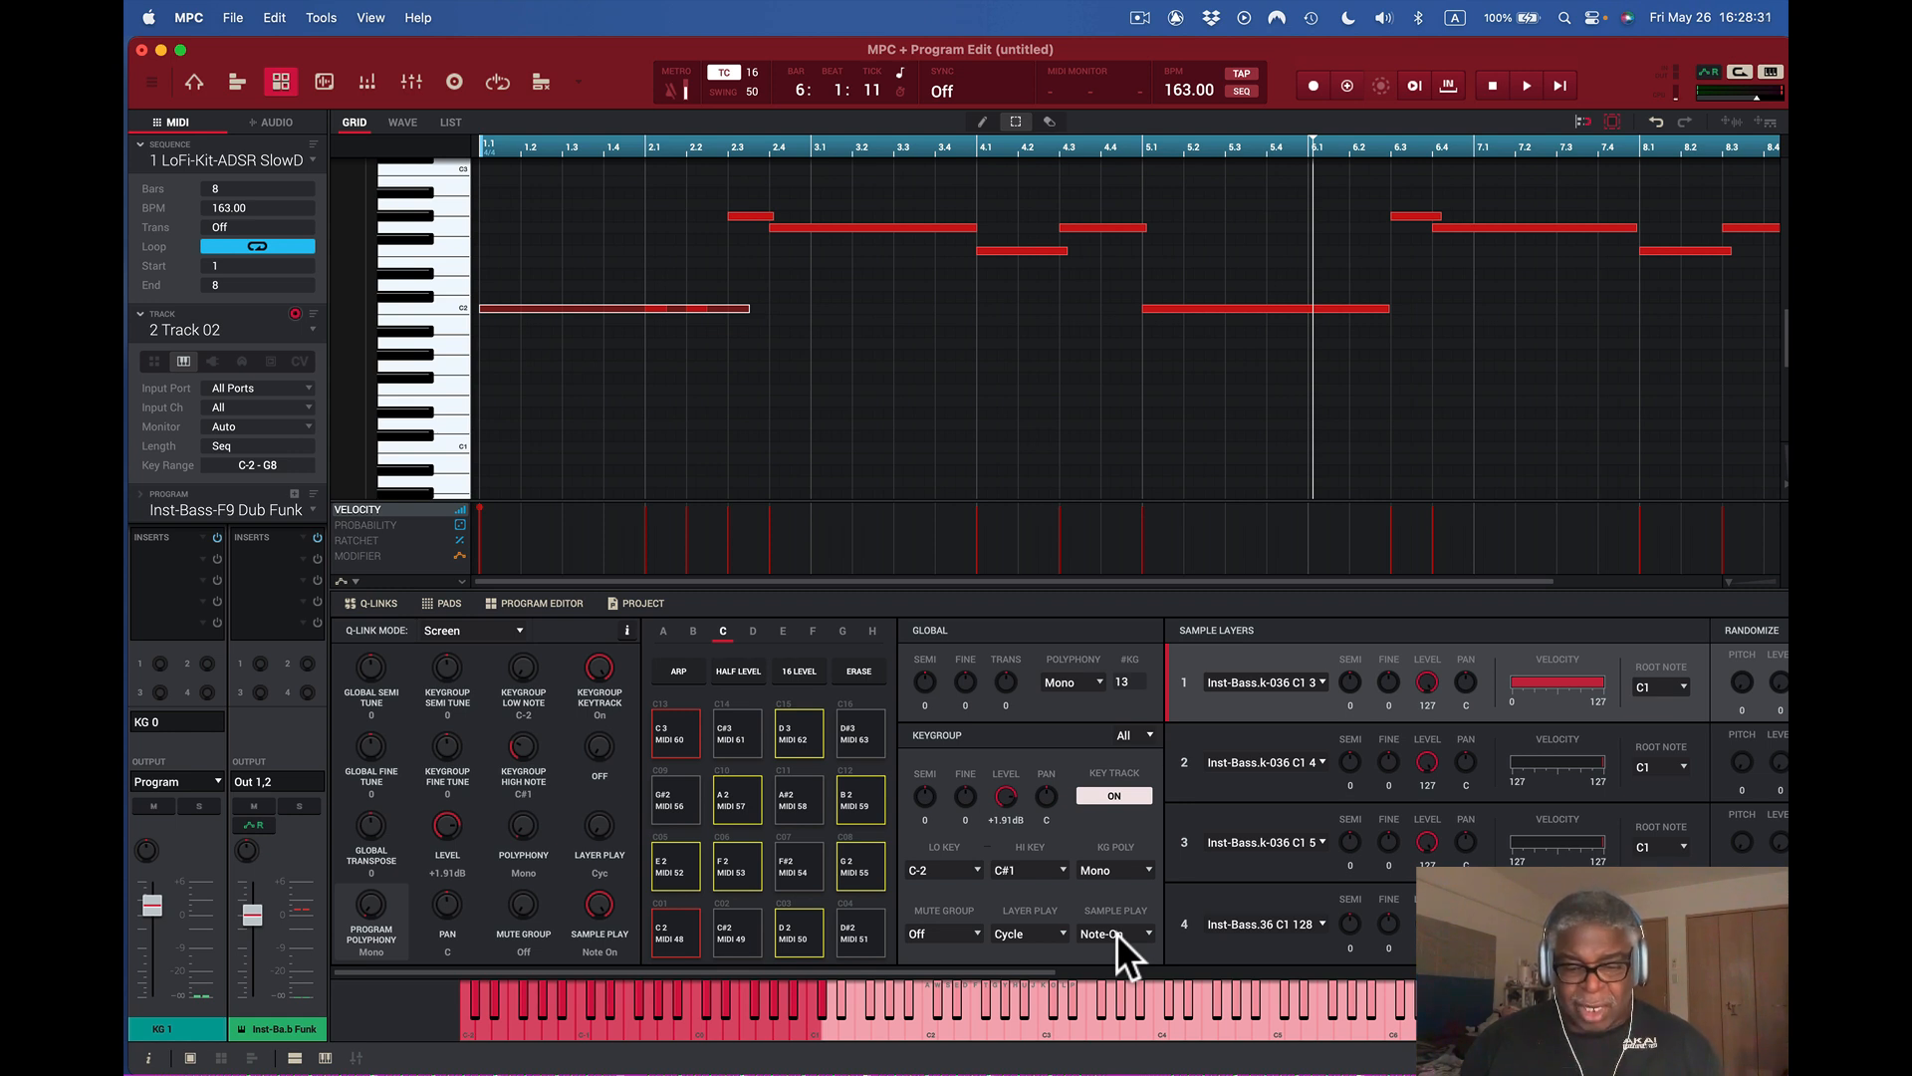
key("a")
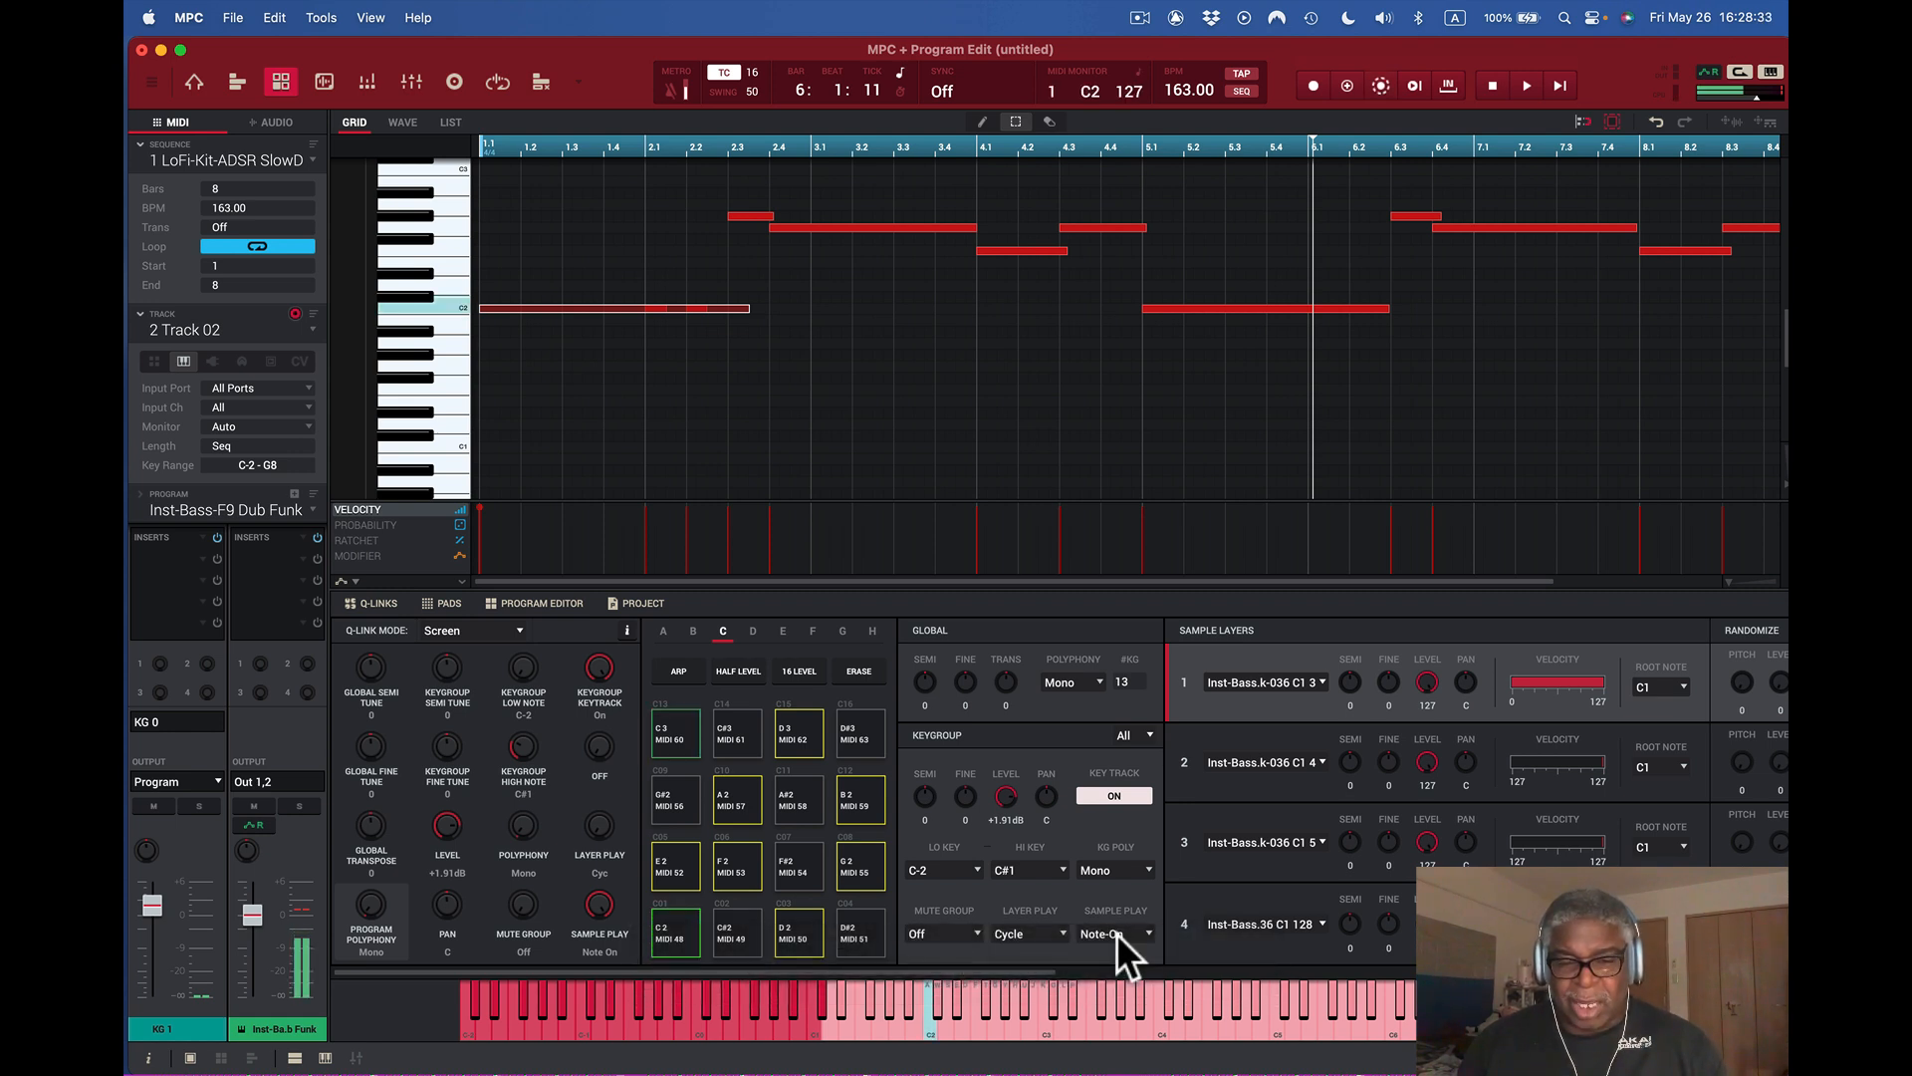
key("a")
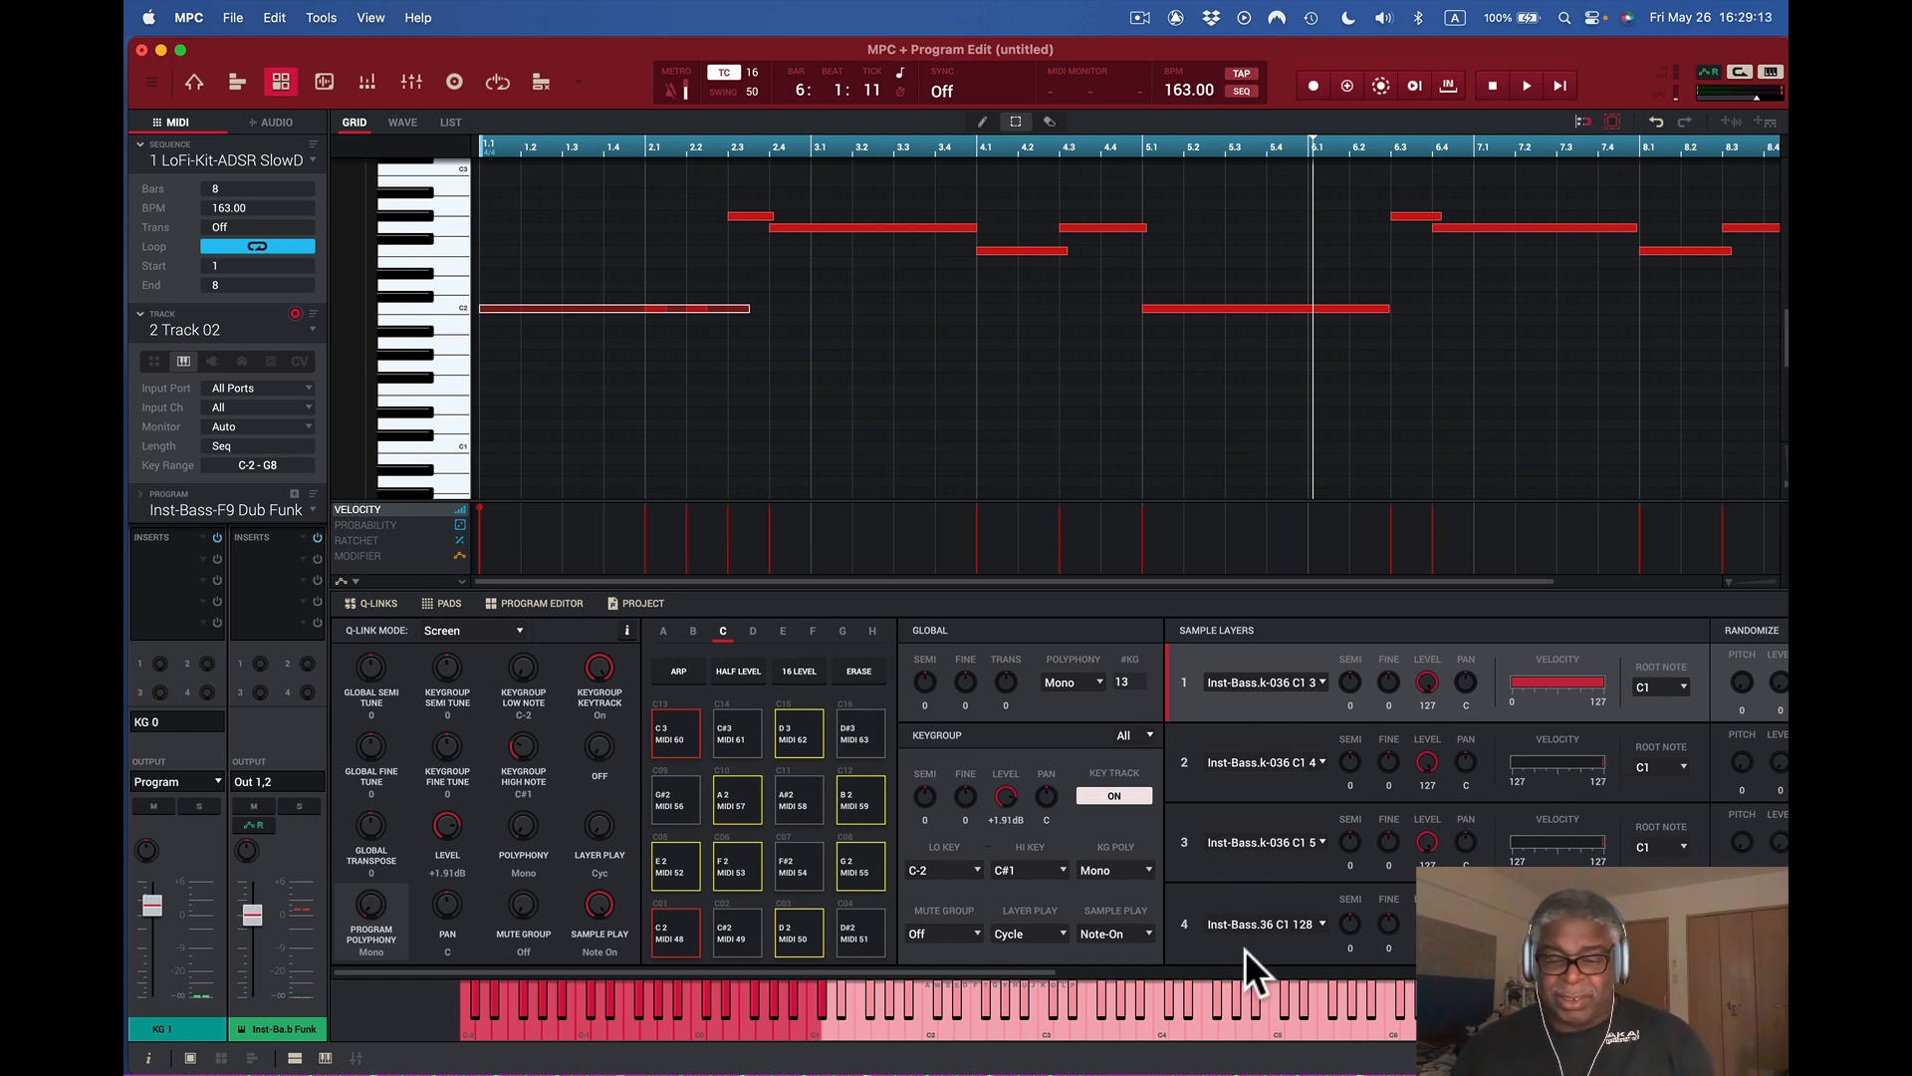
- Try randomizing sample layer 1's pitch by 100 and pan by 73 during playback, and reset both to 0
key("space")
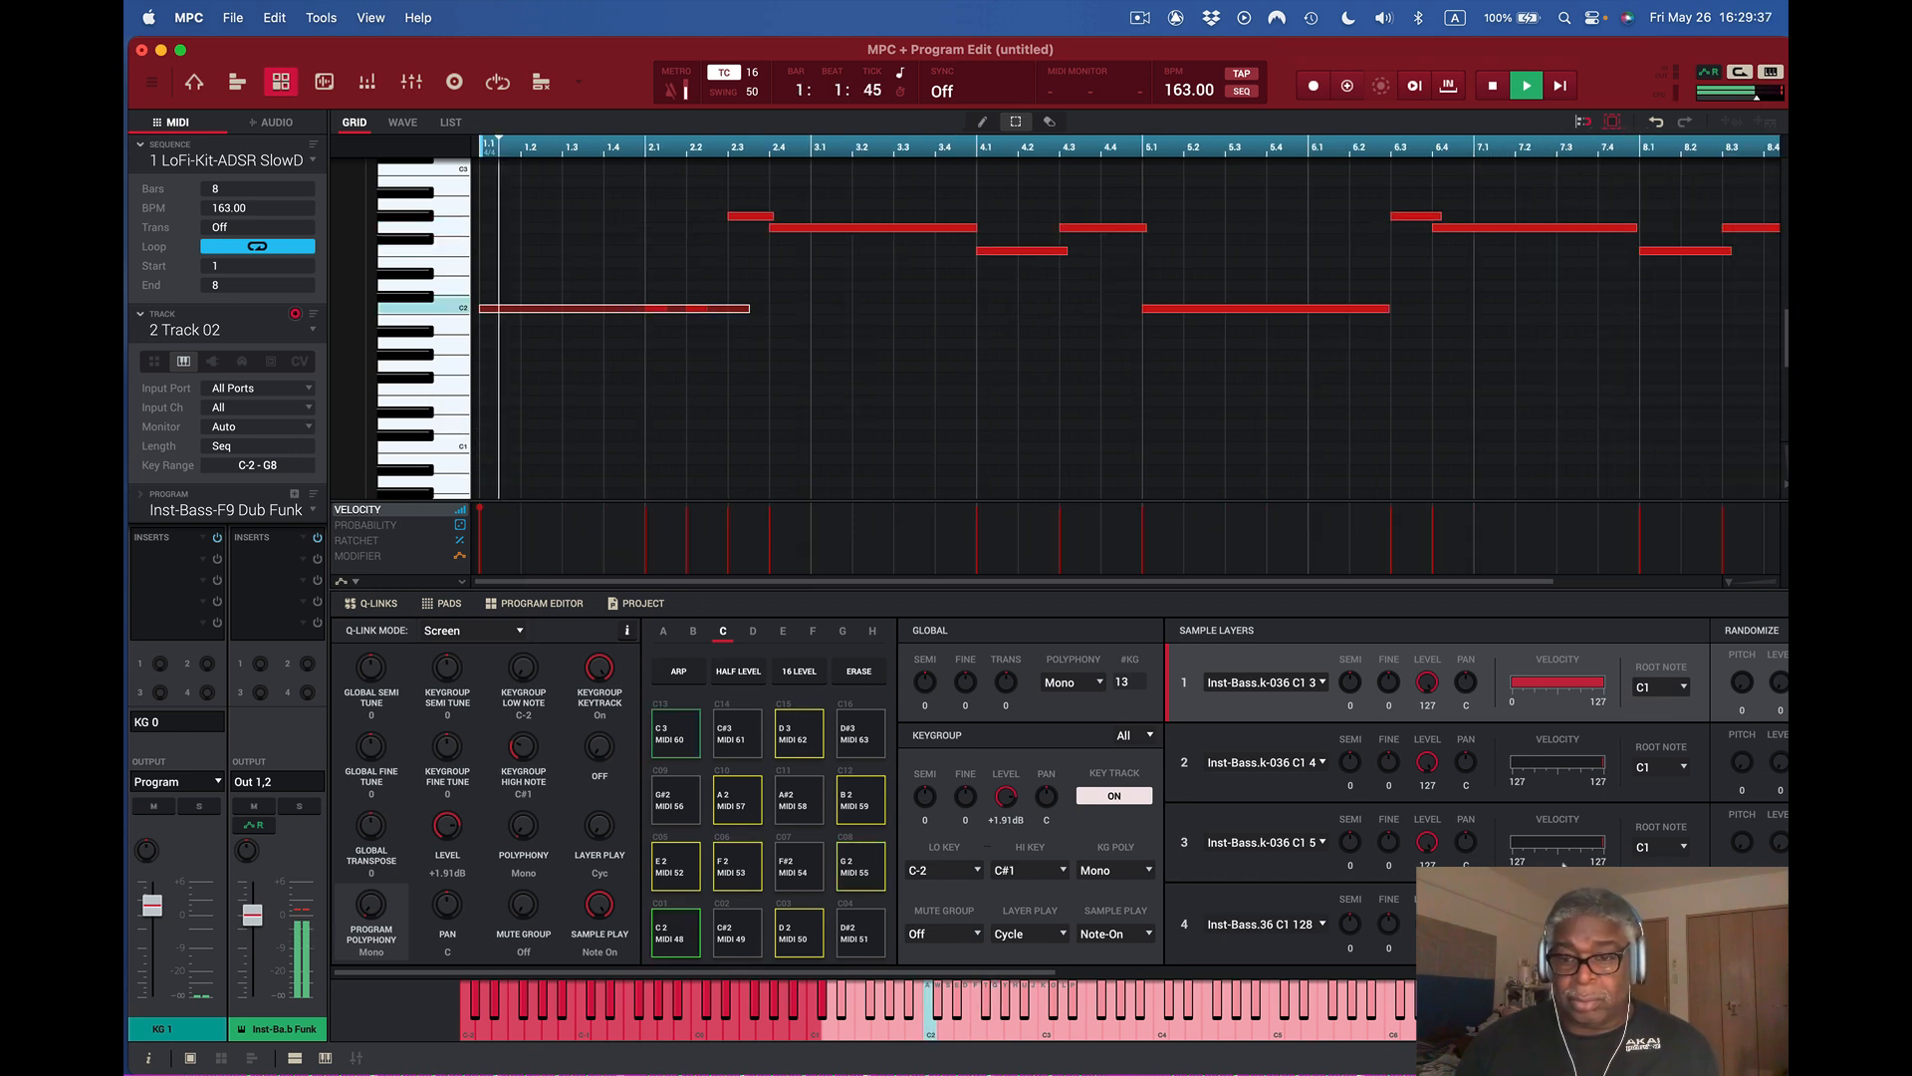
scroll(1565, 864, "right", 2)
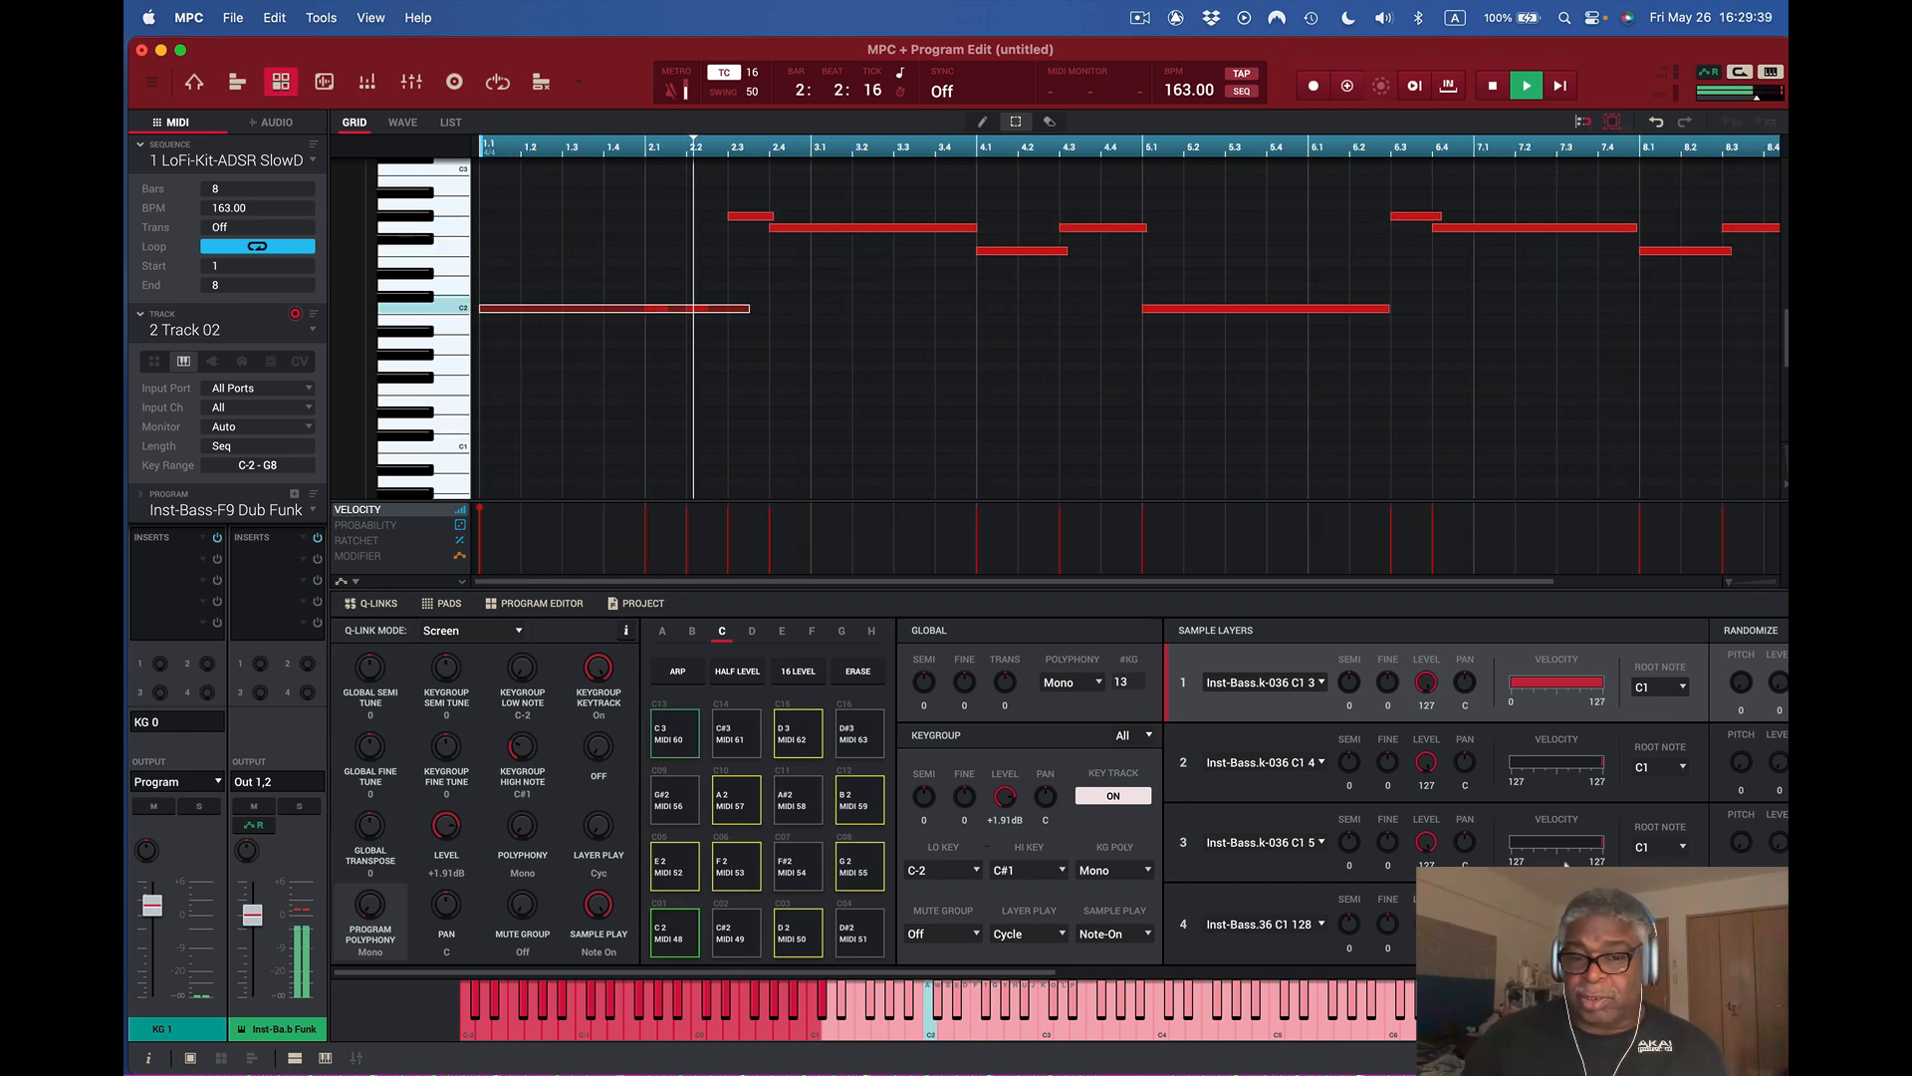
scroll(1058, 792, "right", 4)
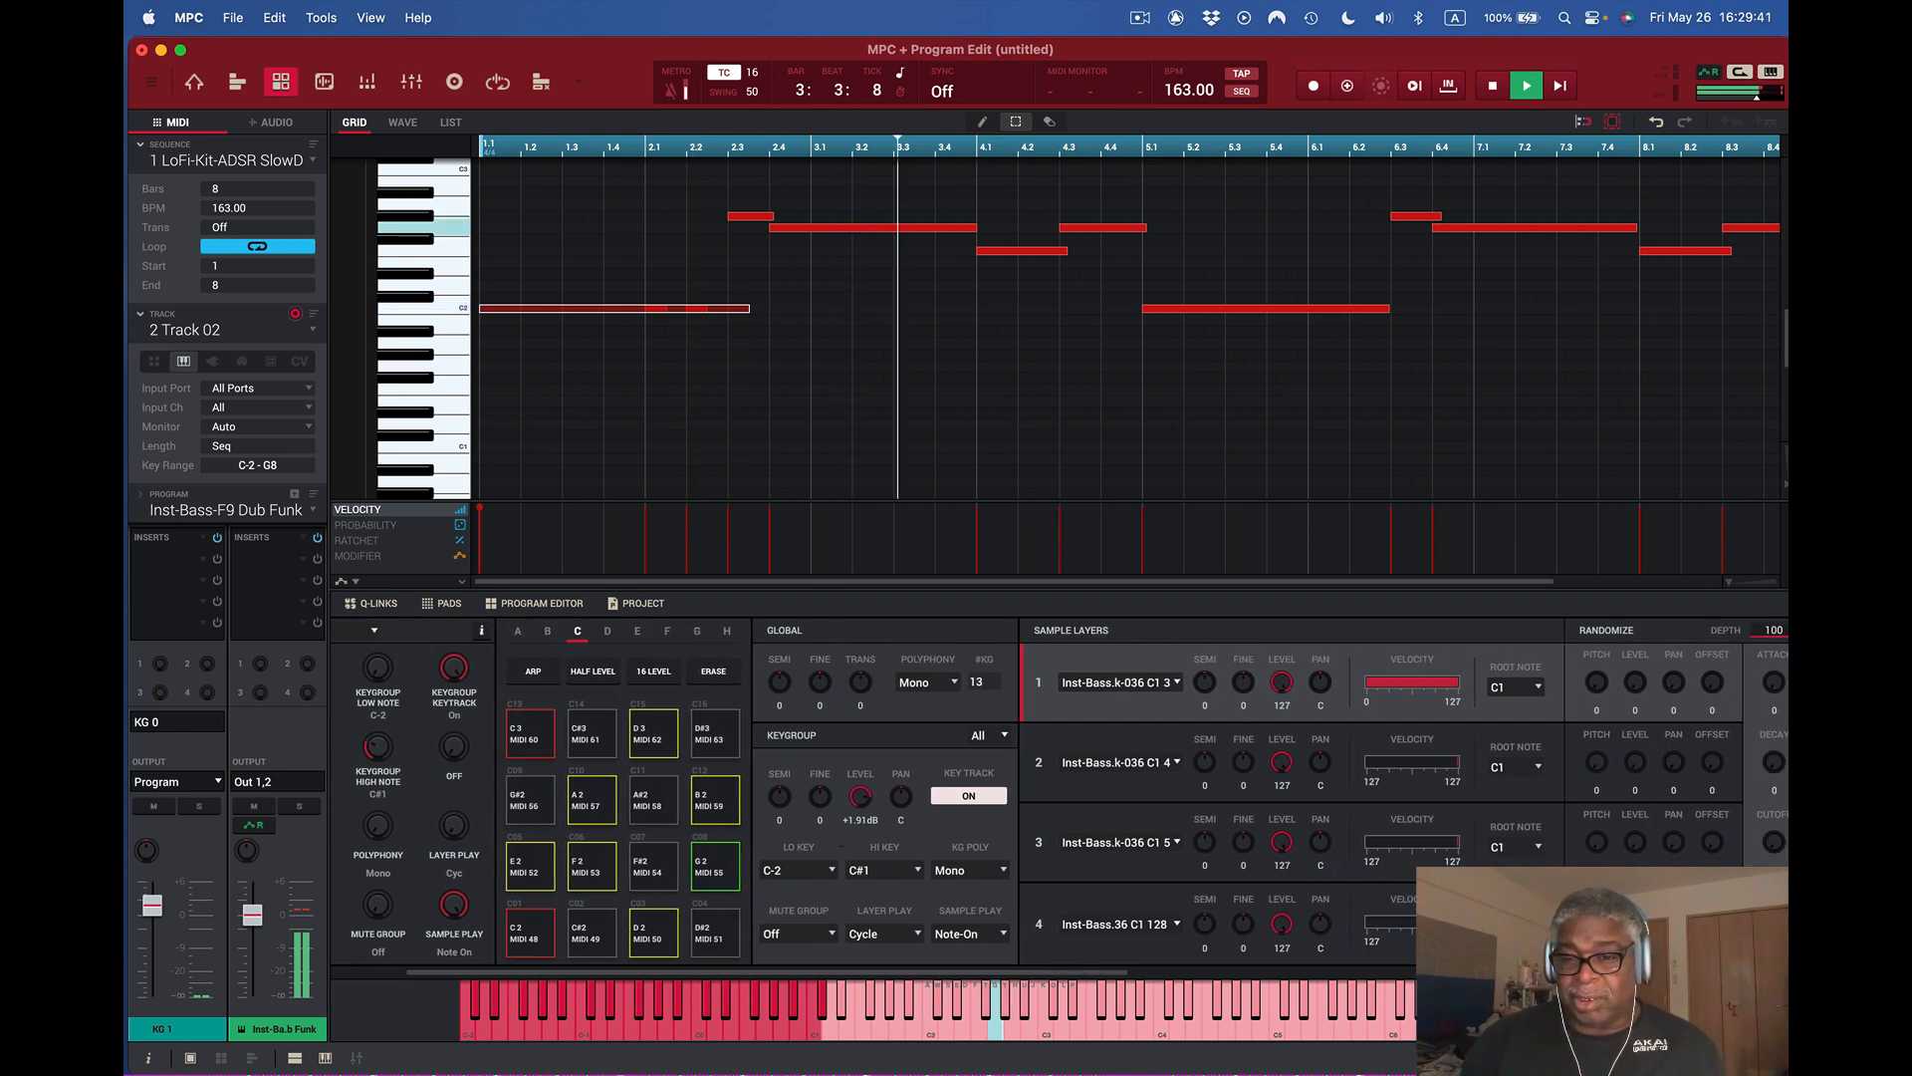
scroll(1059, 792, "right", 2)
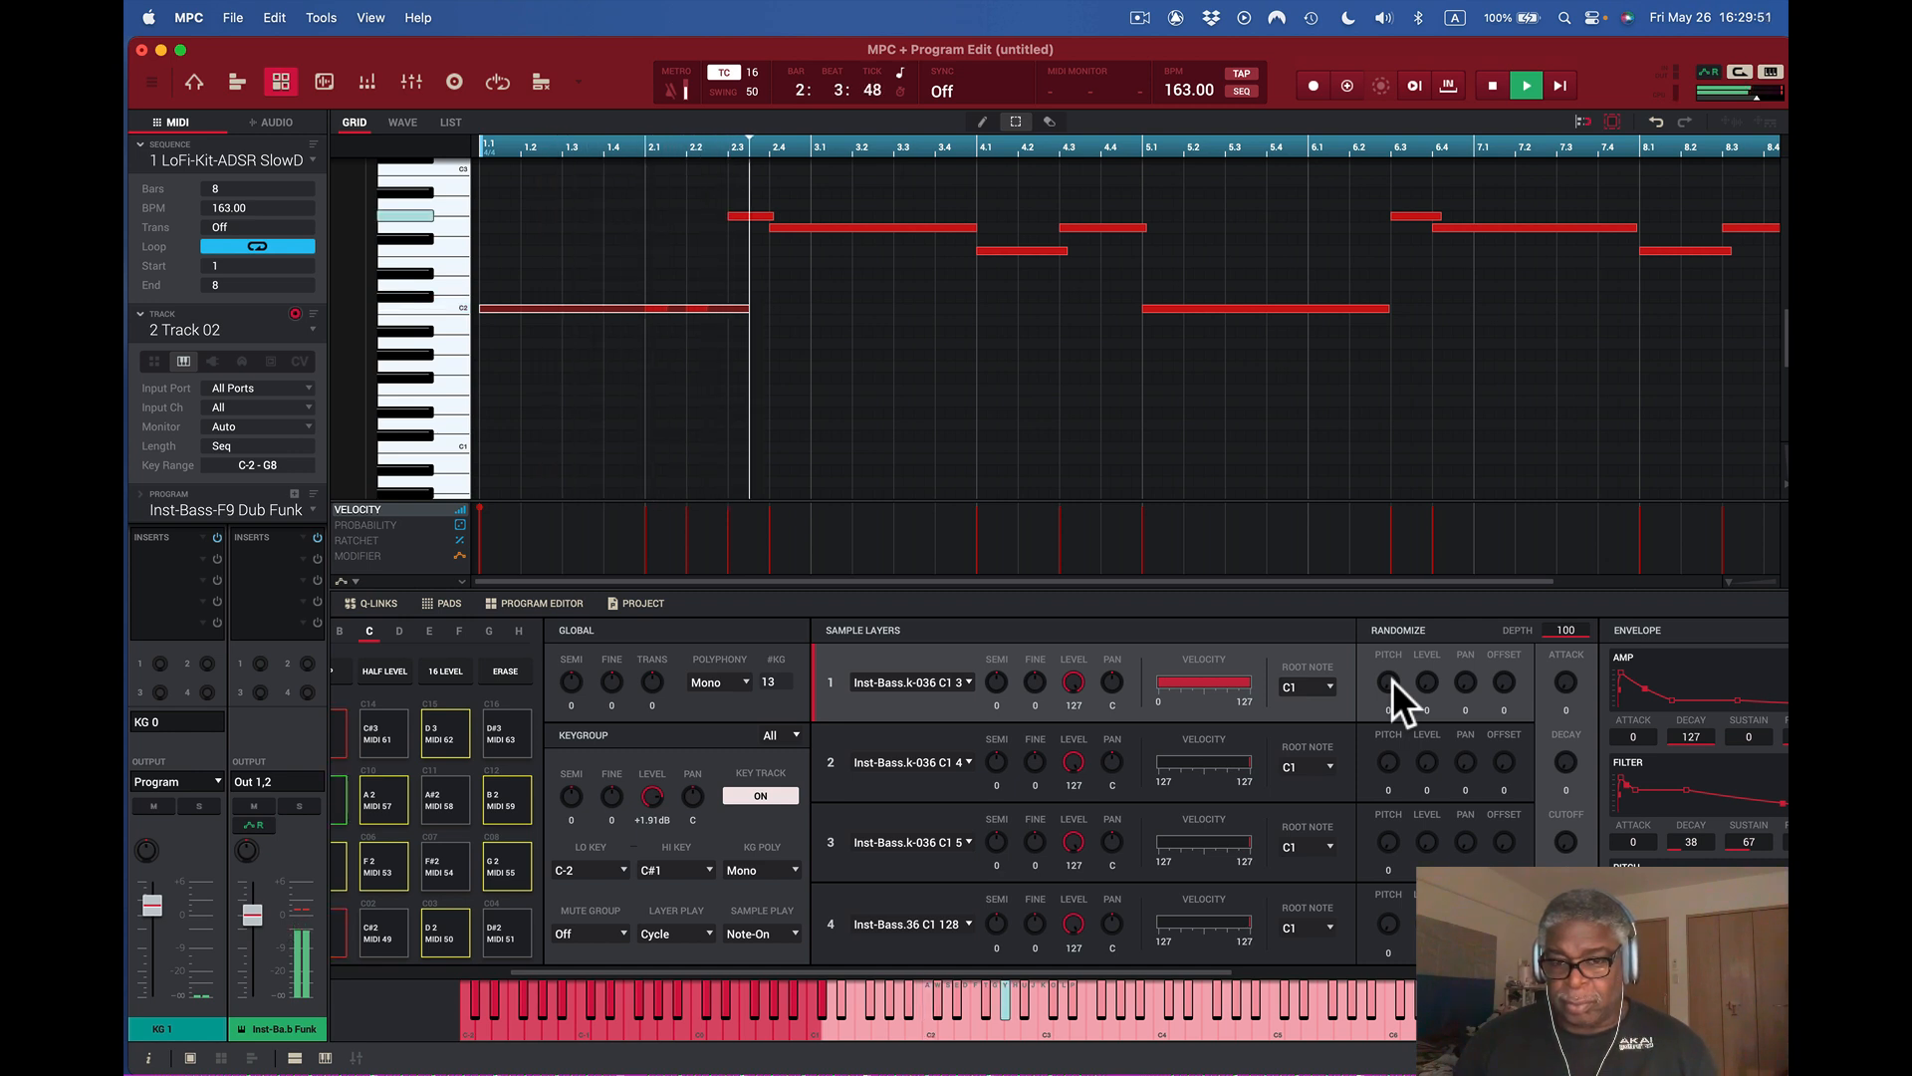
left_click_drag(1392, 679, 1392, 580)
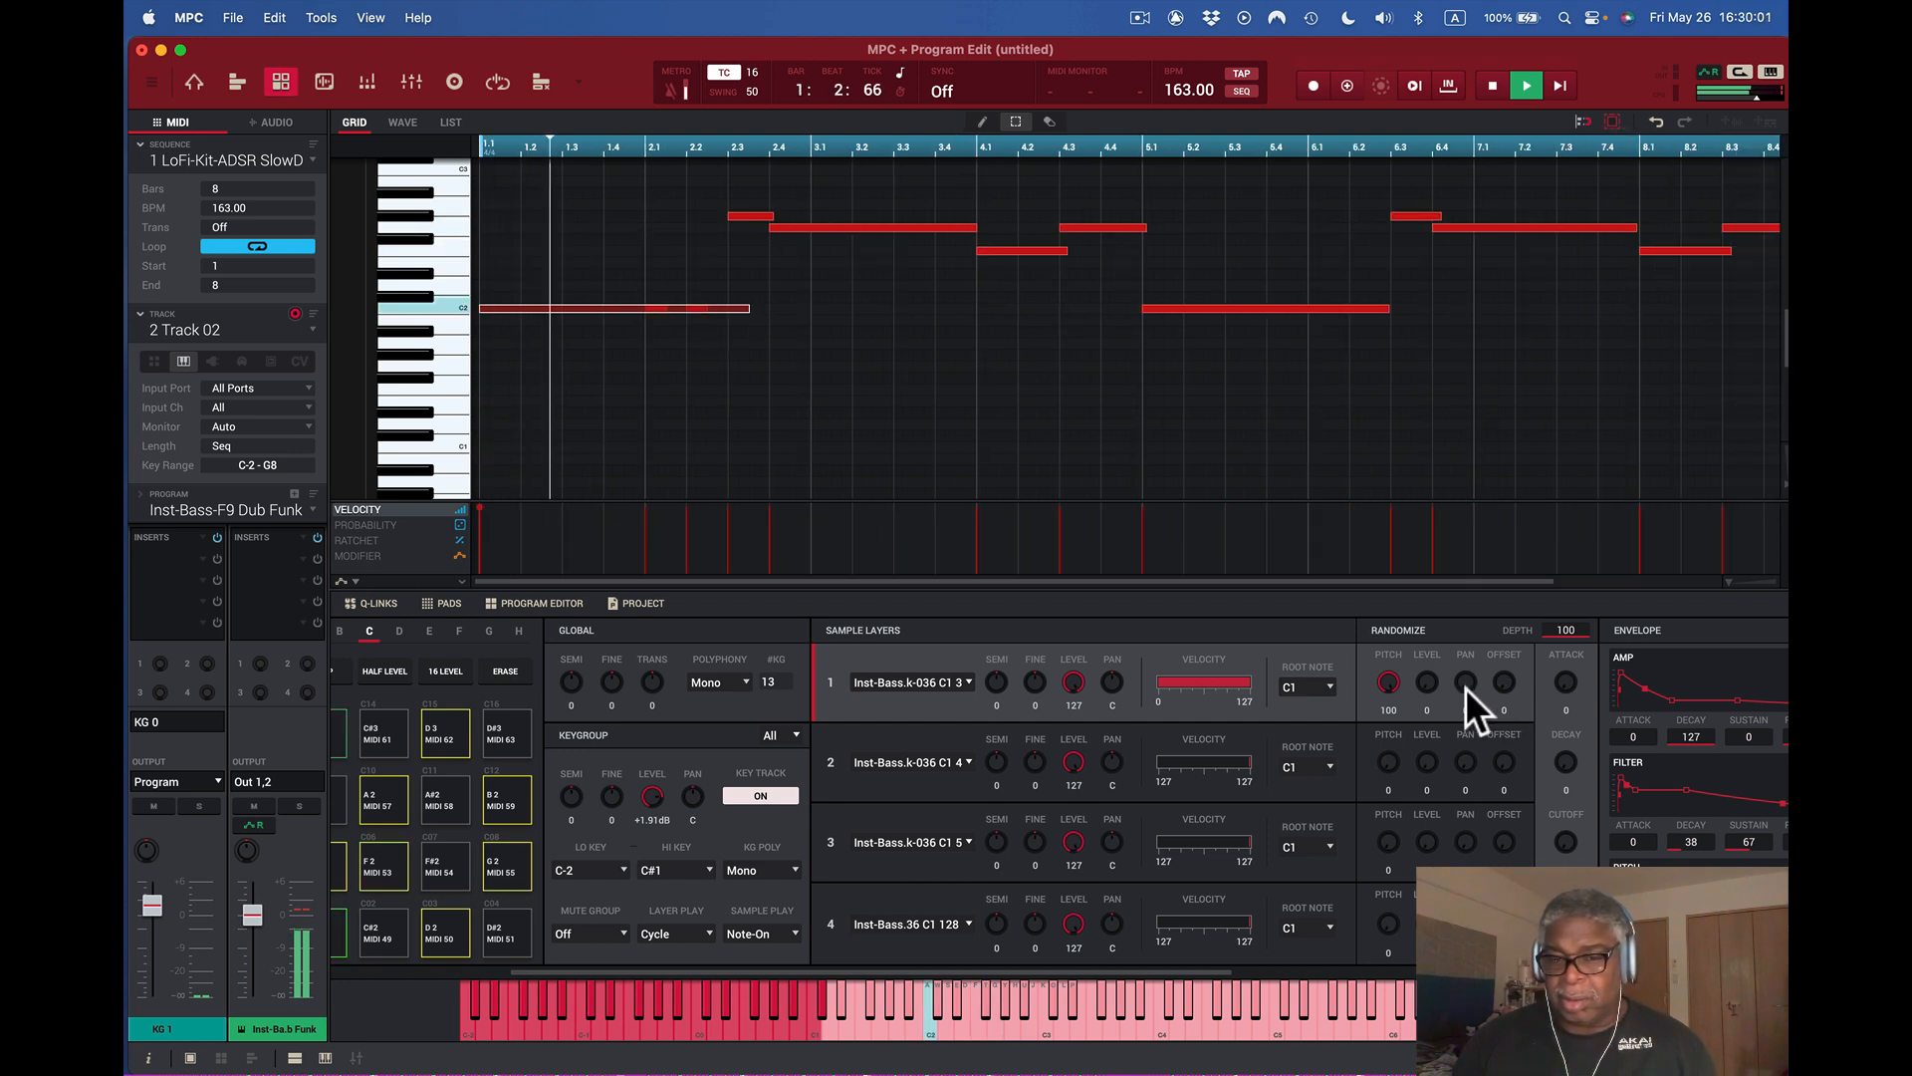
left_click_drag(1466, 682, 1467, 667)
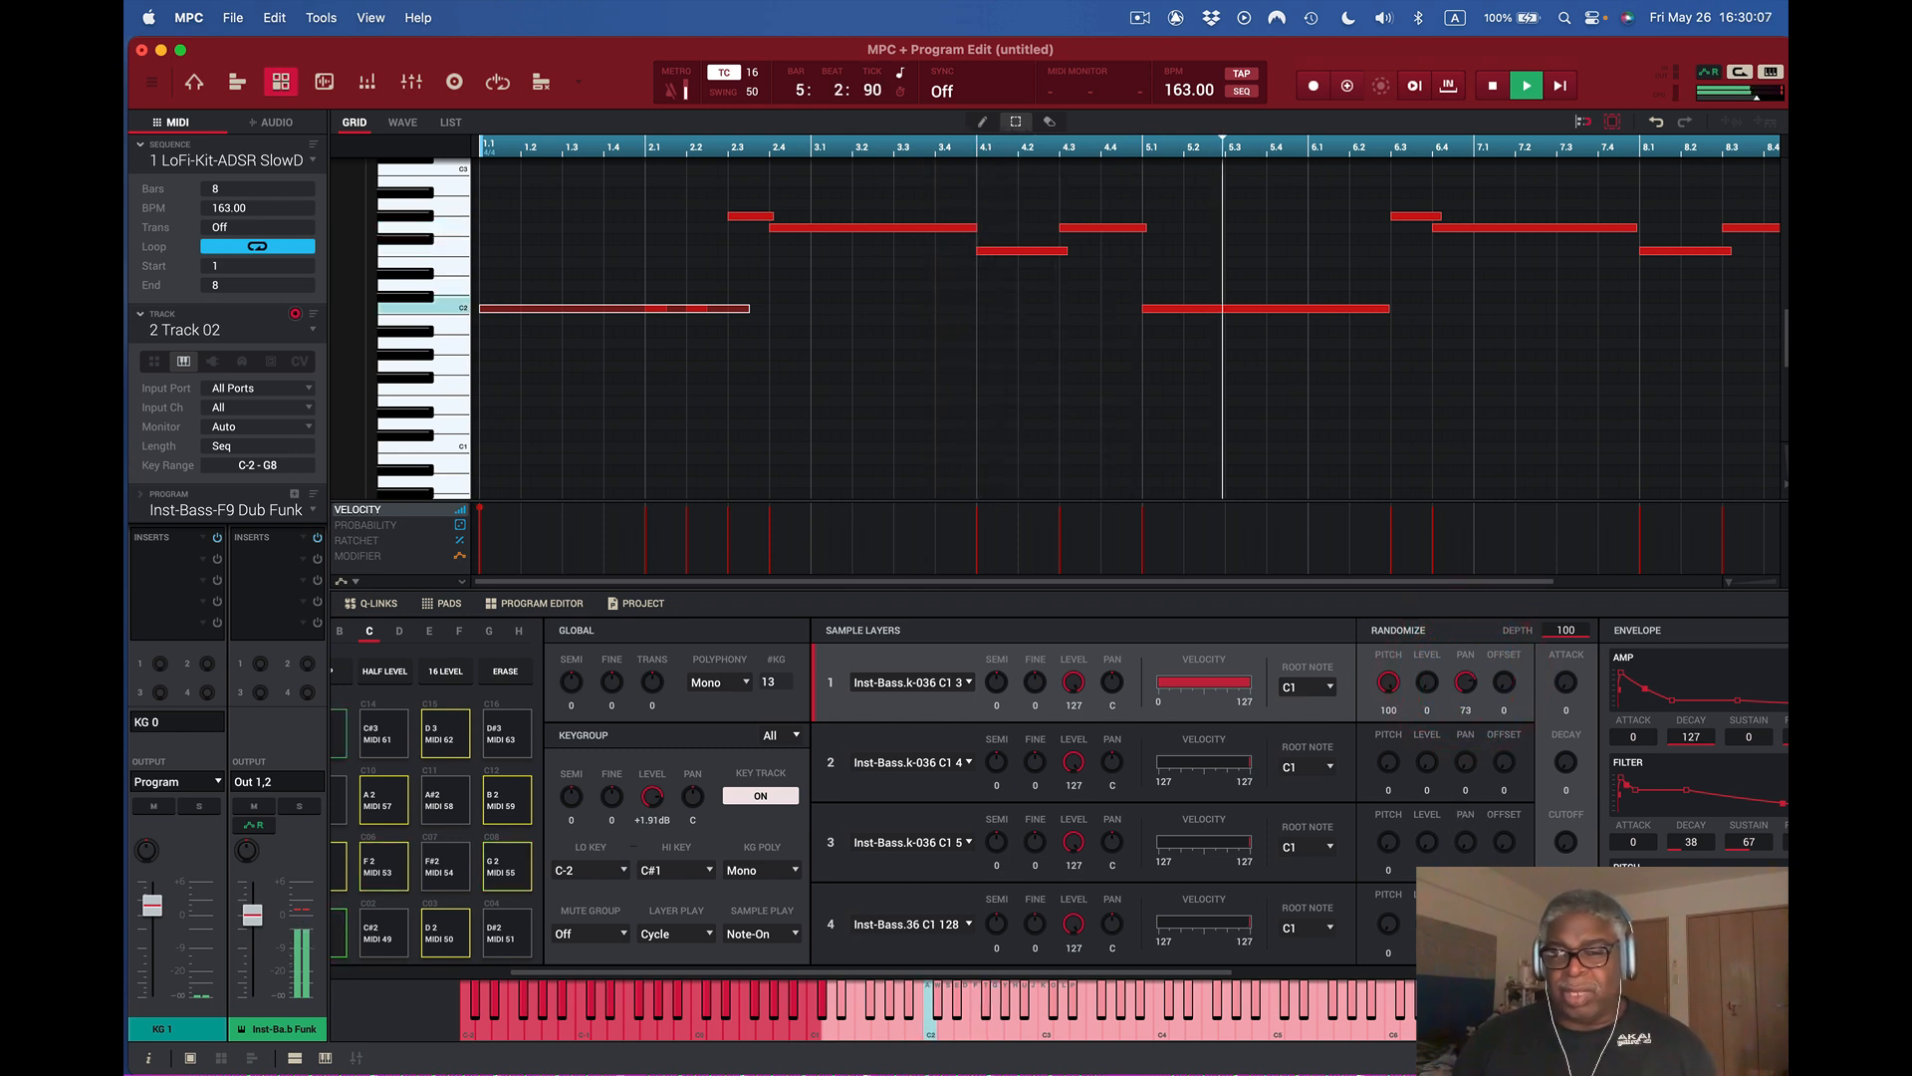
double_click(1388, 684)
double_click(1464, 679)
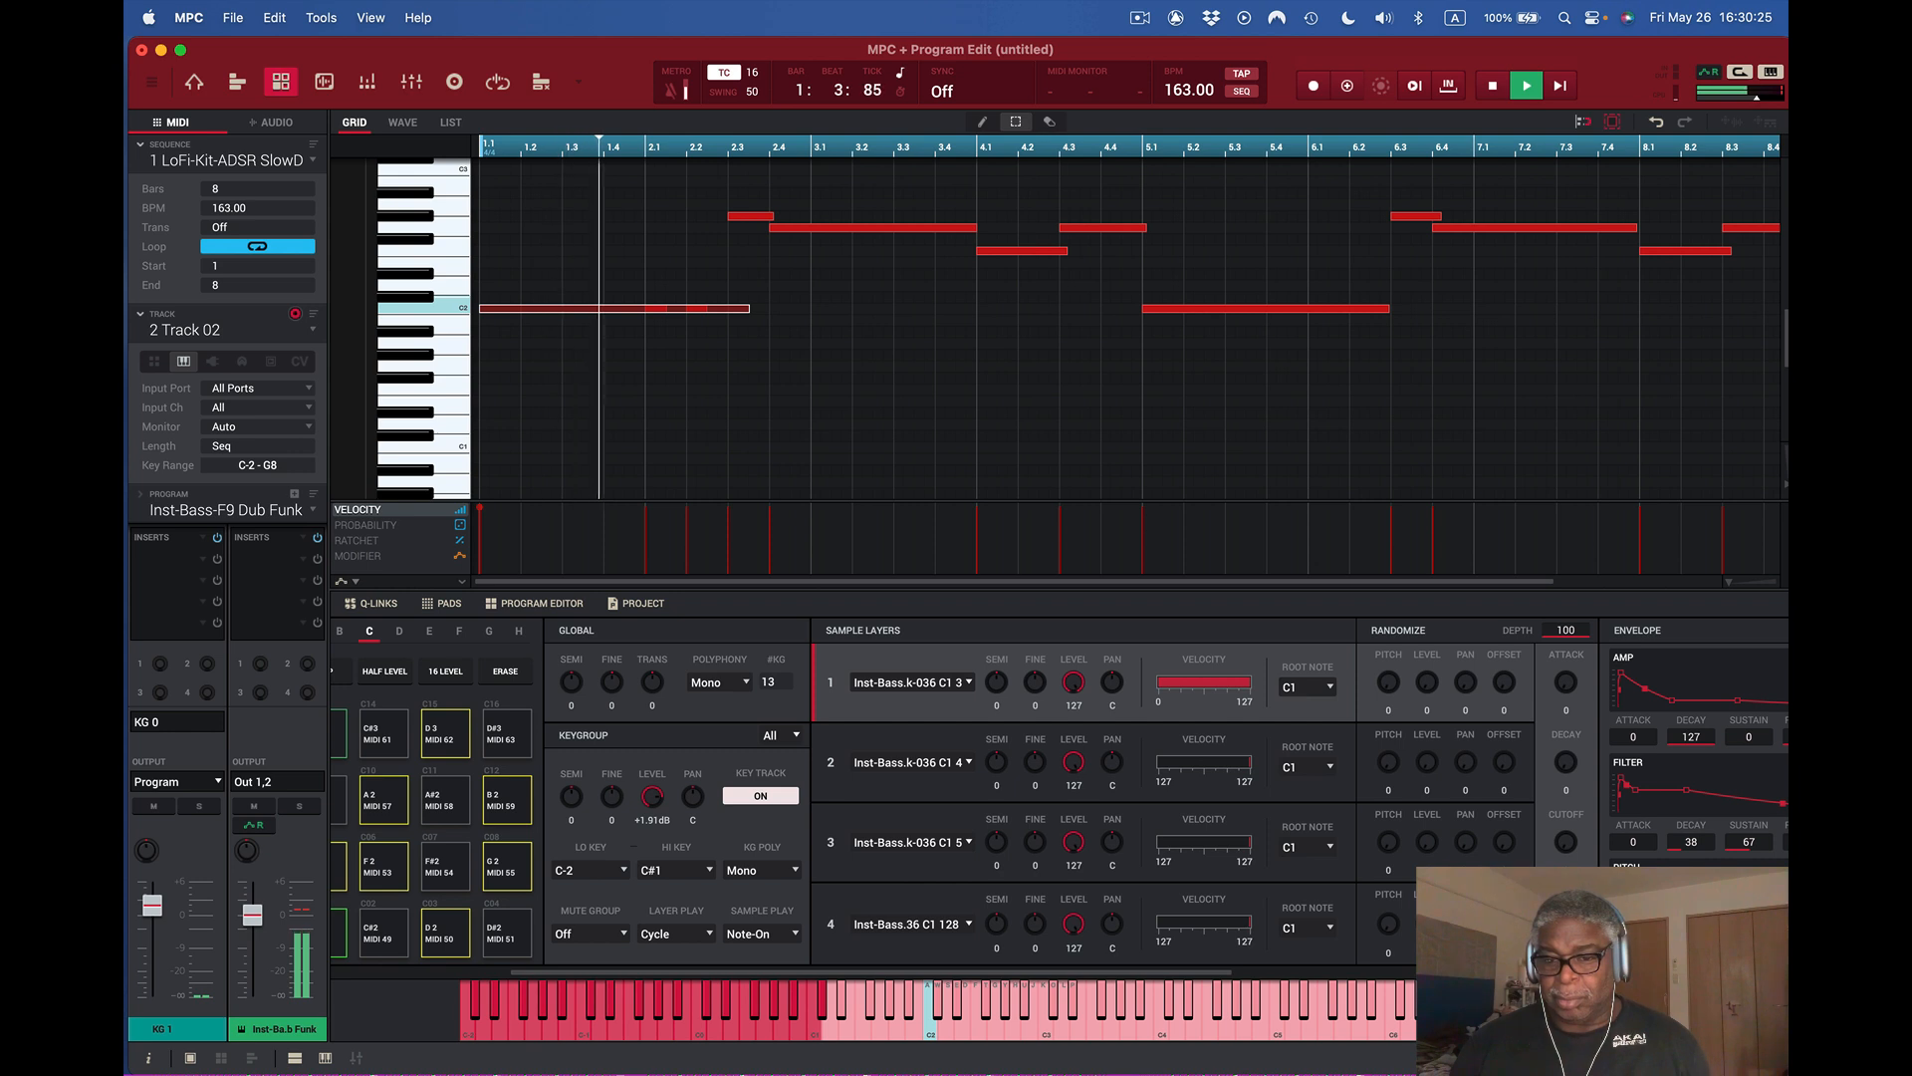
- Set the randomize amount for the envelope decay to 47 while the sequence plays
left_click_drag(1564, 758, 1563, 714)
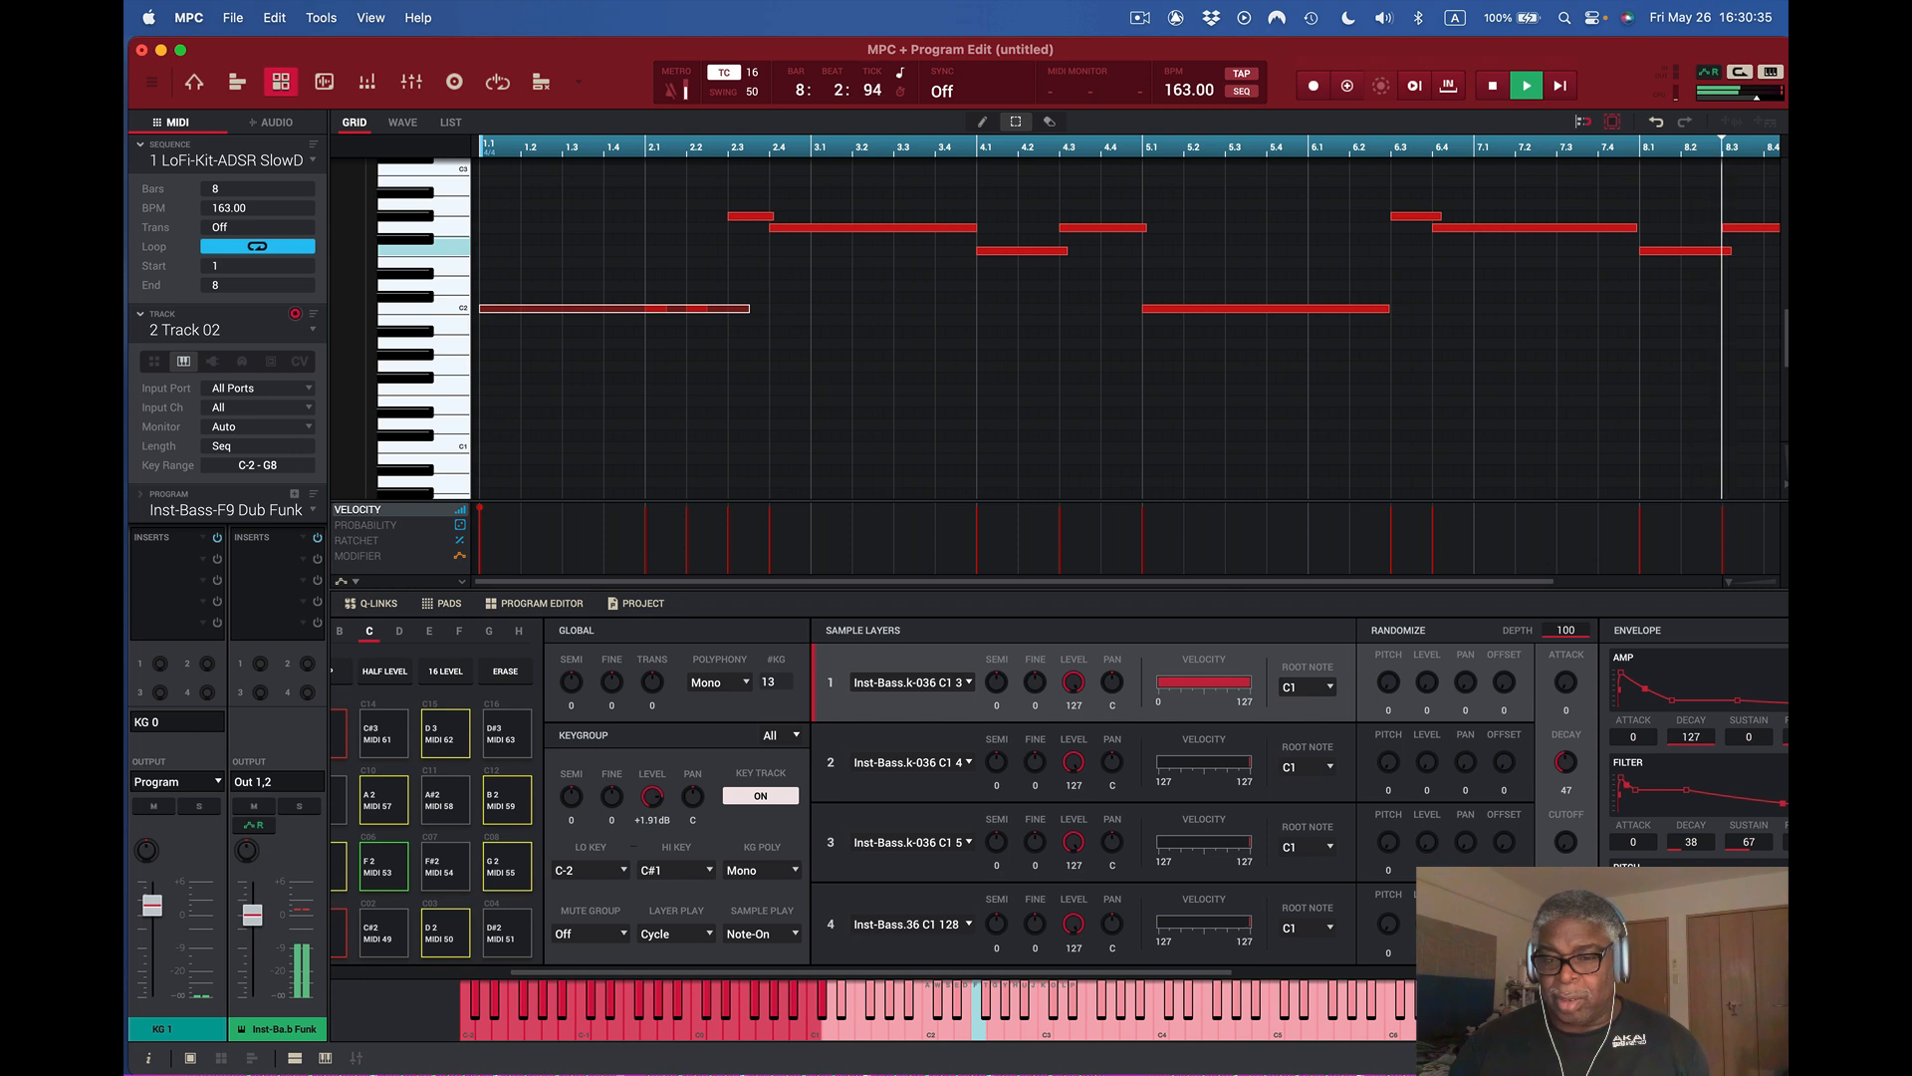
scroll(1055, 797, "right", 2)
scroll(1055, 797, "right", 6)
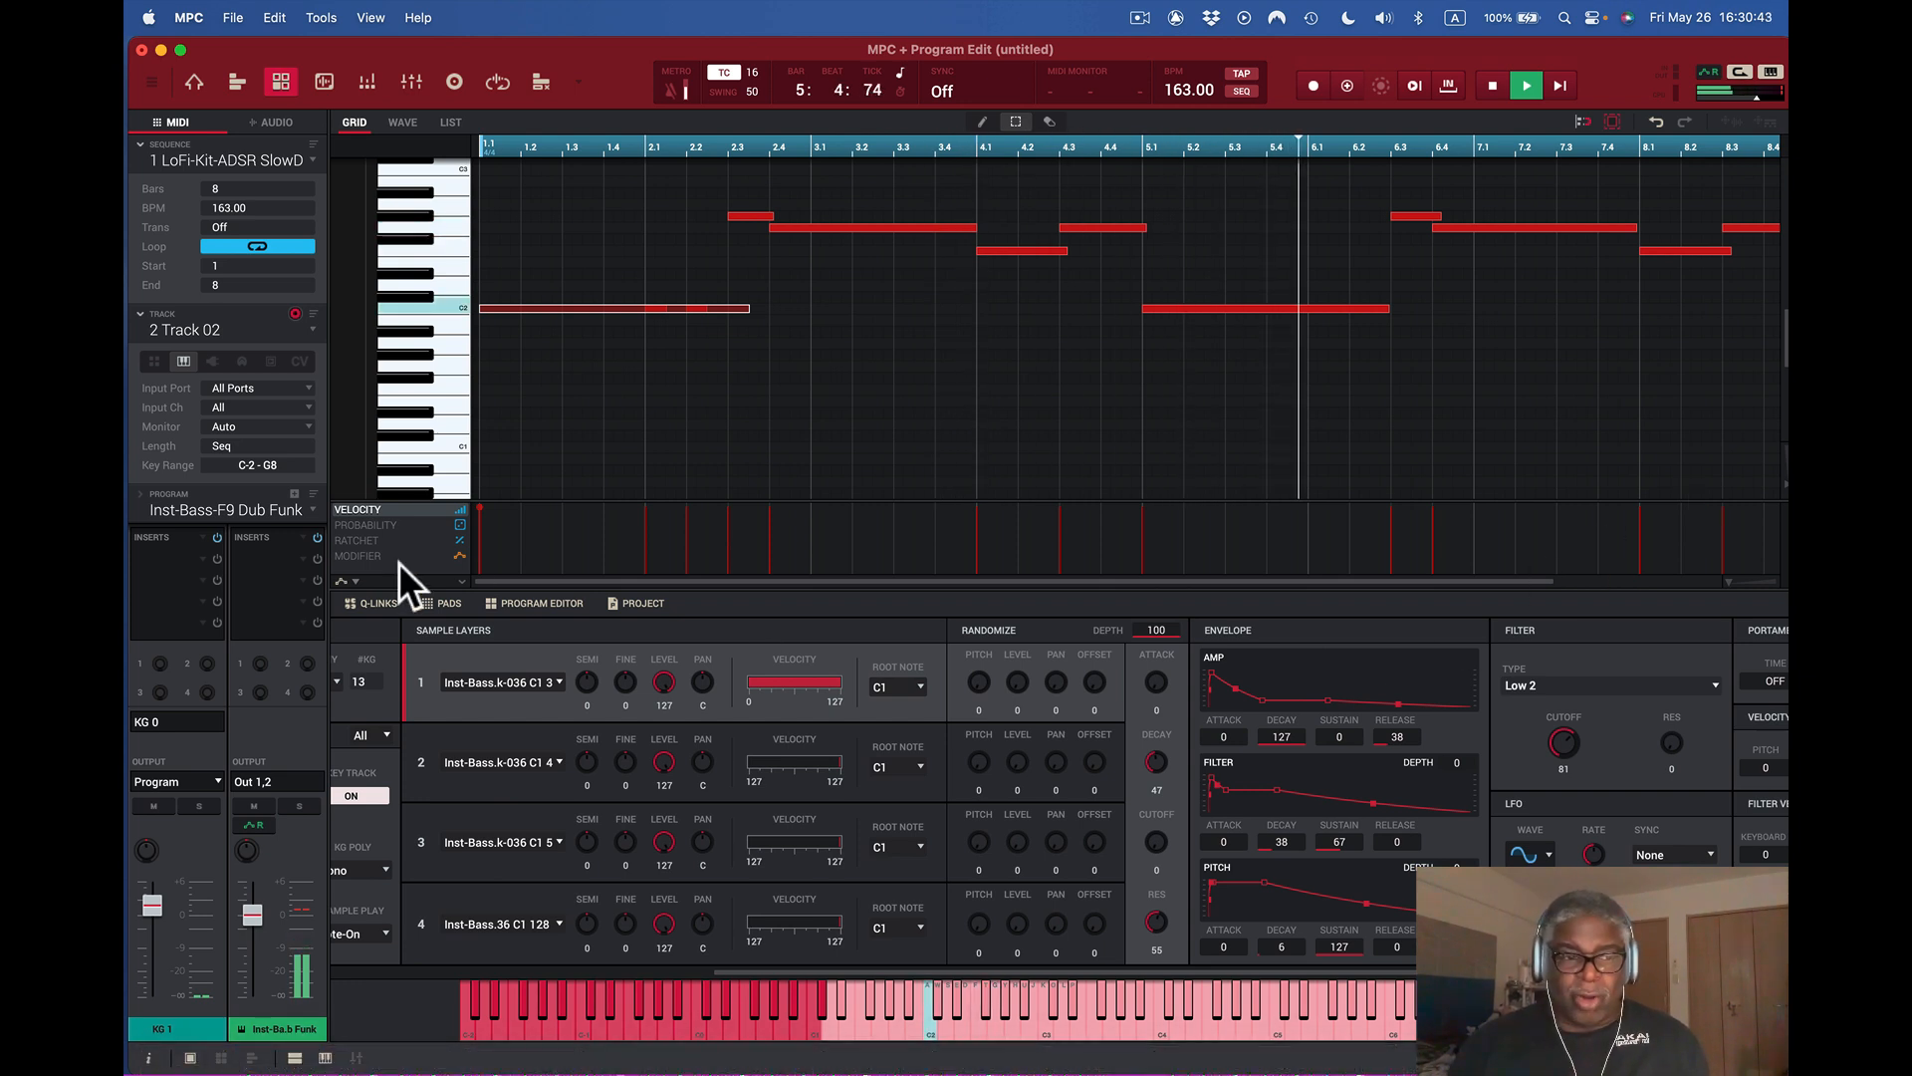
- Solo the bass program's channel and set the randomize amount for filter resonance to 22
left_click(303, 807)
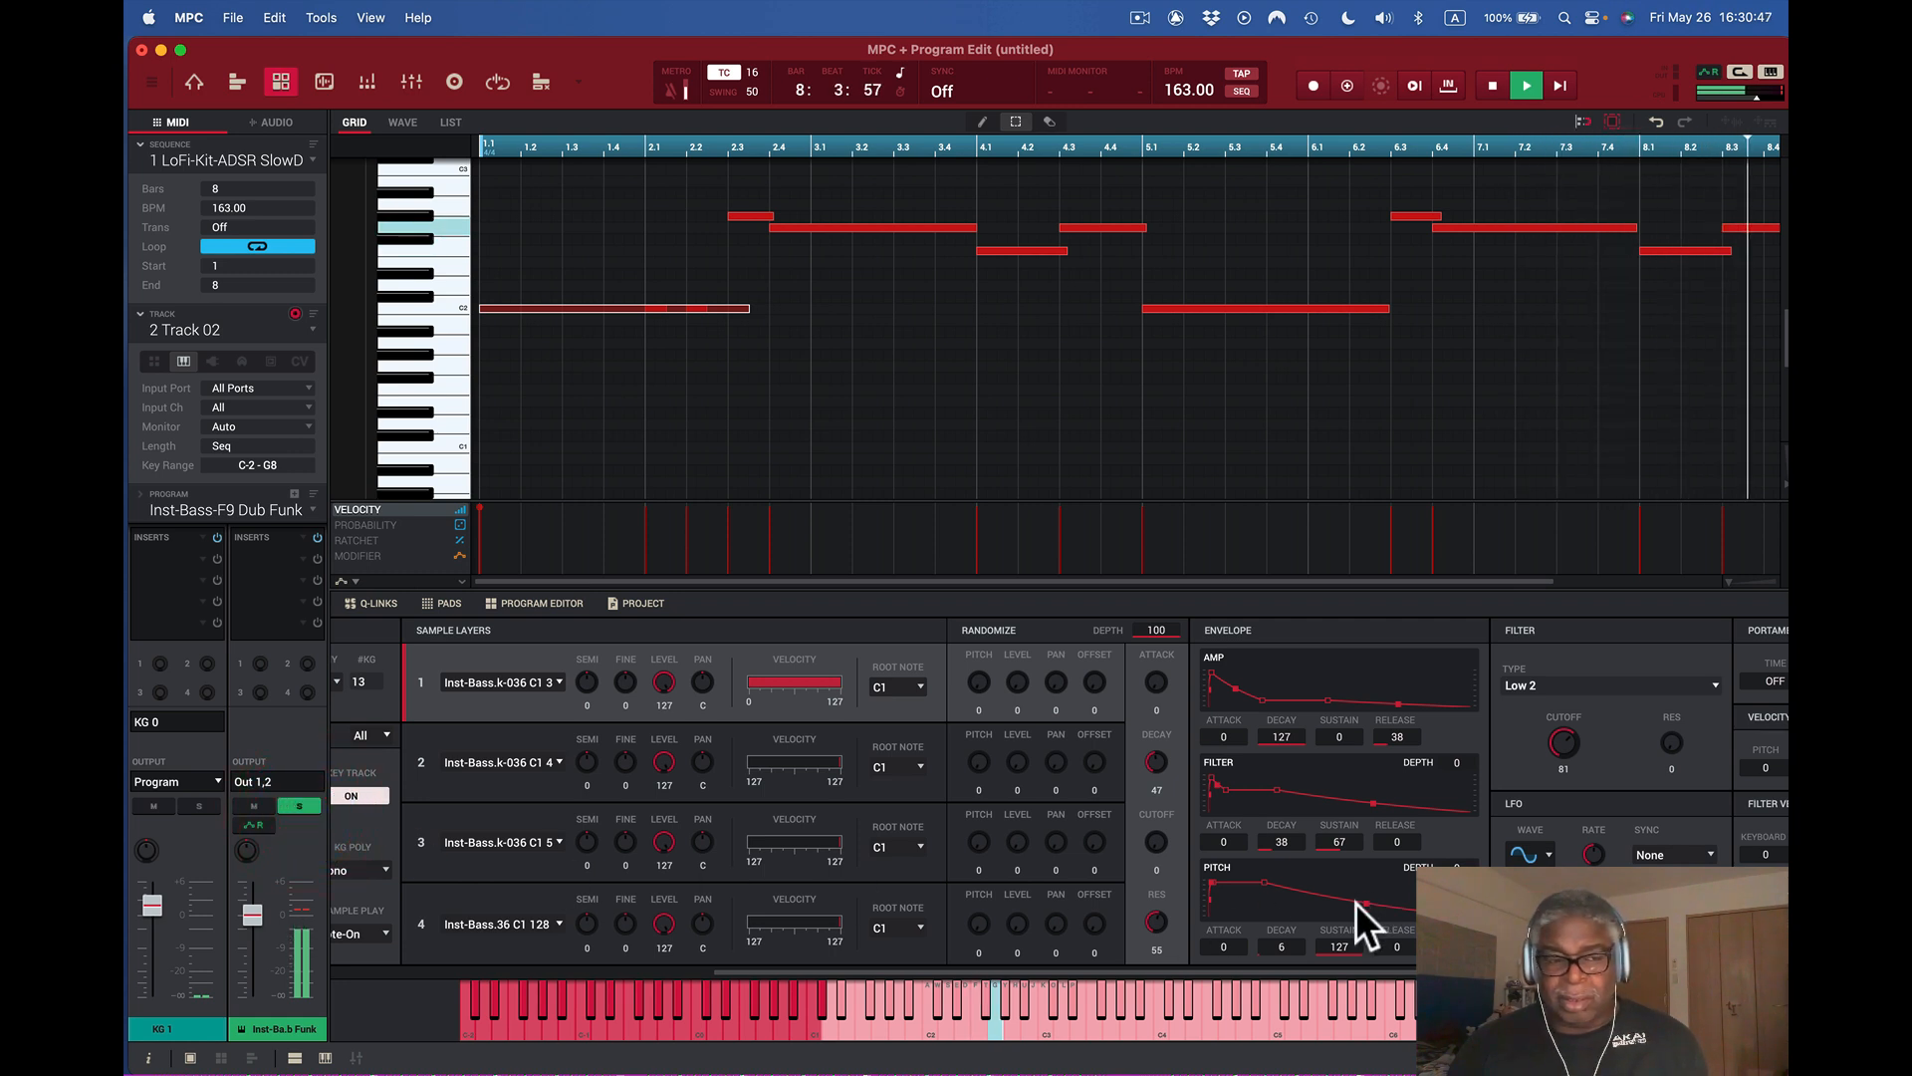
mouse_move(243, 918)
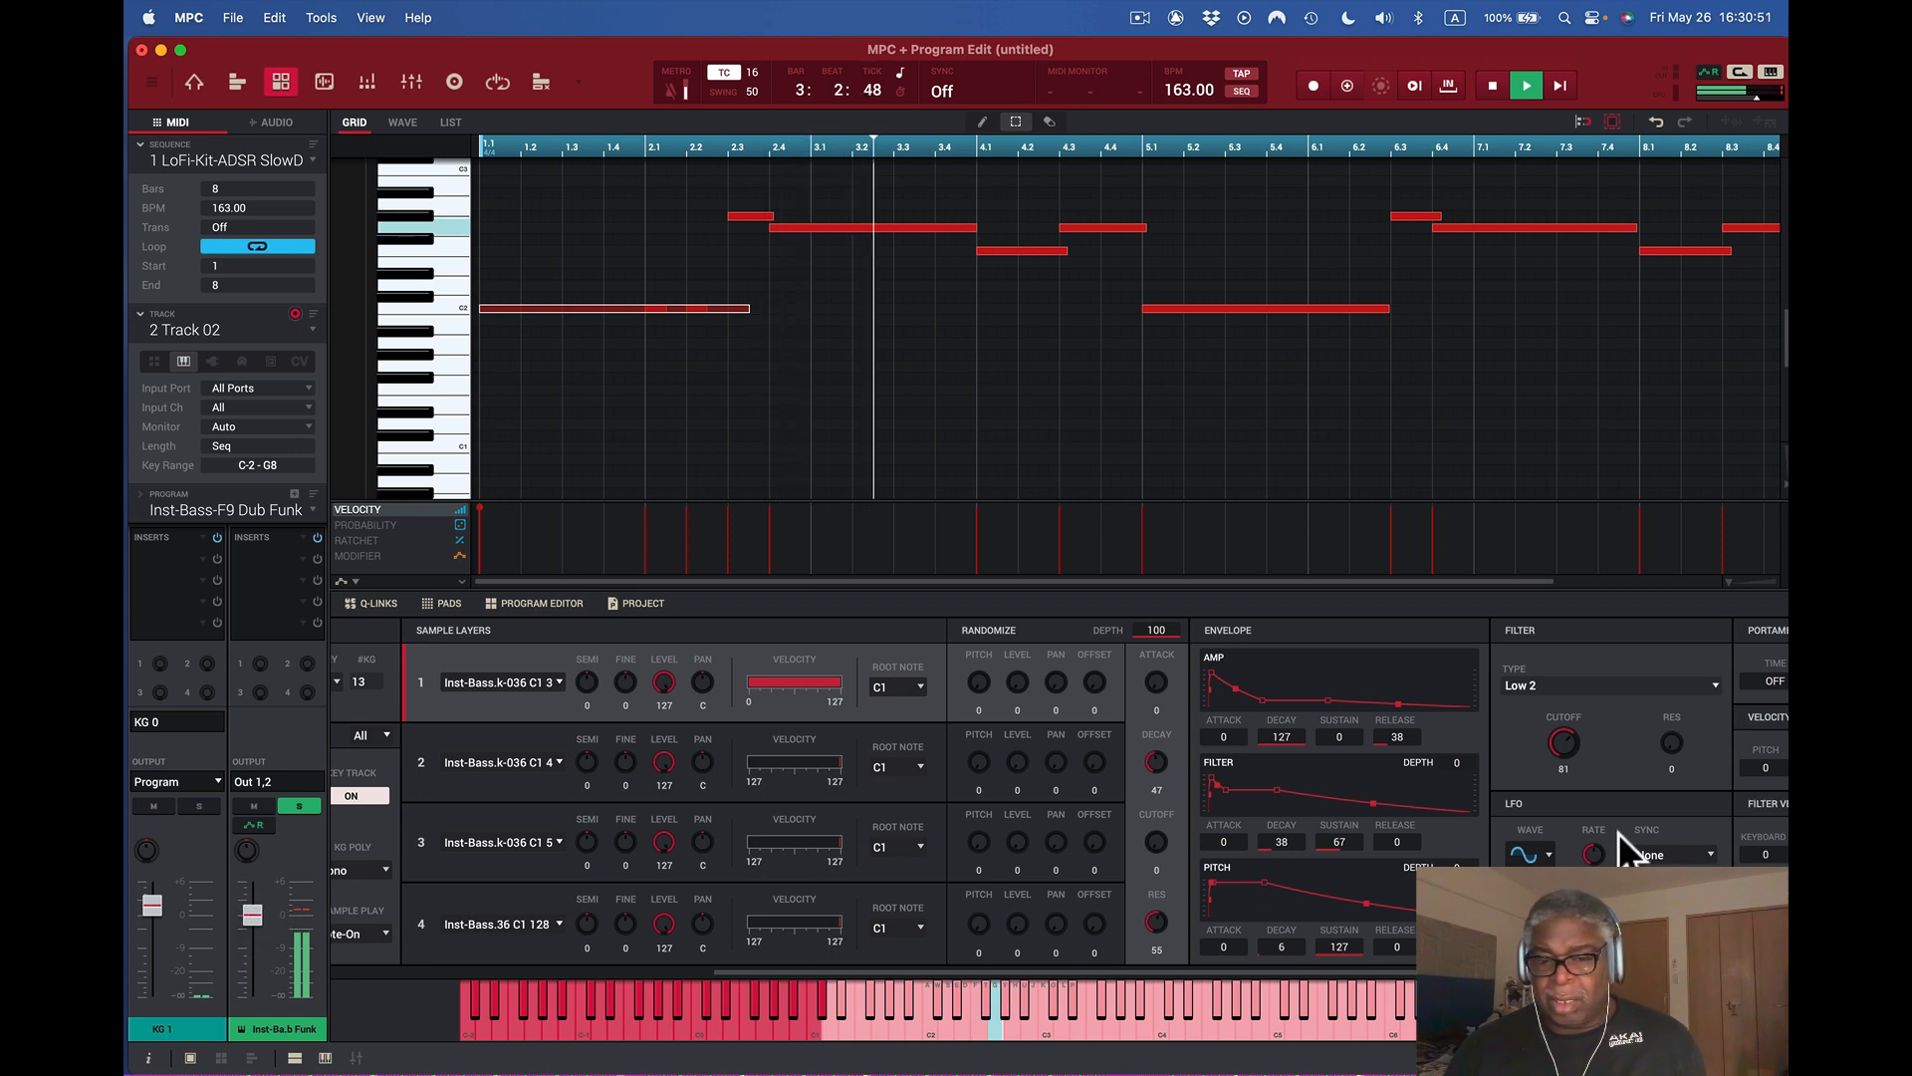
left_click_drag(1152, 916, 1151, 956)
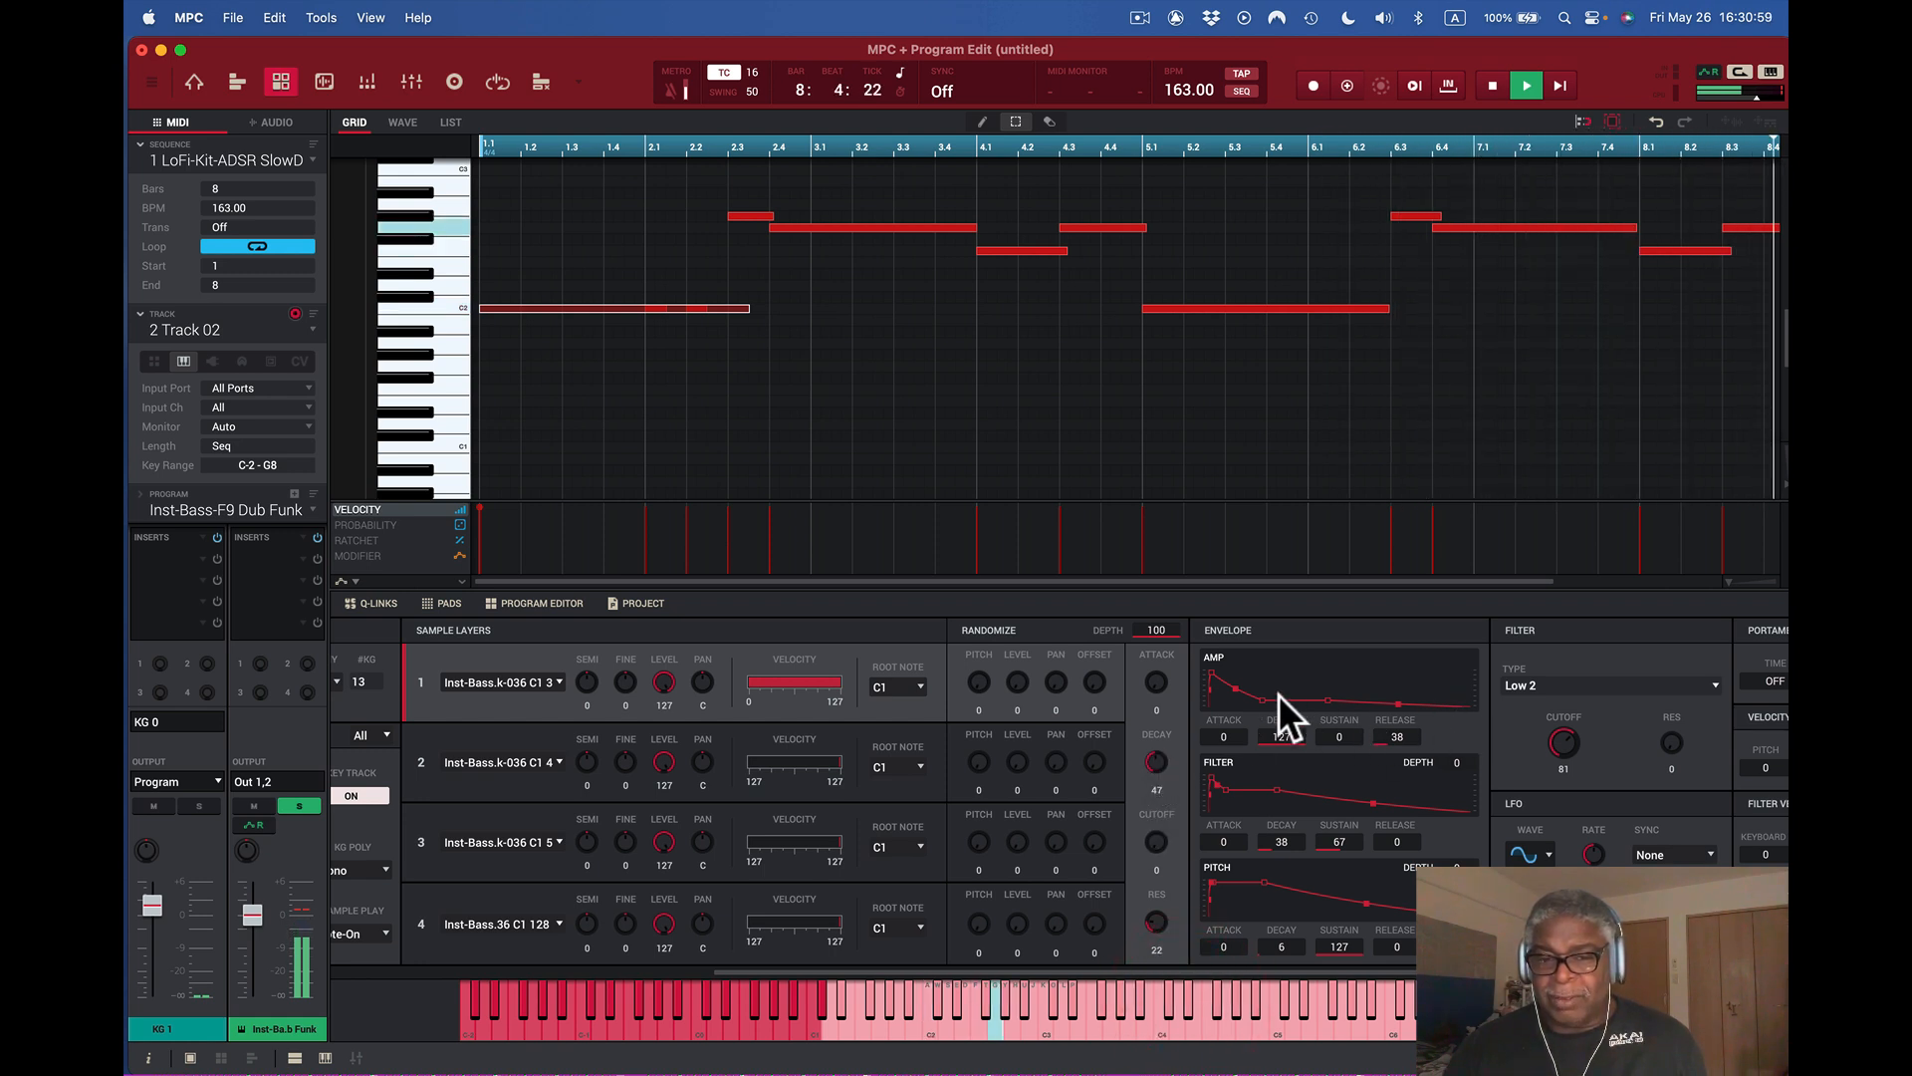
- Try adjusting the amp envelope's decay point, and reshape the filter envelope to decay 127 and sustain 92
left_click_drag(1258, 697, 1283, 738)
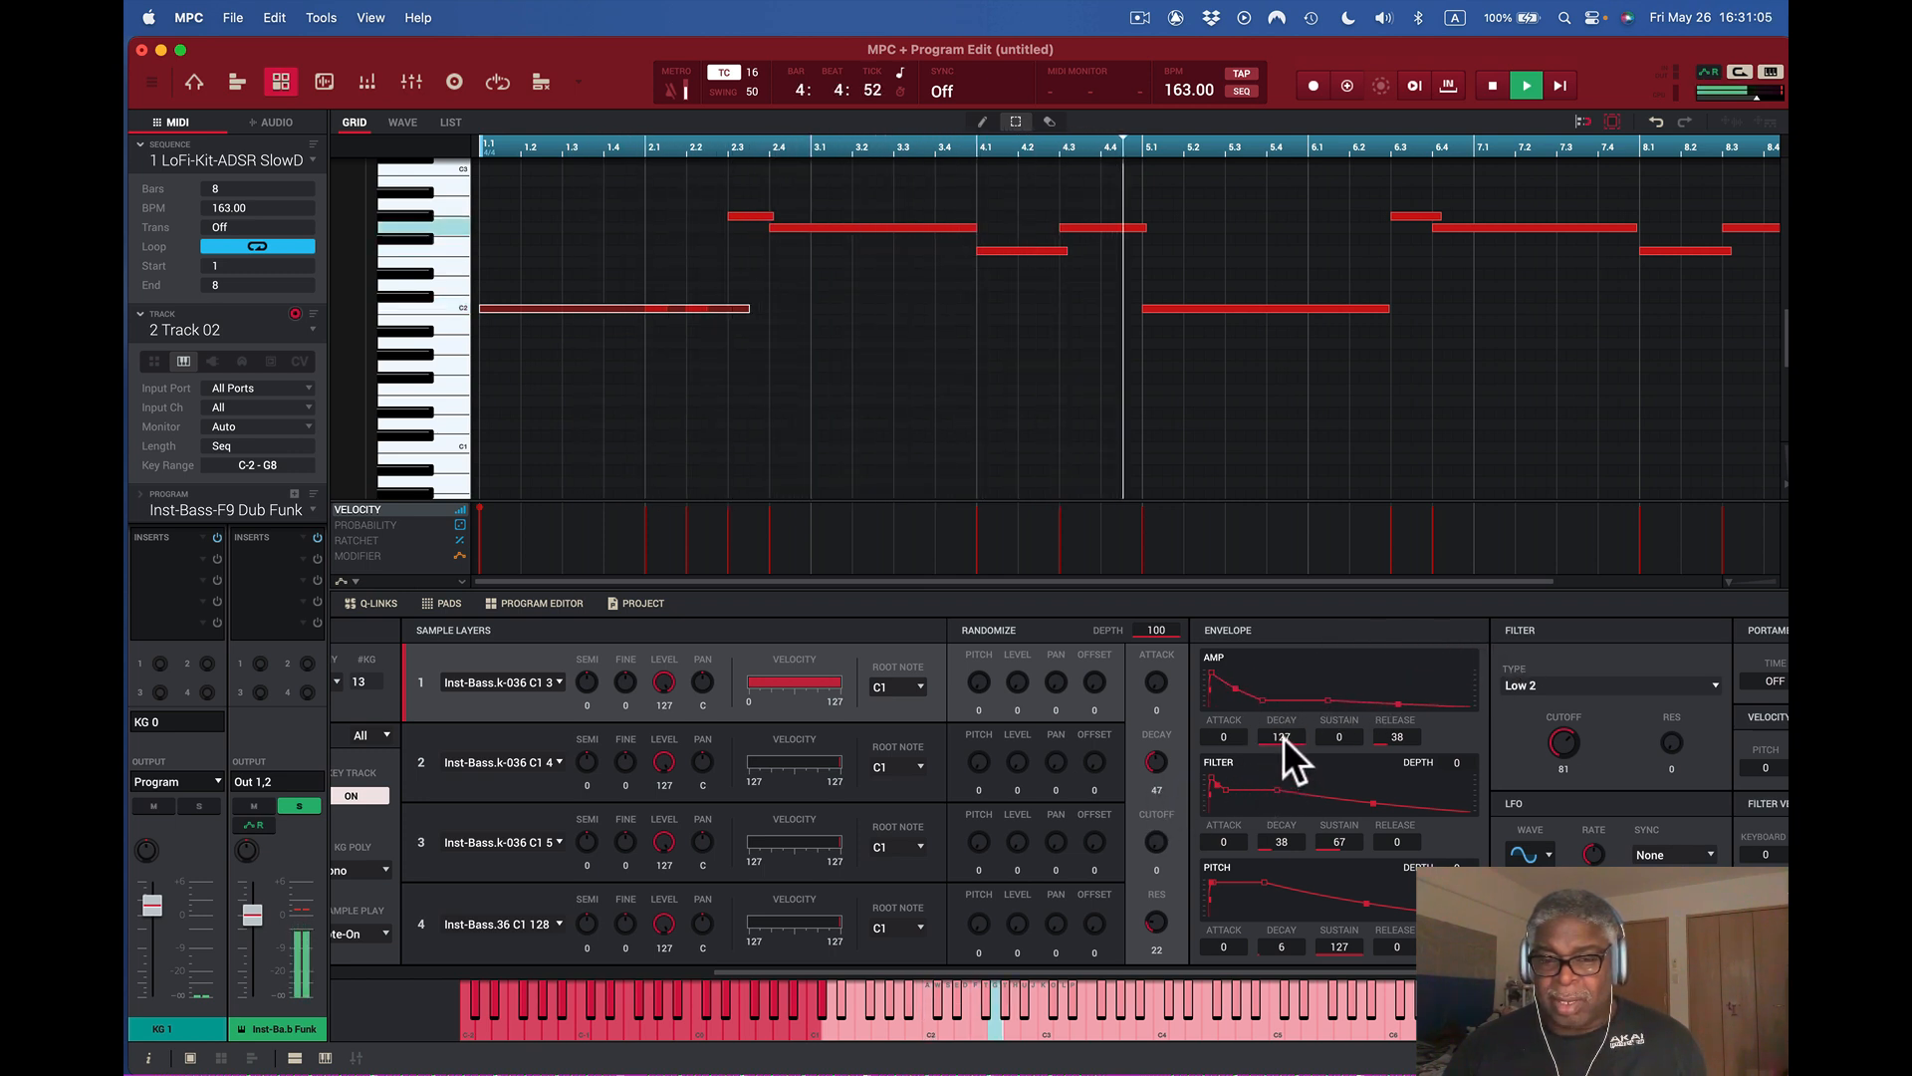
left_click(1283, 709)
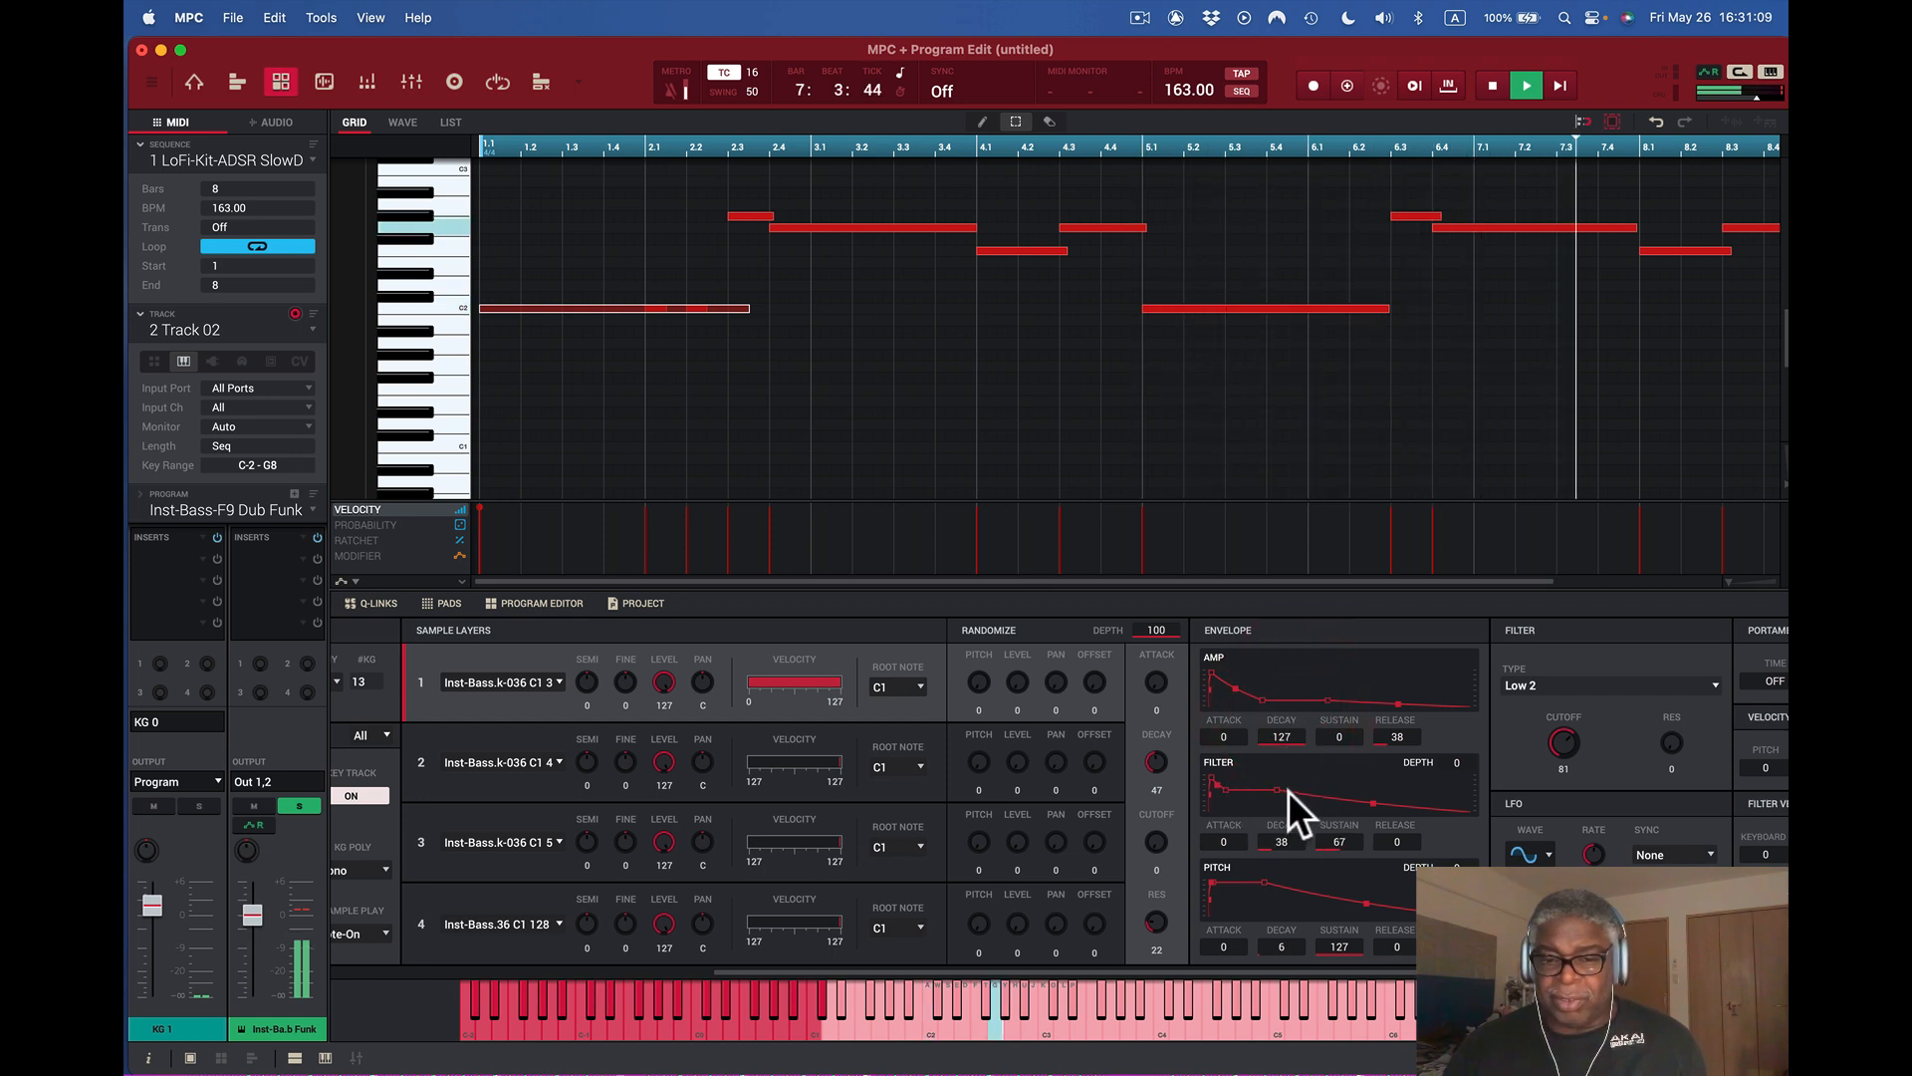
left_click(1195, 880)
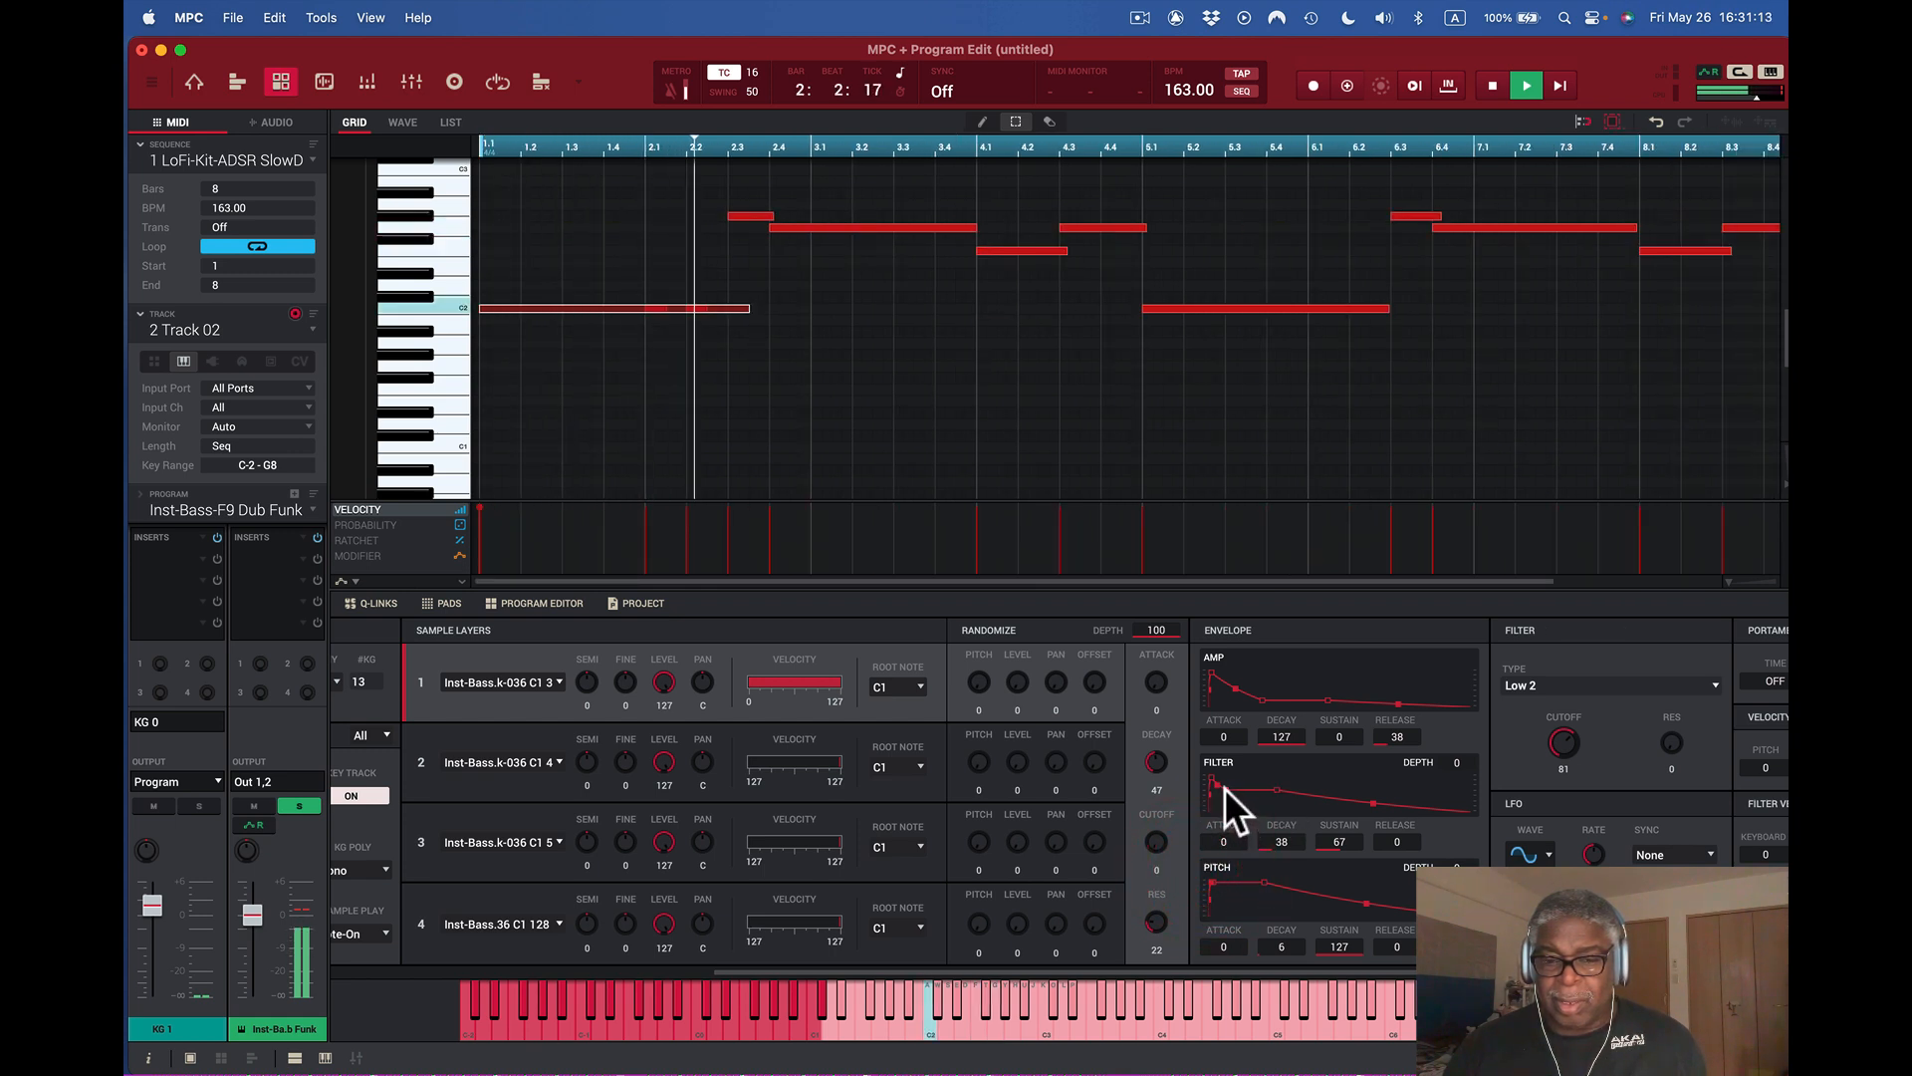
left_click_drag(1217, 828, 1455, 742)
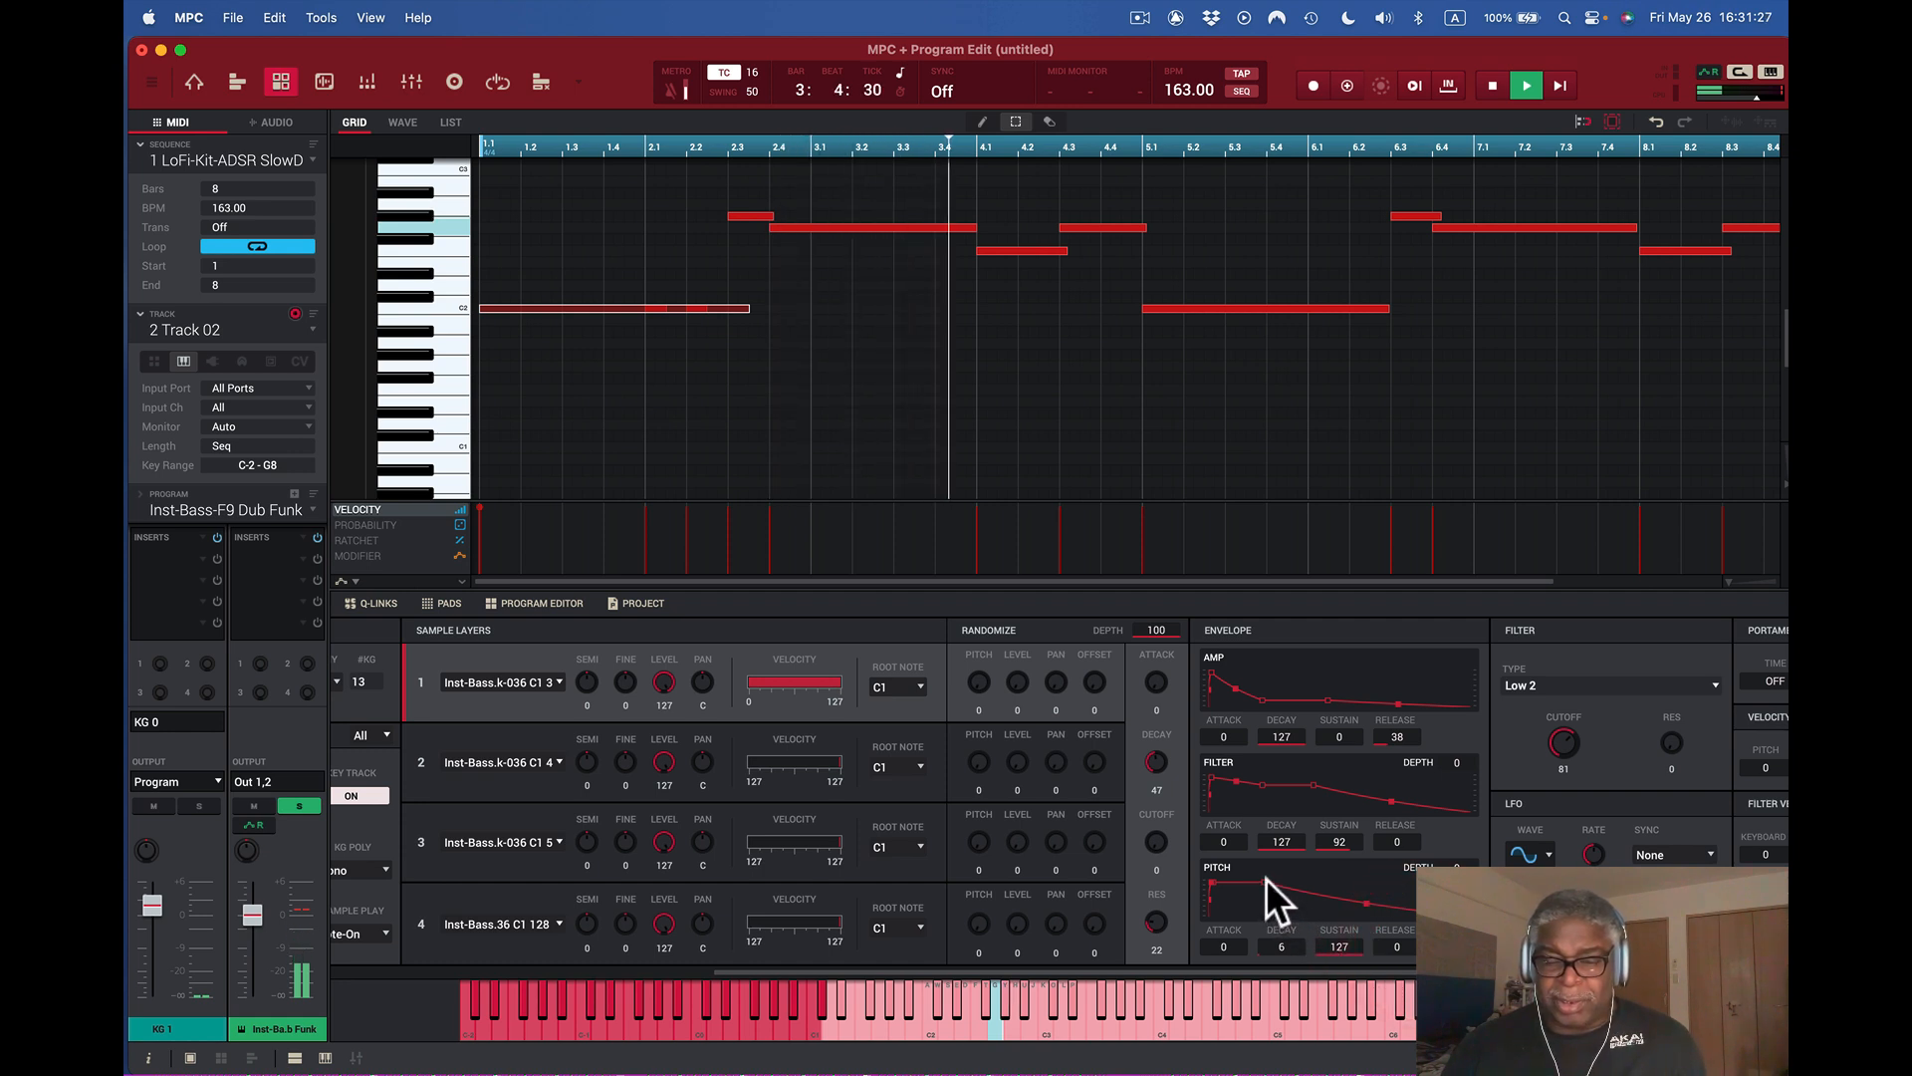
- Reshape the pitch envelope during playback, setting its release to 127
left_click(1250, 923)
left_click_drag(1264, 882, 1261, 881)
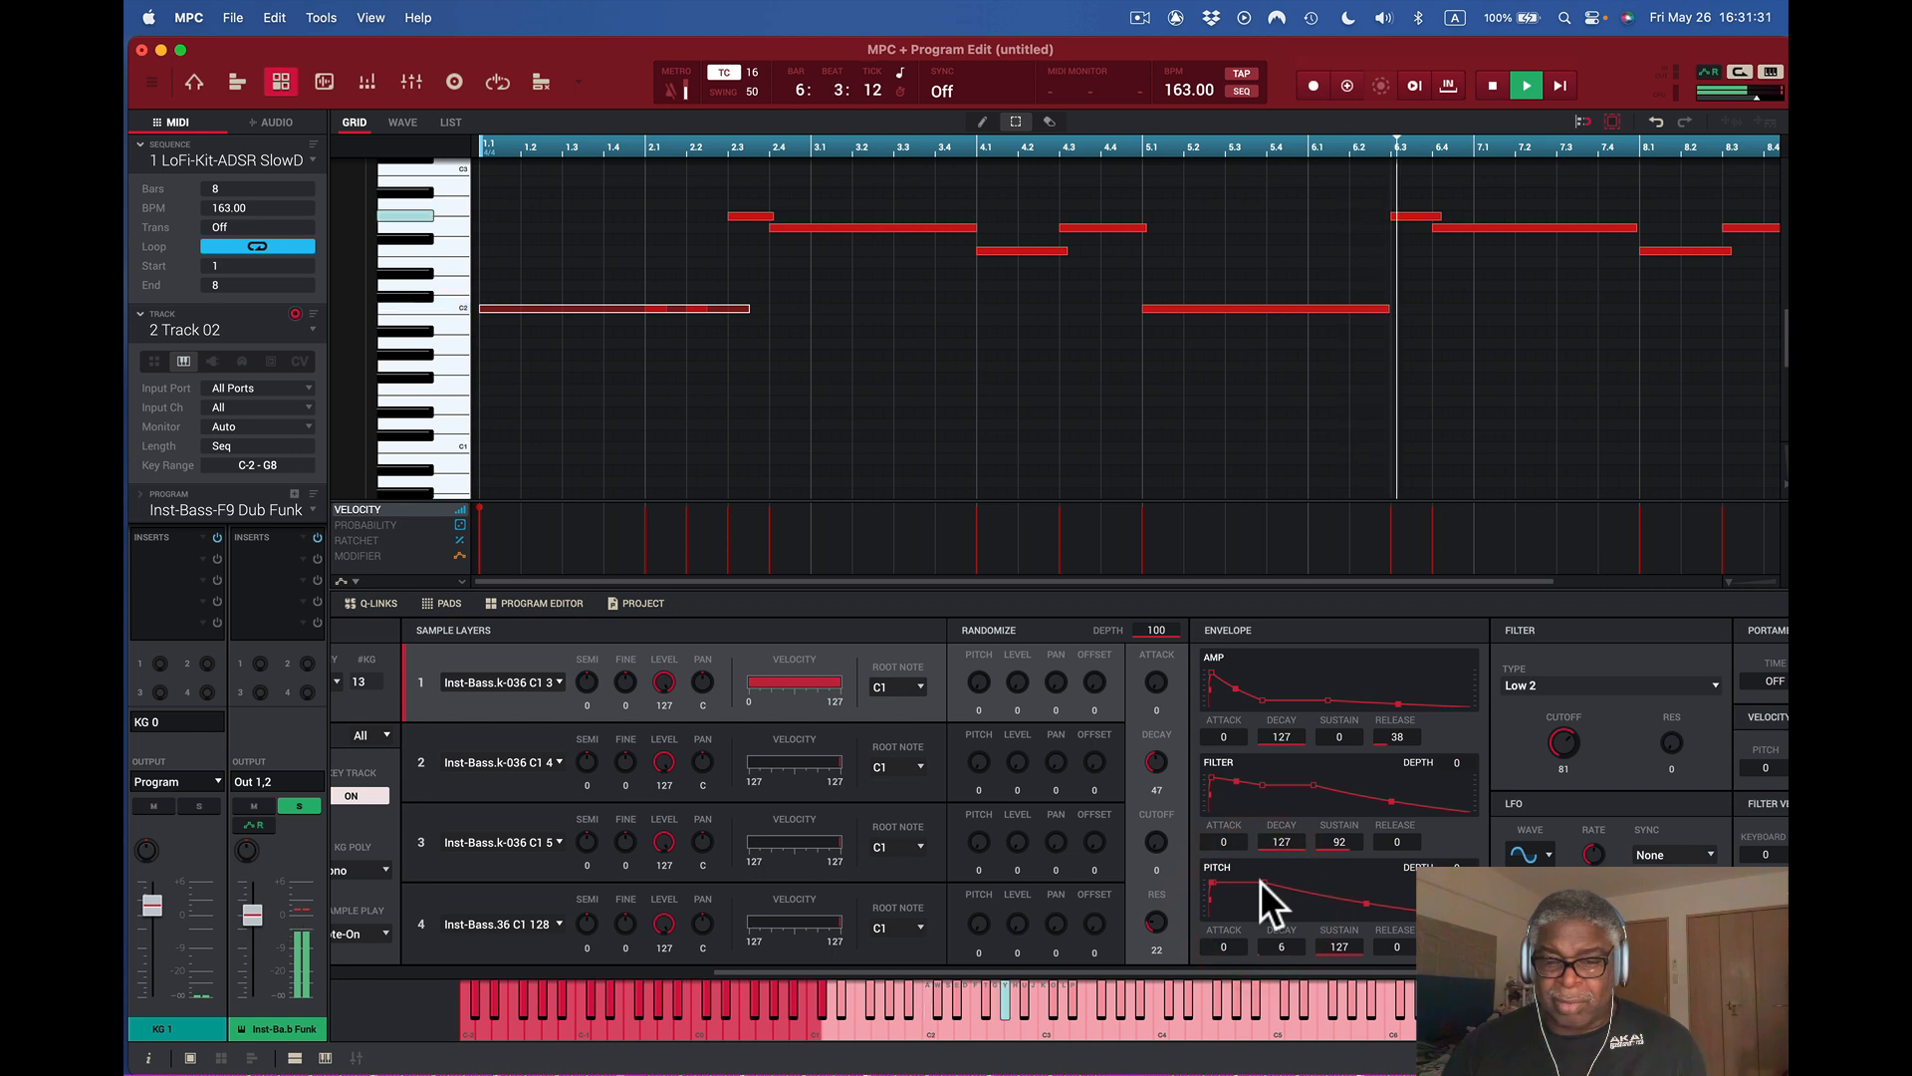
left_click_drag(1263, 881, 1326, 919)
left_click(1235, 928)
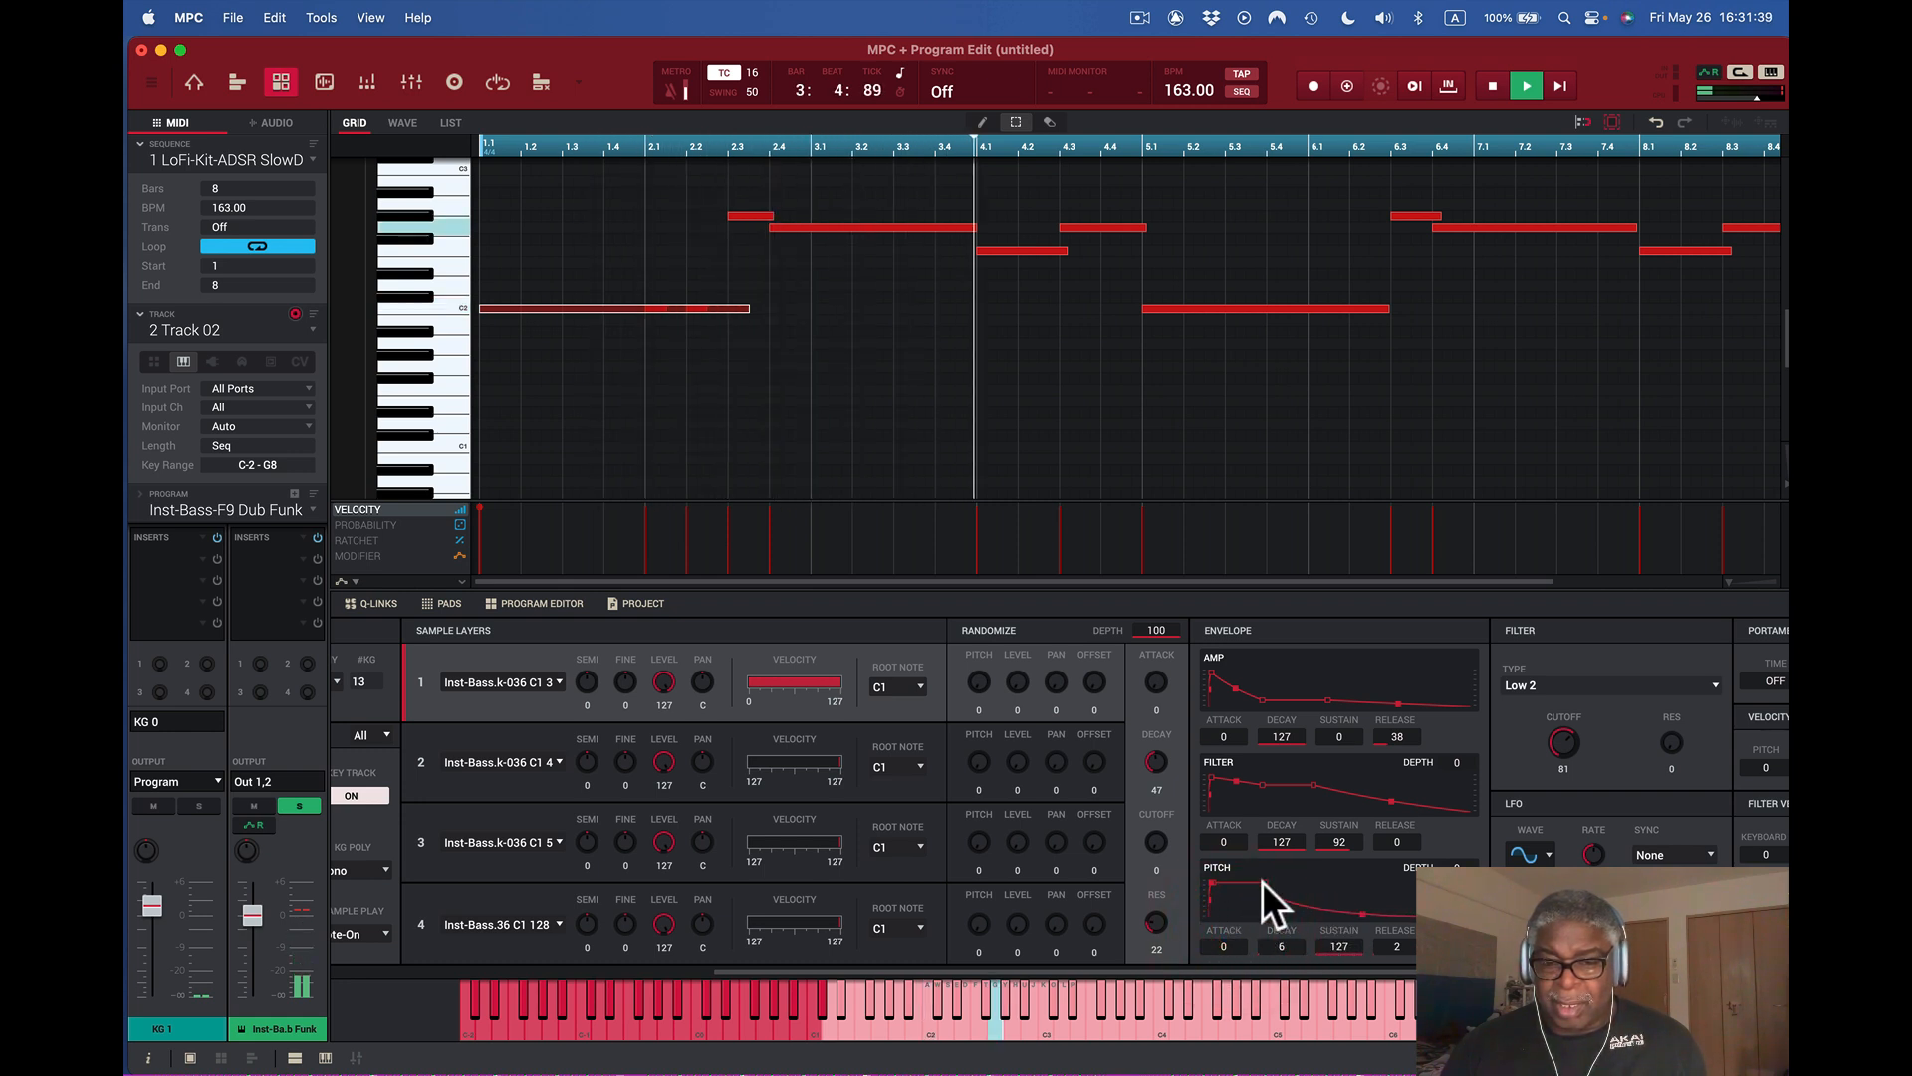
left_click_drag(1263, 882, 1382, 883)
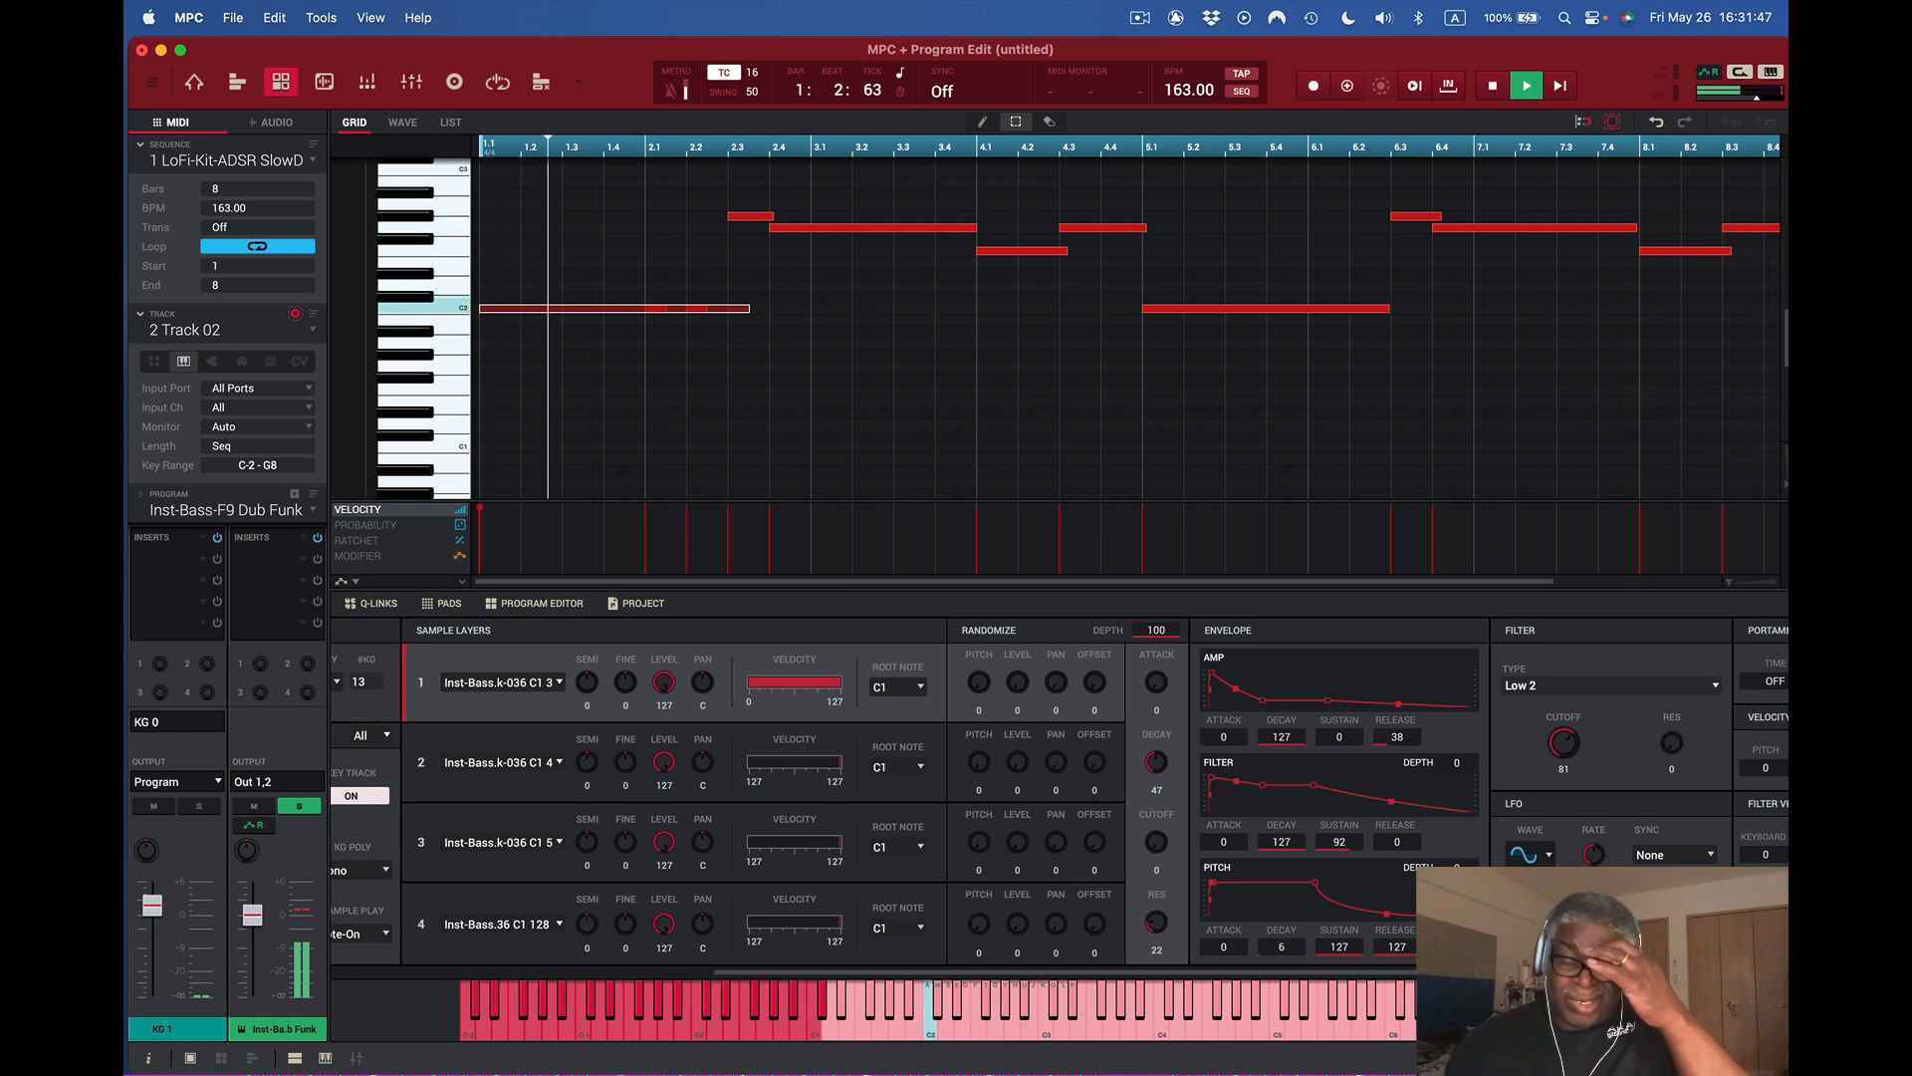
left_click(1378, 886)
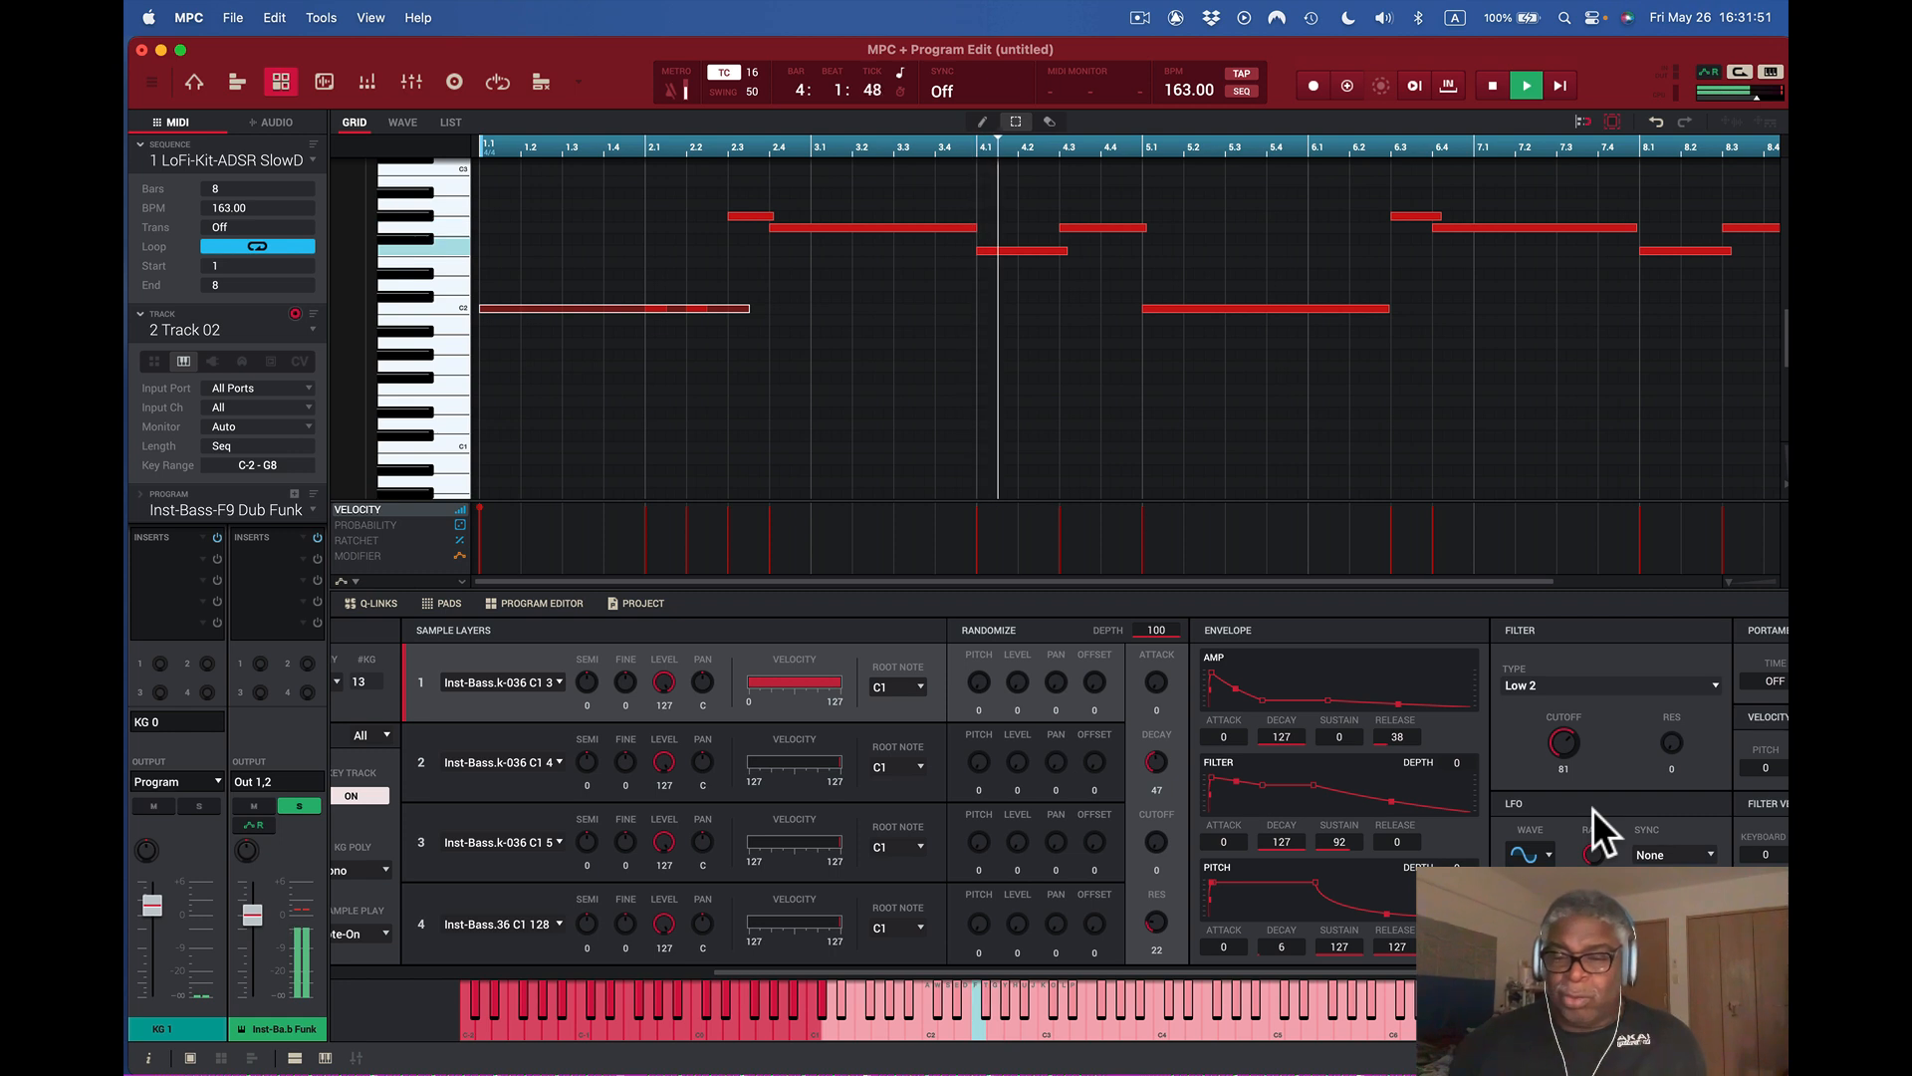
- Set the filter type for all keygroups to Lowpass 4 Pole
scroll(1593, 809, "right", 1)
scroll(1593, 808, "right", 5)
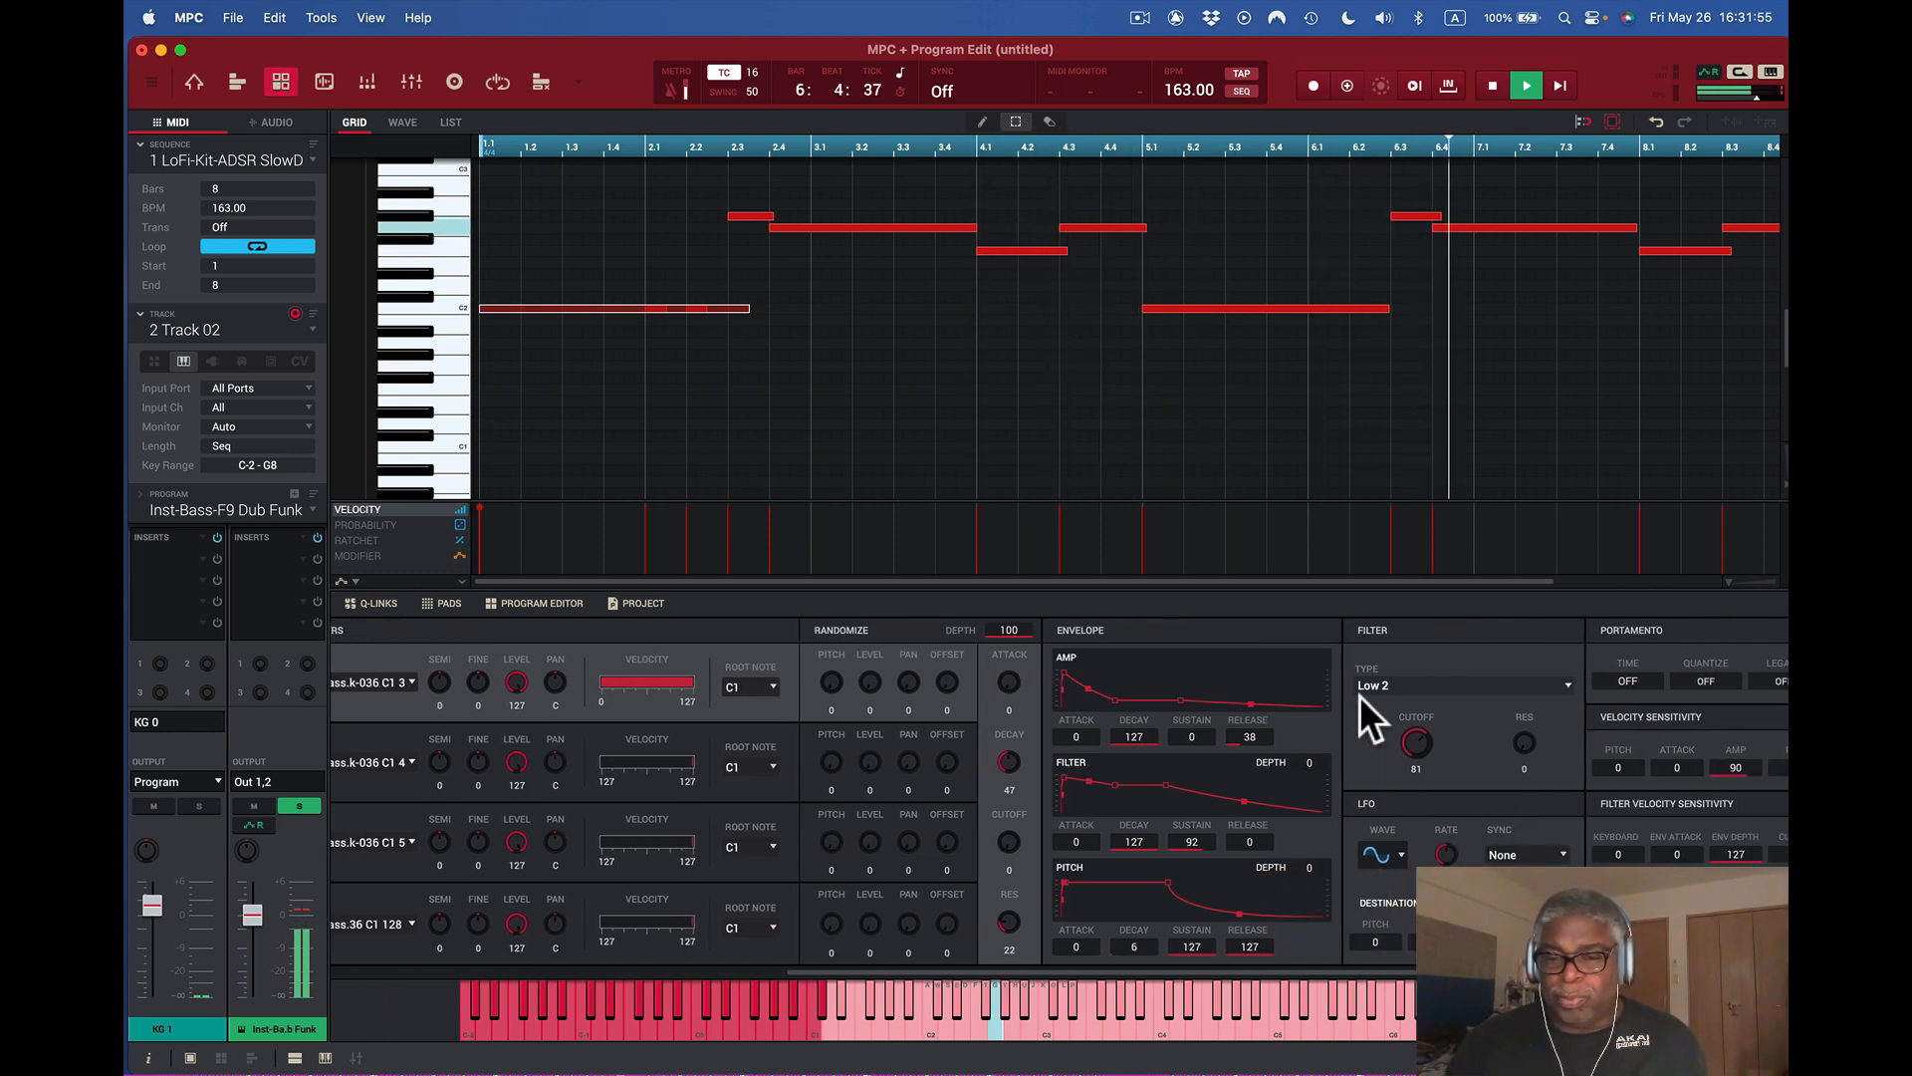
left_click(1564, 683)
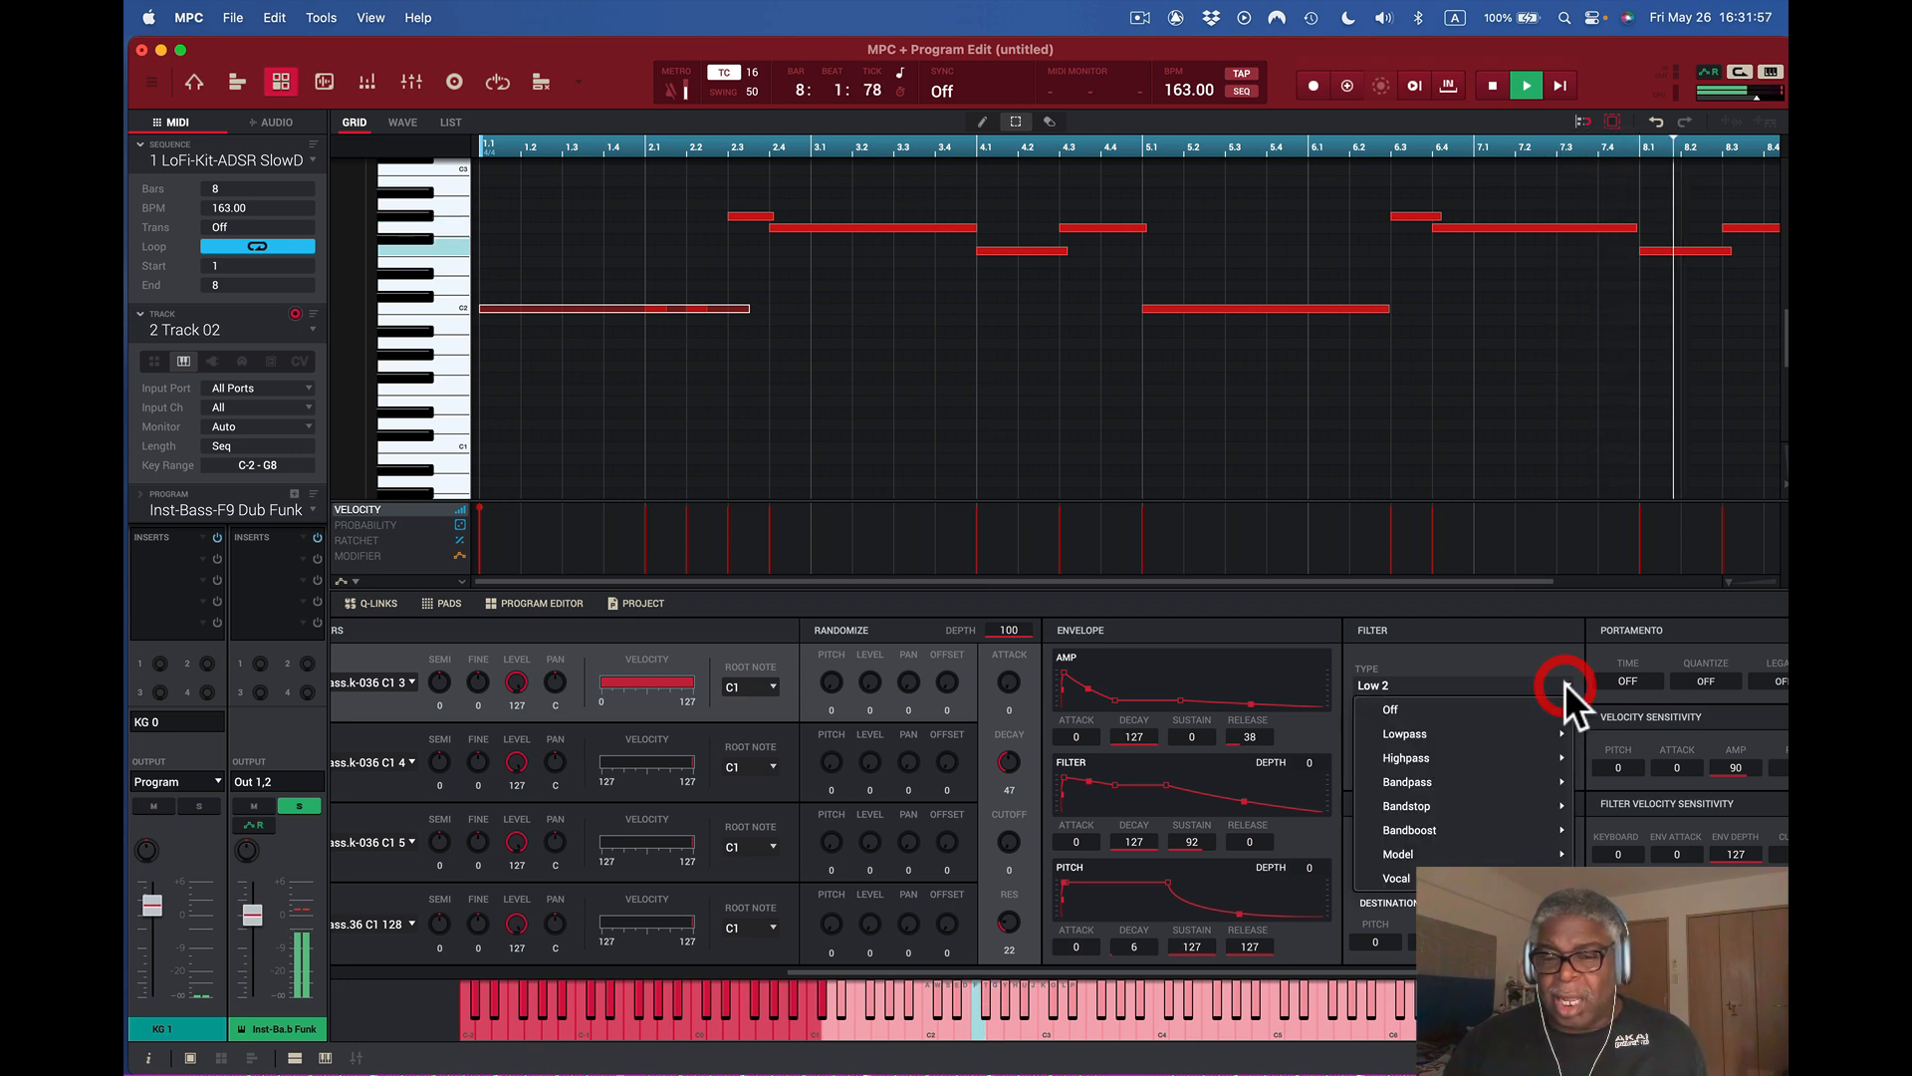
mouse_move(1528, 732)
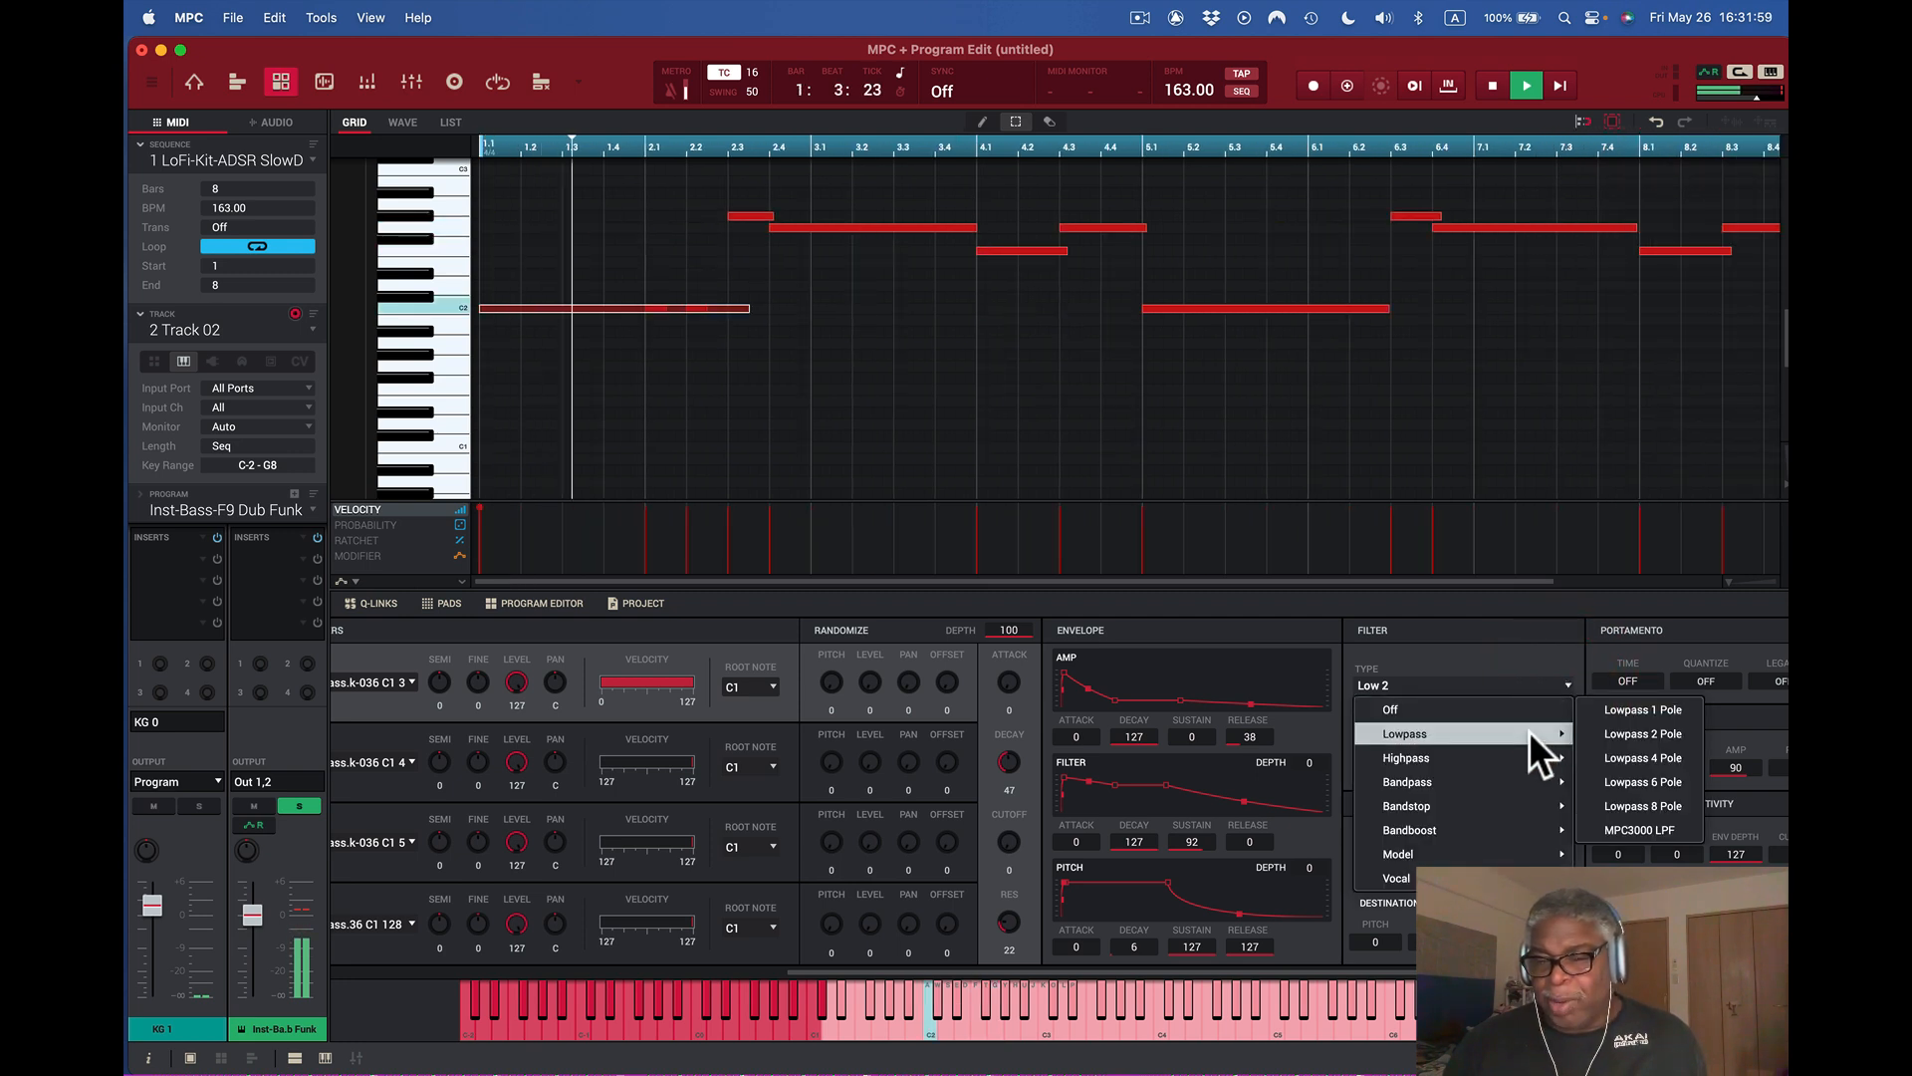
left_click(1677, 757)
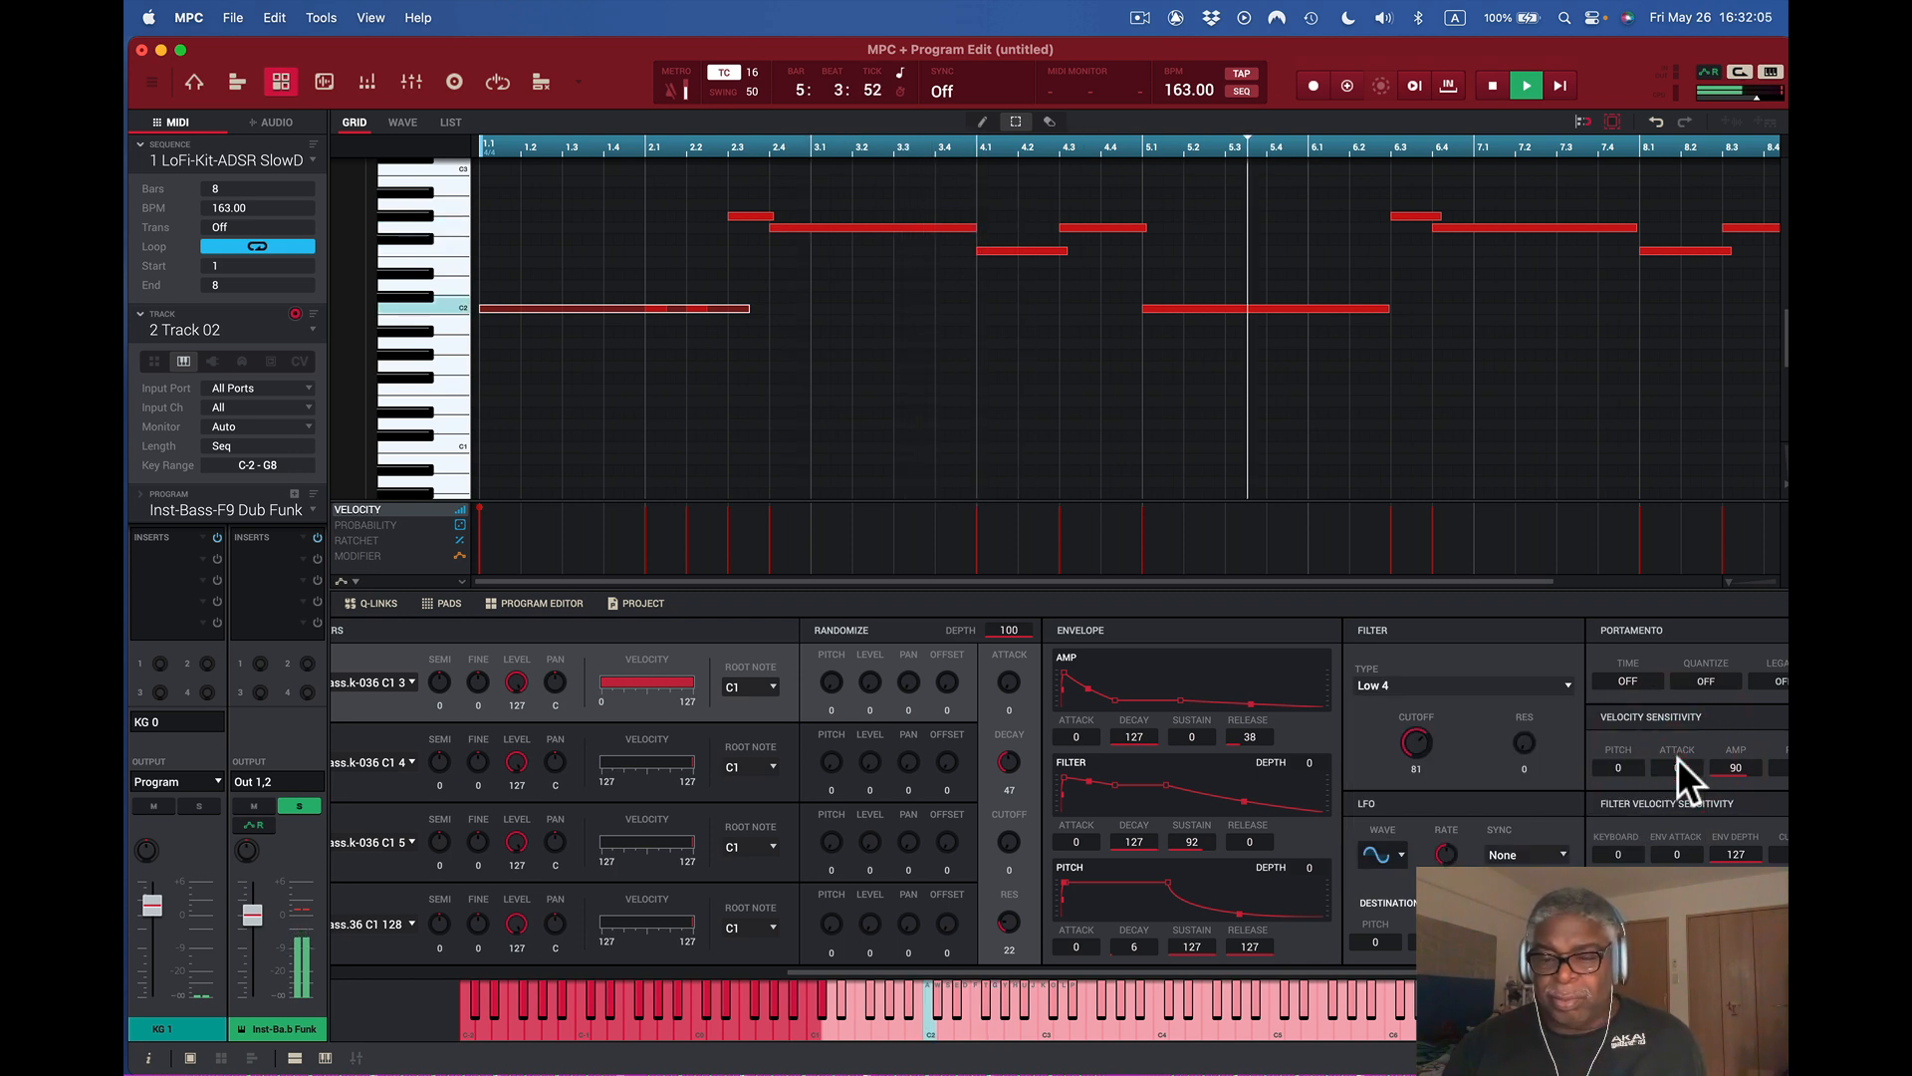
- Try Lowpass 6 Pole as the filter type during playback, and set it back to Lowpass 4 Pole
left_click(1564, 684)
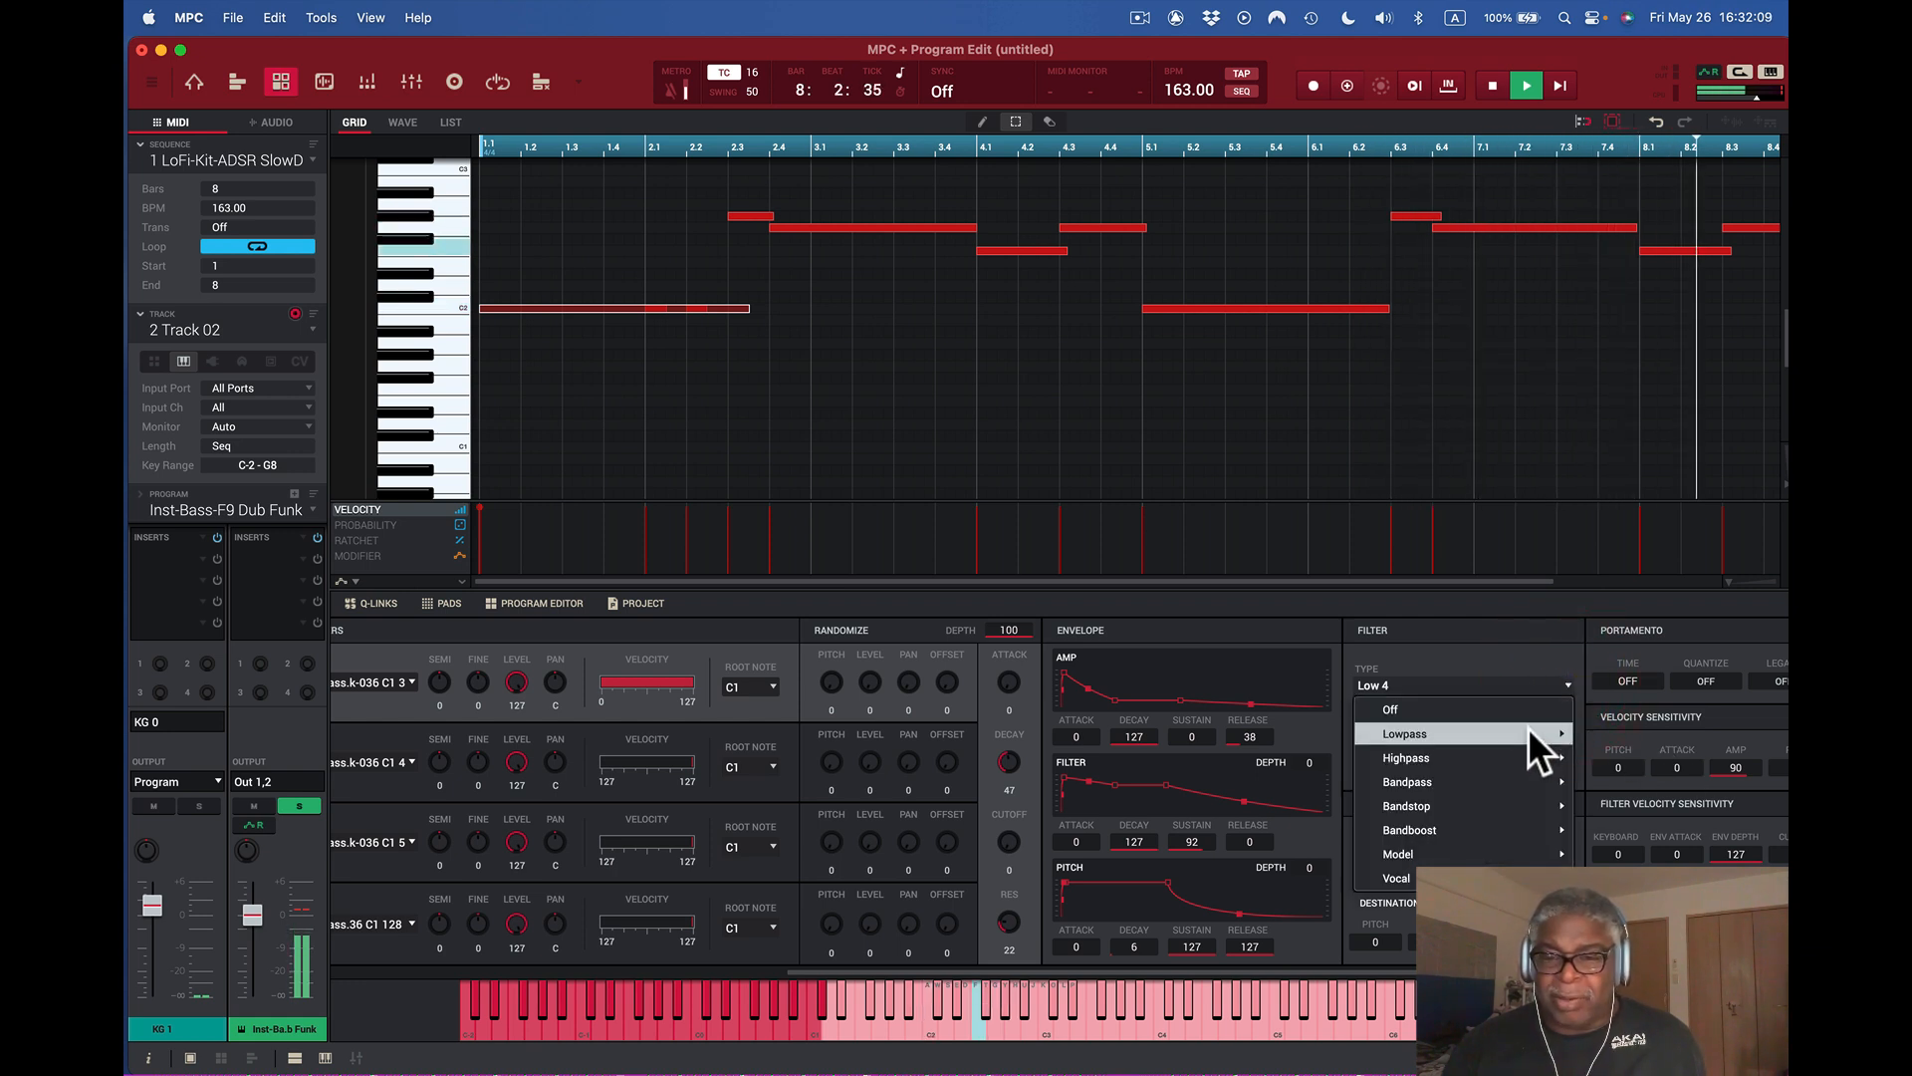
mouse_move(1528, 729)
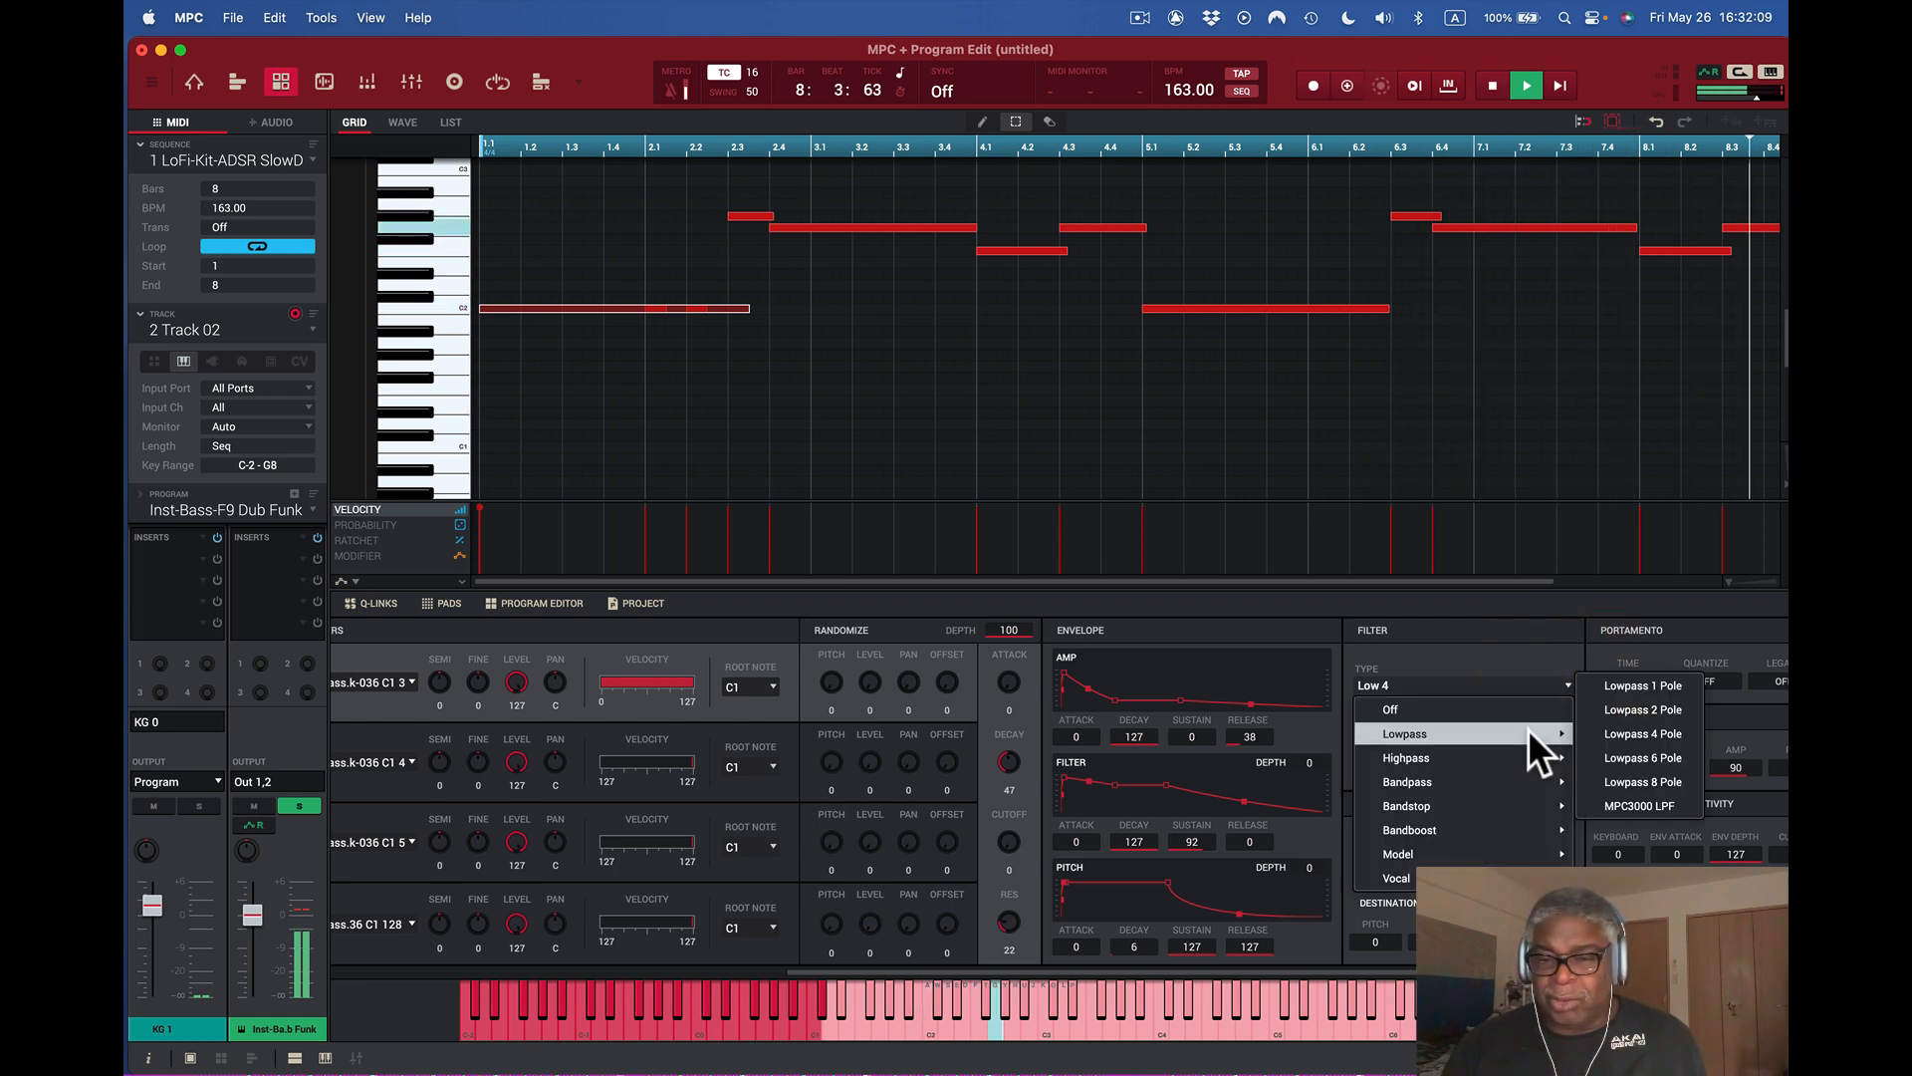
left_click(1663, 759)
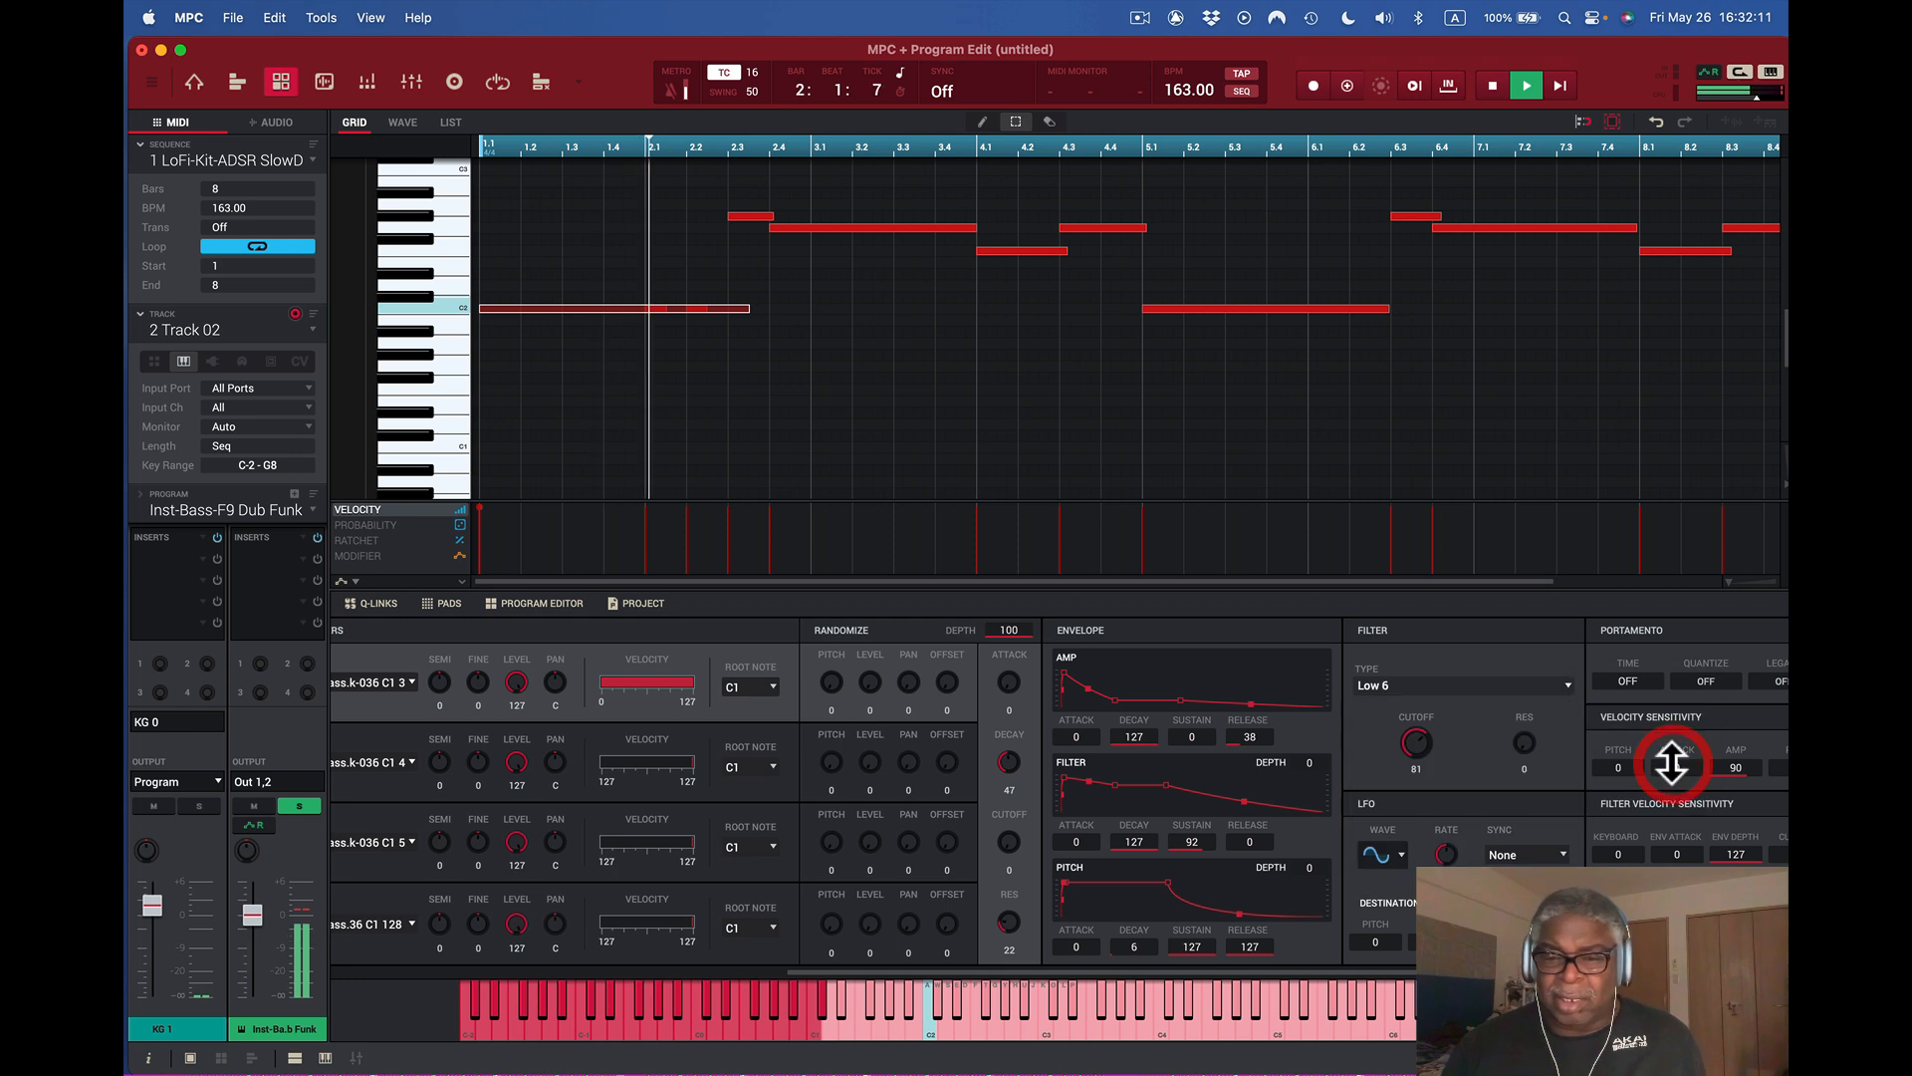
left_click(1564, 683)
mouse_move(1526, 731)
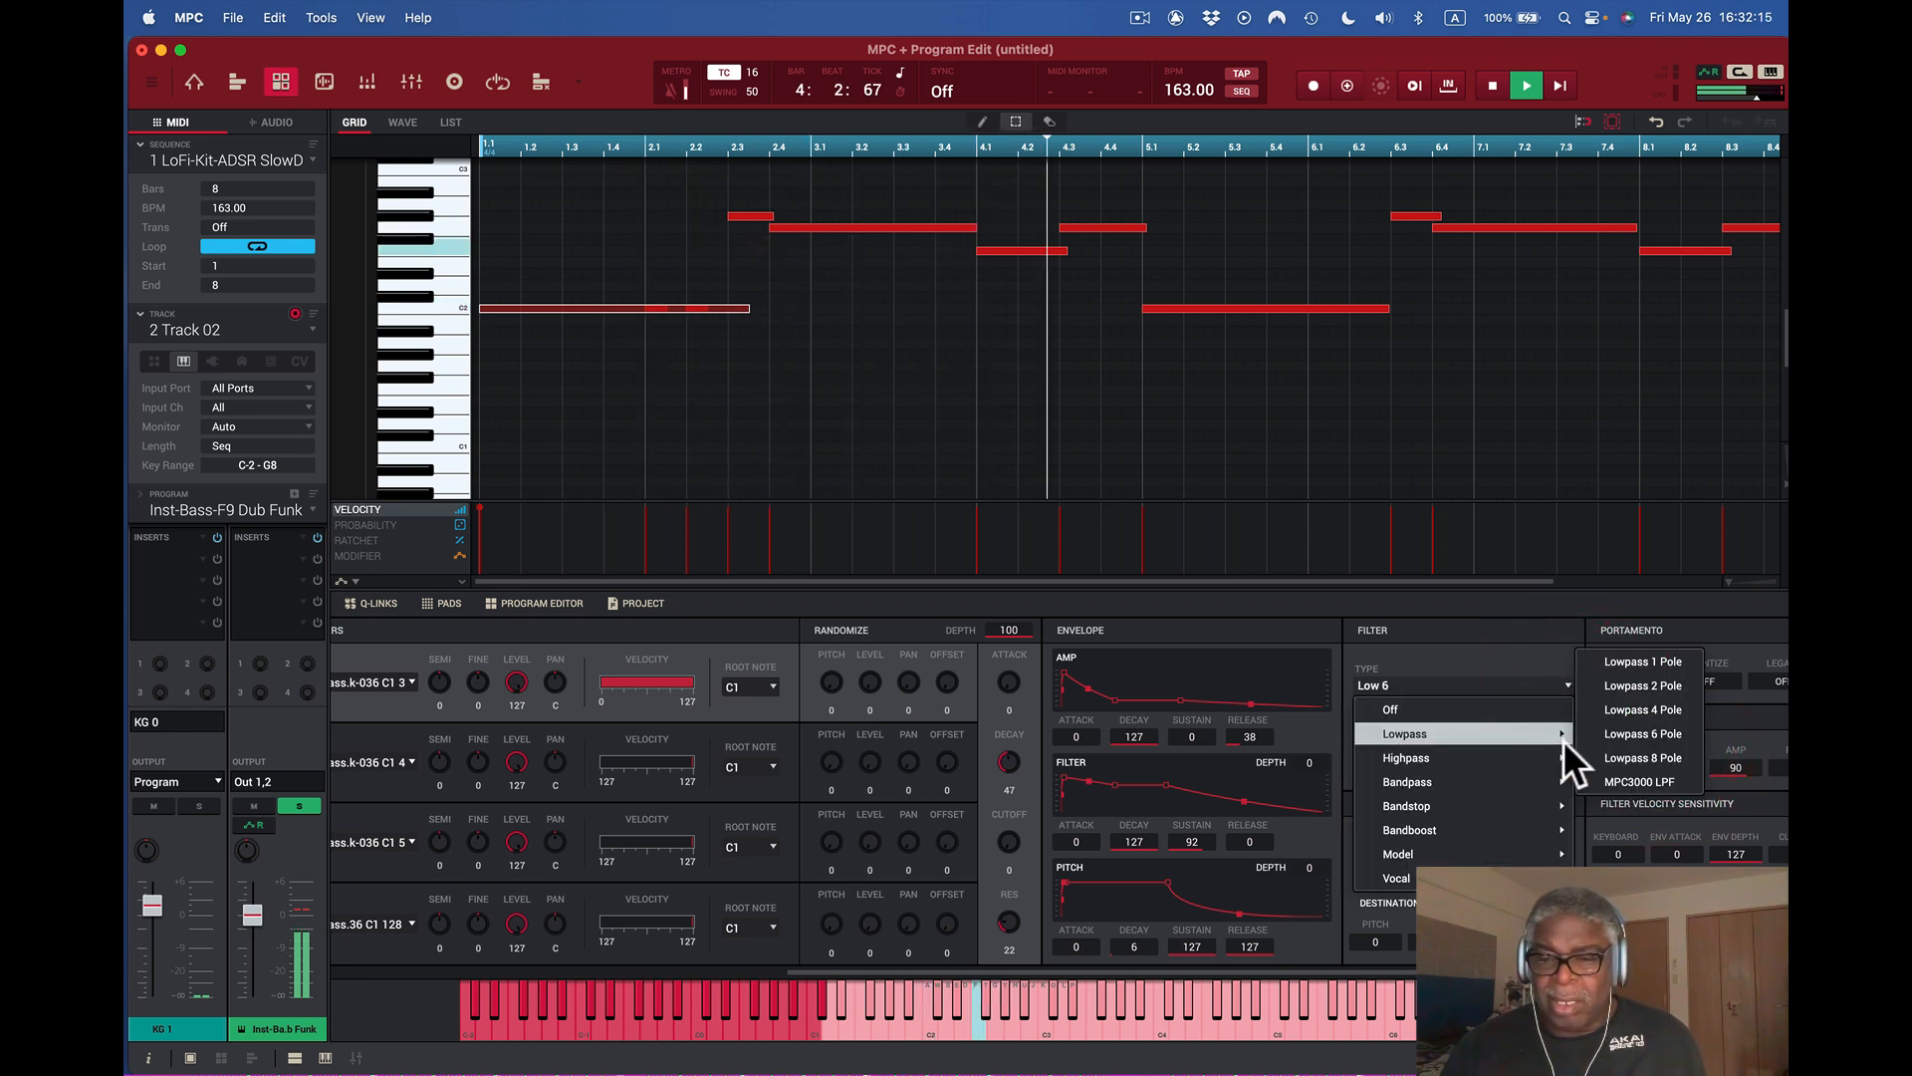
left_click(1675, 709)
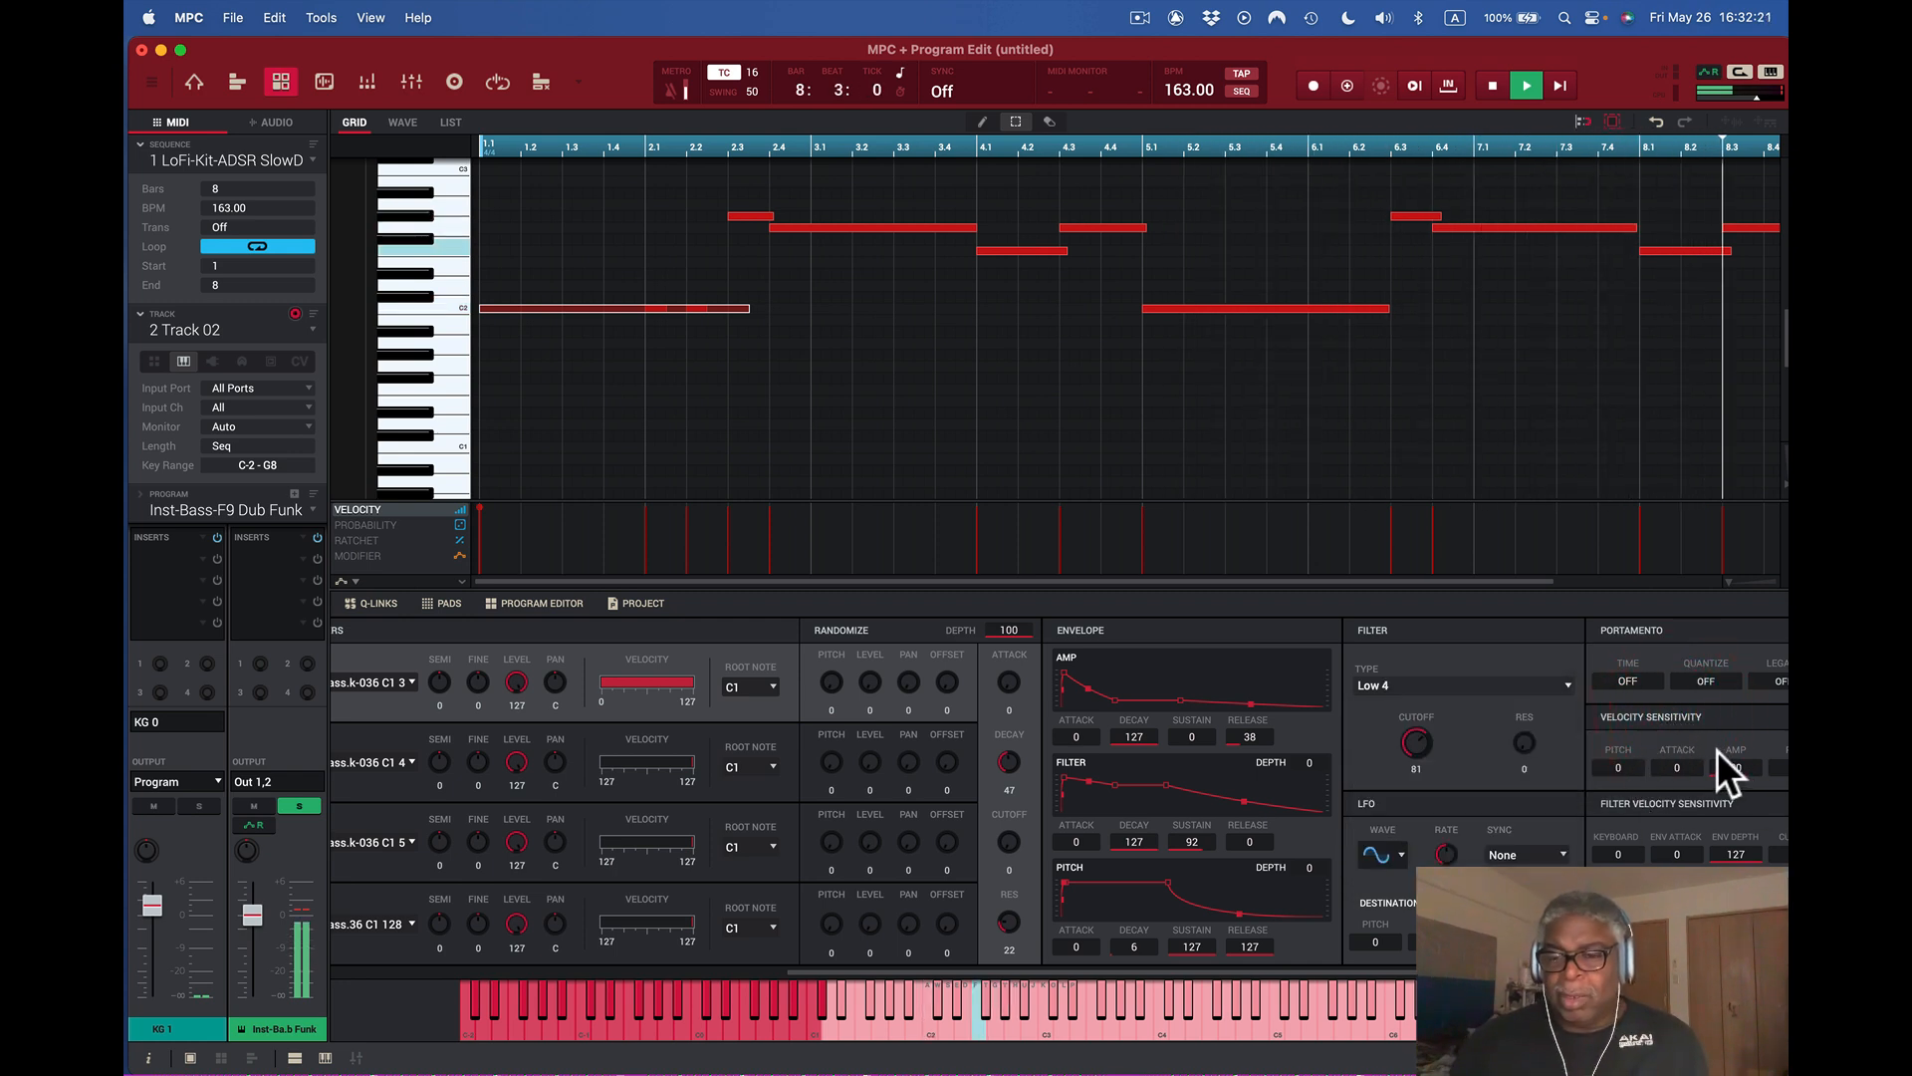
- Set the bass program's portamento time to 42 and turn portamento quantize on during playback
scroll(1717, 750, "right", 2)
scroll(1717, 750, "right", 6)
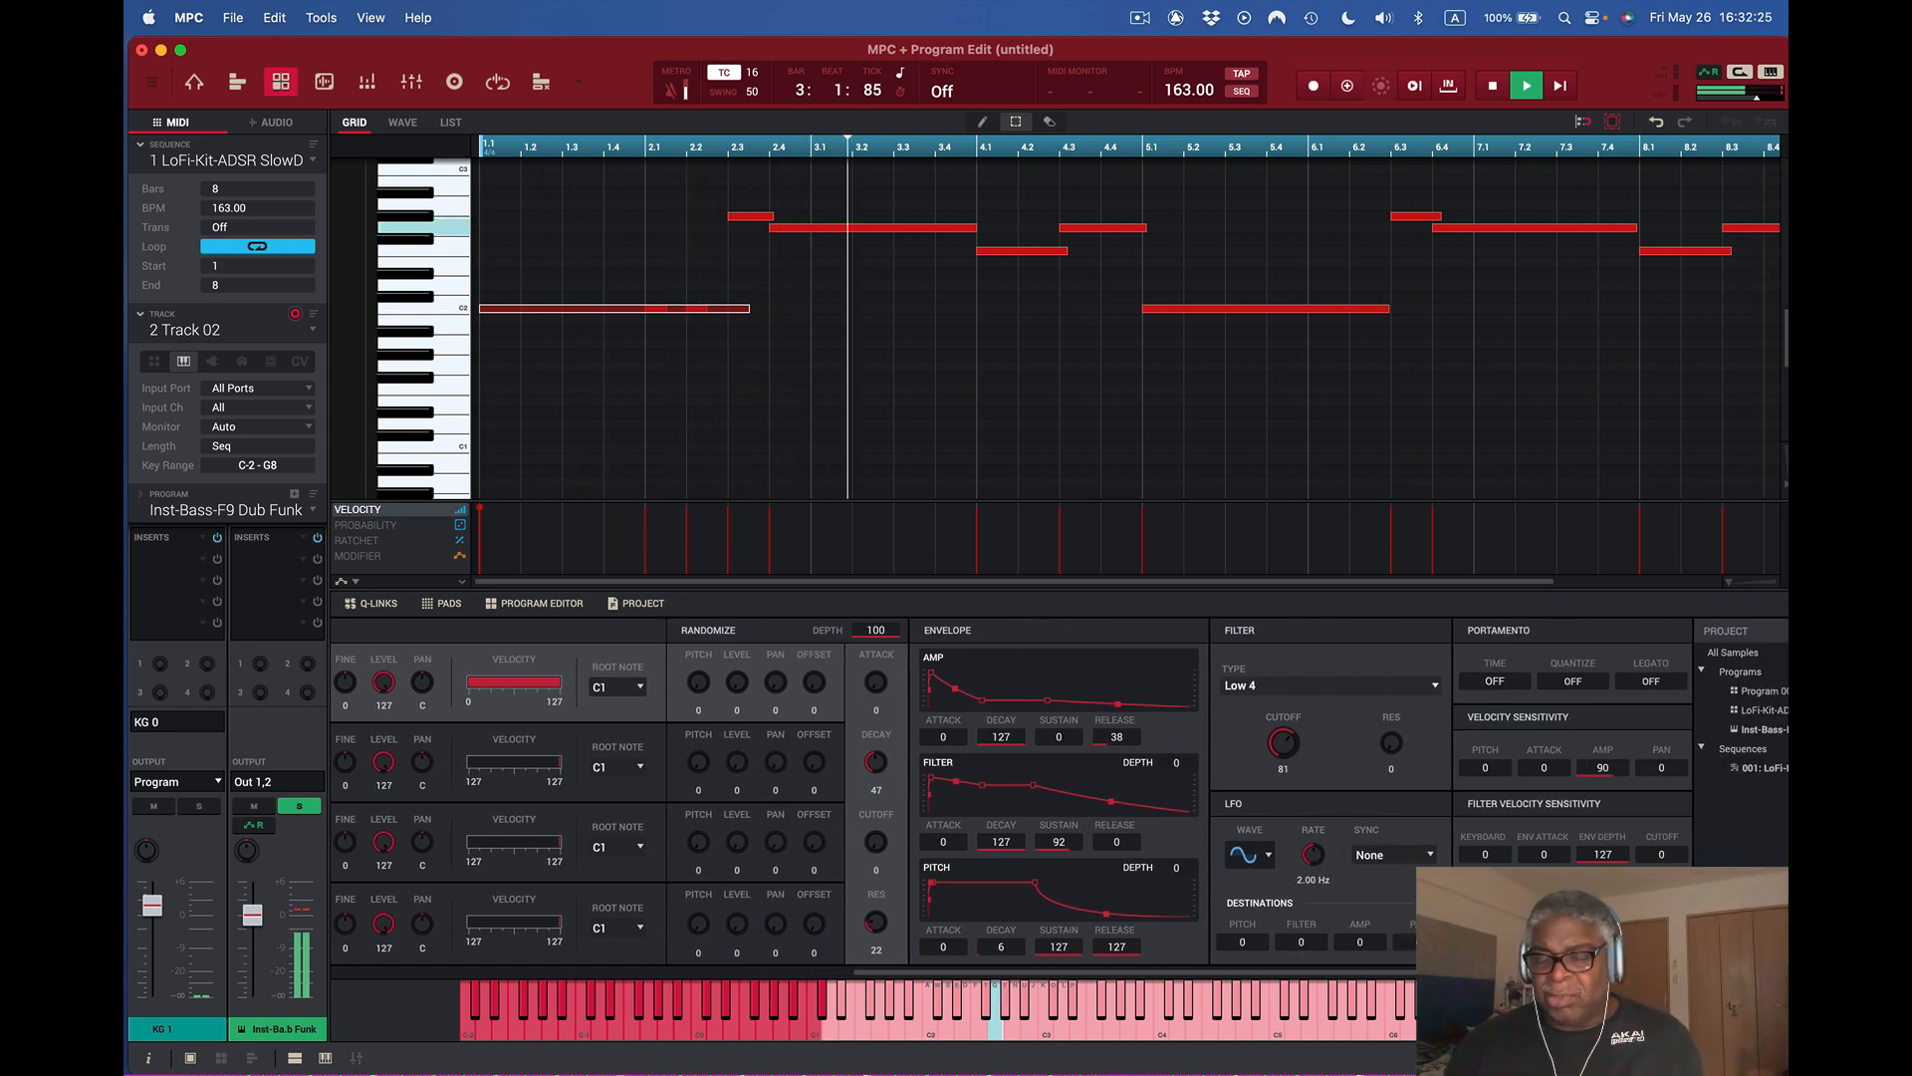
left_click_drag(1489, 684, 1489, 644)
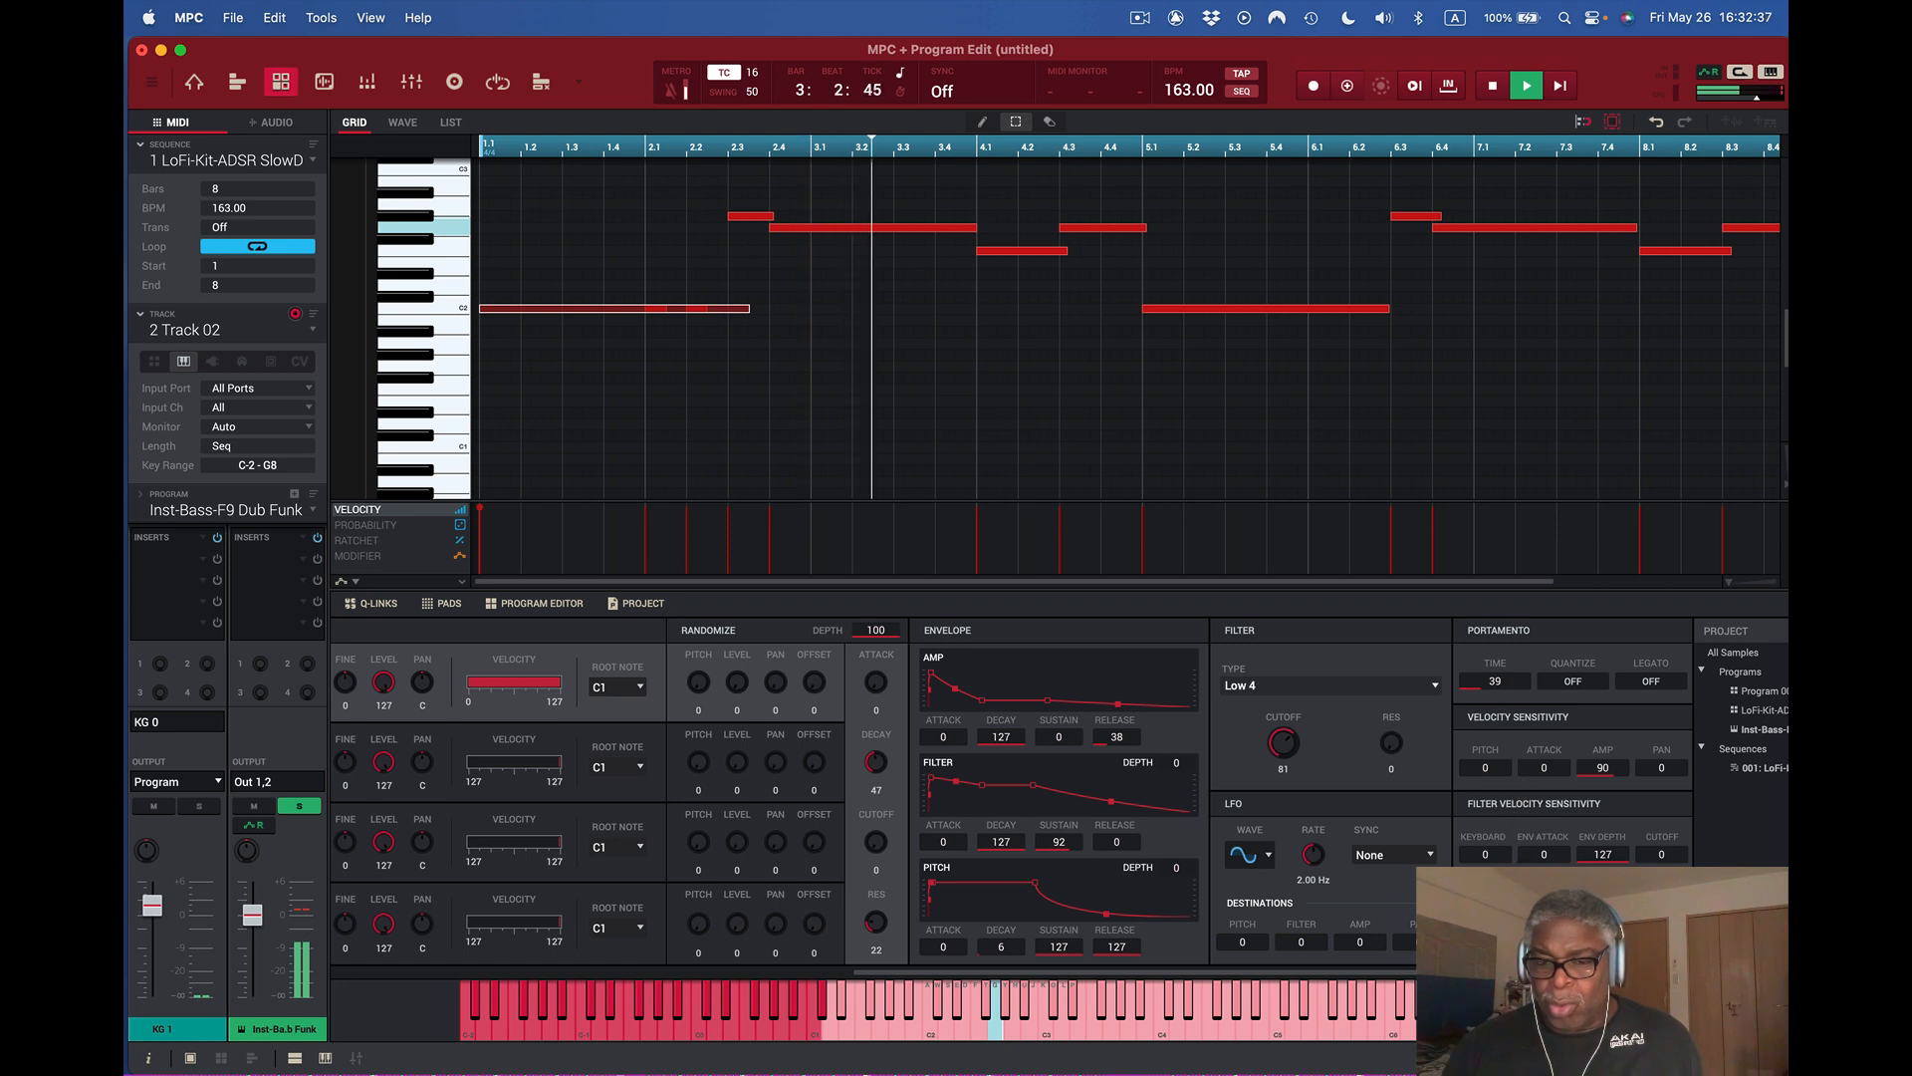
left_click(1582, 680)
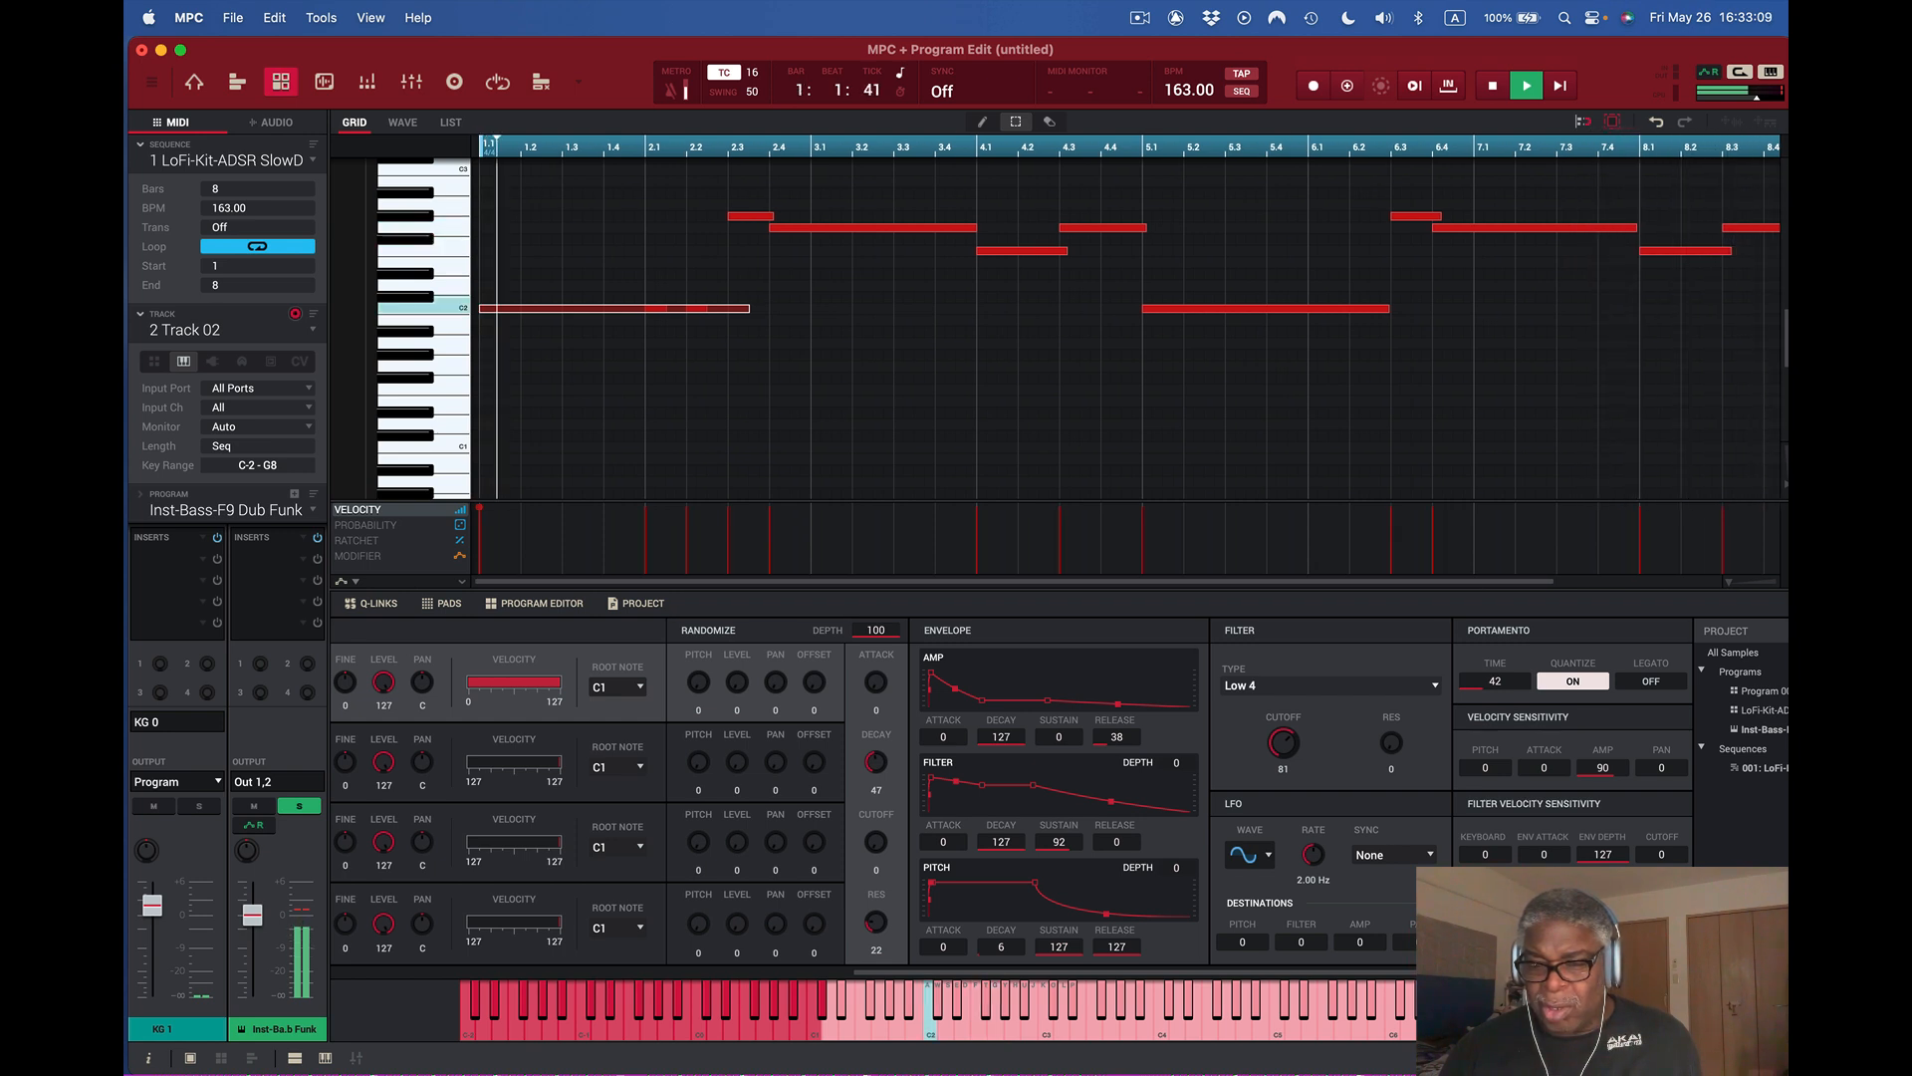
- Set the Keyboard amount under Filter Velocity Sensitivity to 24 for the bass keygroups
left_click_drag(1485, 854, 1485, 834)
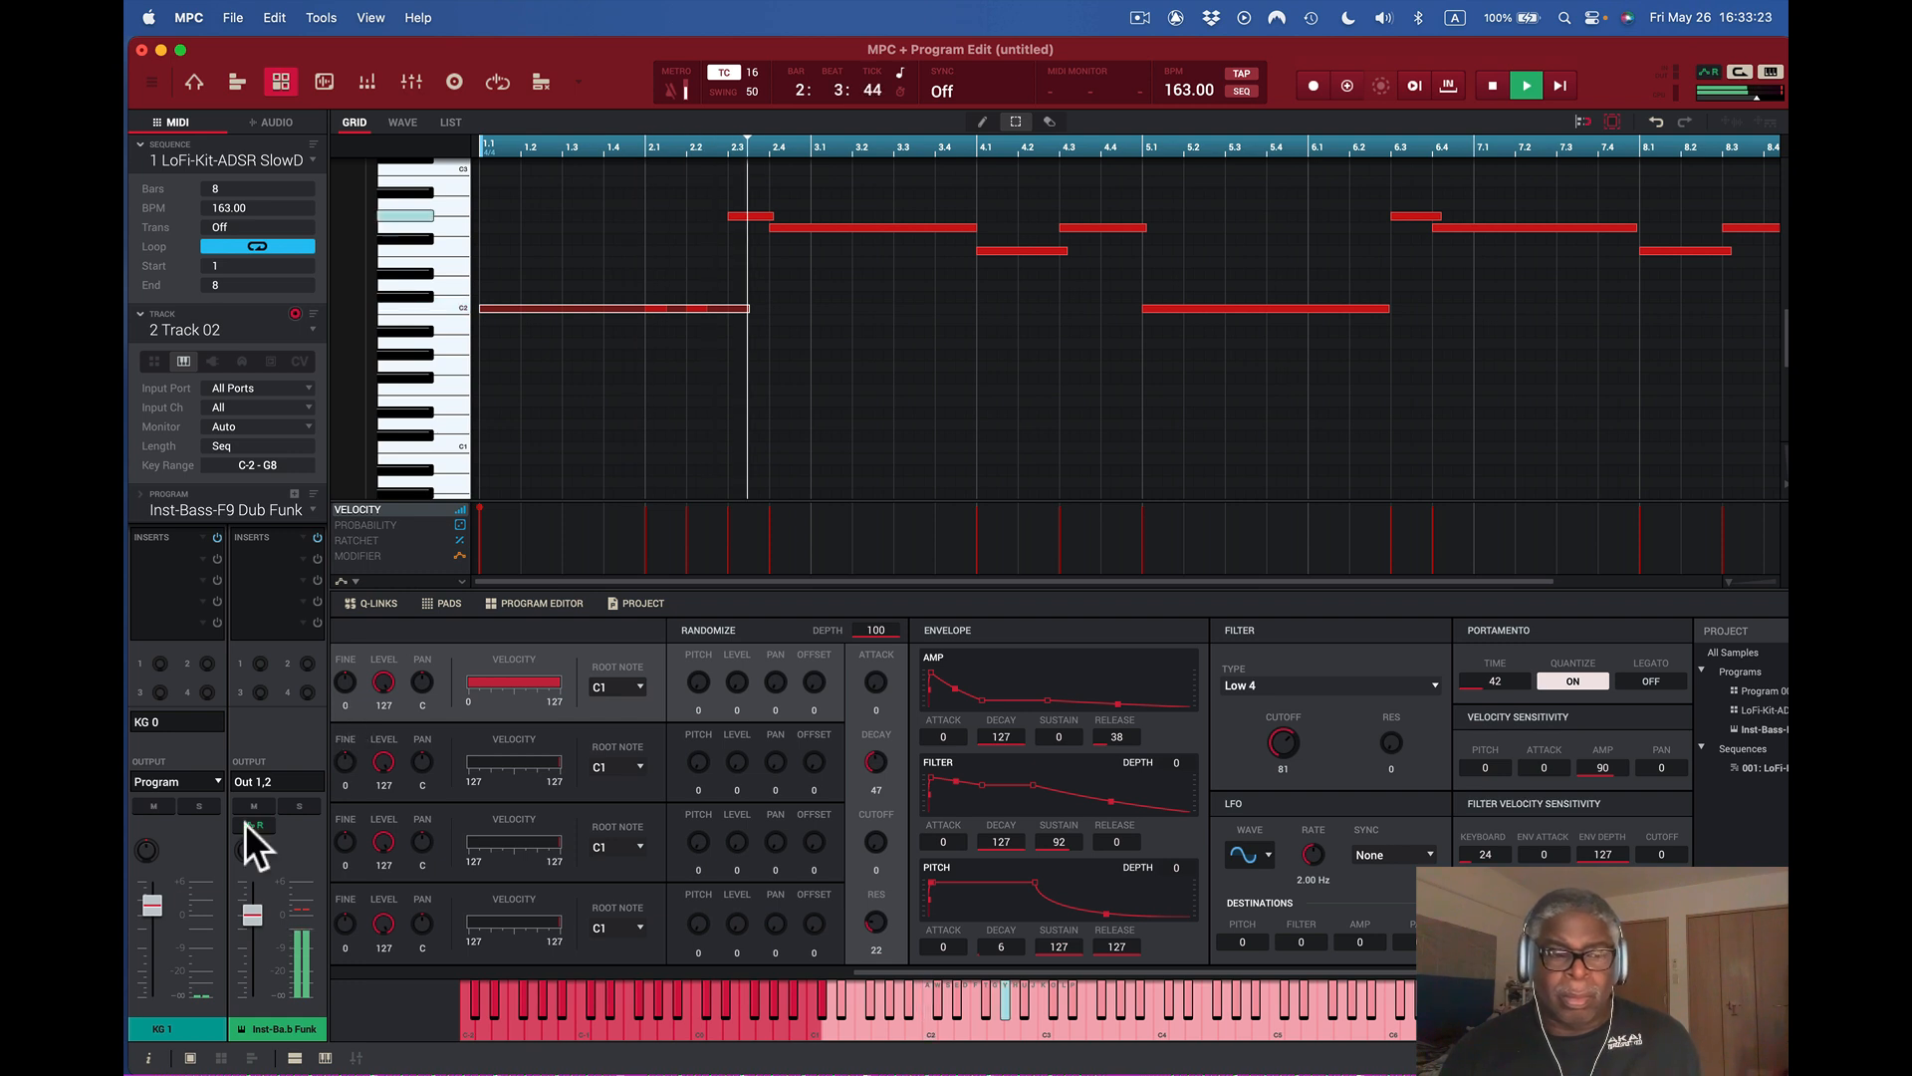
mouse_move(253, 914)
left_mouse_down()
mouse_move(249, 940)
mouse_move(263, 905)
left_mouse_up()
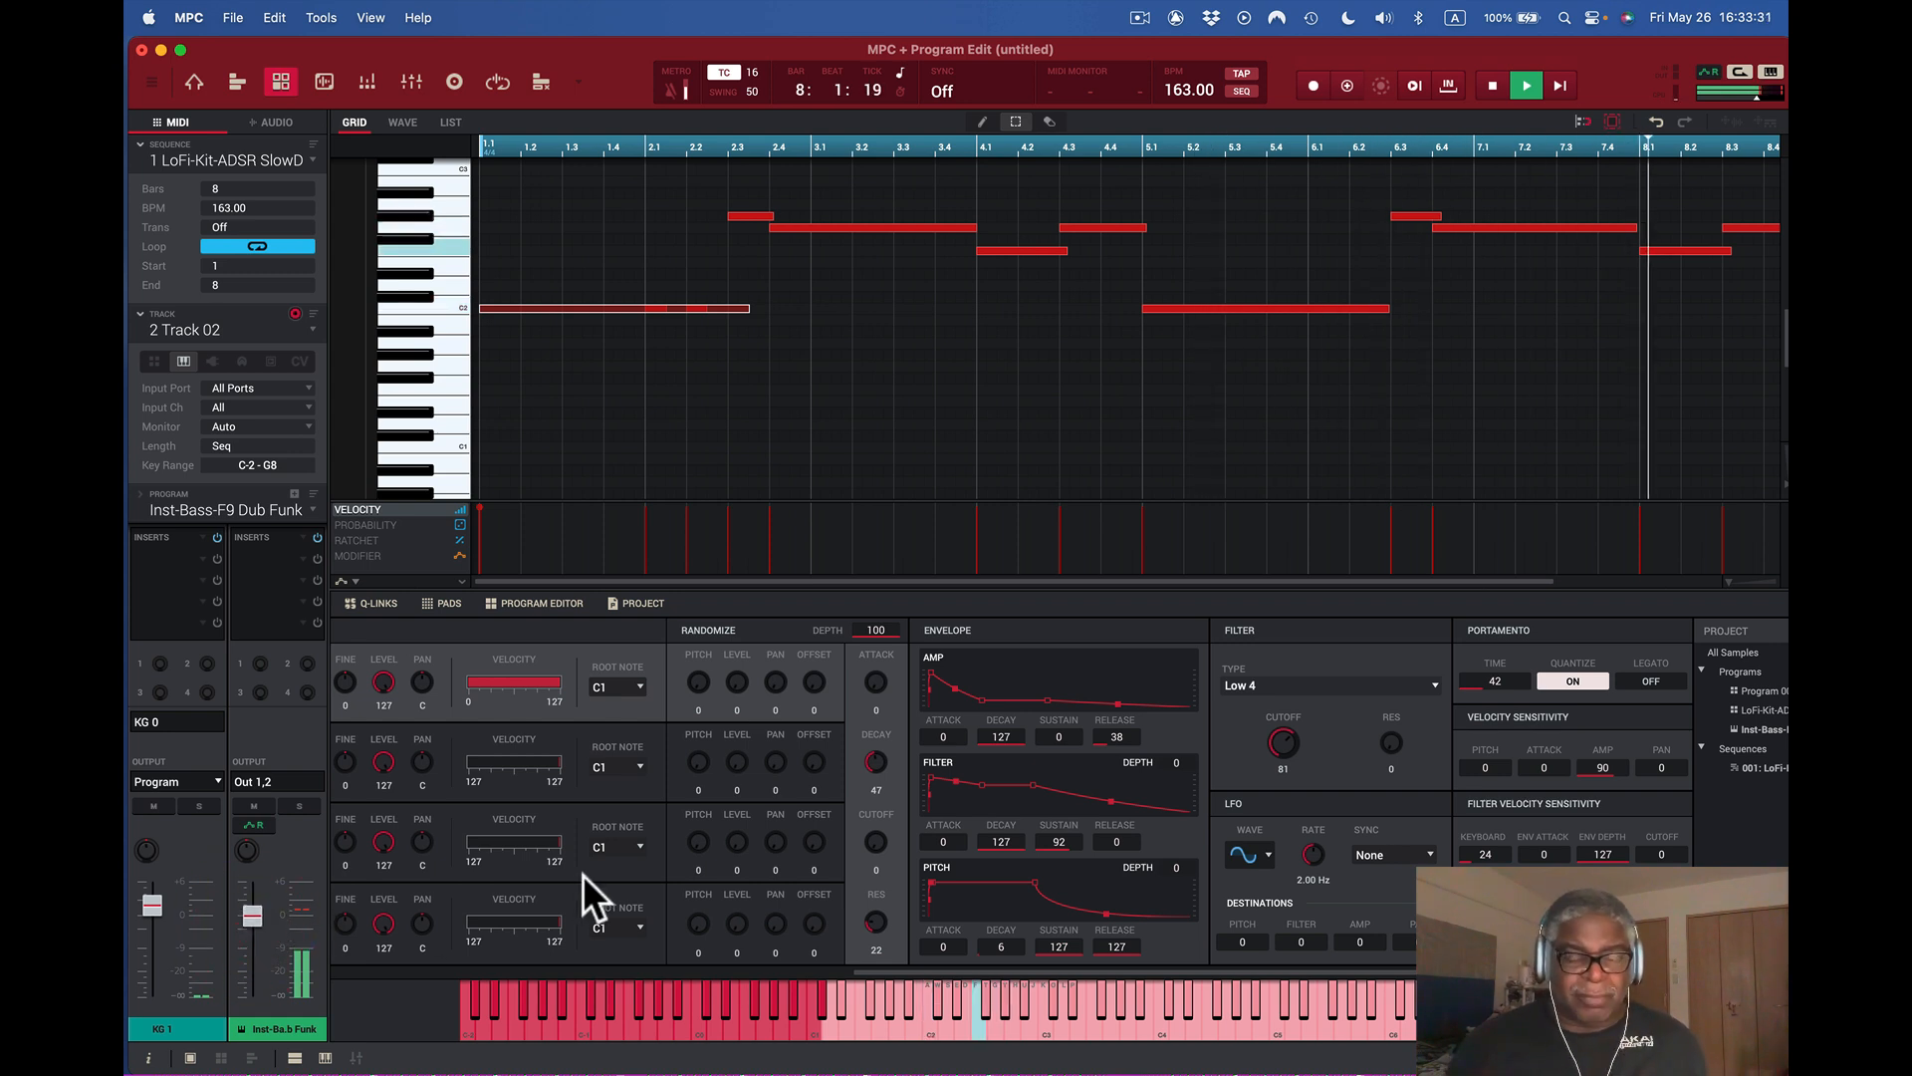
- Set the semitone tuning of all keygroups to -12, an octave down
scroll(583, 875, "left", 10)
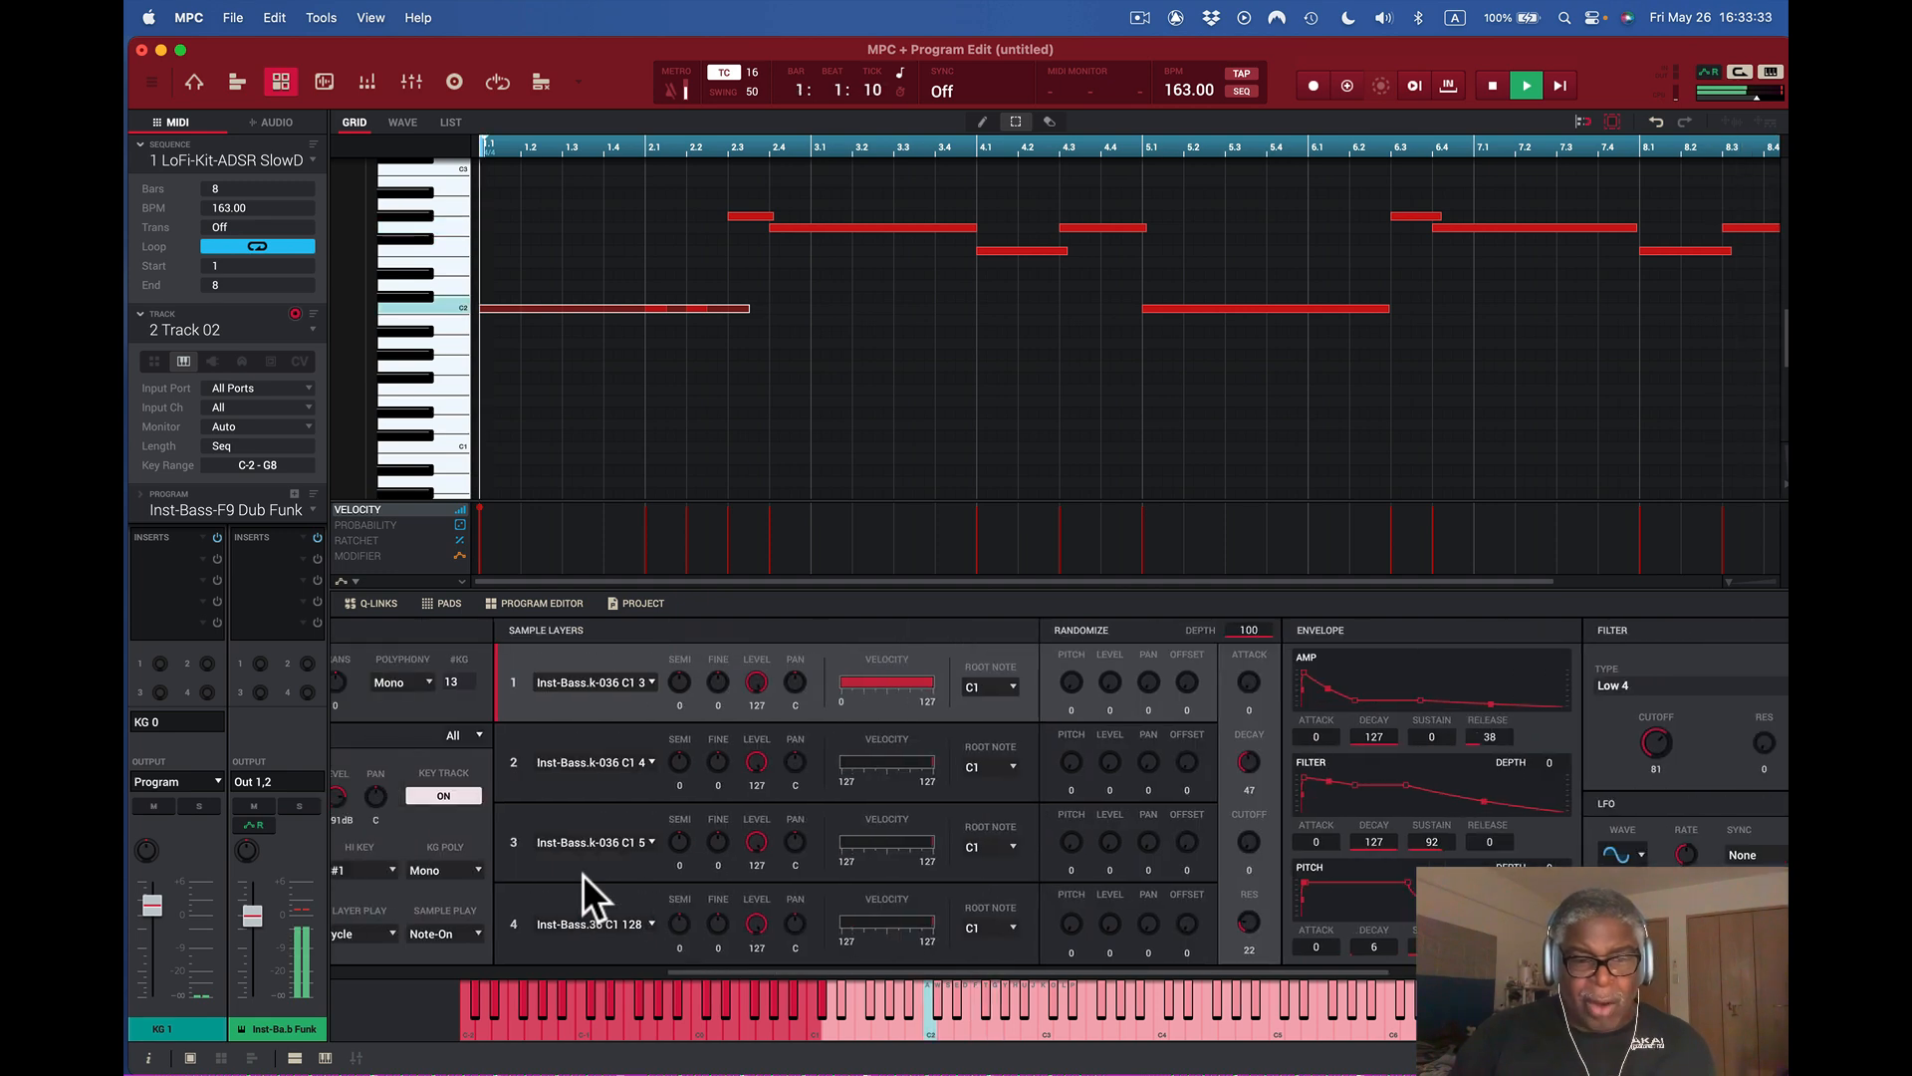
scroll(582, 874, "left", 10)
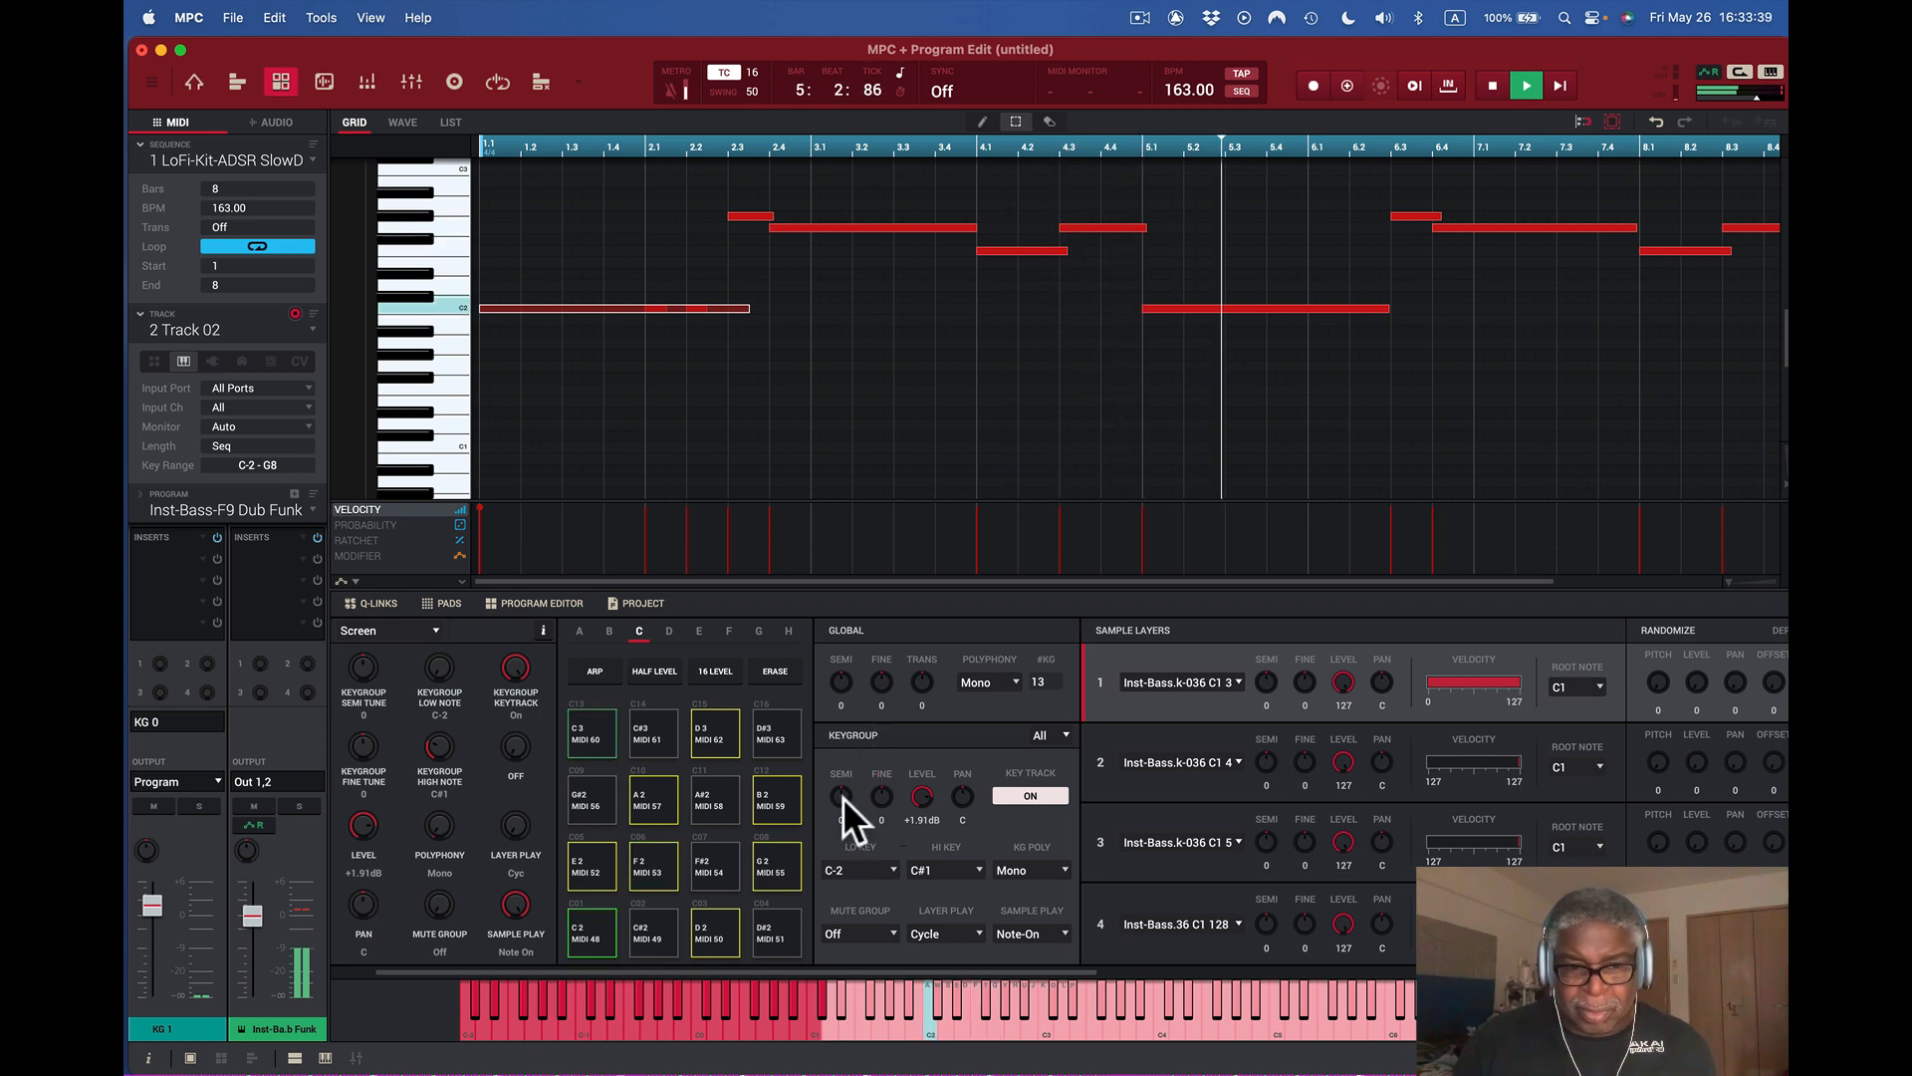
left_click_drag(842, 797, 841, 836)
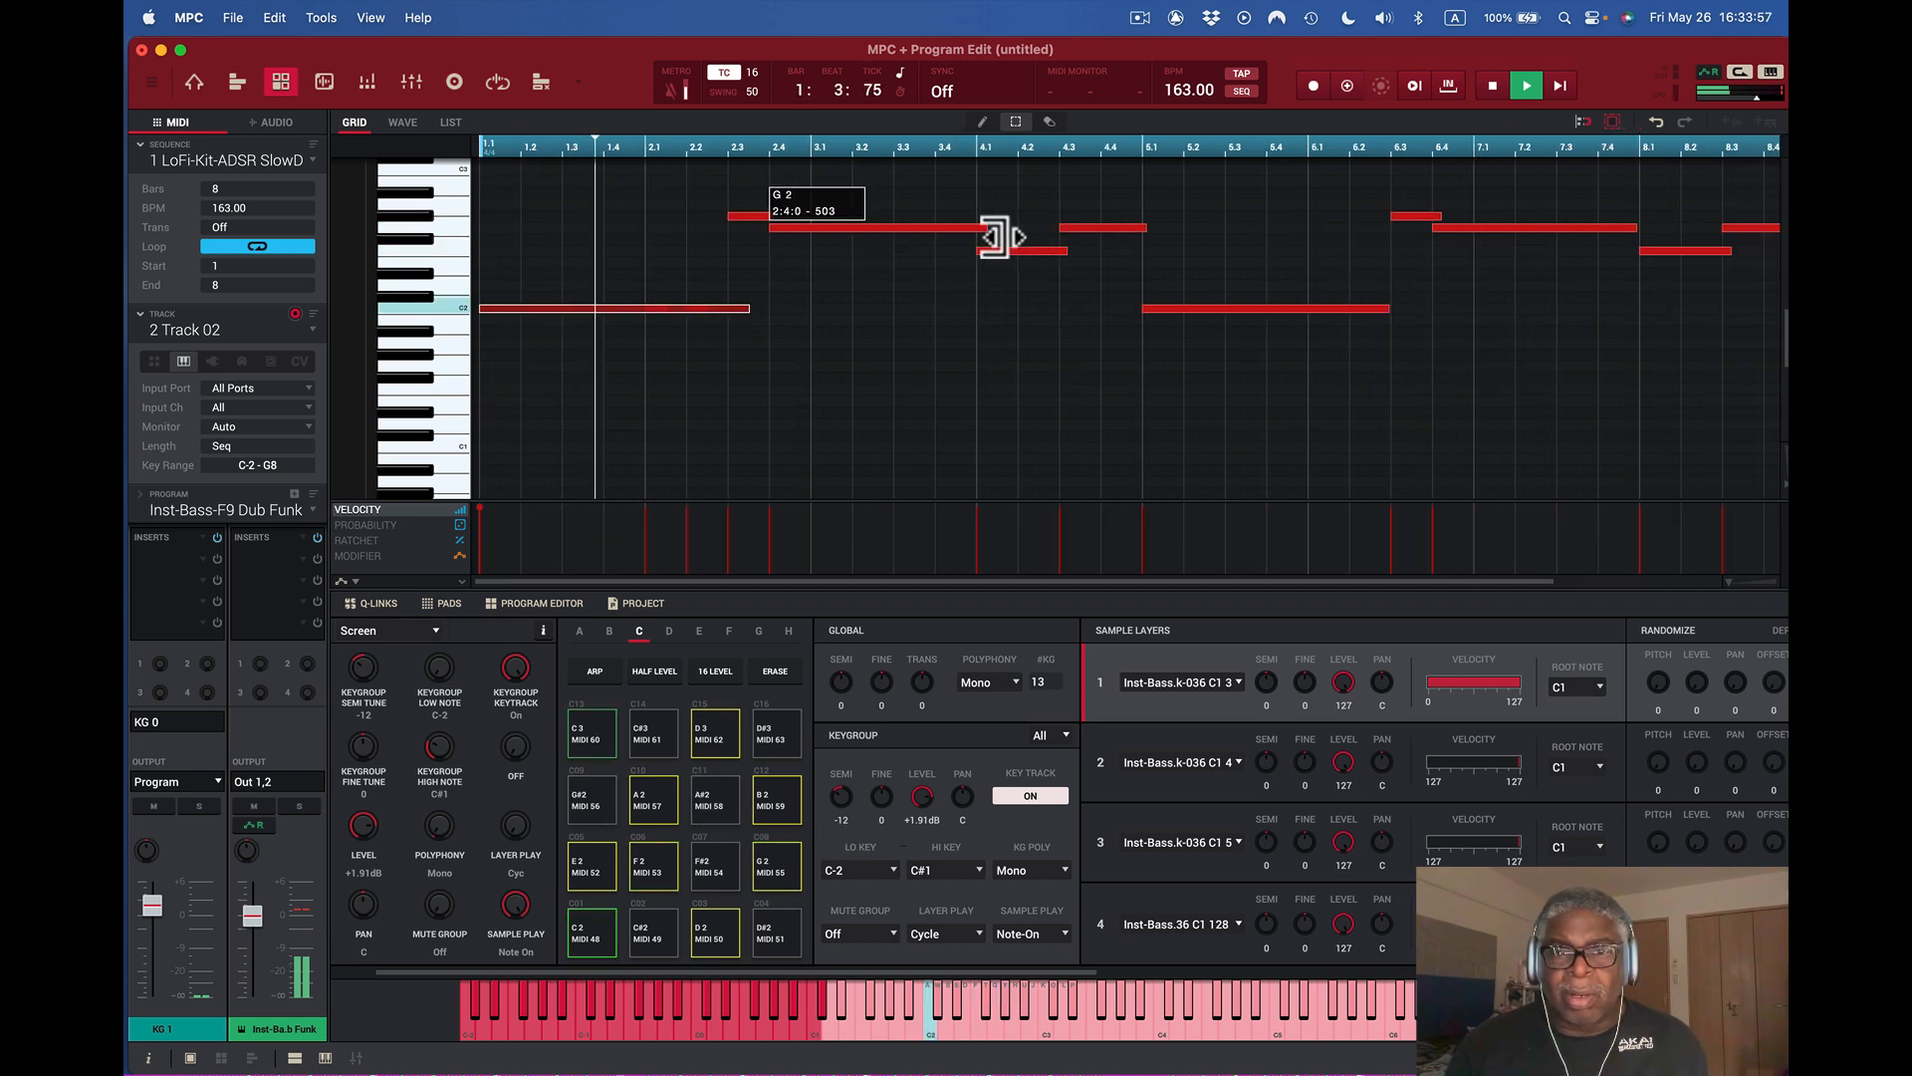
- Lengthen the G2 note starting at 2.4 slightly past the start of bar 4
left_click_drag(993, 237, 1004, 237)
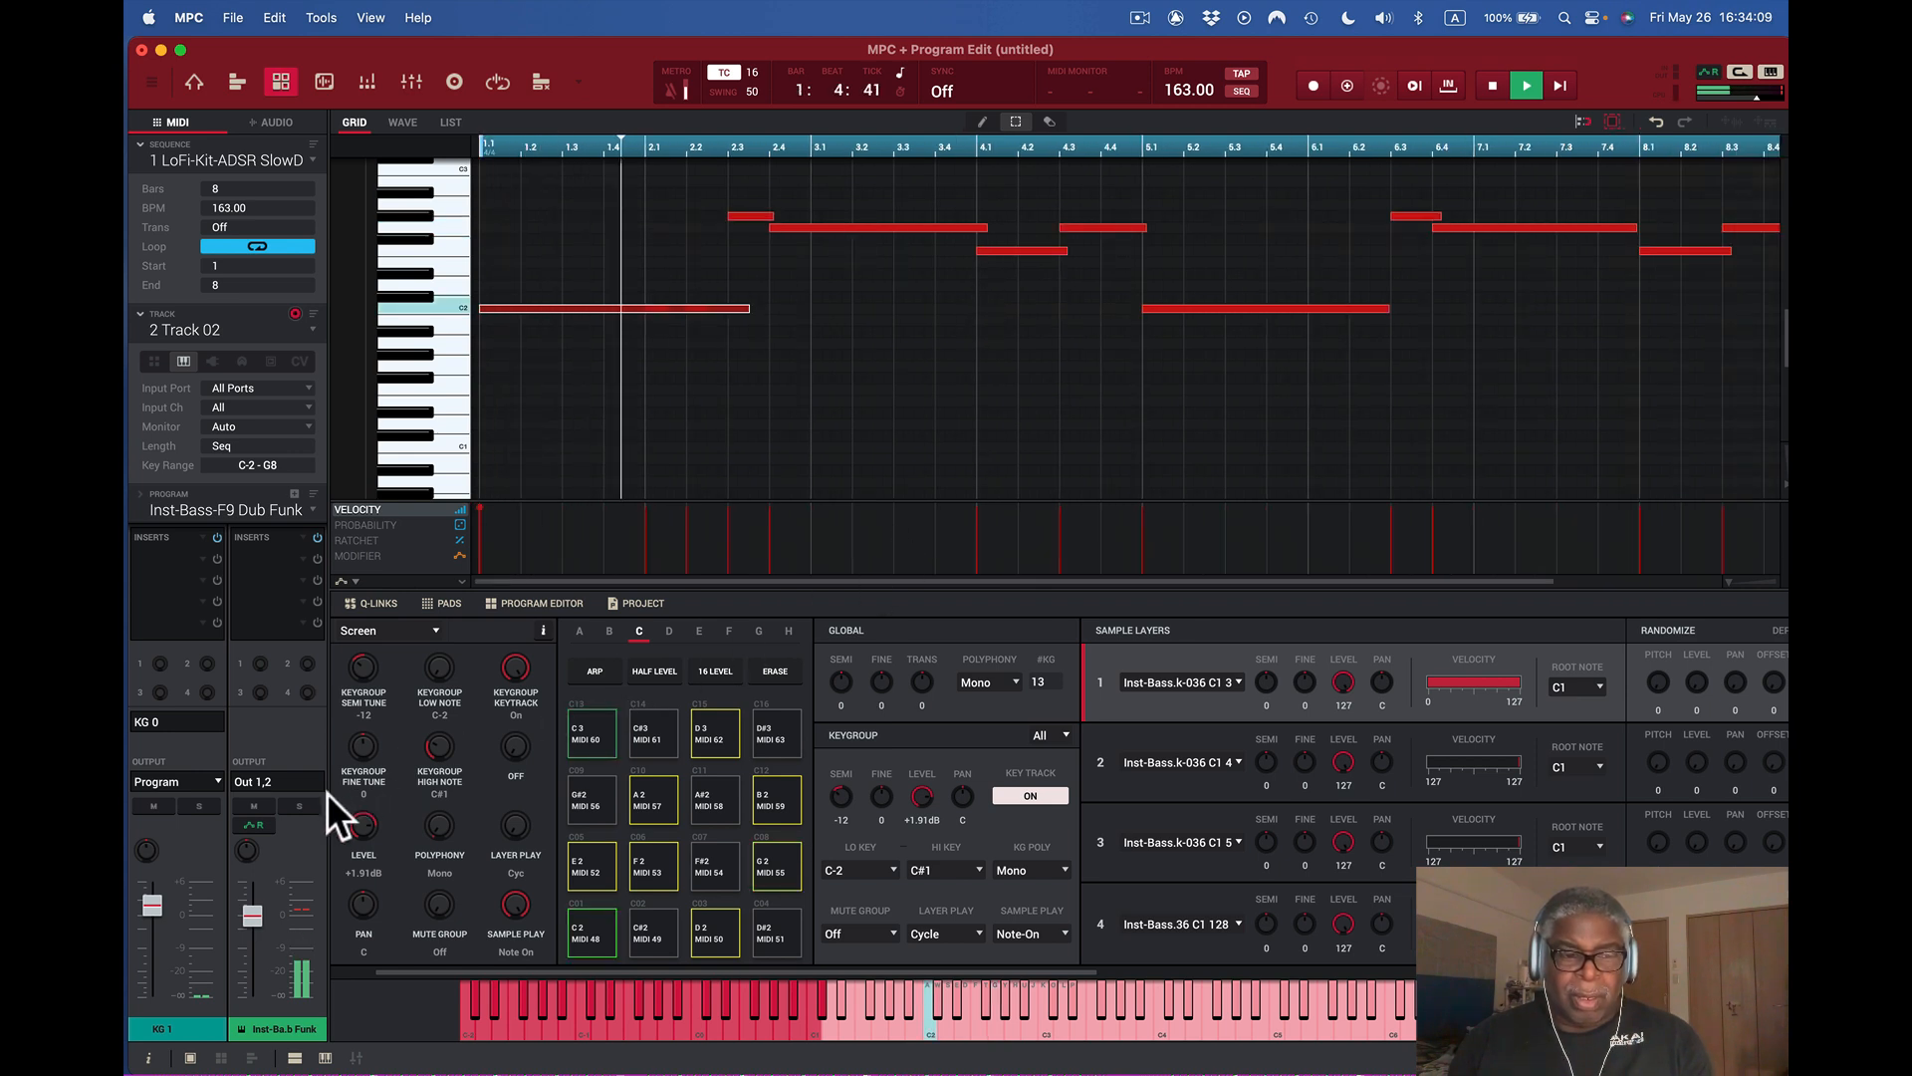
- Listen to the bass program soloed, unsolo it to hear it with the beat, and stop playback
left_click(300, 805)
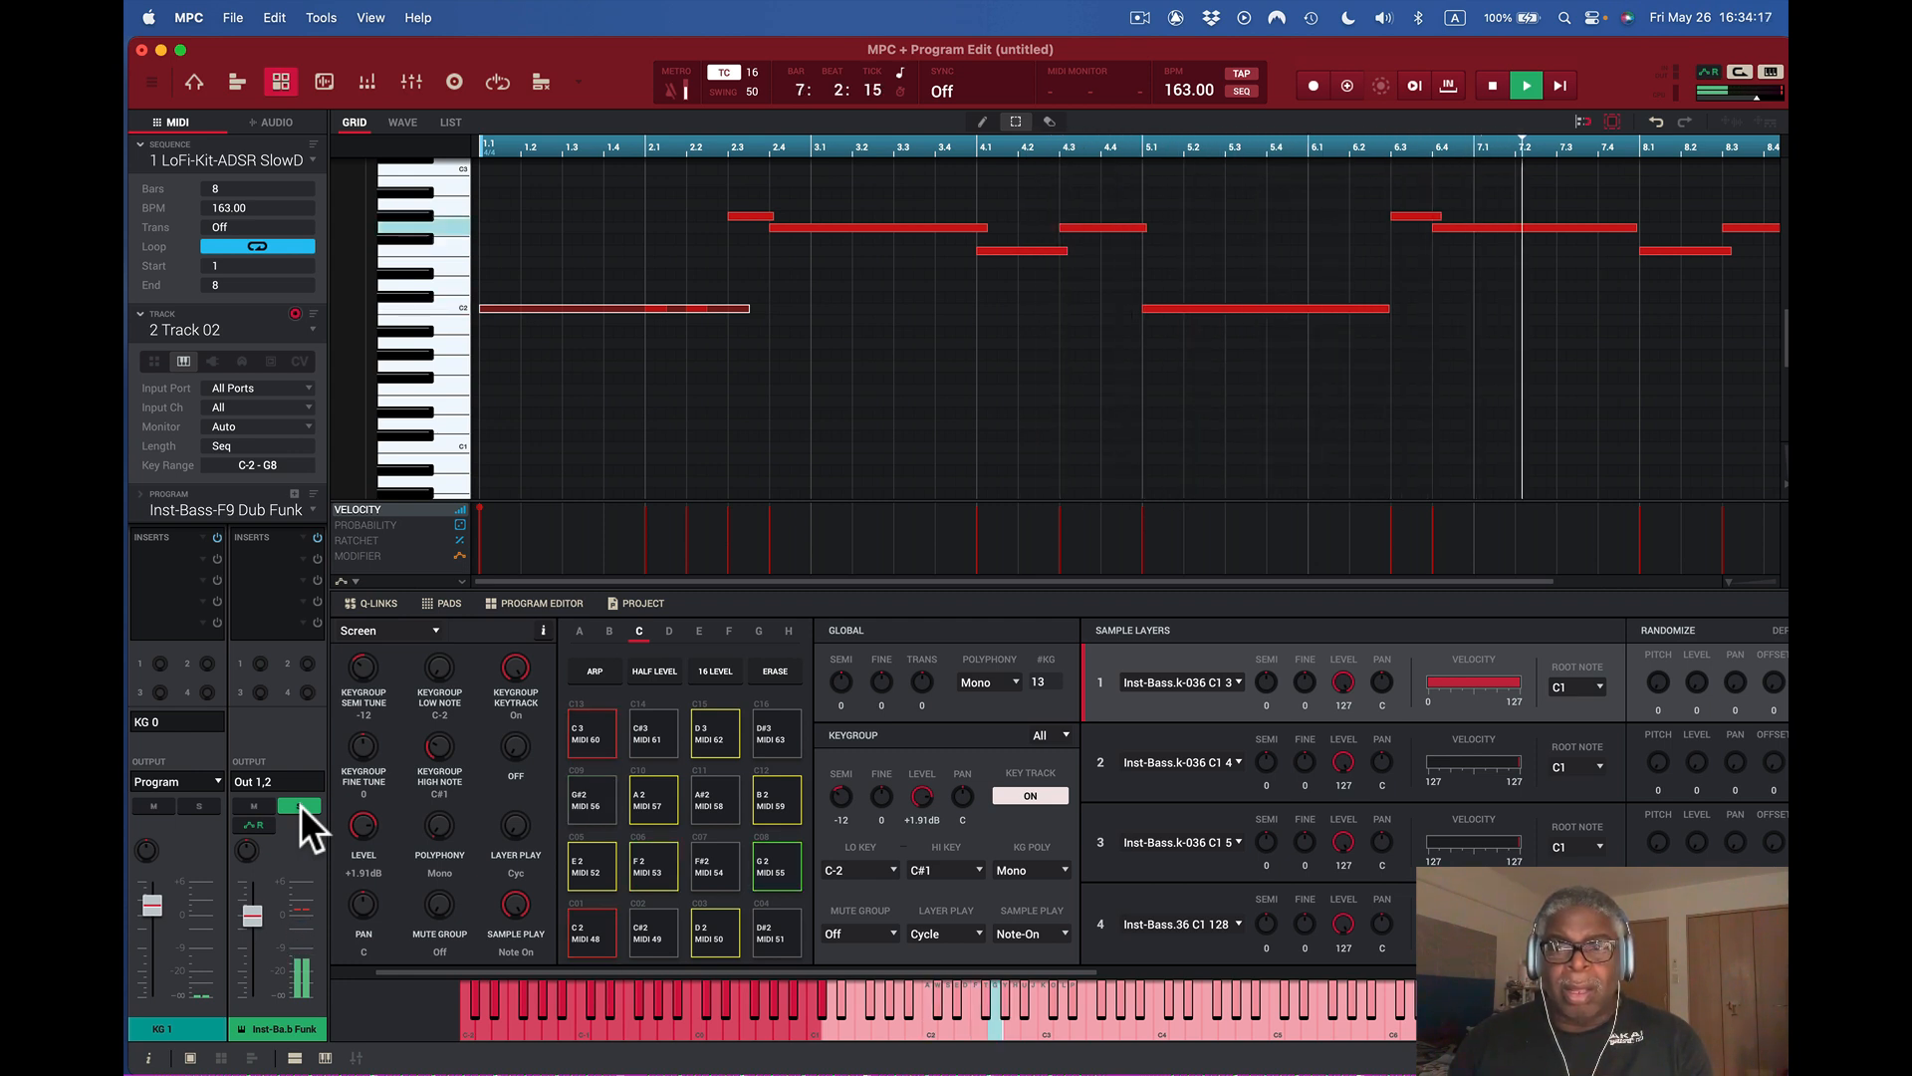
left_click(301, 804)
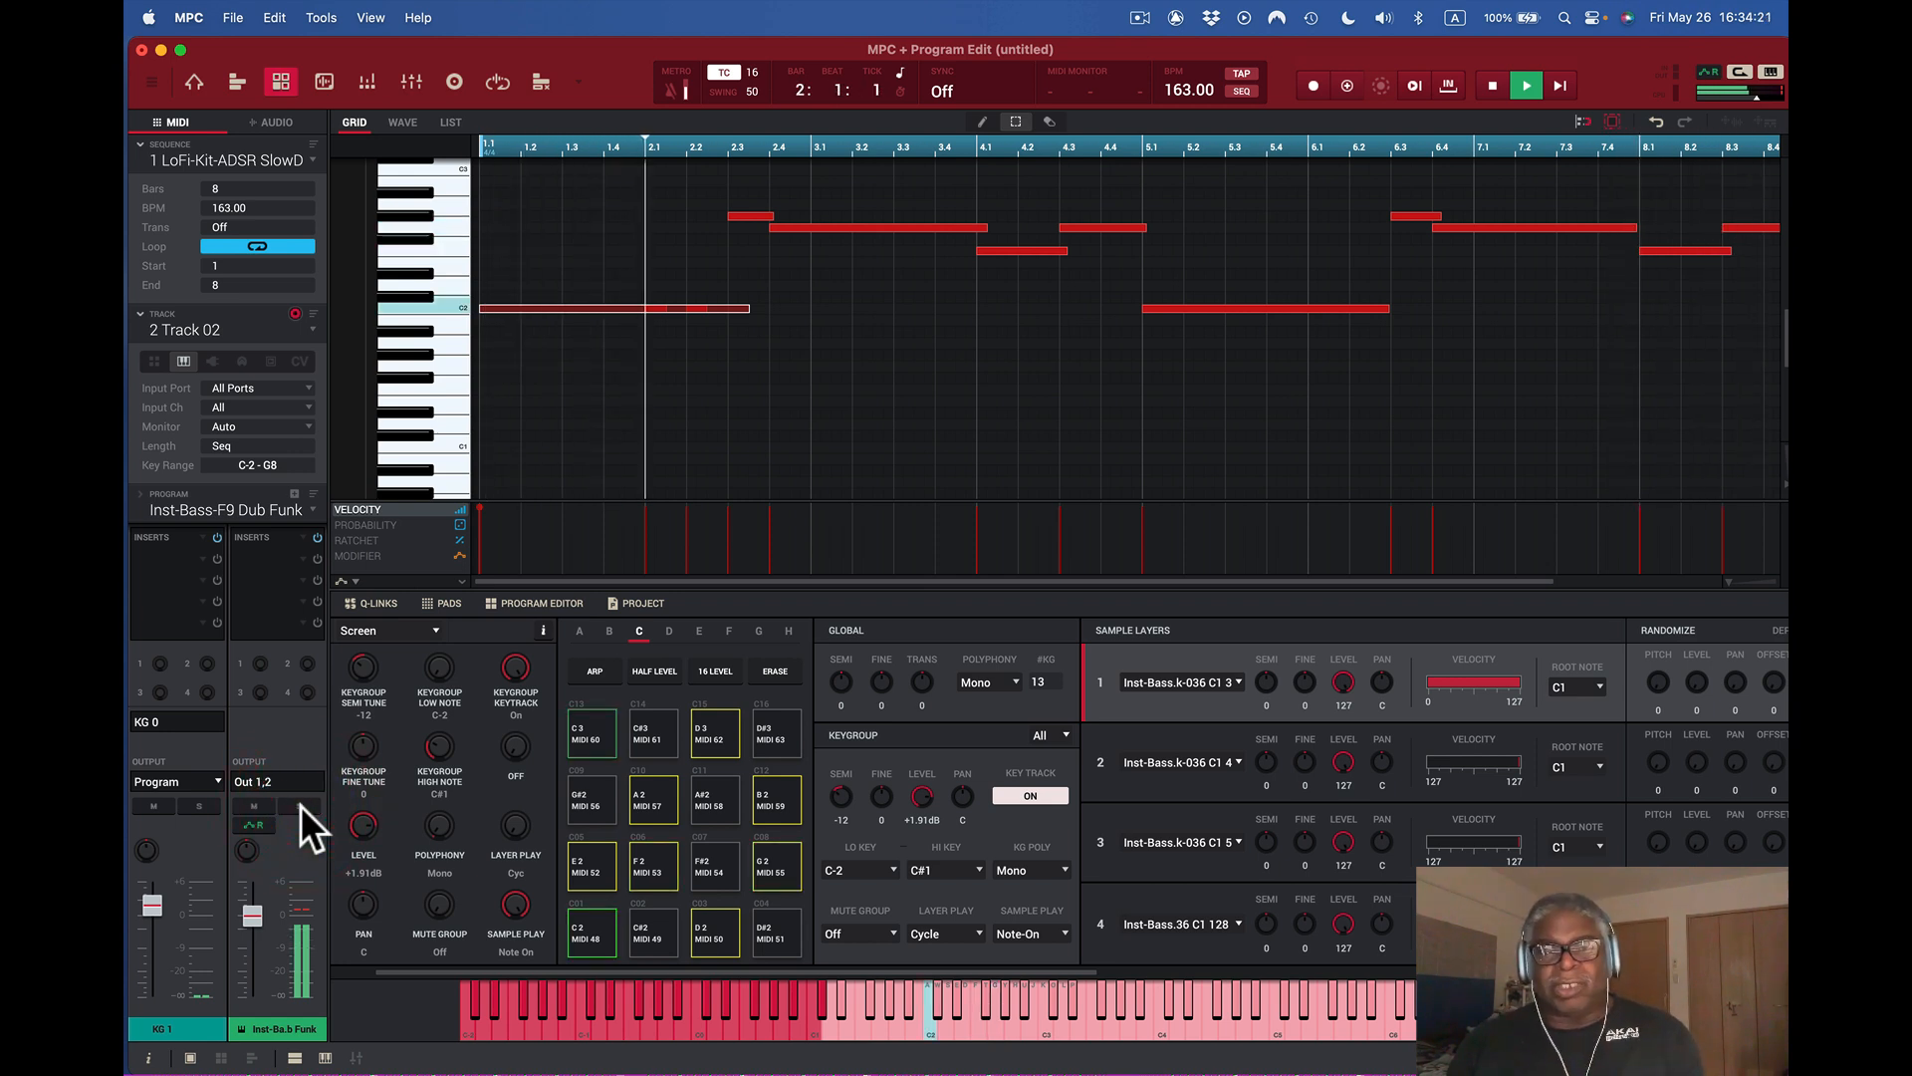
key("space")
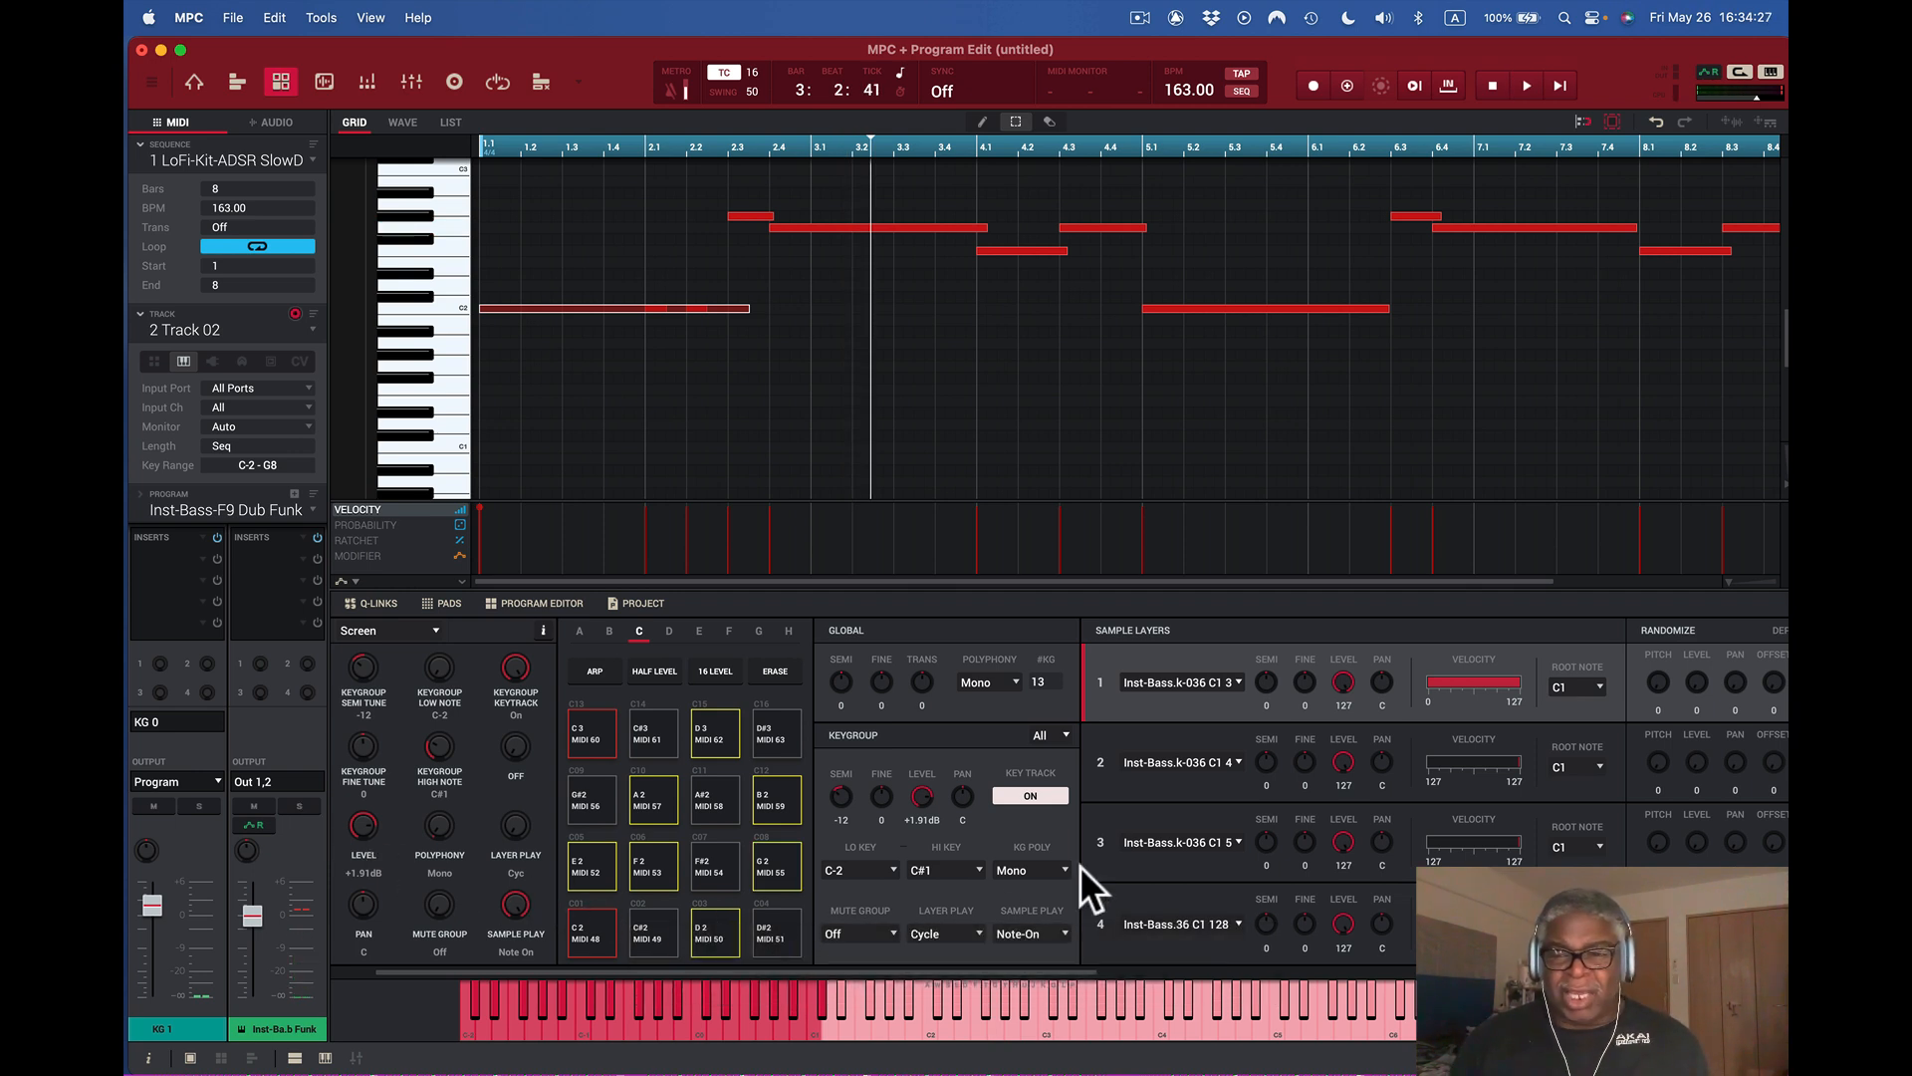
- Examine the available filter types for the bass, including the Highpass, Bandpass and Bandboost groups
scroll(1204, 869, "right", 5)
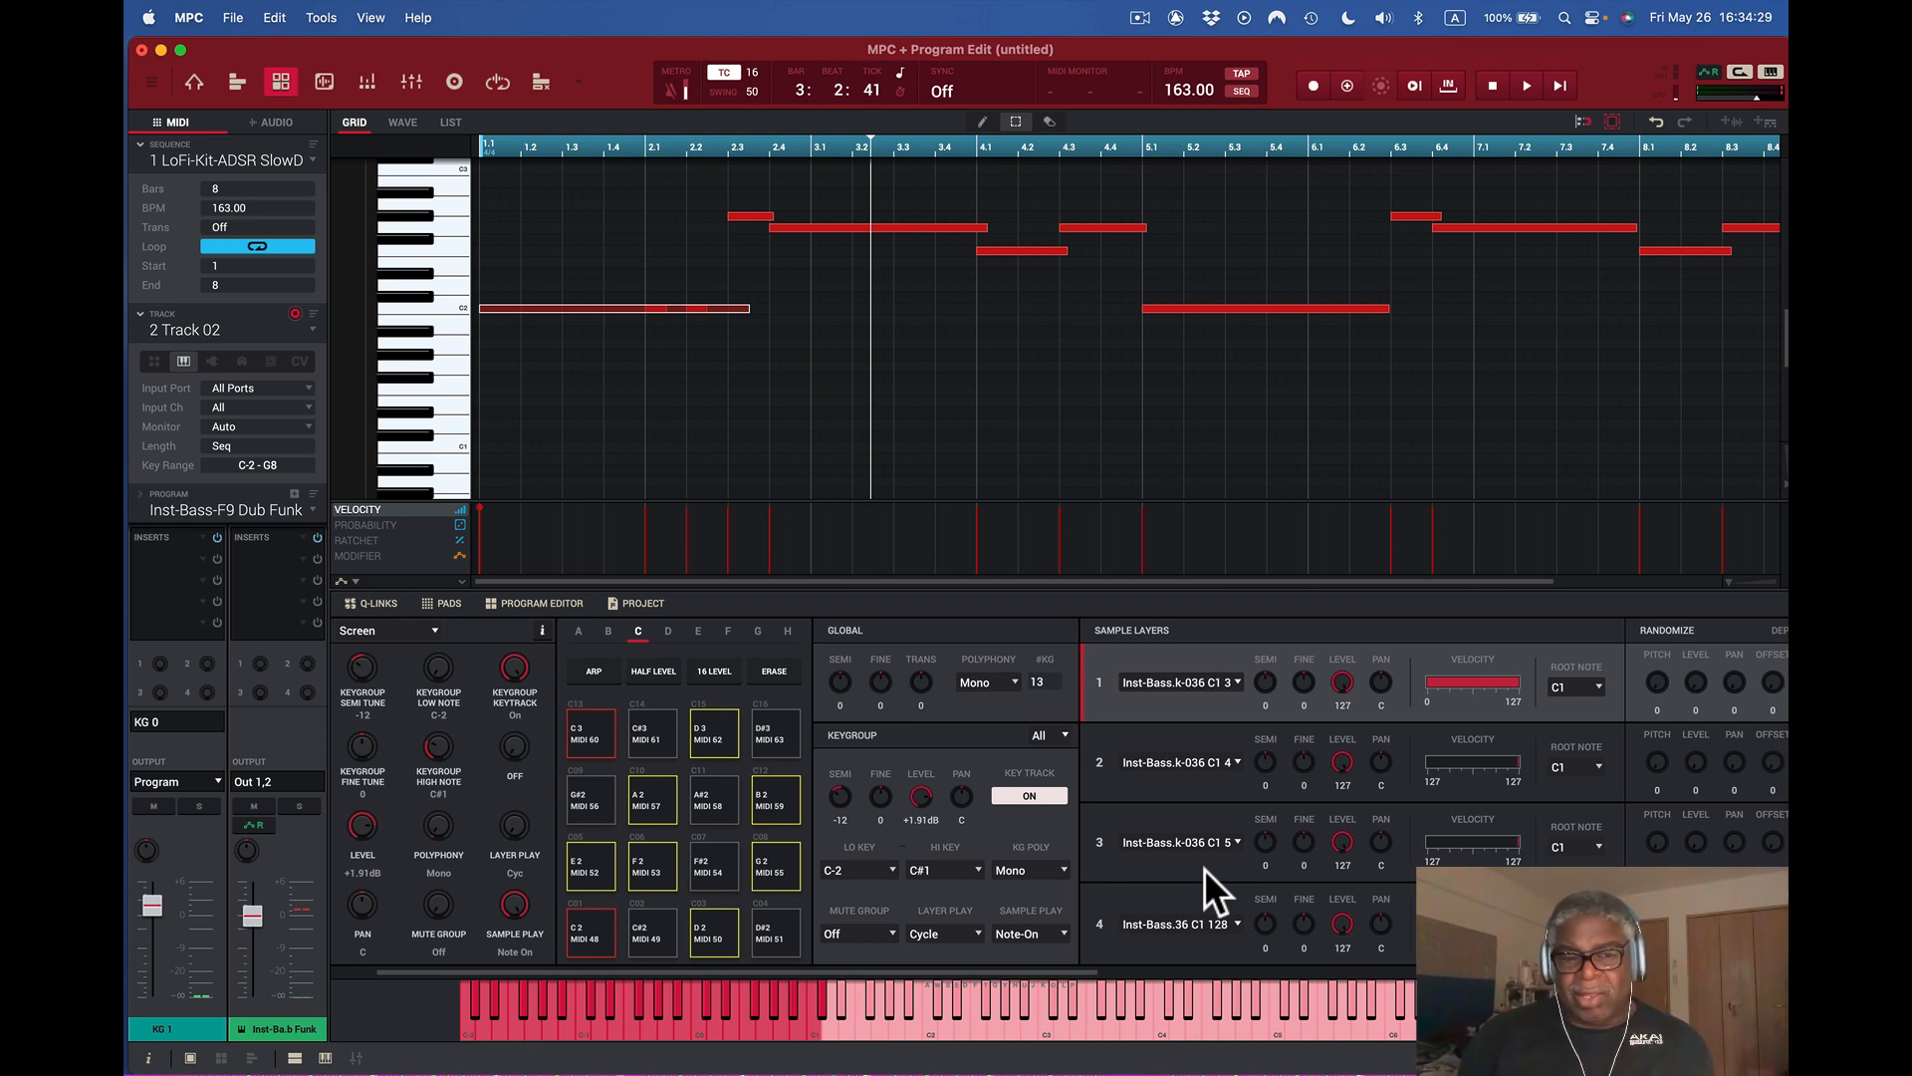
scroll(1205, 868, "right", 10)
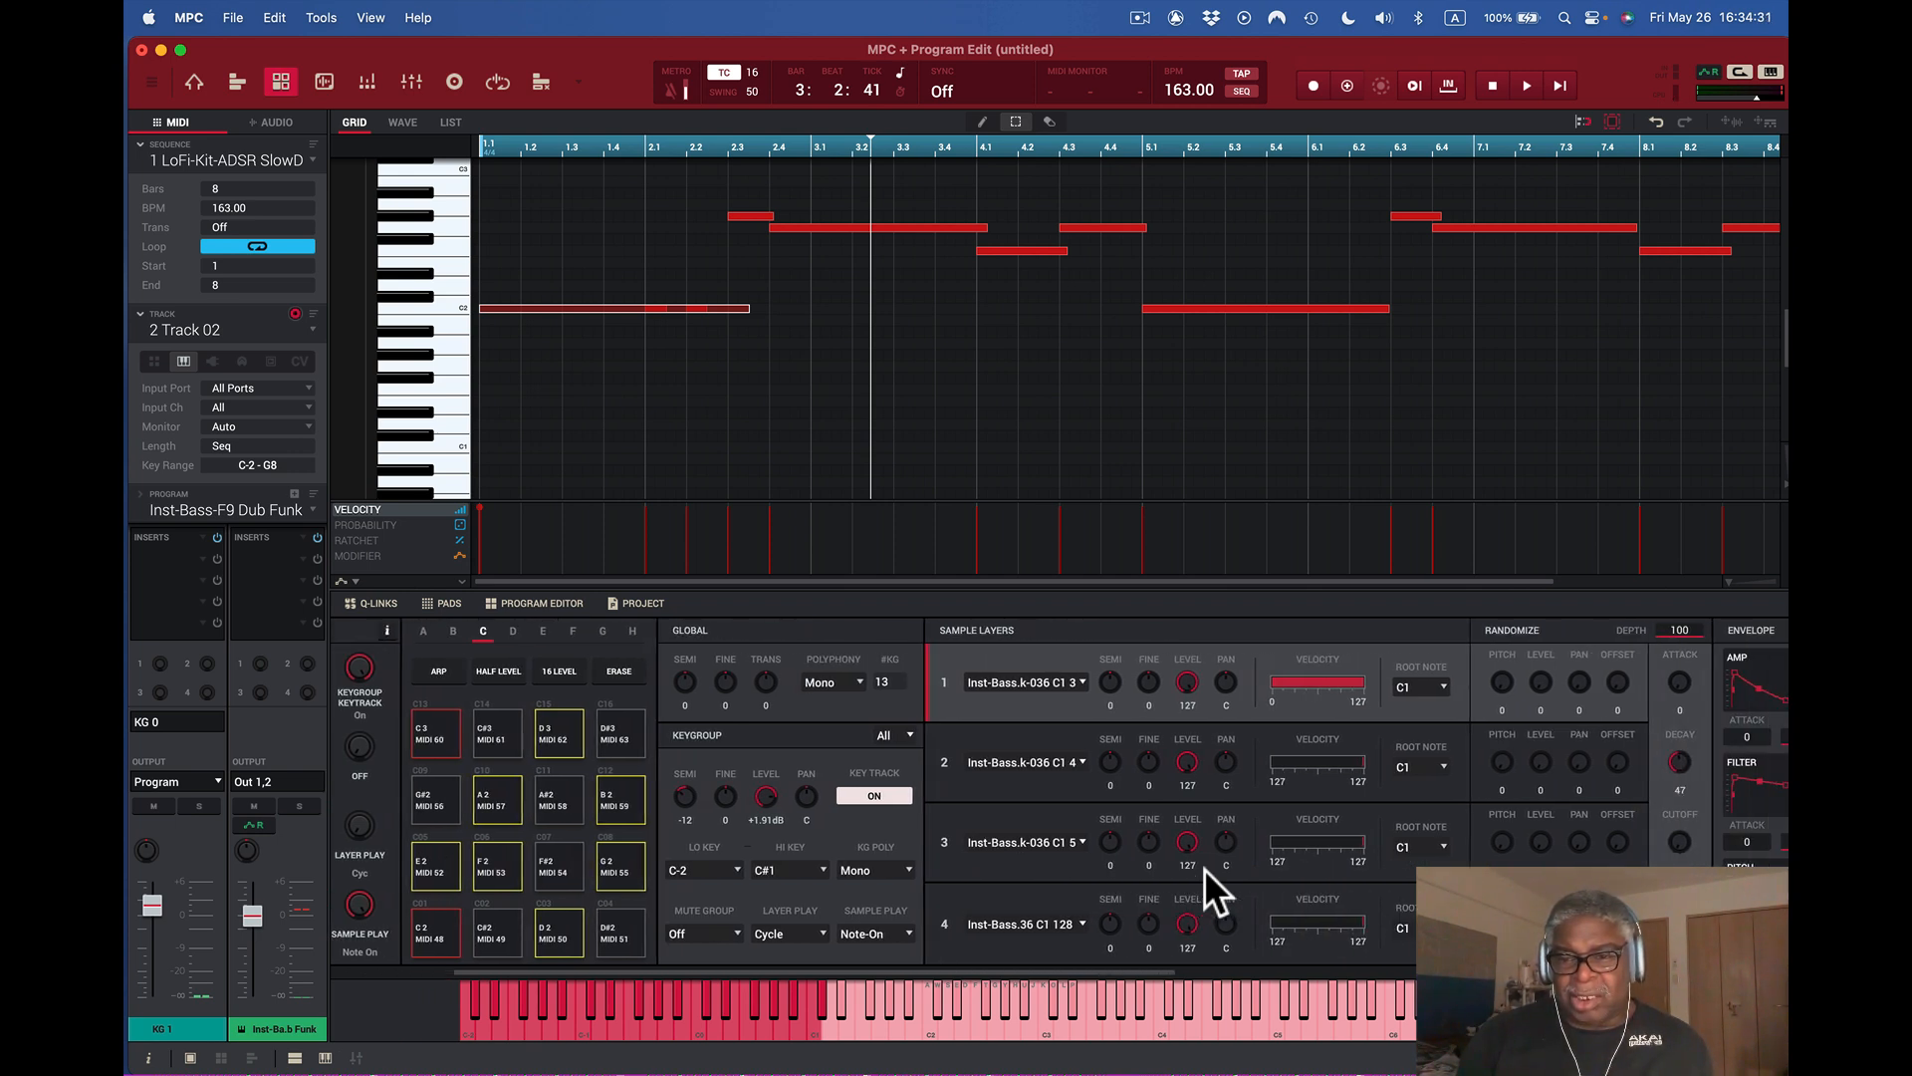
scroll(1204, 868, "right", 5)
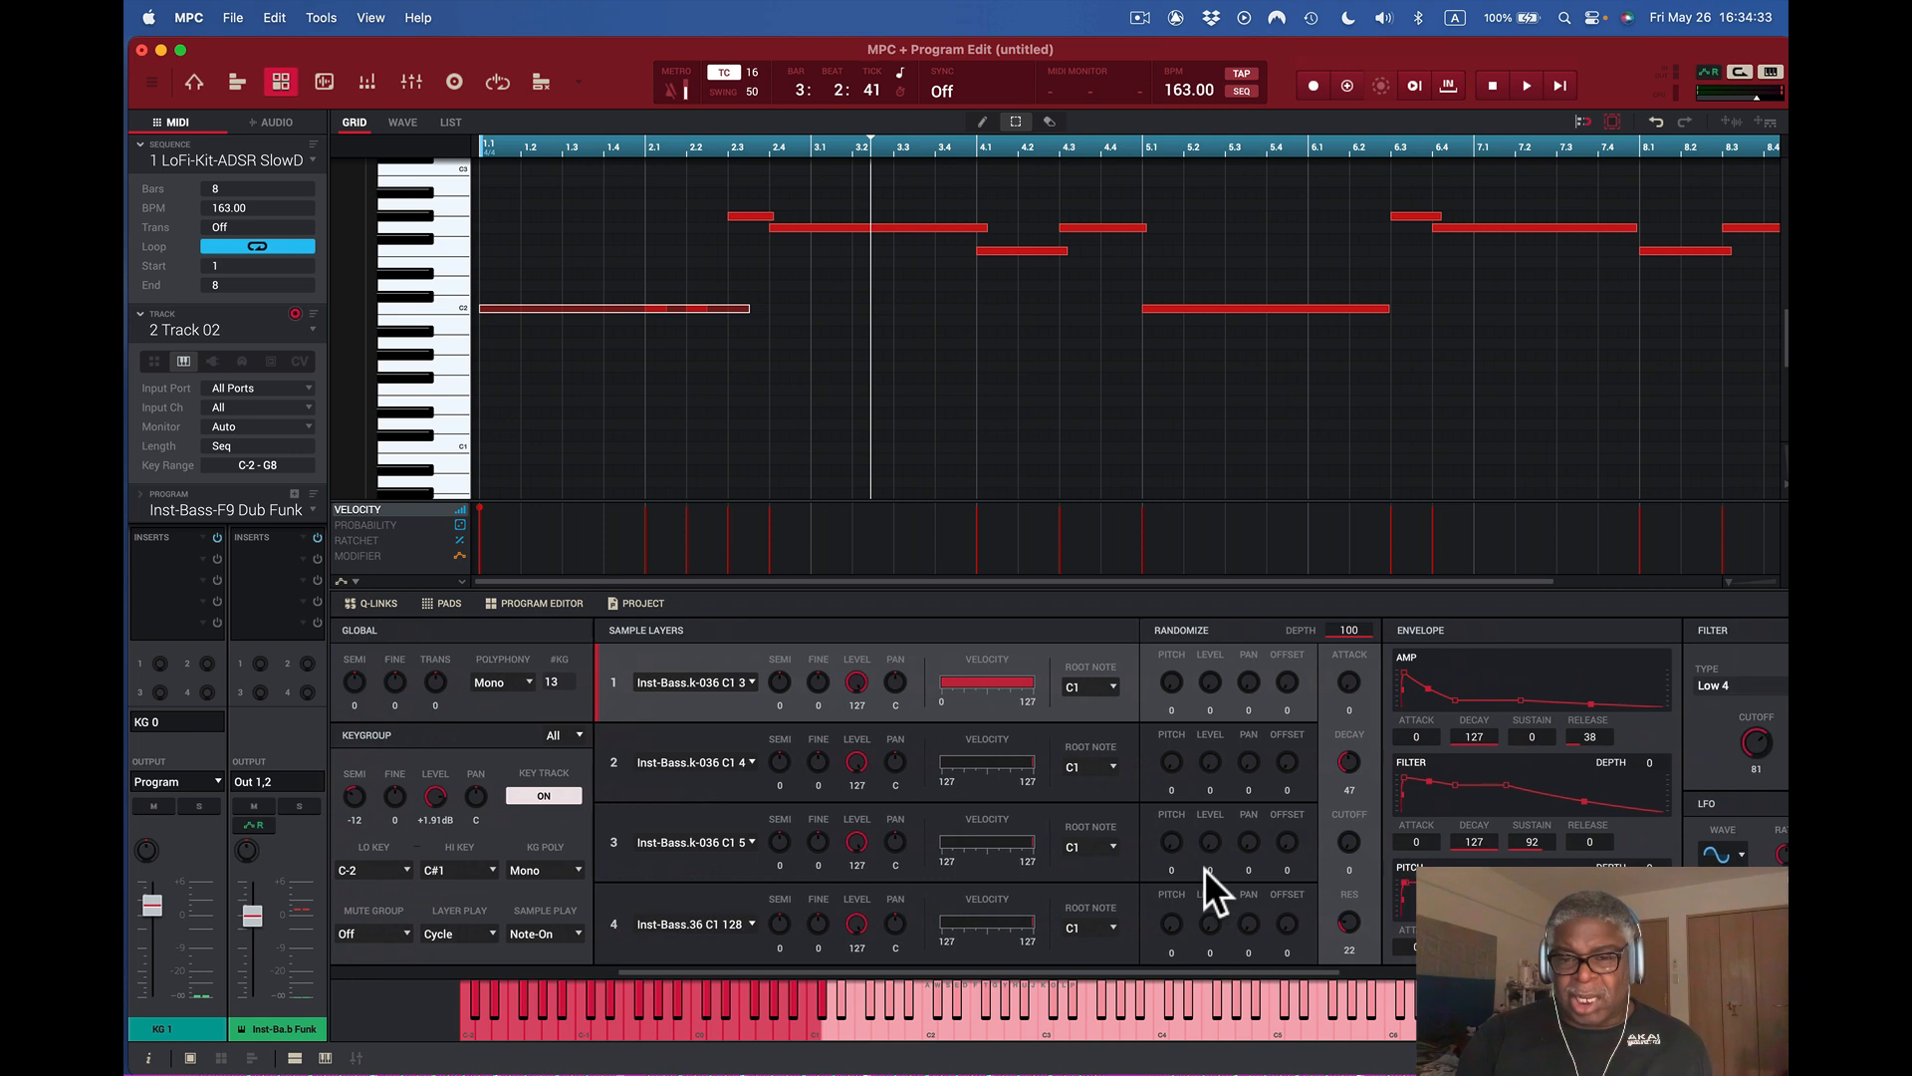
scroll(1479, 713, "right", 9)
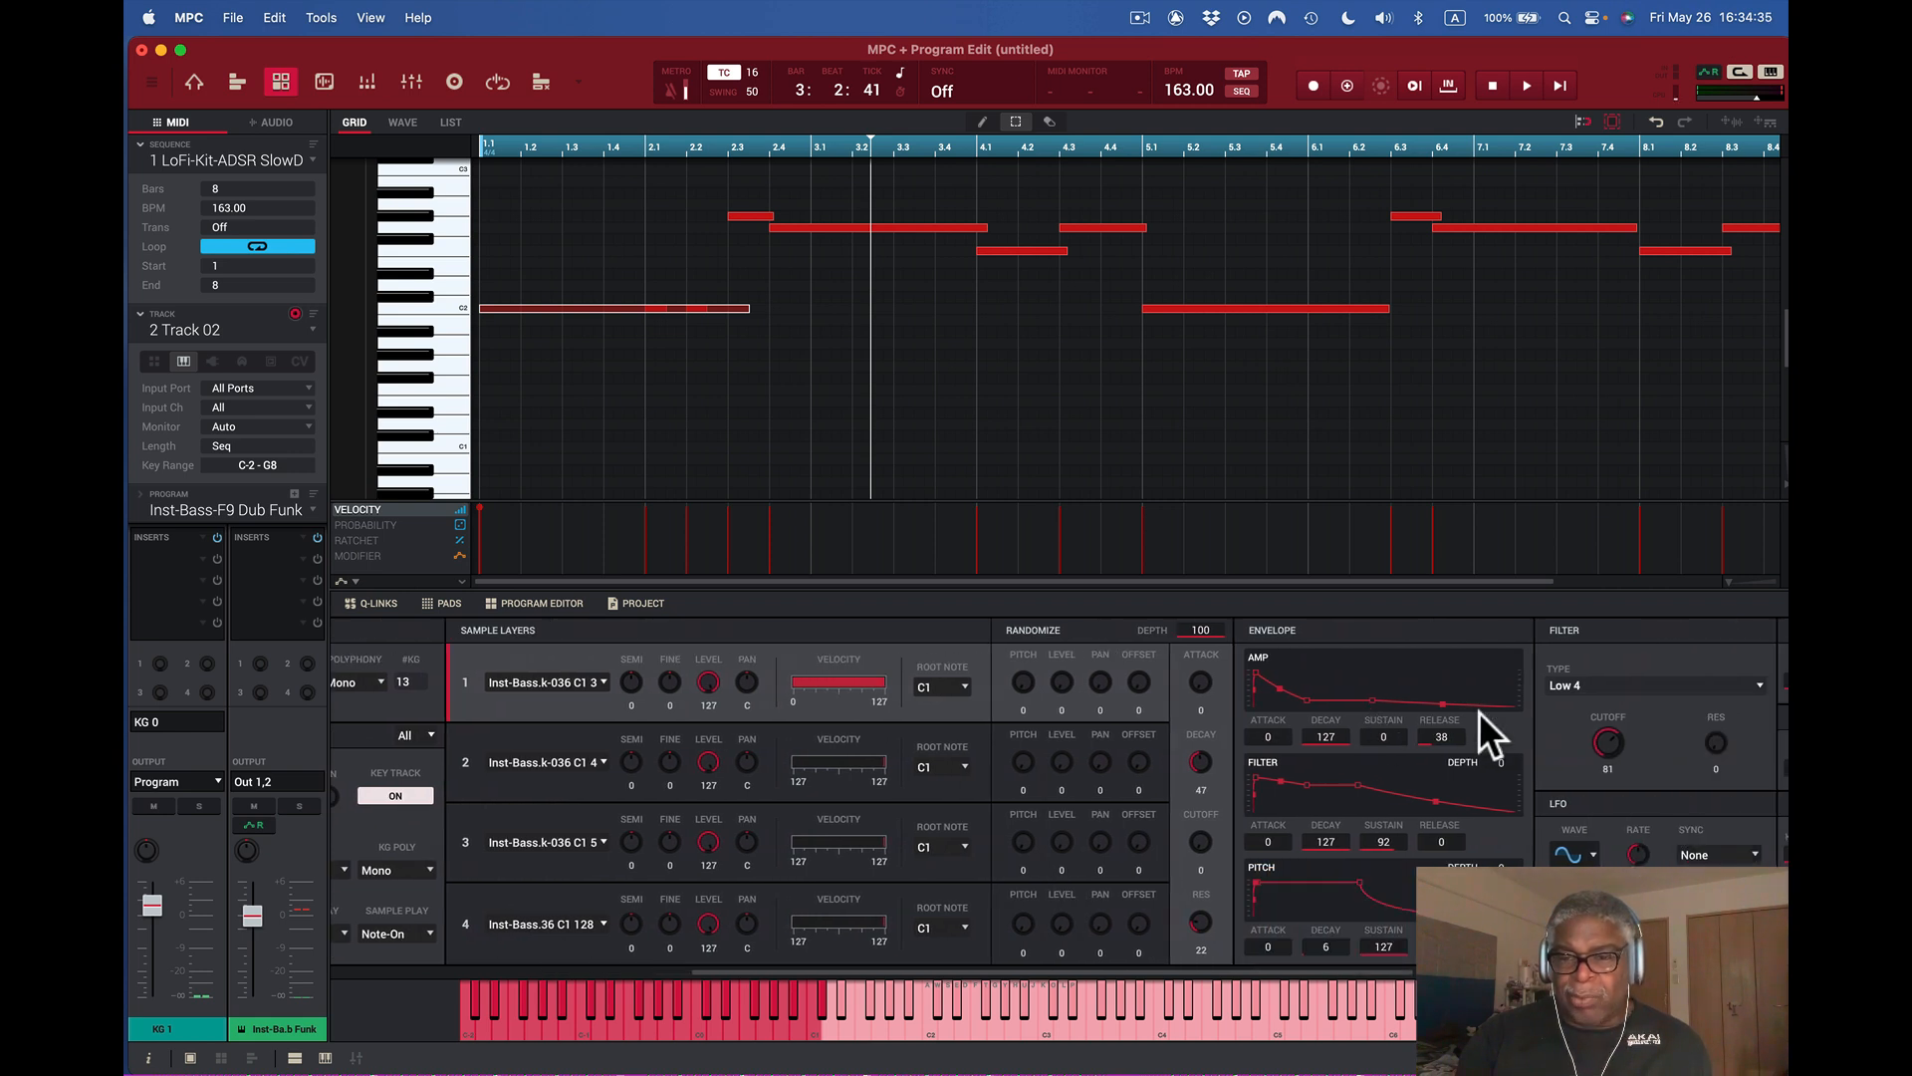
scroll(1479, 714, "right", 1)
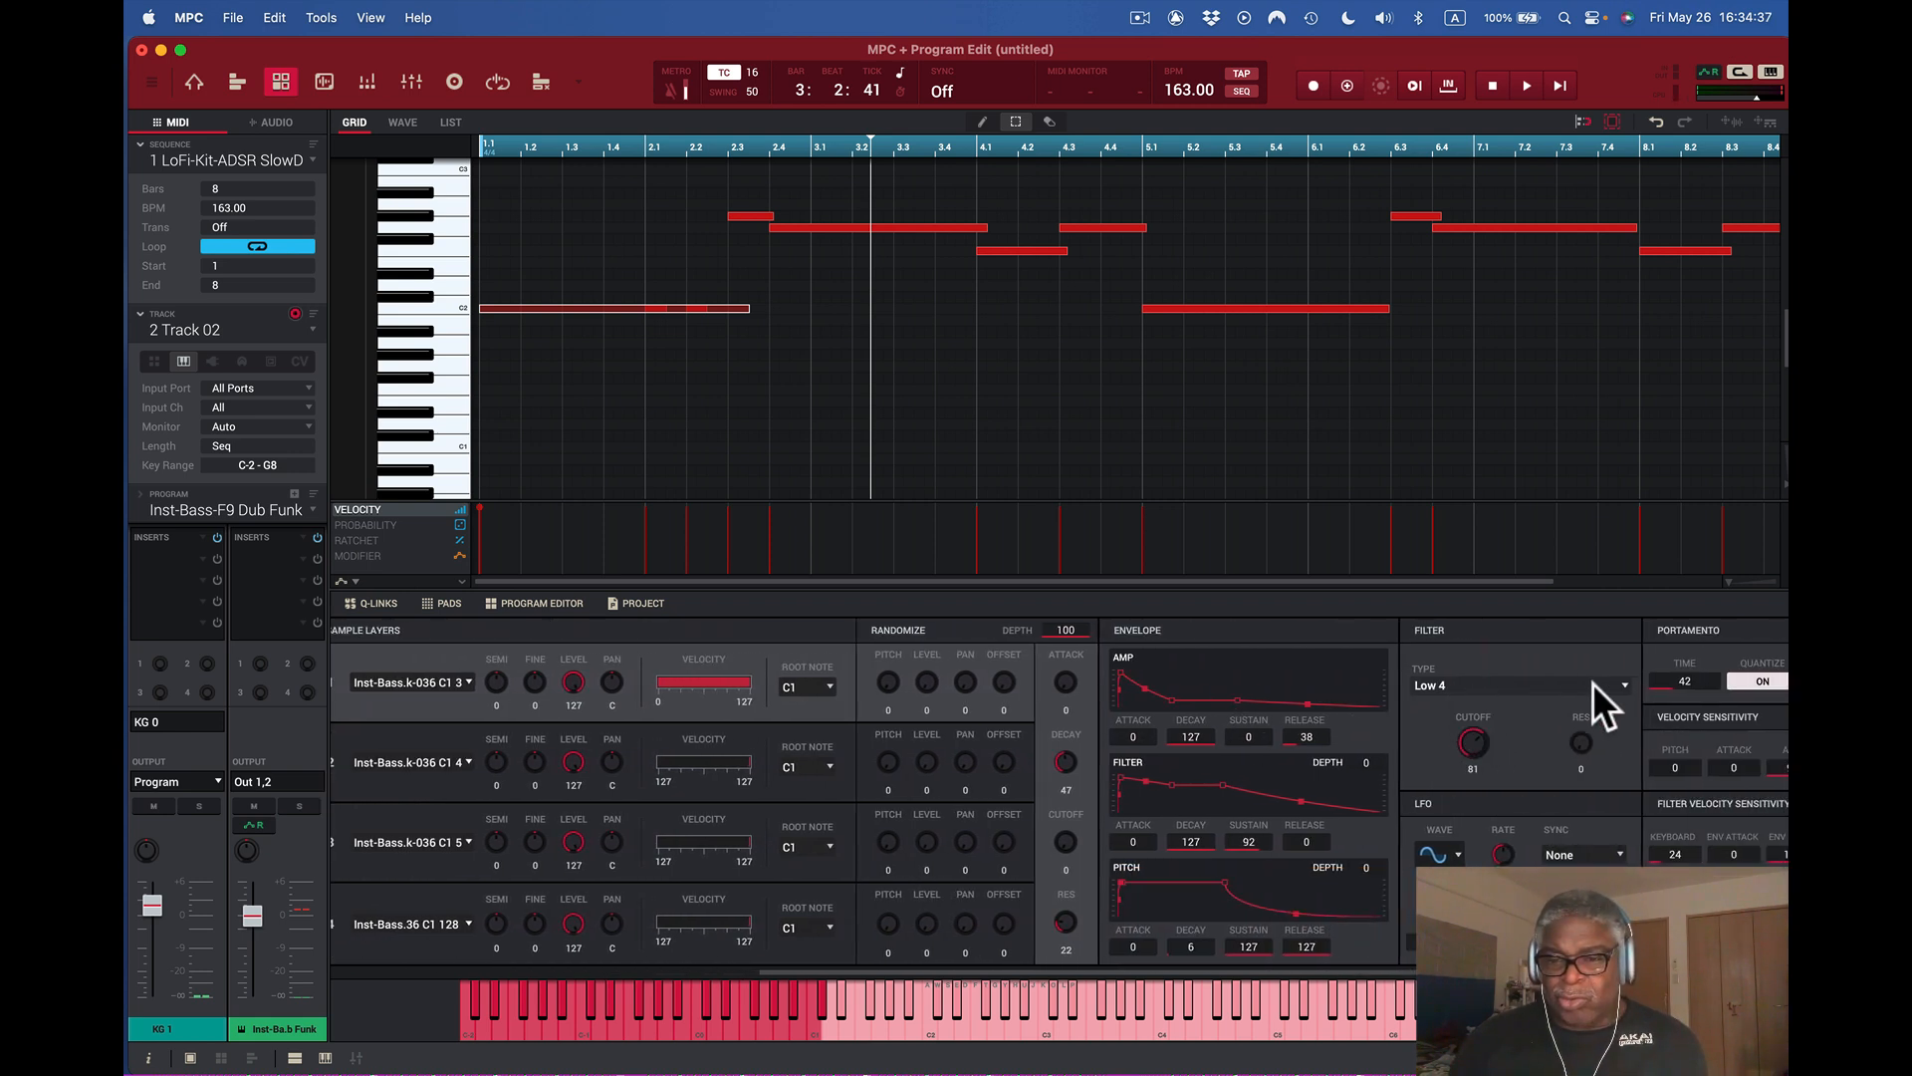
left_click(1624, 684)
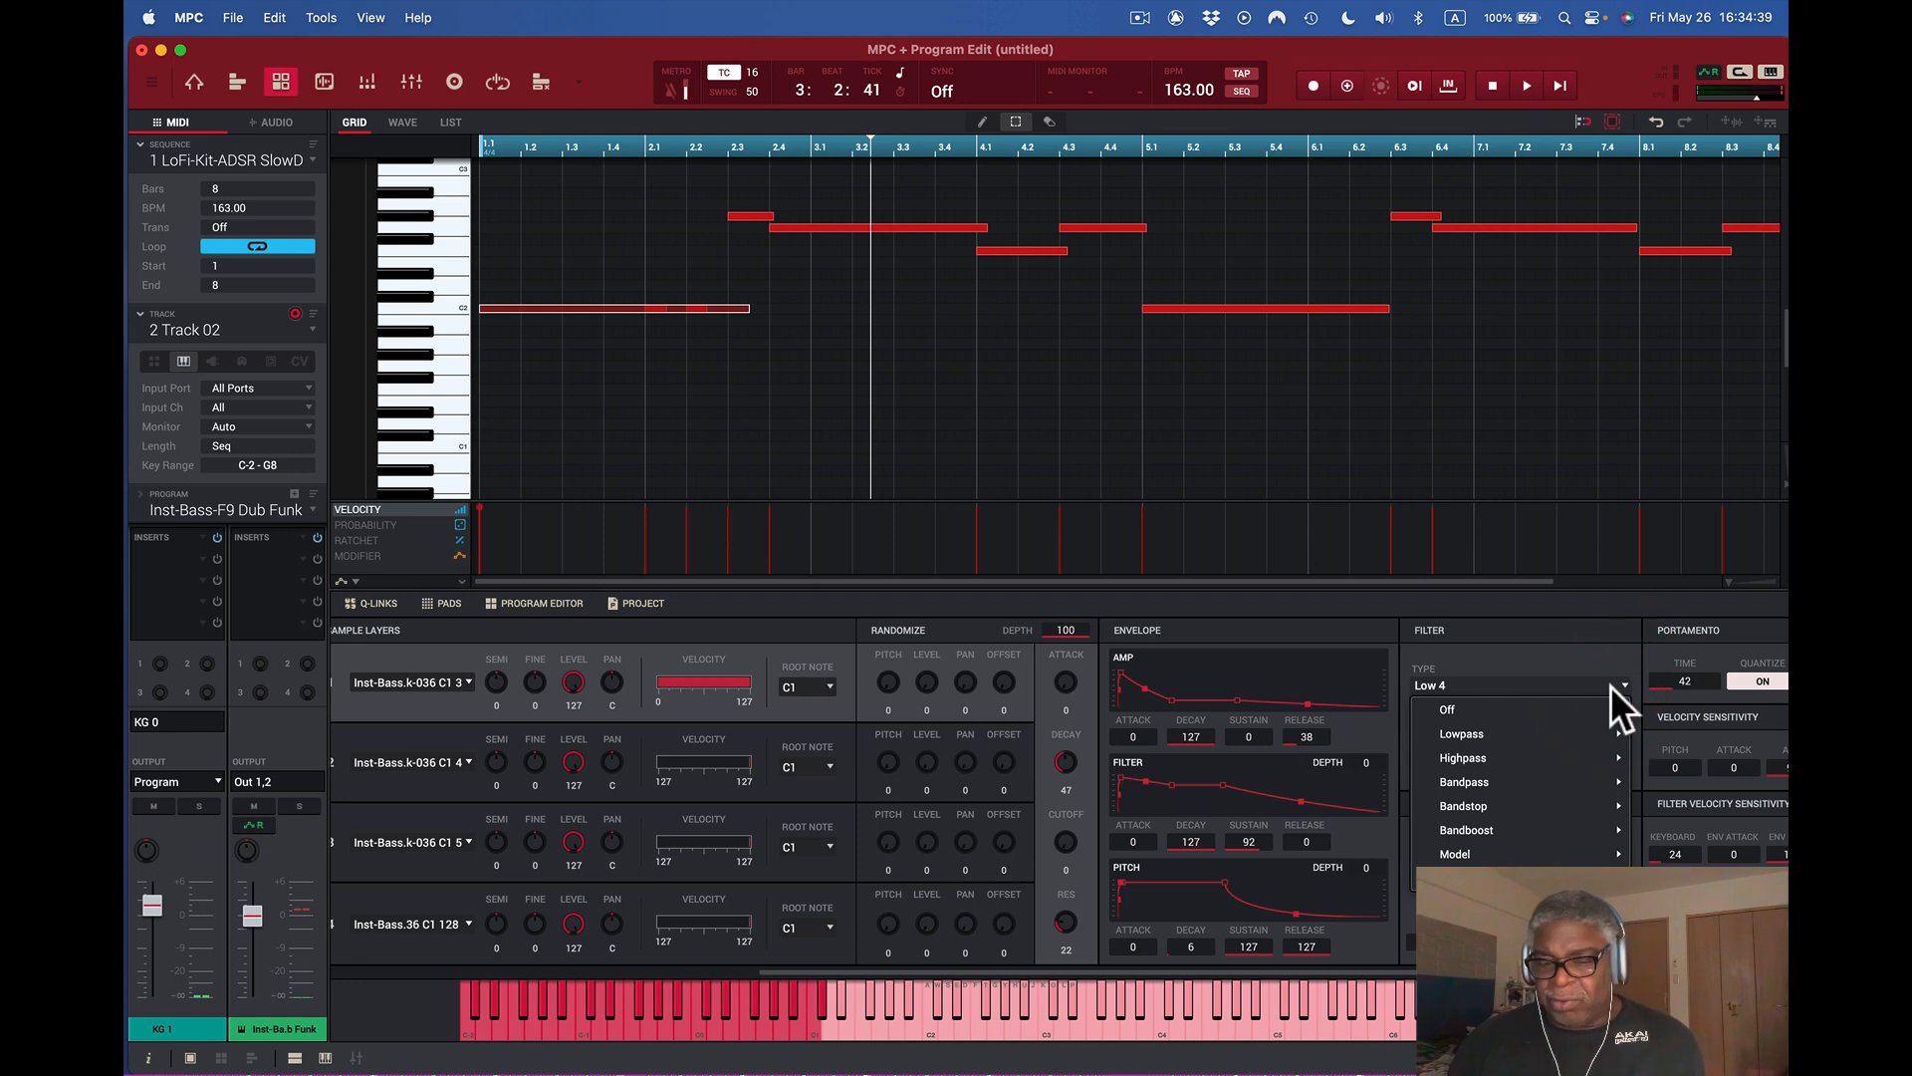
mouse_move(1469, 760)
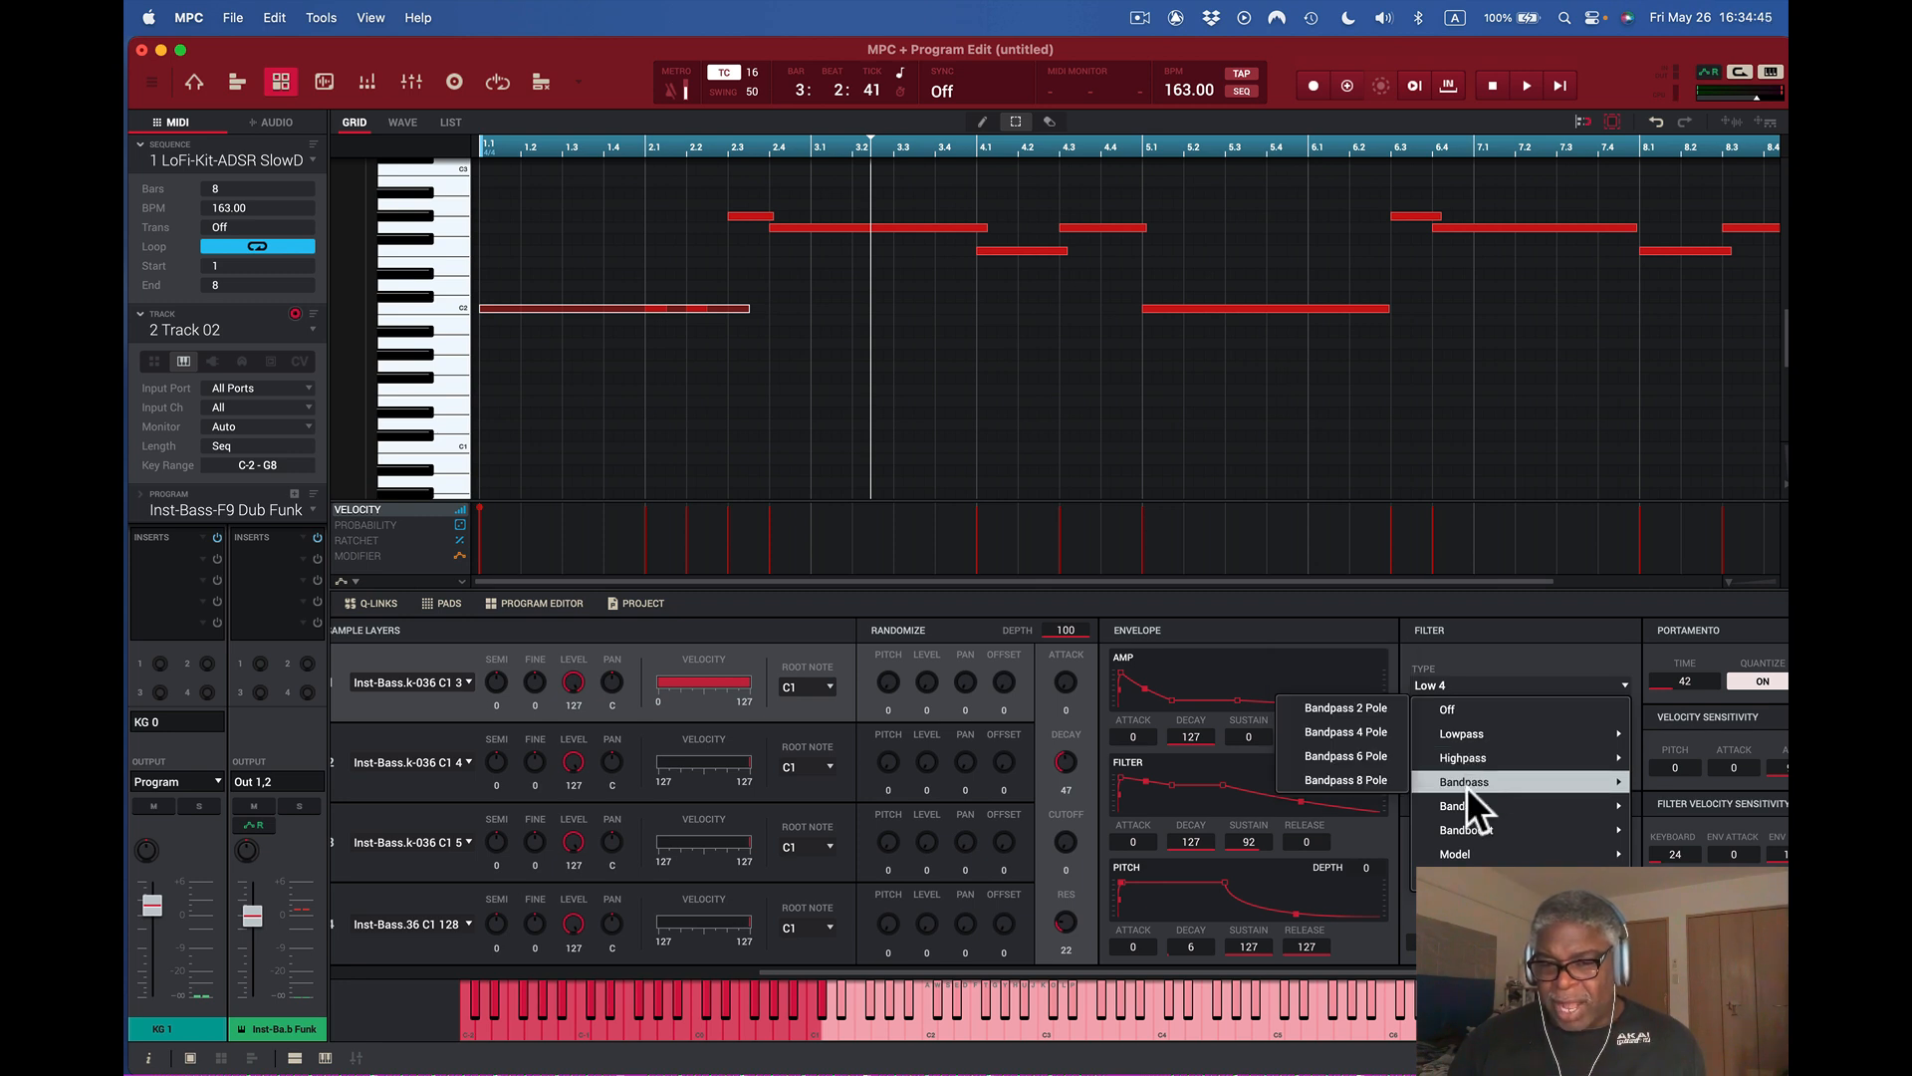
mouse_move(1472, 829)
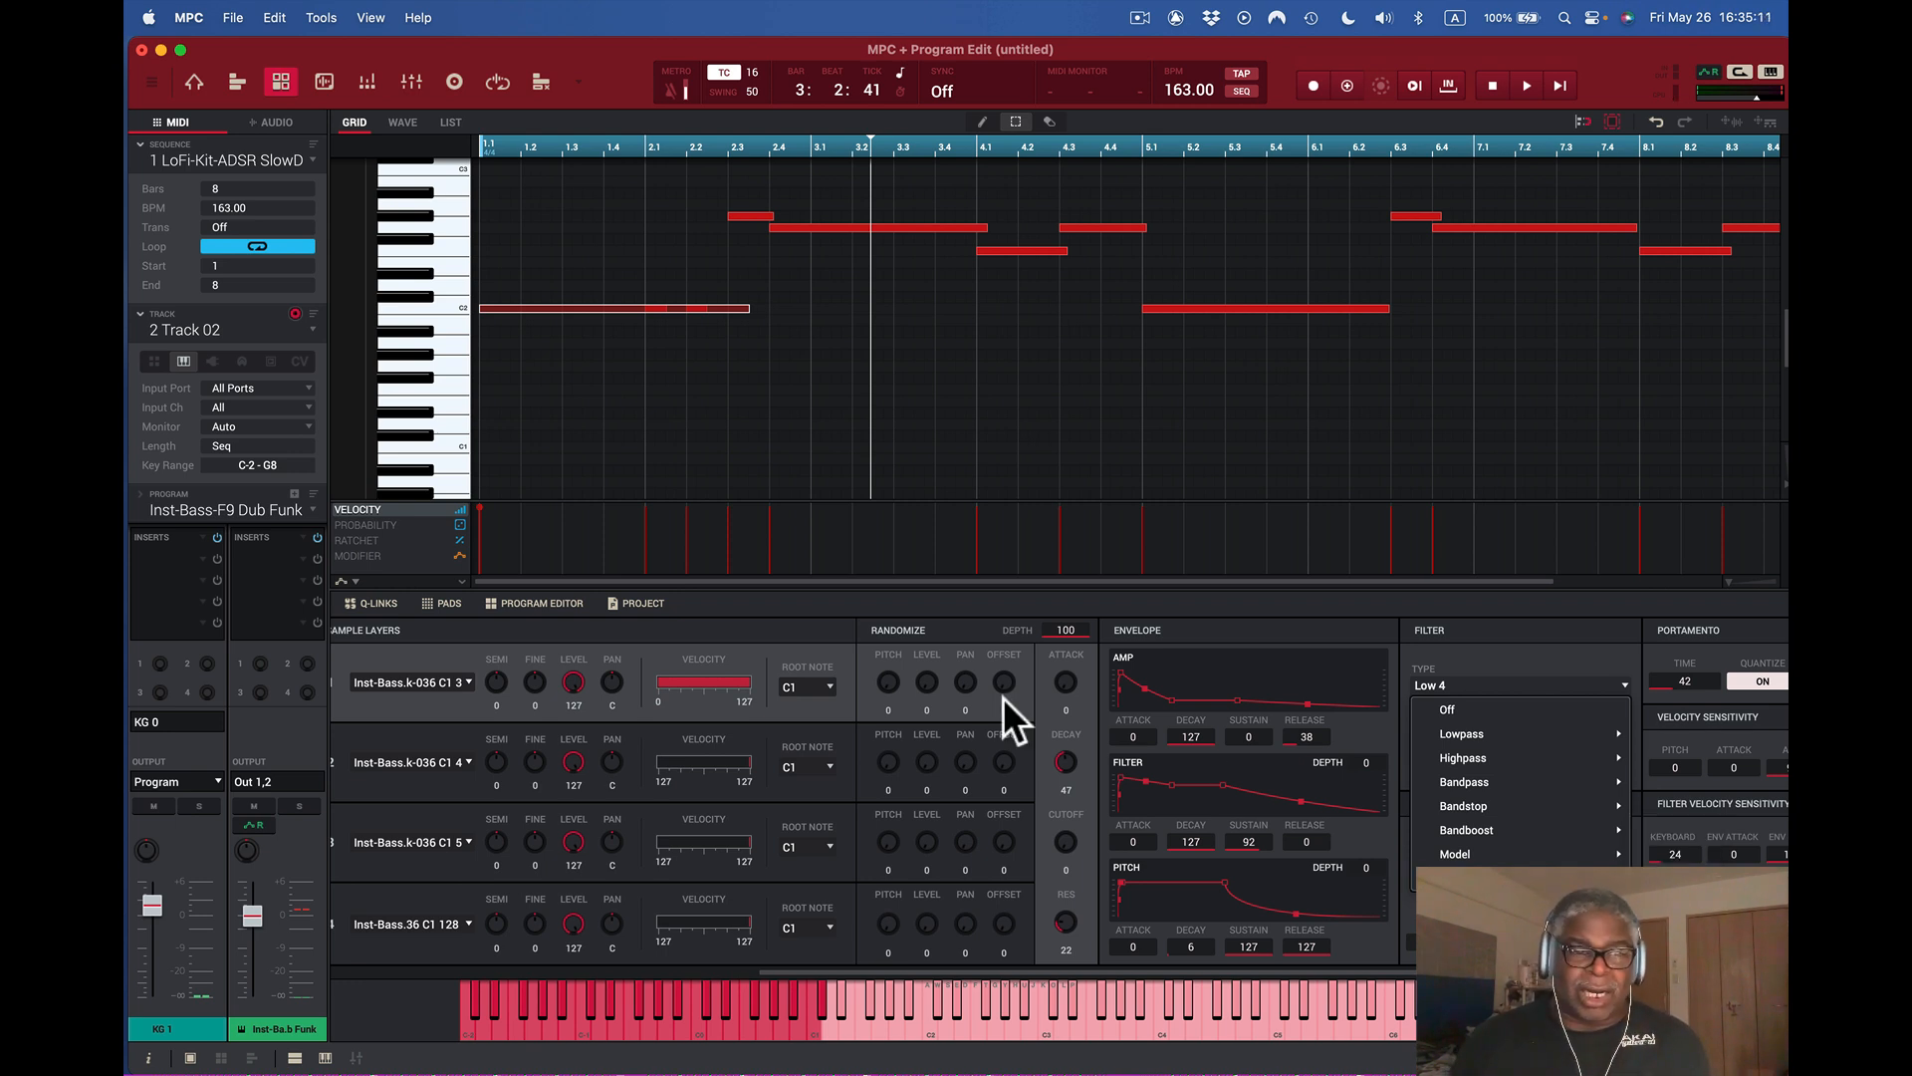
- Leave the filter type choice without changing it, and play the sequence from the start
key("space")
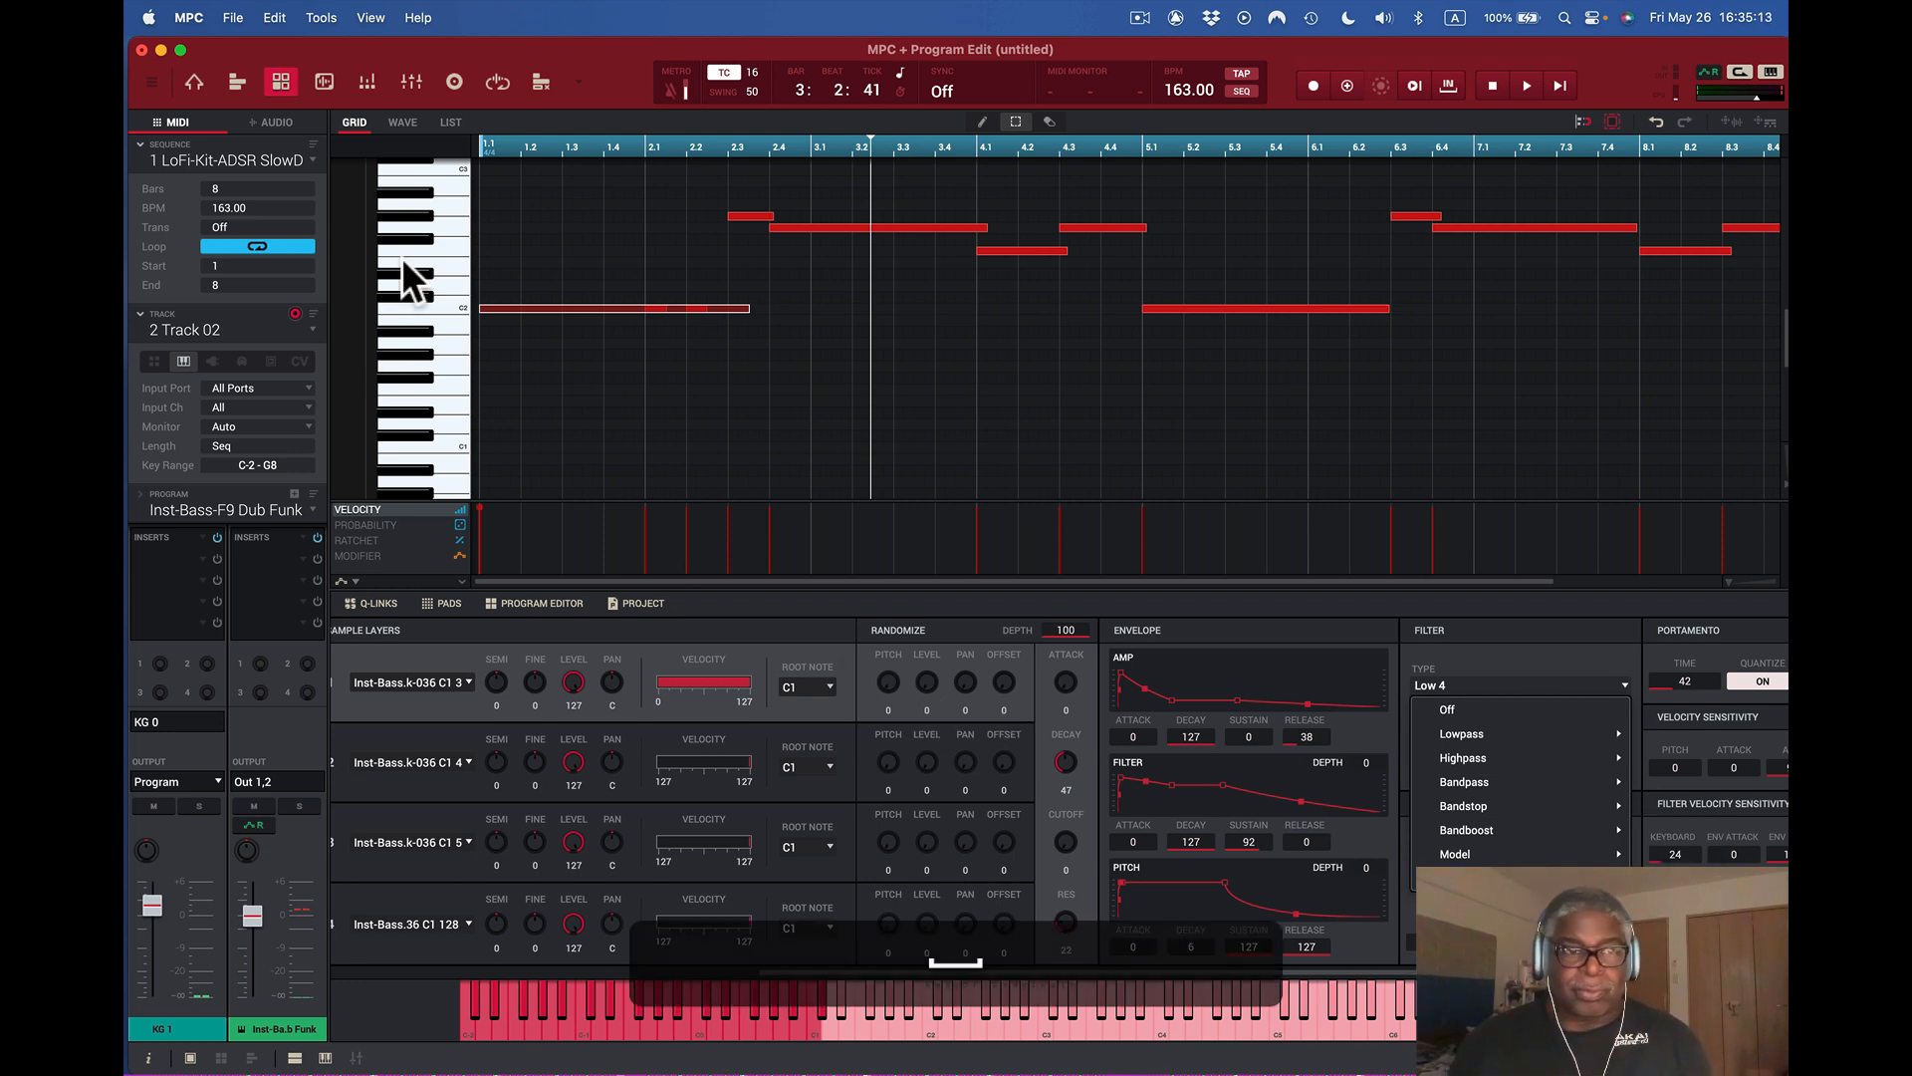
left_click(611, 66)
key("space")
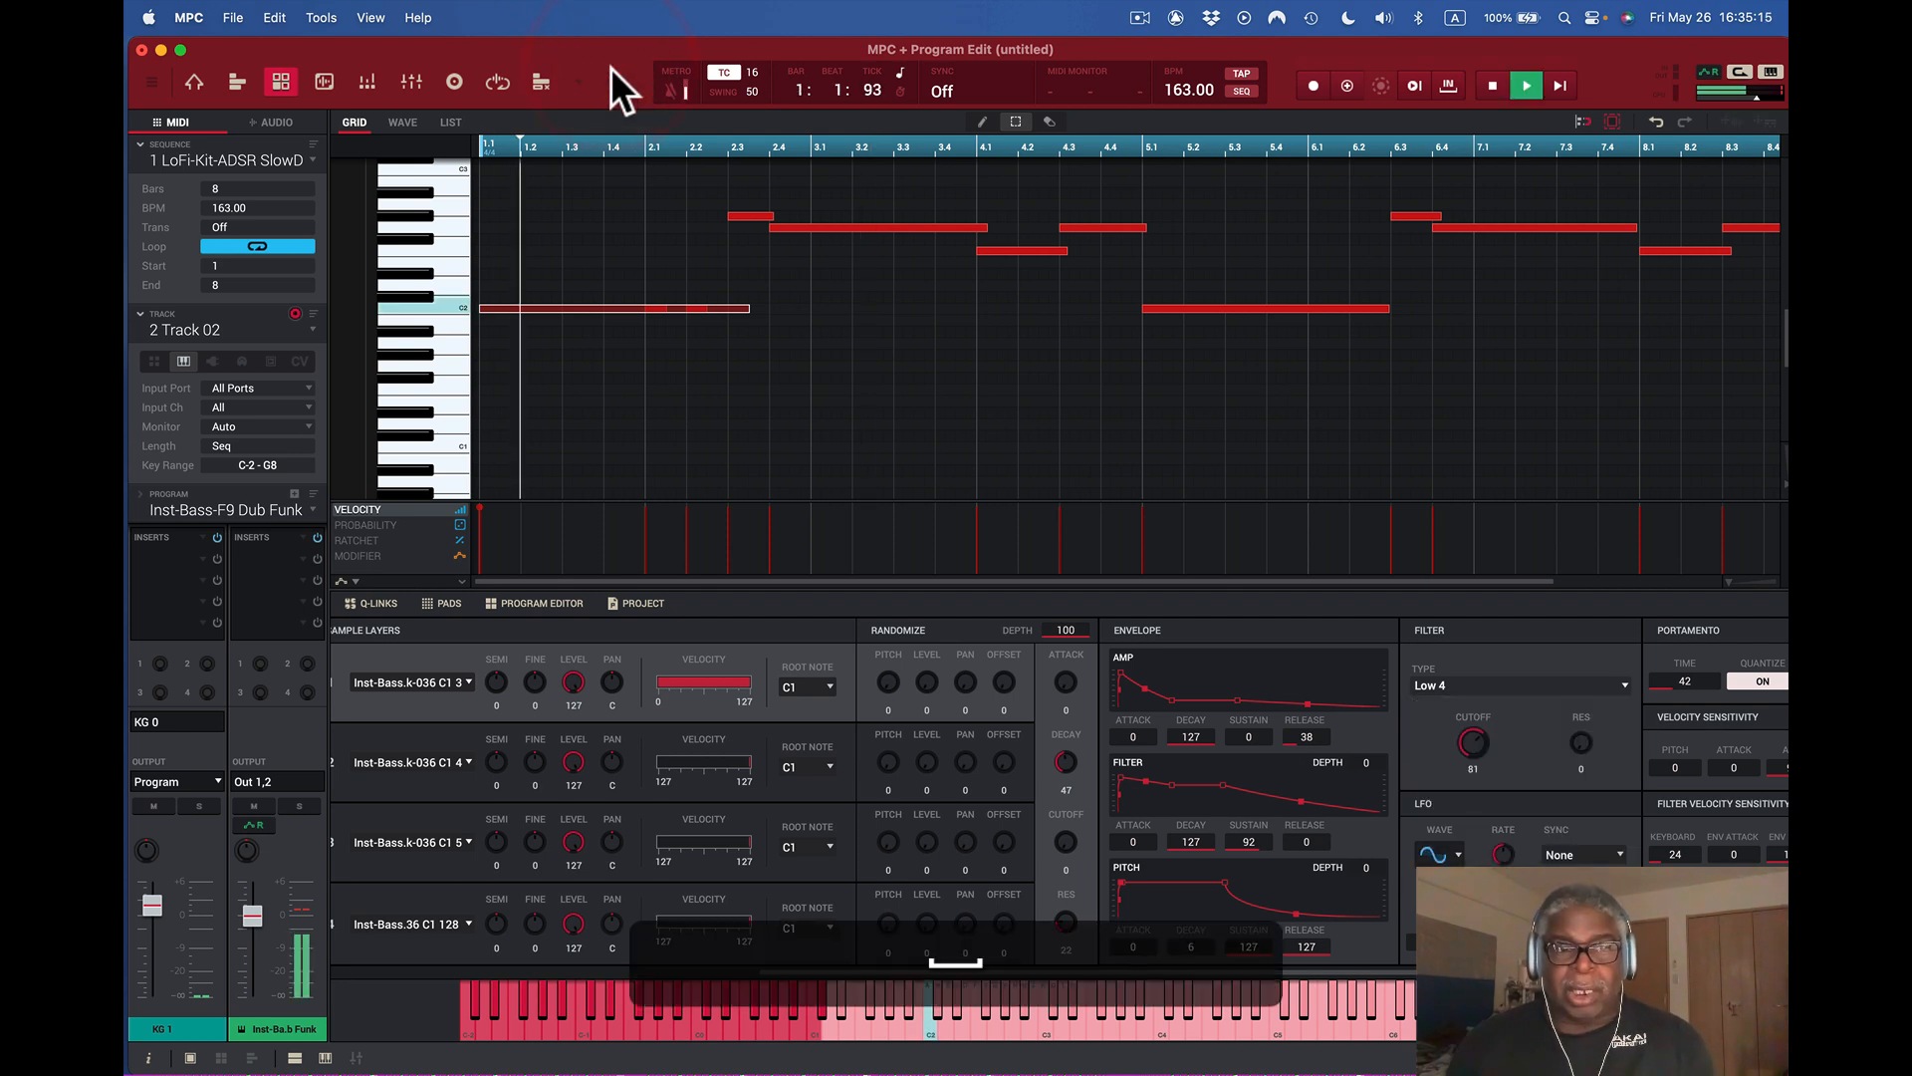